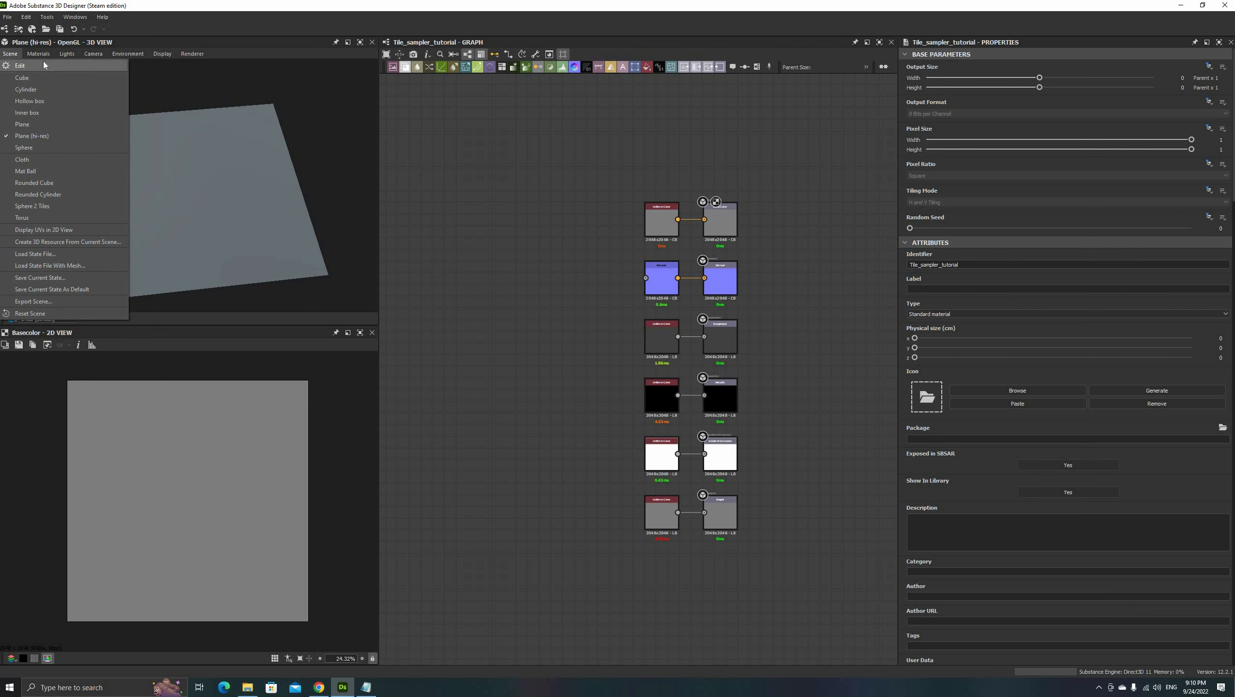
# - Apply Metallic Roughness Tessellation + Displacement to the default material, with height scale 2 and tessellation factor 40
pyautogui.moveTo(38, 54)
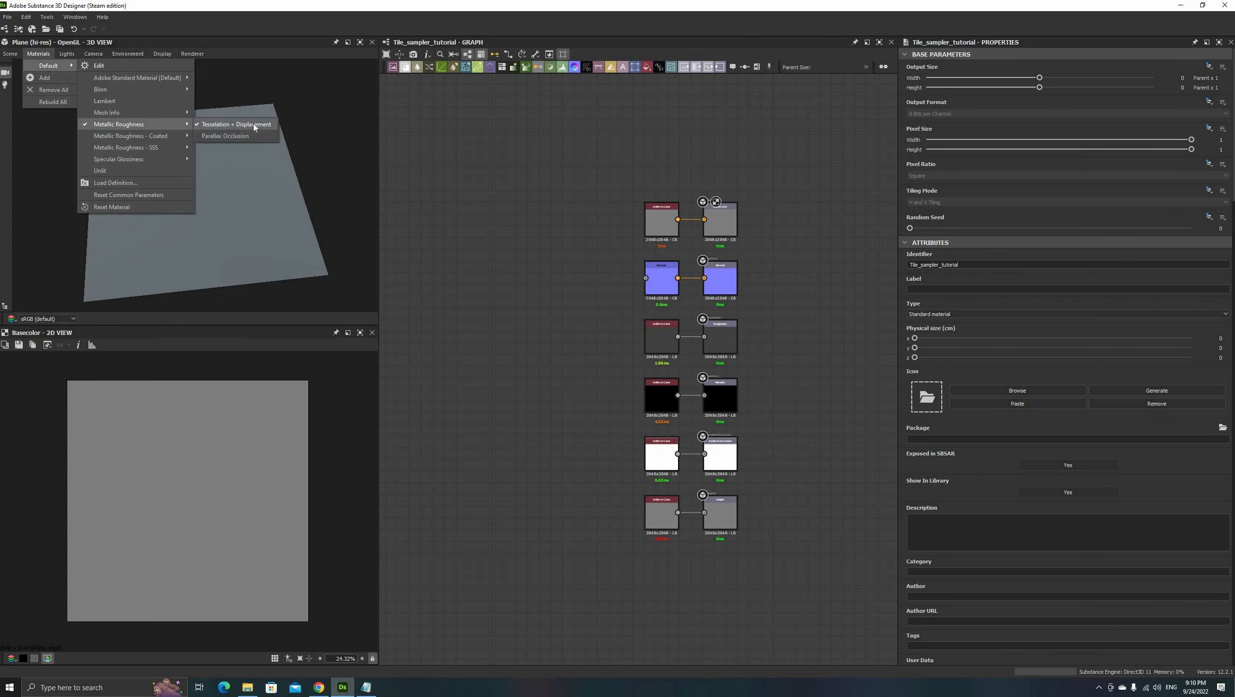
pyautogui.click(253, 124)
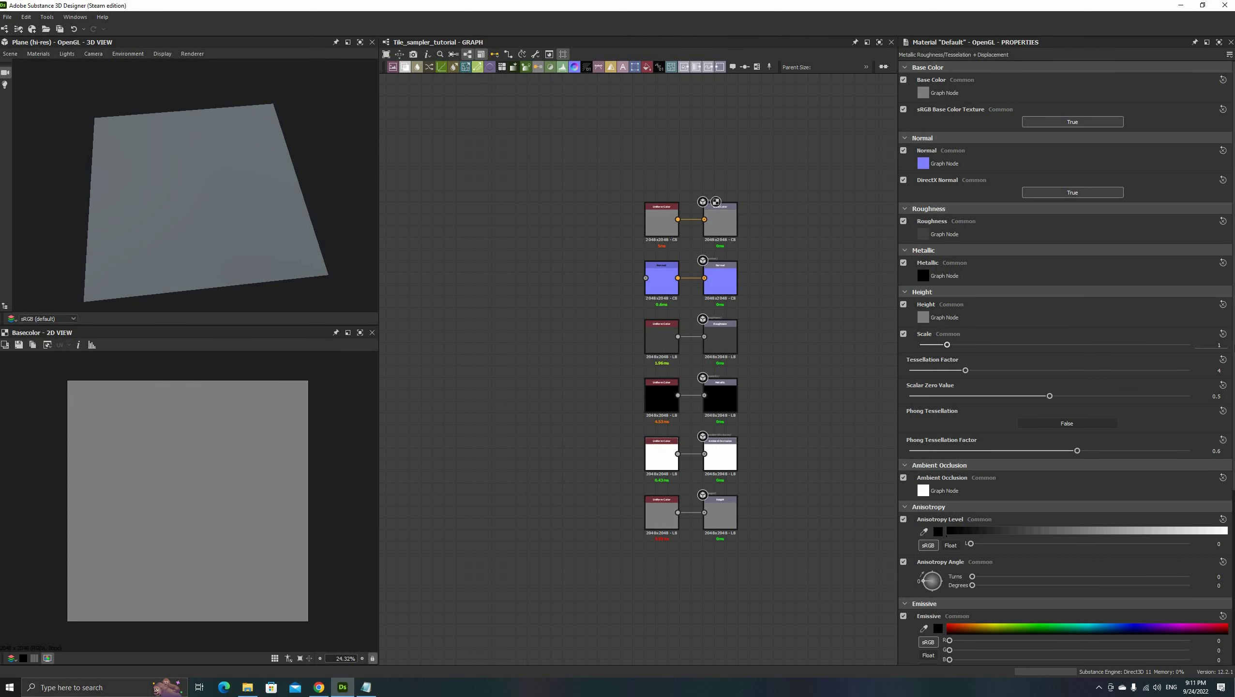
pyautogui.moveTo(1214, 345); pyautogui.dragTo(1234, 370)
pyautogui.write('2')
pyautogui.press('Return')
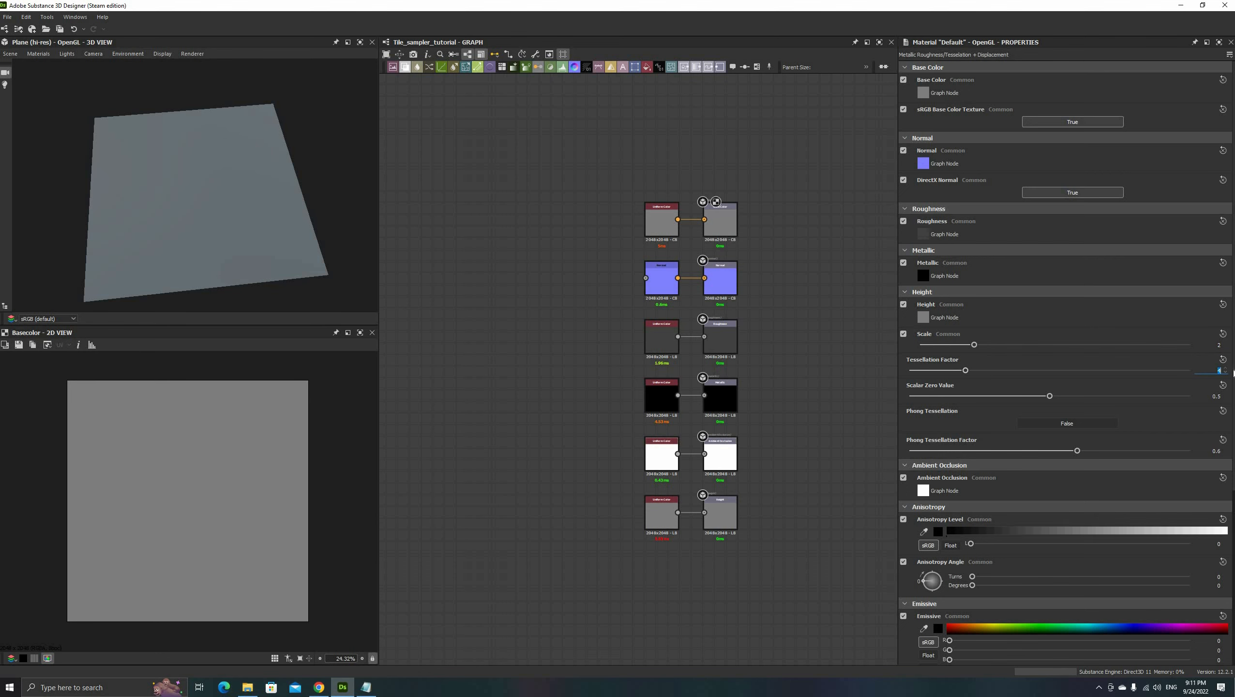
pyautogui.write('40')
pyautogui.press('Return')
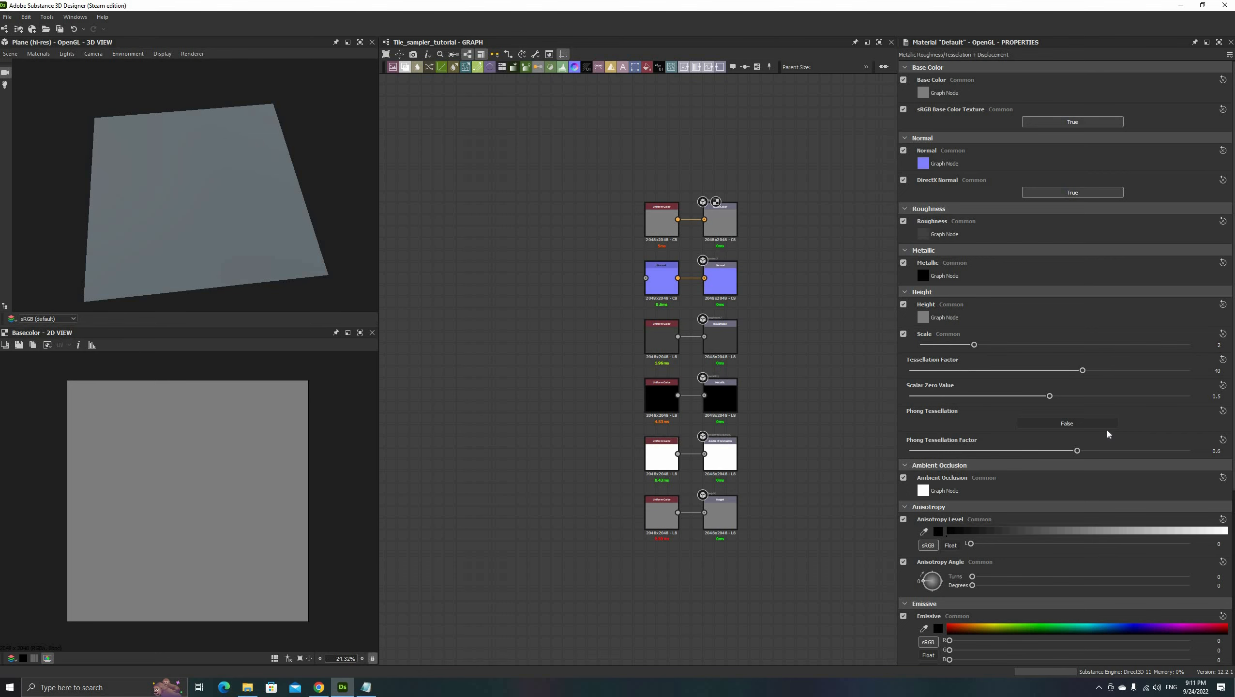
# - Add a Blend node in the empty graph area beside the output node chains
pyautogui.moveTo(590, 416); pyautogui.dragTo(631, 417, button='middle')
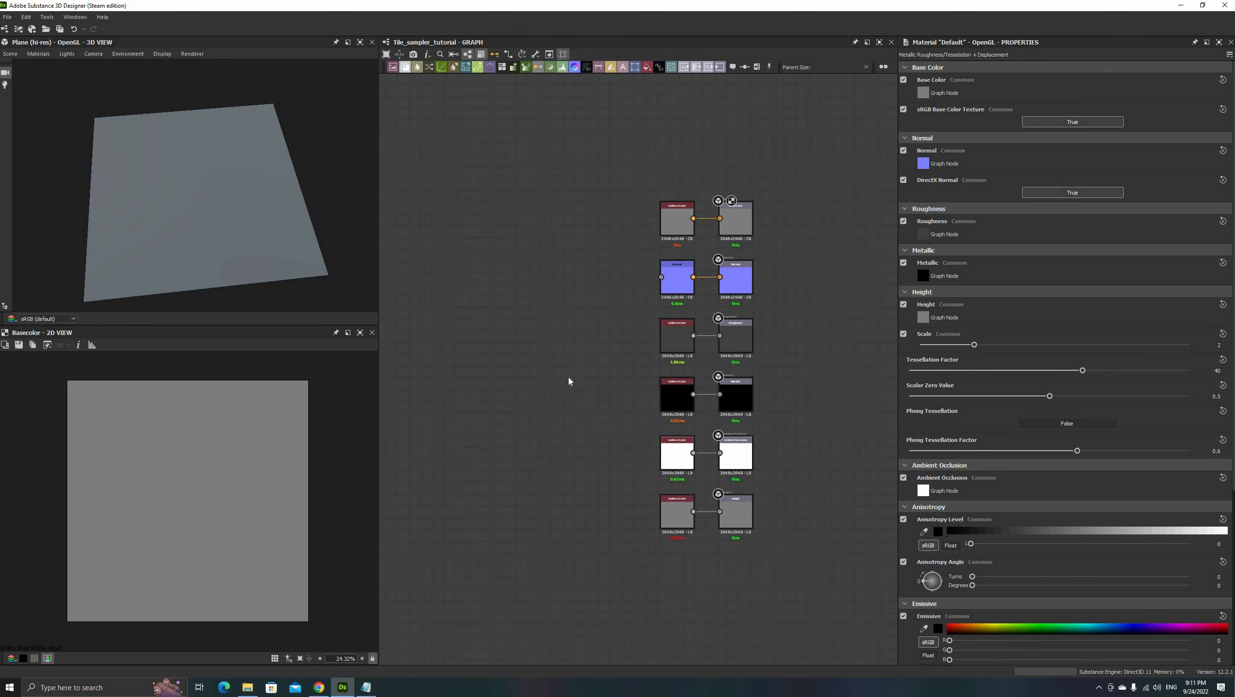
pyautogui.press('space')
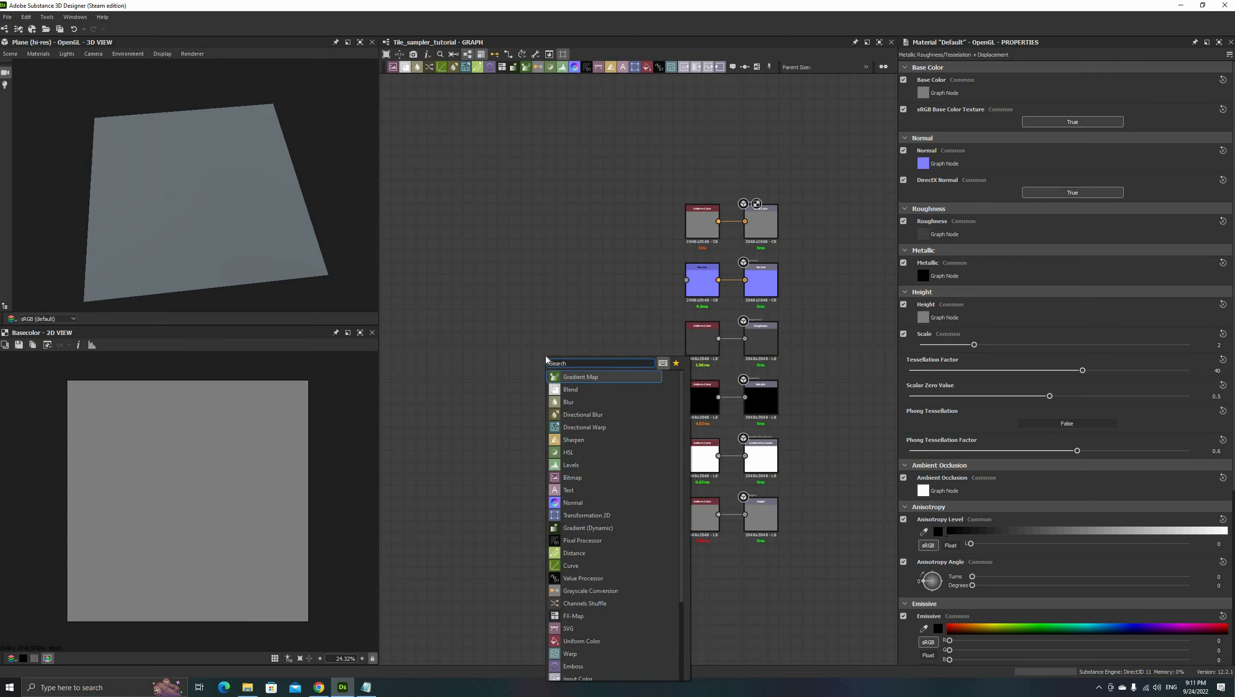
pyautogui.write('blend')
pyautogui.press('Return')
pyautogui.moveTo(565, 350); pyautogui.dragTo(509, 319)
# - Connect a copy of the Roughness Uniform Color node to the Blend node and link the Blend output to the Normal node
pyautogui.click(704, 341)
pyautogui.hotkey('ctrl', 'c')
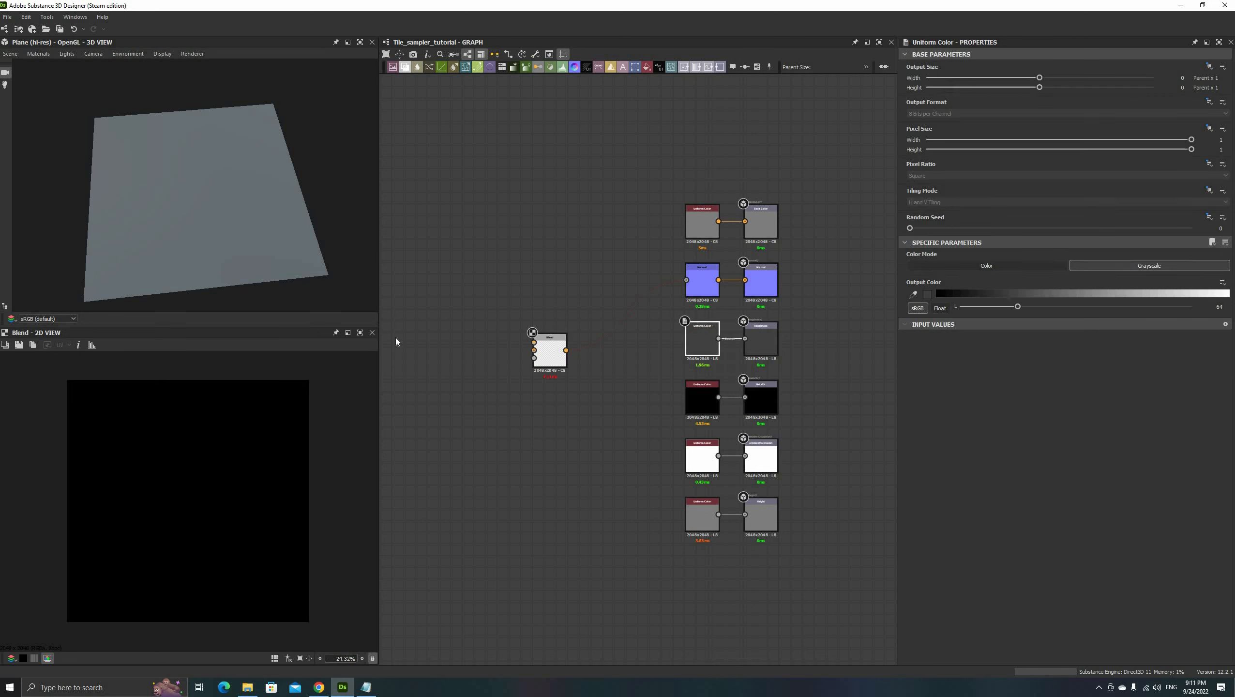
pyautogui.hotkey('ctrl', 'v')
pyautogui.moveTo(643, 368); pyautogui.dragTo(535, 350)
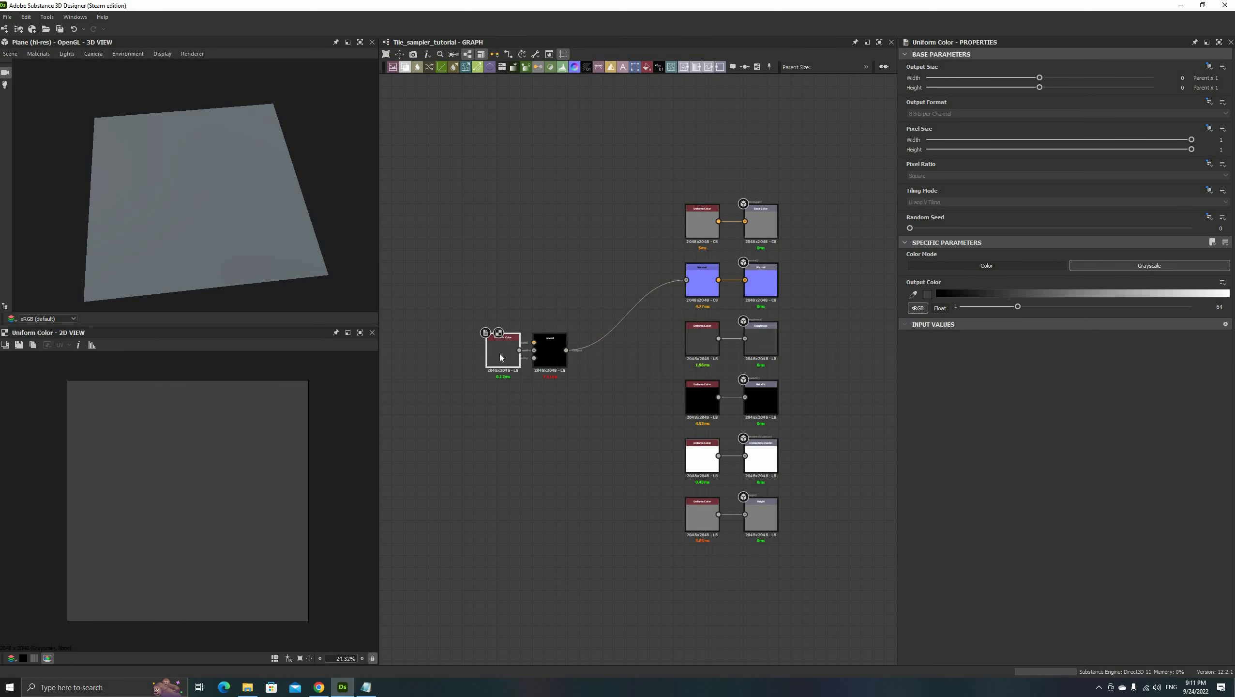
# - Delete the copied Uniform Color node feeding the Blend and show the Blend node in the 2D view
pyautogui.click(541, 345)
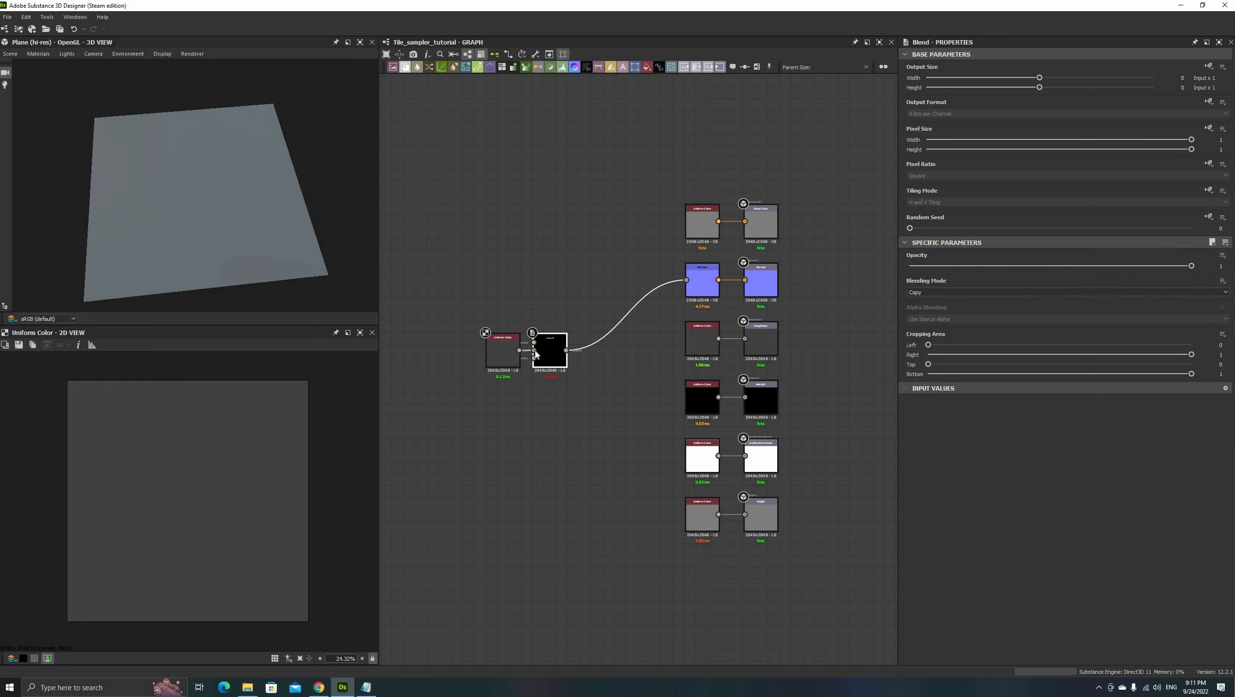
pyautogui.click(504, 348)
pyautogui.press('Delete')
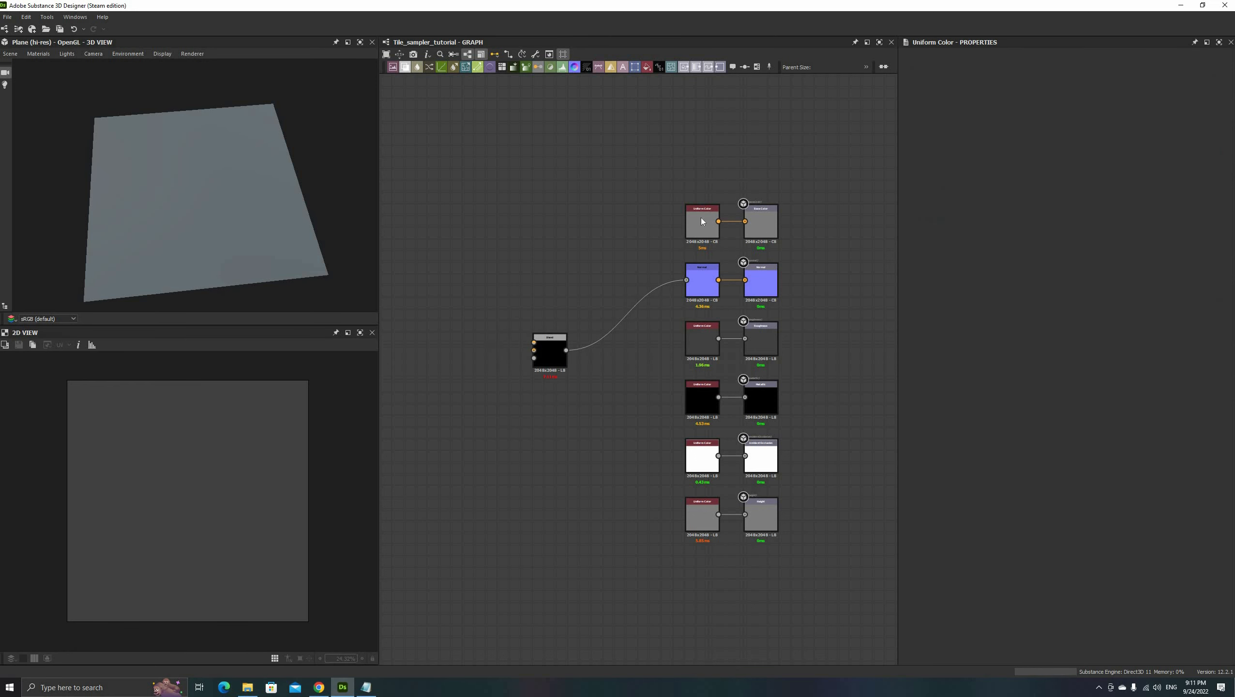
pyautogui.doubleClick(551, 348)
pyautogui.click(703, 223)
pyautogui.scroll(3, 708, 211)
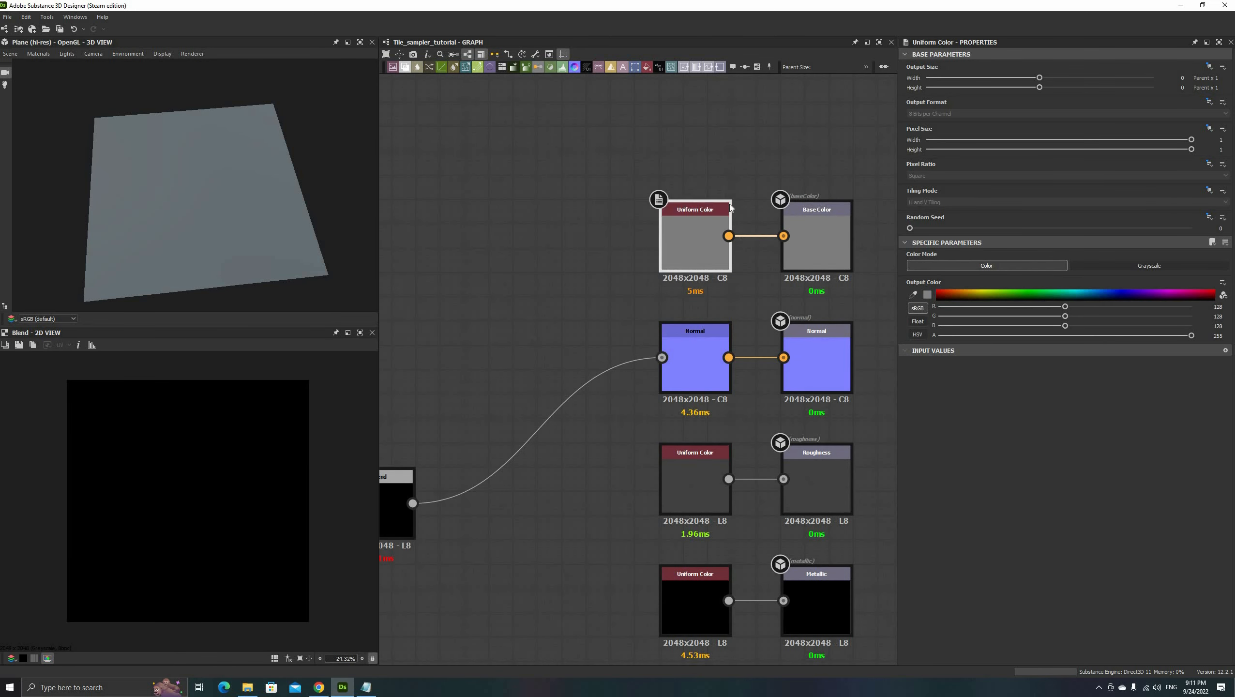
pyautogui.click(1112, 268)
pyautogui.click(1007, 265)
pyautogui.scroll(-2, 566, 400)
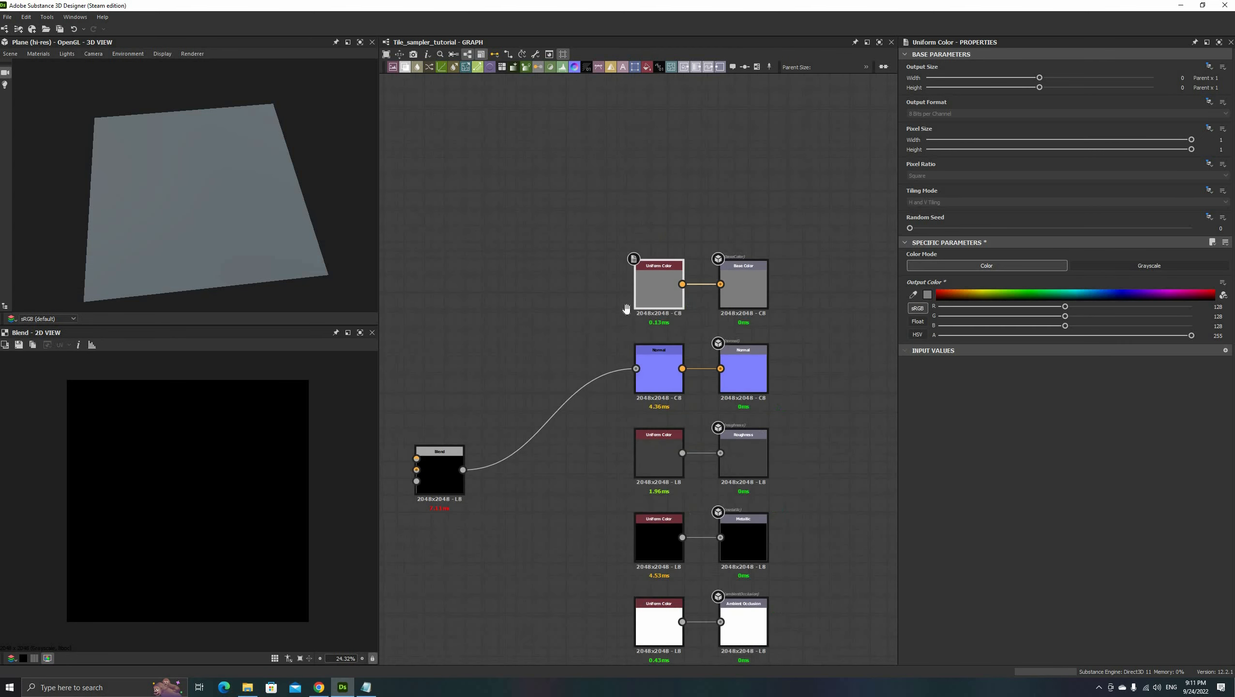
# - Connect the Blend output to the Height output and delete the Uniform Color node that fed it
pyautogui.moveTo(627, 309); pyautogui.dragTo(727, 176, button='middle')
pyautogui.click(561, 381)
pyautogui.moveTo(563, 337); pyautogui.dragTo(513, 313, button='middle')
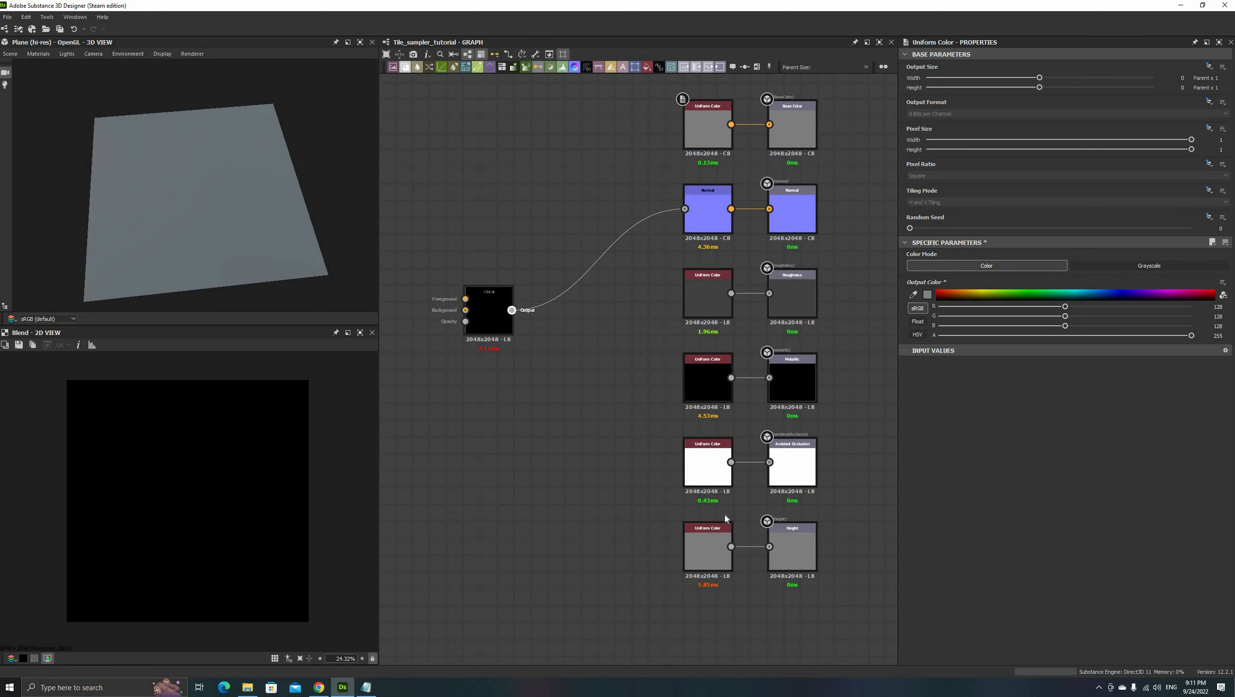
pyautogui.moveTo(725, 516); pyautogui.dragTo(769, 546)
pyautogui.moveTo(712, 554); pyautogui.dragTo(577, 520)
pyautogui.press('Delete')
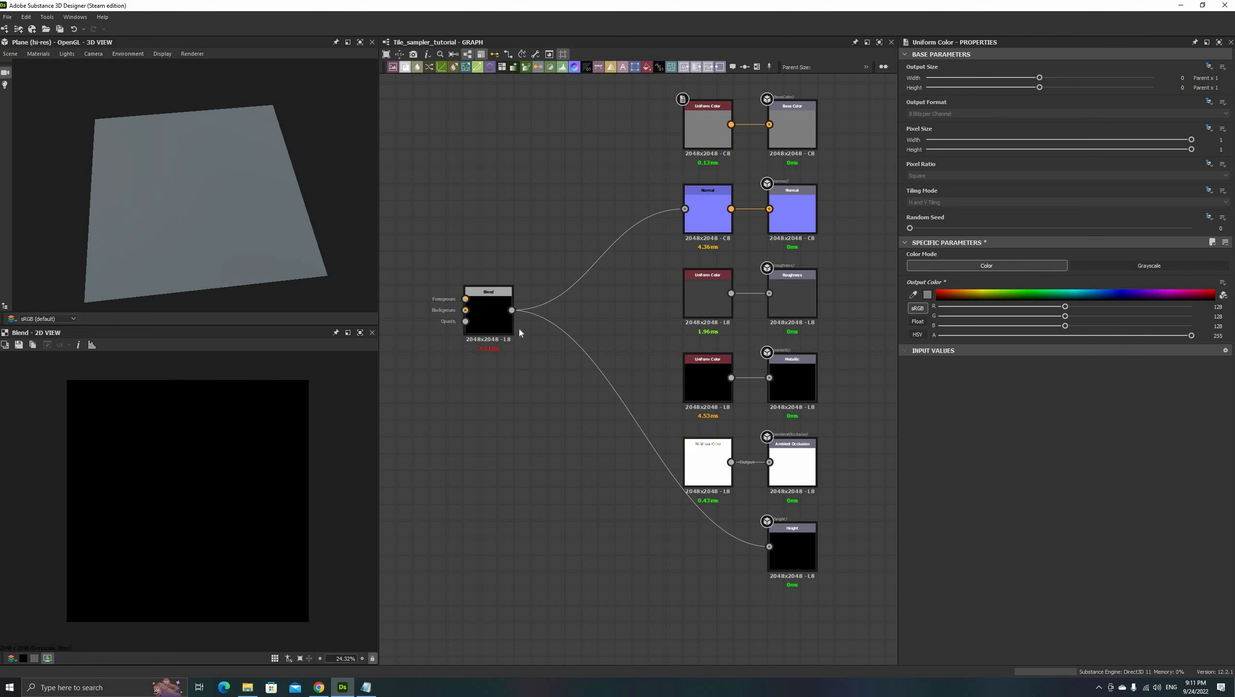
# - Replace the Ambient Occlusion output's Uniform Color with an Ambient Occlusion (HBAO) node fed by the Blend, and view it in 2D
pyautogui.moveTo(511, 309); pyautogui.dragTo(642, 473)
pyautogui.write('ambie')
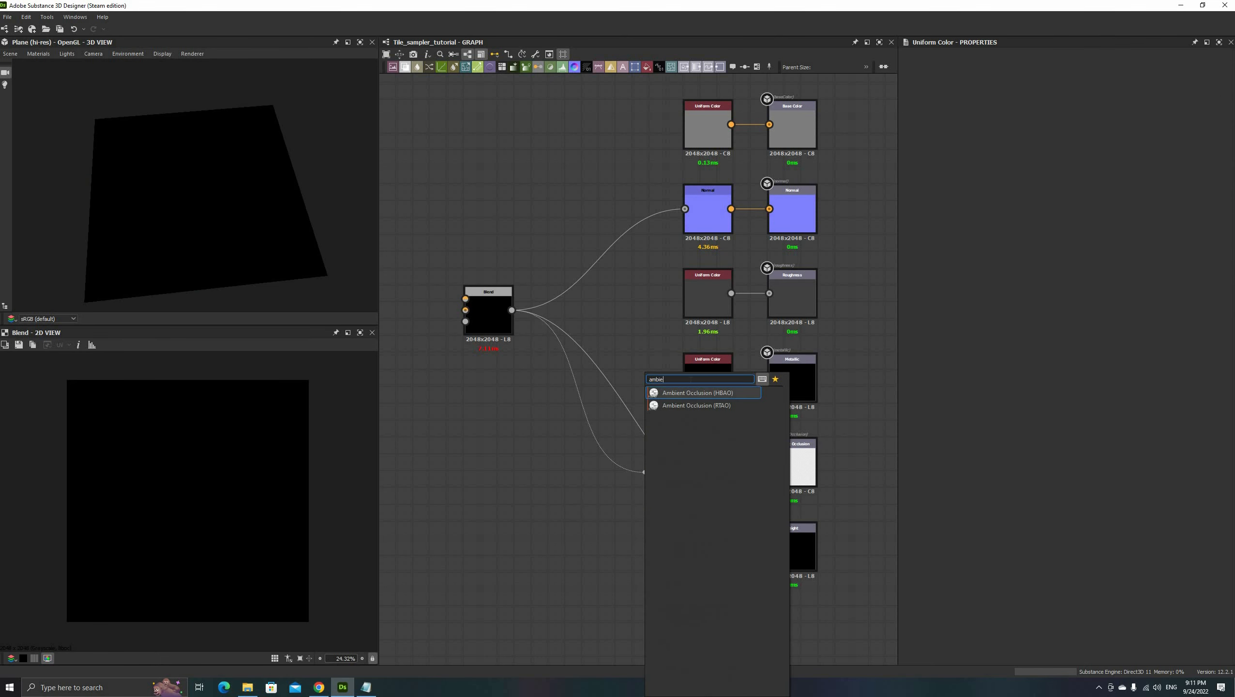
pyautogui.press('Return')
pyautogui.doubleClick(698, 471)
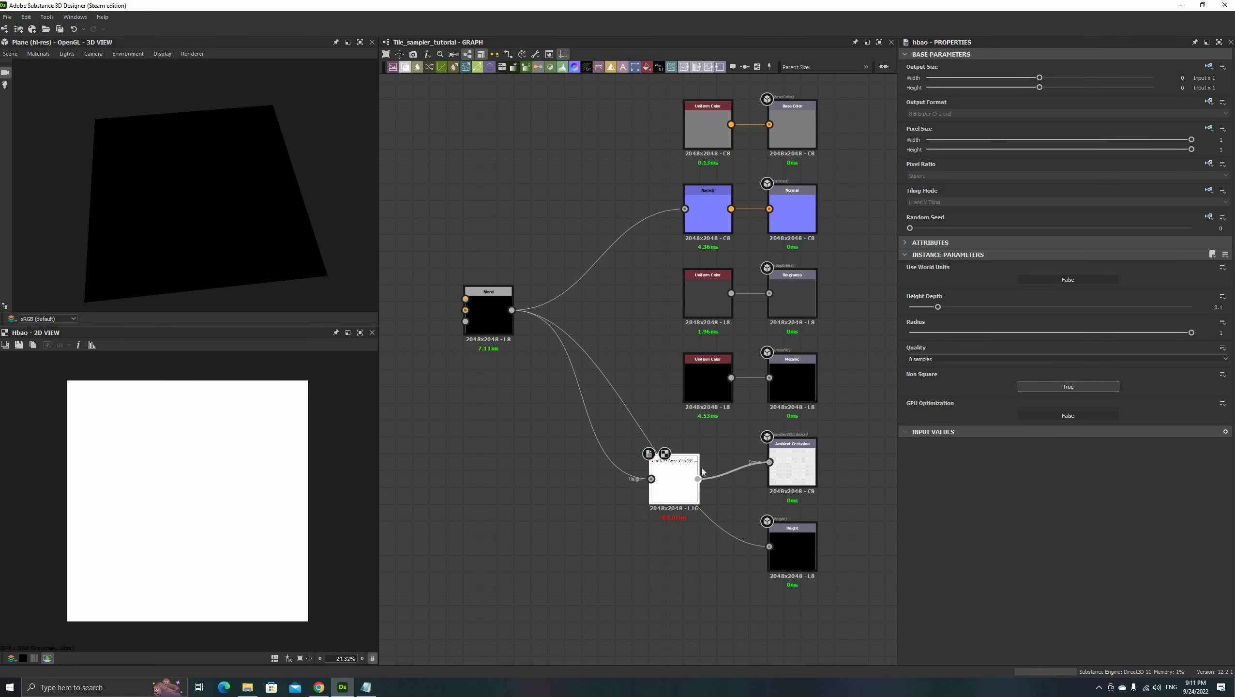
# - Enclose the output nodes and their source nodes in a purple frame titled Outputs
pyautogui.scroll(-1, 670, 311)
pyautogui.moveTo(648, 127); pyautogui.dragTo(828, 557)
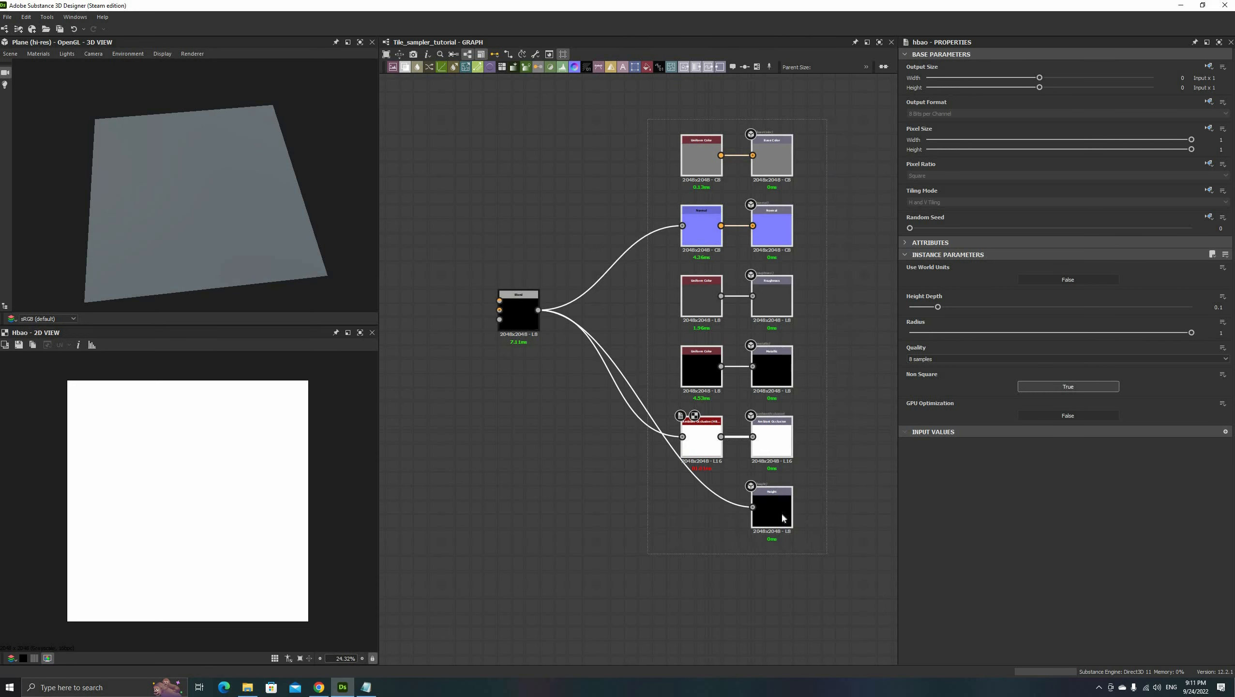
pyautogui.rightClick(783, 514)
pyautogui.click(810, 380)
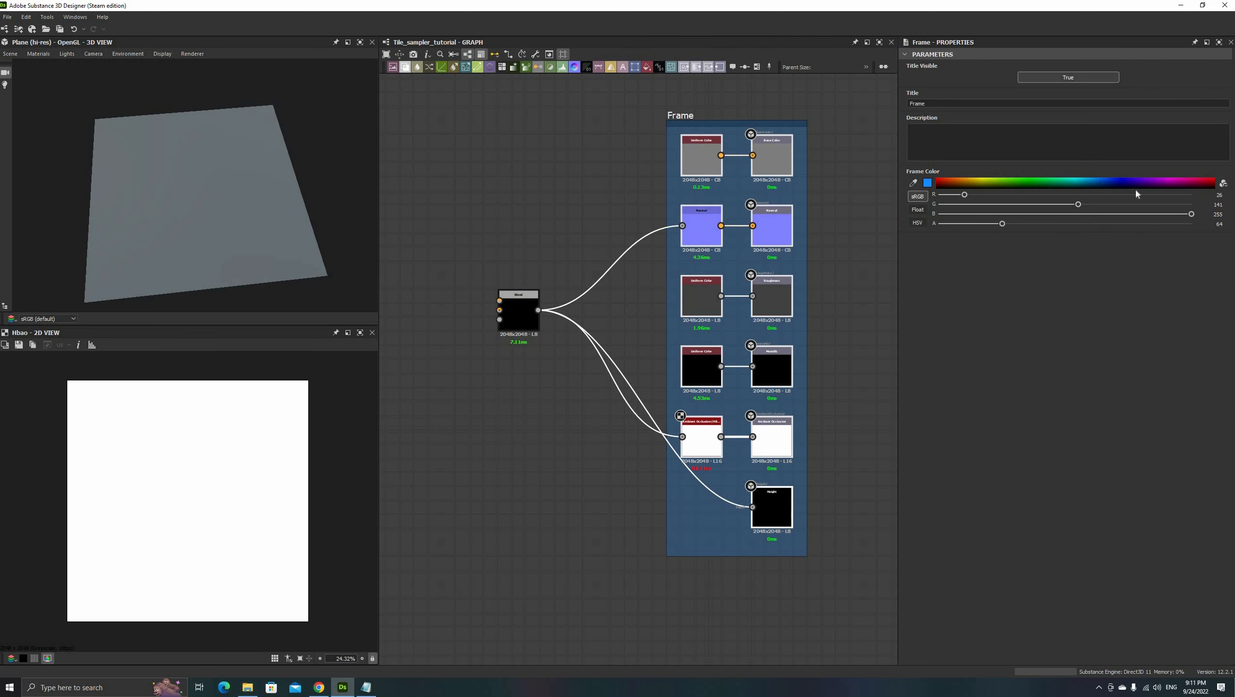
pyautogui.moveTo(929, 103); pyautogui.dragTo(871, 108)
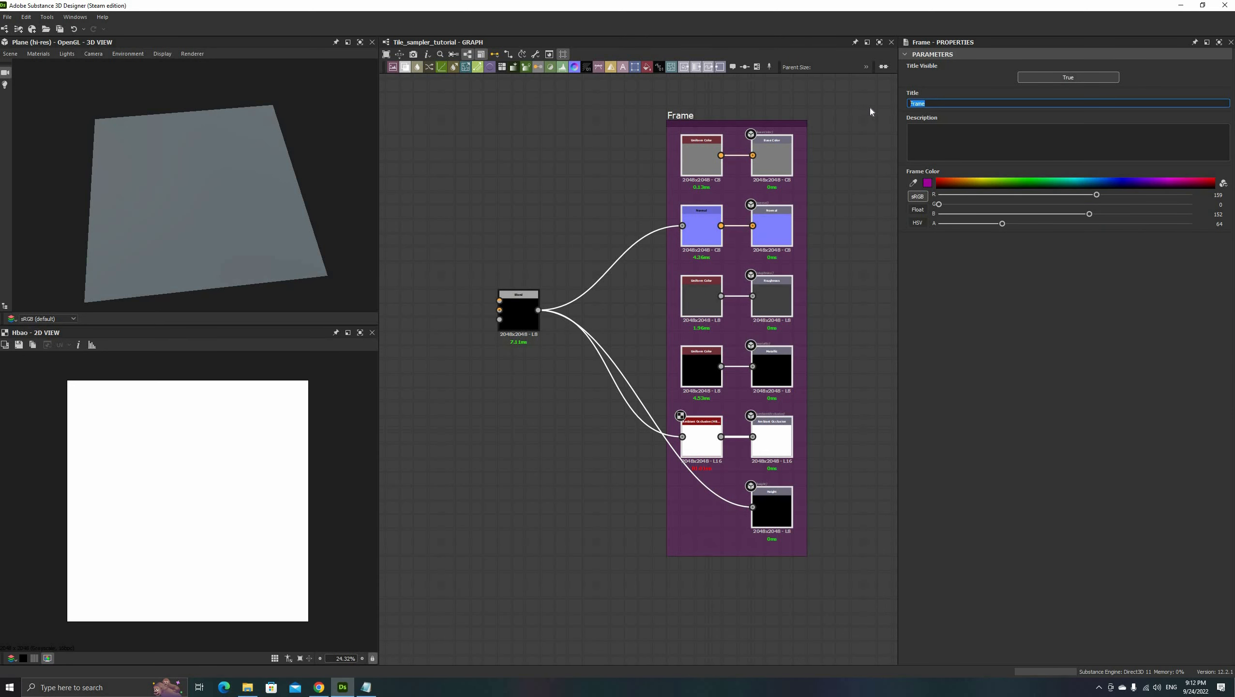
pyautogui.write('Outputs')
pyautogui.click(553, 228)
# - Save the package as Tile_sampler_tutorial.sbs, replacing the existing file
pyautogui.hotkey('ctrl', 's')
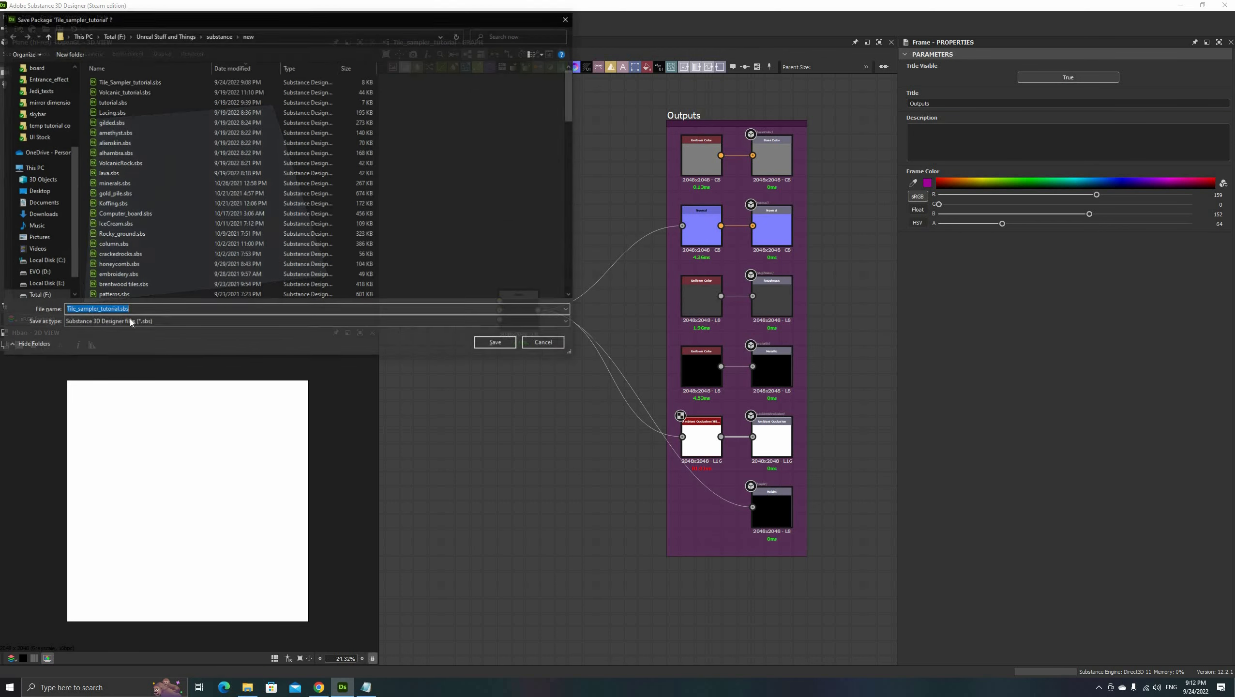
pyautogui.click(479, 347)
pyautogui.click(643, 346)
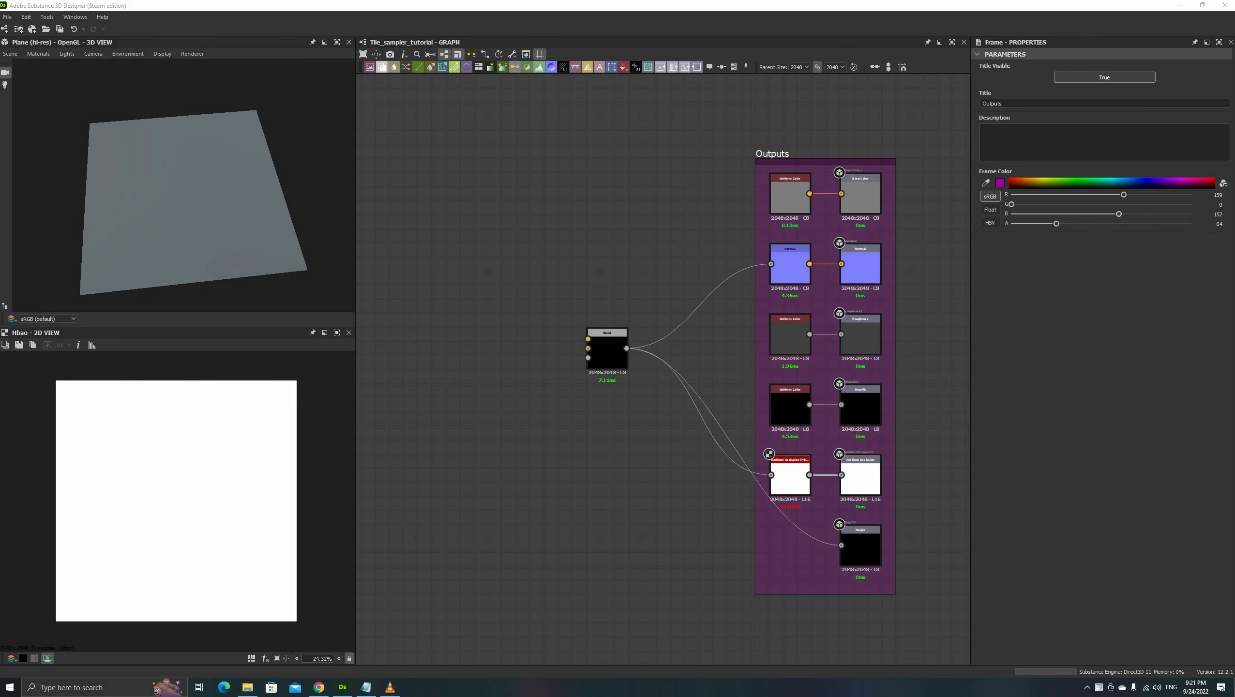
# - Add a Tile Sampler node in the empty graph area ahead of the Blend node
pyautogui.click(498, 405)
pyautogui.moveTo(418, 346); pyautogui.dragTo(462, 363, button='middle')
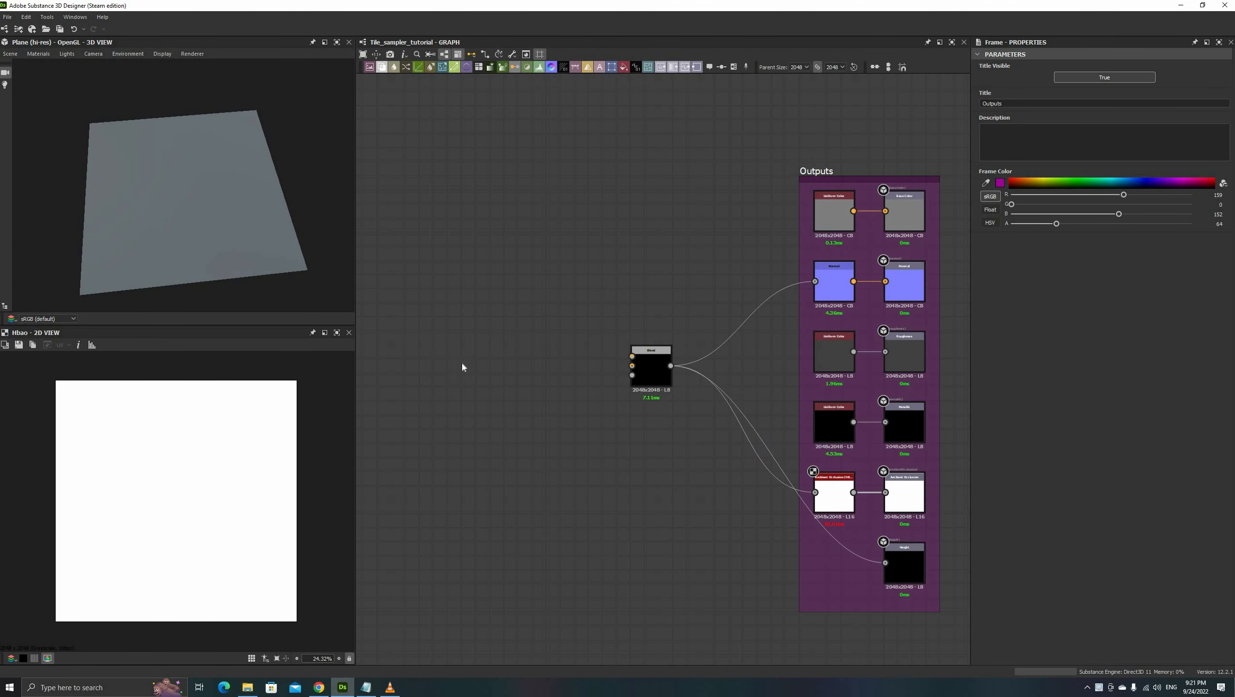
pyautogui.press('space')
pyautogui.write('tile sam')
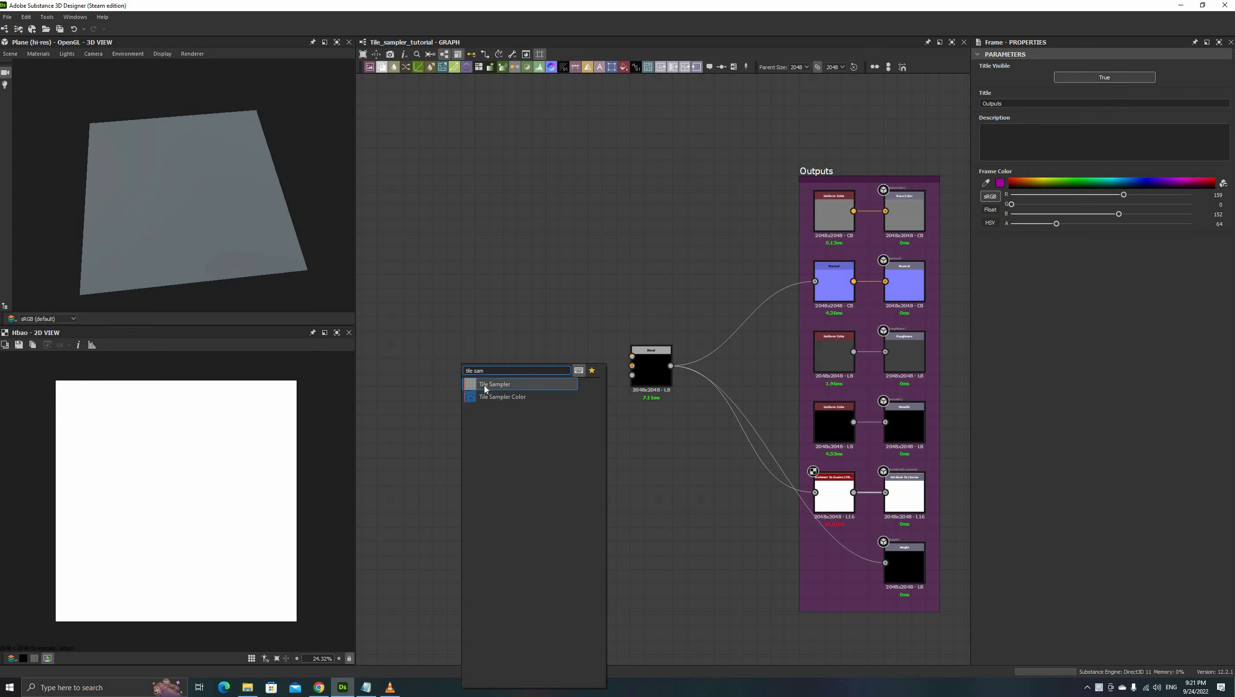
pyautogui.click(486, 384)
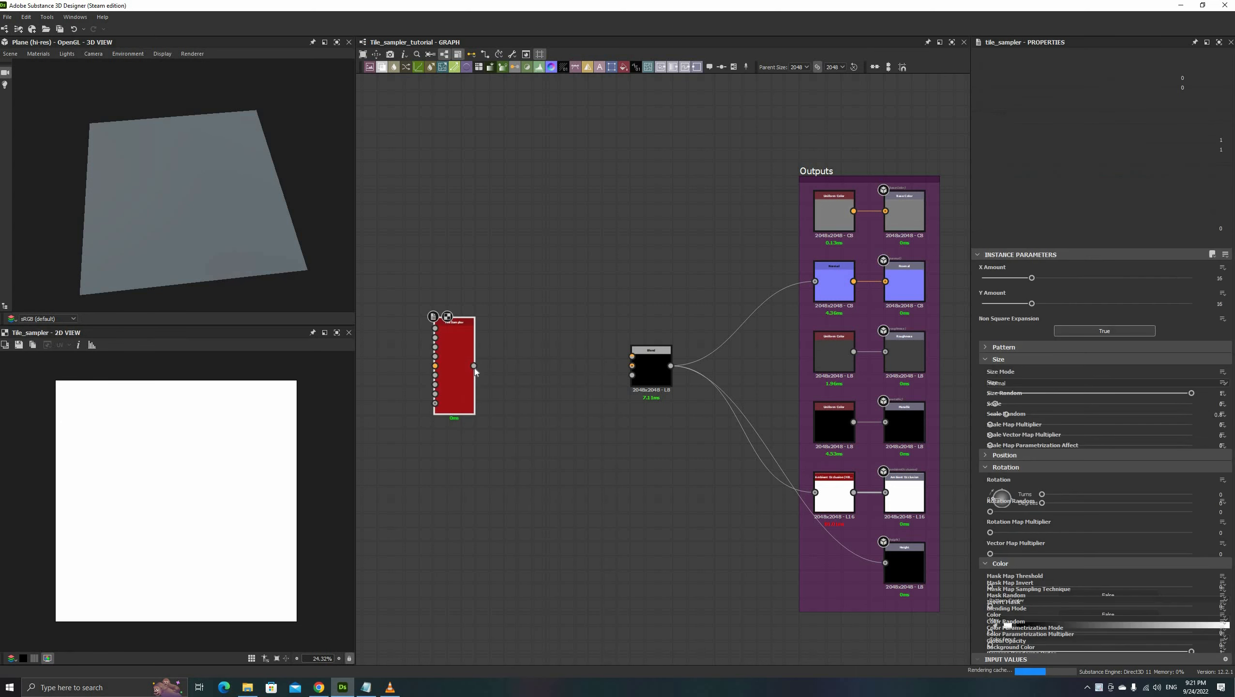
# - Connect the Tile Sampler to the Blend's background input and set the Blend opacity to 0
pyautogui.moveTo(632, 365); pyautogui.dragTo(539, 367)
pyautogui.click(651, 366)
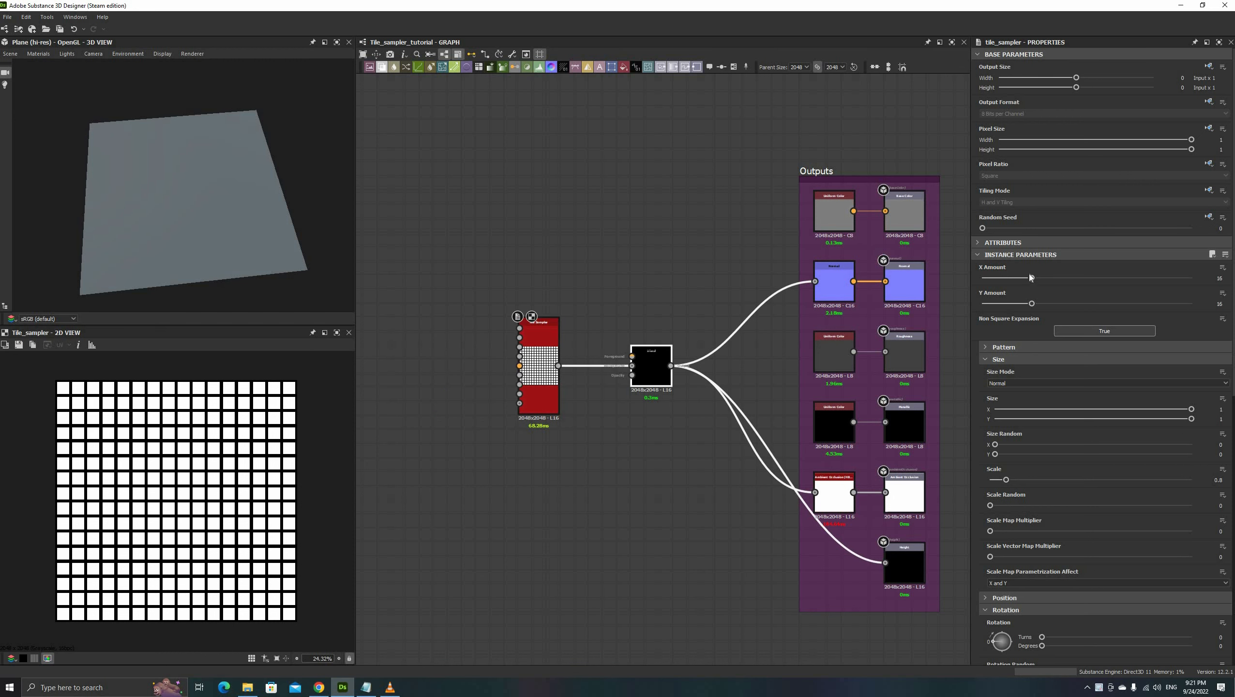
pyautogui.moveTo(997, 268); pyautogui.dragTo(961, 272)
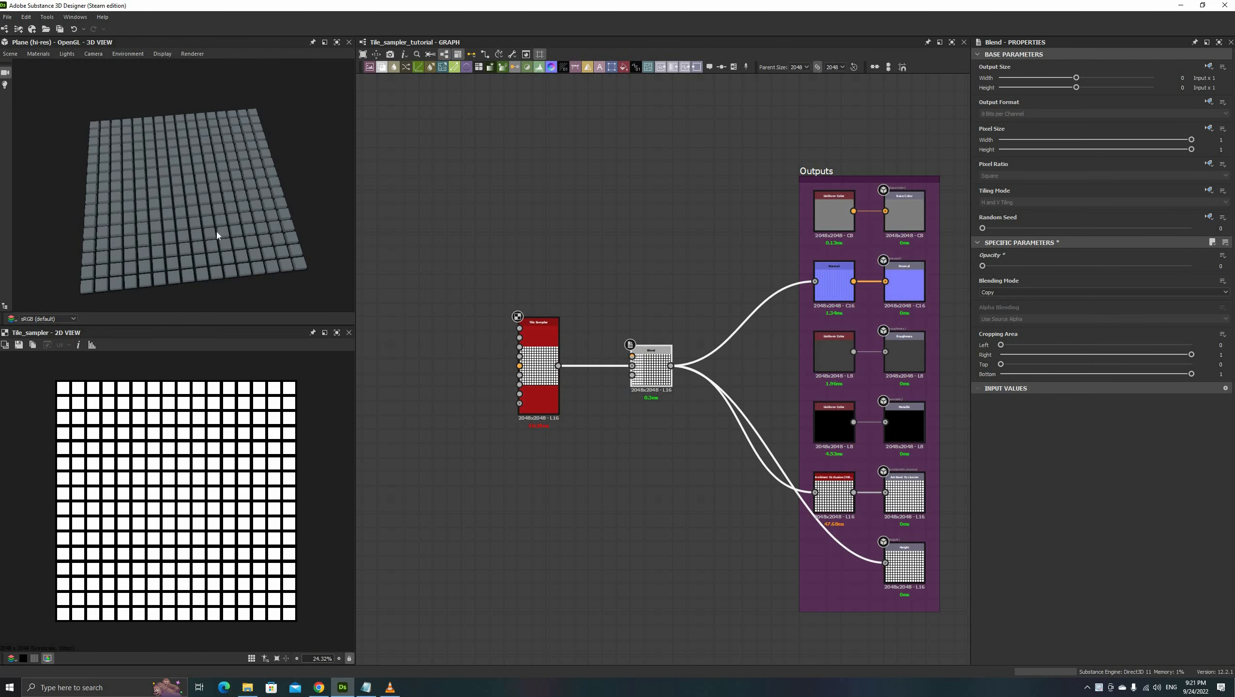
pyautogui.moveTo(242, 209); pyautogui.dragTo(156, 215)
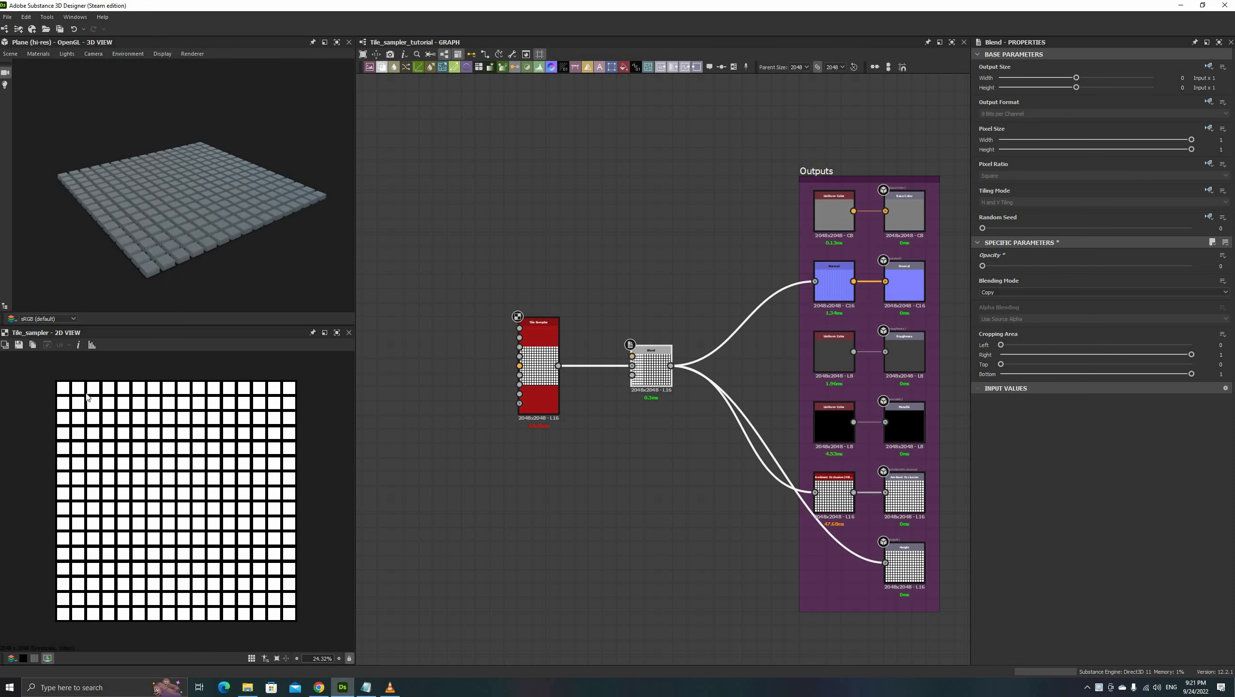
# - Collapse the Size, Rotation and Color parameter groups of the Tile Sampler node
pyautogui.click(538, 374)
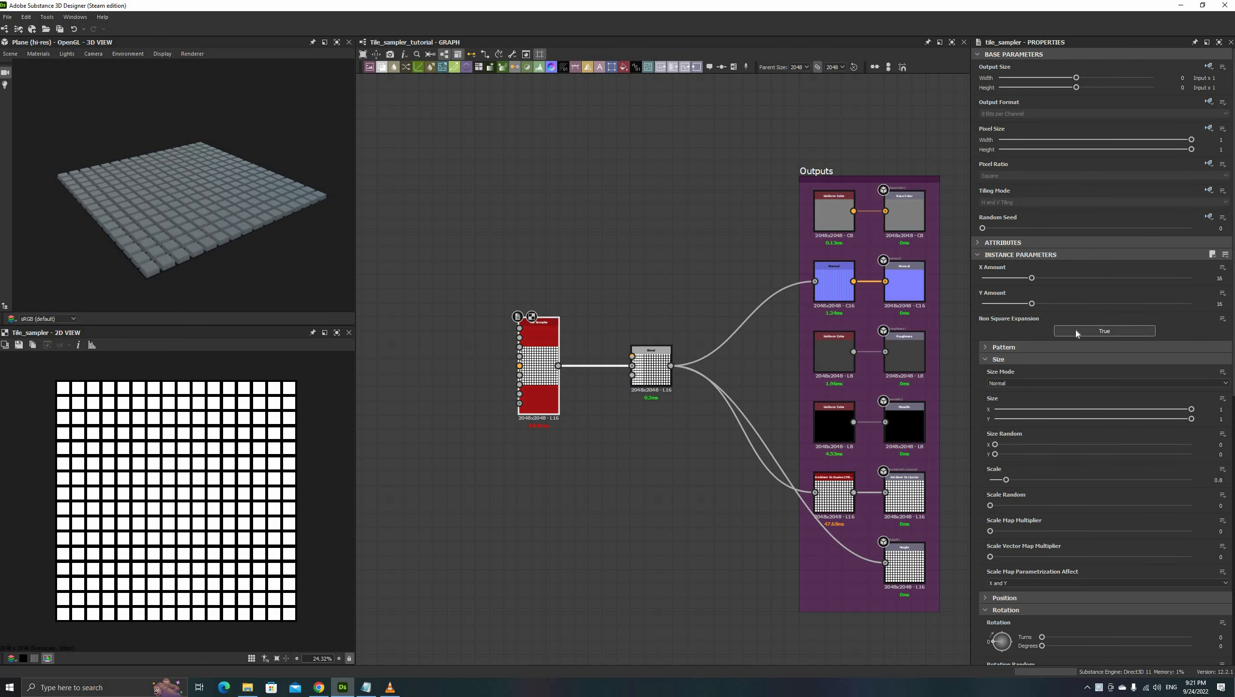
pyautogui.click(1034, 360)
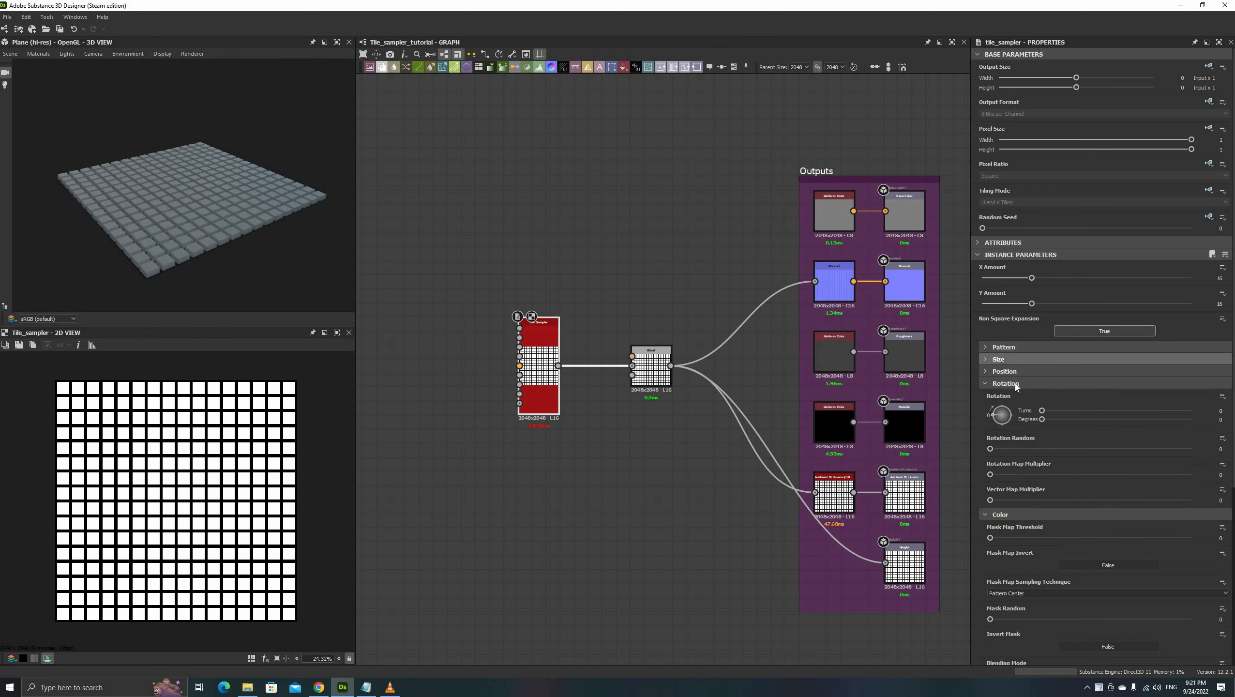
pyautogui.click(1014, 384)
pyautogui.click(1024, 395)
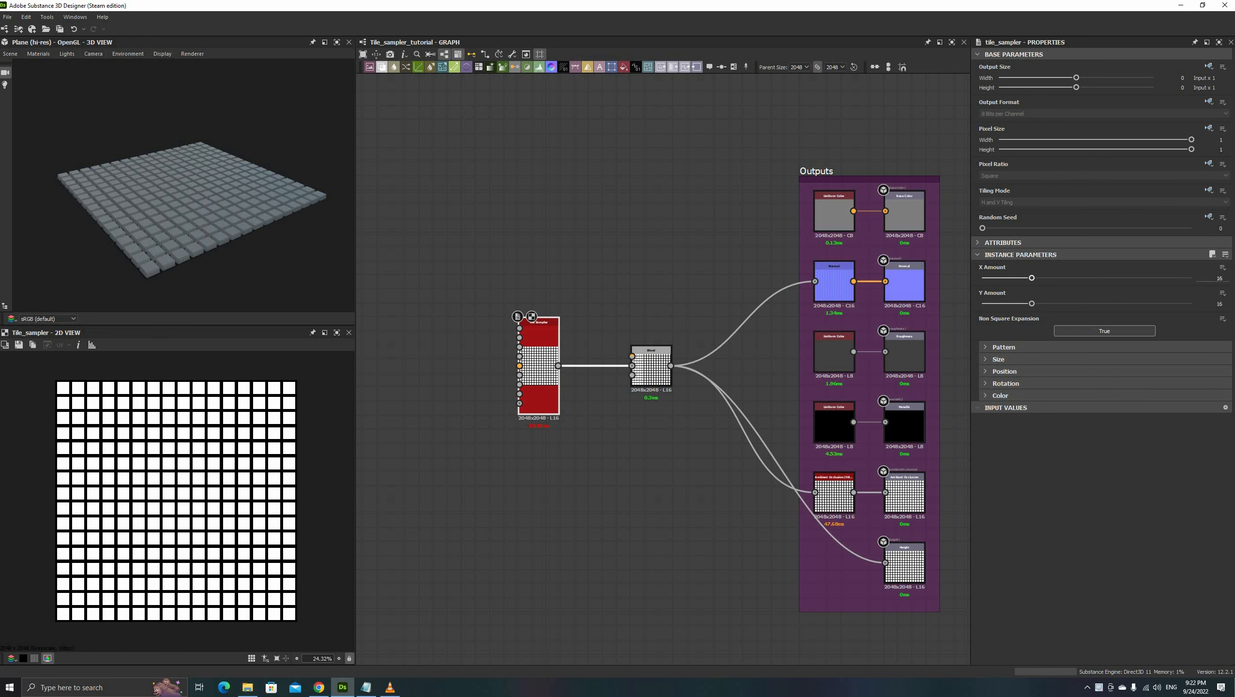
# - Set the Tile Sampler's X Amount to 8, reduce it to 2, and try a Y Amount of 14
pyautogui.moveTo(1217, 278); pyautogui.dragTo(1228, 296)
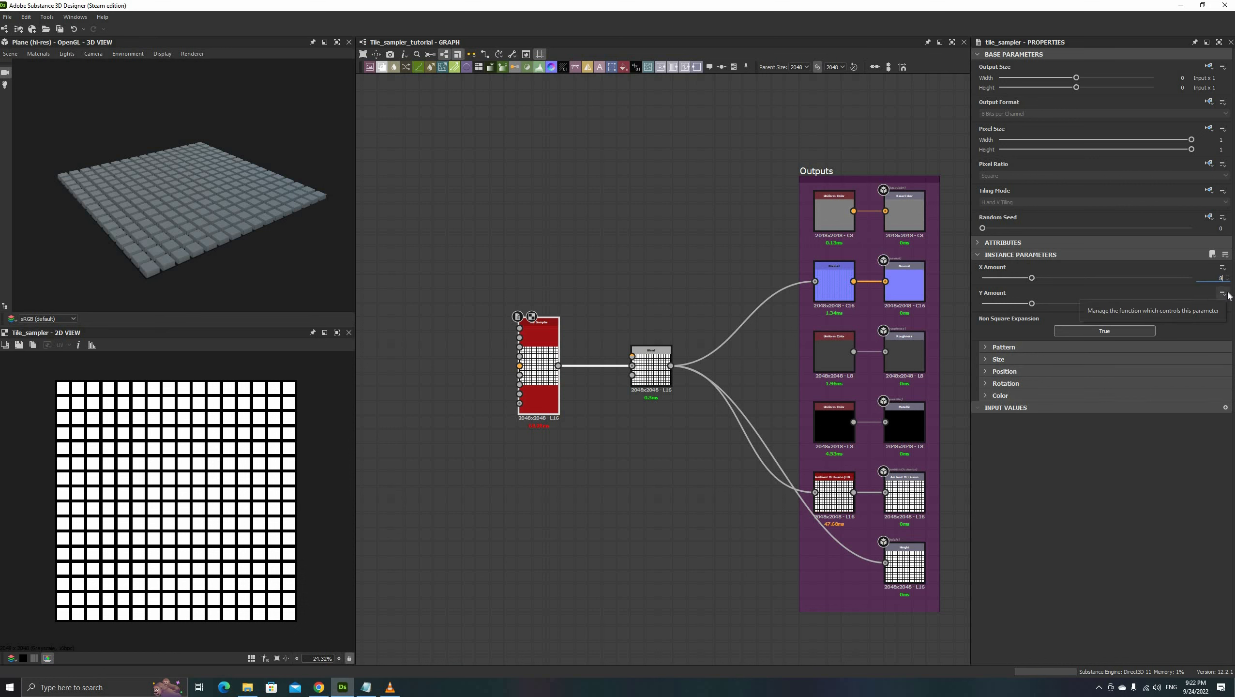
pyautogui.press('Return')
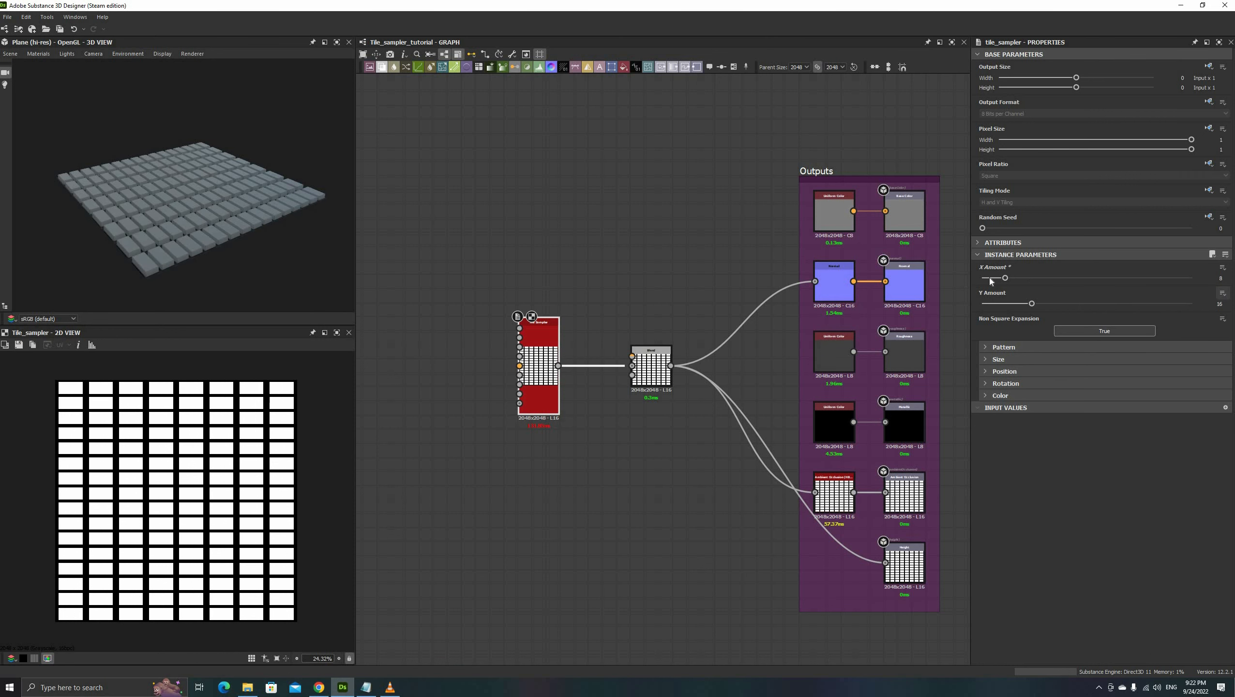
pyautogui.moveTo(997, 283)
pyautogui.mouseDown()
pyautogui.moveTo(1054, 274)
pyautogui.moveTo(987, 278)
pyautogui.mouseUp()
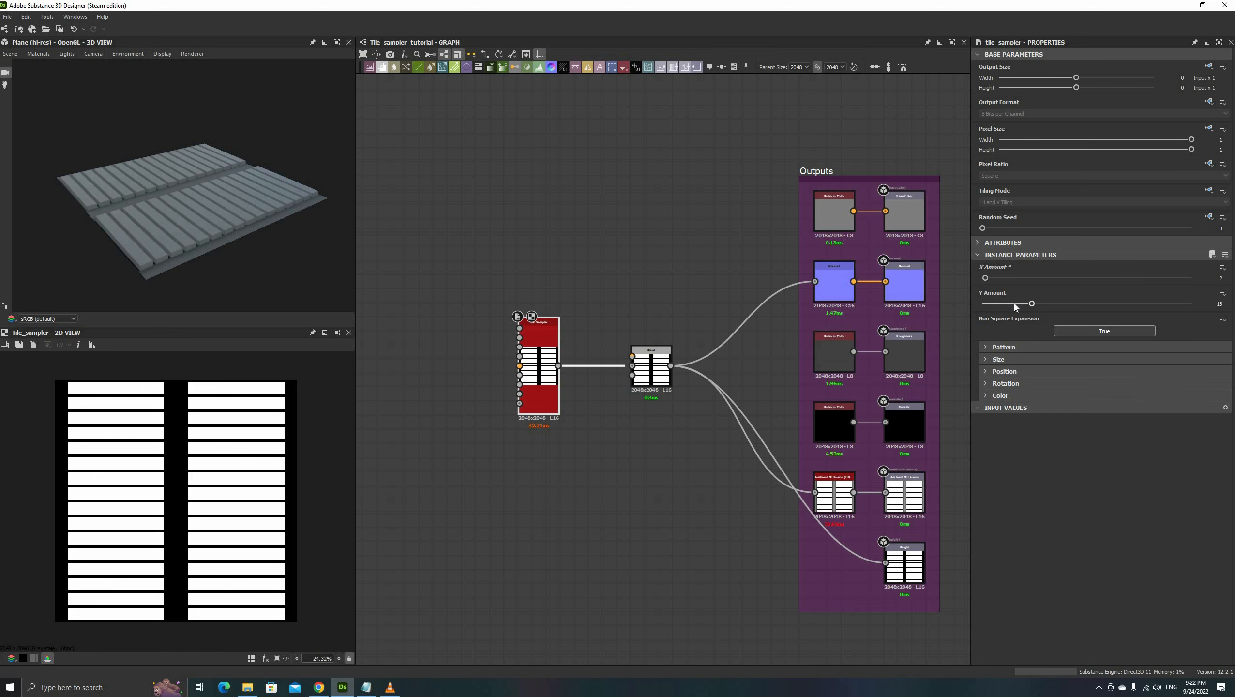
pyautogui.moveTo(1014, 302); pyautogui.dragTo(1033, 300)
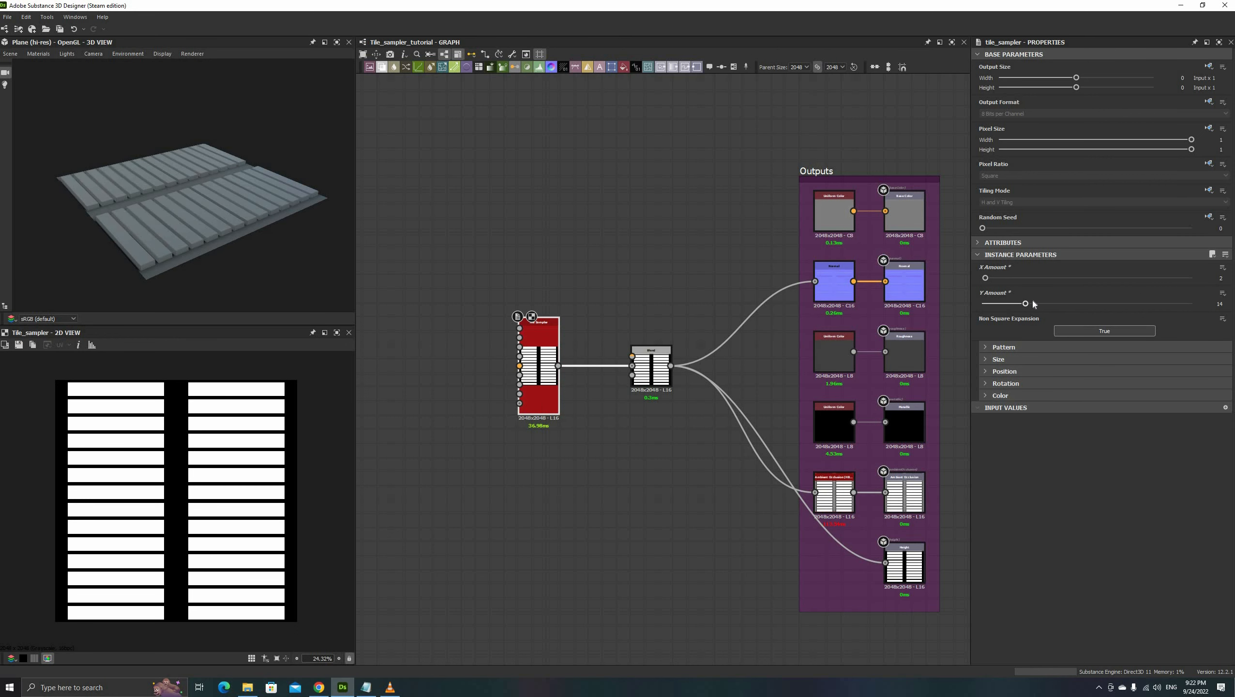
# - Try the Paraboloid and Gaussian patterns on the Tile Sampler, and rotate the scene light to inspect the relief on the plane
pyautogui.click(1022, 348)
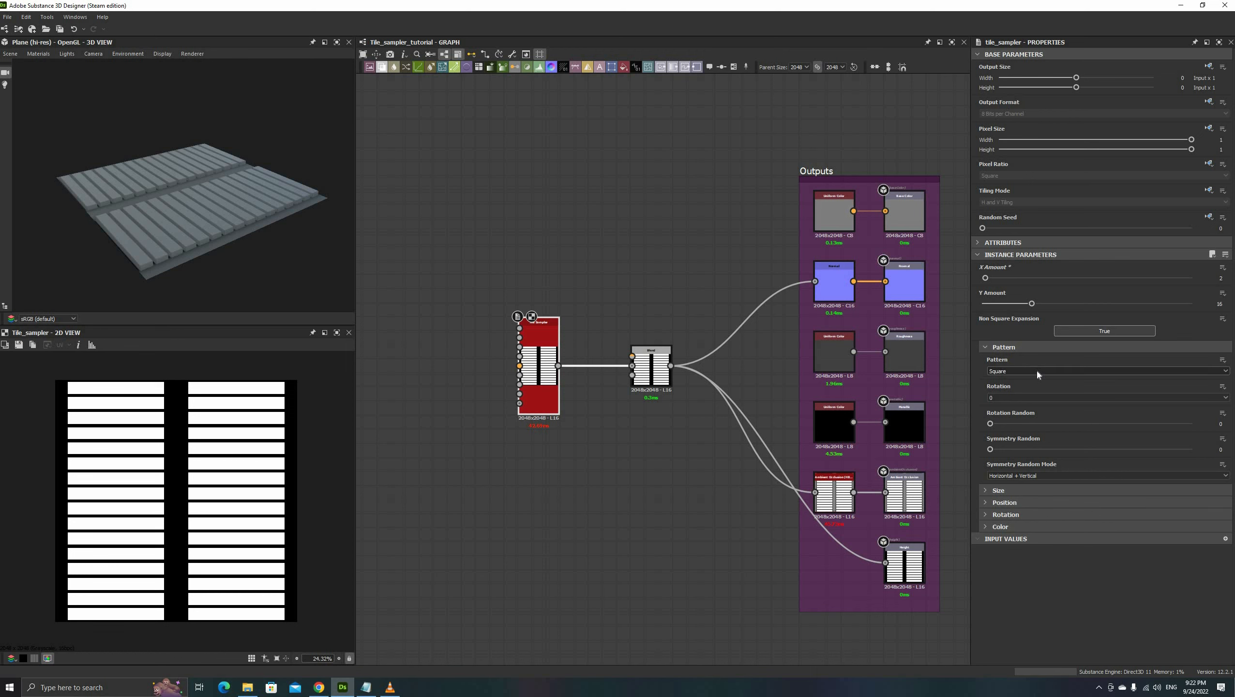
pyautogui.click(1037, 370)
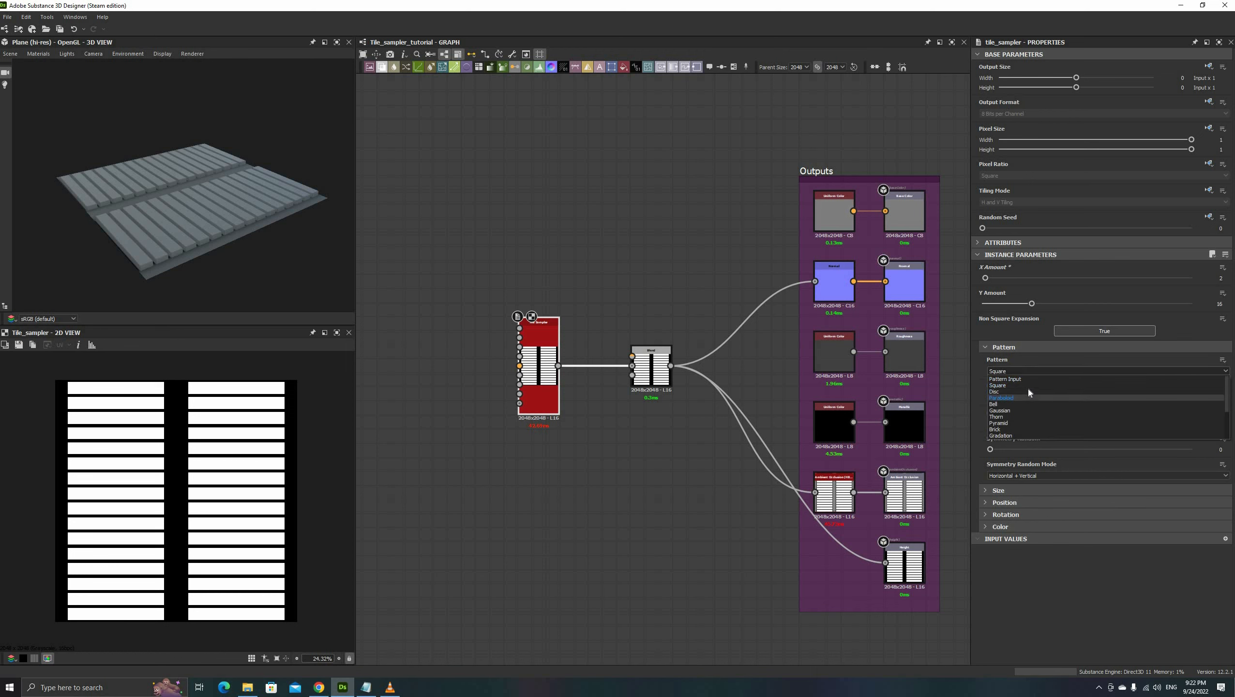
pyautogui.click(1028, 390)
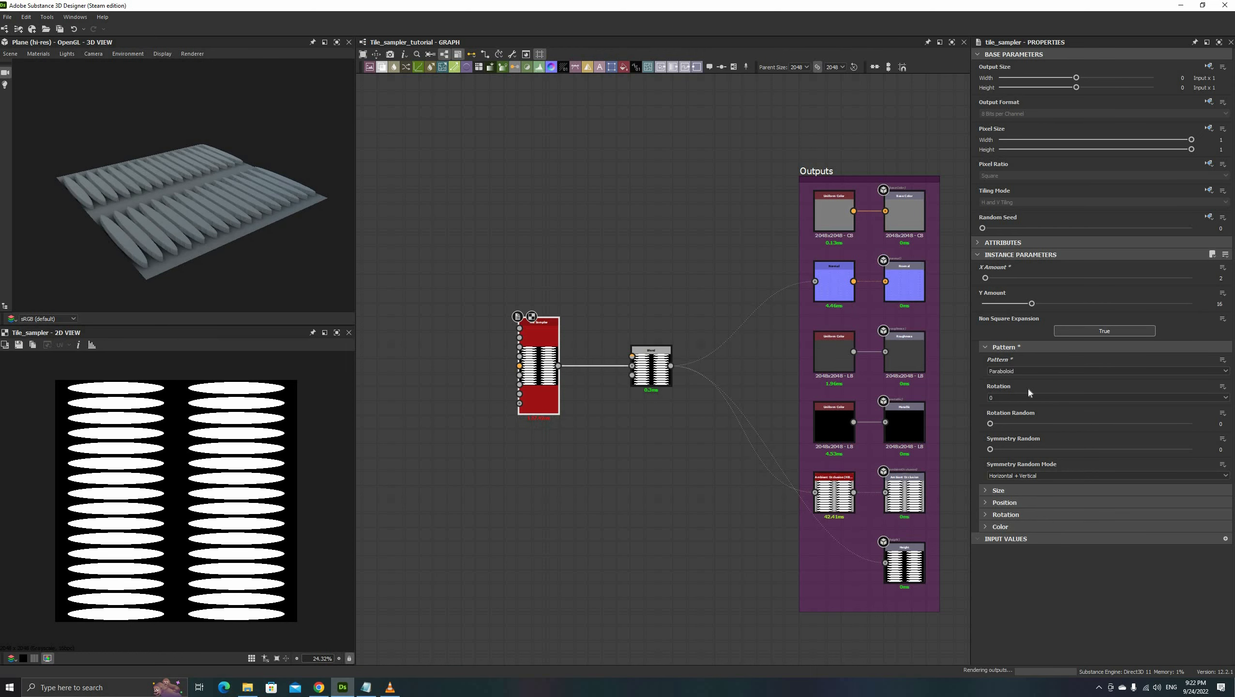
pyautogui.press('Down')
pyautogui.press('Down')
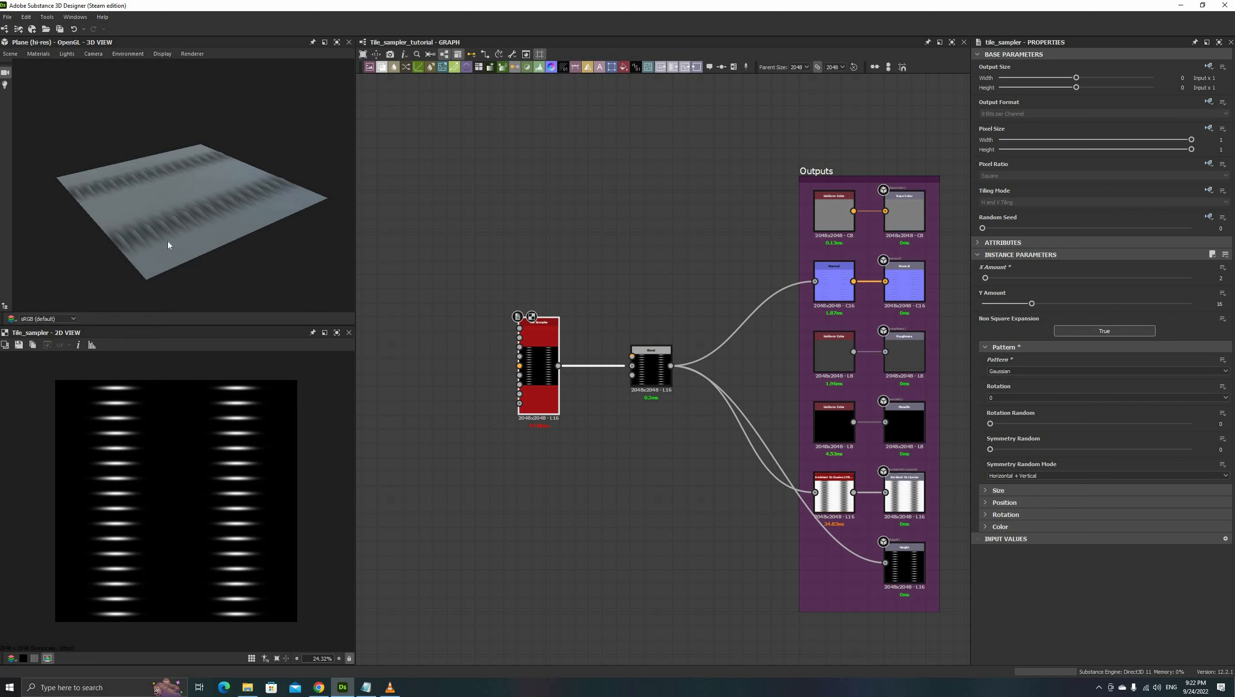
pyautogui.moveTo(168, 242); pyautogui.dragTo(125, 213)
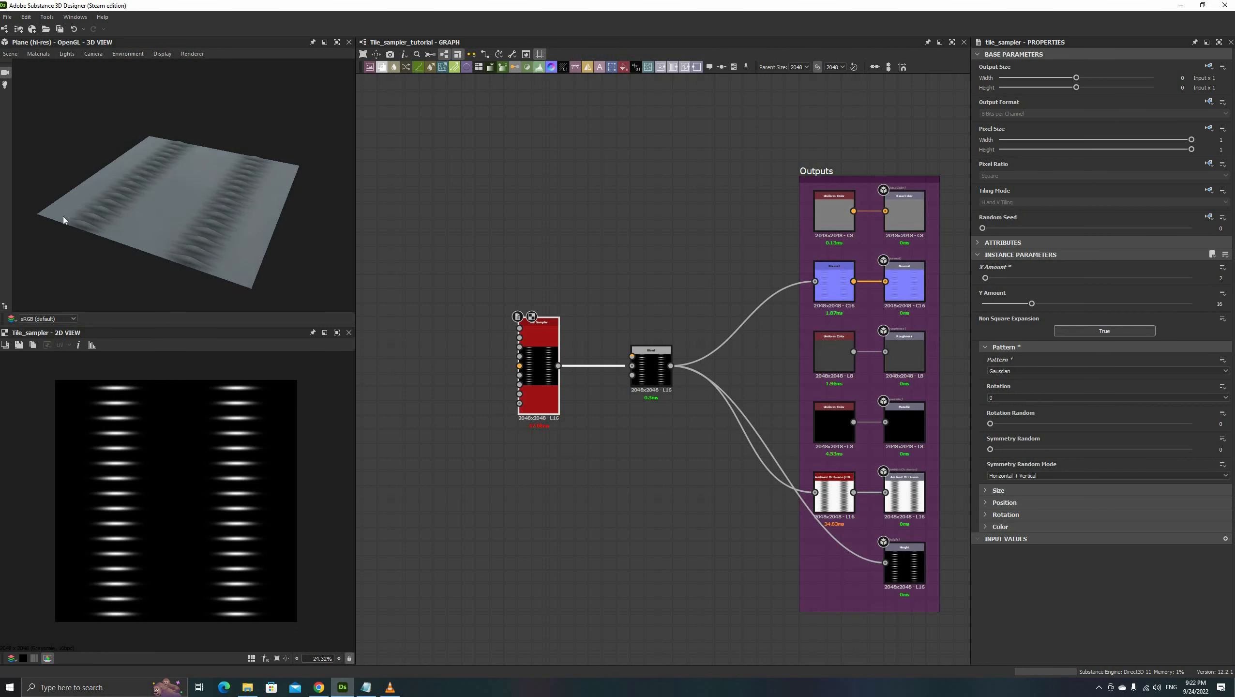
pyautogui.keyDown('ctrl'); pyautogui.keyDown('shift'); pyautogui.moveTo(63, 216); pyautogui.dragTo(35, 217, button='right'); pyautogui.keyUp('shift'); pyautogui.keyUp('ctrl')
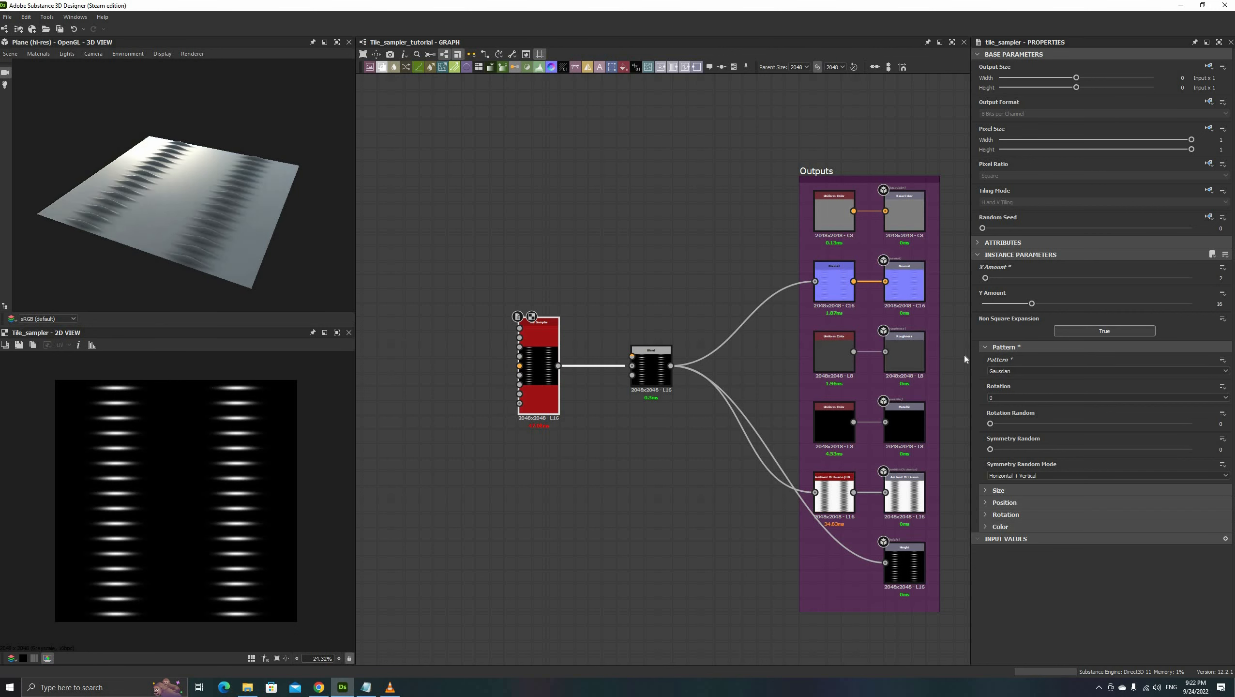
# - Try the Thorn, Gradation and Waves patterns on the Tile Sampler
pyautogui.click(1014, 367)
pyautogui.press('Down')
pyautogui.press('Return')
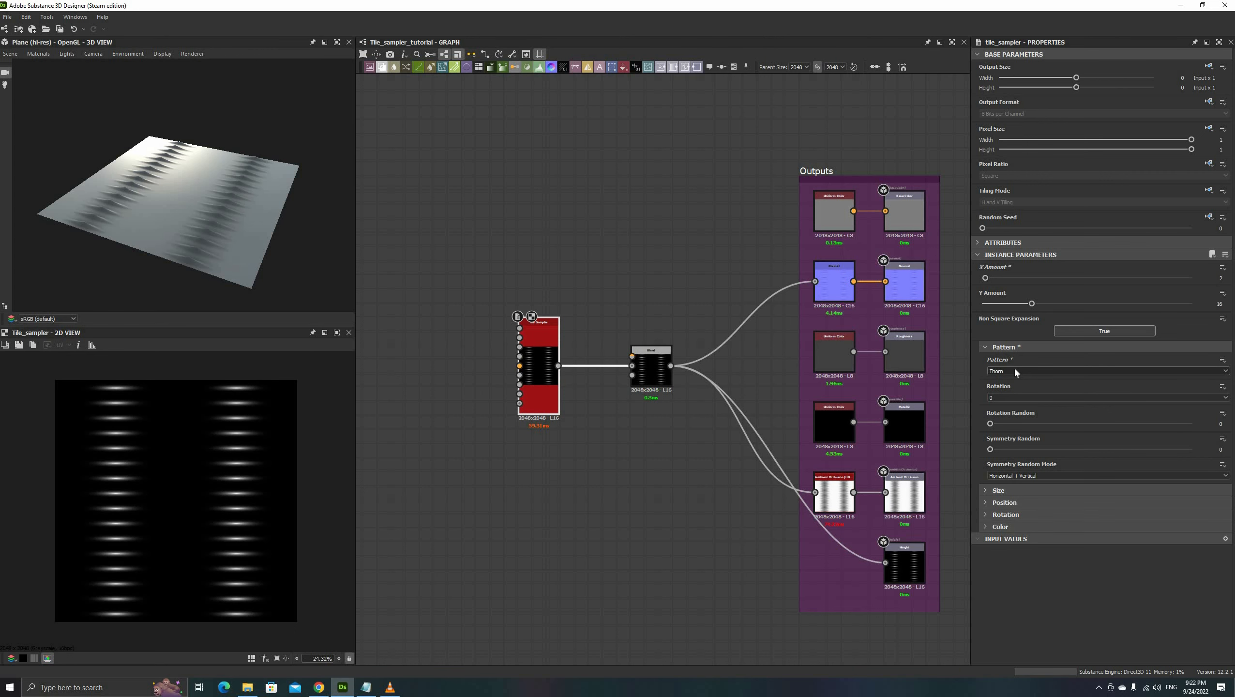
pyautogui.press('Down')
pyautogui.press('Down')
pyautogui.press('Down')
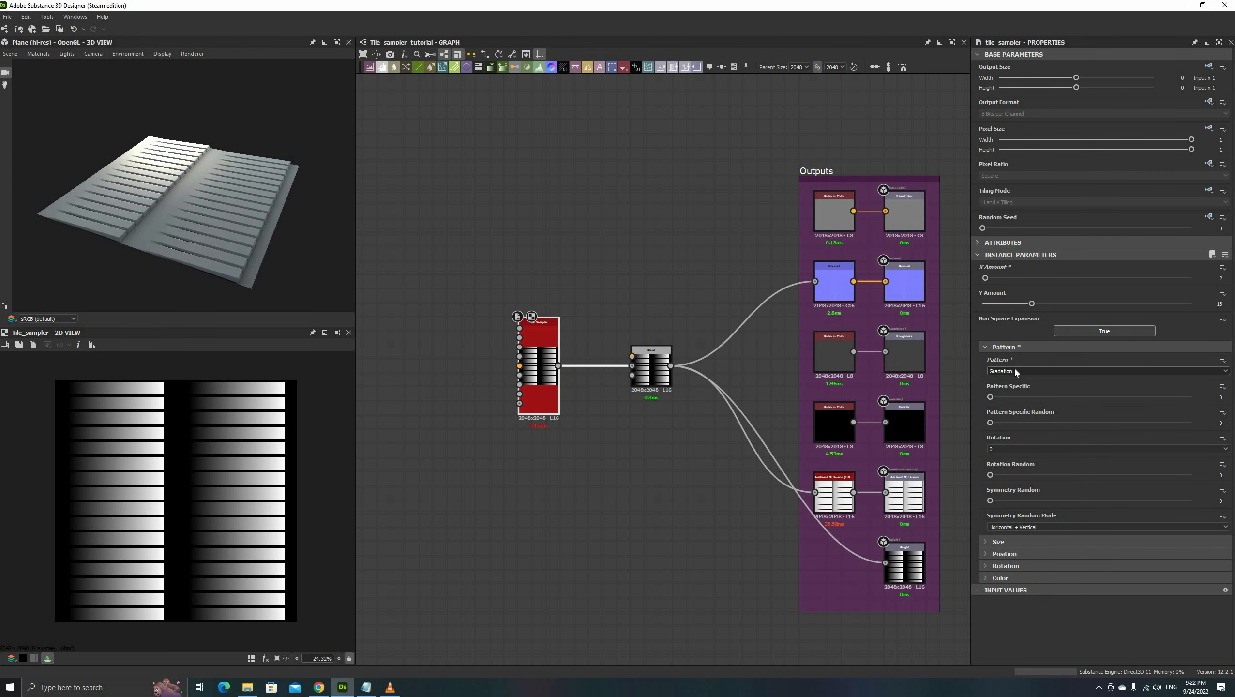
pyautogui.press('Down')
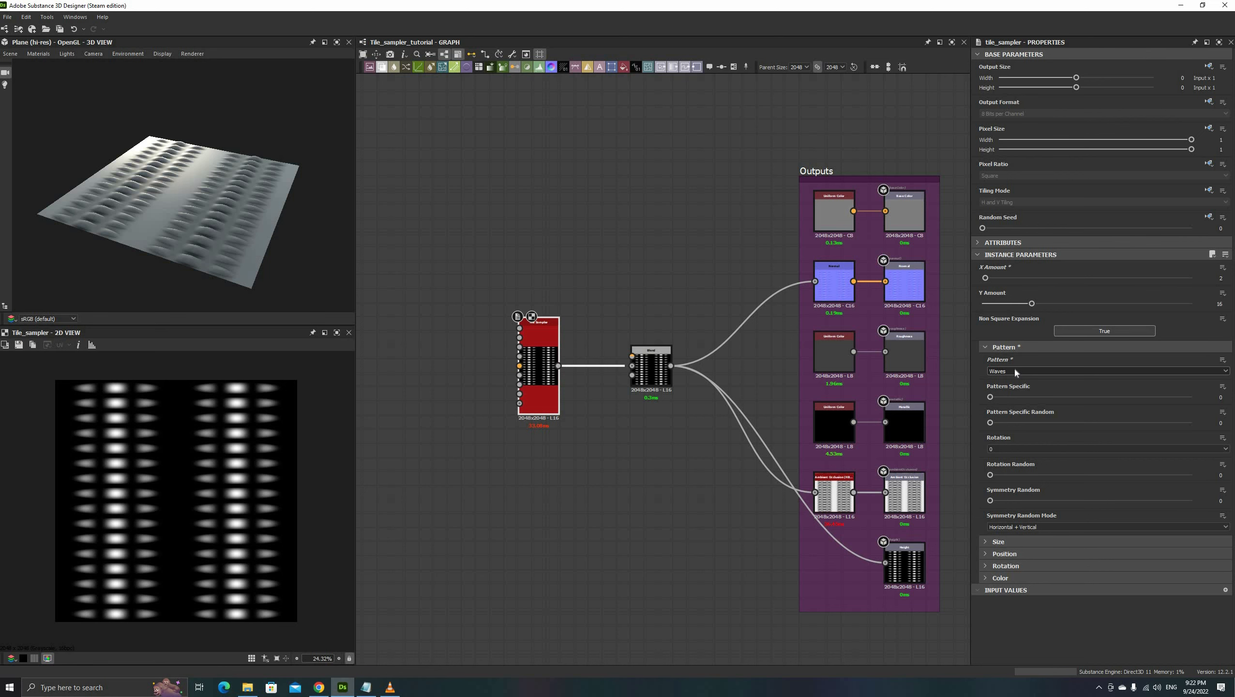
# - Go through the remaining Tile Sampler patterns after Waves, including Crescent, Cone and Gradation w. offset
pyautogui.press('Down')
pyautogui.press('Down')
pyautogui.press('Down')
pyautogui.press('Down')
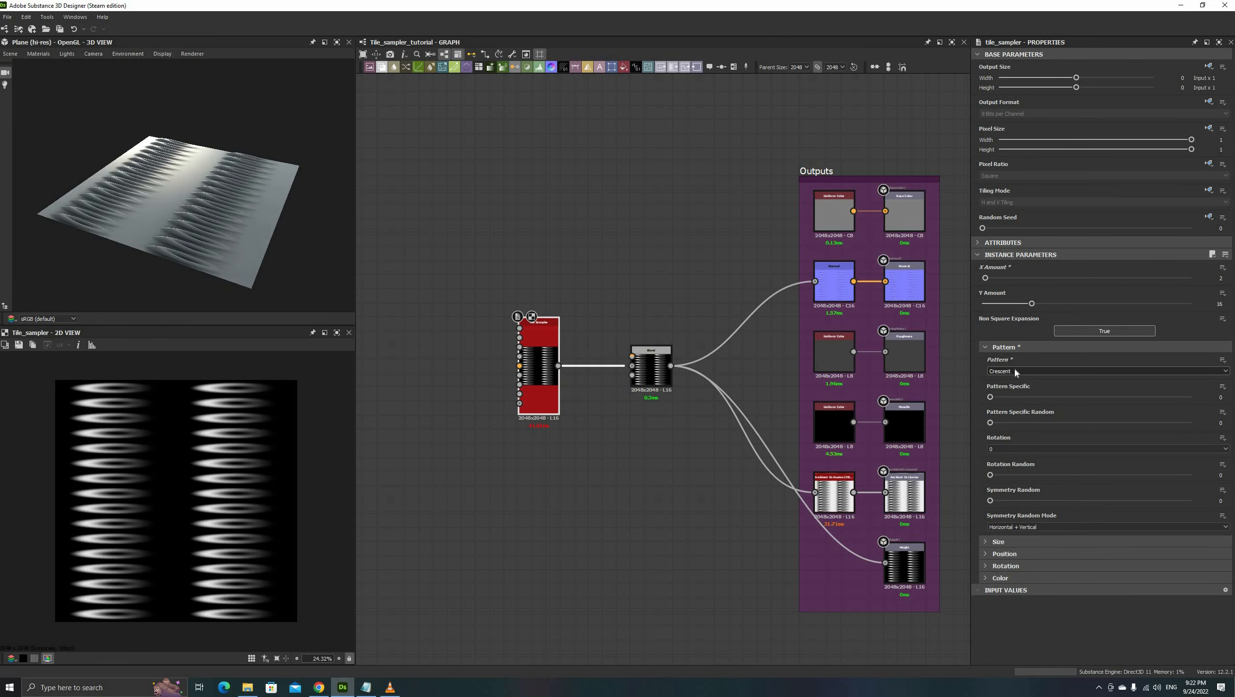
pyautogui.press('Down')
pyautogui.press('Down')
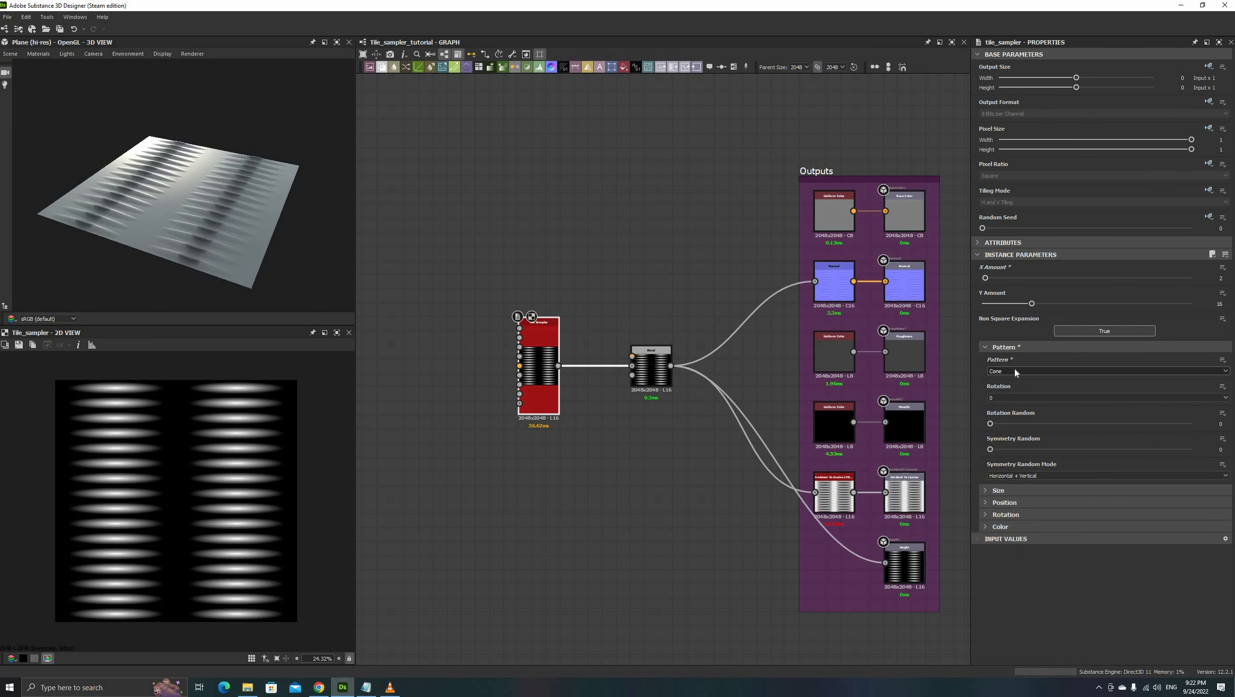
# - Set the Tile Sampler pattern back to Square and view the tiled plane from a different angle
pyautogui.click(1014, 370)
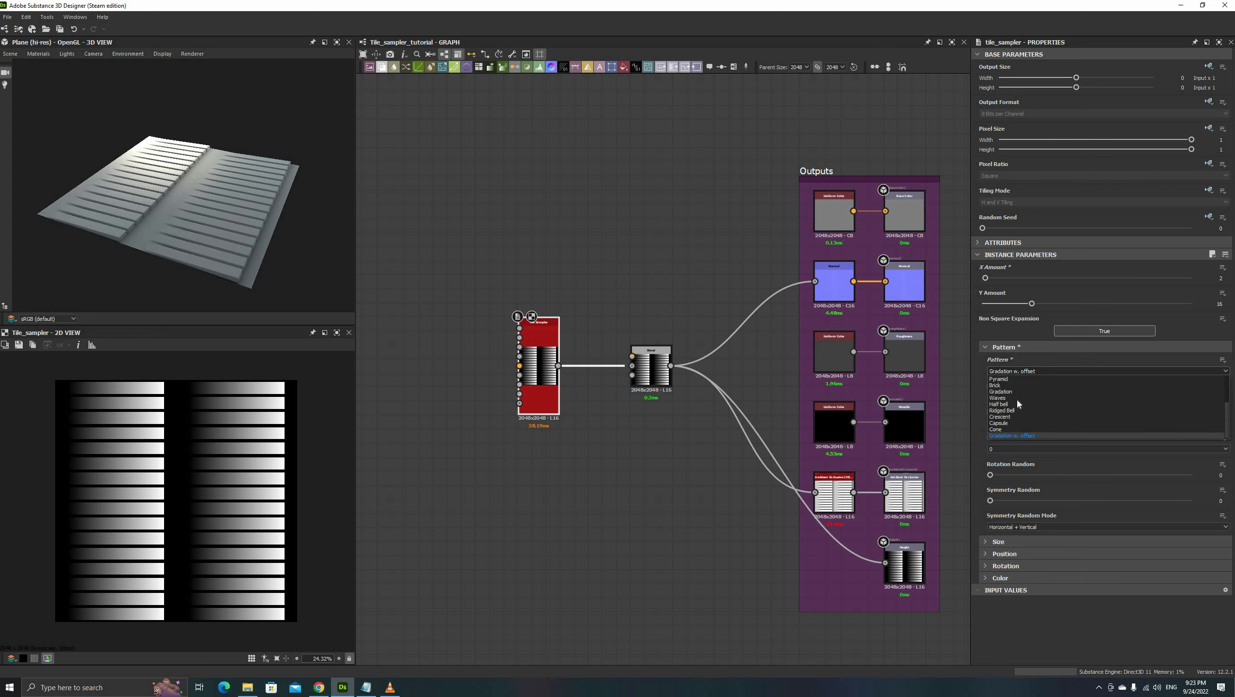
pyautogui.click(1006, 386)
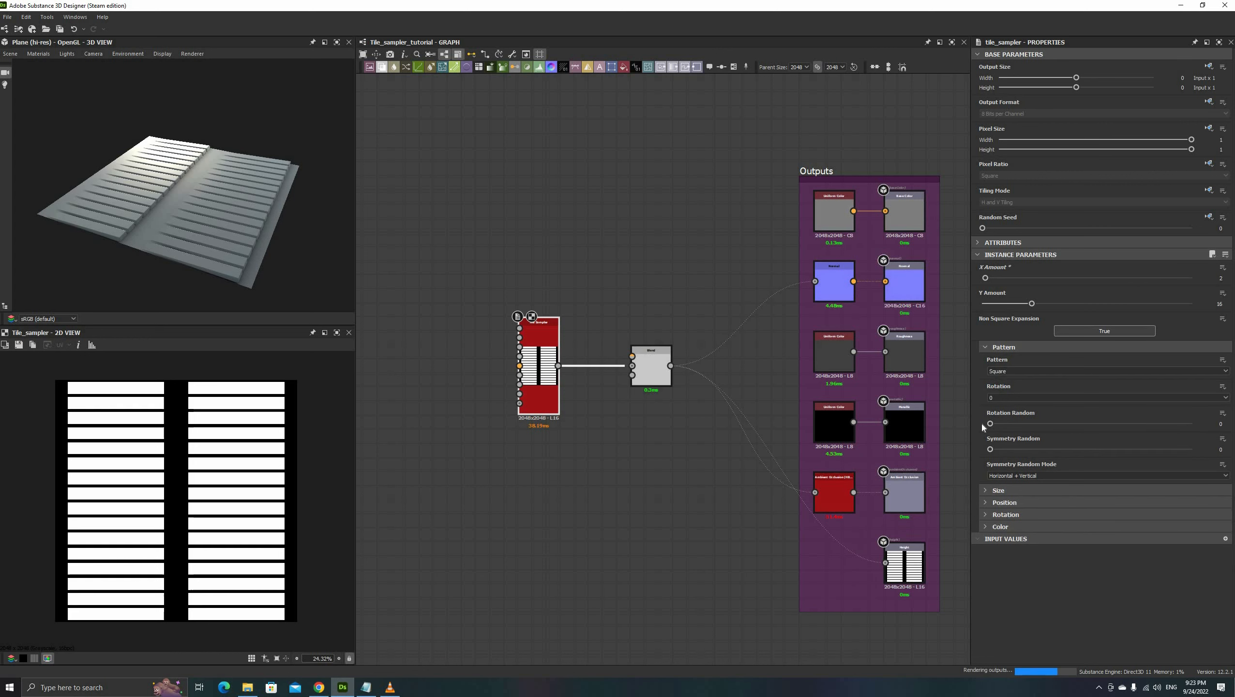
pyautogui.scroll(1, 200, 487)
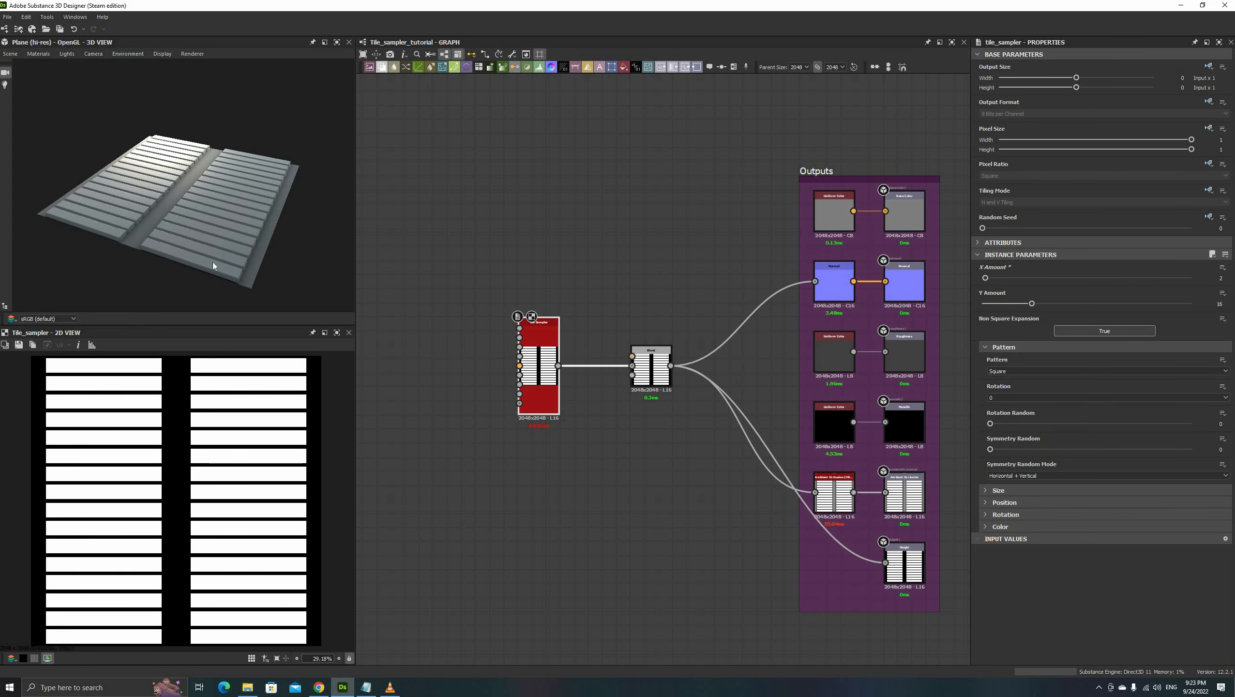
pyautogui.moveTo(212, 262); pyautogui.dragTo(292, 288)
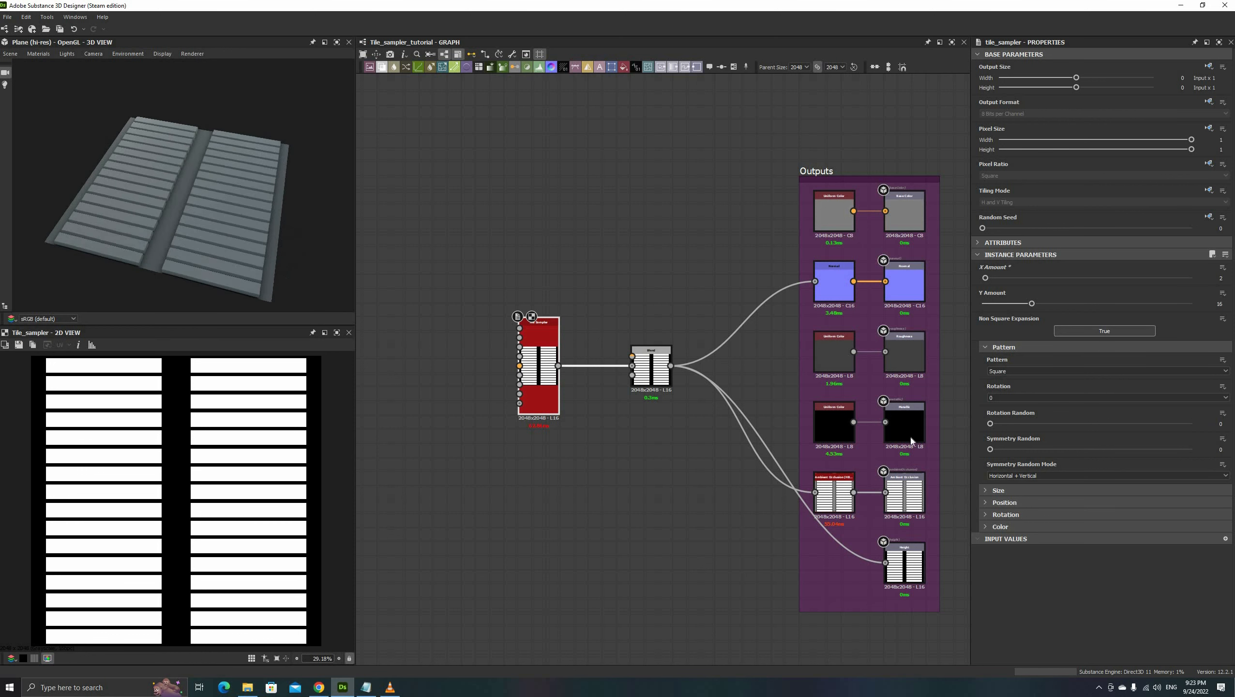
# - Try other Rotation options for the Square pattern and return the Rotation to 0
pyautogui.click(1026, 396)
pyautogui.click(1013, 409)
pyautogui.click(1012, 398)
pyautogui.click(1010, 417)
pyautogui.click(1011, 398)
pyautogui.click(1009, 405)
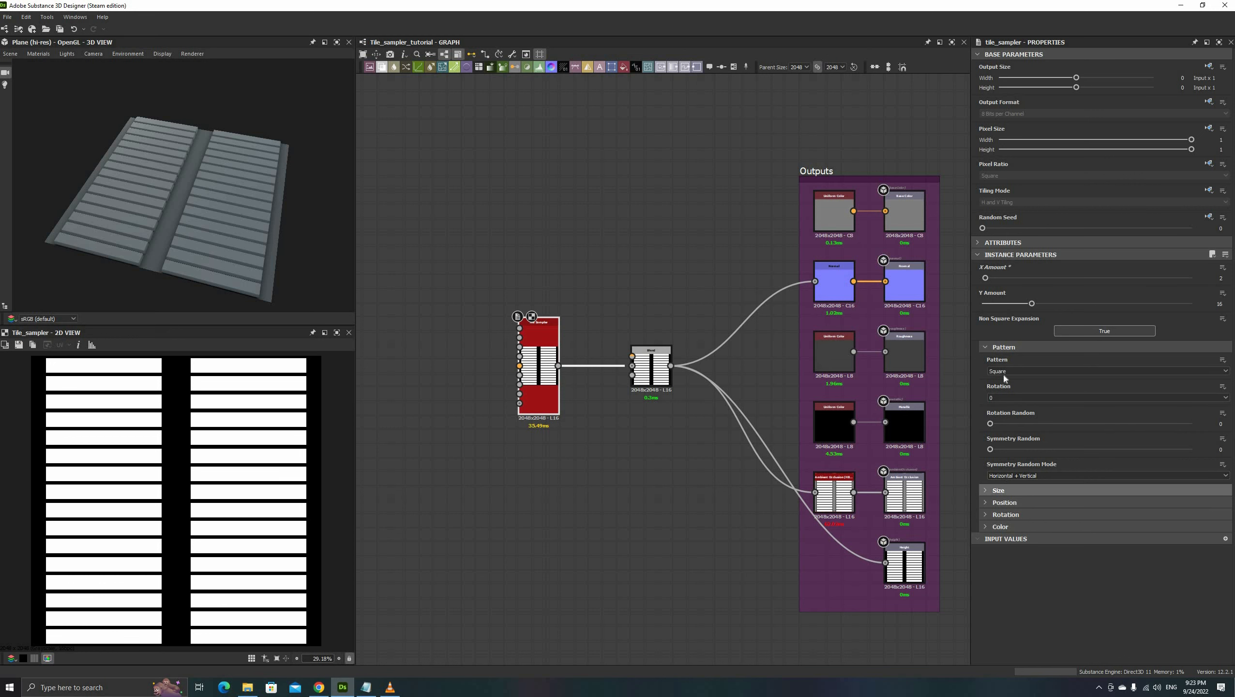
# - Collapse the Pattern group, expand the Size group, keep Size Mode at Normal and set Scale to 1
pyautogui.click(1003, 347)
pyautogui.click(1005, 359)
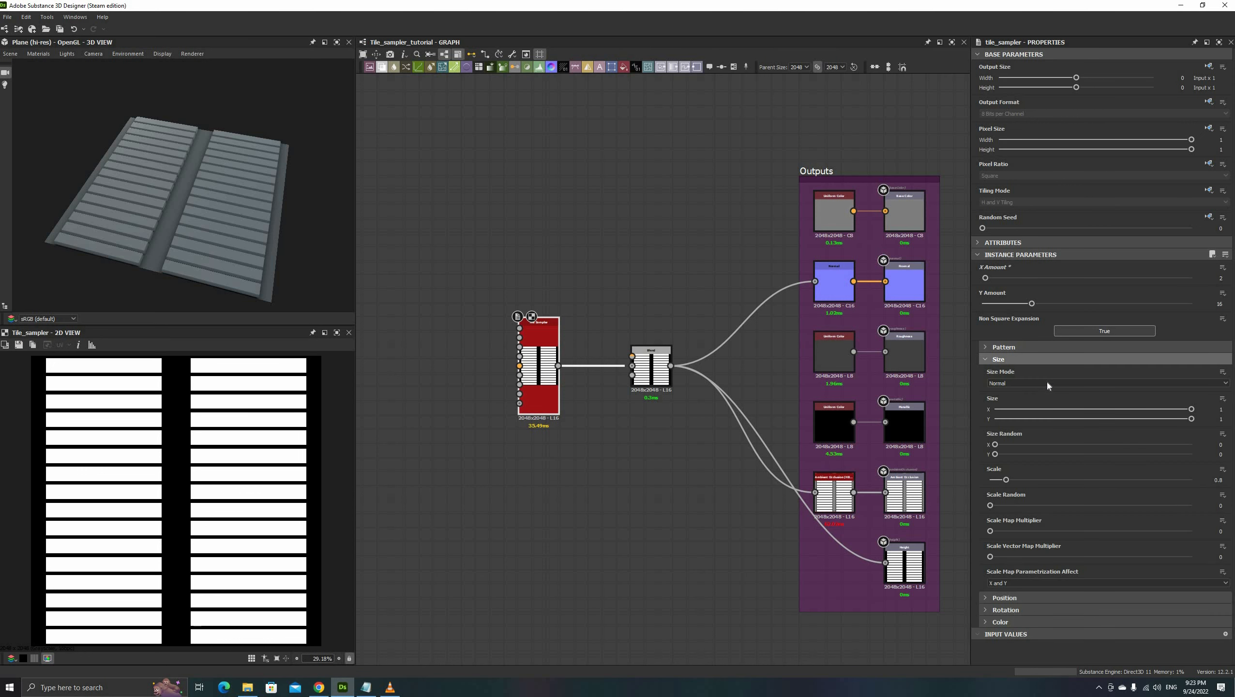
pyautogui.click(1047, 381)
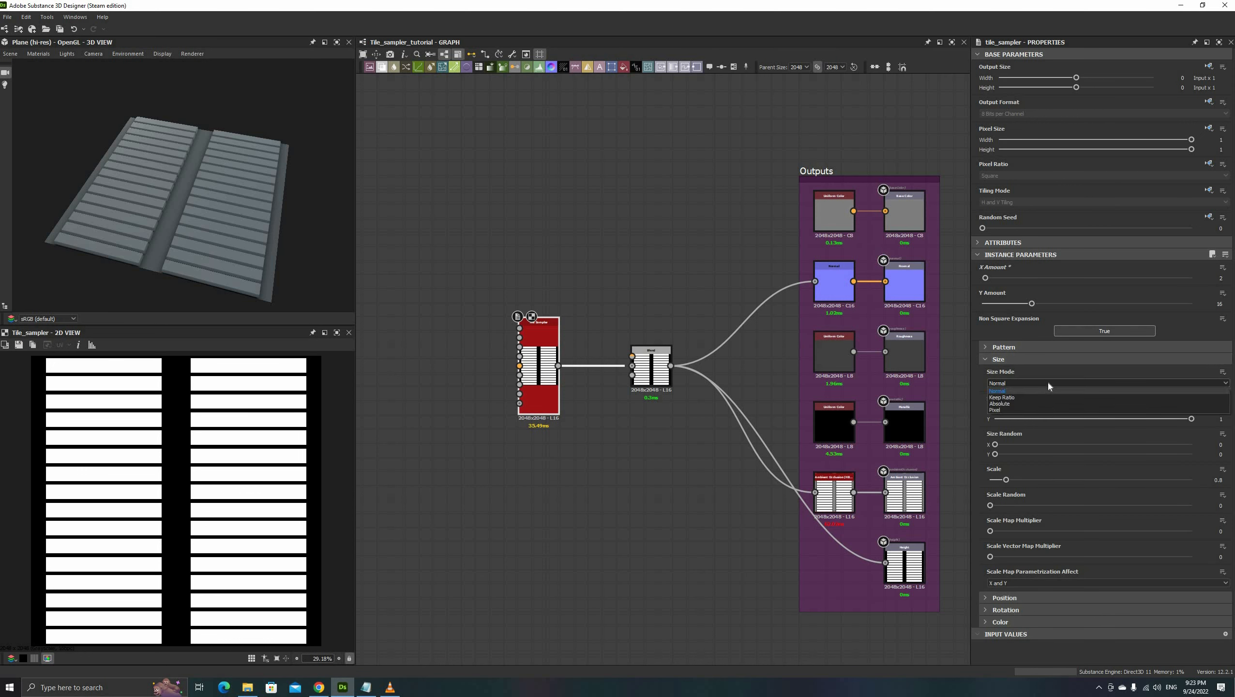
pyautogui.click(993, 392)
pyautogui.moveTo(1191, 409)
pyautogui.mouseDown()
pyautogui.moveTo(1133, 409)
pyautogui.moveTo(1197, 418)
pyautogui.mouseUp()
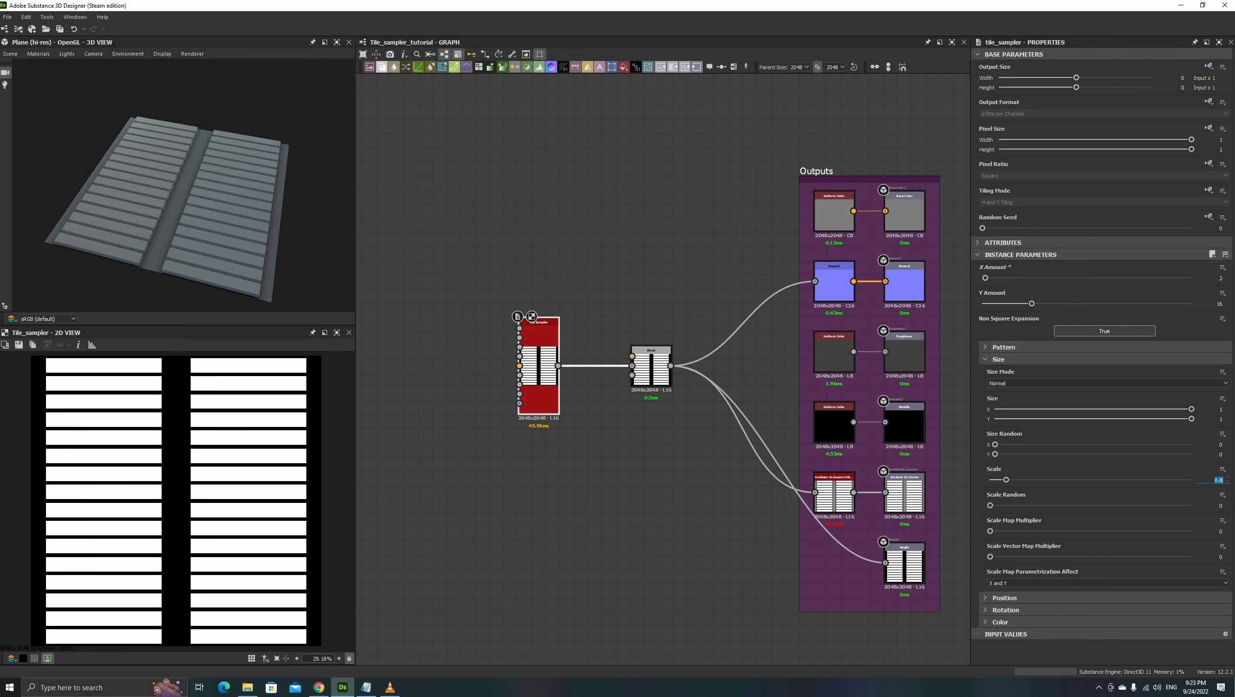
pyautogui.write('1')
pyautogui.press('Return')
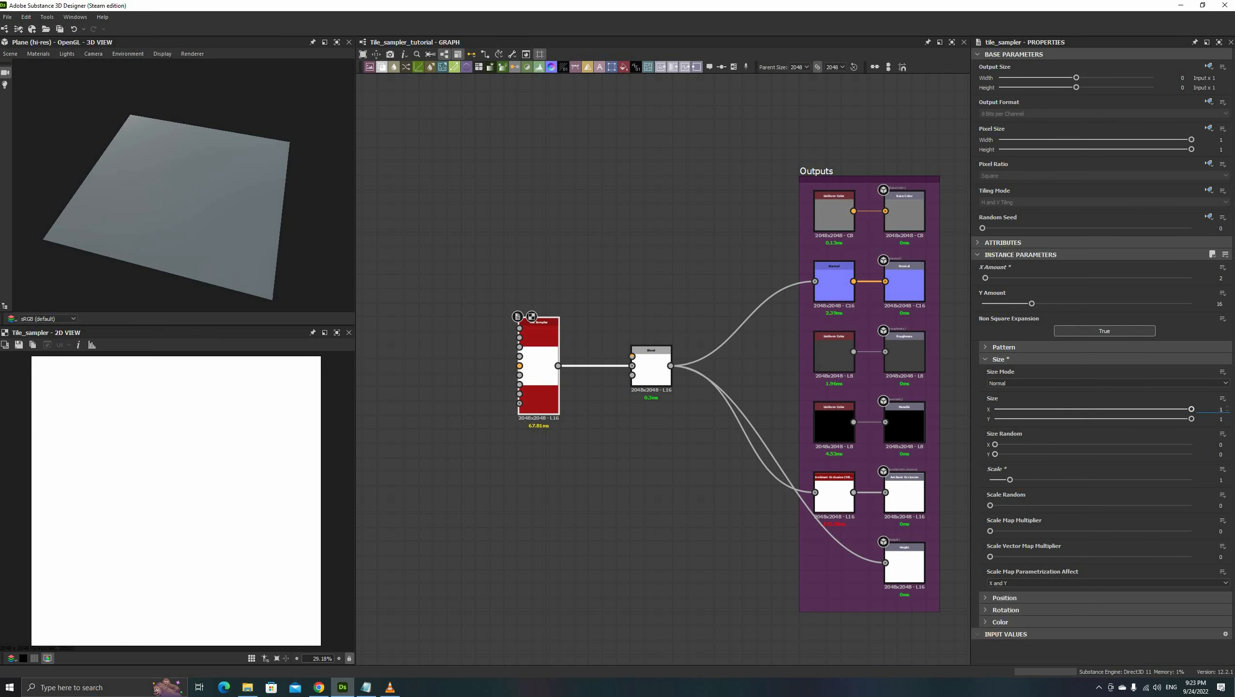
# - Reduce the tile Size to 0.97 in X and 0.93 in Y to open gaps between the planks
pyautogui.scroll(-3, 1213, 410)
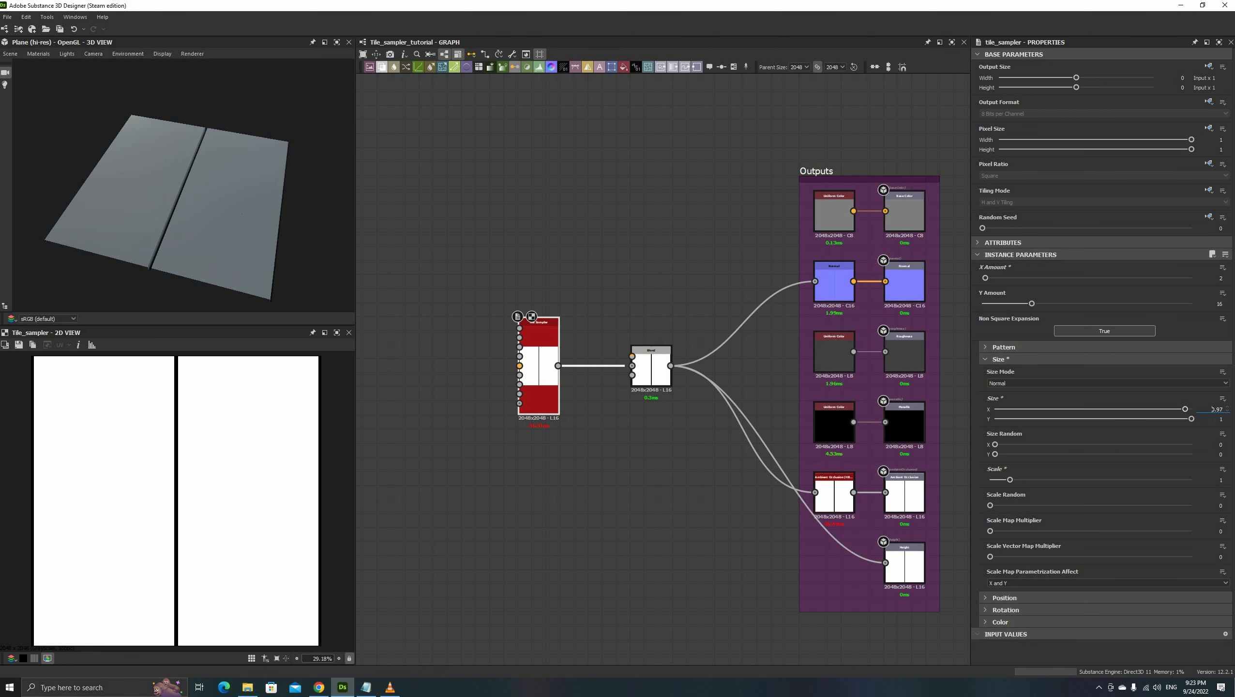
pyautogui.scroll(-4, 1219, 419)
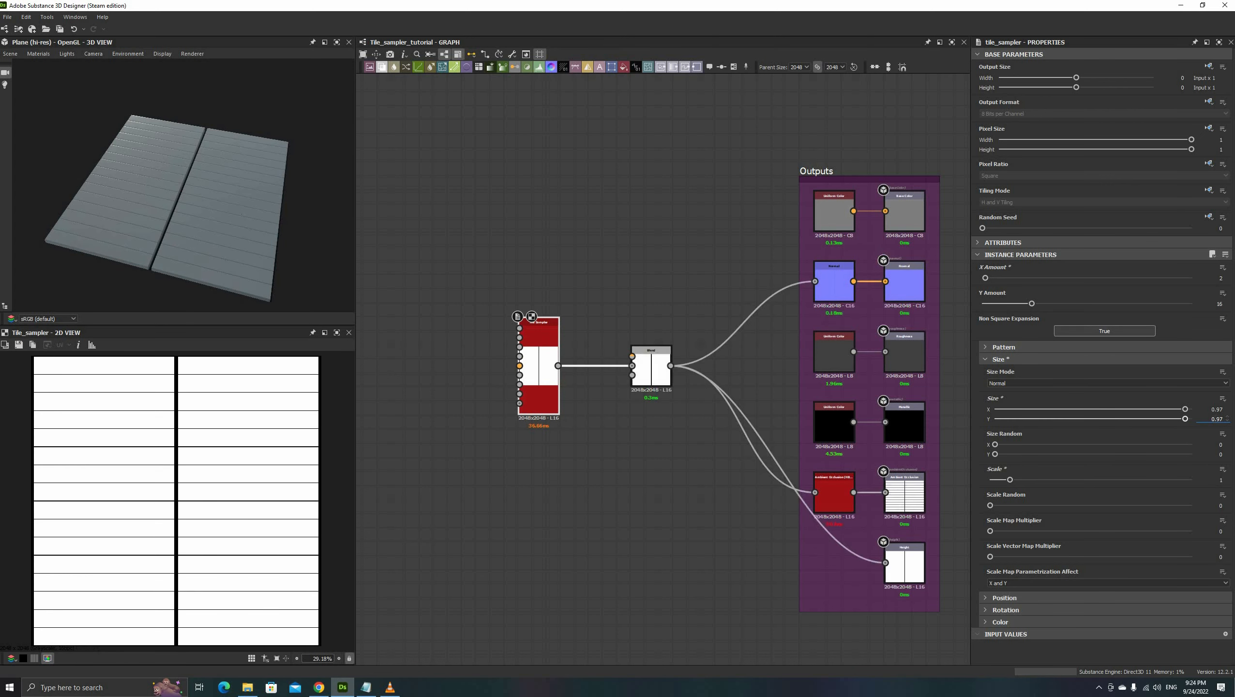
pyautogui.scroll(-3, 1220, 419)
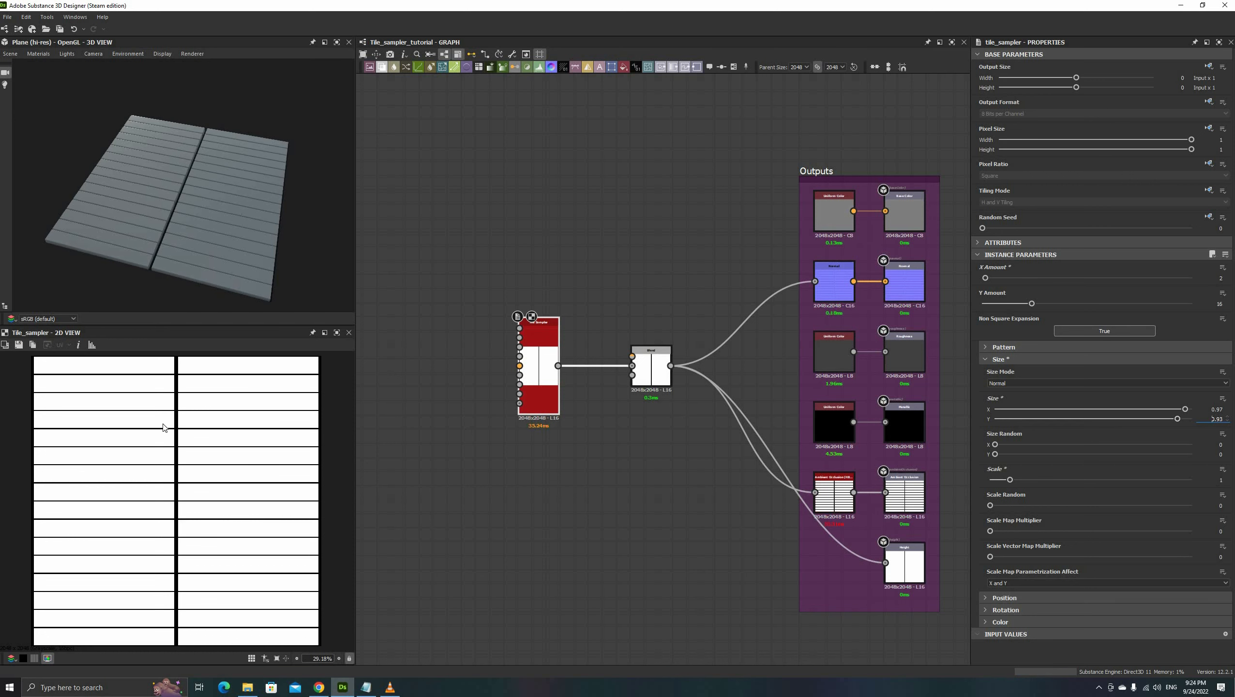
# - Even out the plank gaps by setting the tile Size to 0.985 in X and 0.87 in Y
pyautogui.scroll(3, 153, 416)
pyautogui.scroll(2, 153, 416)
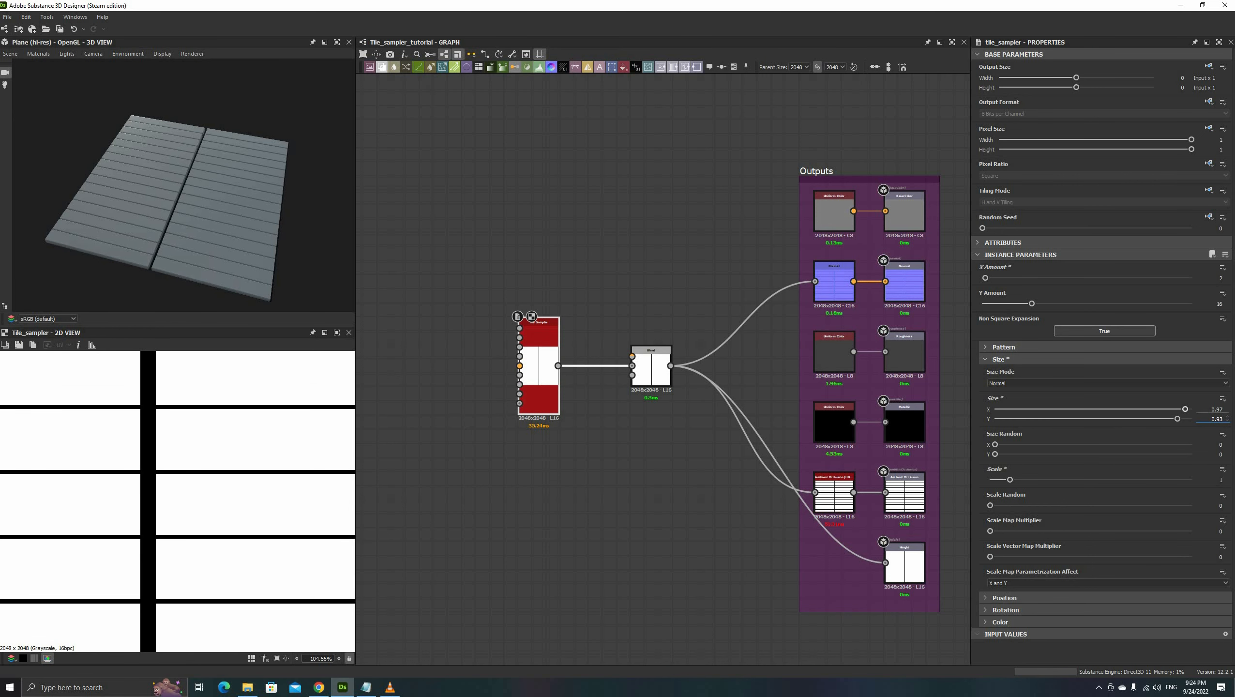
pyautogui.scroll(1, 1213, 409)
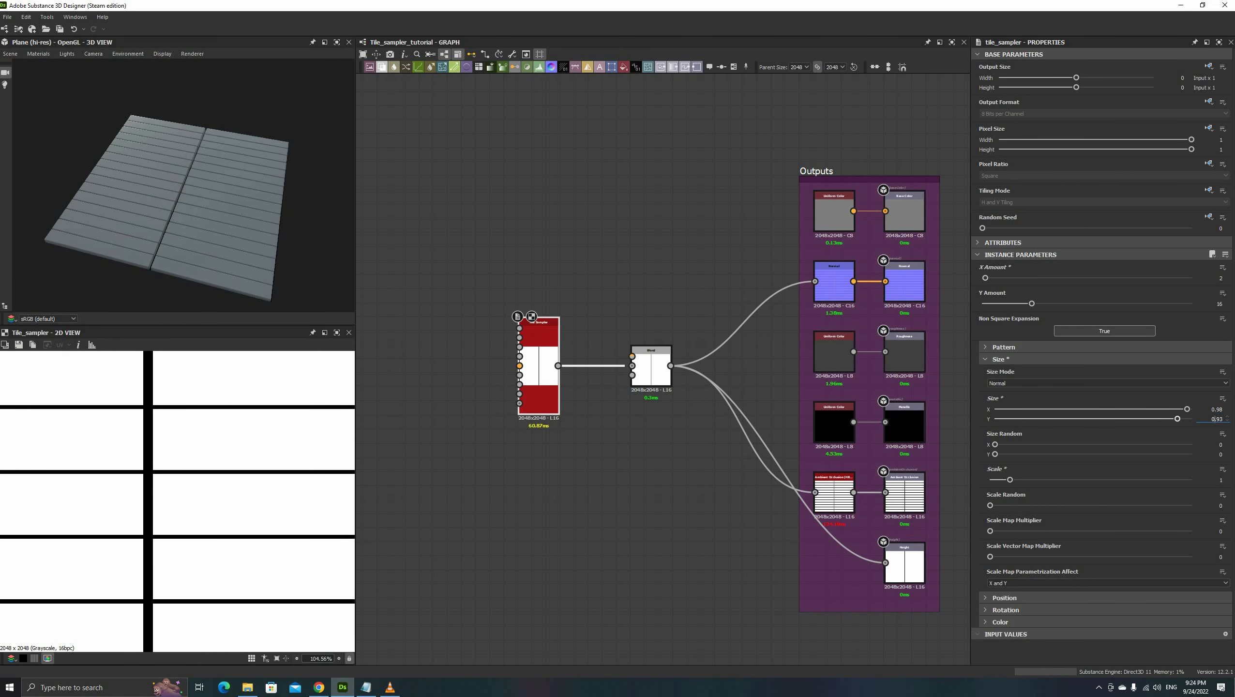
pyautogui.scroll(-5, 1215, 419)
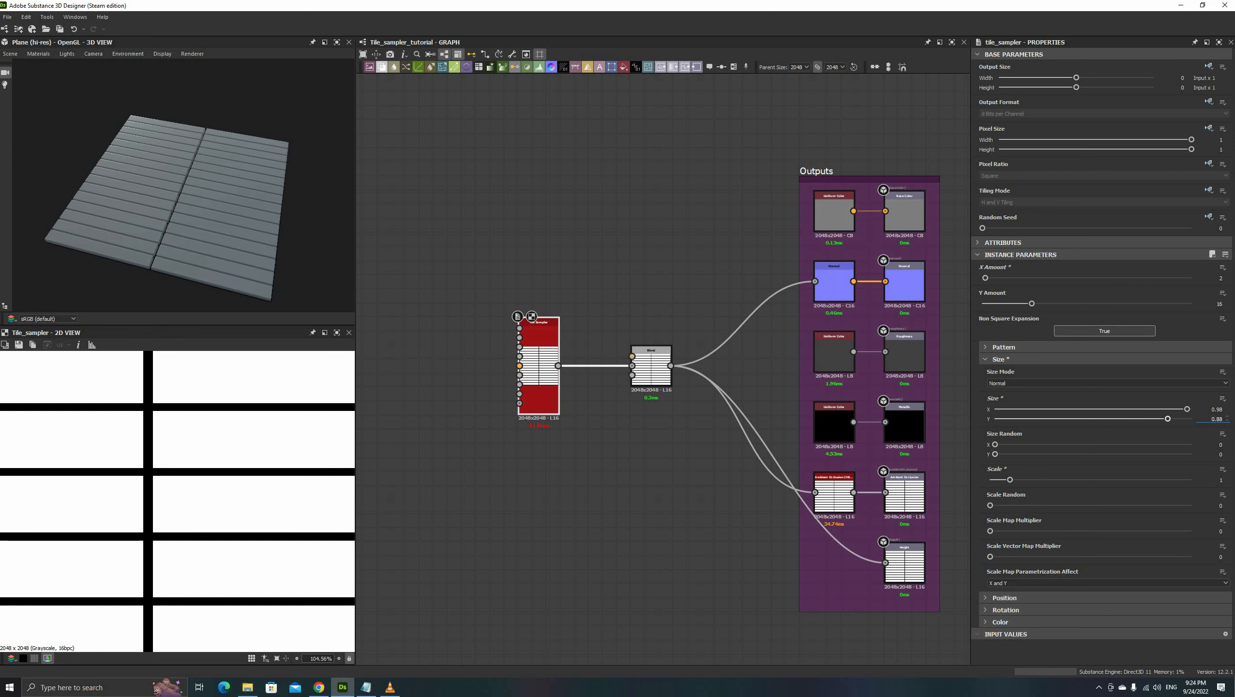
pyautogui.scroll(-1, 1214, 419)
pyautogui.scroll(-4, 238, 521)
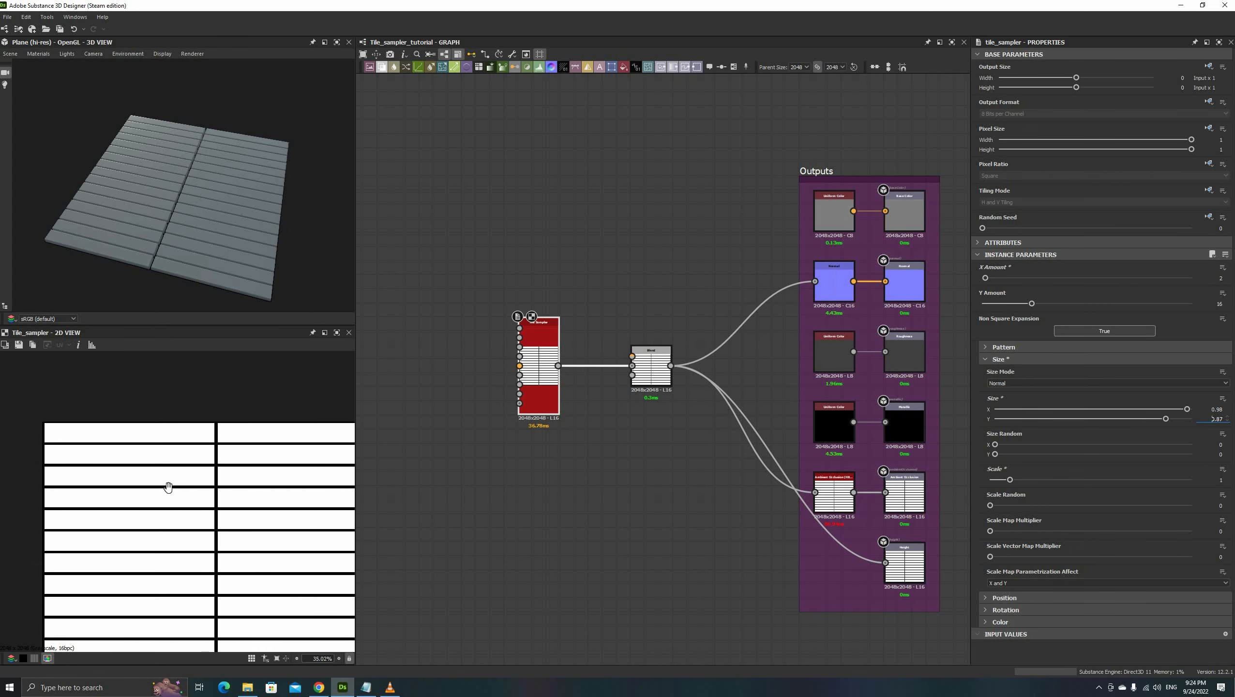
pyautogui.moveTo(169, 487); pyautogui.dragTo(108, 433)
pyautogui.moveTo(217, 303); pyautogui.dragTo(256, 337)
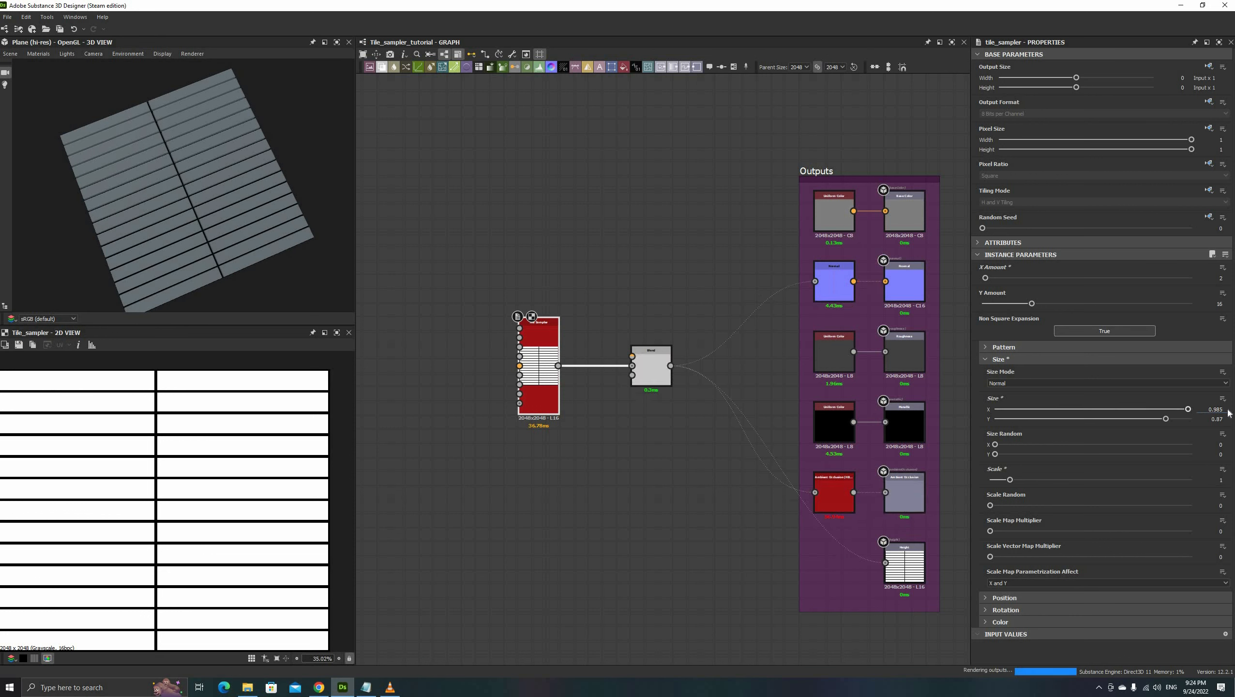
pyautogui.moveTo(229, 220); pyautogui.dragTo(1042, 437)
# - Try a Size Random of 0.08 in X and 0.03 in Y on the planks, and undo both changes
pyautogui.scroll(8, 1220, 445)
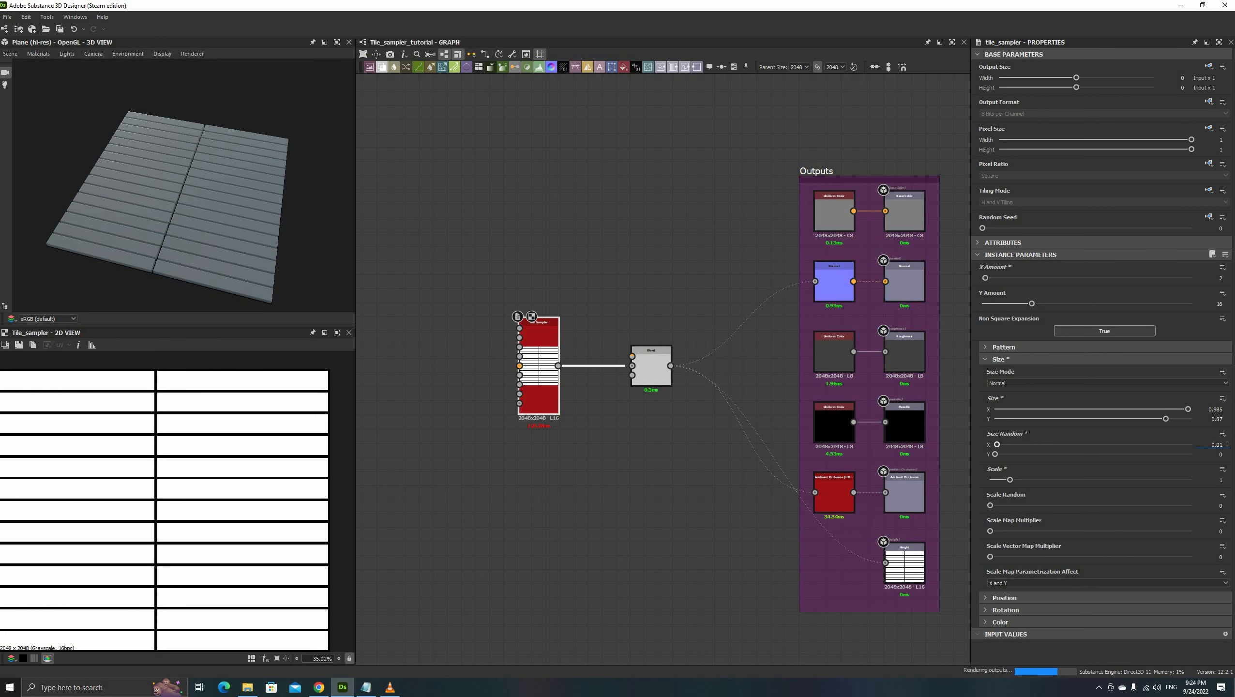
pyautogui.moveTo(995, 454); pyautogui.dragTo(1027, 453)
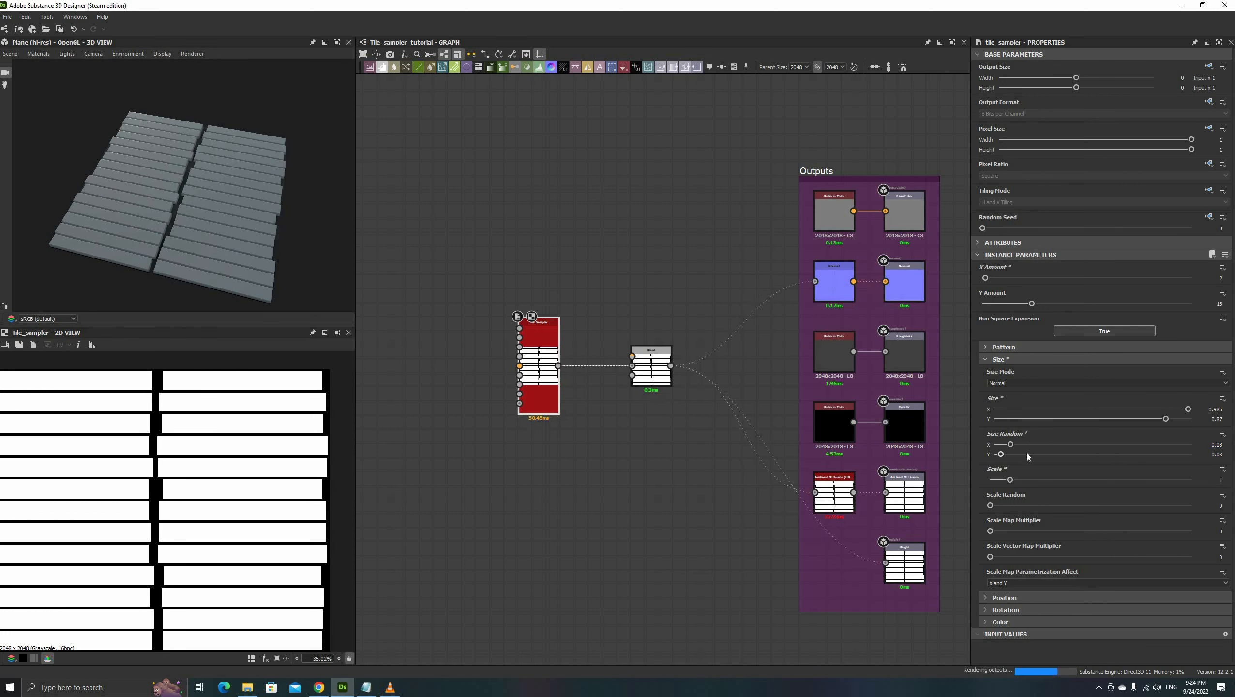
pyautogui.hotkey('ctrl', 'z')
pyautogui.hotkey('ctrl', 'z')
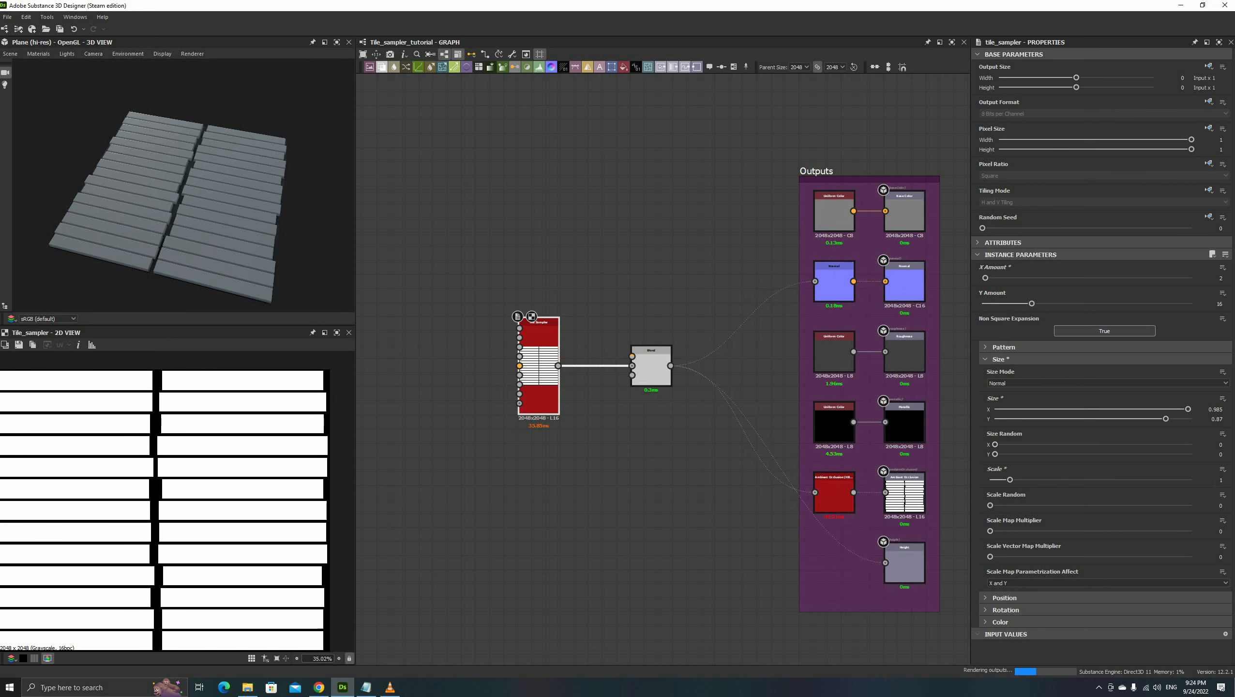
# - Try a Scale of 0.38 and restore it to 1, and try a Scale Random of 0.22 and reset it to 0
pyautogui.moveTo(997, 481); pyautogui.dragTo(993, 481)
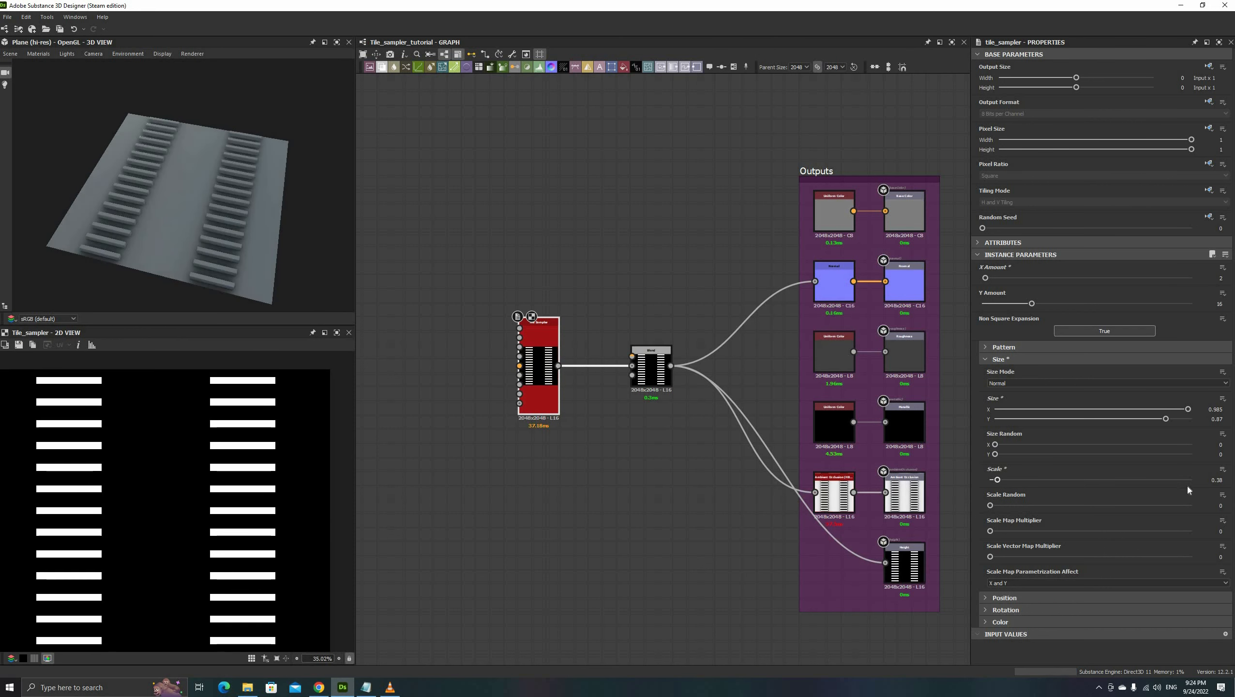
pyautogui.press('Return')
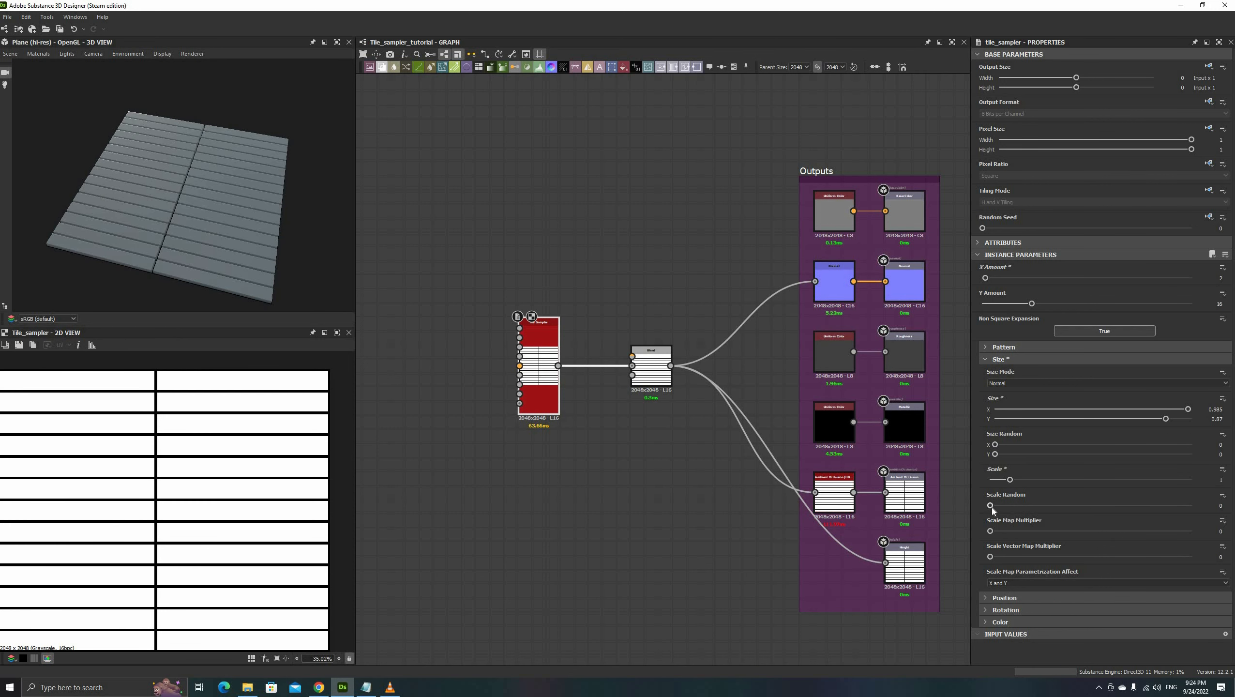
pyautogui.moveTo(990, 505); pyautogui.dragTo(1030, 506)
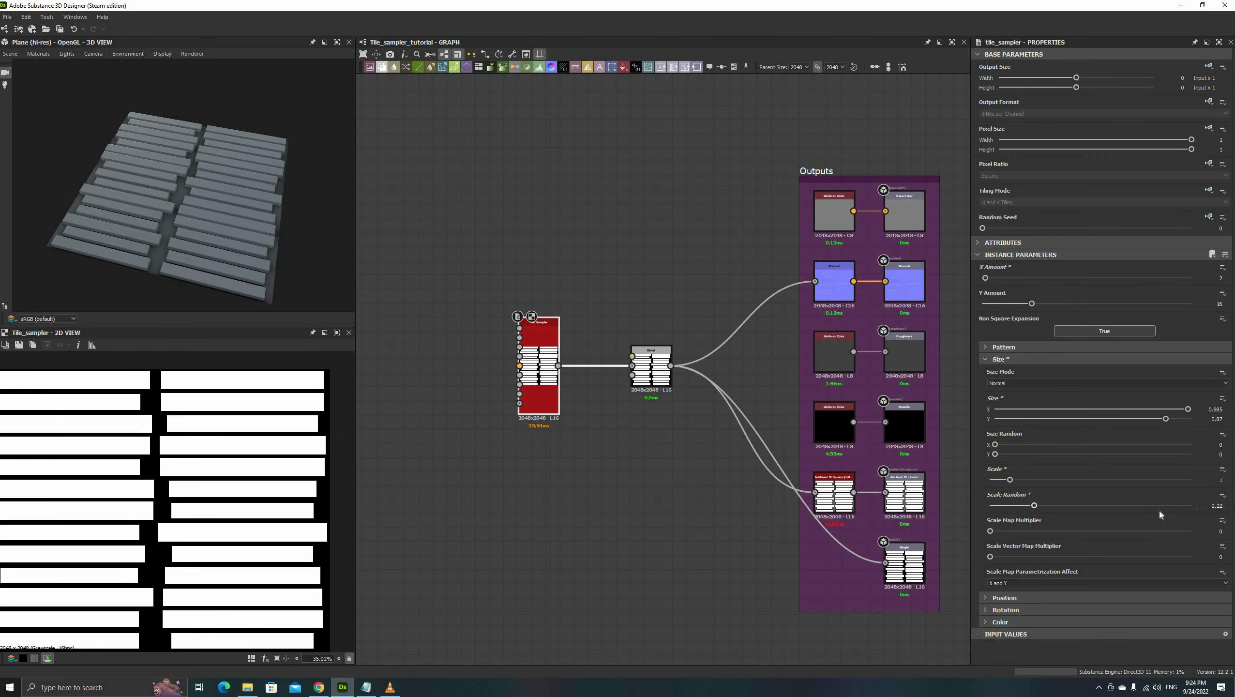
pyautogui.click(986, 507)
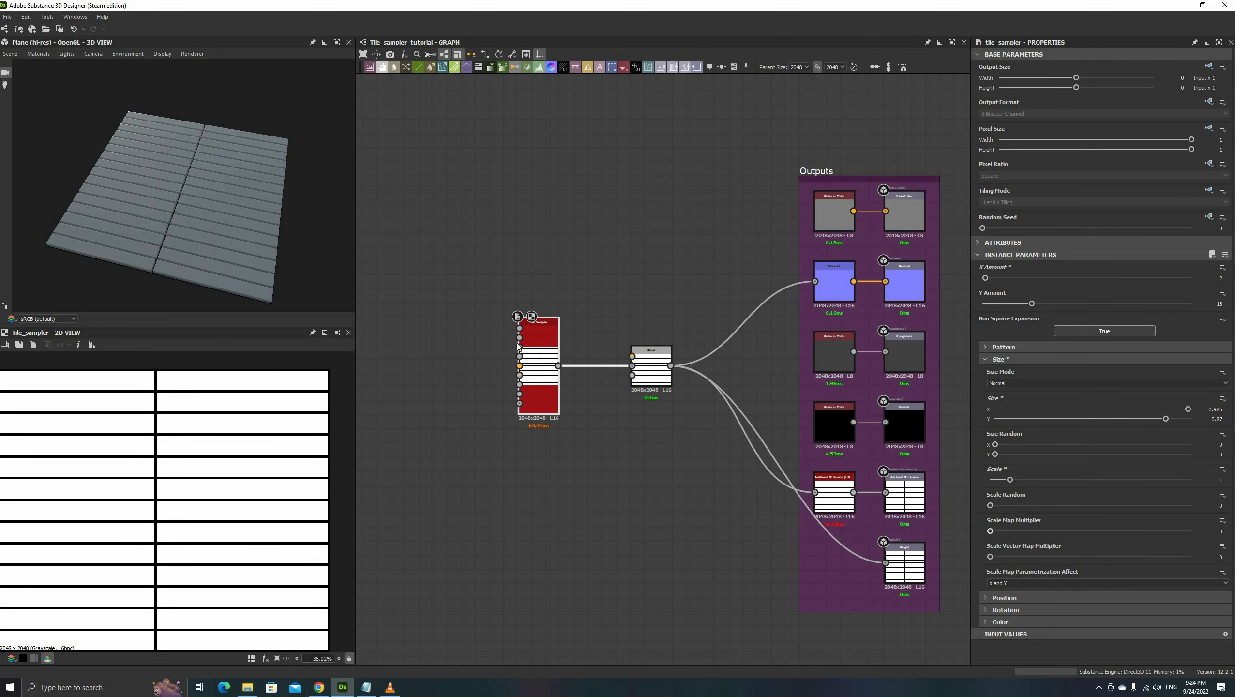
# - Try a Position Random of 0.03 on the Tile Sampler's planks and restore it to 0
pyautogui.scroll(5, 522, 364)
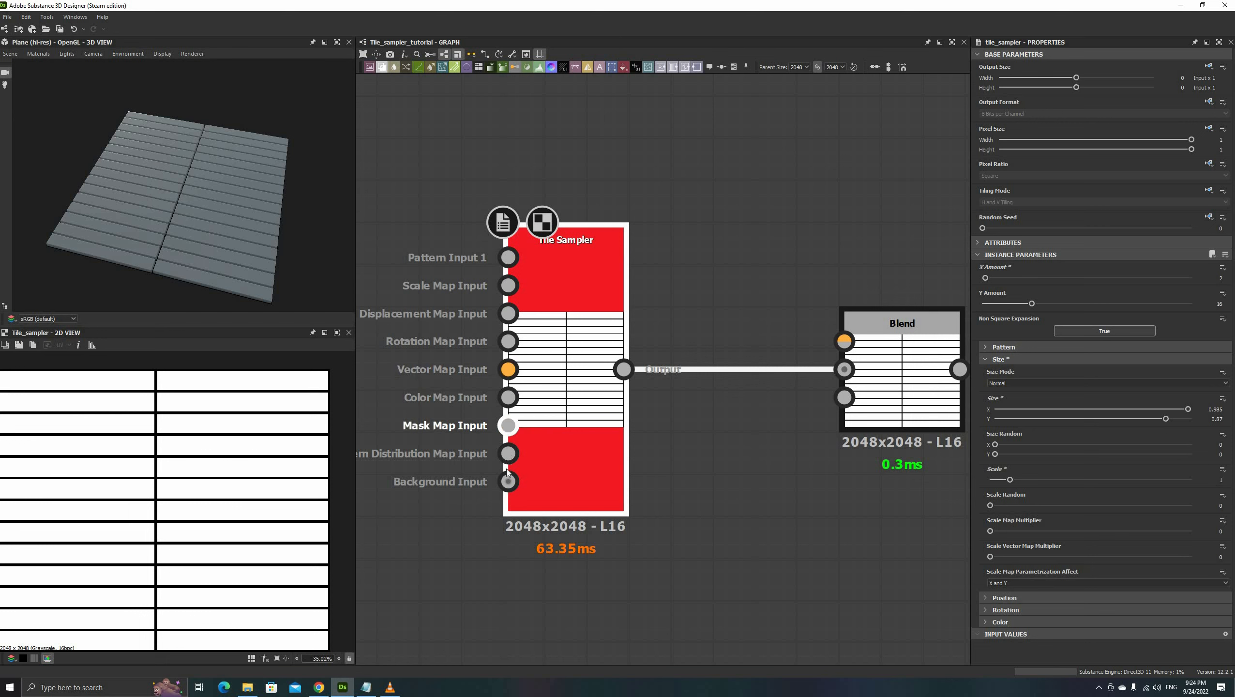
pyautogui.click(1010, 362)
pyautogui.click(1009, 371)
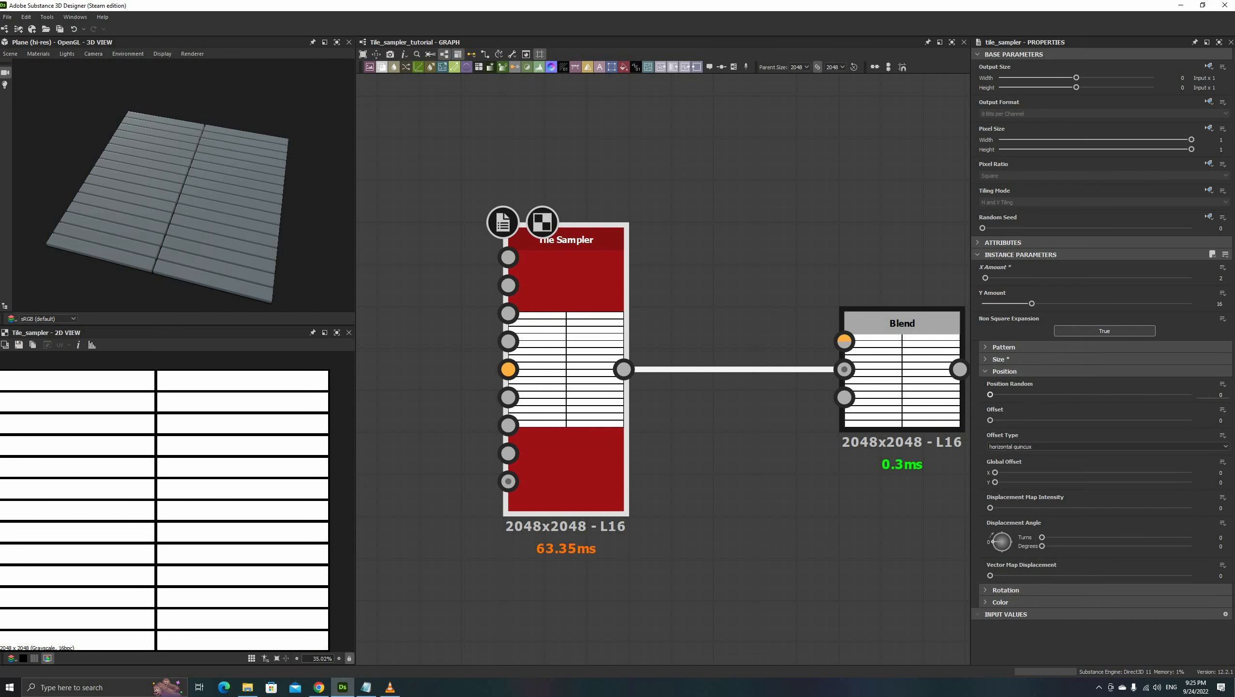
pyautogui.scroll(3, 1220, 395)
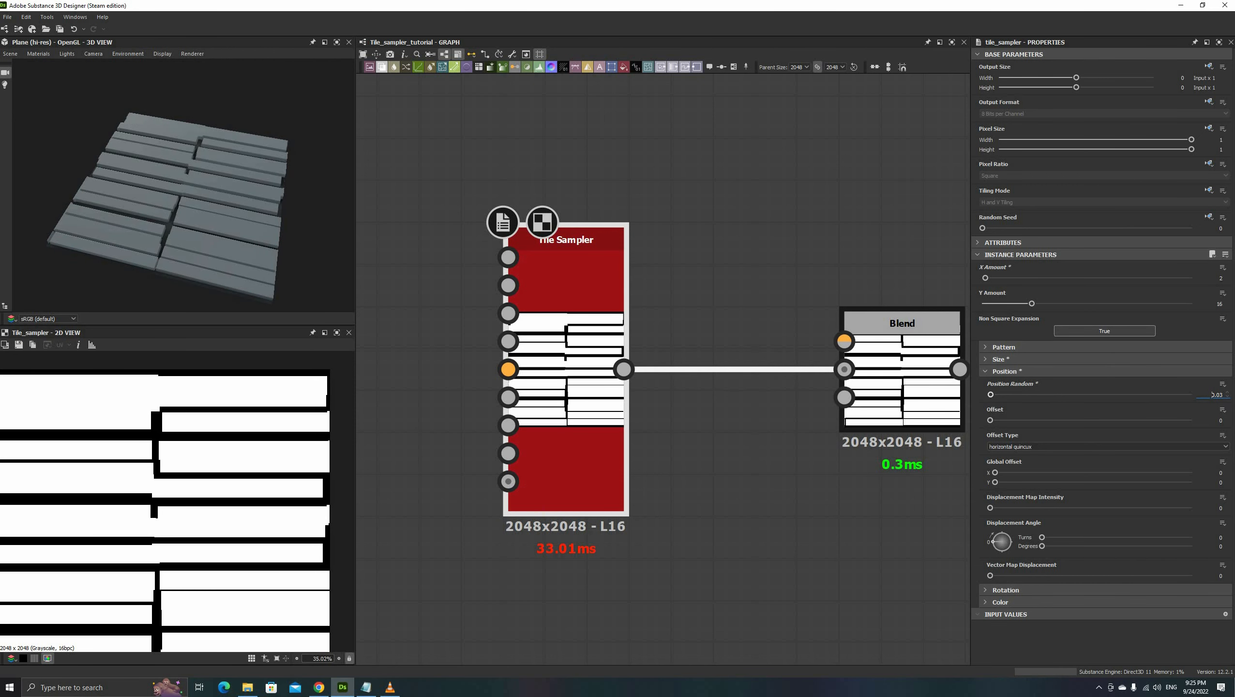
pyautogui.scroll(-3, 1212, 394)
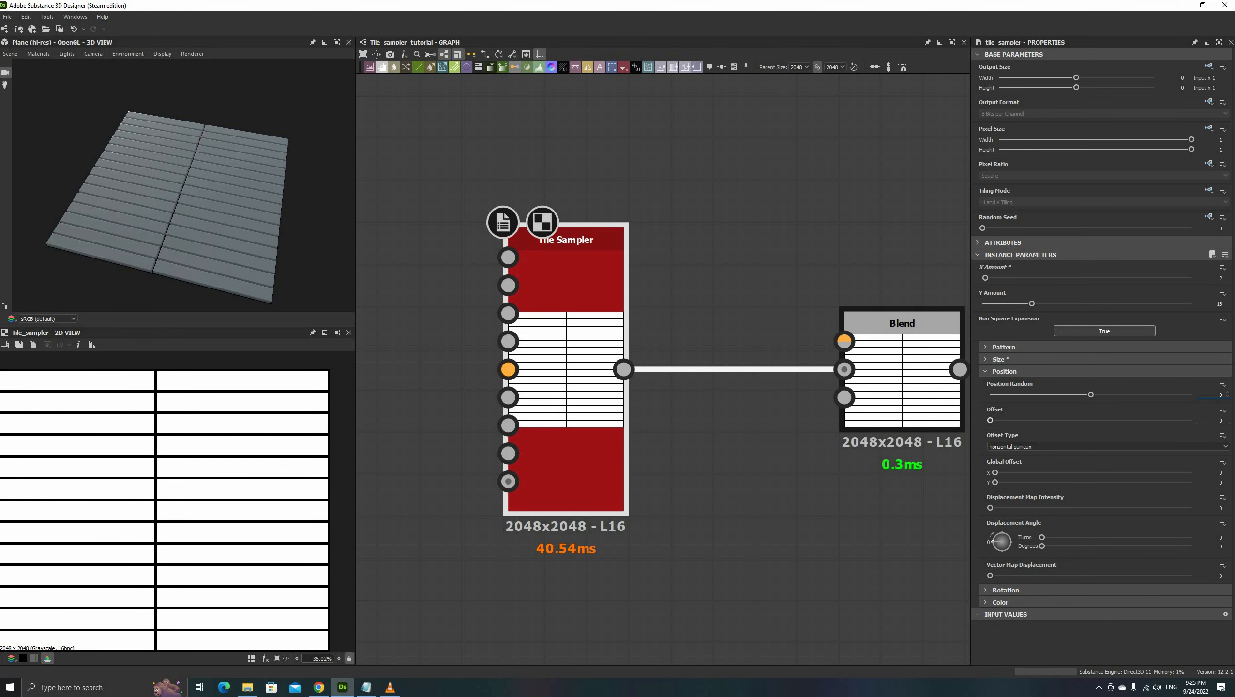
# - Set the position Offset to 0.5 to stagger alternate plank rows
pyautogui.write('.5')
pyautogui.press('Return')
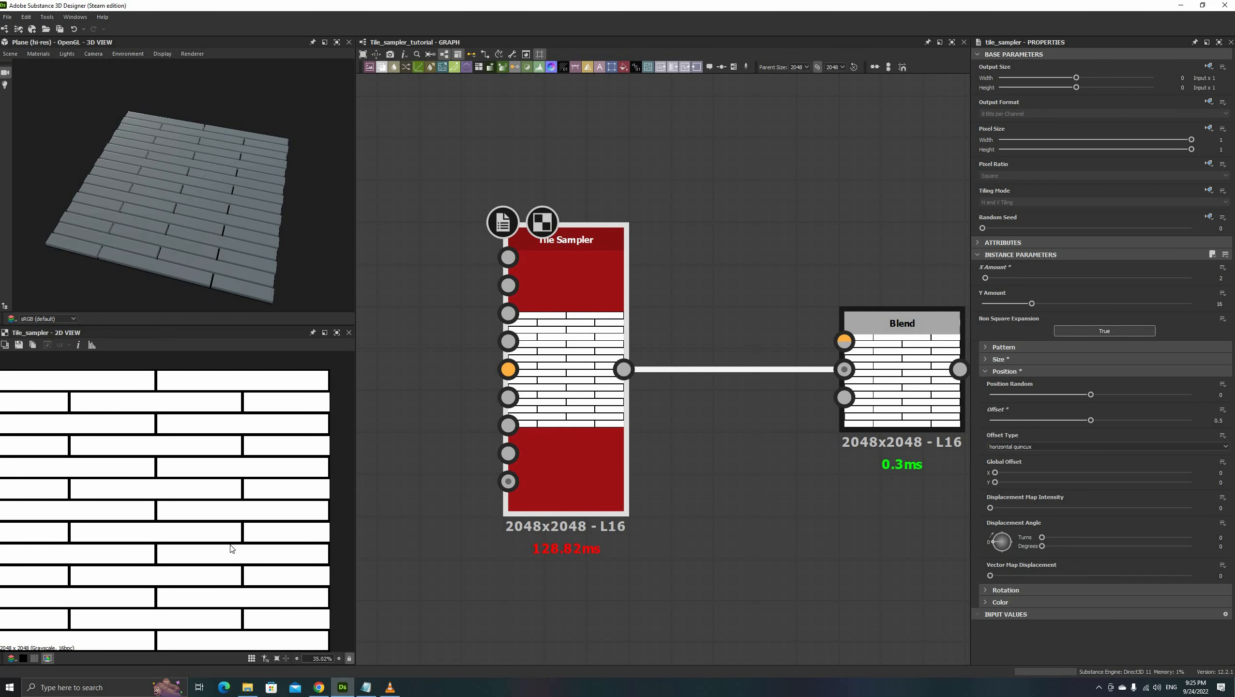
pyautogui.scroll(-2, 231, 547)
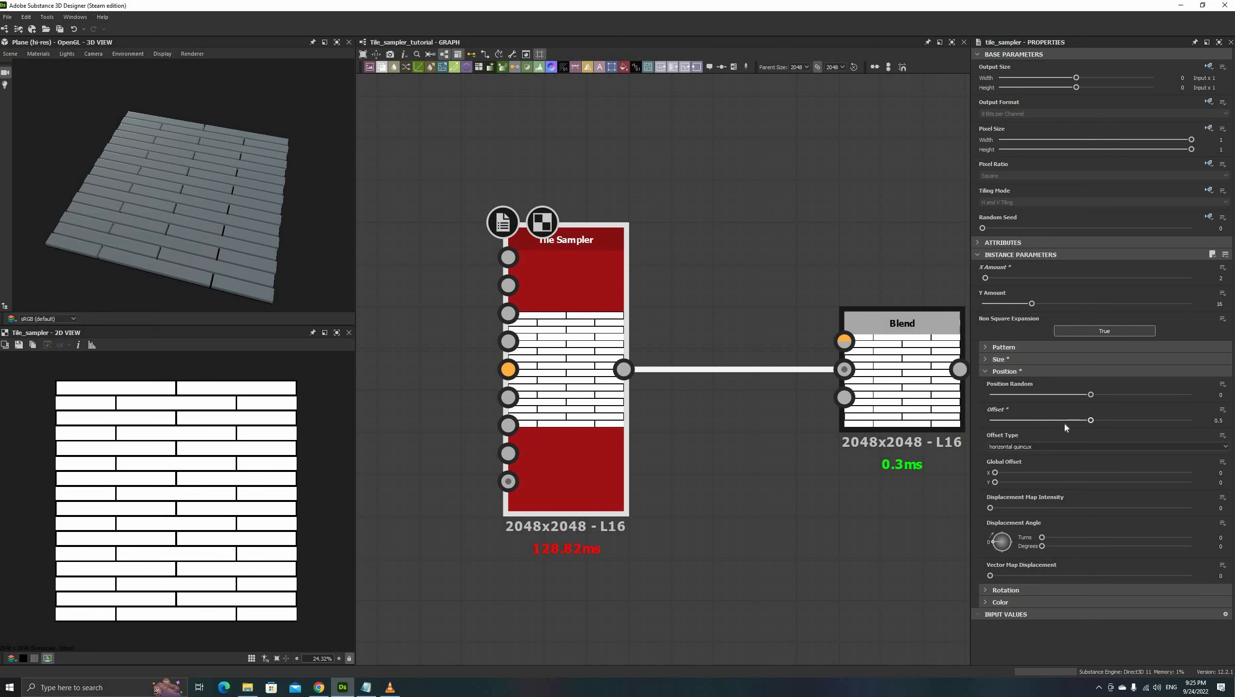
# - Try the vertical quincux Offset Type on the planks and restore it to horizontal quincux
pyautogui.moveTo(1064, 421); pyautogui.dragTo(1087, 444)
pyautogui.click(1087, 446)
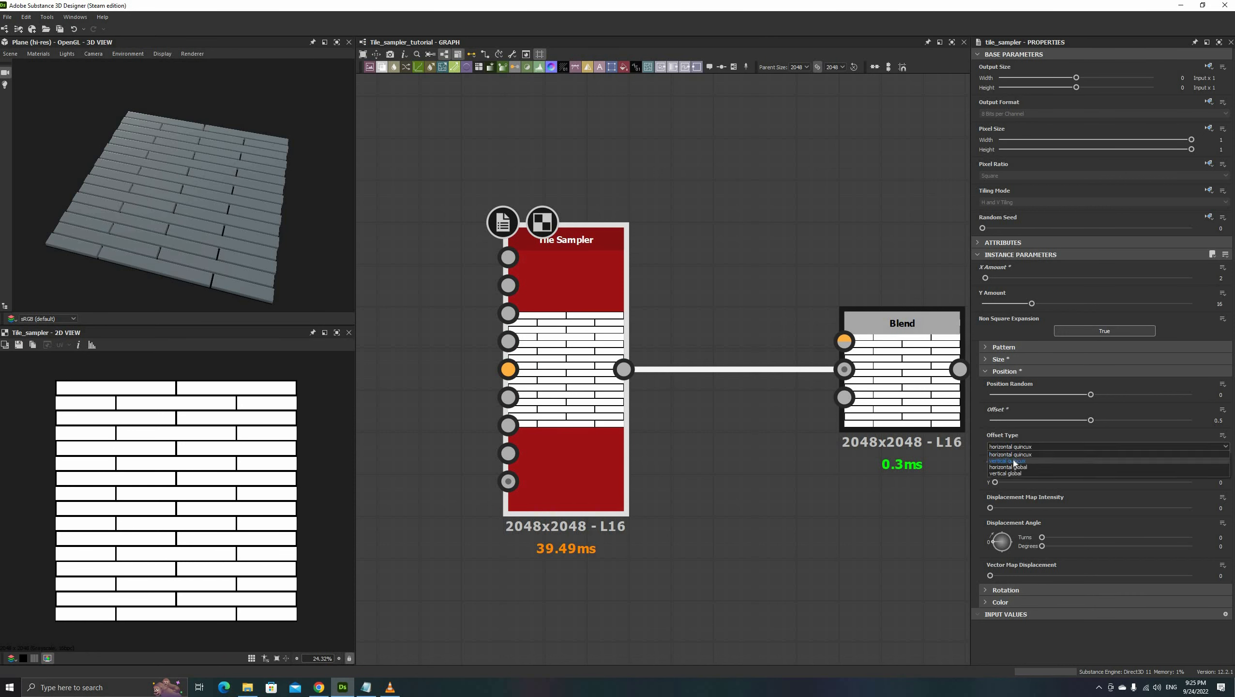
pyautogui.click(1014, 461)
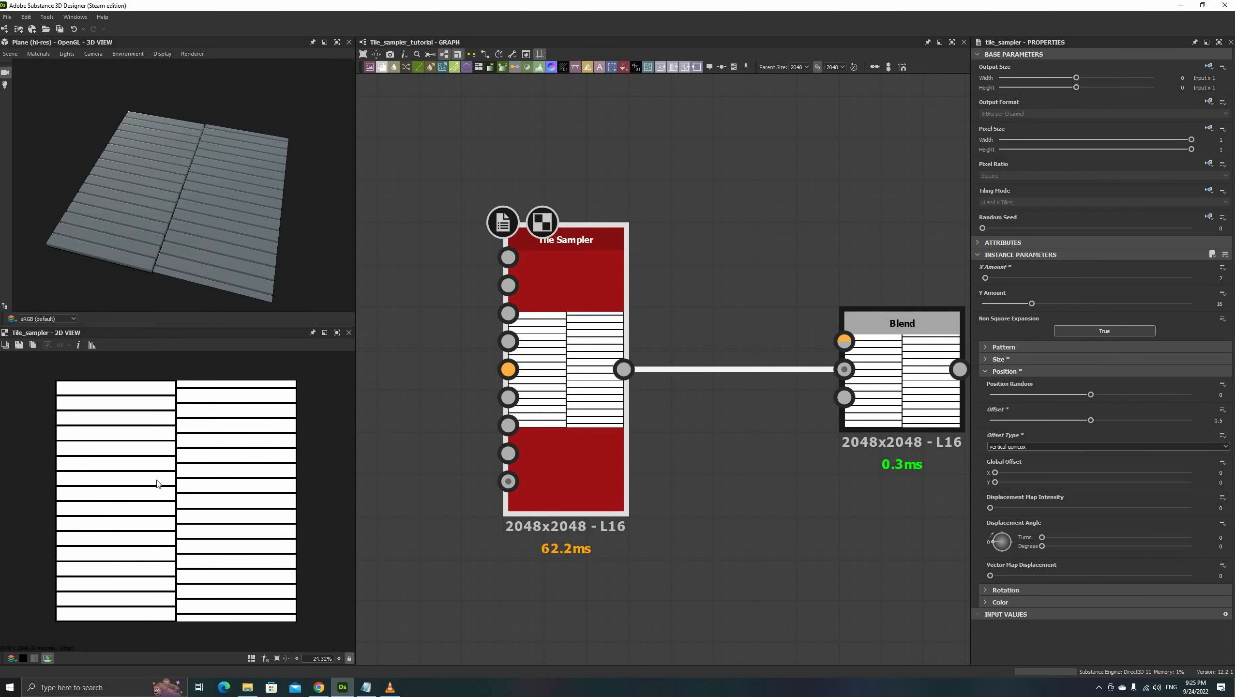
pyautogui.click(1017, 445)
pyautogui.click(1027, 458)
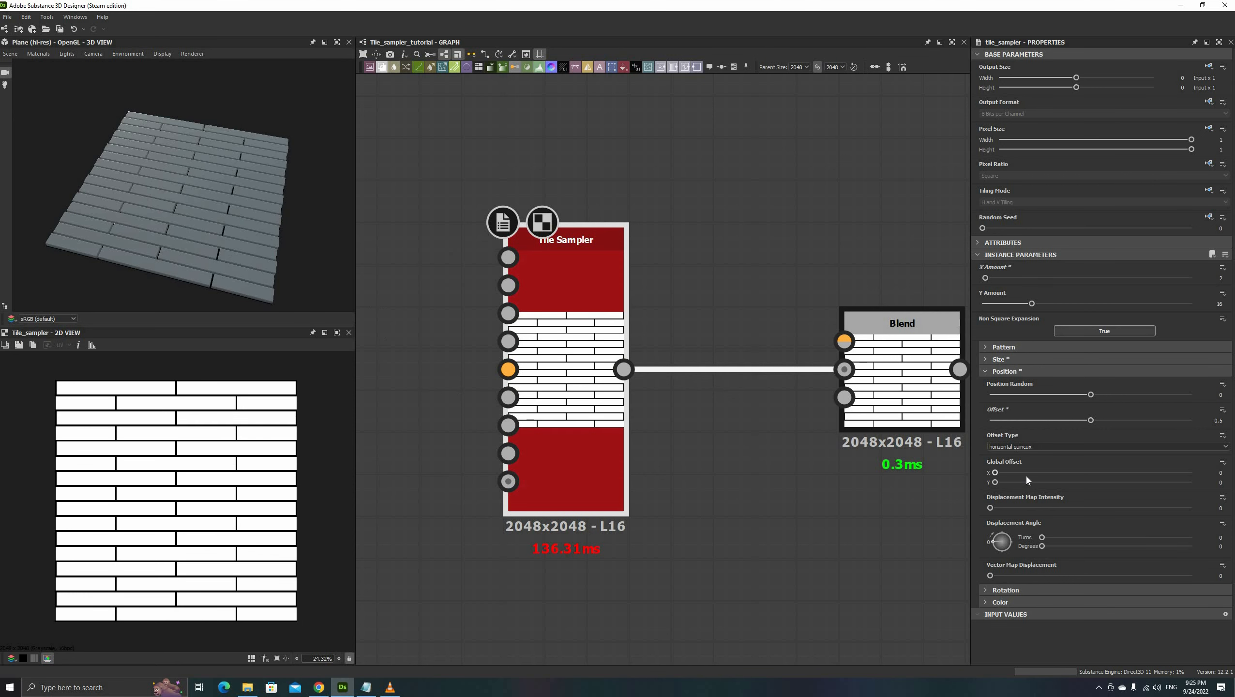
# - Try a Global Offset of 0.25 in X on the plank pattern and reset it to 0
pyautogui.moveTo(997, 474); pyautogui.dragTo(1043, 475)
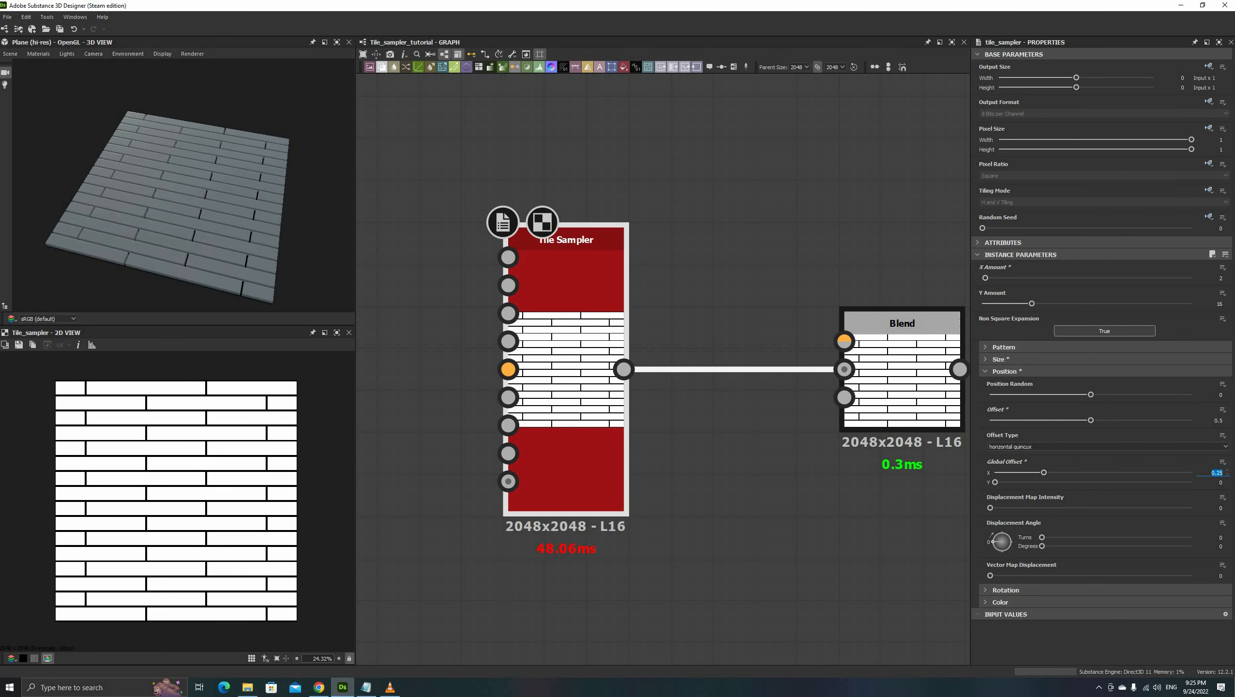
pyautogui.write('0')
pyautogui.press('Return')
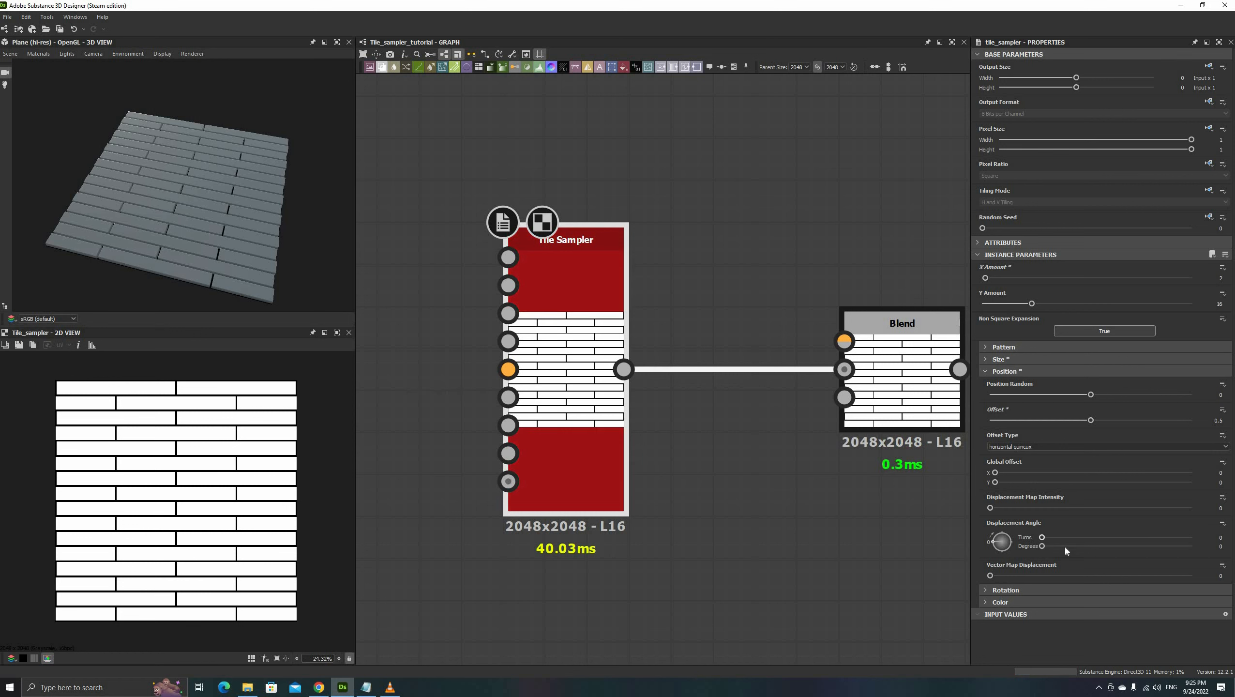
pyautogui.click(1004, 371)
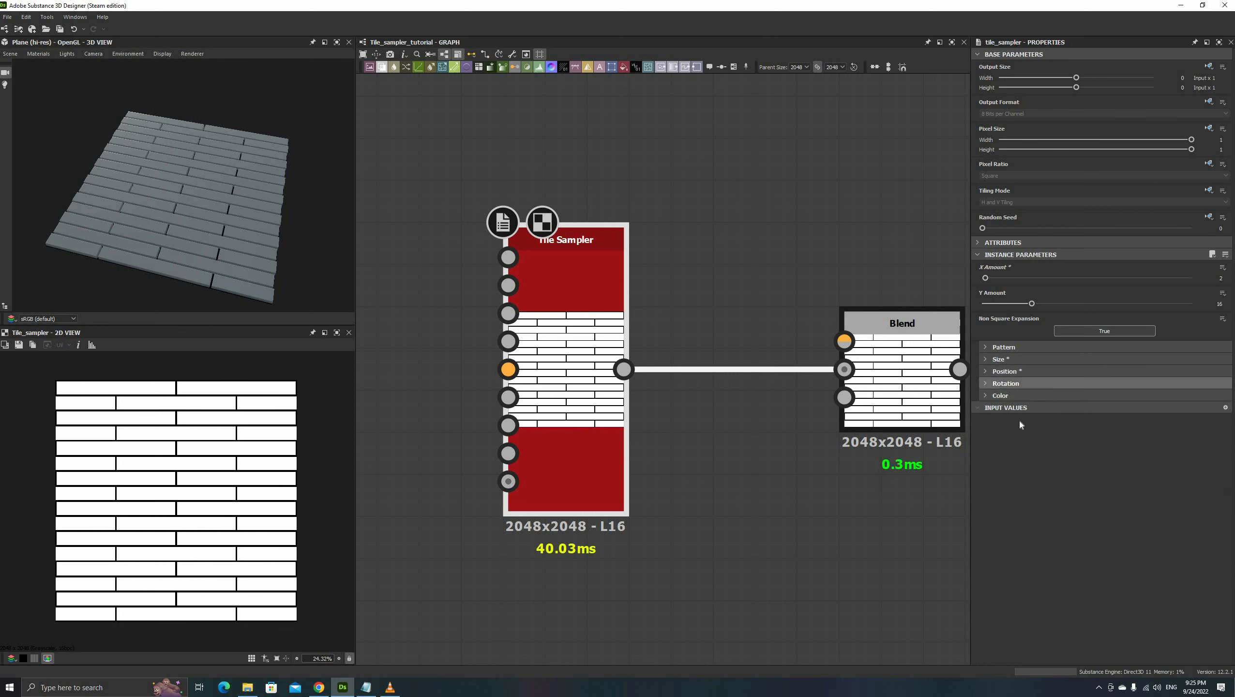
# - Try a plank Rotation of 0.4 turns and reset it to 0
pyautogui.click(1006, 383)
pyautogui.moveTo(995, 419); pyautogui.dragTo(1101, 419)
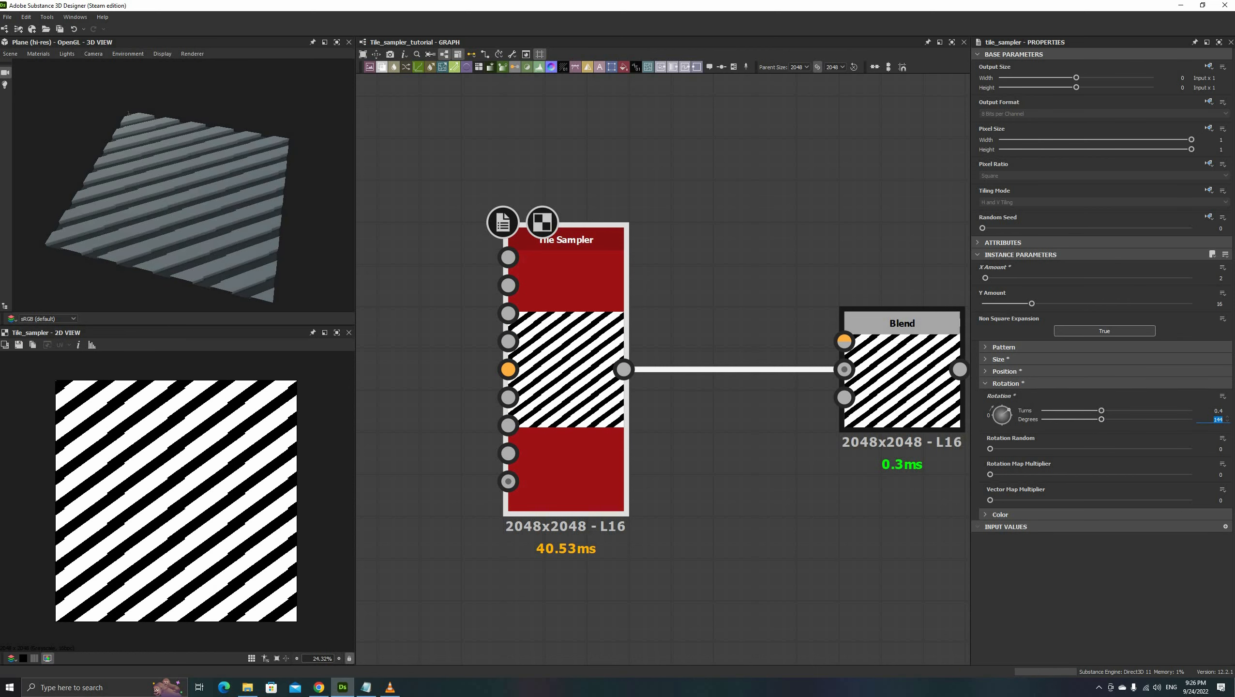
pyautogui.write('0')
pyautogui.press('Return')
# - Try a Rotation Random of 0.01 on the planks and reset it to 0
pyautogui.write('.01')
pyautogui.press('Return')
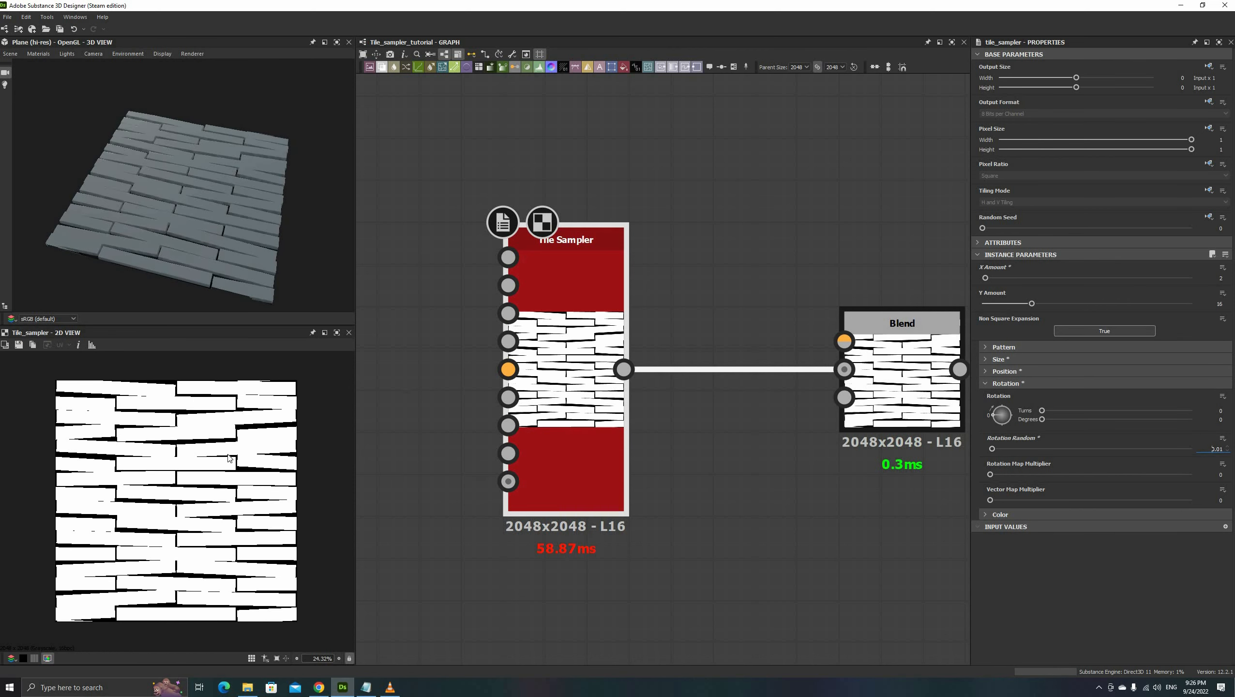
pyautogui.scroll(3, 295, 444)
pyautogui.moveTo(993, 448); pyautogui.dragTo(990, 448)
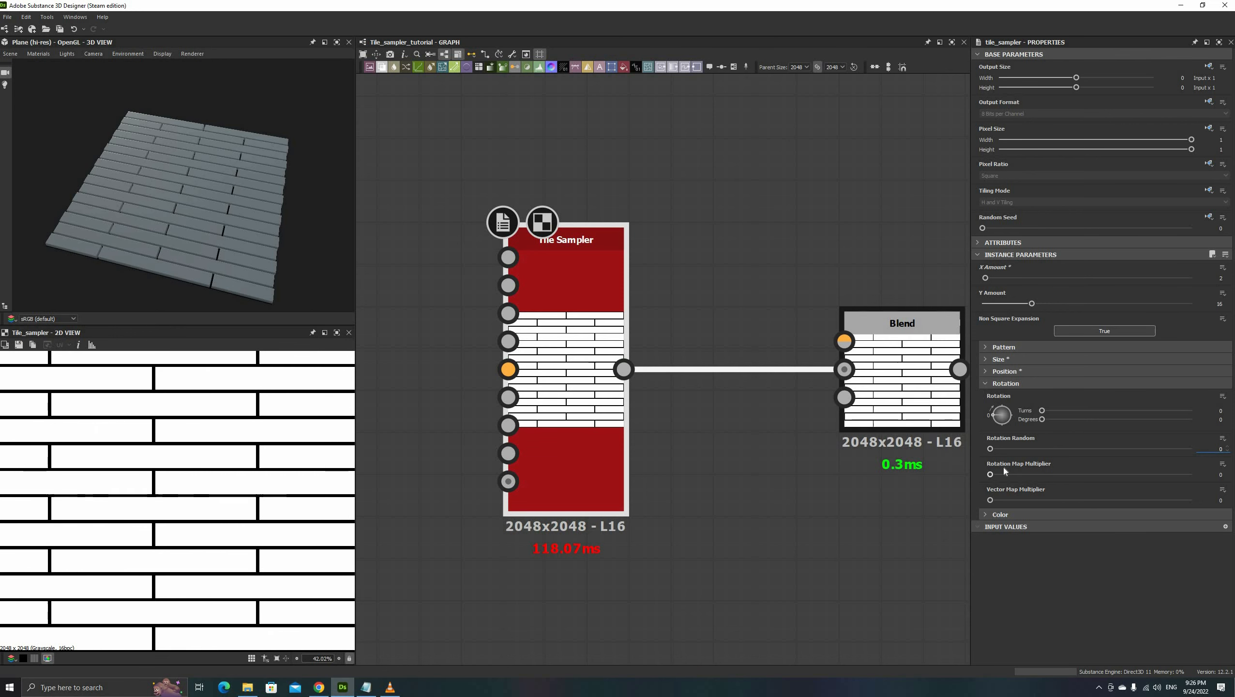
# - Try a Mask Random of 1 and an inverted mask on the planks, and restore both to 0 and False
pyautogui.click(1013, 384)
pyautogui.click(998, 396)
pyautogui.scroll(-3, 1046, 484)
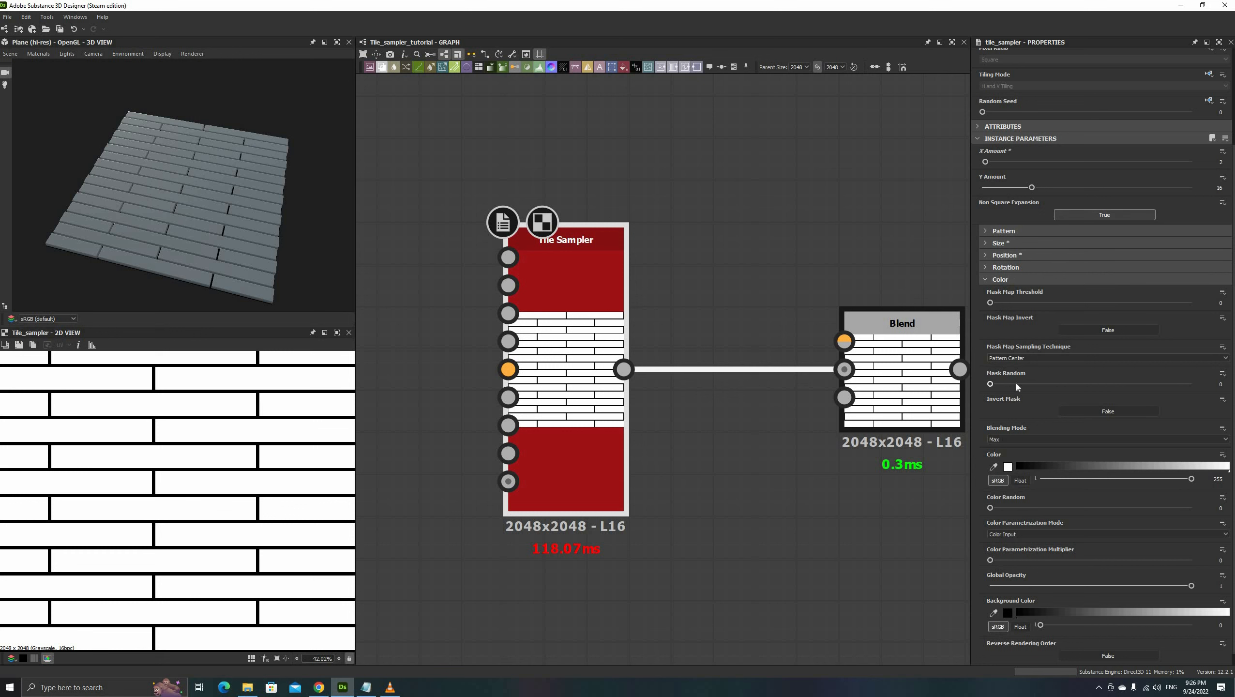
pyautogui.moveTo(1017, 385); pyautogui.dragTo(1065, 385)
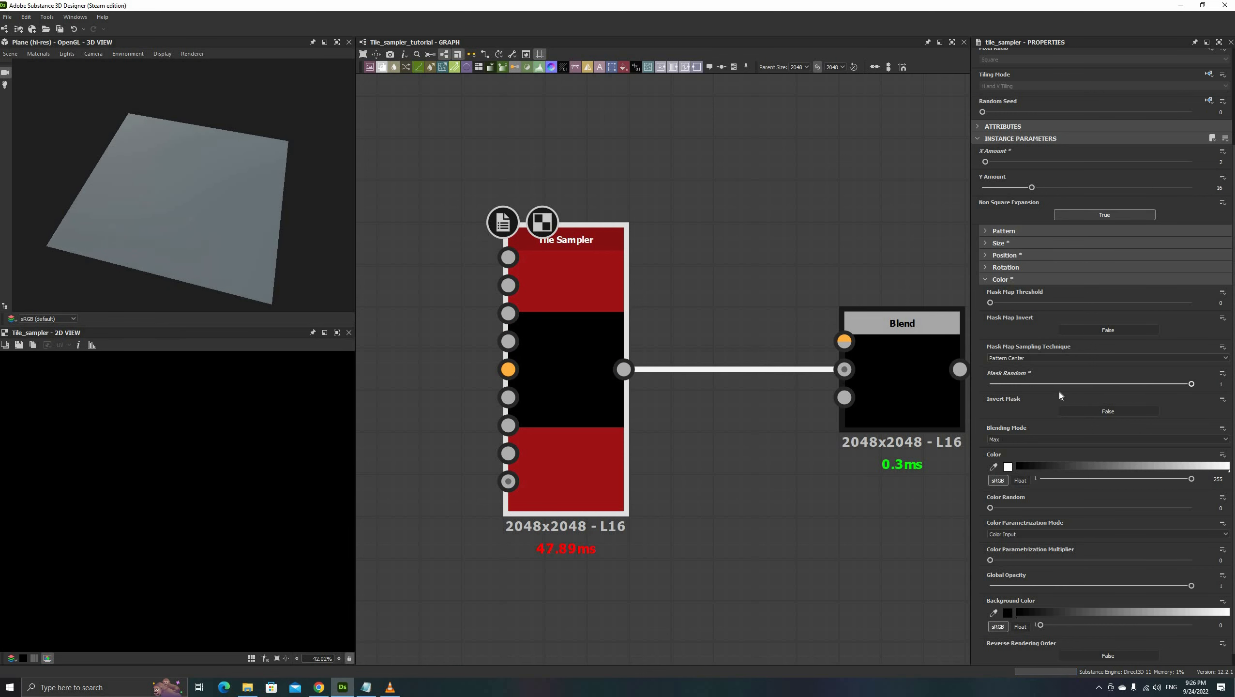
pyautogui.click(994, 384)
pyautogui.click(1078, 410)
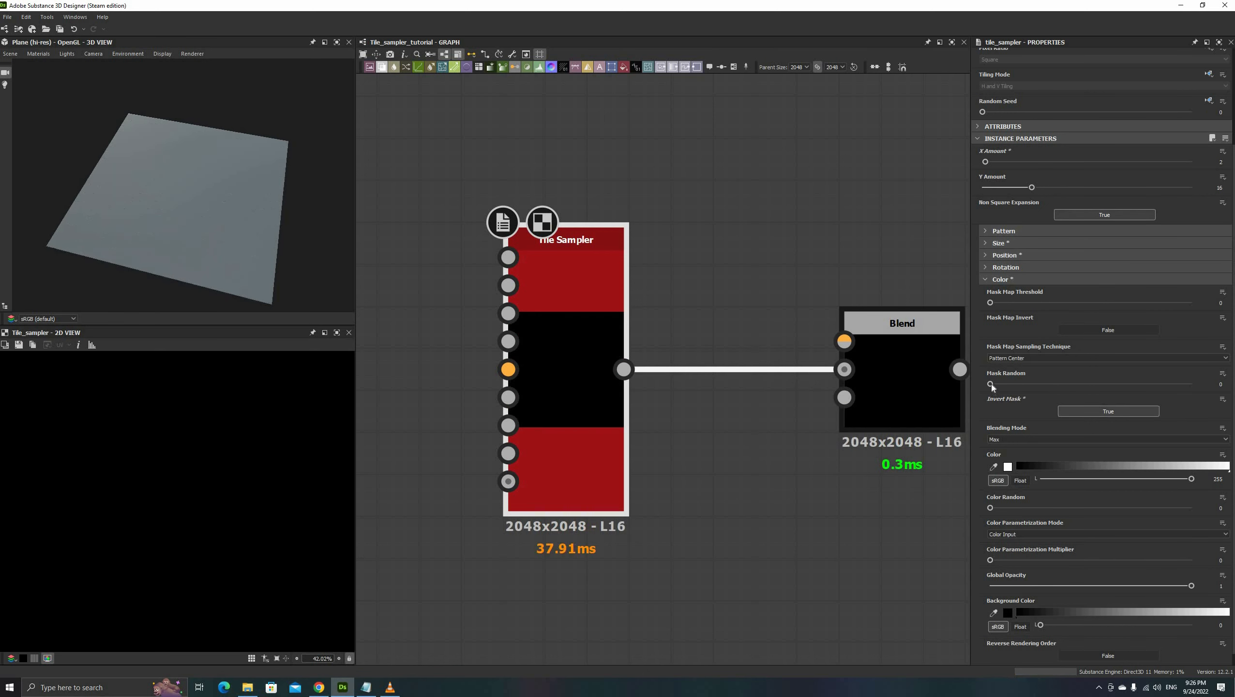
pyautogui.moveTo(1043, 384); pyautogui.dragTo(990, 388)
pyautogui.click(1093, 410)
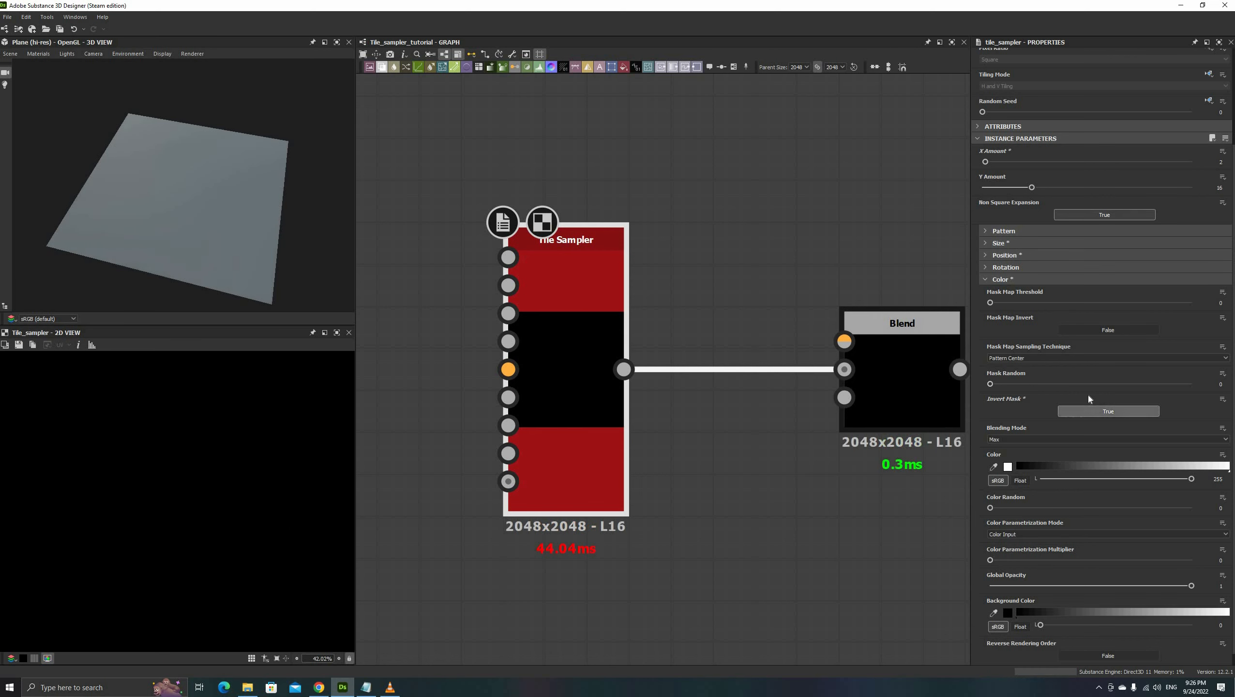
# - Raise Color Random to 0.88 and on to 1 to vary plank heights, inspecting them in the 3D view
pyautogui.scroll(-1, 1088, 397)
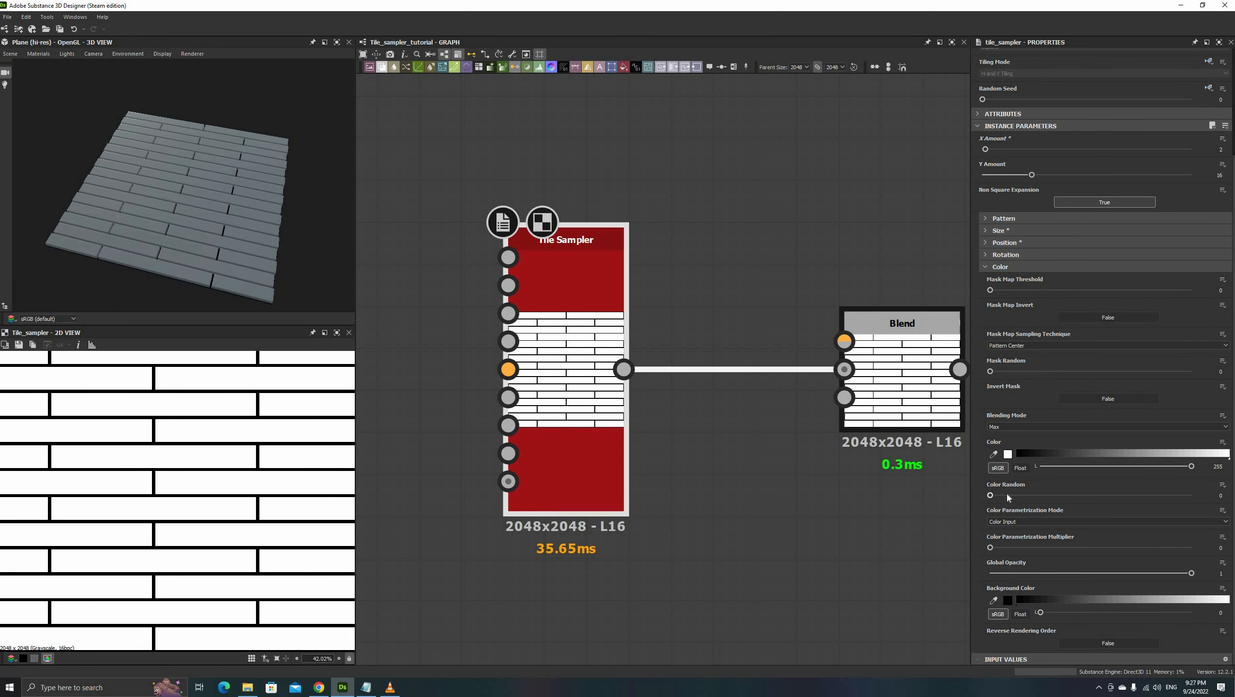
pyautogui.moveTo(1009, 496); pyautogui.dragTo(1167, 496)
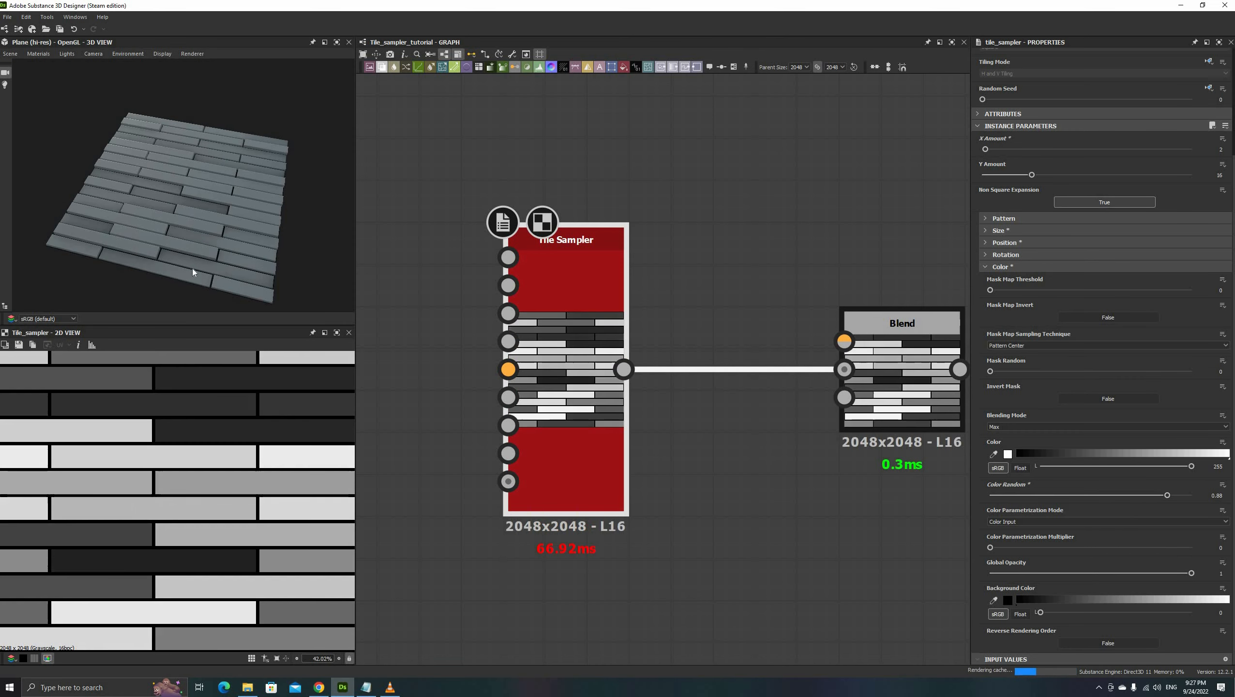
pyautogui.moveTo(193, 269); pyautogui.dragTo(233, 230)
pyautogui.press('f')
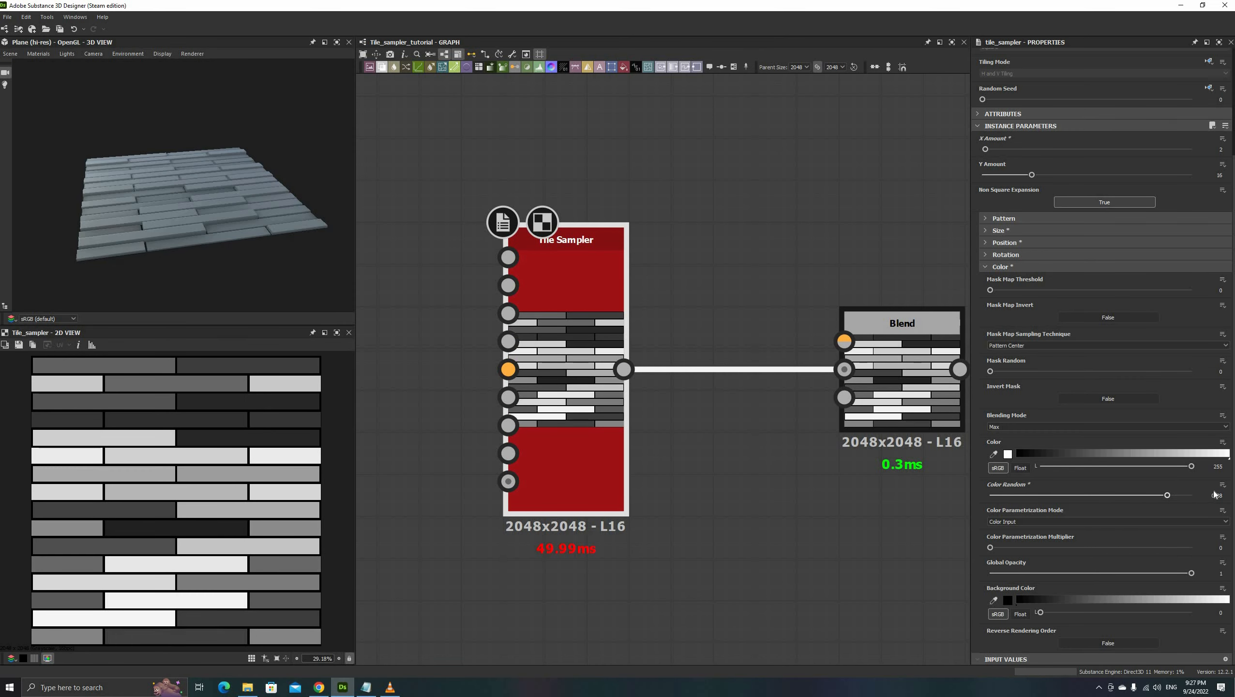
pyautogui.moveTo(1167, 495); pyautogui.dragTo(1214, 492)
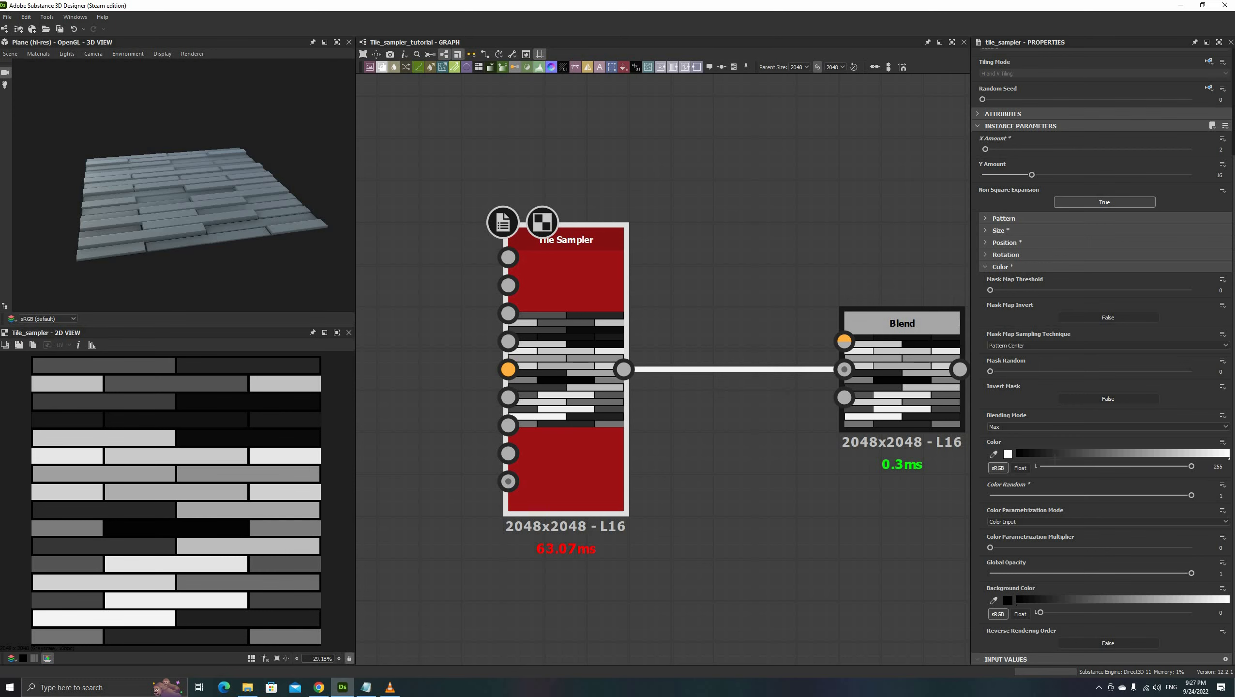
# - Increase the plank Scale to 1.25 so neighbouring planks overlap, and inspect the overlaps in the 2D view
pyautogui.scroll(3, 1025, 391)
pyautogui.click(1038, 360)
pyautogui.moveTo(1009, 481); pyautogui.dragTo(1014, 479)
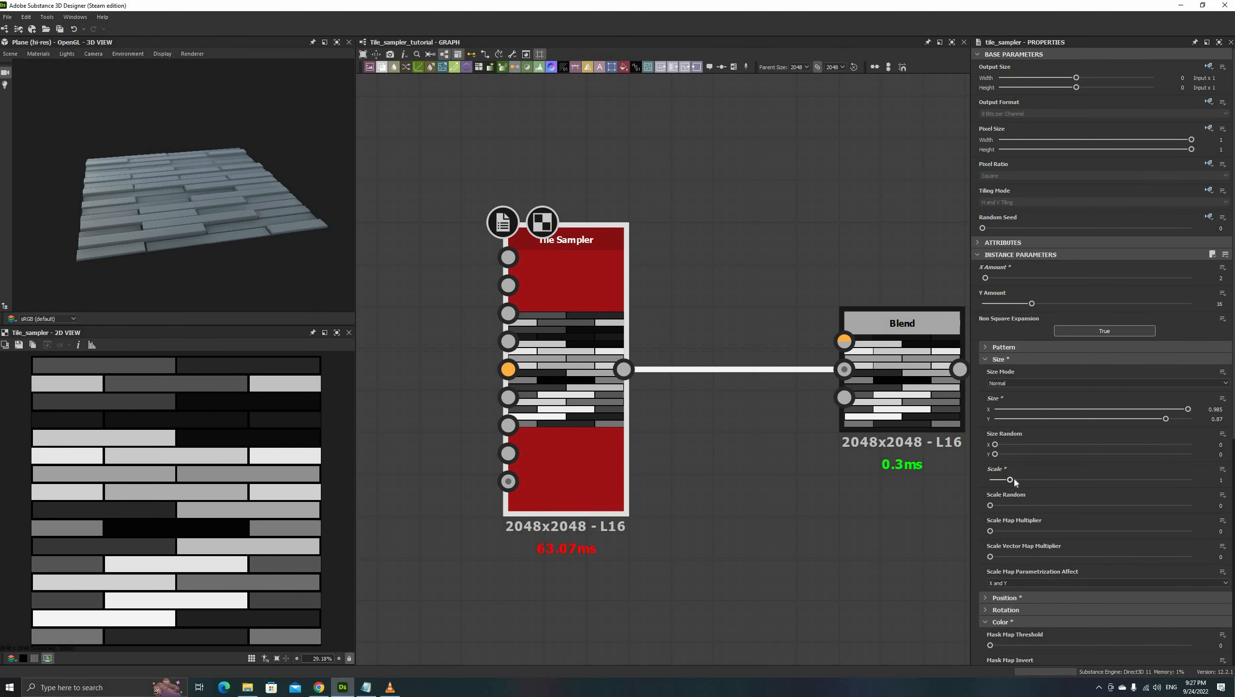
pyautogui.scroll(-6, 1062, 506)
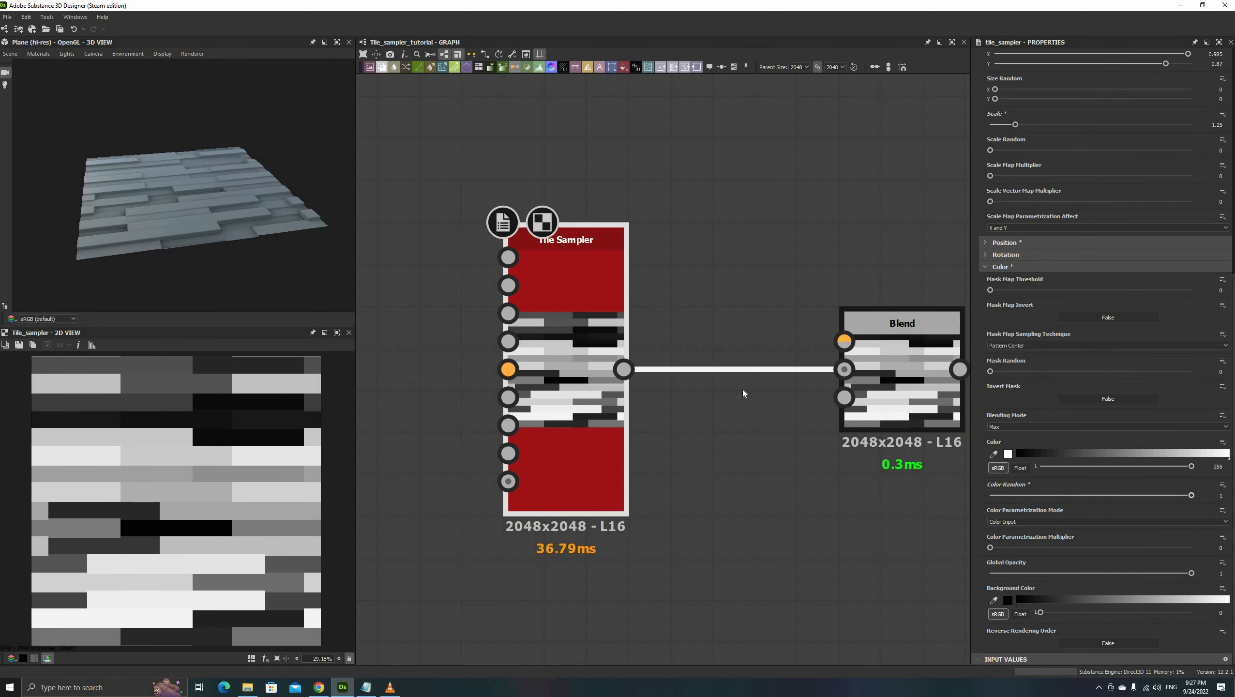
pyautogui.scroll(2, 128, 508)
pyautogui.scroll(6, 128, 509)
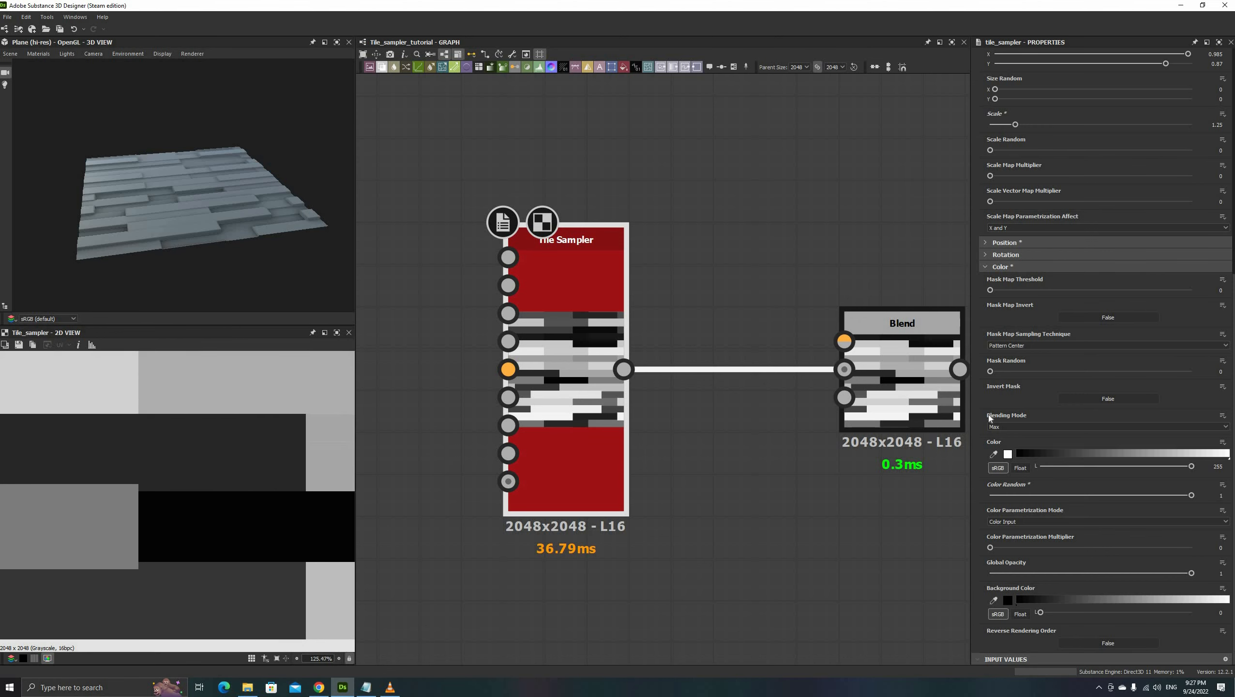
# - Try the Add/Sub Blending Mode on the overlapping planks, compare it in the 3D view, and restore Max
pyautogui.click(999, 435)
pyautogui.scroll(-9, 186, 544)
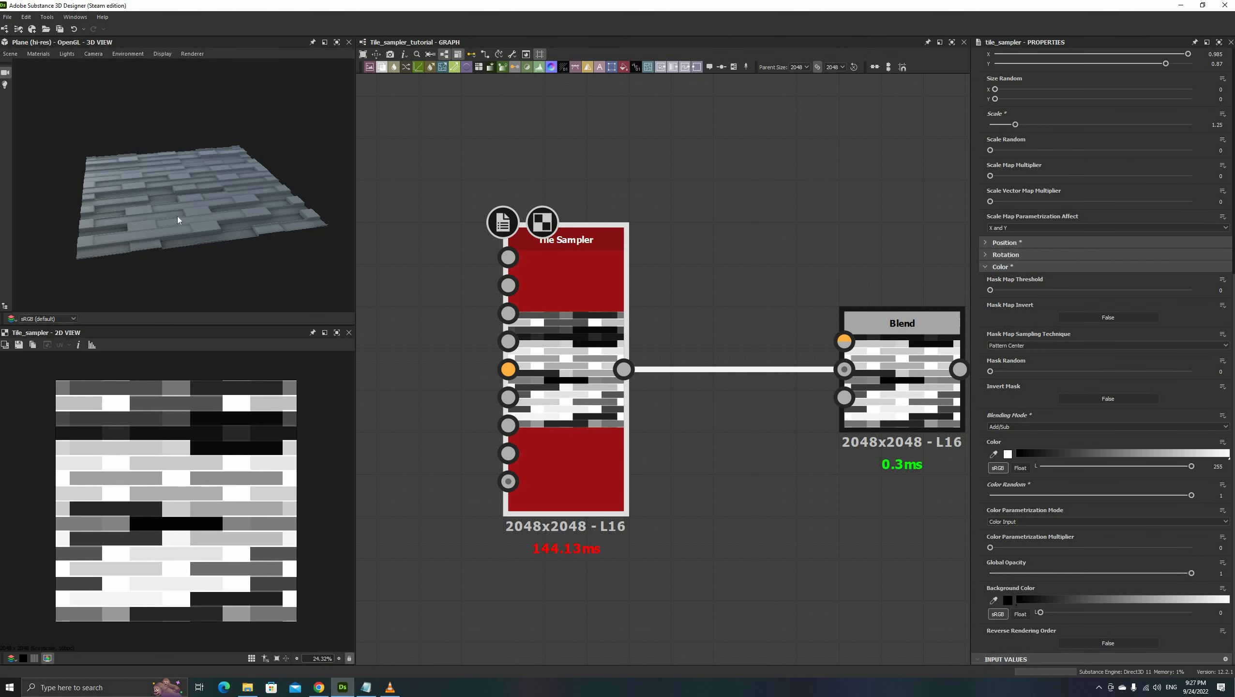
pyautogui.moveTo(167, 245); pyautogui.dragTo(173, 252)
pyautogui.scroll(5, 181, 254)
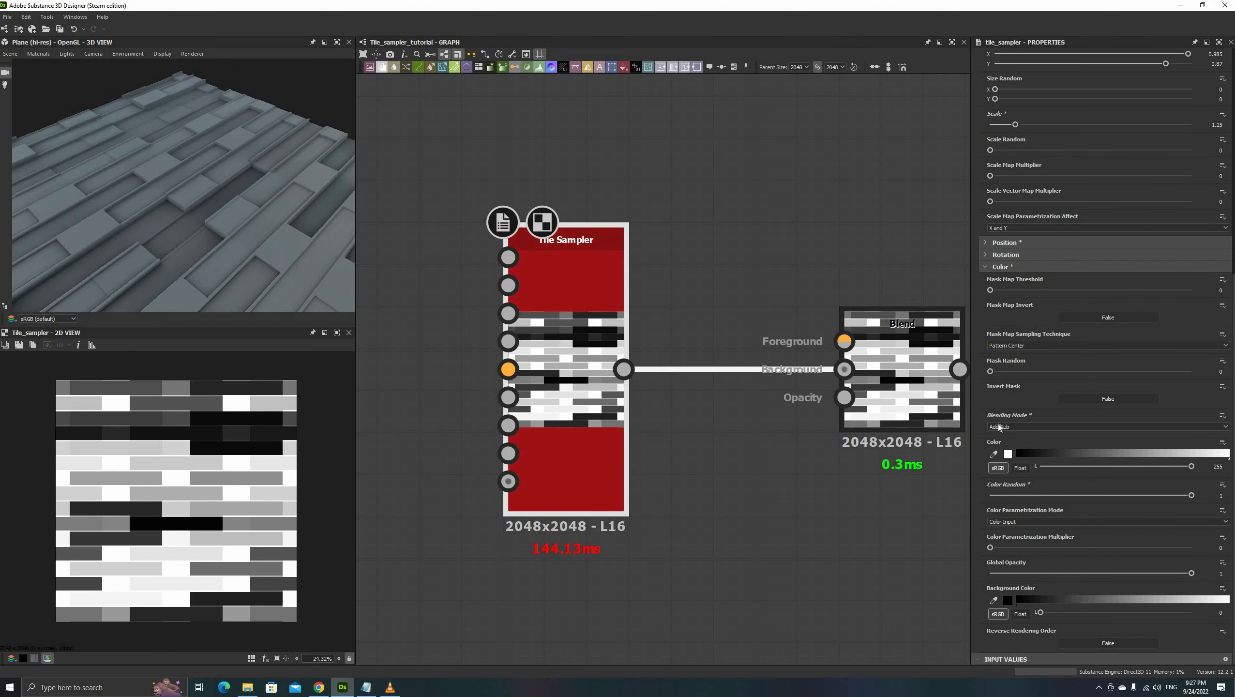
pyautogui.click(1000, 426)
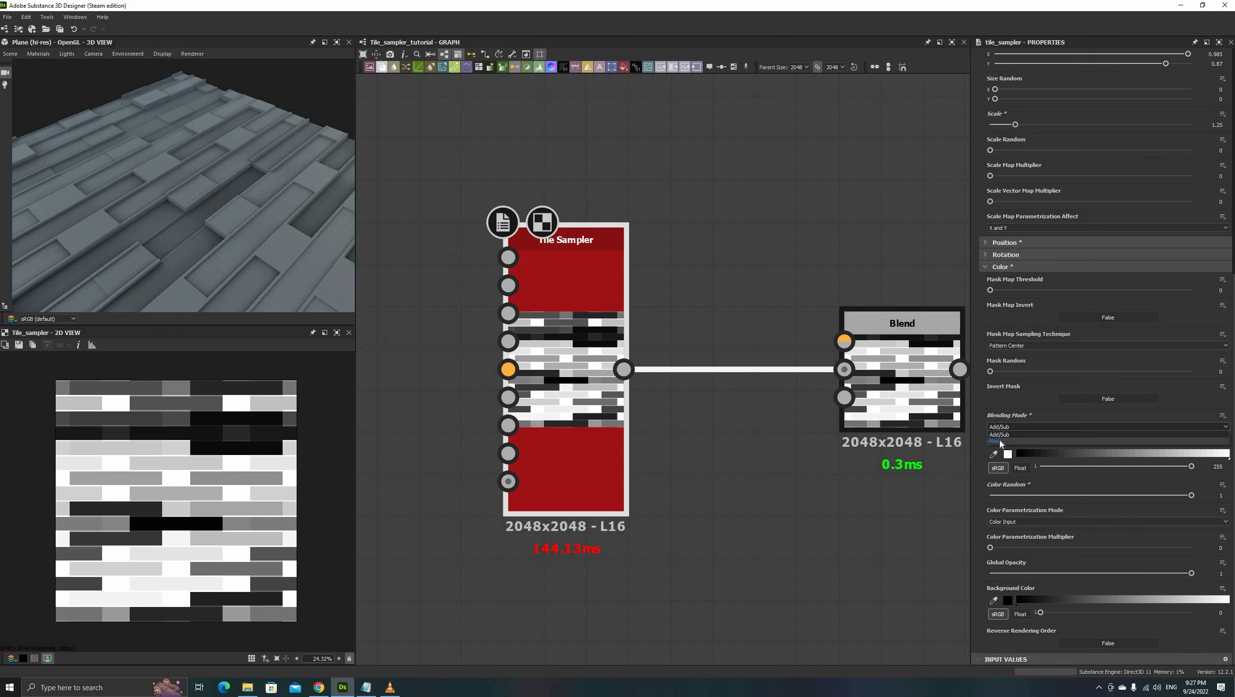
pyautogui.click(1000, 441)
pyautogui.moveTo(226, 272); pyautogui.dragTo(701, 404)
# - Restore the plank Scale to 1 and Color Random to 0
pyautogui.scroll(4, 1198, 306)
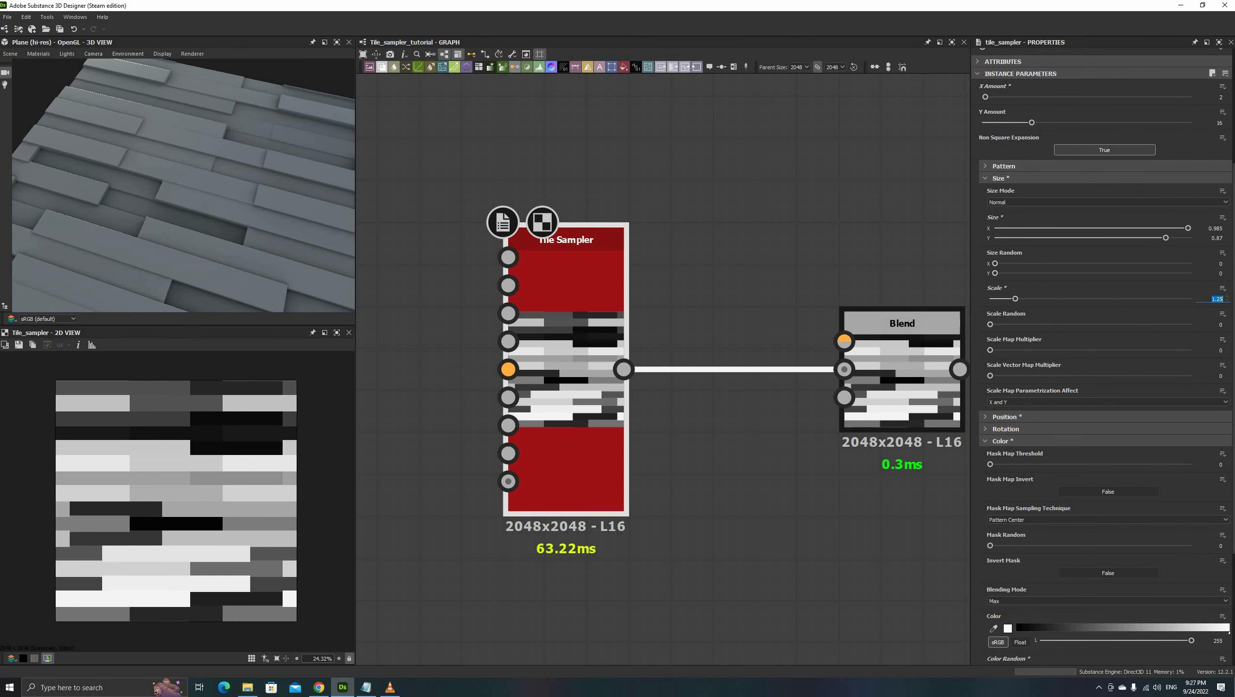
pyautogui.write('1')
pyautogui.press('Return')
pyautogui.scroll(-4, 1067, 571)
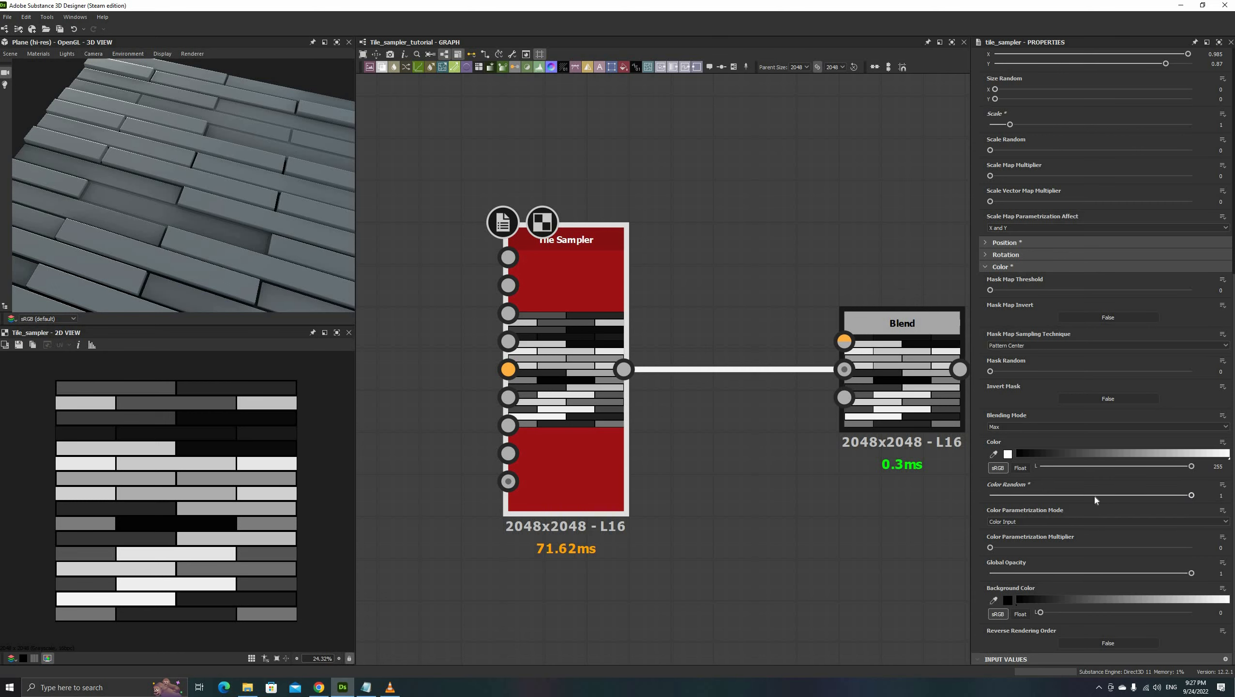
pyautogui.moveTo(1096, 500); pyautogui.dragTo(990, 496)
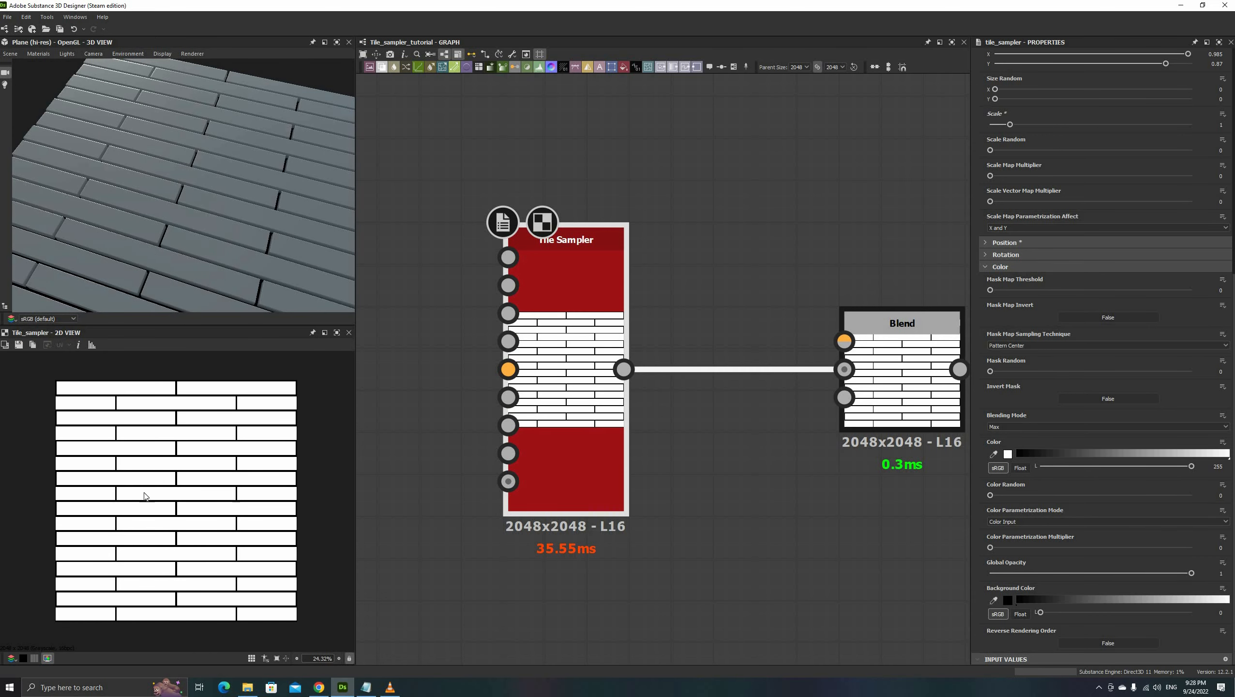
# - Add a second Tile Sampler node to the graph and place it directly below the existing one
pyautogui.scroll(-5, 148, 261)
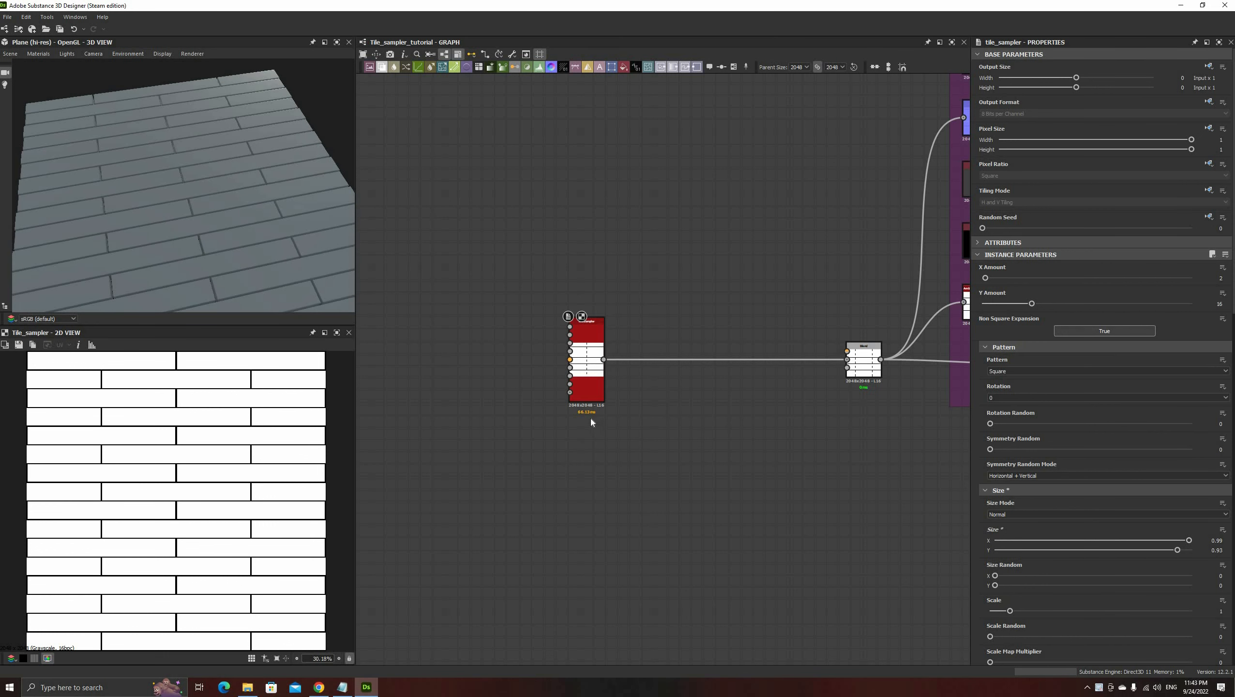
pyautogui.rightClick(576, 456)
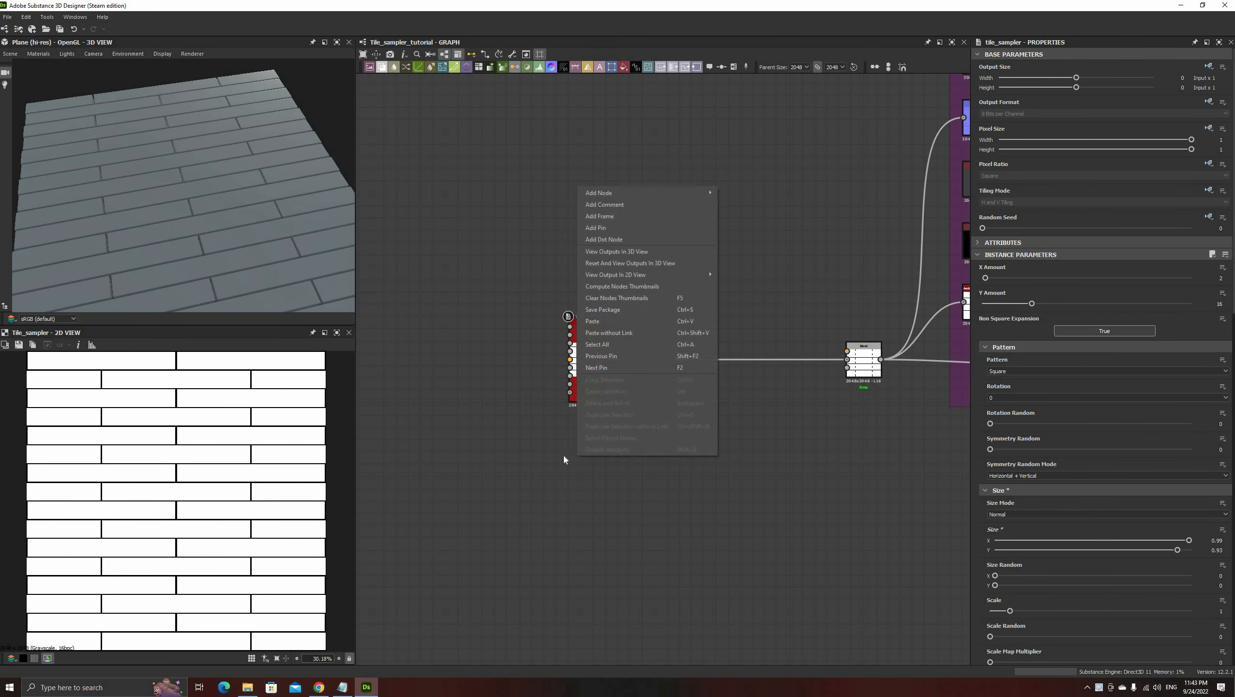
pyautogui.press('Escape')
pyautogui.press('space')
pyautogui.write('tile')
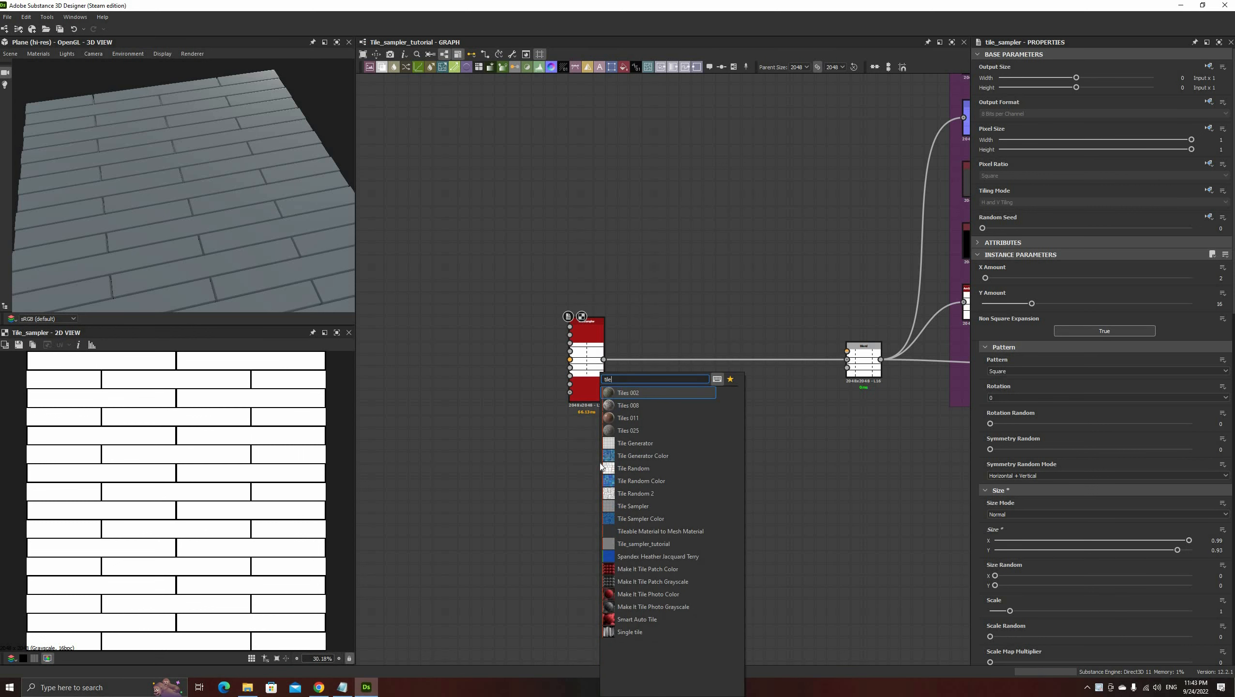
pyautogui.write(' sa')
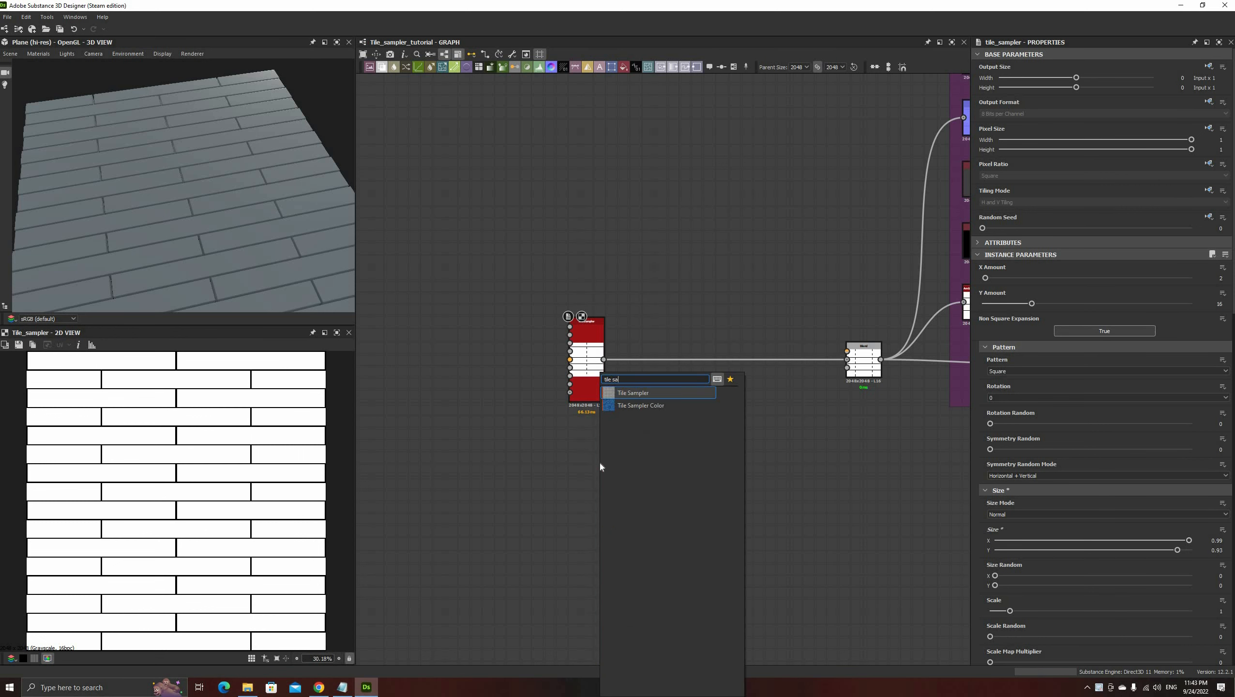
pyautogui.press('Return')
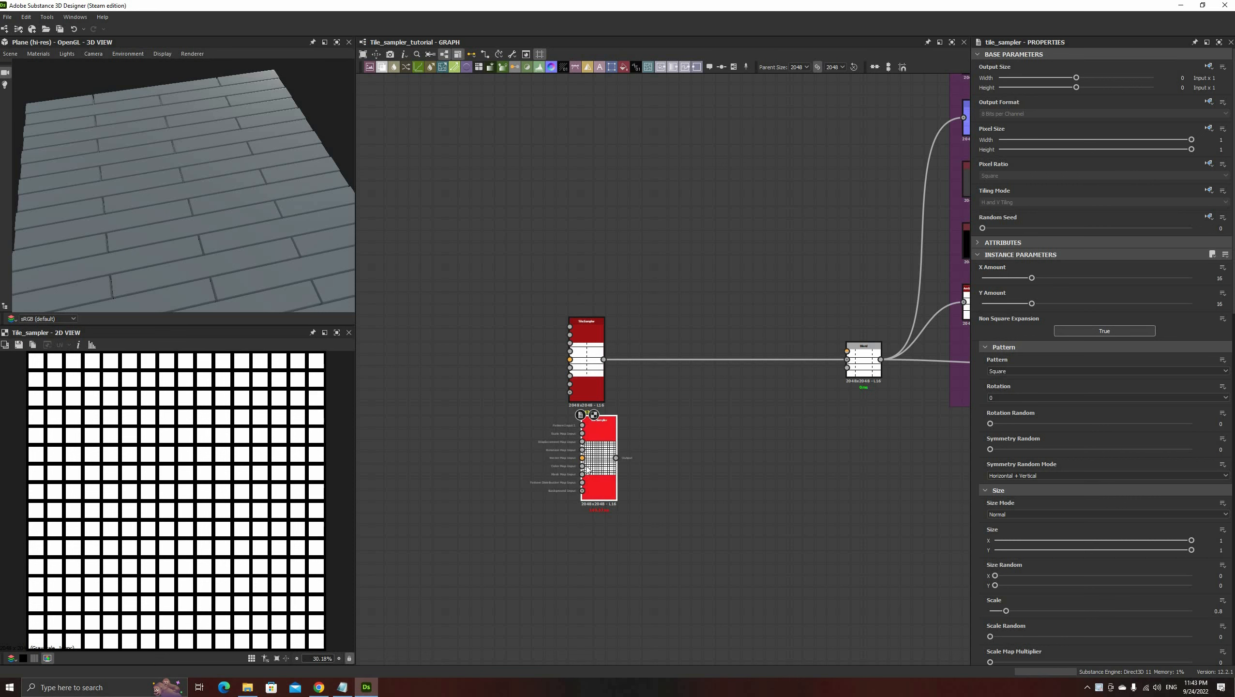
pyautogui.moveTo(604, 431); pyautogui.dragTo(593, 442)
pyautogui.click(589, 366)
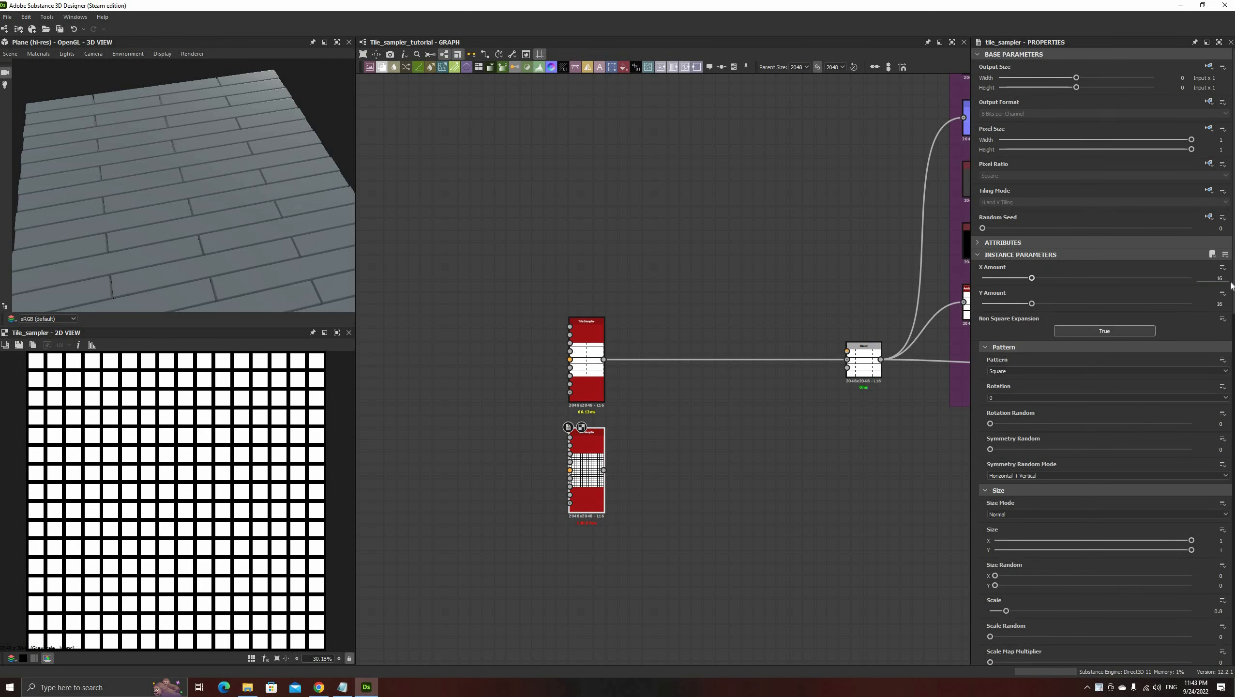
# - Set the new Tile Sampler's X Amount to 2 and Scale to 1, and connect its output to the Blend node
pyautogui.press('Return')
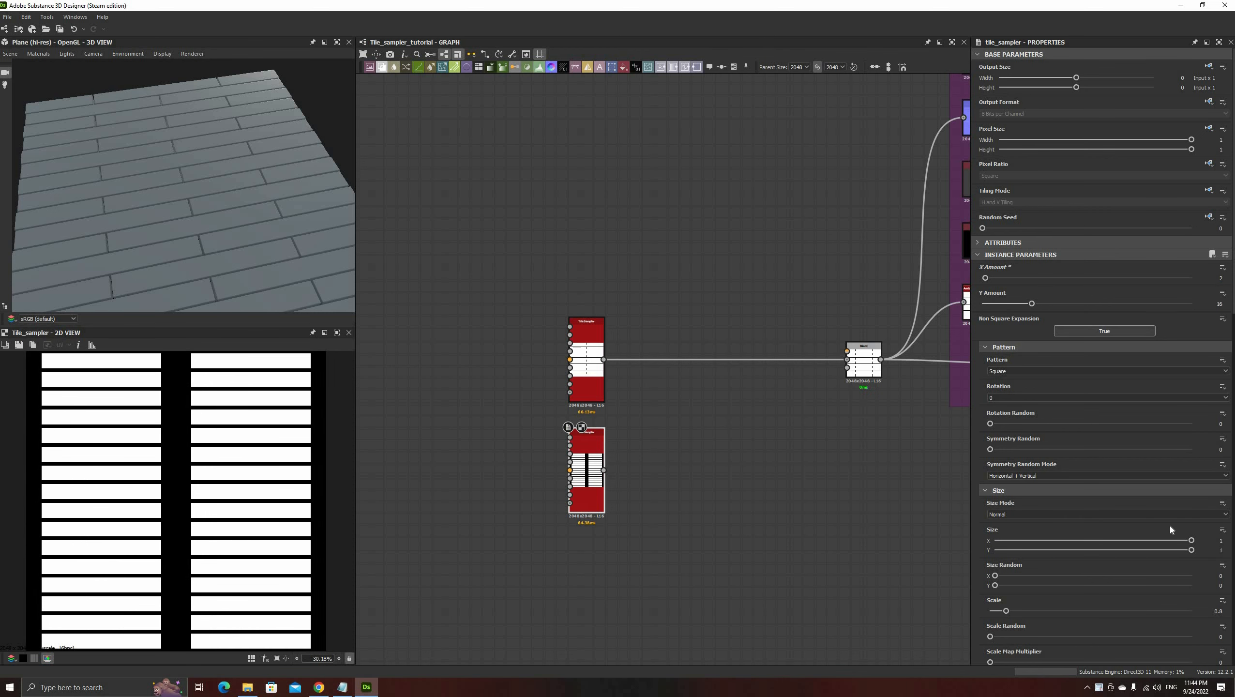
pyautogui.scroll(-3, 1170, 526)
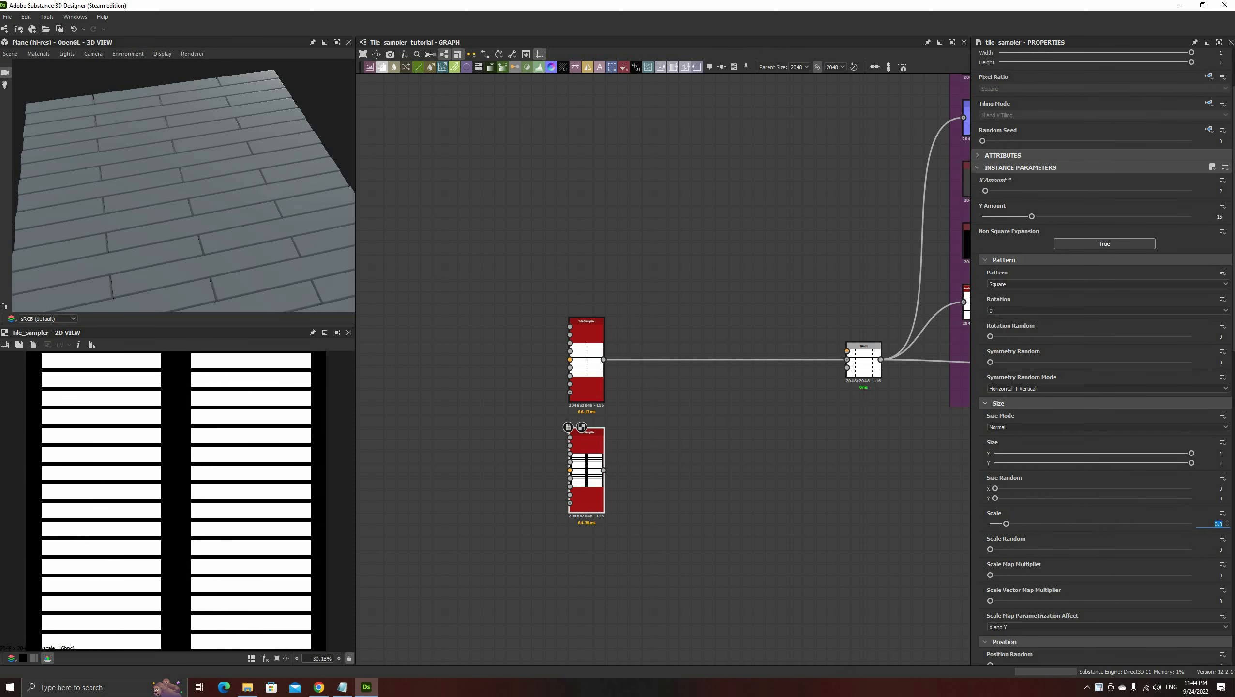
pyautogui.scroll(-9, 1098, 517)
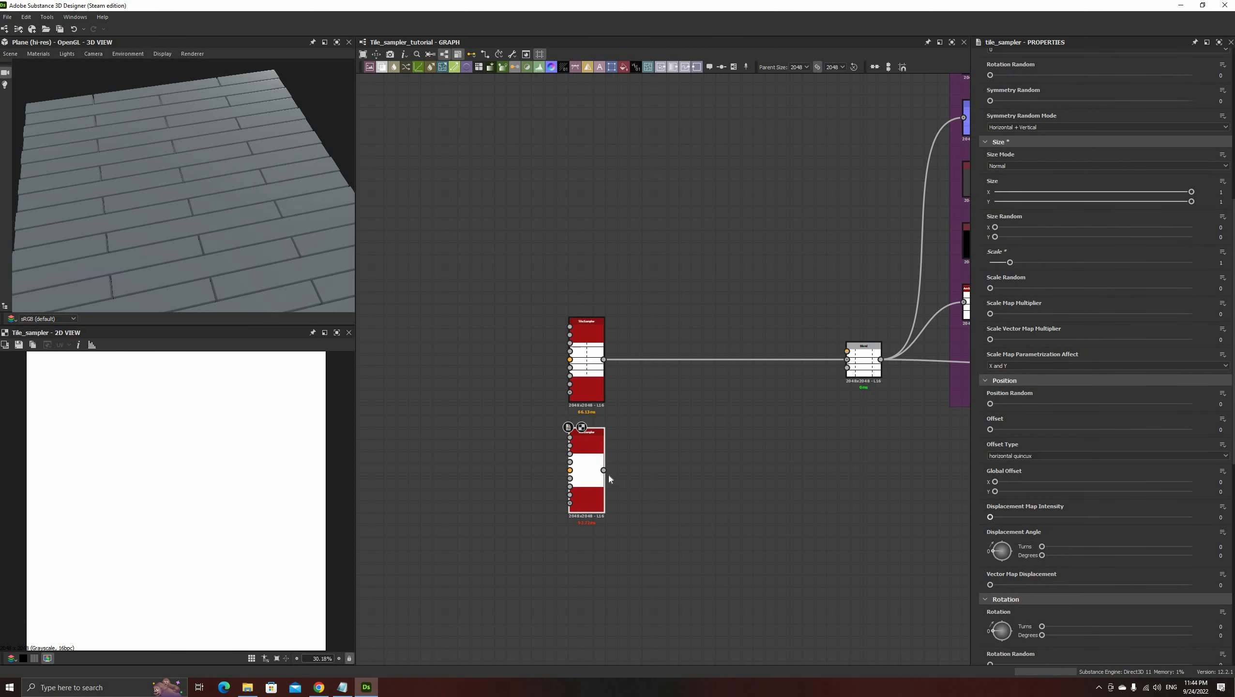
pyautogui.moveTo(604, 470); pyautogui.dragTo(847, 359)
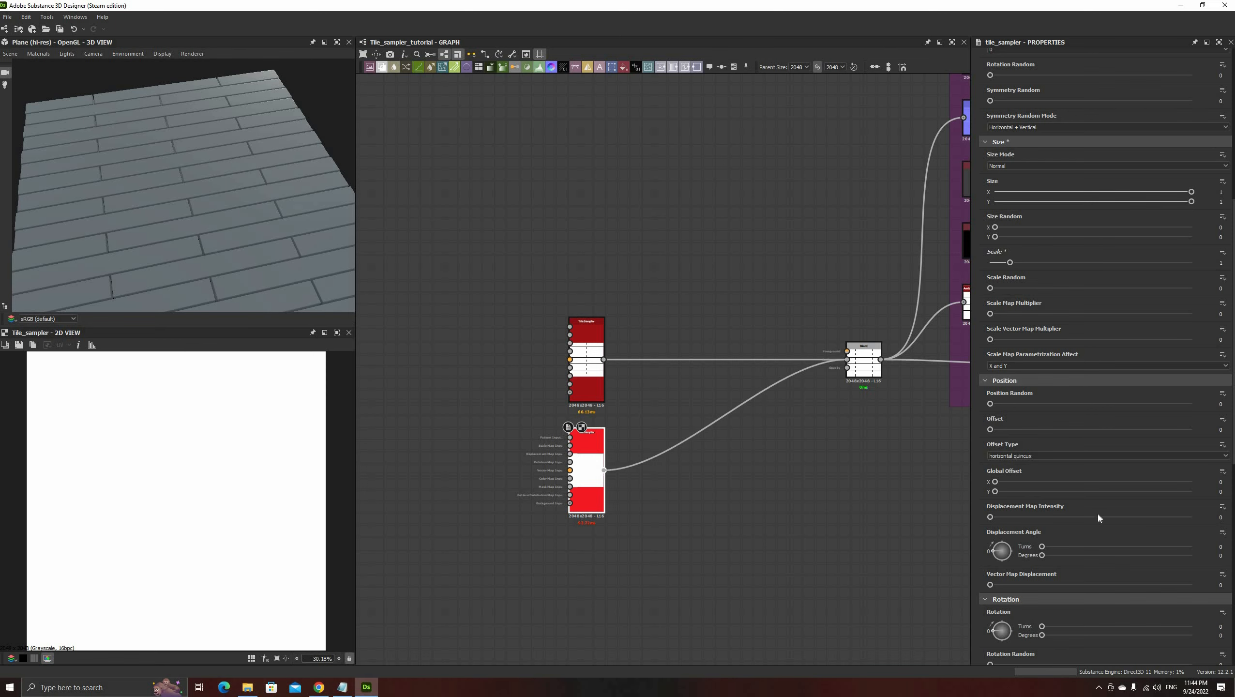
# - Rotate the planks diagonally and set their Size to X 1.41 and Y 0.67, leaving narrow gaps between them
pyautogui.scroll(-2, 1174, 548)
pyautogui.scroll(8, 1162, 405)
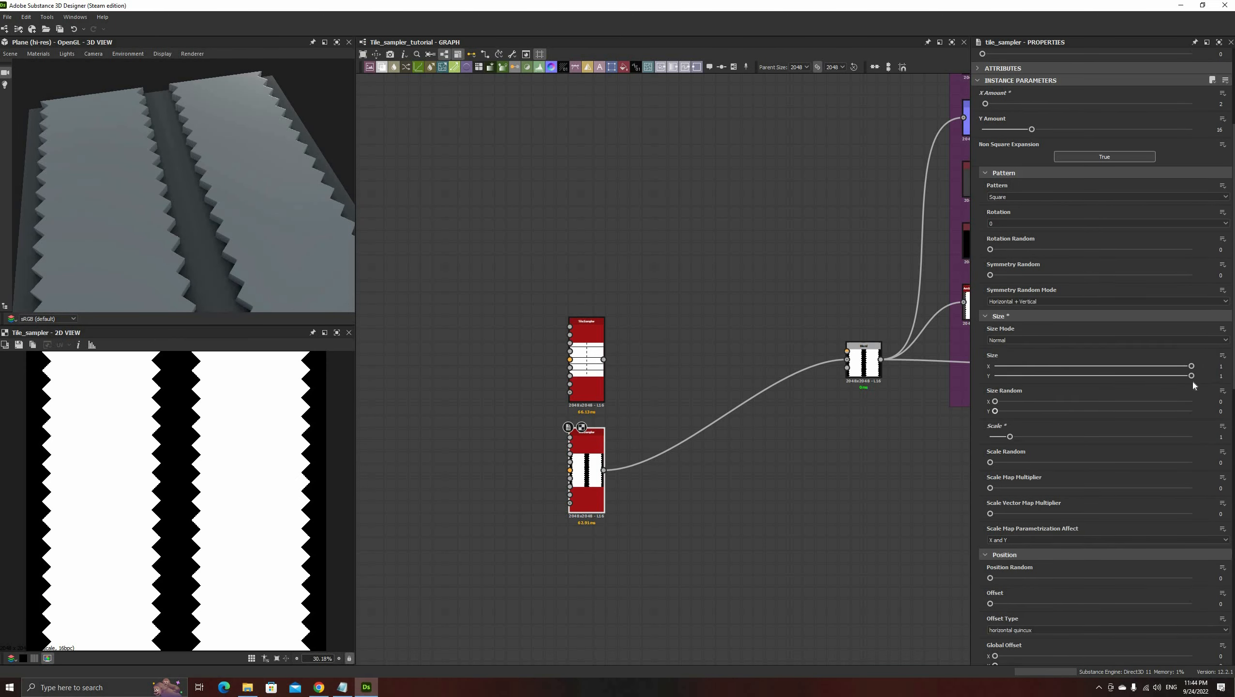
pyautogui.moveTo(1191, 366); pyautogui.dragTo(1132, 366)
pyautogui.scroll(2, 198, 538)
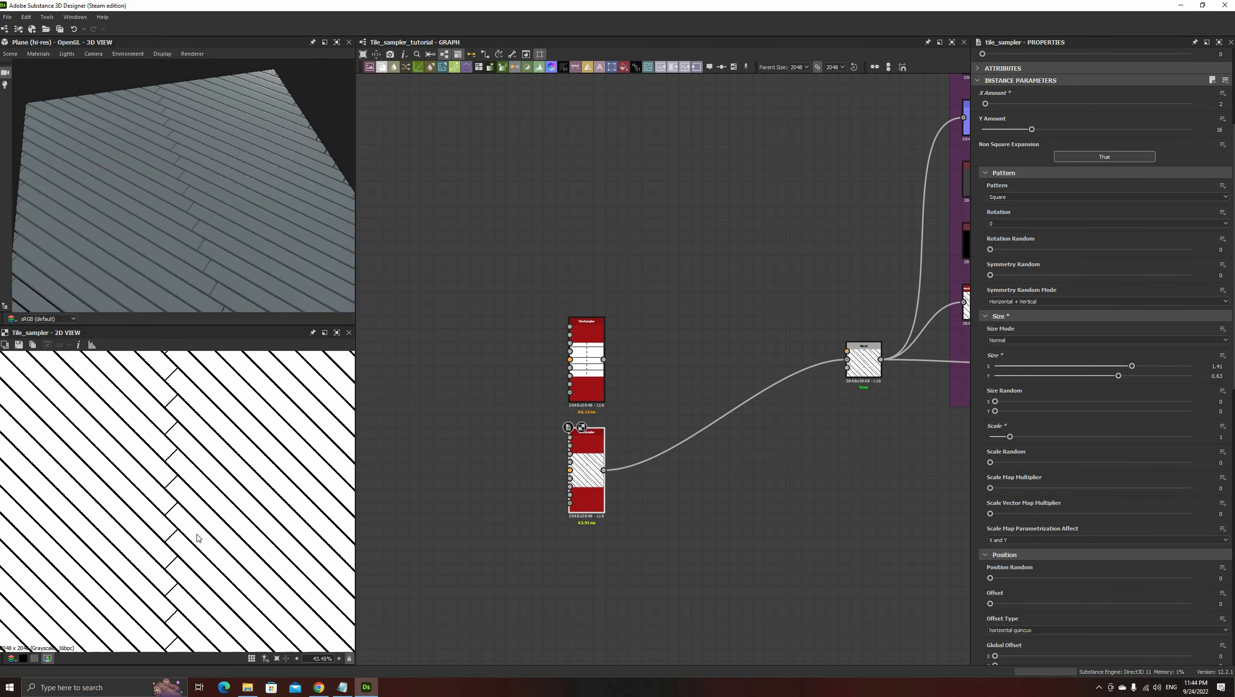
pyautogui.scroll(8, 197, 535)
pyautogui.scroll(-1, 1210, 367)
pyautogui.scroll(5, 1210, 366)
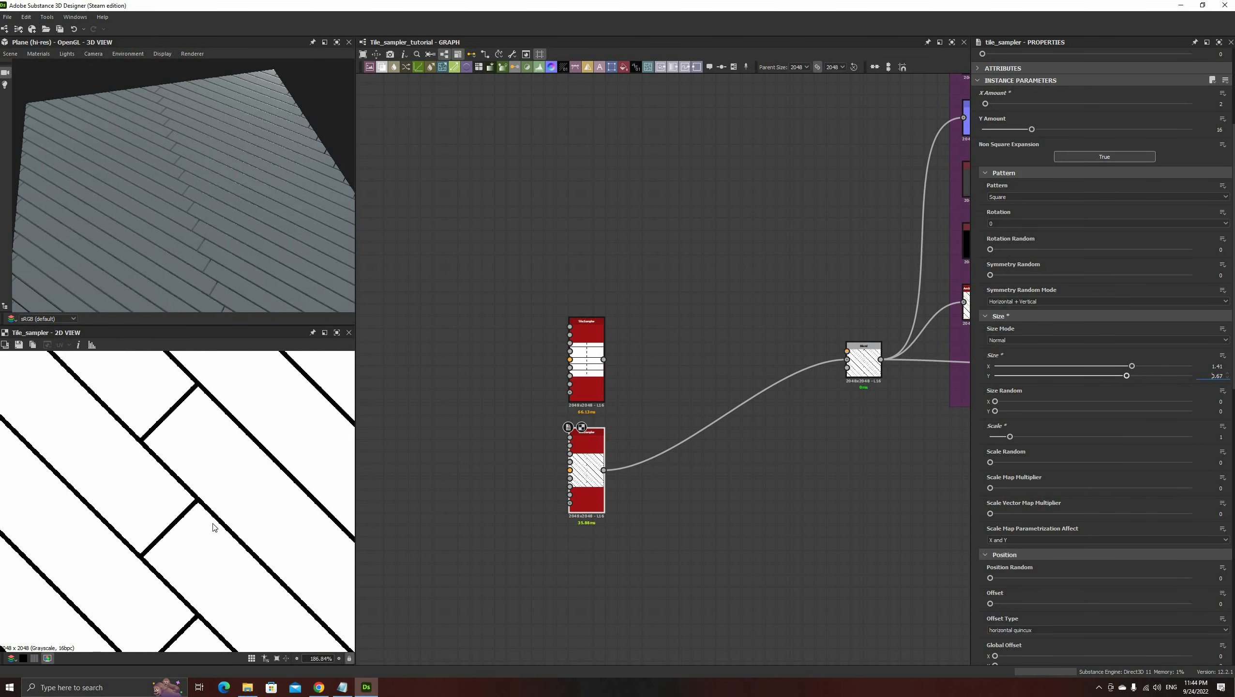
pyautogui.scroll(-5, 212, 527)
# - Increase the texture tiling of the Default material in the 3D view and compare both Tile Samplers' planks through the Blend node
pyautogui.moveTo(268, 238); pyautogui.dragTo(283, 244)
pyautogui.click(38, 53)
pyautogui.click(97, 66)
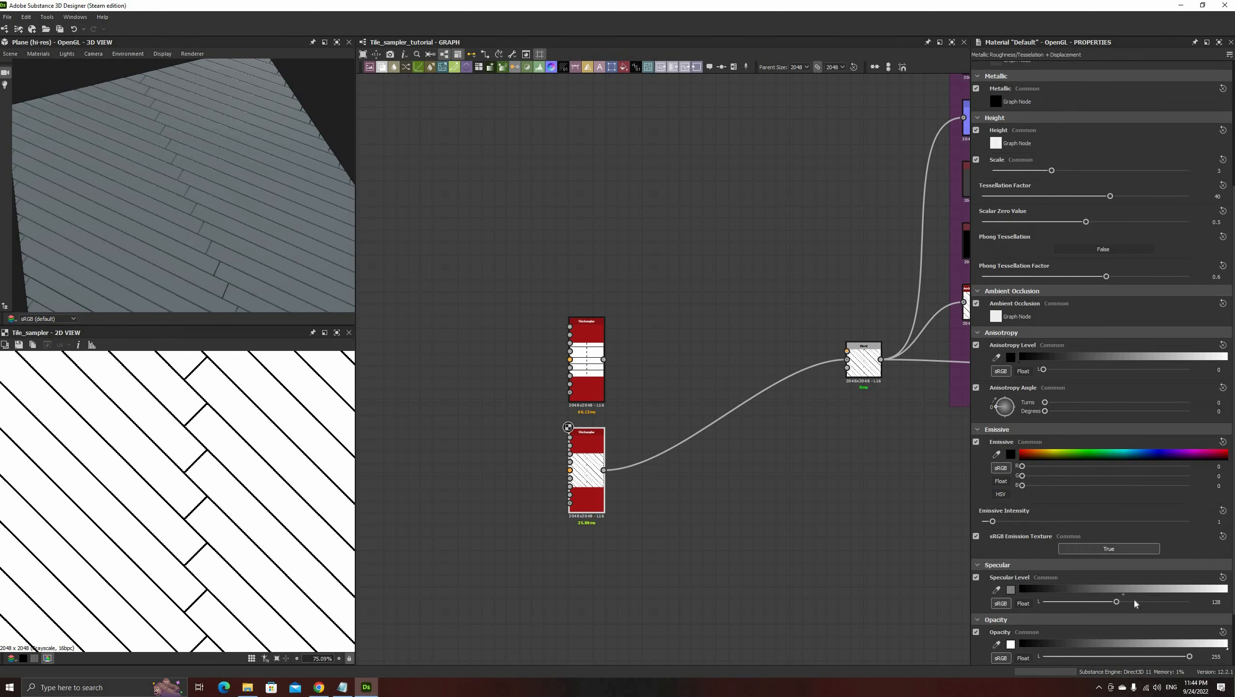
pyautogui.scroll(-2, 1135, 604)
pyautogui.moveTo(263, 191)
pyautogui.mouseDown()
pyautogui.moveTo(182, 193)
pyautogui.moveTo(244, 186)
pyautogui.mouseUp()
pyautogui.moveTo(604, 360); pyautogui.dragTo(847, 360)
pyautogui.moveTo(277, 245); pyautogui.dragTo(298, 230)
pyautogui.click(659, 461)
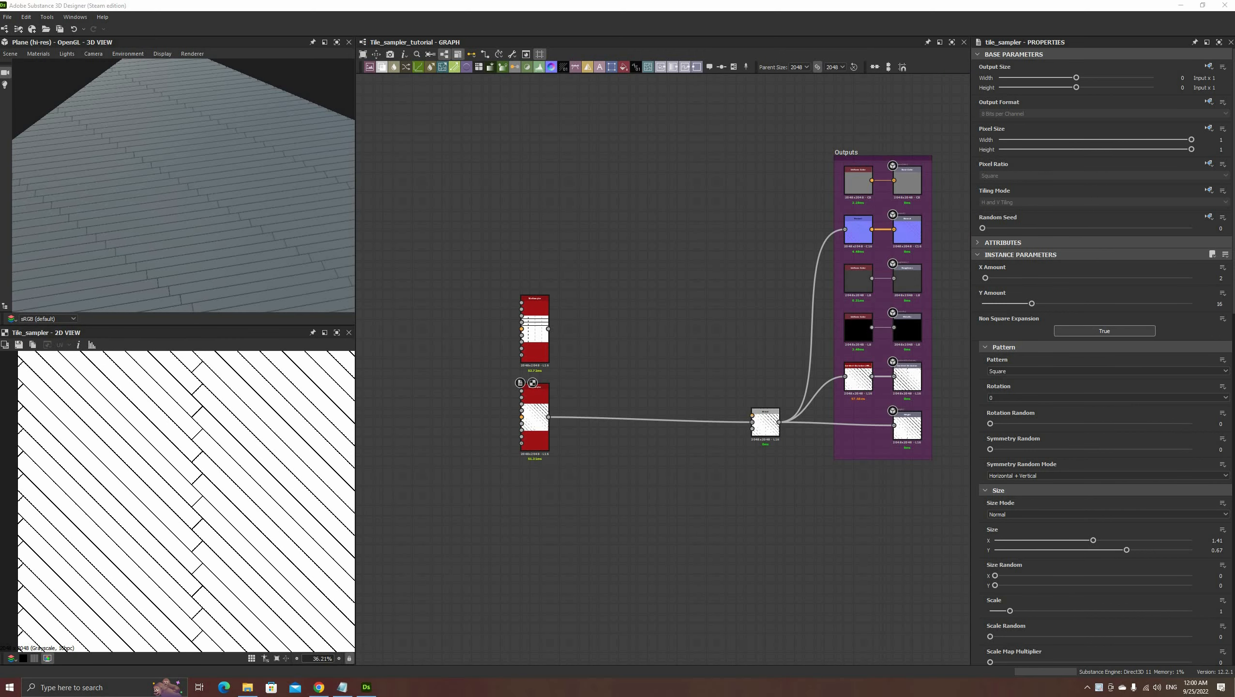
# - Add a Shape node below the Tile Samplers and set its Size Y to 0.2 to form a horizontal bar
pyautogui.scroll(5, 483, 441)
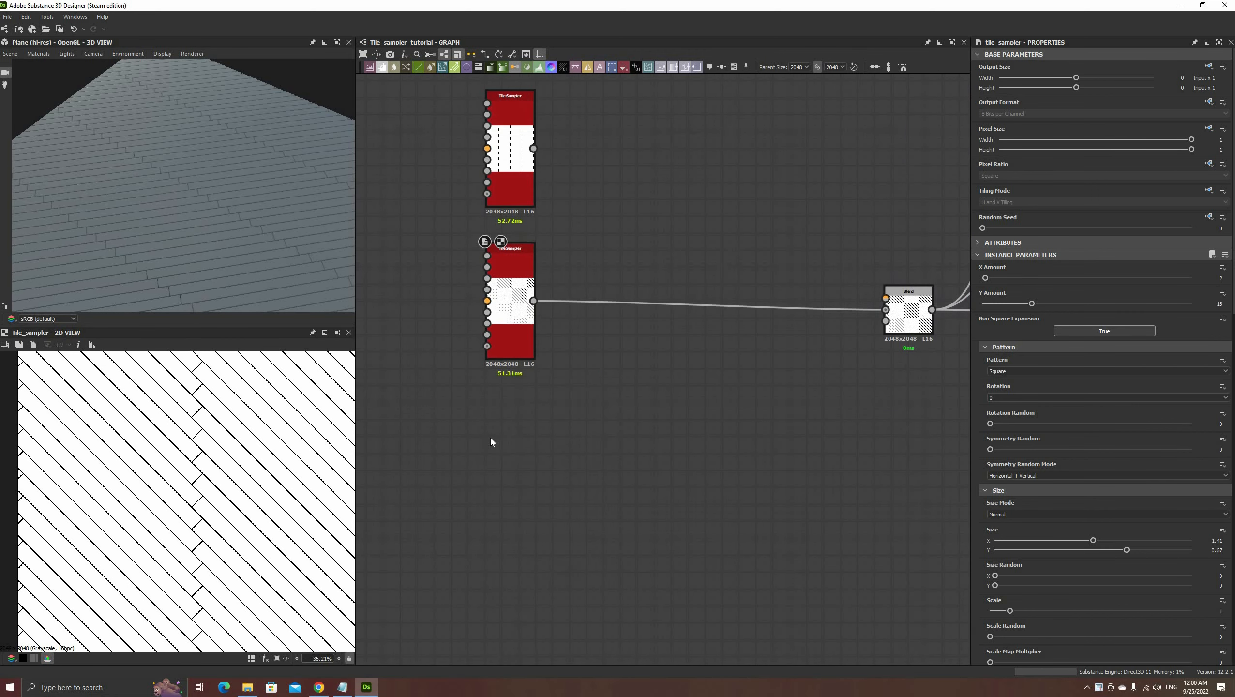
pyautogui.press('space')
pyautogui.write('shape')
pyautogui.press('Return')
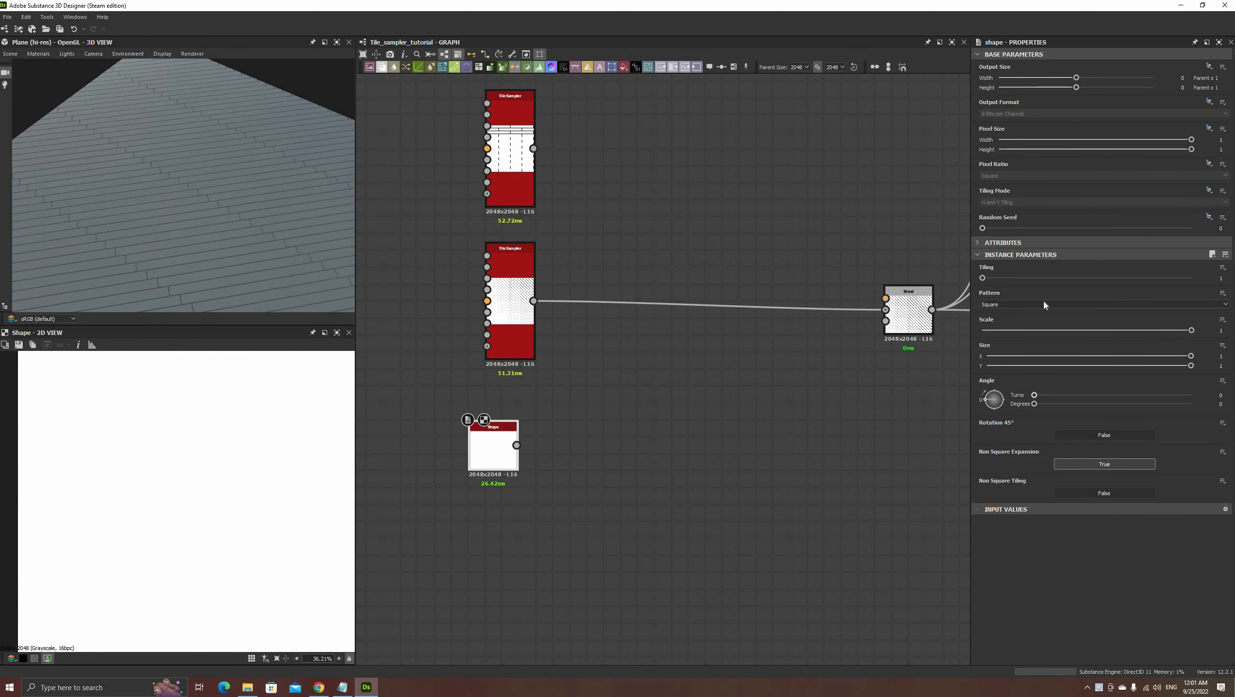
pyautogui.scroll(2, 503, 465)
pyautogui.scroll(-2, 240, 486)
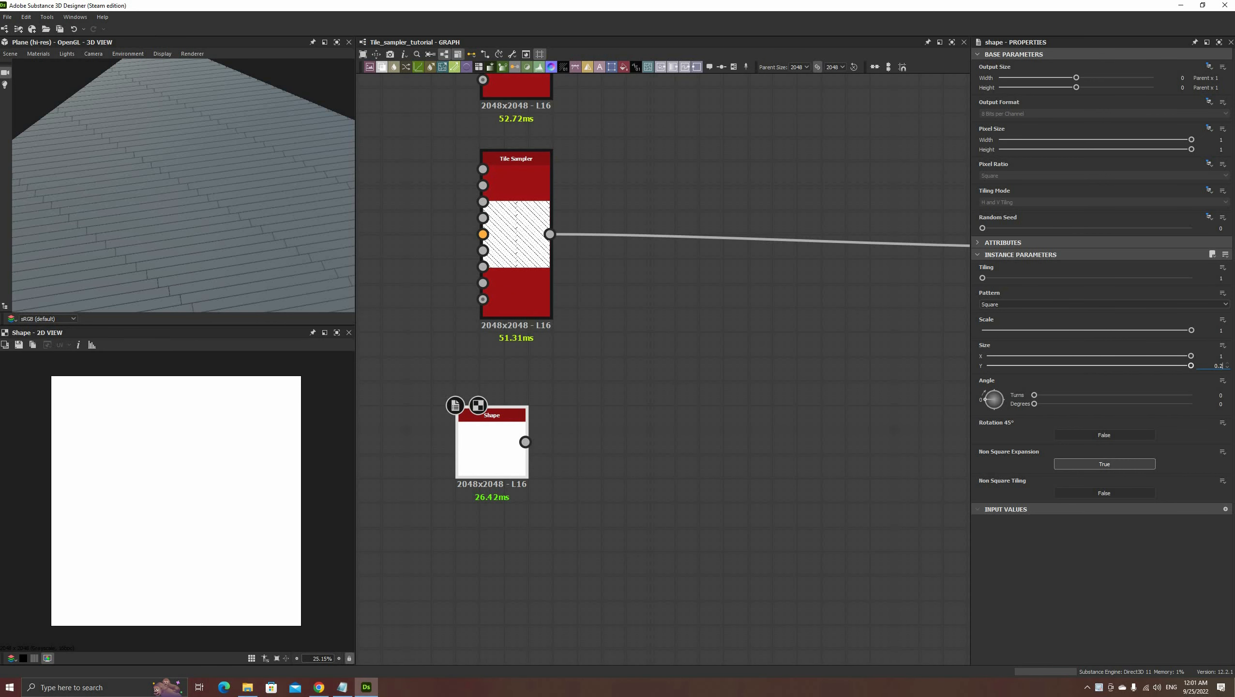
pyautogui.press('Return')
pyautogui.moveTo(651, 427); pyautogui.dragTo(598, 476, button='middle')
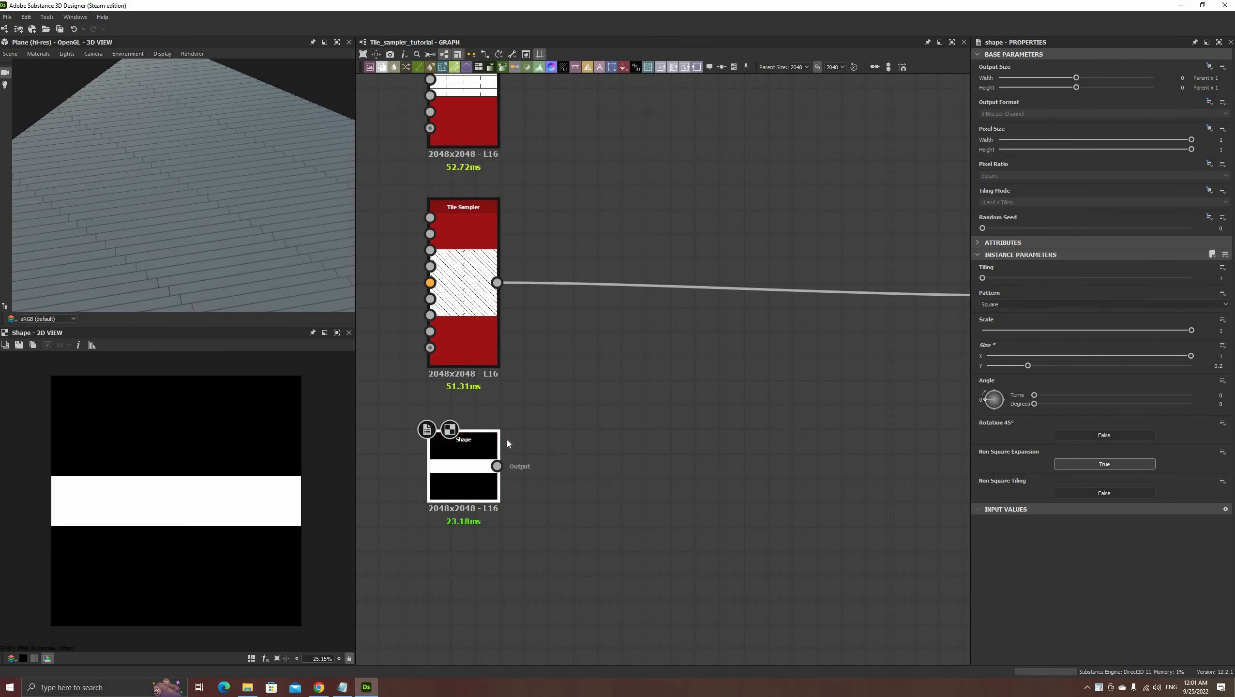
# - Add a Tile Sampler beside the Shape node and move the Shape's link from Background Input to Pattern Input 1
pyautogui.moveTo(507, 439); pyautogui.dragTo(516, 389, button='middle')
pyautogui.press('space')
pyautogui.write('tile')
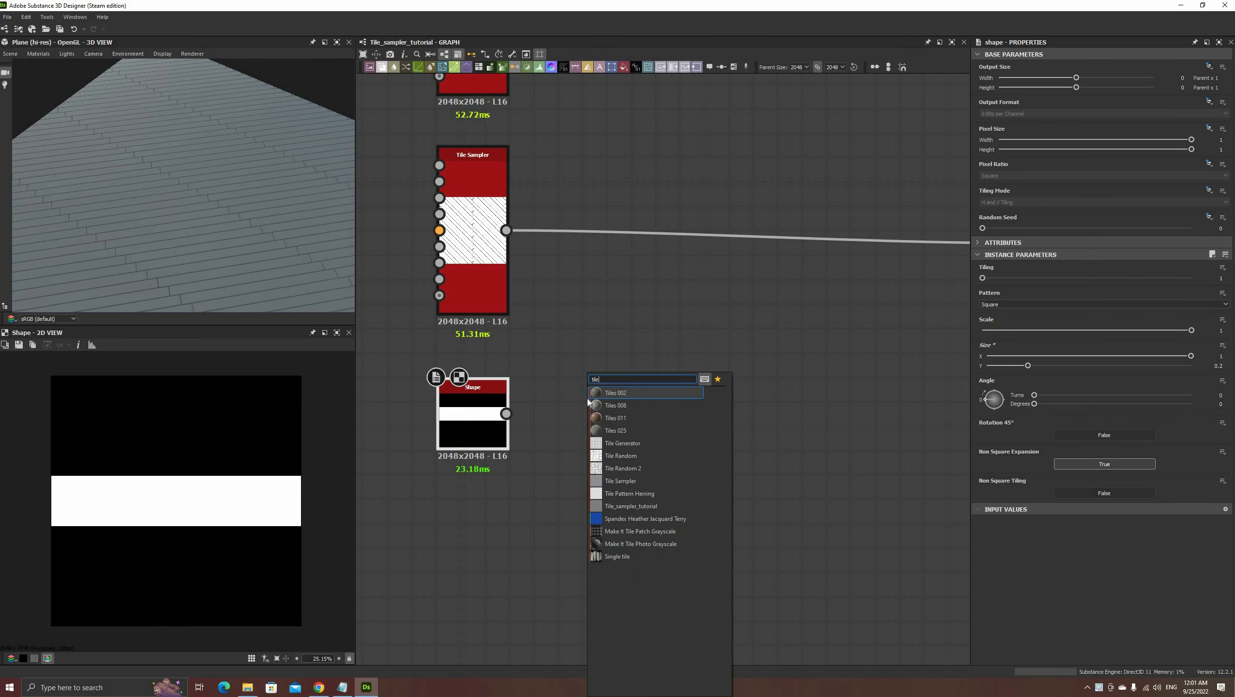
pyautogui.write(' sam')
pyautogui.press('Return')
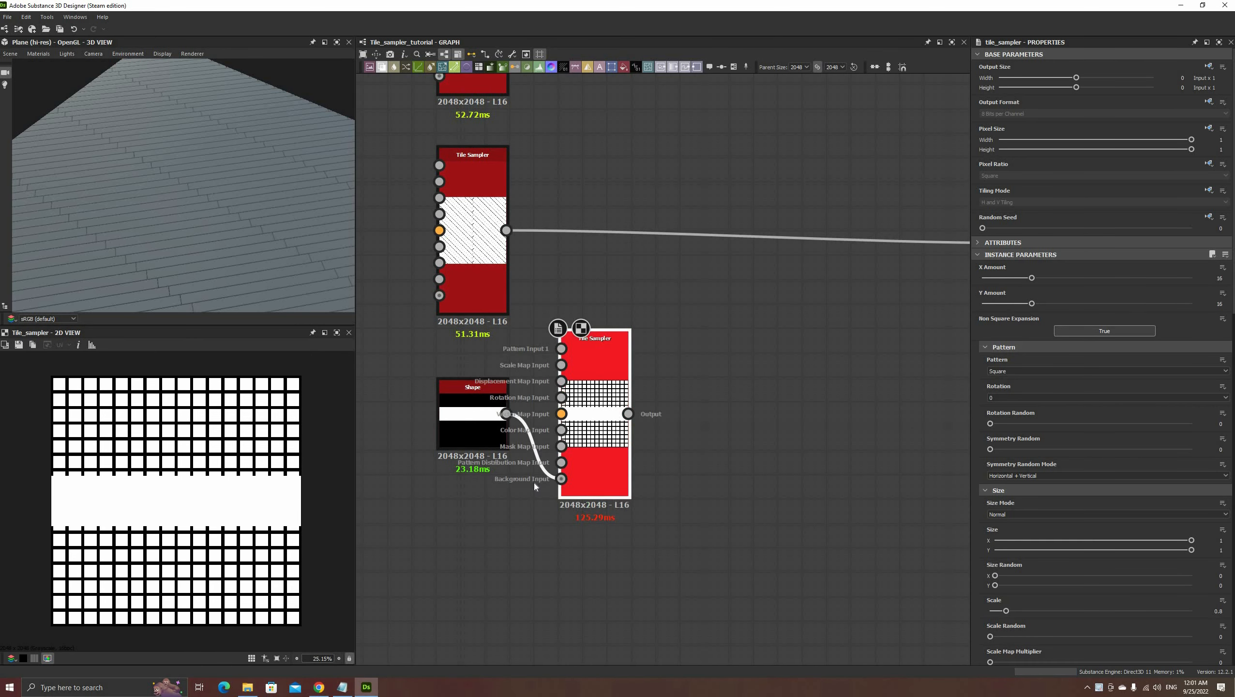
pyautogui.click(536, 483)
pyautogui.press('Delete')
pyautogui.moveTo(506, 413); pyautogui.dragTo(561, 349)
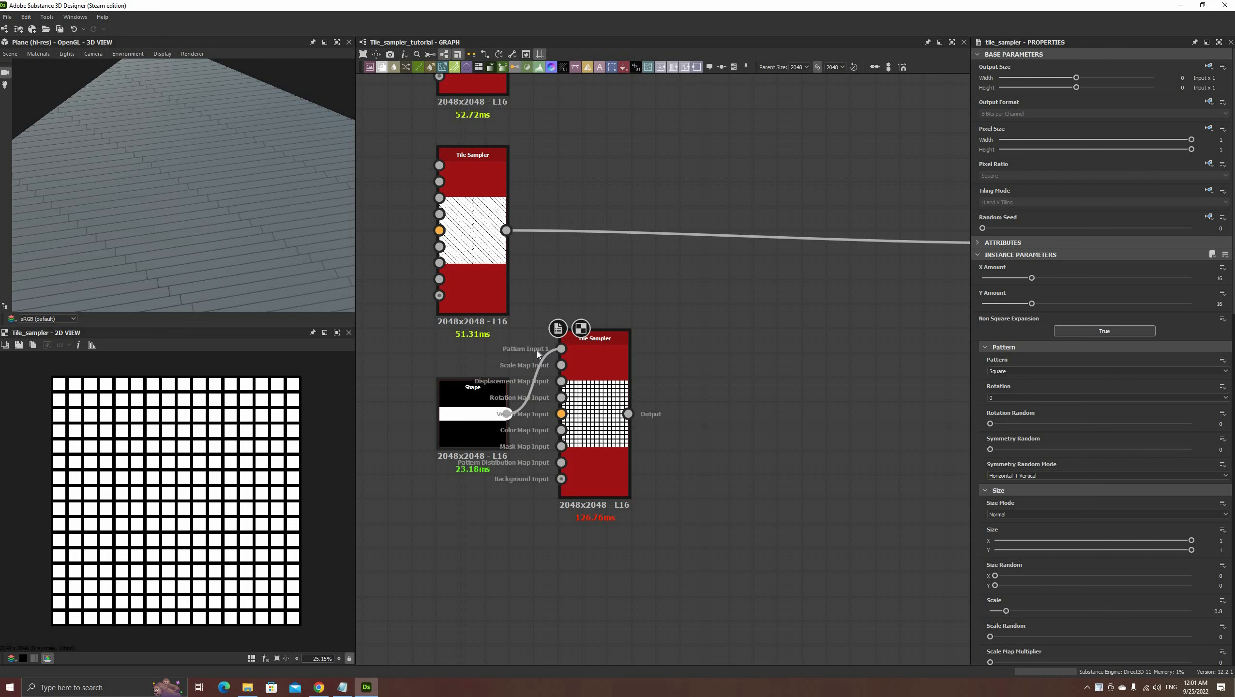
# - Set the new Tile Sampler's Pattern to Pattern Input and its Pattern Input Filtering to Nearest
pyautogui.click(1012, 370)
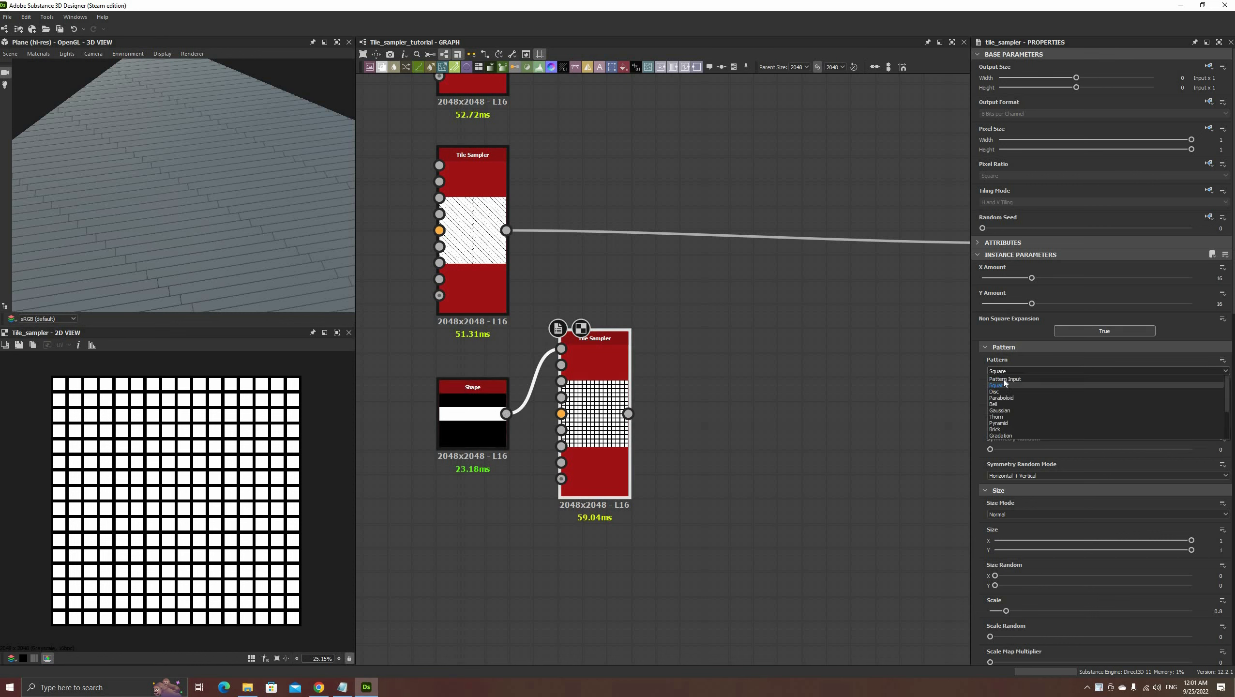
pyautogui.click(1040, 440)
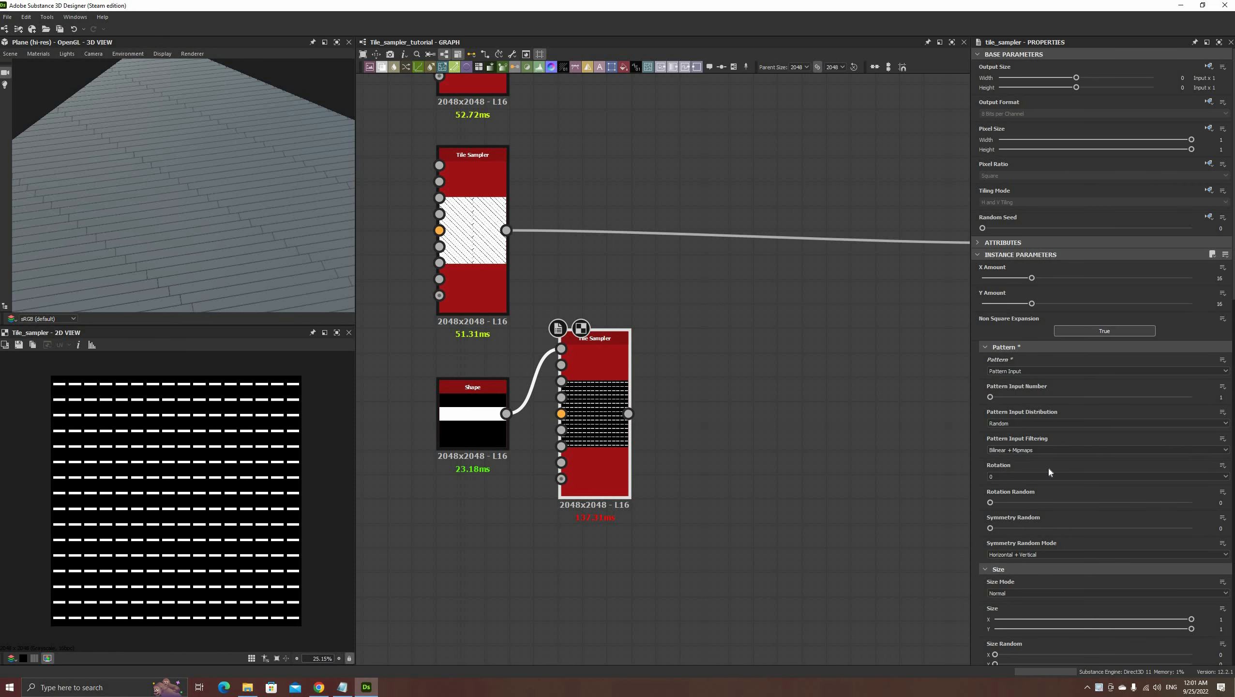
pyautogui.scroll(-1, 1054, 470)
pyautogui.click(1027, 392)
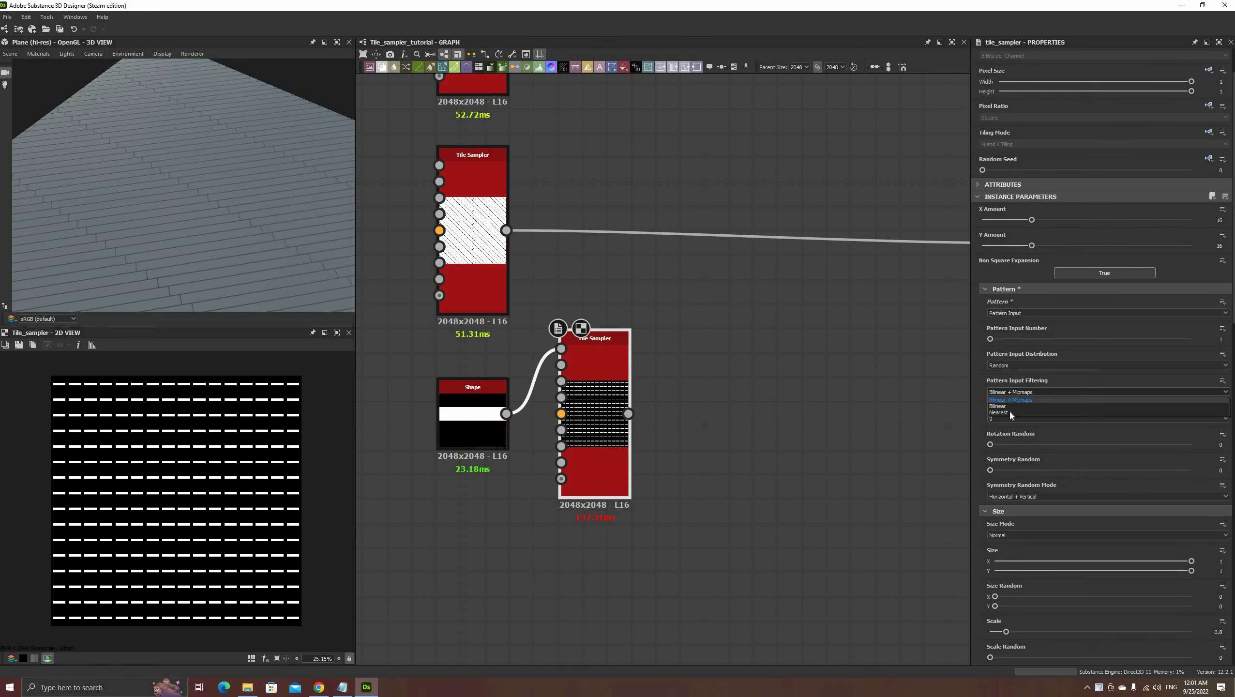
pyautogui.click(1009, 412)
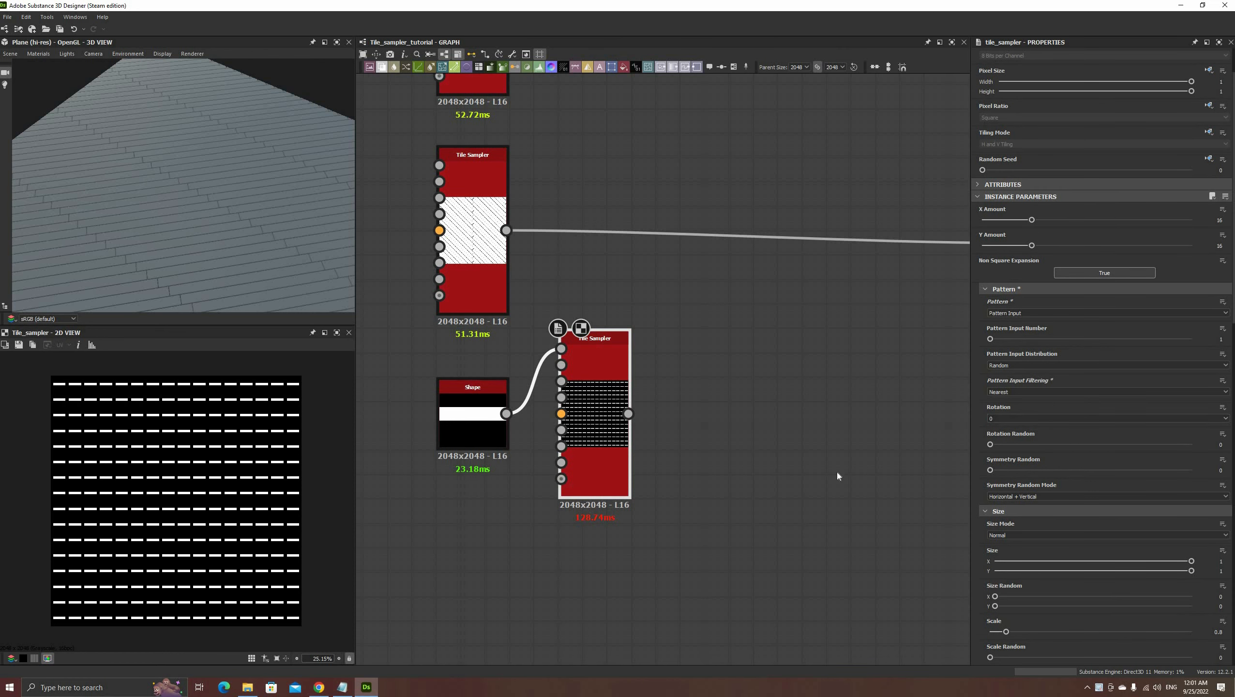
# - Set the bar pattern's Scale to 1, X Amount to 15 and Y Amount to 4
pyautogui.scroll(-3, 1127, 495)
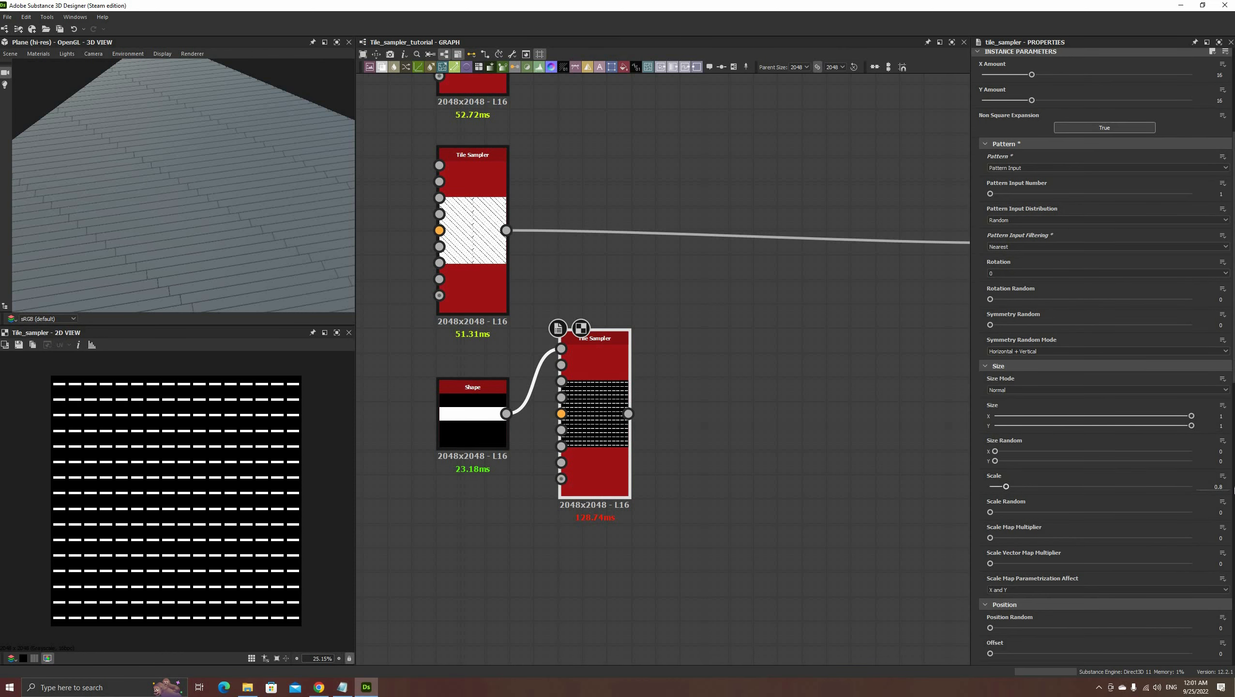
pyautogui.write('1')
pyautogui.press('Return')
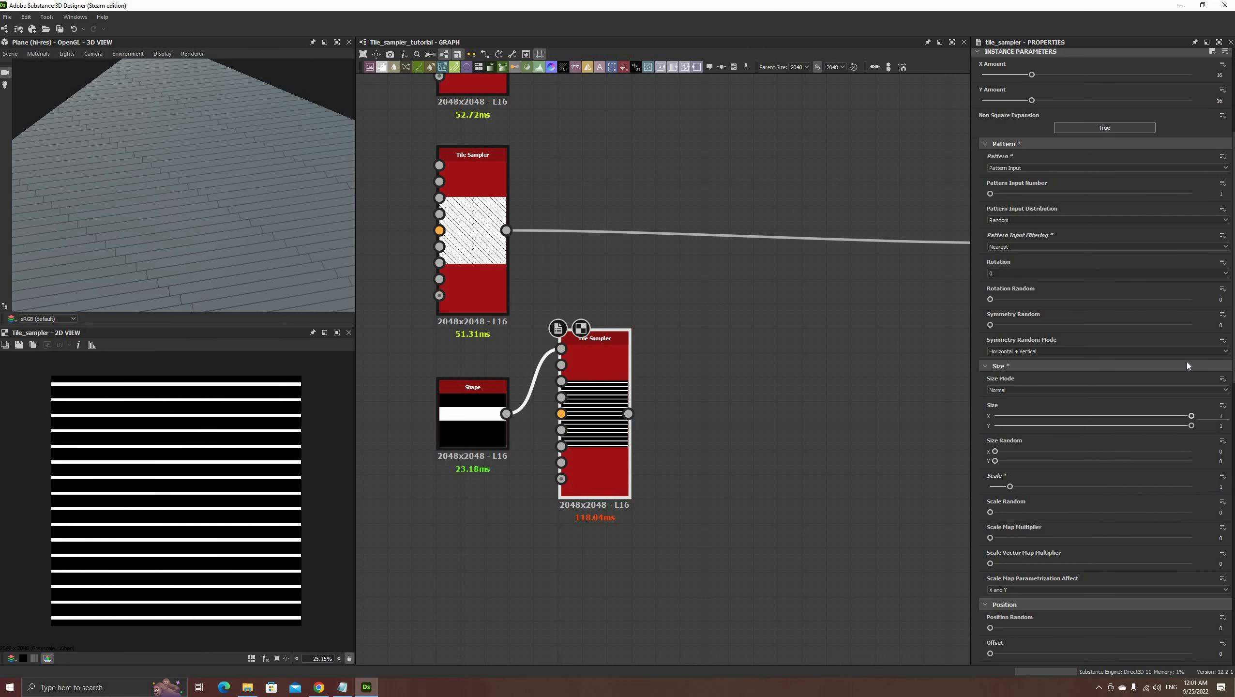
pyautogui.scroll(3, 1187, 366)
pyautogui.scroll(-1, 1216, 220)
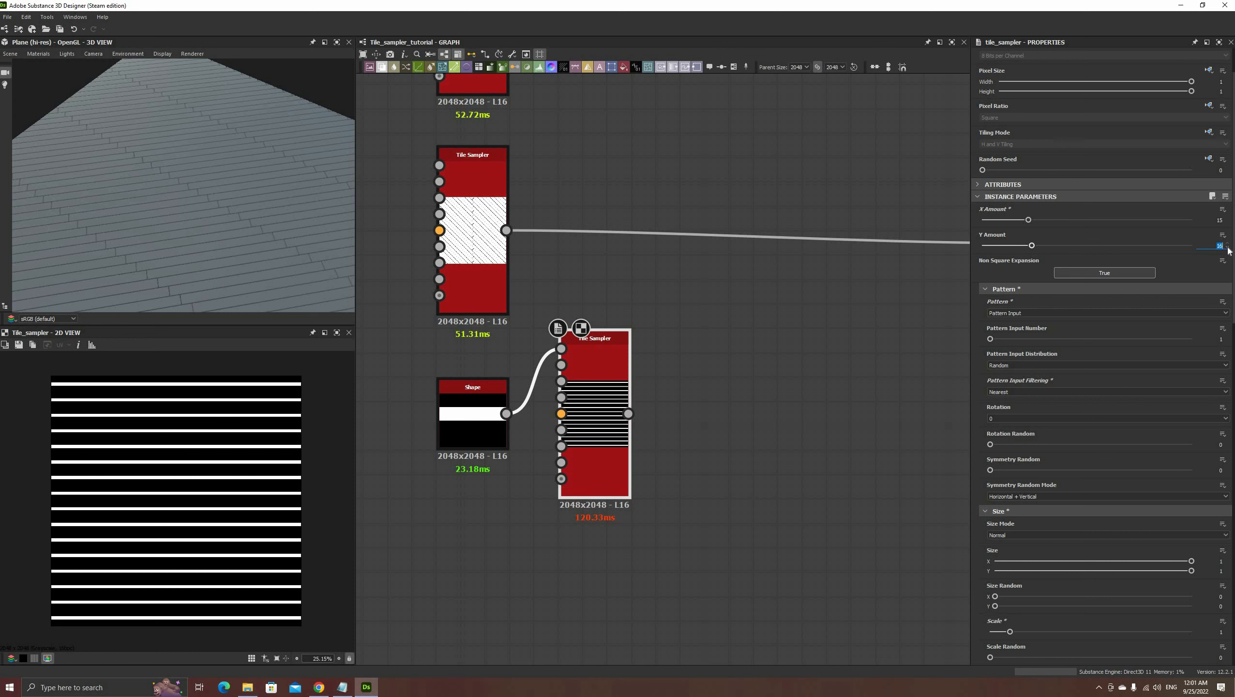
pyautogui.write('4')
pyautogui.press('Return')
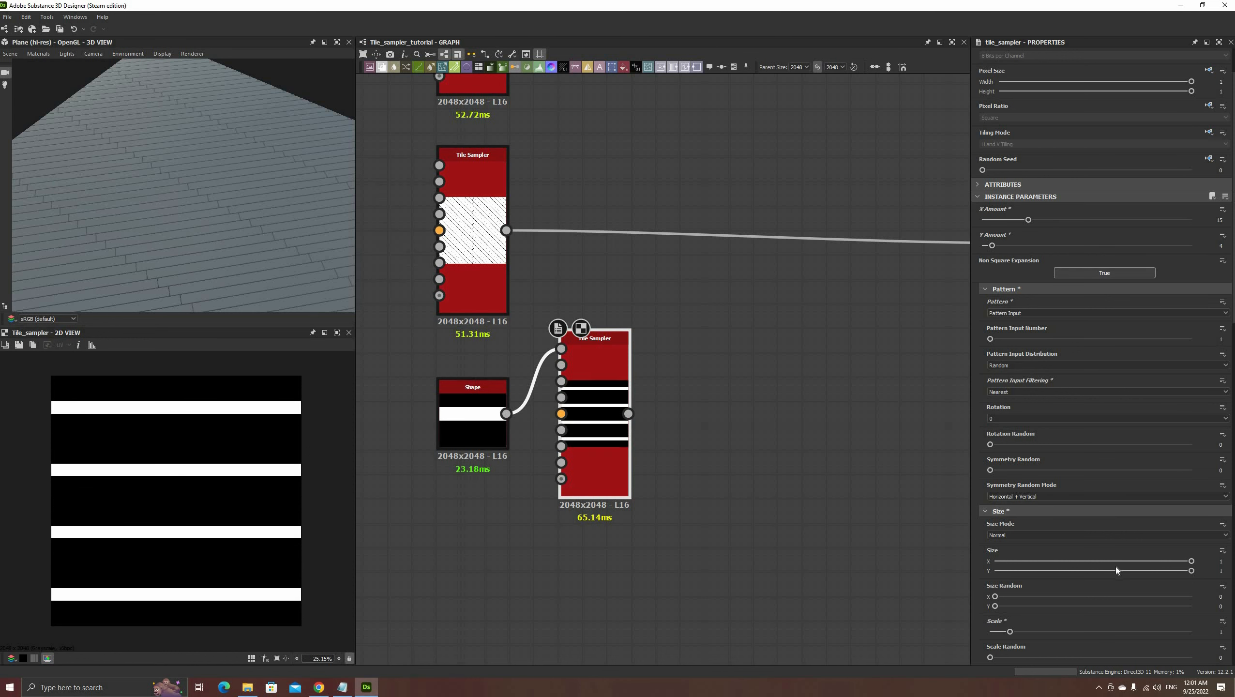
# - Set the bar pattern's Size to X 1.08 and Y 0.94
pyautogui.scroll(-4, 1117, 570)
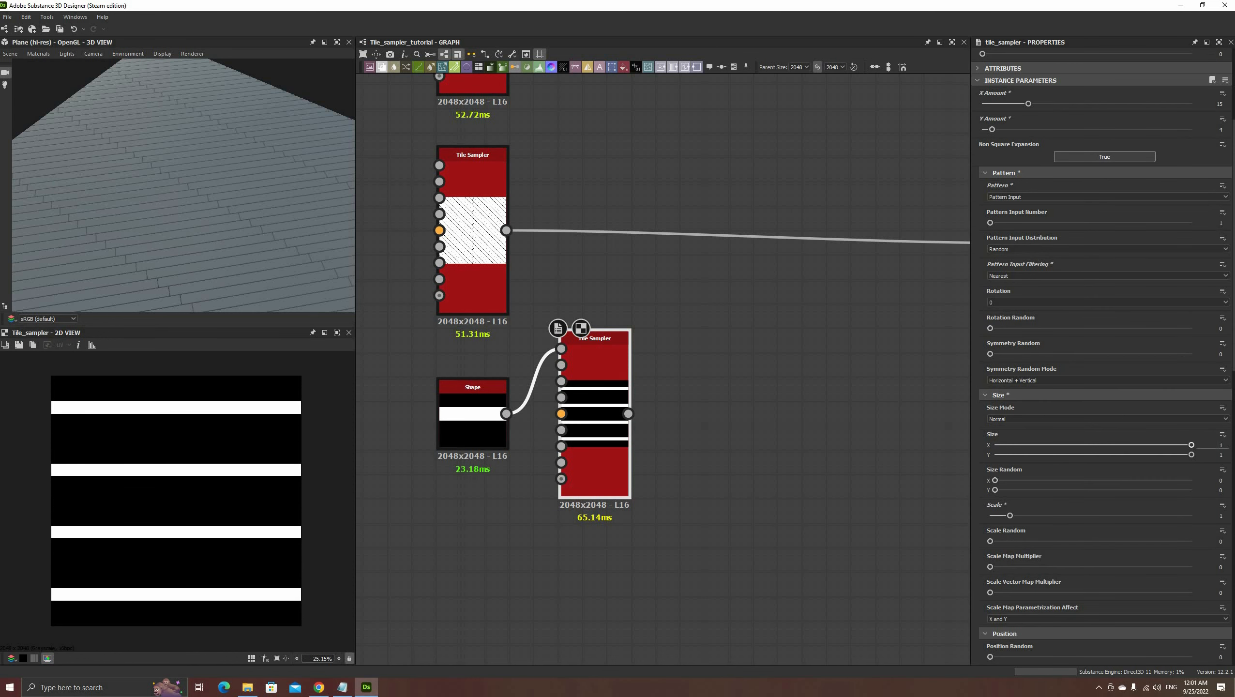
pyautogui.write('.08')
pyautogui.press('Return')
pyautogui.scroll(-6, 1220, 454)
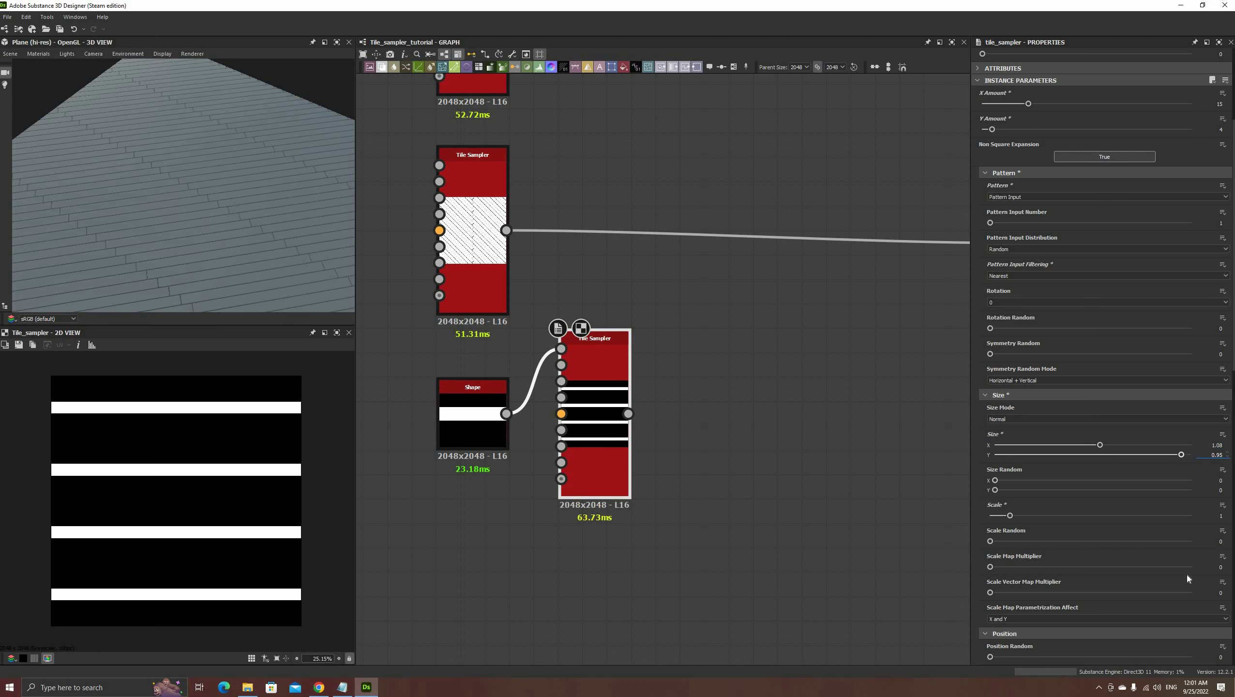
pyautogui.scroll(-5, 1187, 575)
pyautogui.scroll(-2, 1177, 535)
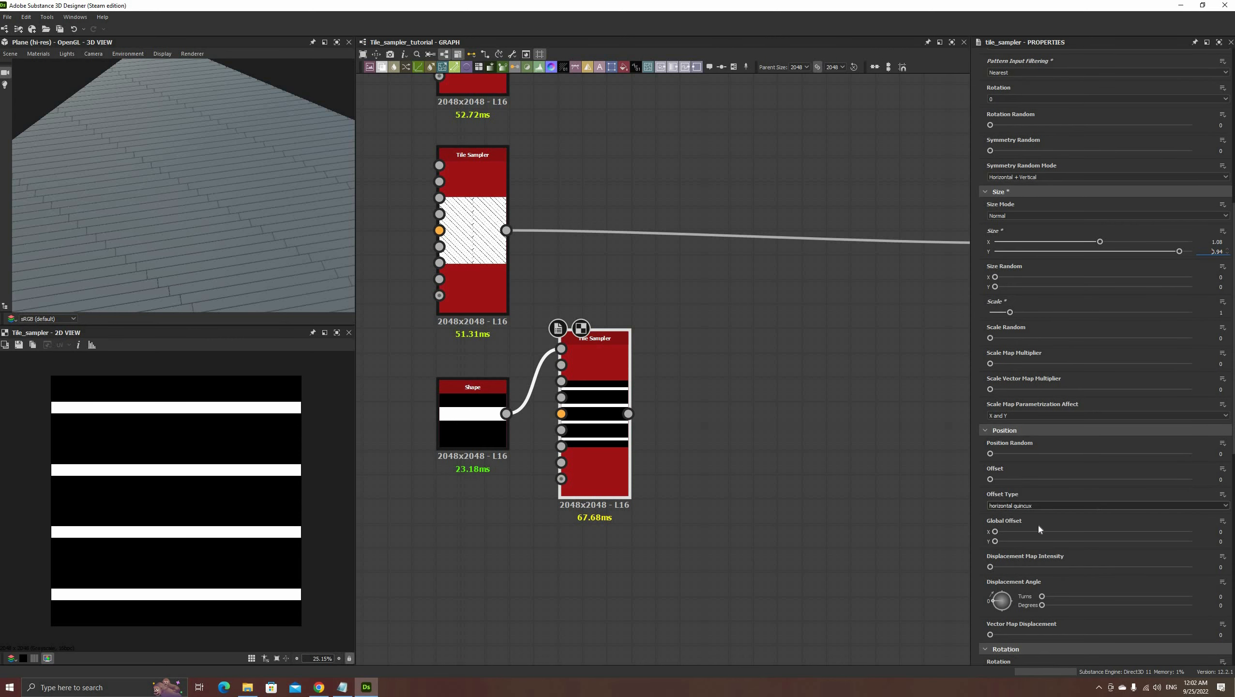
# - Set the Offset Type to vertical global and the Offset to 0.2 so the bars step diagonally
pyautogui.click(1039, 506)
pyautogui.click(1014, 537)
pyautogui.scroll(19, 1220, 479)
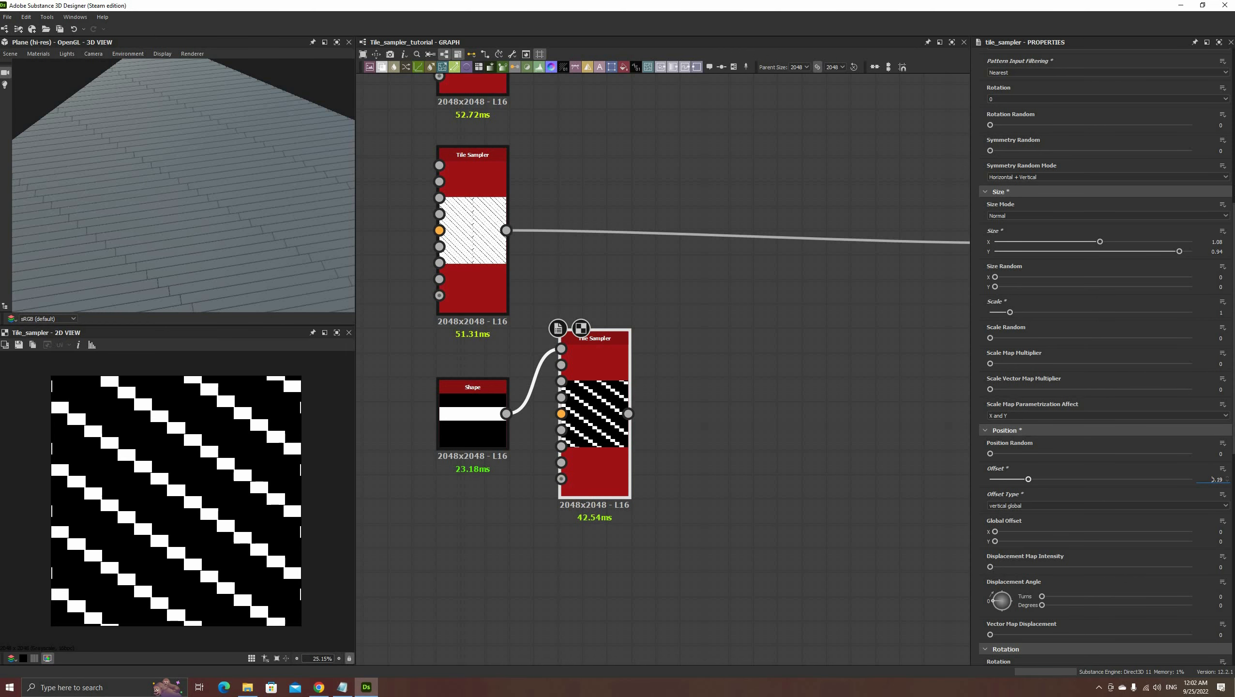
pyautogui.moveTo(1213, 479); pyautogui.dragTo(1211, 480)
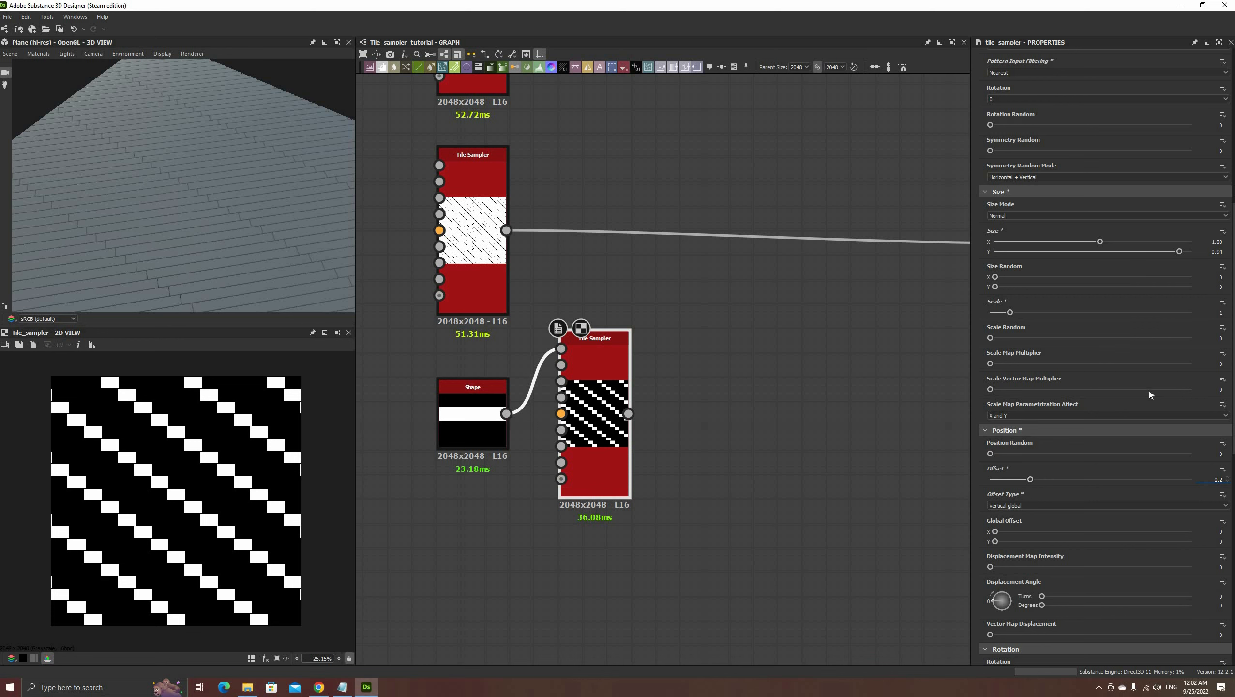
# - Set the horizontal bar pattern's Size X to 1.94 and check the spacing between the bars
pyautogui.scroll(1, 1216, 508)
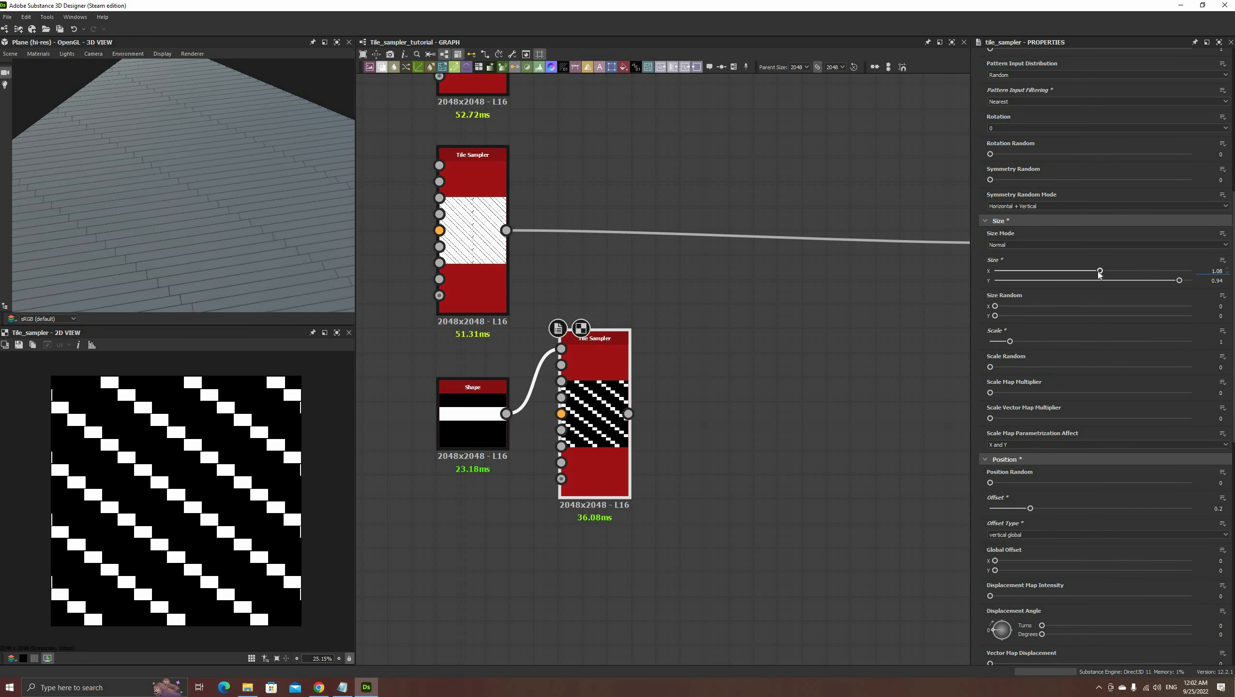
pyautogui.moveTo(1152, 271); pyautogui.dragTo(1182, 270)
pyautogui.scroll(5, 220, 442)
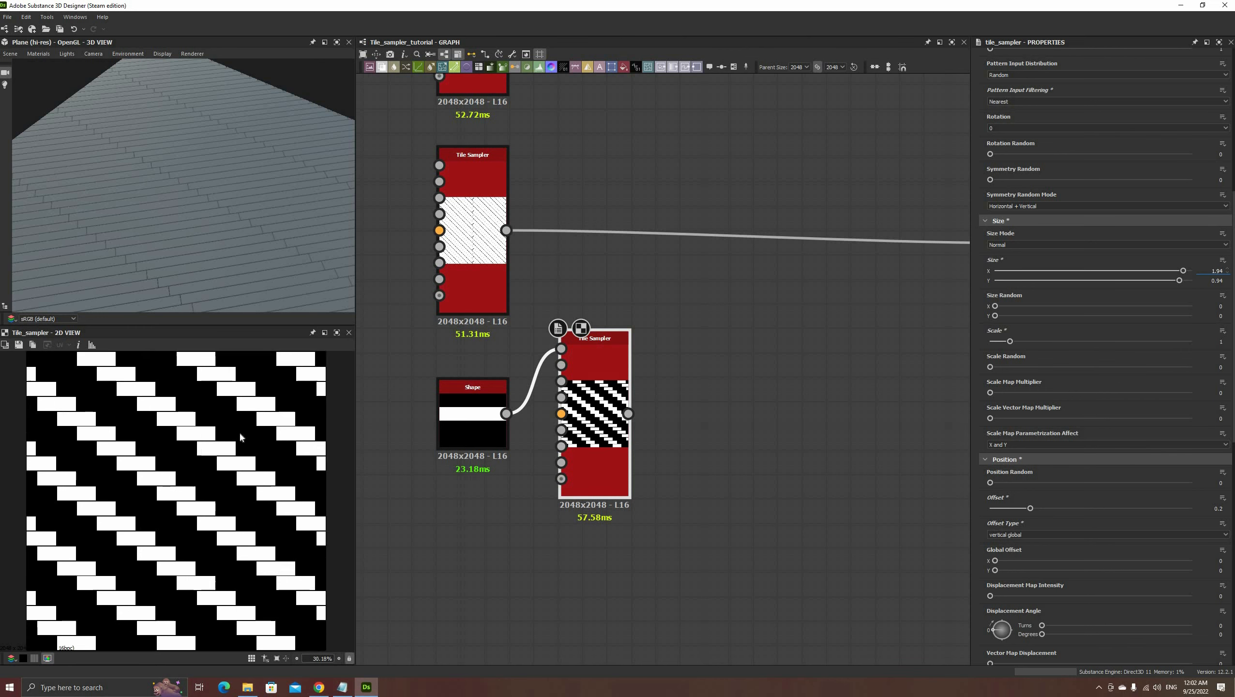
pyautogui.scroll(5, 221, 443)
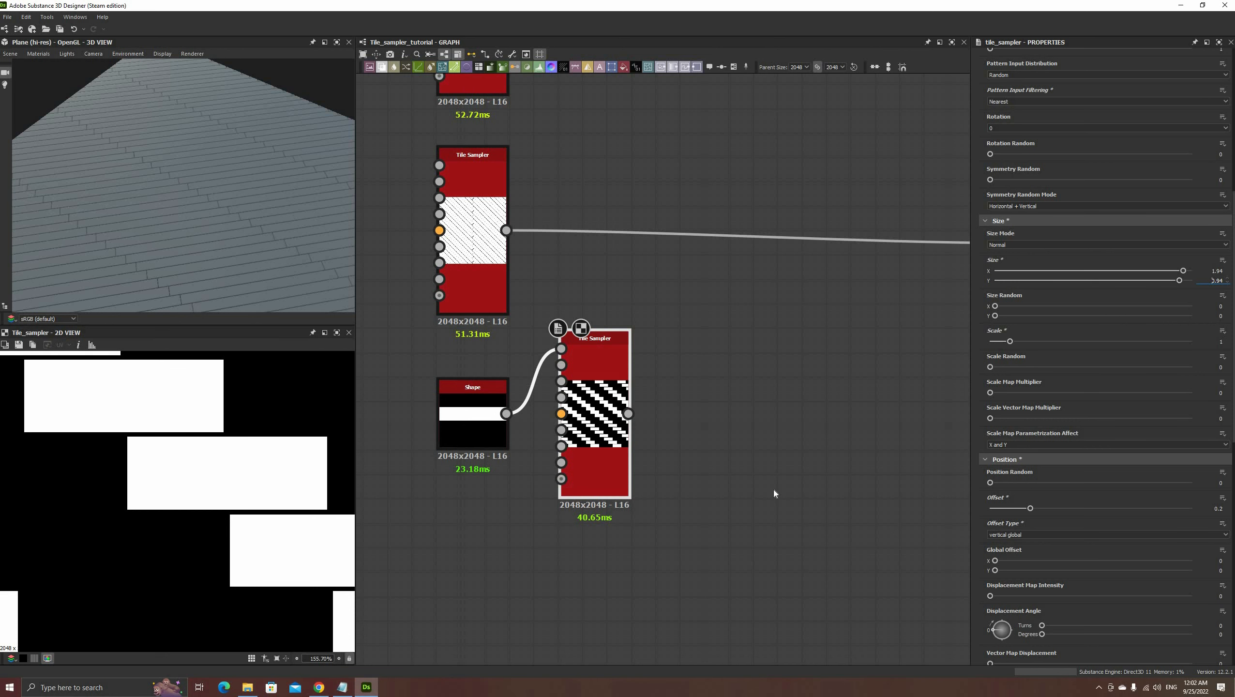
pyautogui.scroll(-8, 256, 509)
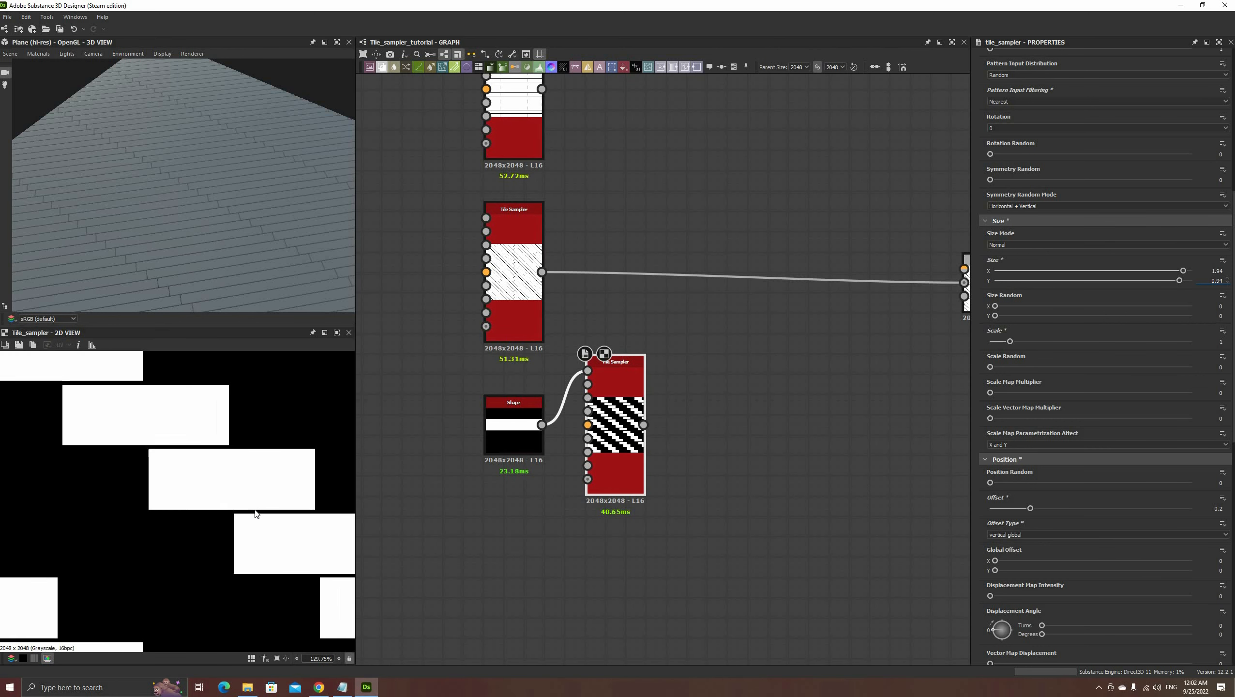
pyautogui.scroll(-1, 262, 486)
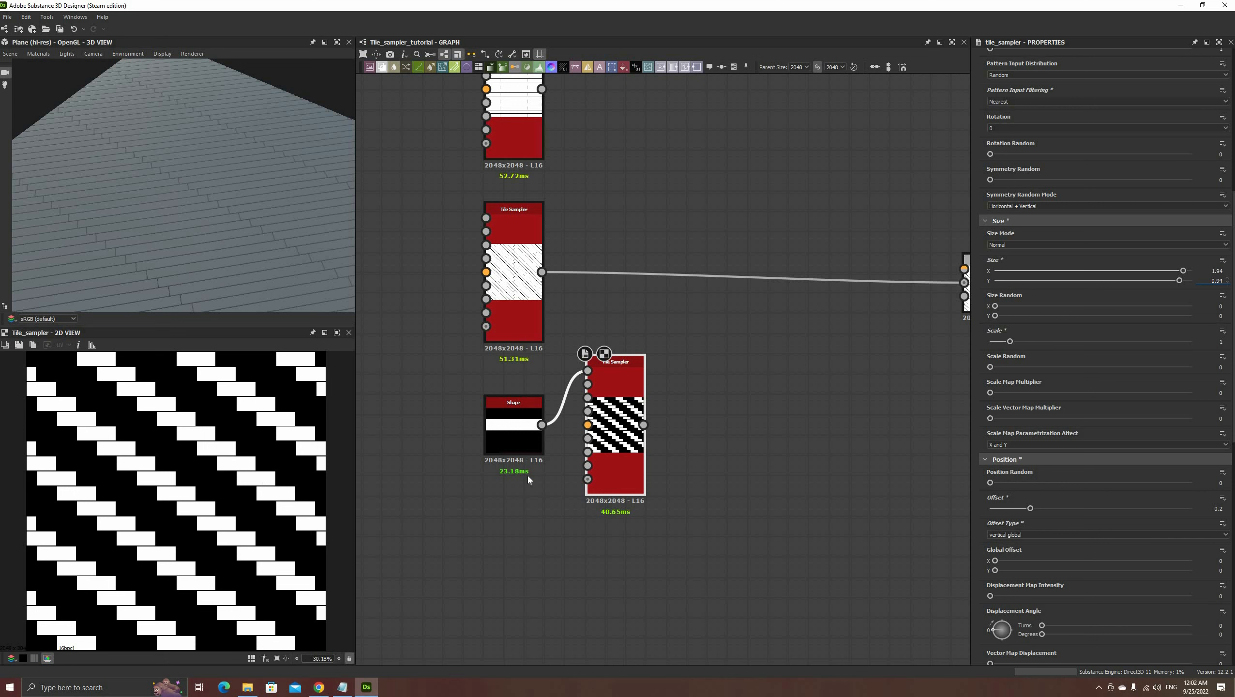
# - Add a Transformation 2D node fed by the Shape output and rotate the bar 90 degrees to vertical
pyautogui.moveTo(541, 424); pyautogui.dragTo(481, 544)
pyautogui.write('tr')
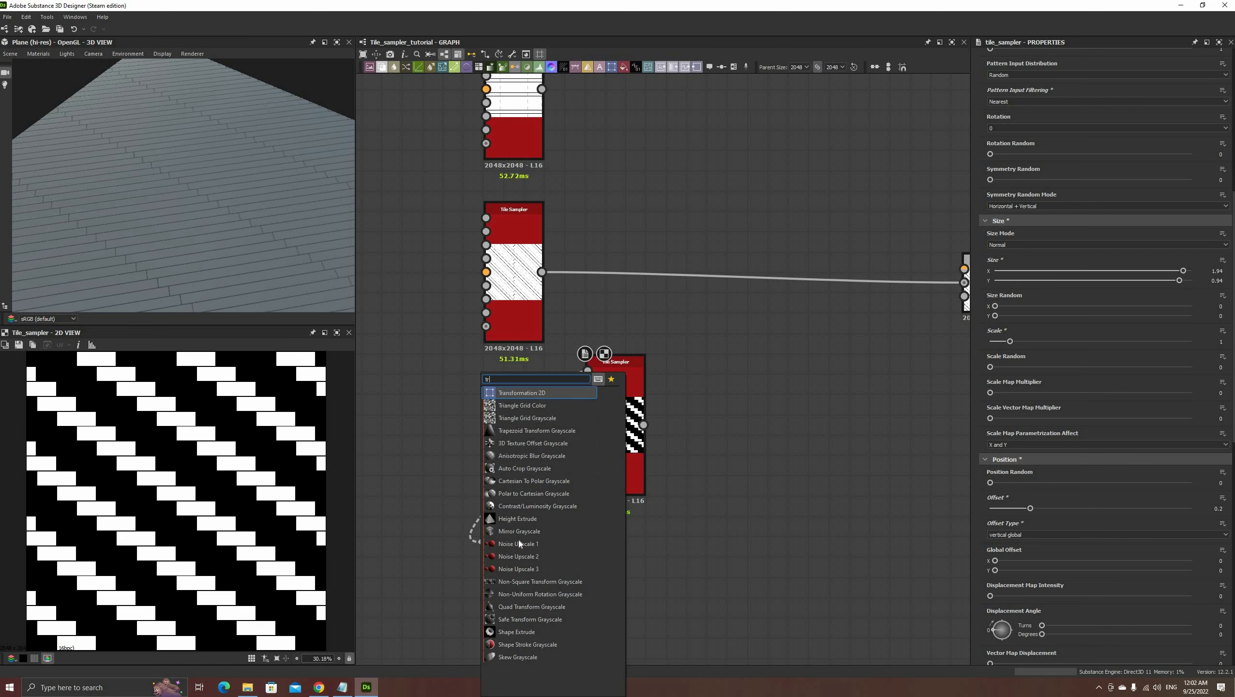
pyautogui.press('Return')
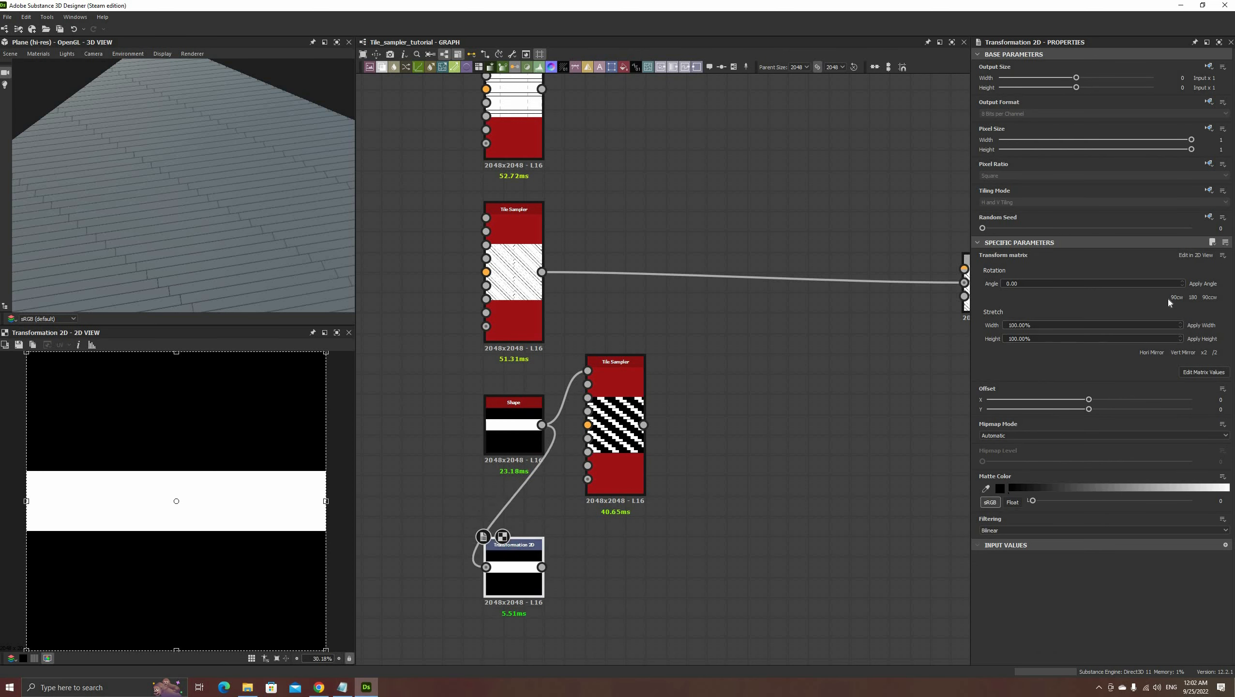
pyautogui.click(1176, 297)
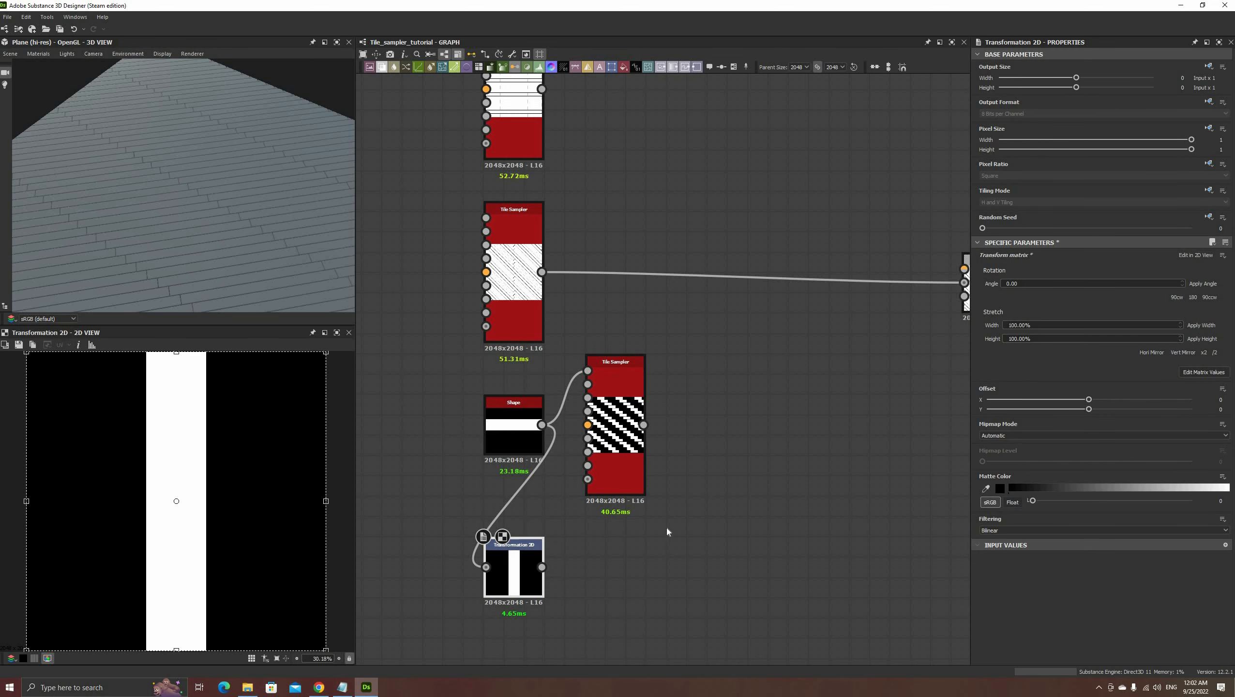
# - Duplicate the bar Tile Sampler, place the copy beside the Transformation 2D node and feed the rotated bar into its pattern input
pyautogui.click(628, 465)
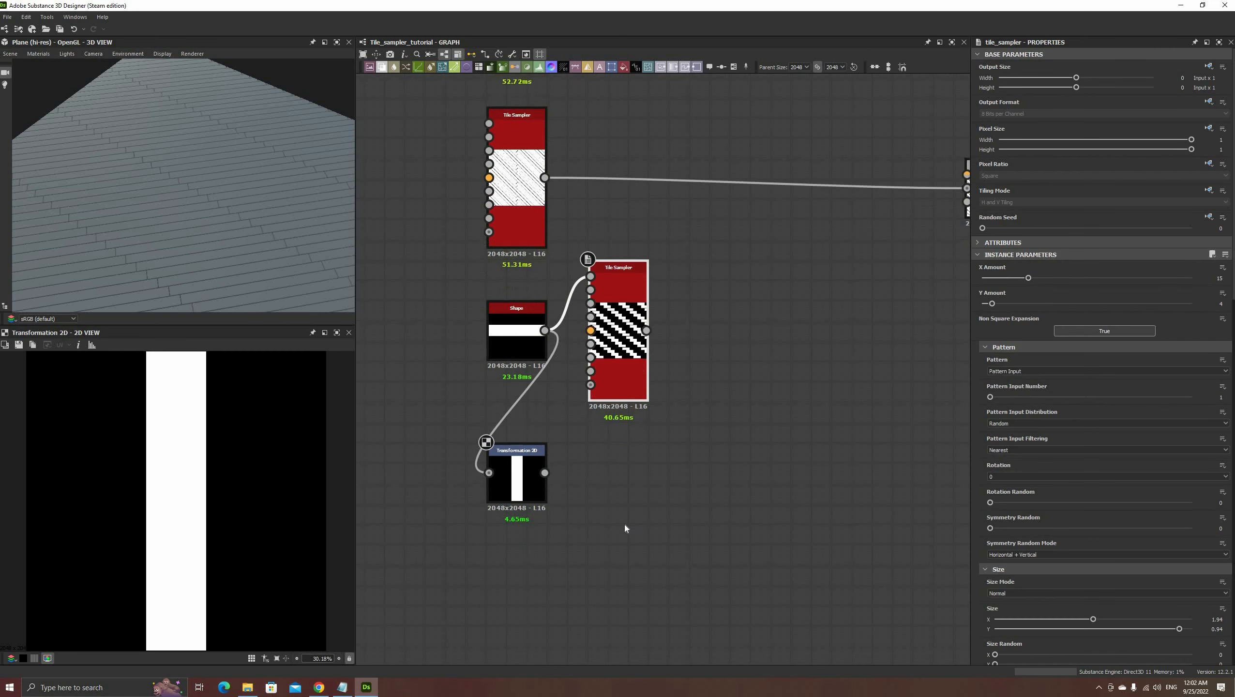
pyautogui.hotkey('ctrl', 'd')
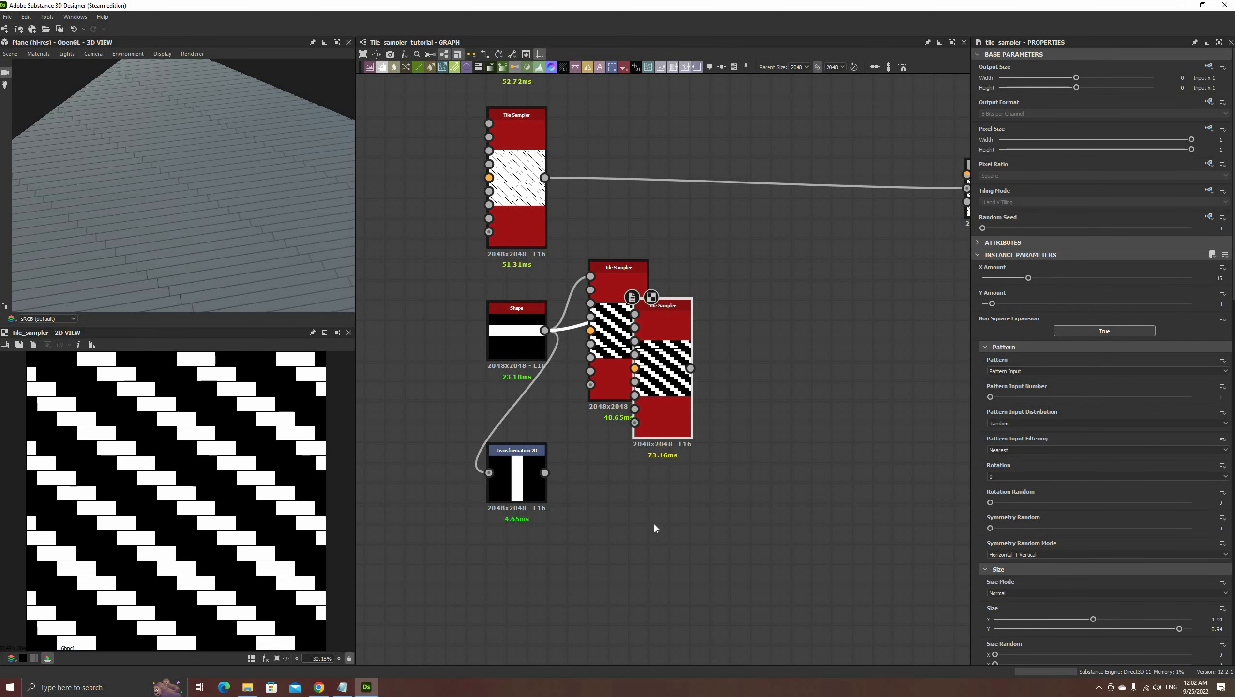
pyautogui.moveTo(625, 549); pyautogui.dragTo(617, 548)
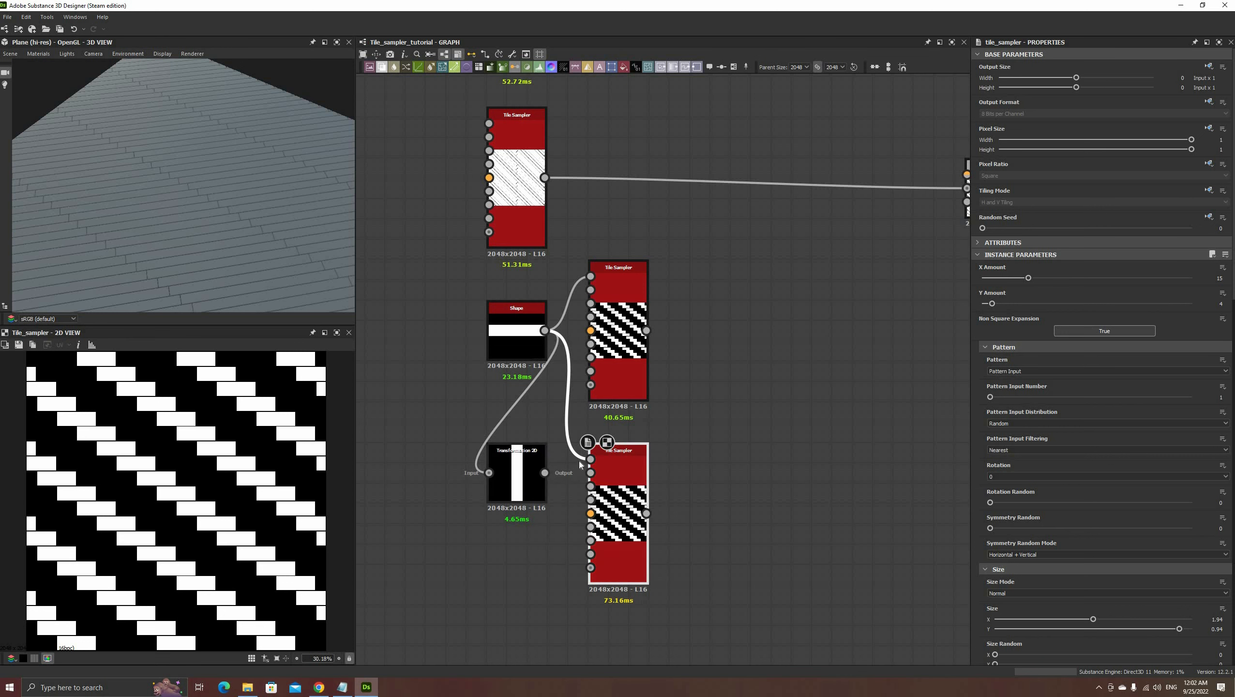
pyautogui.moveTo(545, 473); pyautogui.dragTo(598, 472)
pyautogui.moveTo(623, 519); pyautogui.dragTo(623, 521)
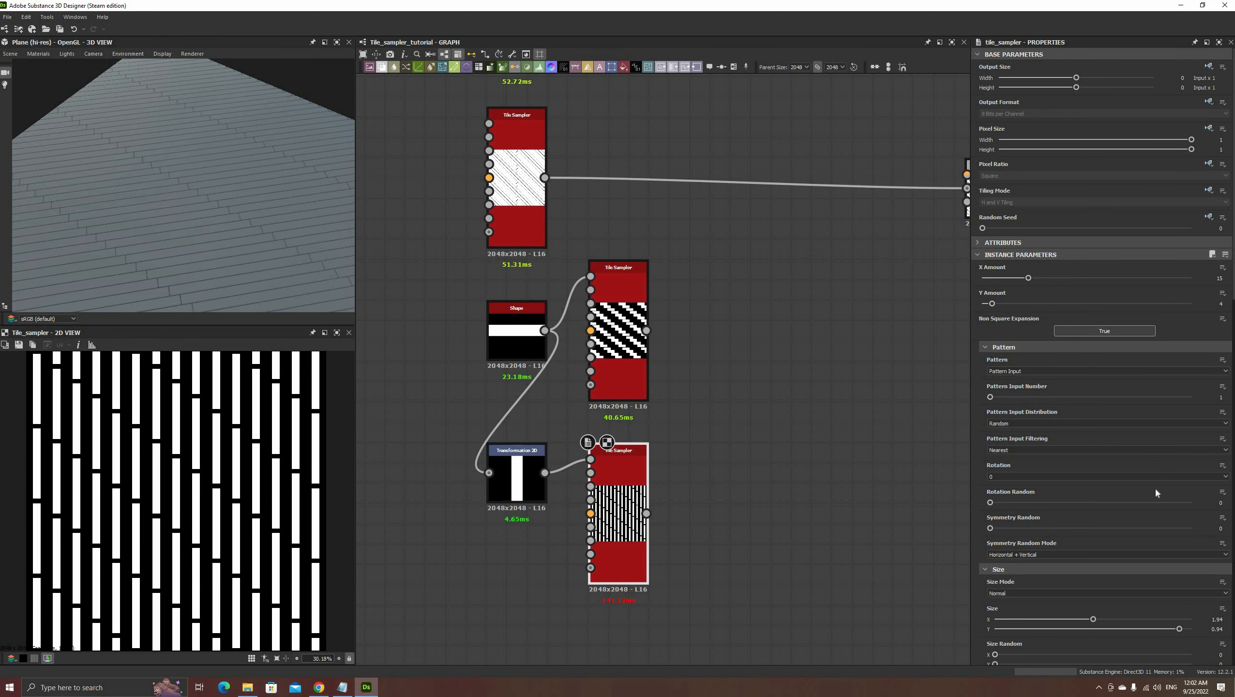
# - Set the duplicated Tile Sampler's Size X to 4.75 so the vertical bars nearly touch
pyautogui.scroll(-3, 1156, 490)
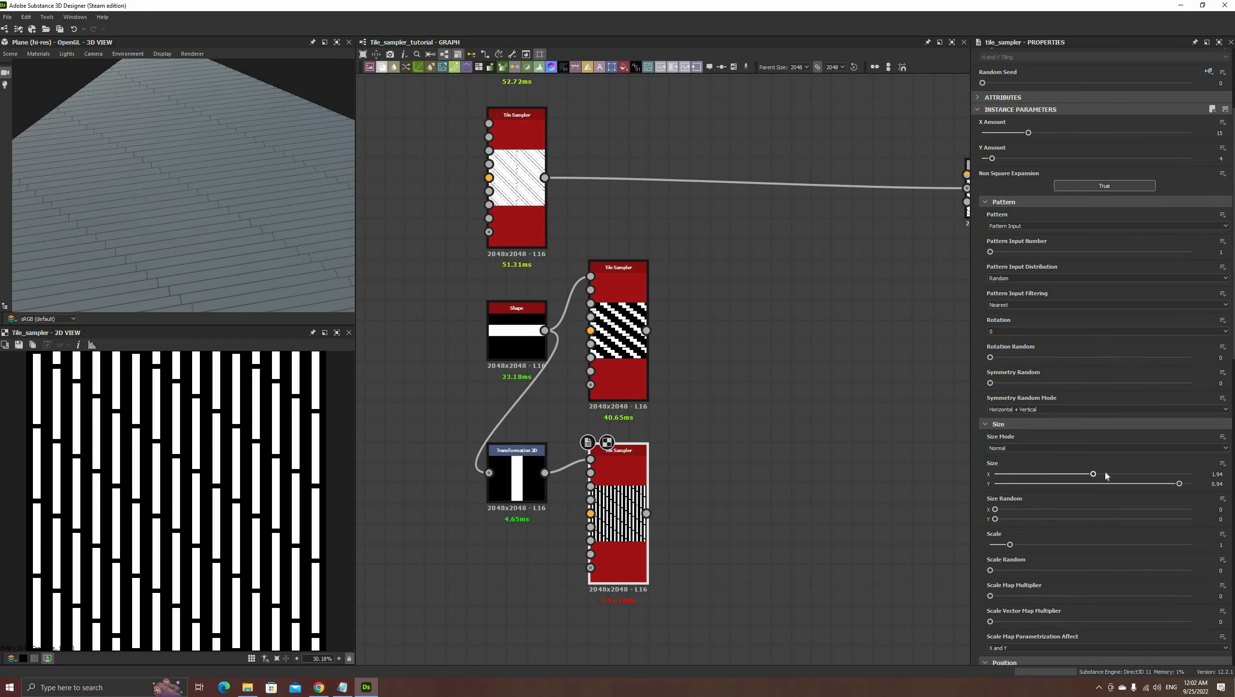
pyautogui.moveTo(1105, 472); pyautogui.dragTo(1192, 474)
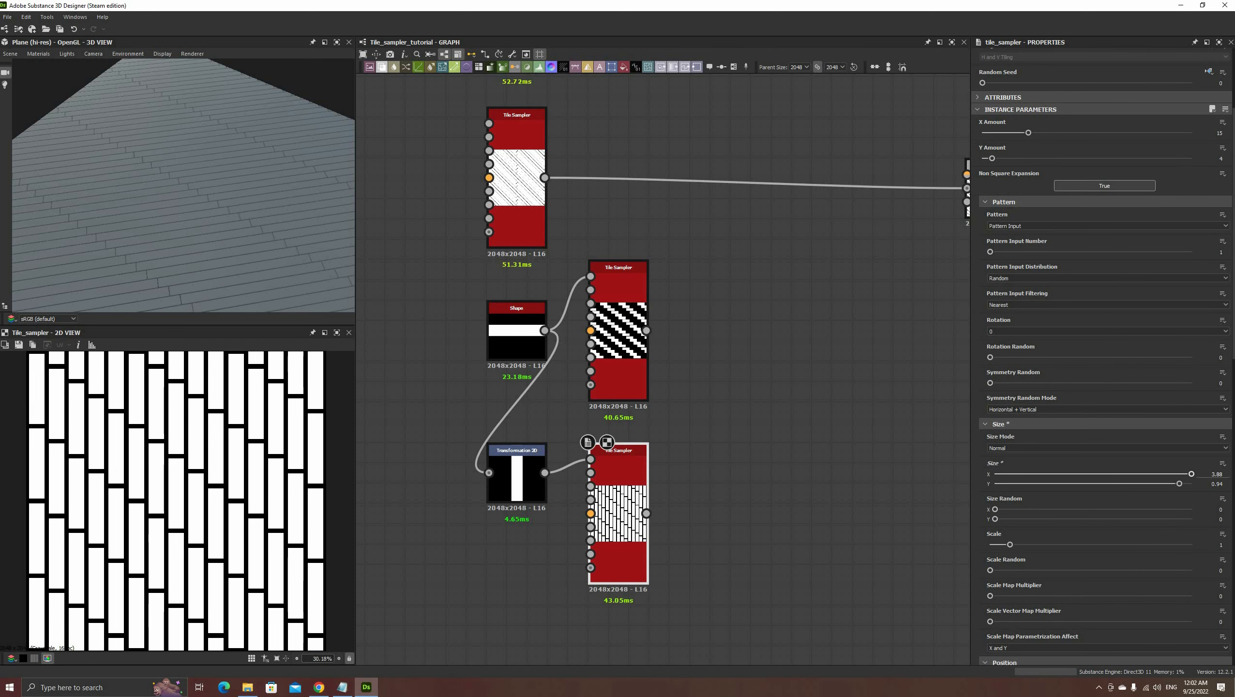
pyautogui.moveTo(1094, 474); pyautogui.dragTo(1113, 474)
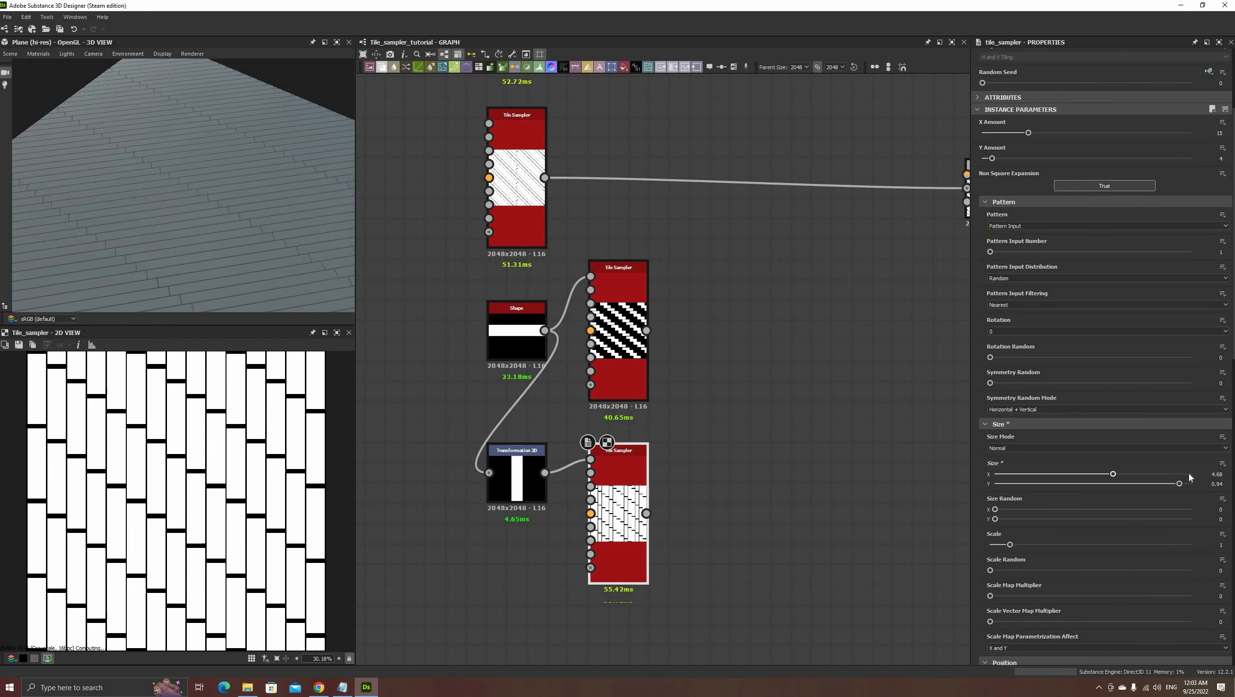
pyautogui.scroll(7, 1213, 474)
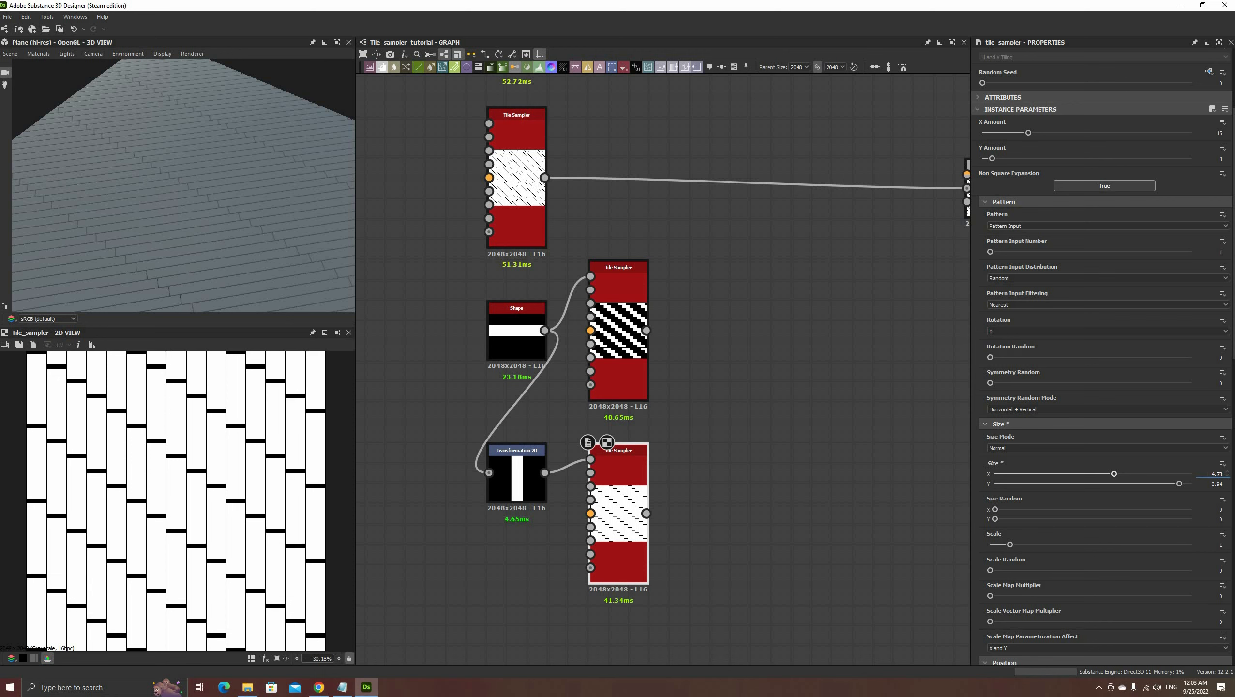
pyautogui.scroll(1, 284, 455)
pyautogui.scroll(6, 302, 448)
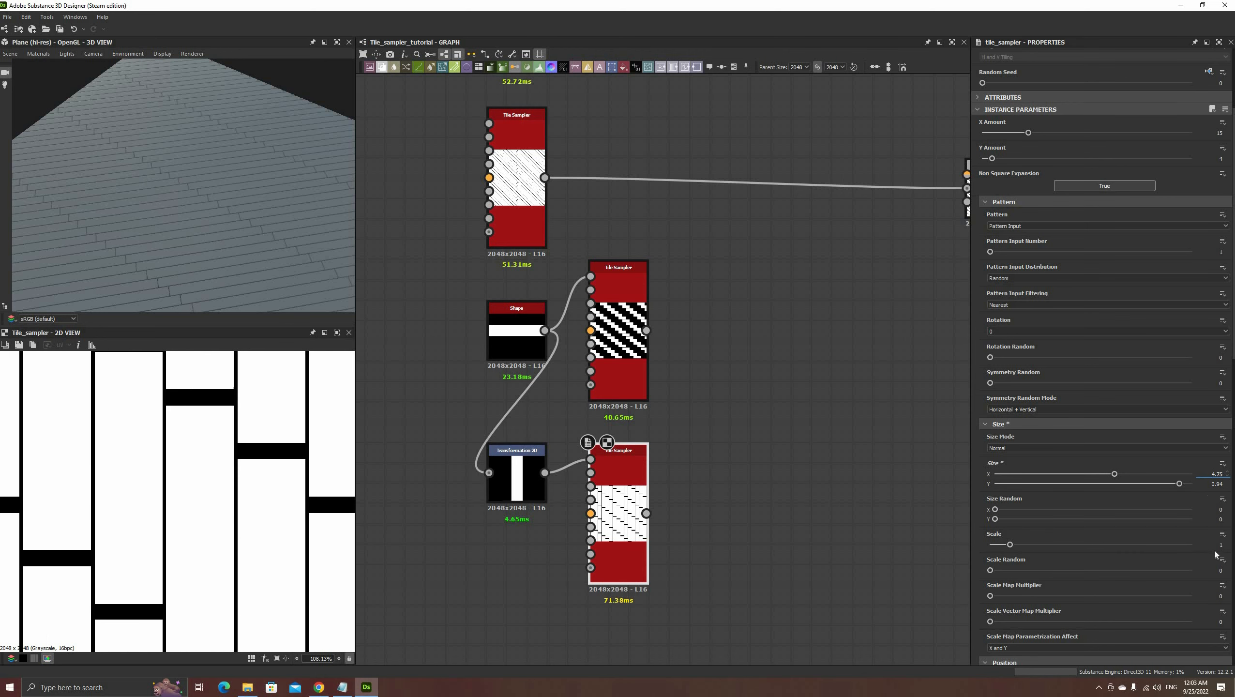
# - Shorten the vertical bars by setting the duplicated Tile Sampler's Size Y to 0.58
pyautogui.scroll(-7, 1215, 484)
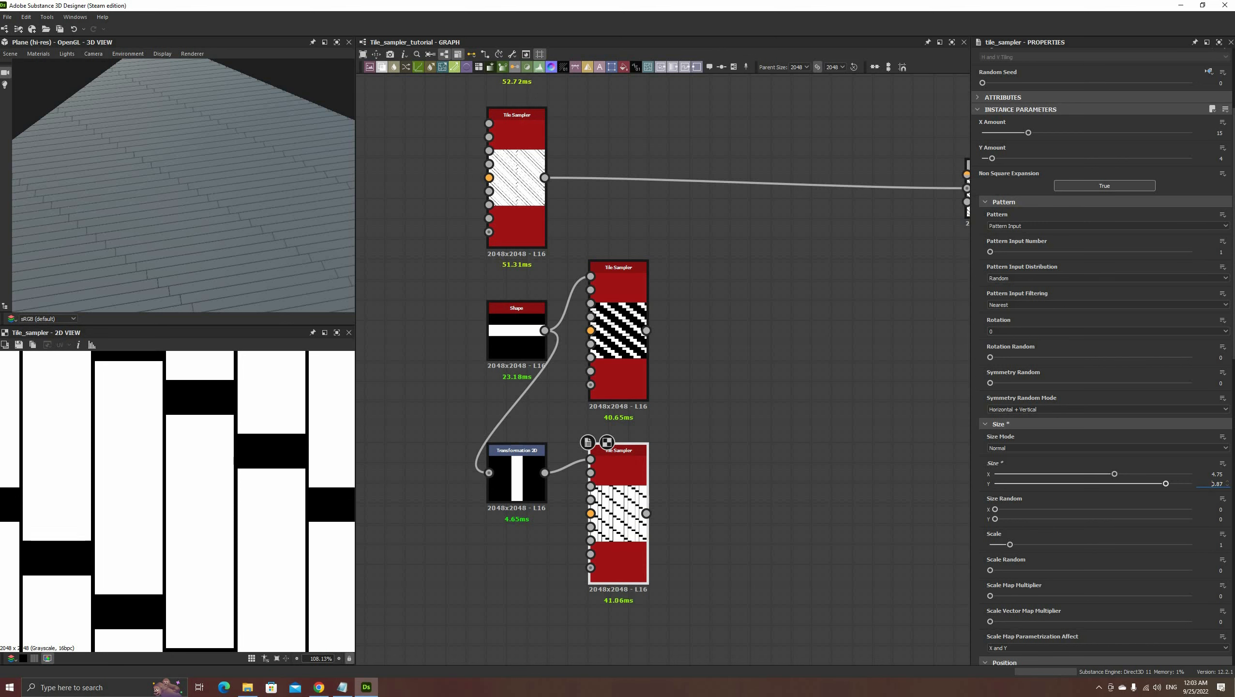
pyautogui.scroll(-20, 1213, 483)
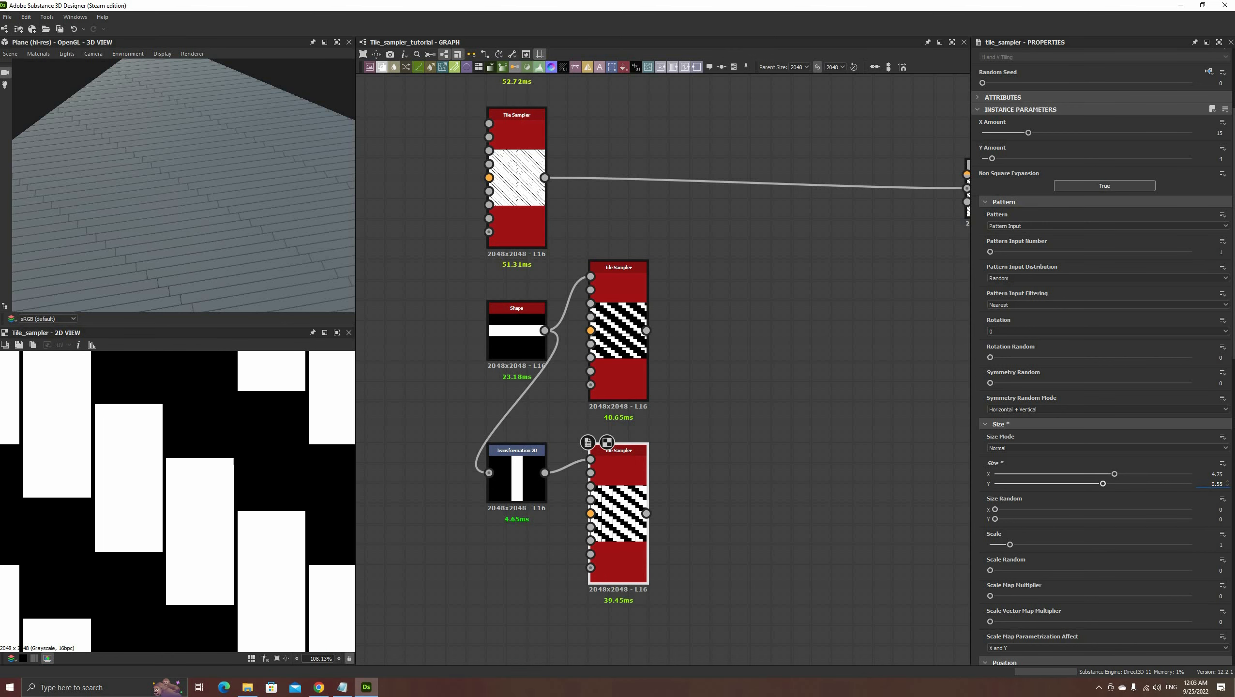
pyautogui.scroll(3, 1215, 483)
pyautogui.scroll(-7, 184, 578)
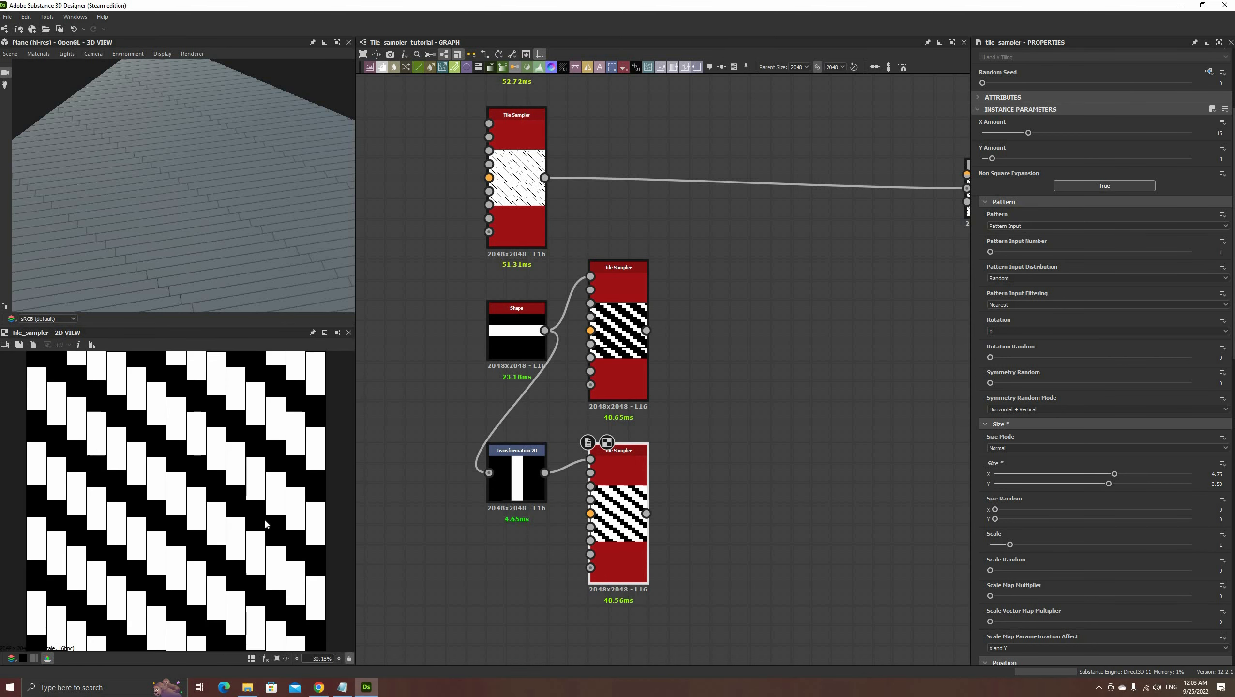
pyautogui.scroll(4, 266, 524)
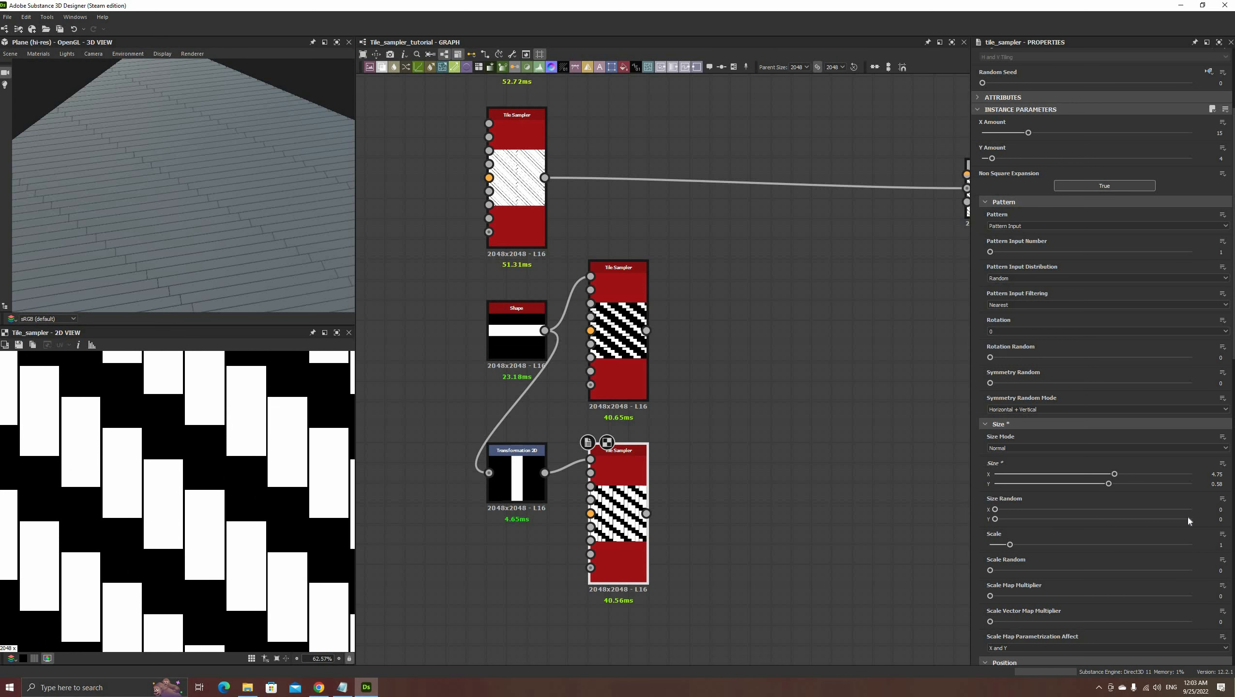
pyautogui.scroll(-8, 1186, 537)
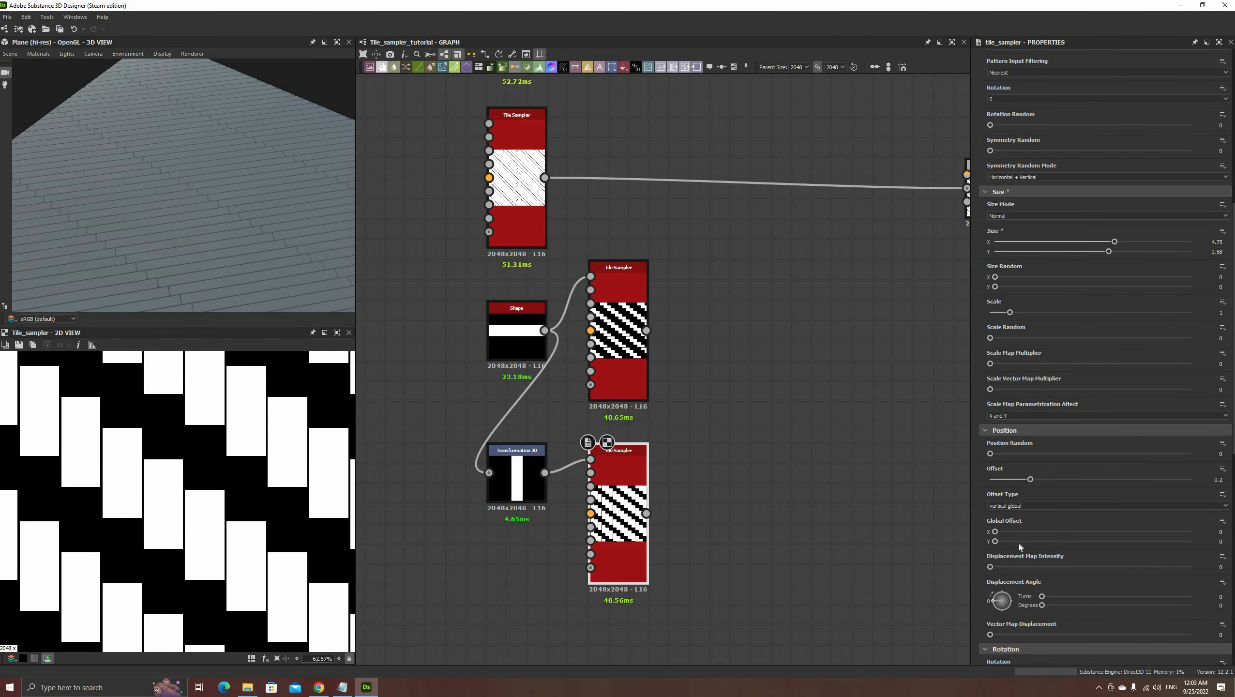
# - Blend the horizontal bars as foreground over the vertical bars as background, using the Add (Linear Dodge) blending mode
pyautogui.moveTo(644, 331); pyautogui.dragTo(731, 384)
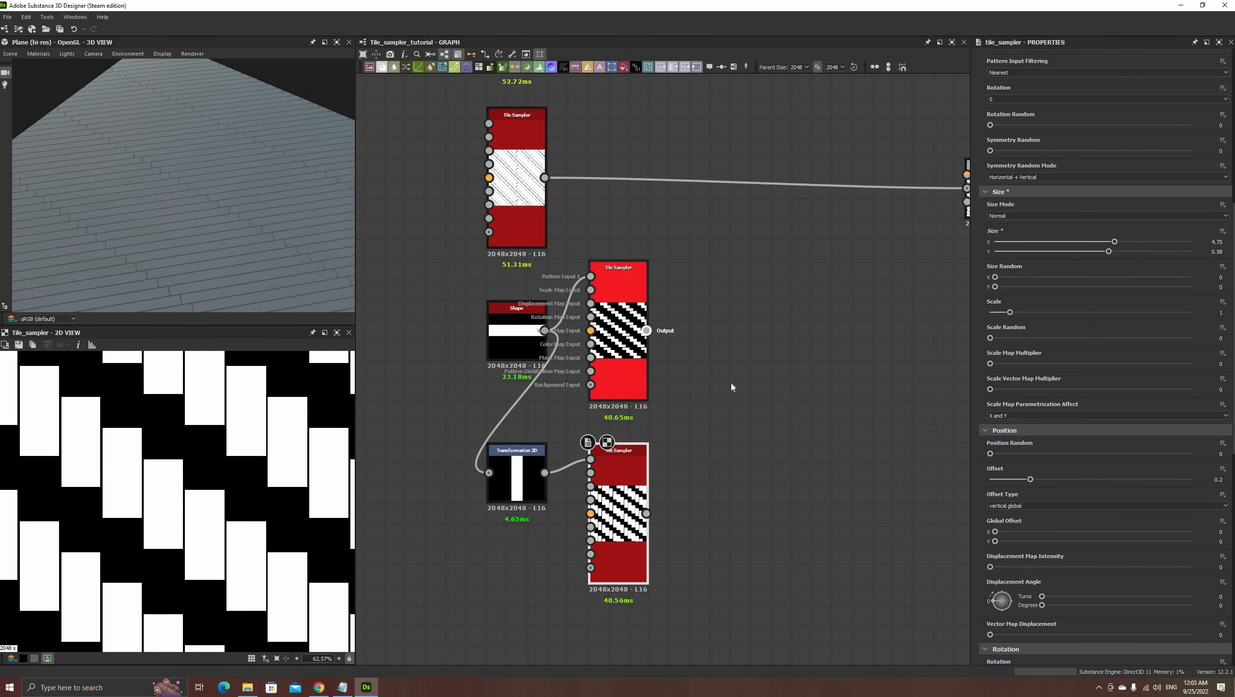
pyautogui.moveTo(646, 514); pyautogui.dragTo(704, 456)
pyautogui.click(743, 406)
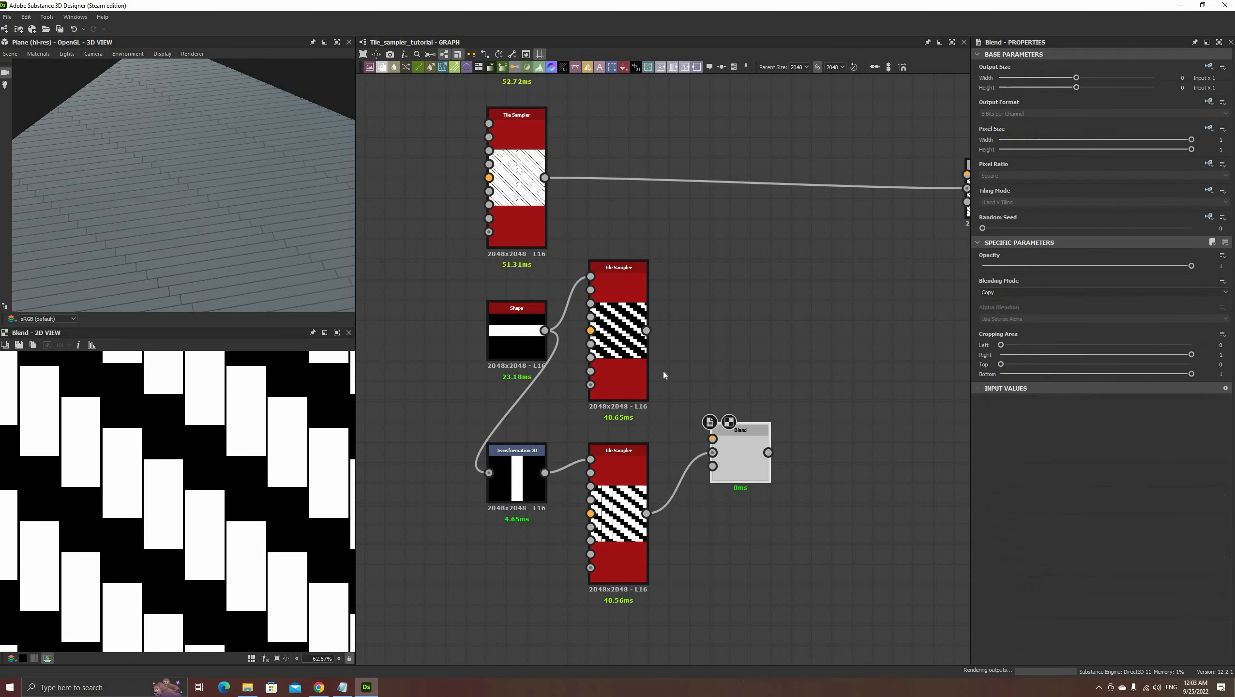
pyautogui.moveTo(646, 332); pyautogui.dragTo(713, 439)
pyautogui.click(1006, 292)
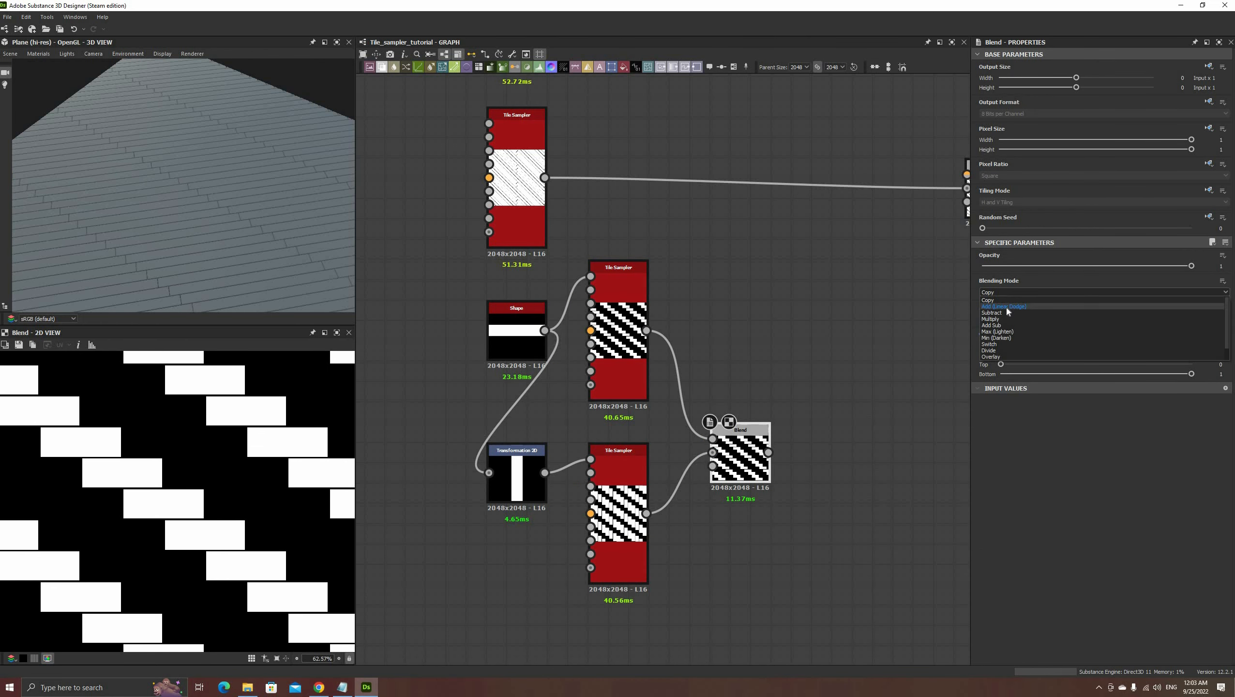
pyautogui.click(1007, 306)
# - Set the vertical bar Tile Sampler's Global Offset to X 0.5 and Y 0.6 to interlock the bars
pyautogui.click(618, 466)
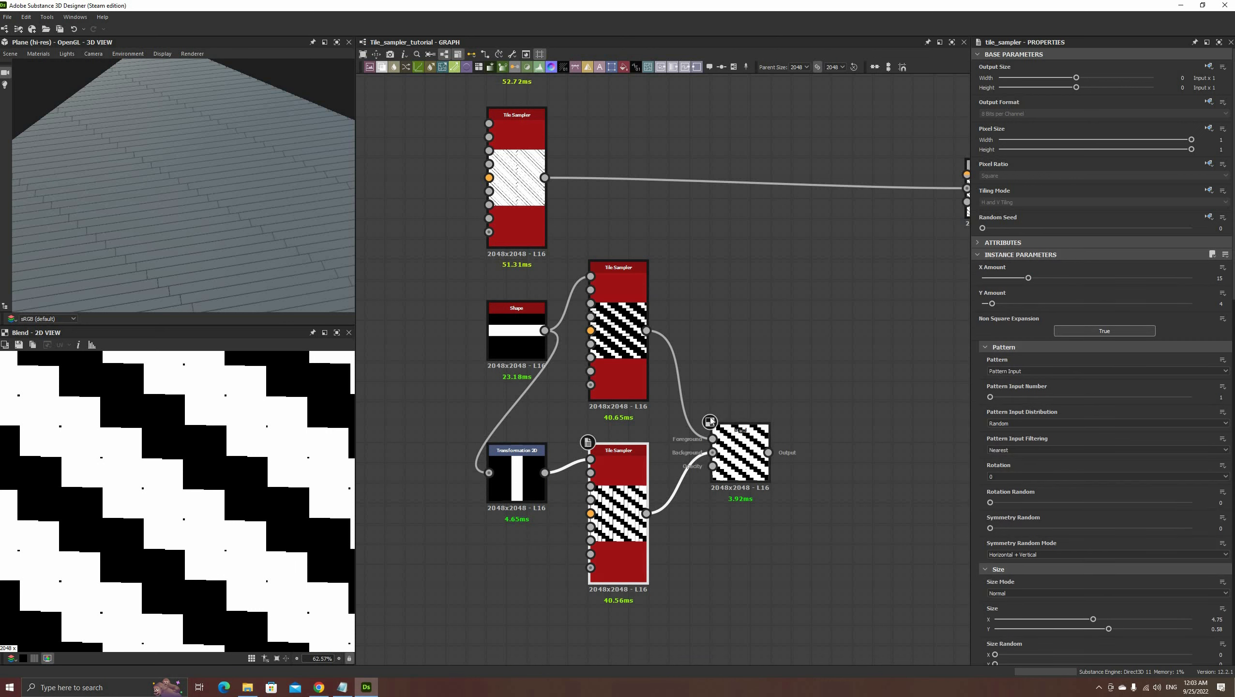
pyautogui.scroll(-7, 1096, 540)
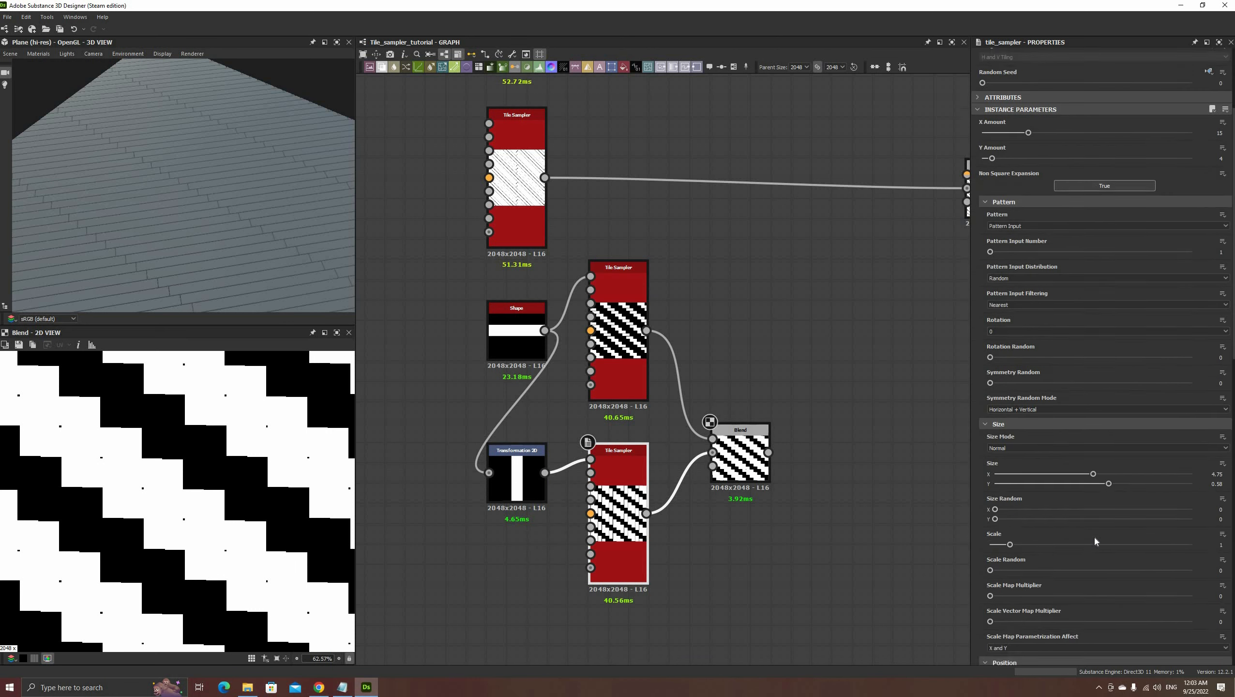
pyautogui.moveTo(995, 504); pyautogui.dragTo(1093, 507)
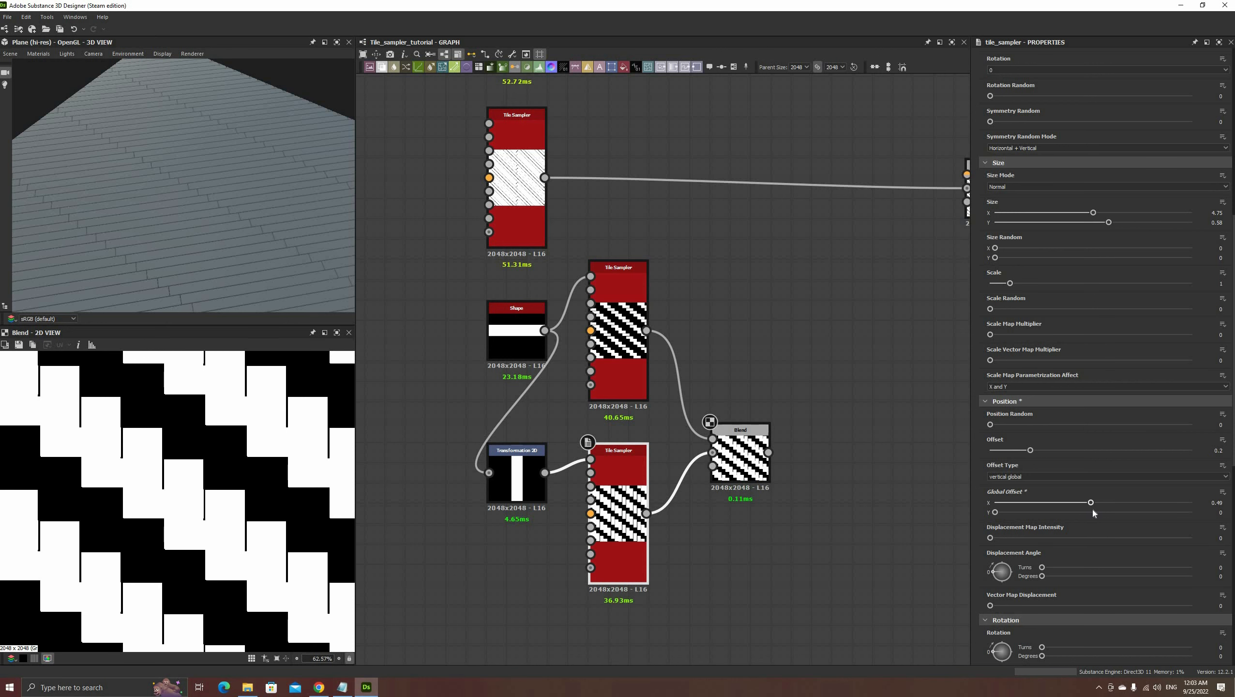
pyautogui.moveTo(998, 512); pyautogui.dragTo(1113, 518)
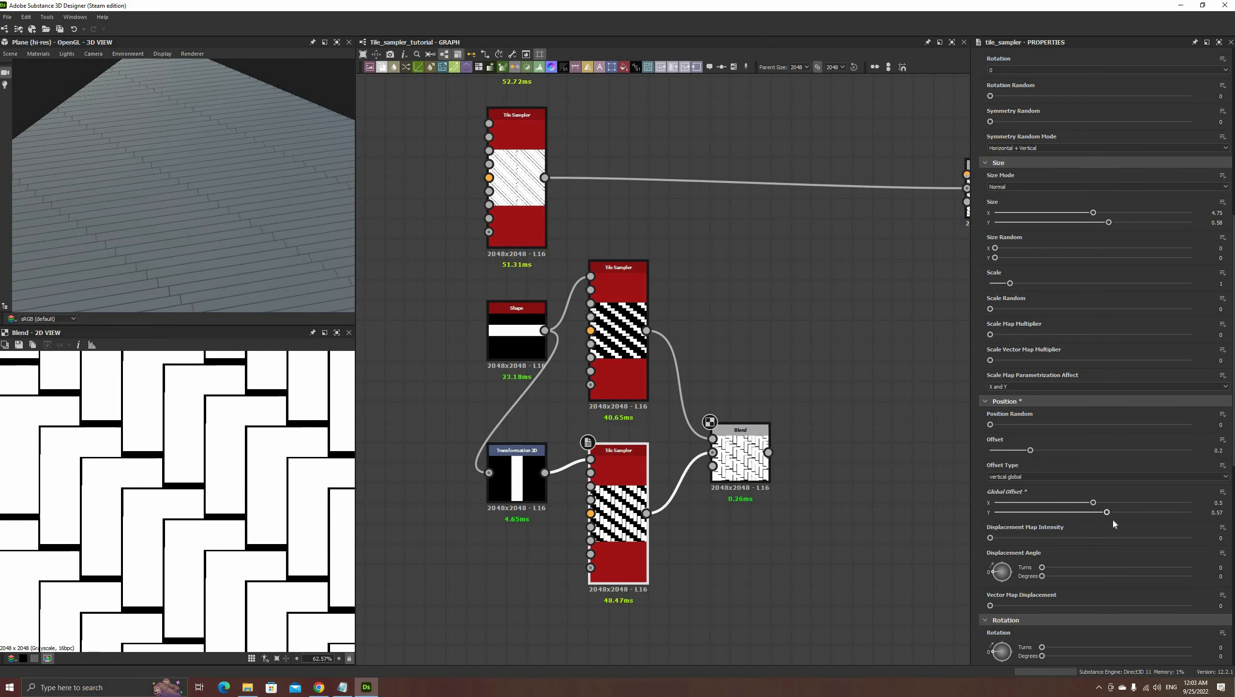
pyautogui.scroll(5, 240, 530)
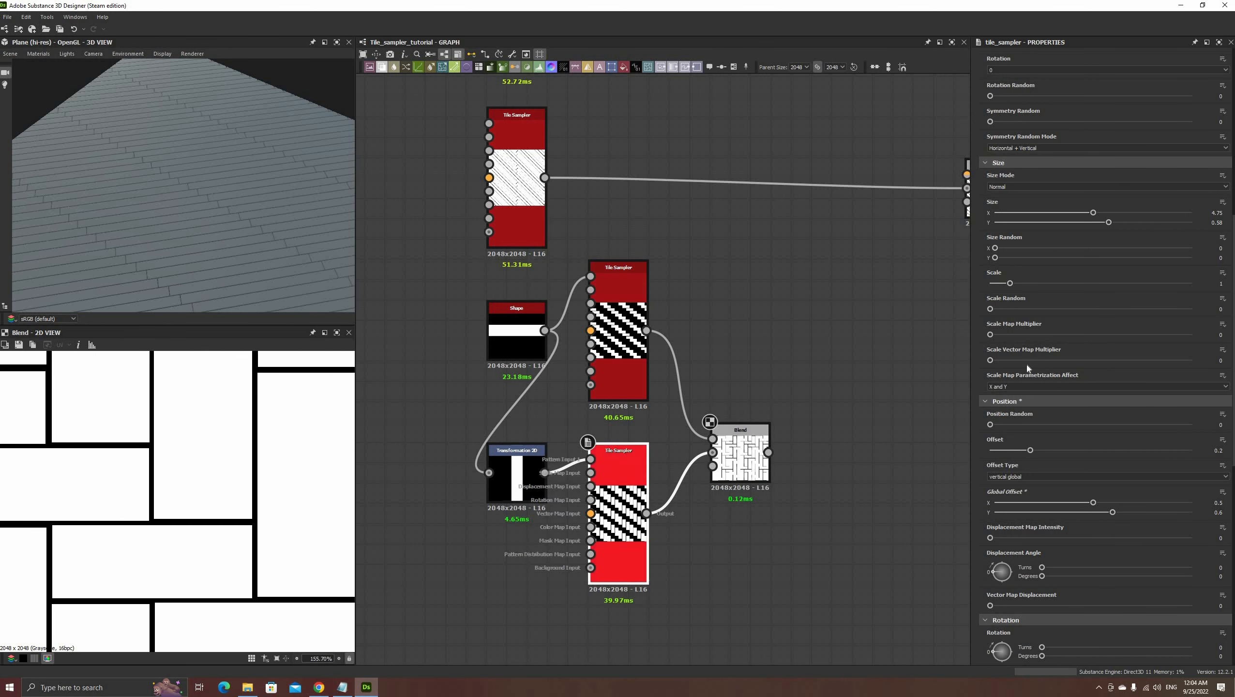
# - Fine-tune the vertical bars' Size Y to 0.585 to even out the gaps in the herringbone pattern
pyautogui.scroll(3, 1102, 366)
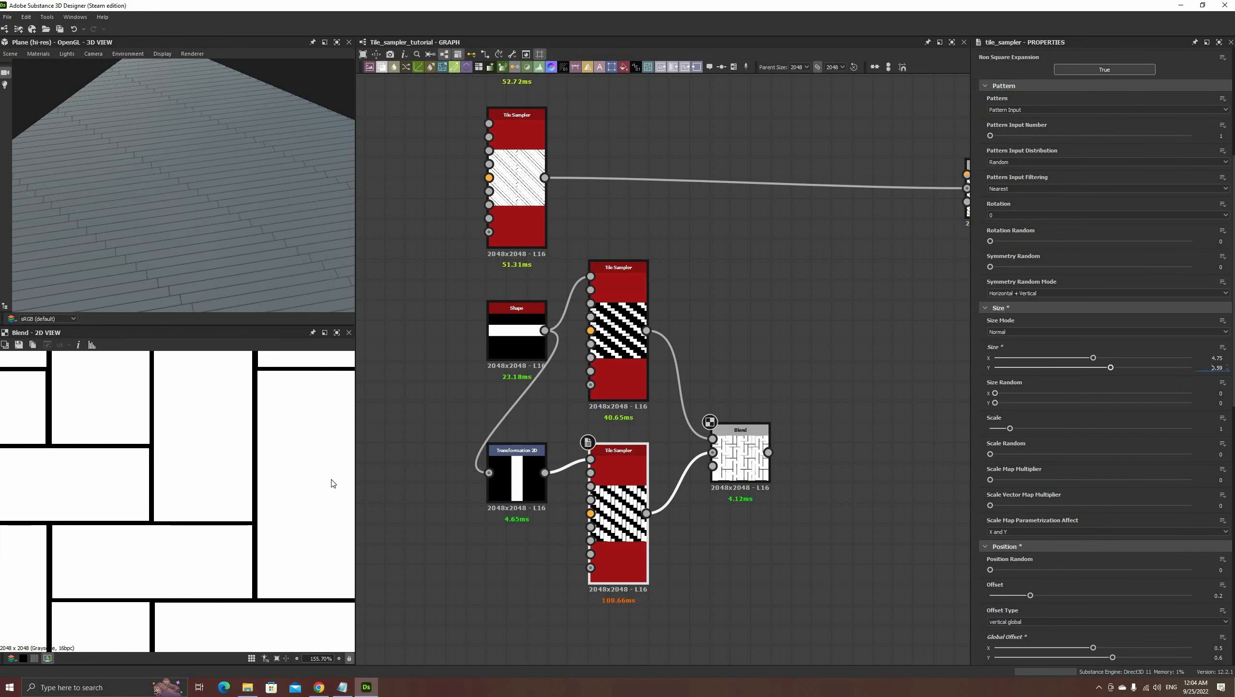
pyautogui.scroll(5, 158, 537)
pyautogui.scroll(-1, 1221, 367)
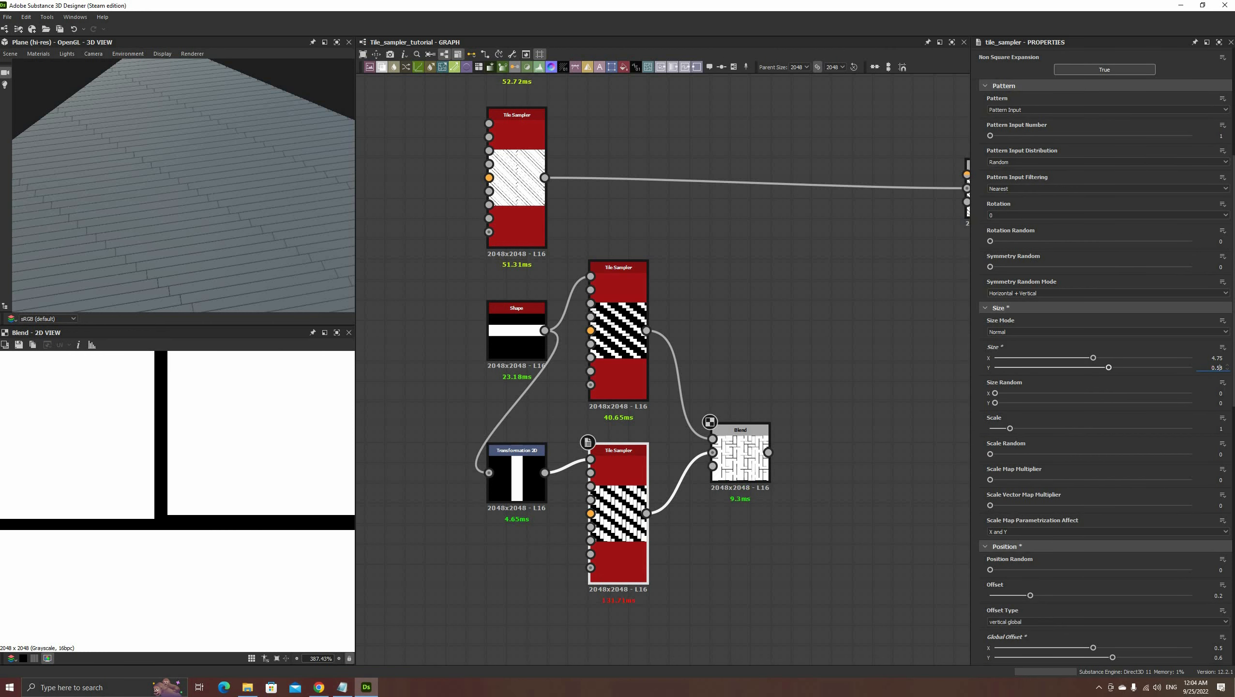
pyautogui.scroll(-1, 1216, 368)
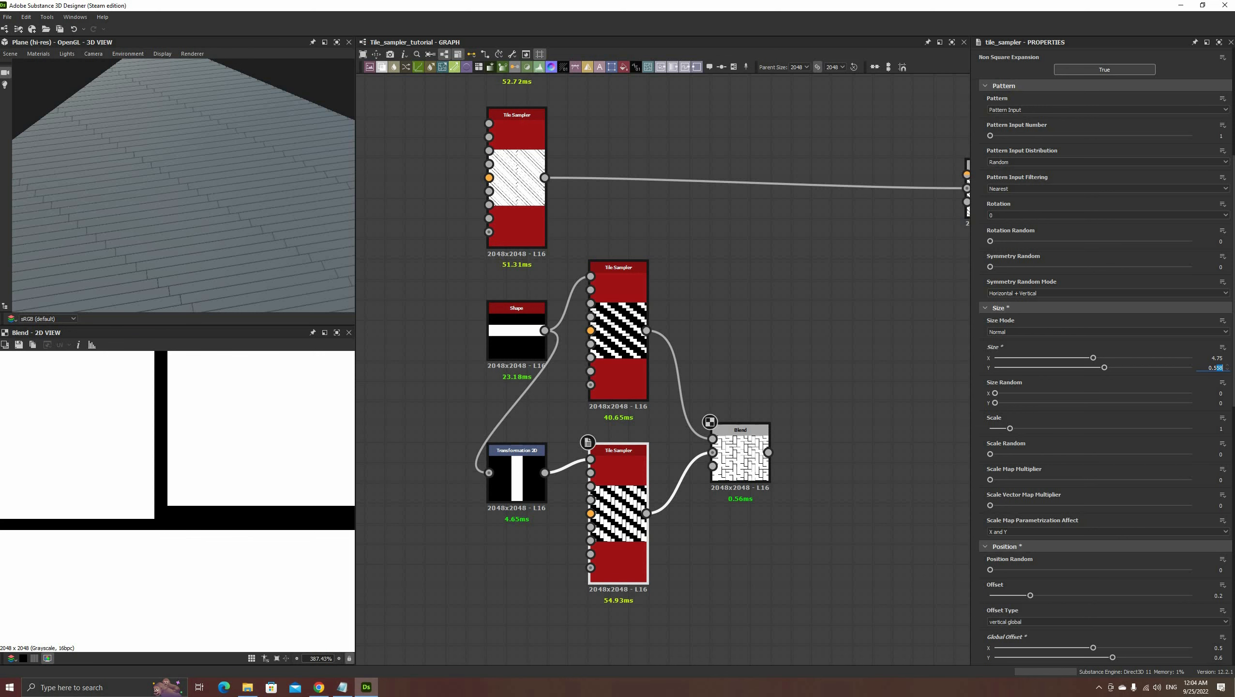
pyautogui.press('Return')
pyautogui.scroll(-10, 168, 524)
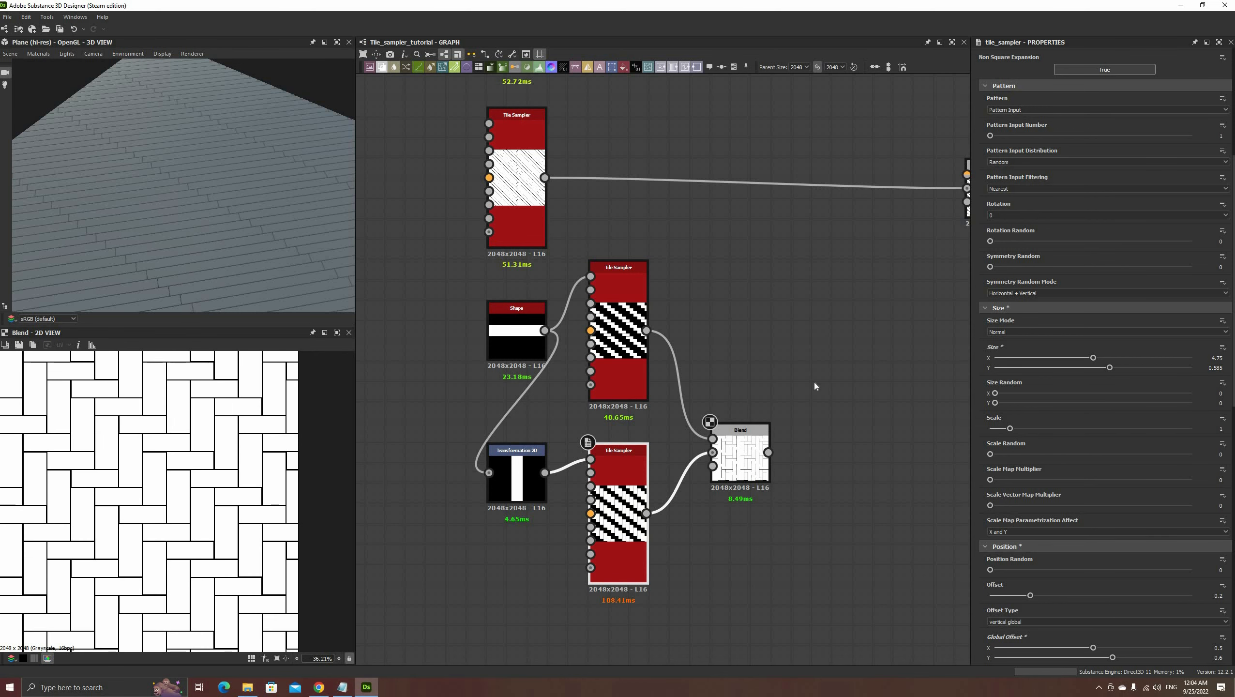
# - Connect the herringbone Blend output to the background input of the Blend node that feeds the material
pyautogui.moveTo(728, 453); pyautogui.dragTo(650, 524, button='middle')
pyautogui.moveTo(690, 523); pyautogui.dragTo(888, 259)
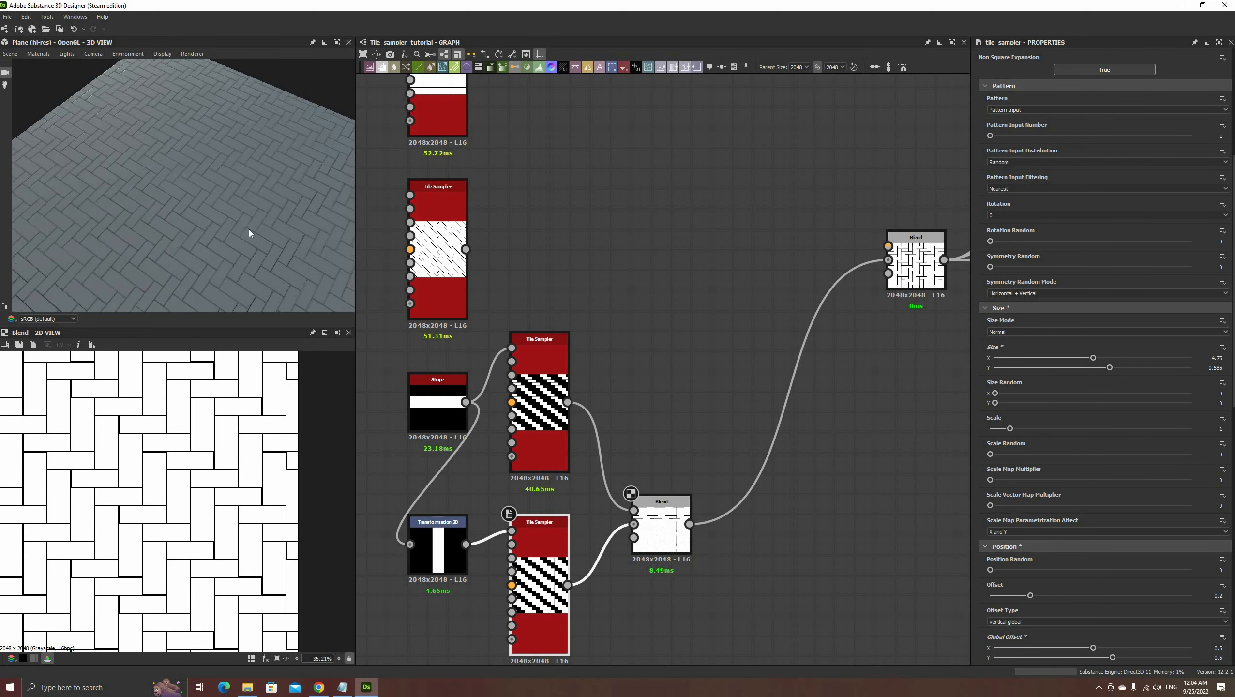
# - Inspect the herringbone floor in the 3D view and the three pattern node groups in the graph
pyautogui.scroll(-5, 239, 230)
pyautogui.moveTo(155, 225); pyautogui.dragTo(203, 258)
pyautogui.scroll(-2, 204, 258)
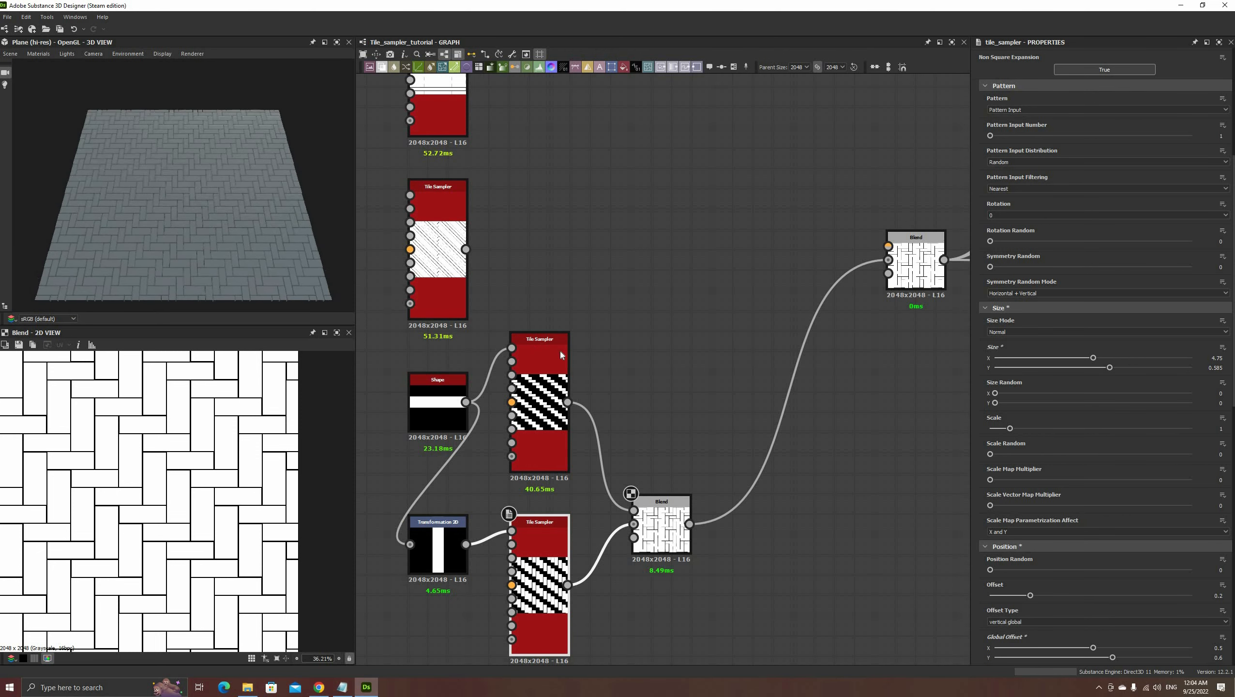
pyautogui.scroll(-3, 640, 400)
pyautogui.moveTo(641, 400)
pyautogui.mouseDown(button='middle')
pyautogui.moveTo(662, 352)
pyautogui.moveTo(647, 416)
pyautogui.mouseUp(button='middle')
pyautogui.moveTo(463, 127); pyautogui.dragTo(574, 269)
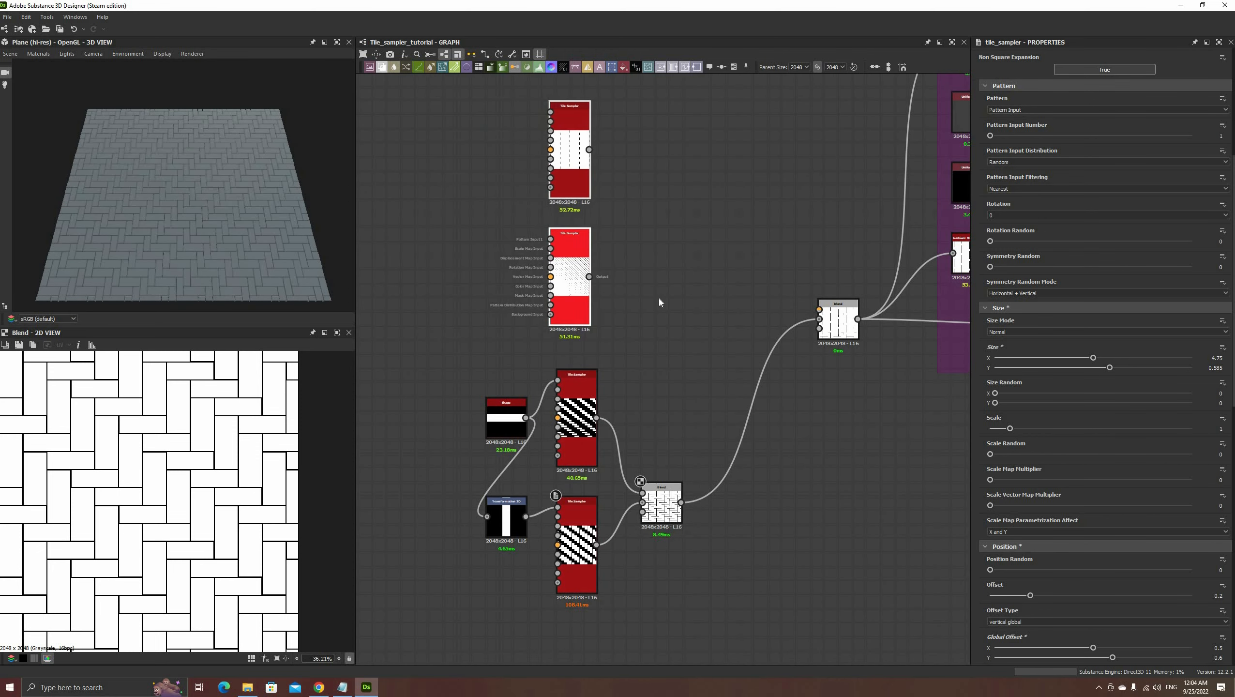
pyautogui.scroll(-2, 673, 315)
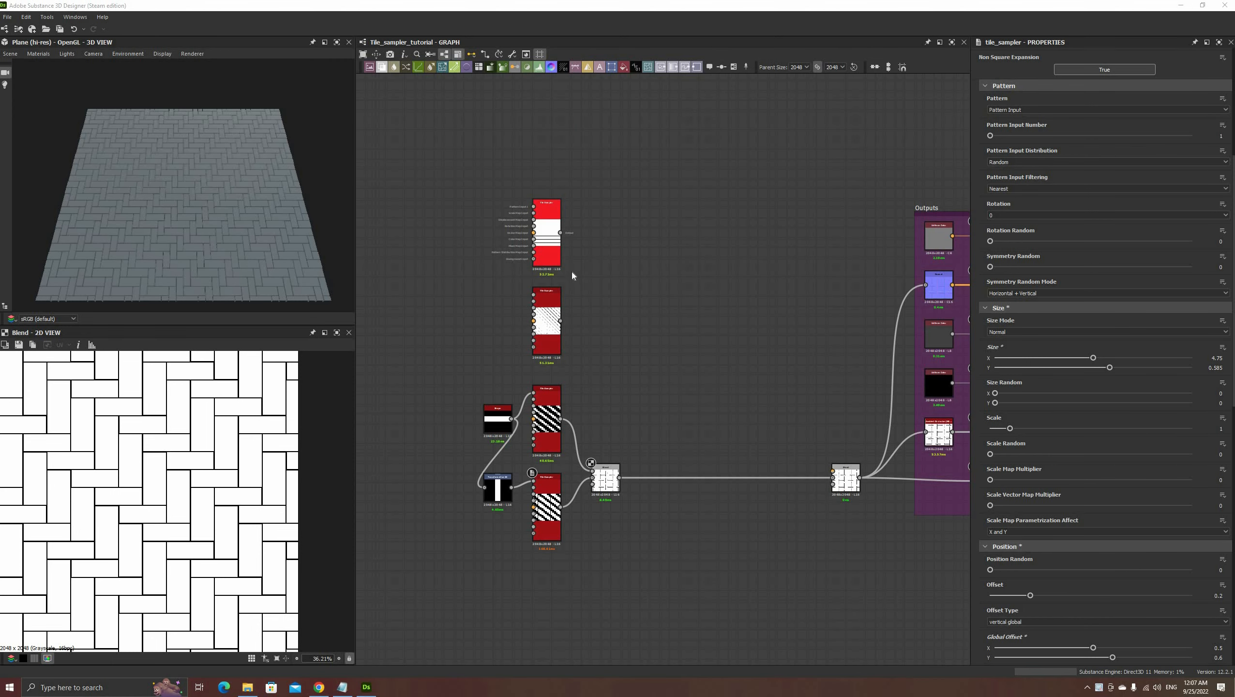
# - Add an Output node connected to the staggered-plank Tile Sampler
pyautogui.moveTo(628, 309); pyautogui.dragTo(628, 311, button='middle')
pyautogui.scroll(5, 645, 383)
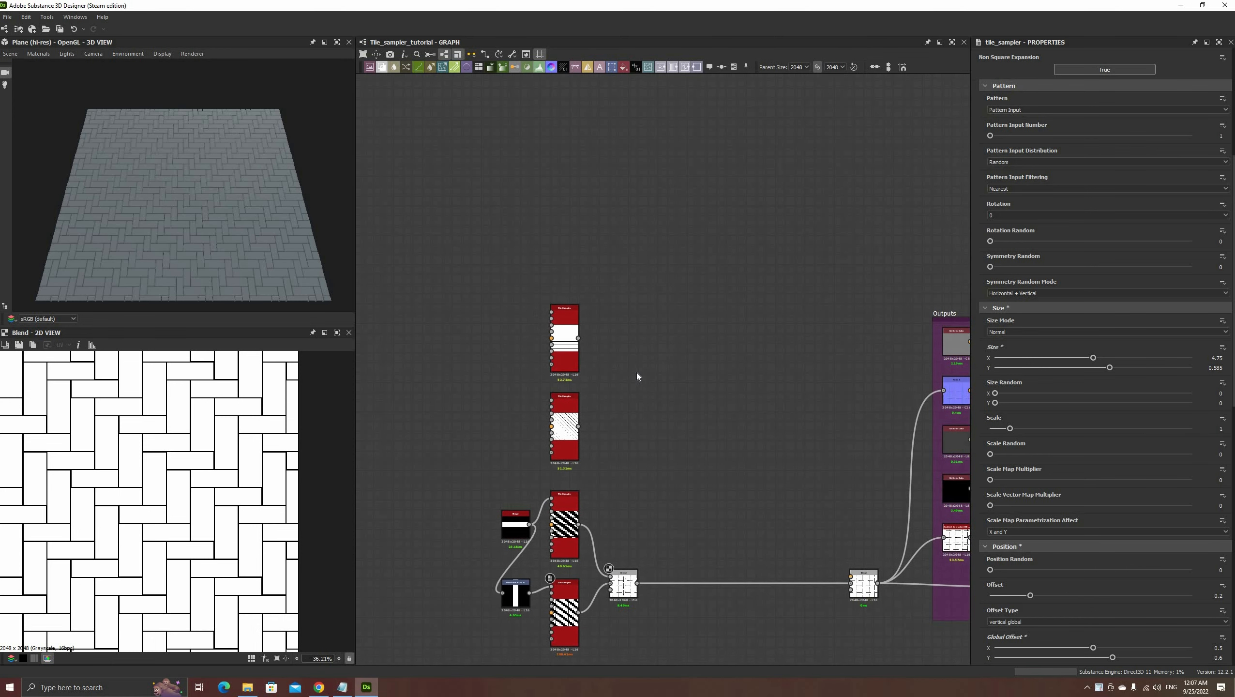
pyautogui.moveTo(554, 344); pyautogui.dragTo(626, 345)
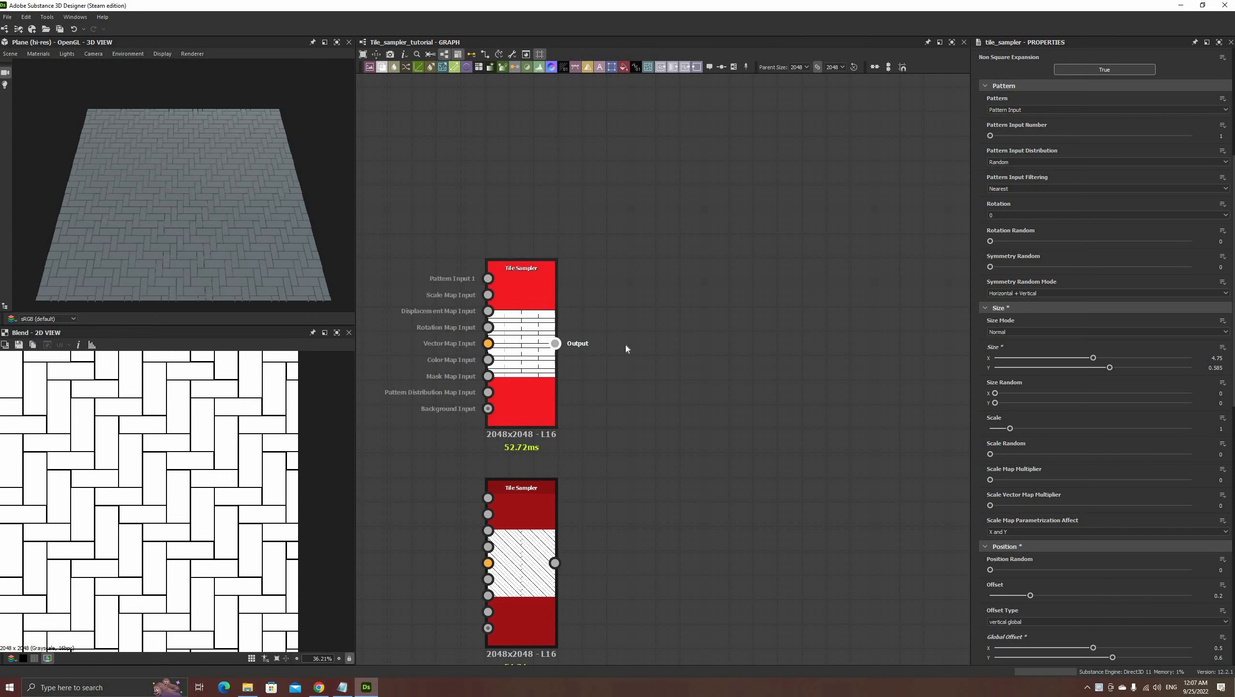
pyautogui.write('out')
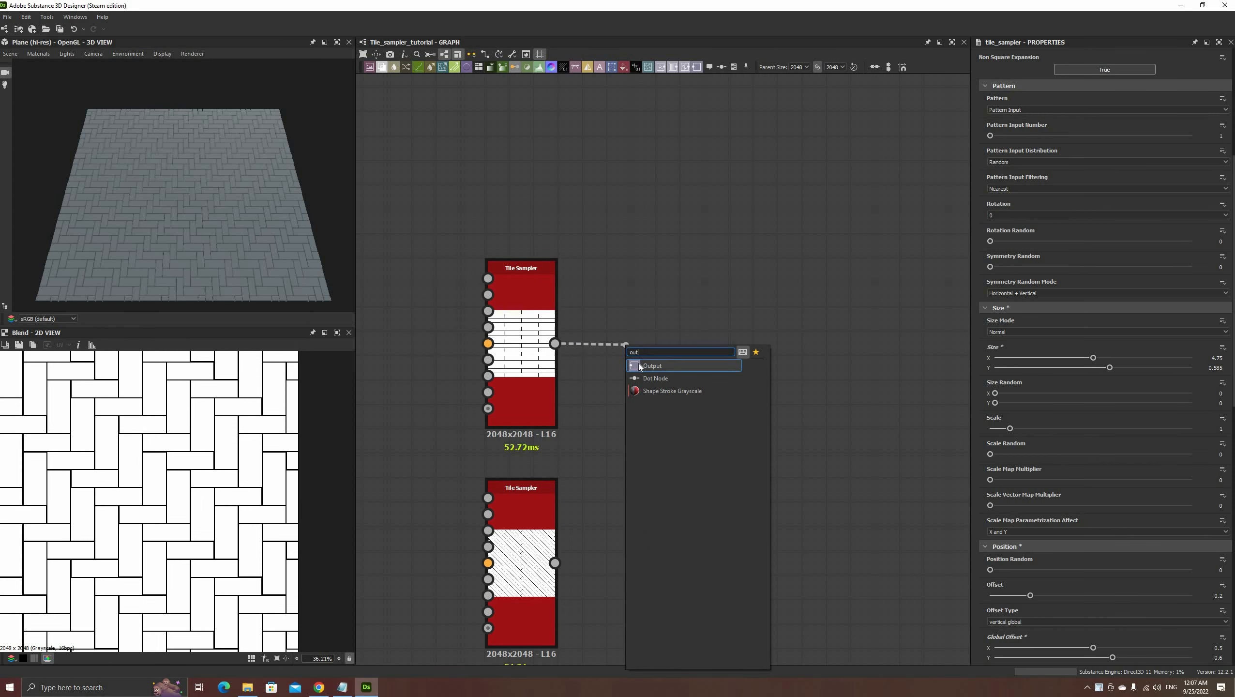
pyautogui.press('Return')
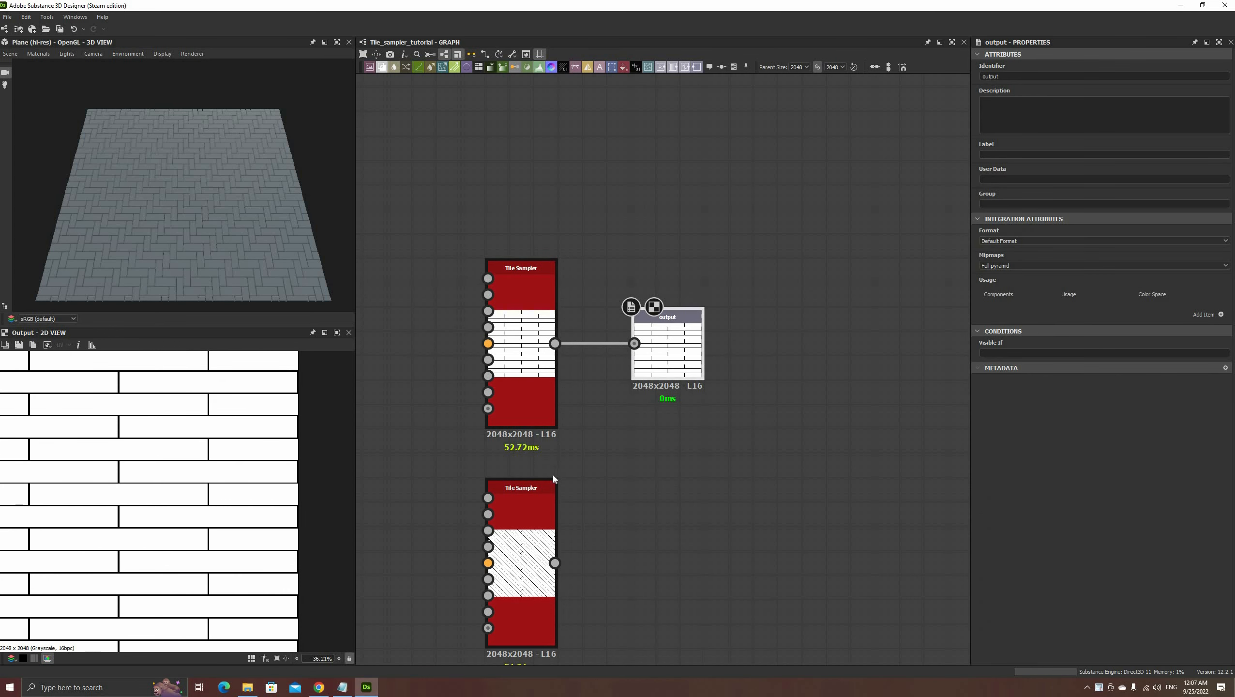
# - Add an Output node connected to the diagonal-plank Tile Sampler
pyautogui.moveTo(552, 473); pyautogui.dragTo(536, 402, button='middle')
pyautogui.moveTo(540, 491); pyautogui.dragTo(609, 492)
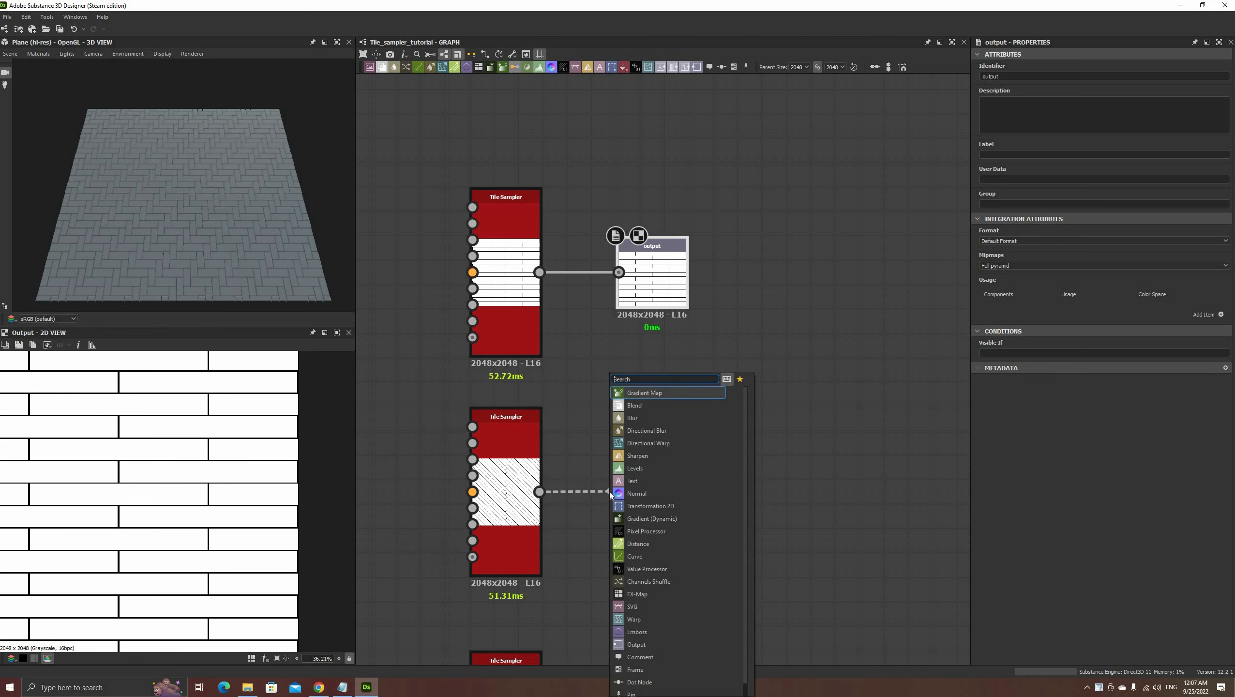
pyautogui.write('out')
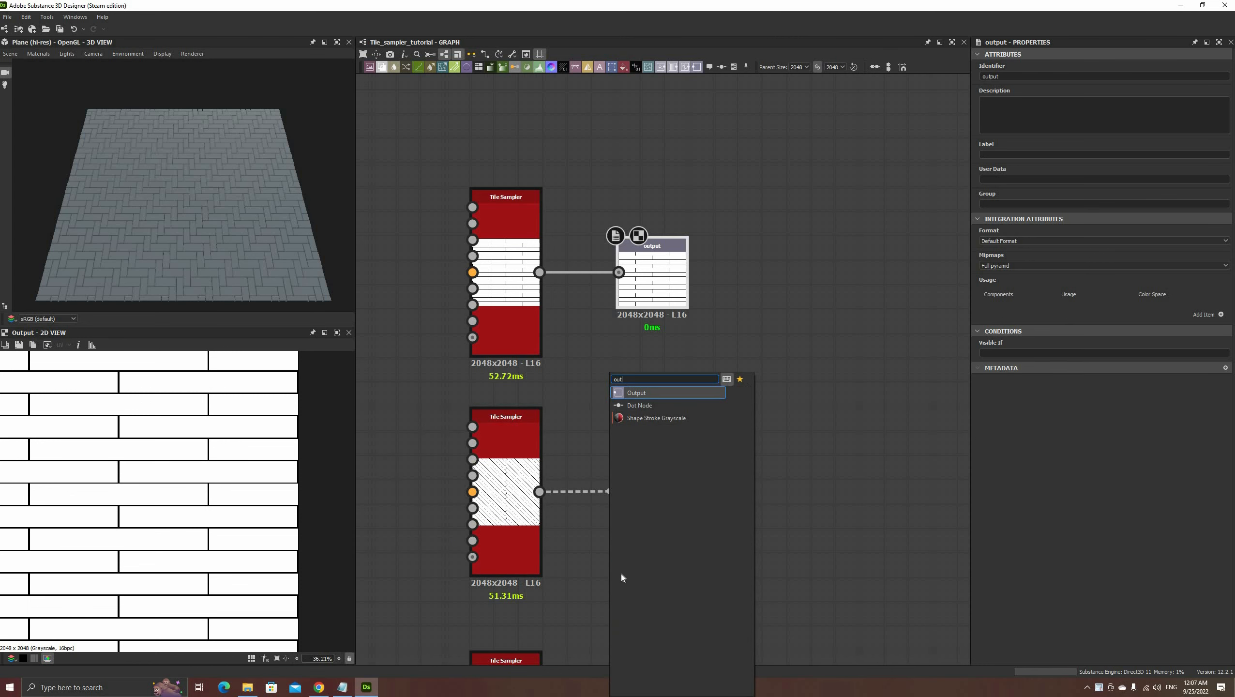
pyautogui.press('Return')
# - Add an Output node connected to the herringbone Blend node
pyautogui.moveTo(577, 673); pyautogui.dragTo(576, 499, button='middle')
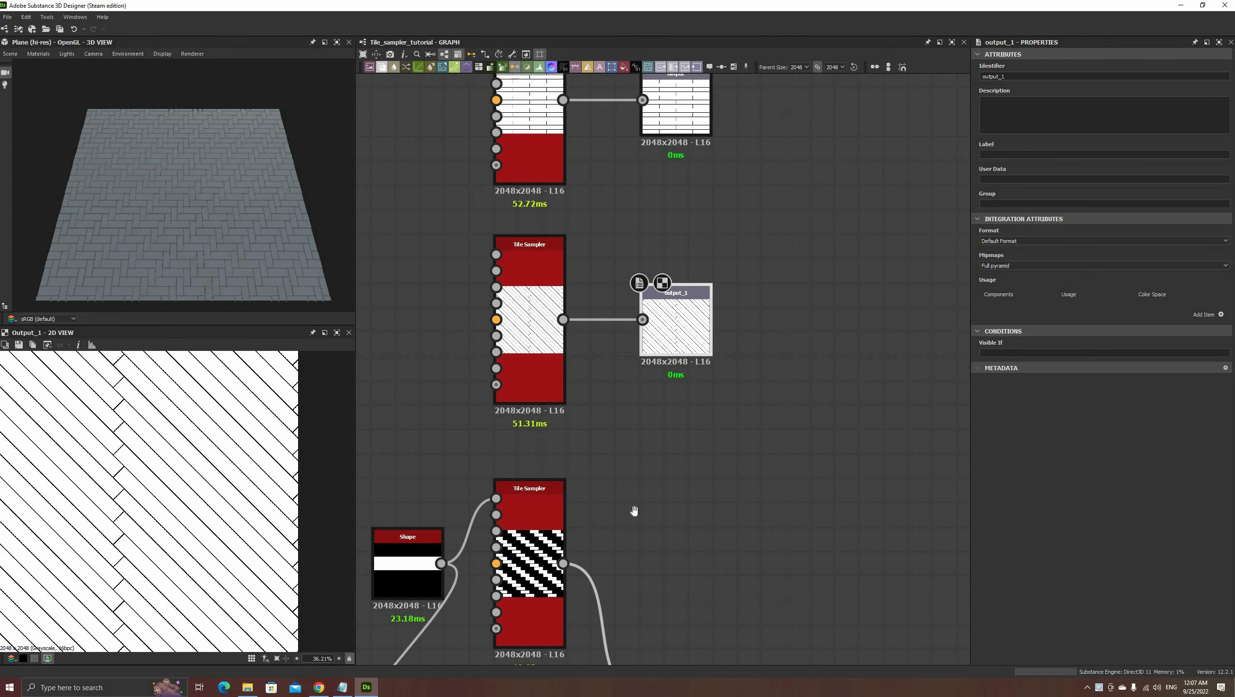
pyautogui.moveTo(587, 409); pyautogui.dragTo(526, 207, button='middle')
pyautogui.moveTo(647, 508); pyautogui.dragTo(716, 512)
pyautogui.write('out')
pyautogui.press('Return')
# - Create a new graph named Tile_pattern_1 from the staggered-plank Tile Sampler and its Output node
pyautogui.scroll(-1, 686, 442)
pyautogui.moveTo(413, 338); pyautogui.dragTo(496, 315, button='middle')
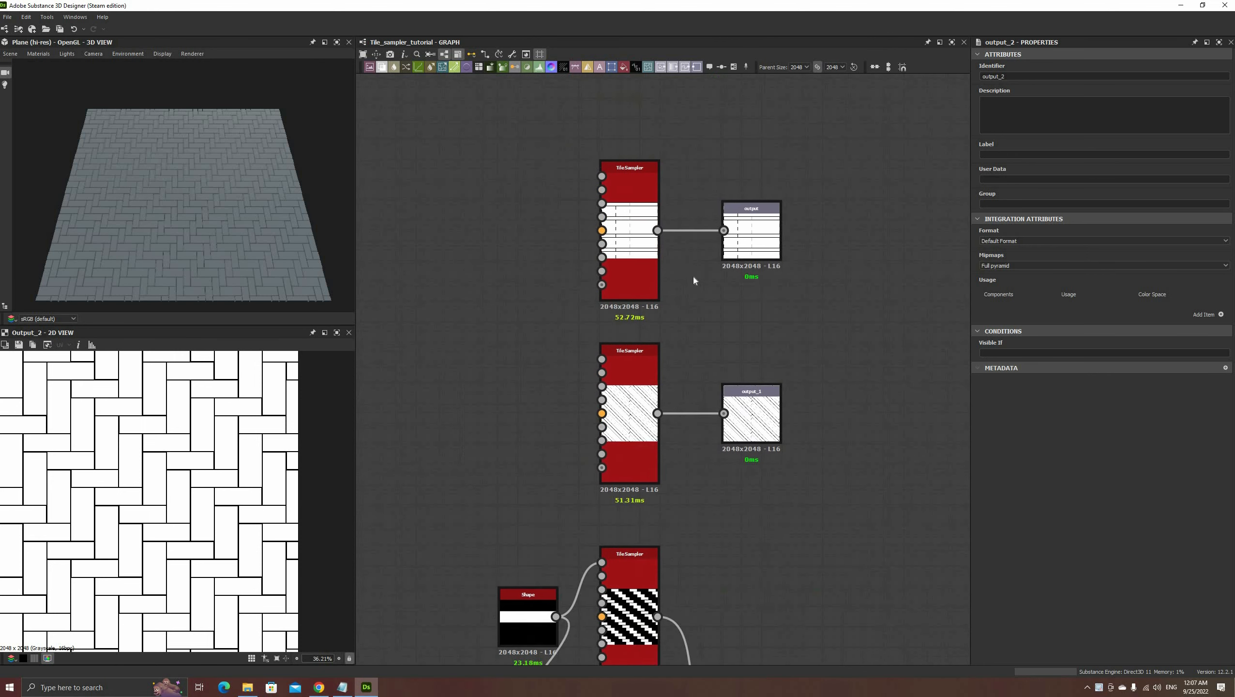
pyautogui.moveTo(692, 276); pyautogui.dragTo(695, 318, button='middle')
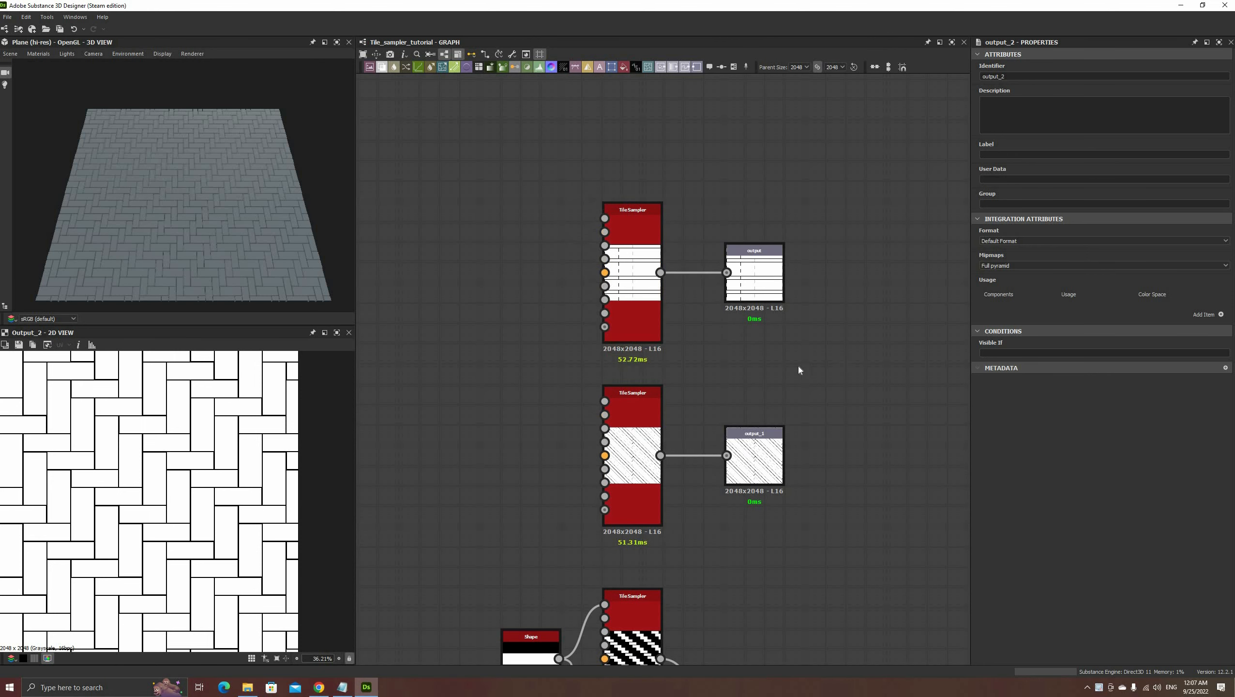
pyautogui.moveTo(571, 181); pyautogui.dragTo(850, 369)
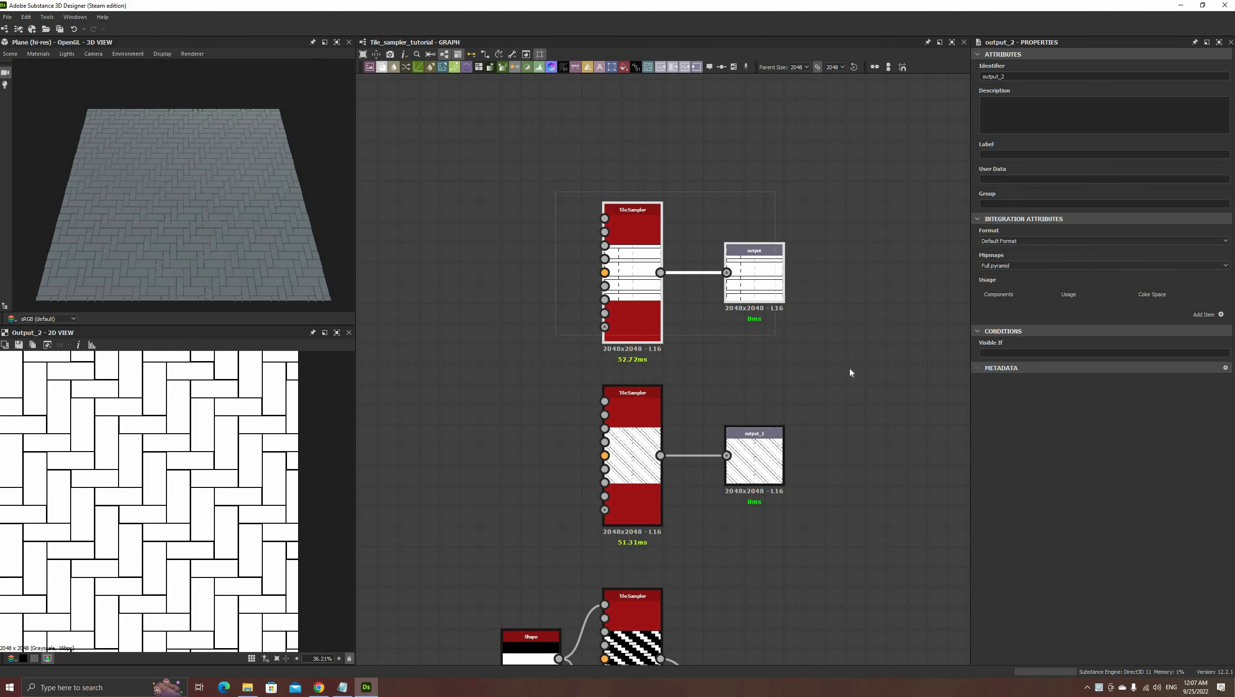
pyautogui.rightClick(752, 276)
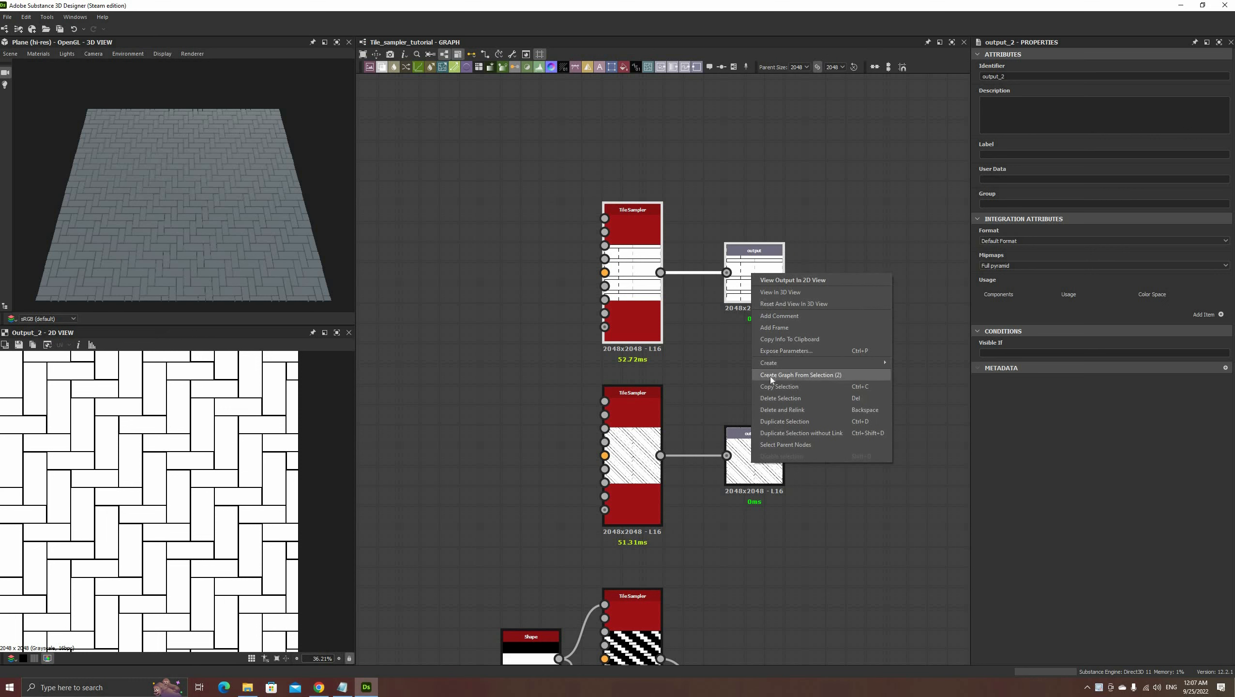
pyautogui.click(816, 373)
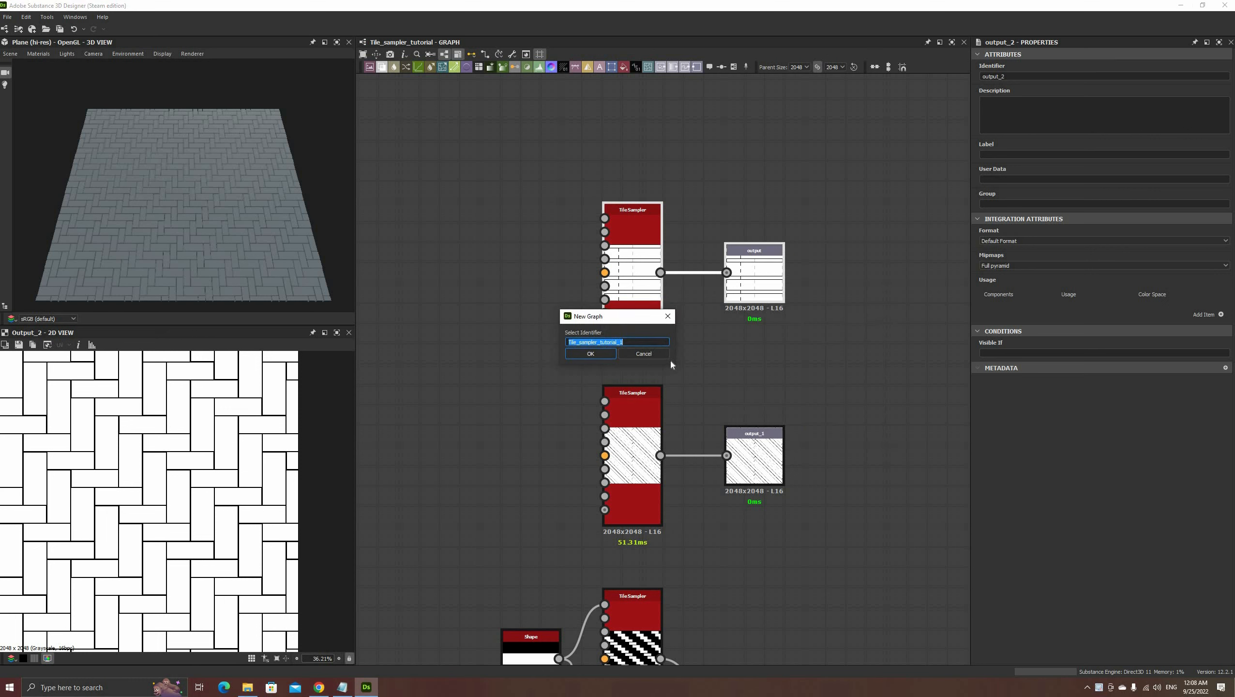
pyautogui.write('Tile_pattern')
pyautogui.click(591, 357)
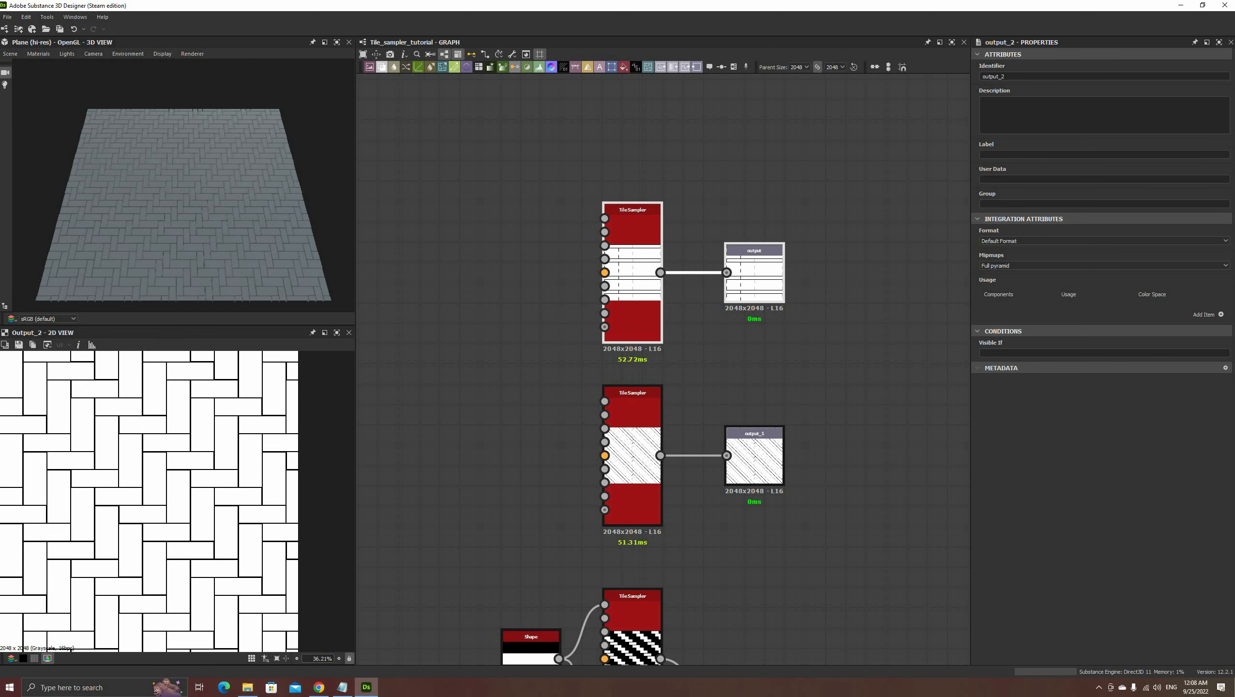
# - Detach the Explorer into a floating window and place it beside the graph nodes
pyautogui.moveTo(1129, 109); pyautogui.dragTo(847, 177)
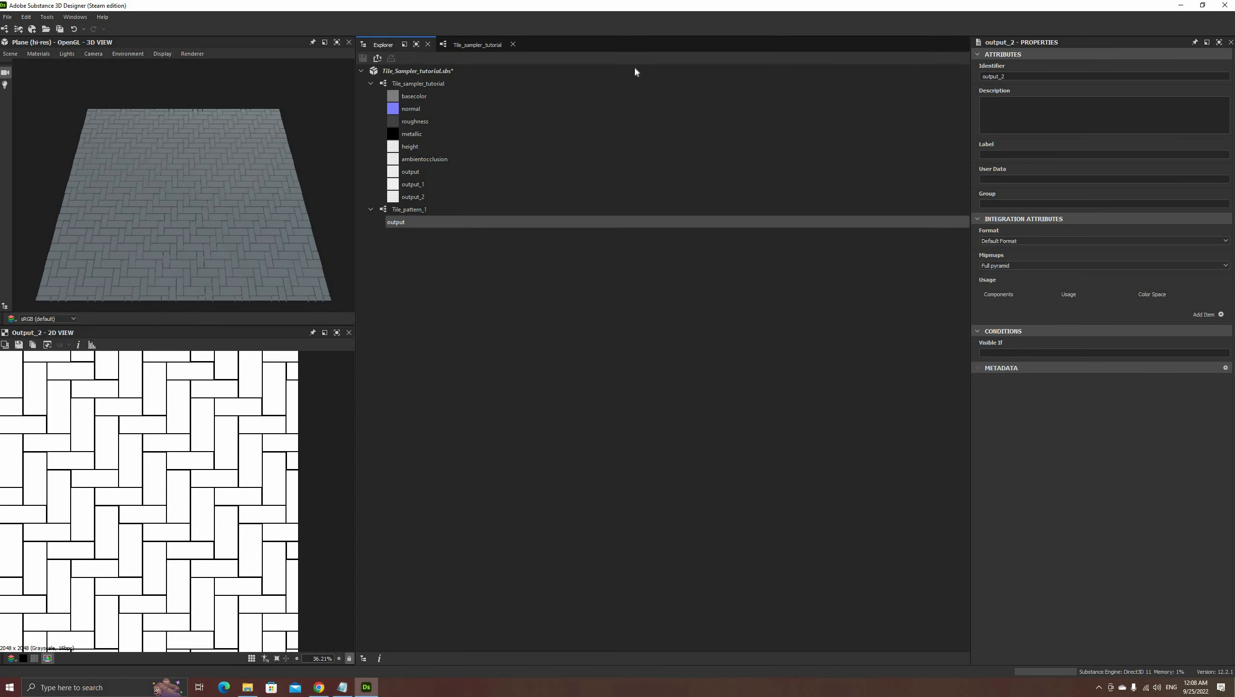
pyautogui.click(405, 45)
pyautogui.moveTo(451, 54); pyautogui.dragTo(684, 65)
pyautogui.click(512, 57)
pyautogui.moveTo(533, 63); pyautogui.dragTo(827, 268)
pyautogui.moveTo(952, 277); pyautogui.dragTo(996, 206)
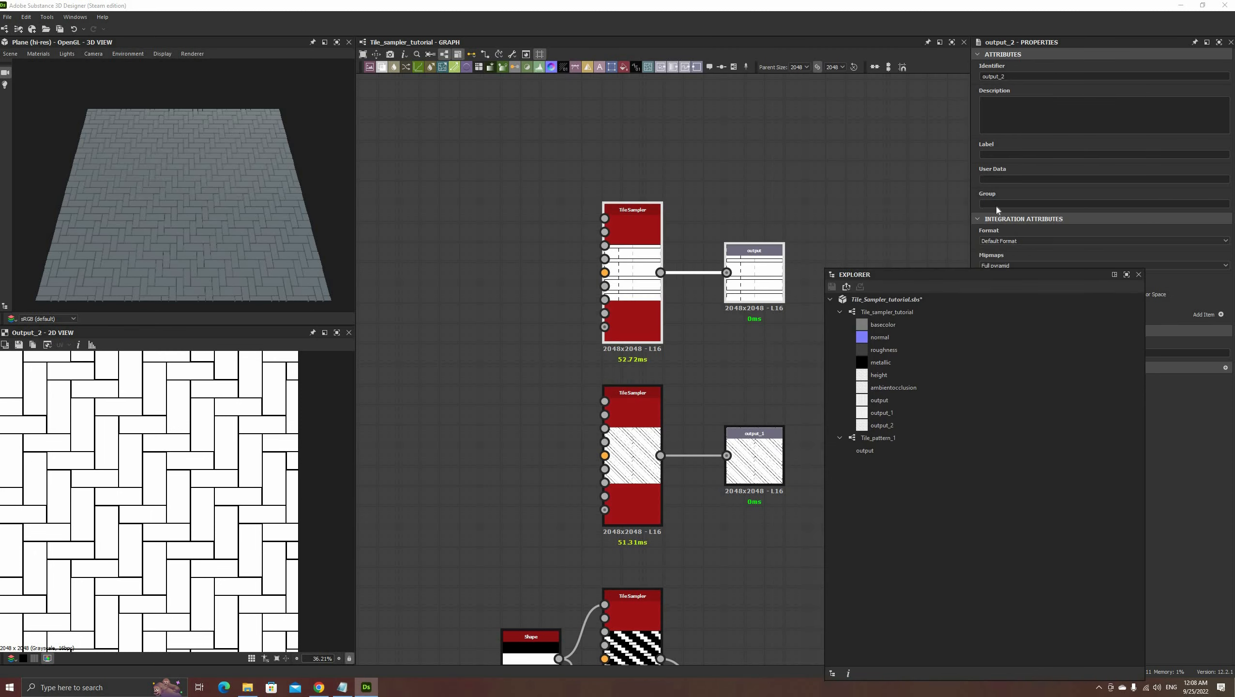
# - Replace the original staggered-plank Tile Sampler and Output nodes with an instance of the Tile_pattern_1 graph
pyautogui.hotkey('ctrl', 'x')
pyautogui.doubleClick(922, 353)
pyautogui.moveTo(525, 233); pyautogui.dragTo(563, 296)
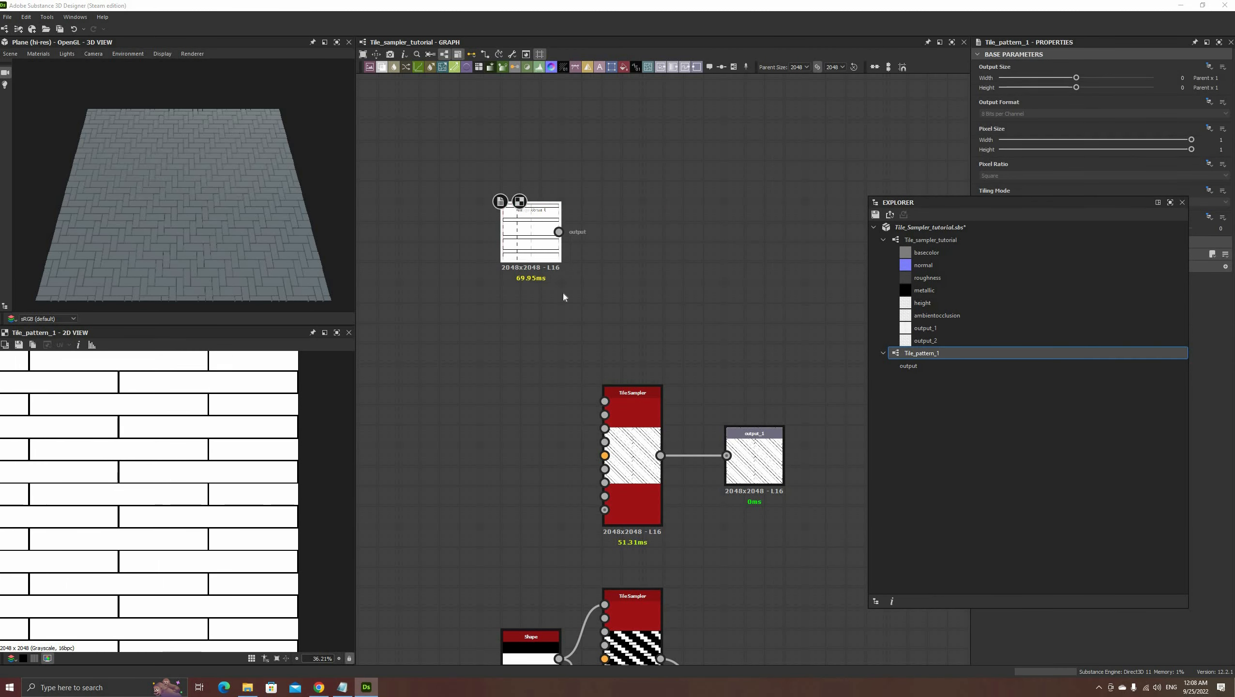
# - Create a graph named Tile_pattern_2 from the diagonal-plank Tile Sampler and its Output, and replace the original nodes with its instance
pyautogui.scroll(5, 578, 318)
pyautogui.click(748, 374)
pyautogui.scroll(-4, 748, 375)
pyautogui.moveTo(747, 375); pyautogui.dragTo(513, 239, button='middle')
pyautogui.moveTo(466, 290); pyautogui.dragTo(654, 434)
pyautogui.rightClick(651, 388)
pyautogui.click(683, 439)
pyautogui.write('Tile_pattern_2')
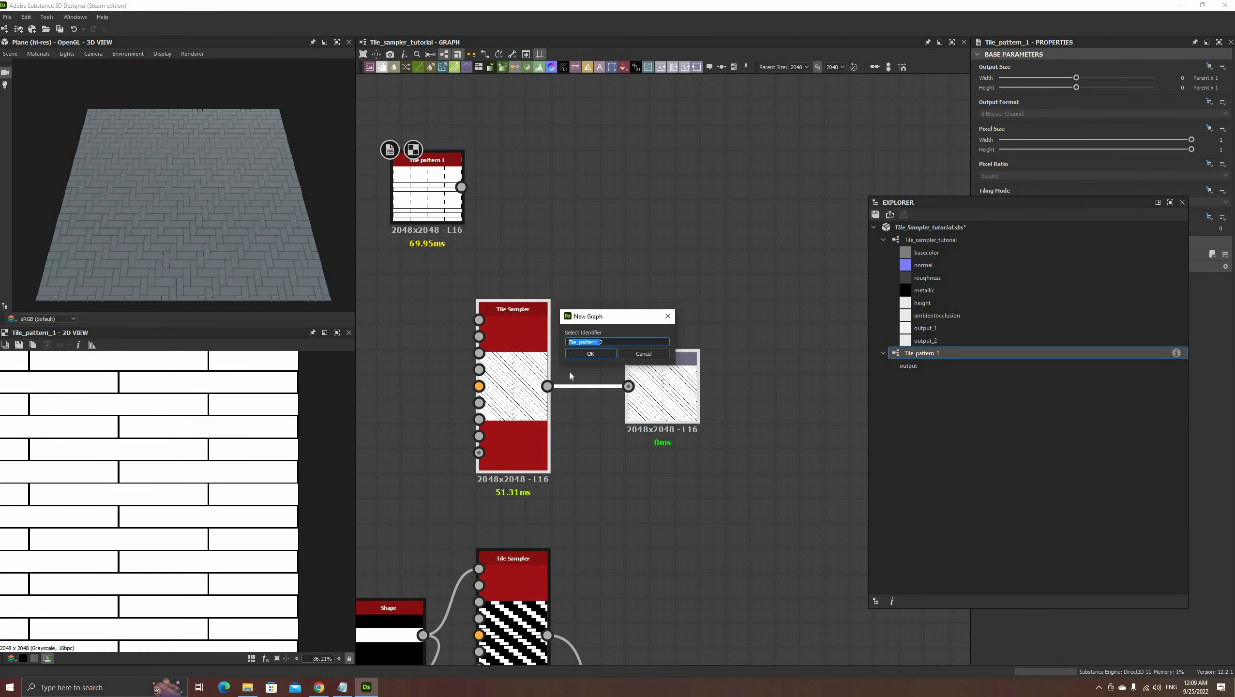
pyautogui.press('Return')
pyautogui.moveTo(204, 161); pyautogui.dragTo(244, 234)
# - Create a graph named Tile_pattern_3 from the herringbone nodes and their Output, and delete the original nodes
pyautogui.moveTo(383, 274); pyautogui.dragTo(761, 636)
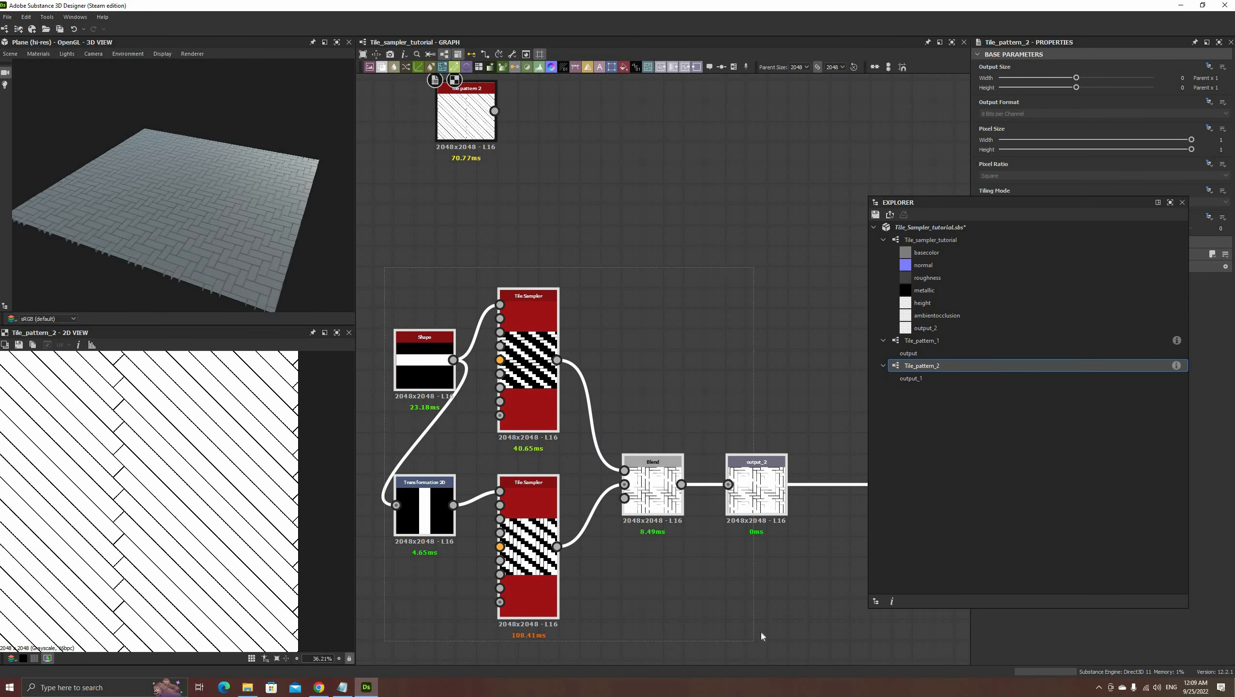
pyautogui.rightClick(745, 635)
pyautogui.click(776, 538)
pyautogui.write('Tile_pattern_3')
pyautogui.press('Return')
pyautogui.press('Delete')
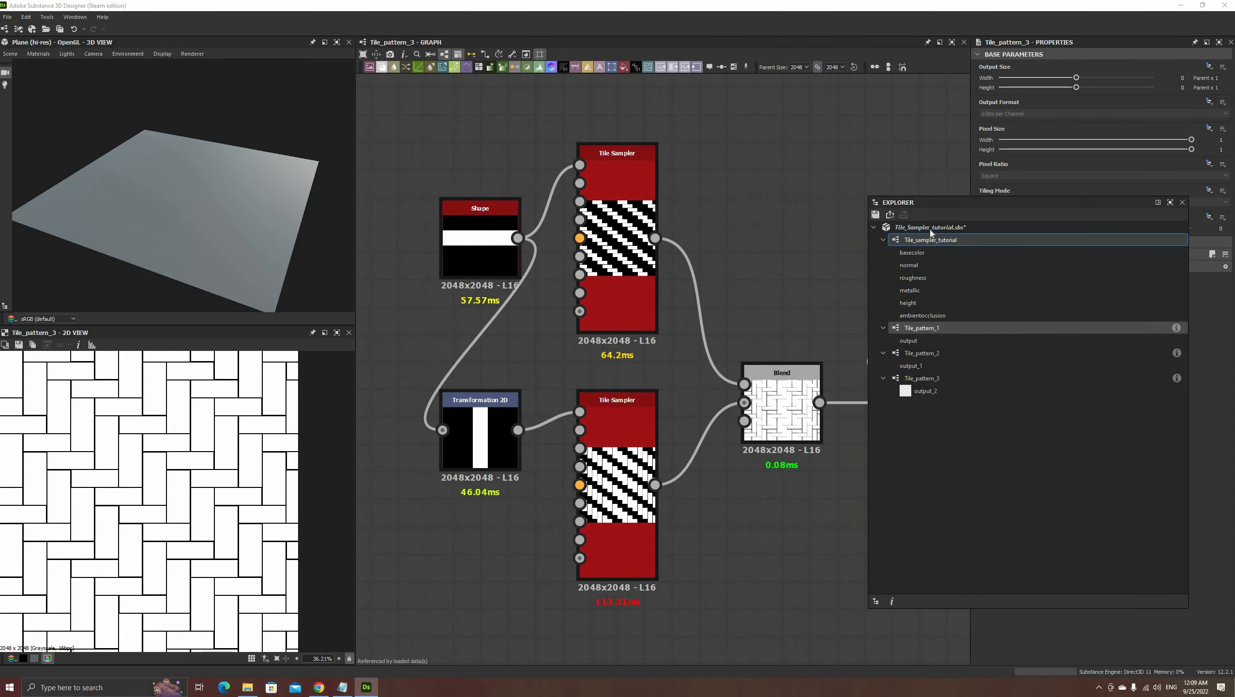
# - Return to the Tile_sampler_tutorial graph and stack the three pattern nodes beside the Blend node, with Tile_pattern_3 feeding it
pyautogui.doubleClick(930, 240)
pyautogui.moveTo(548, 491); pyautogui.dragTo(648, 511, button='middle')
pyautogui.moveTo(452, 287); pyautogui.dragTo(476, 342)
pyautogui.moveTo(444, 218); pyautogui.dragTo(475, 295)
pyautogui.scroll(1, 623, 424)
pyautogui.moveTo(622, 424); pyautogui.dragTo(623, 330, button='middle')
pyautogui.moveTo(400, 137); pyautogui.dragTo(663, 424)
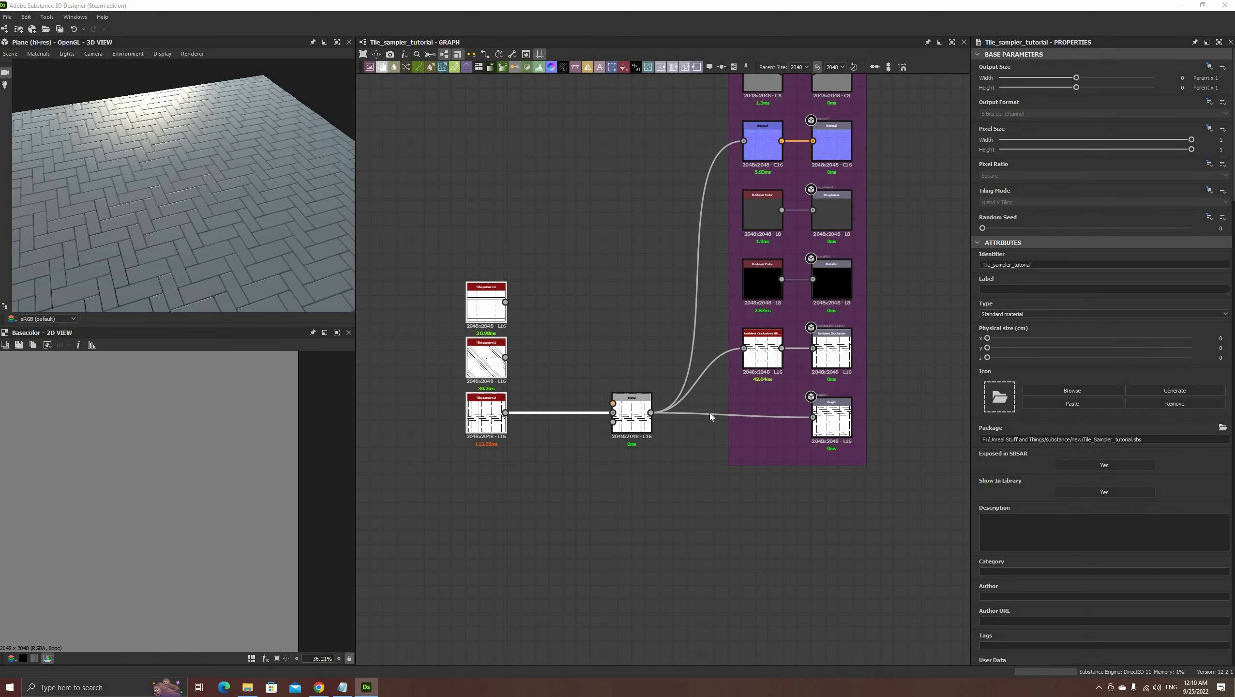
# - Review the project's library path settings in the preferences, including the dialog for adding a new path
pyautogui.click(27, 17)
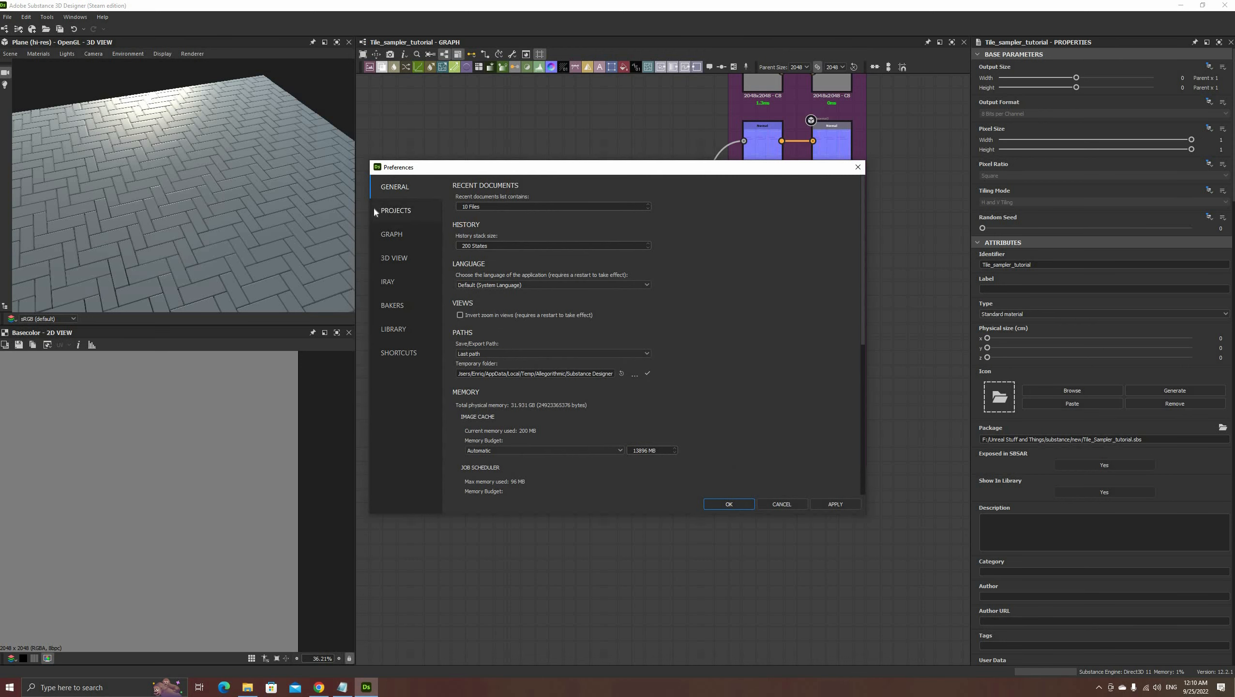
pyautogui.click(395, 211)
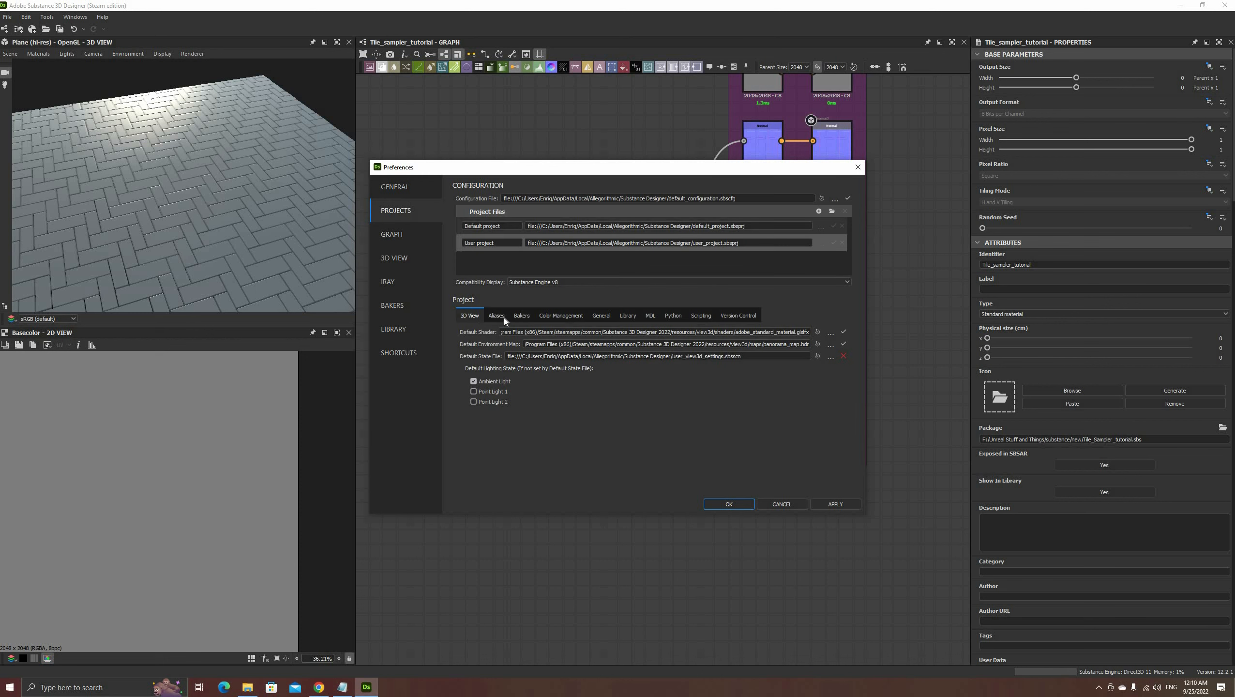
pyautogui.click(625, 316)
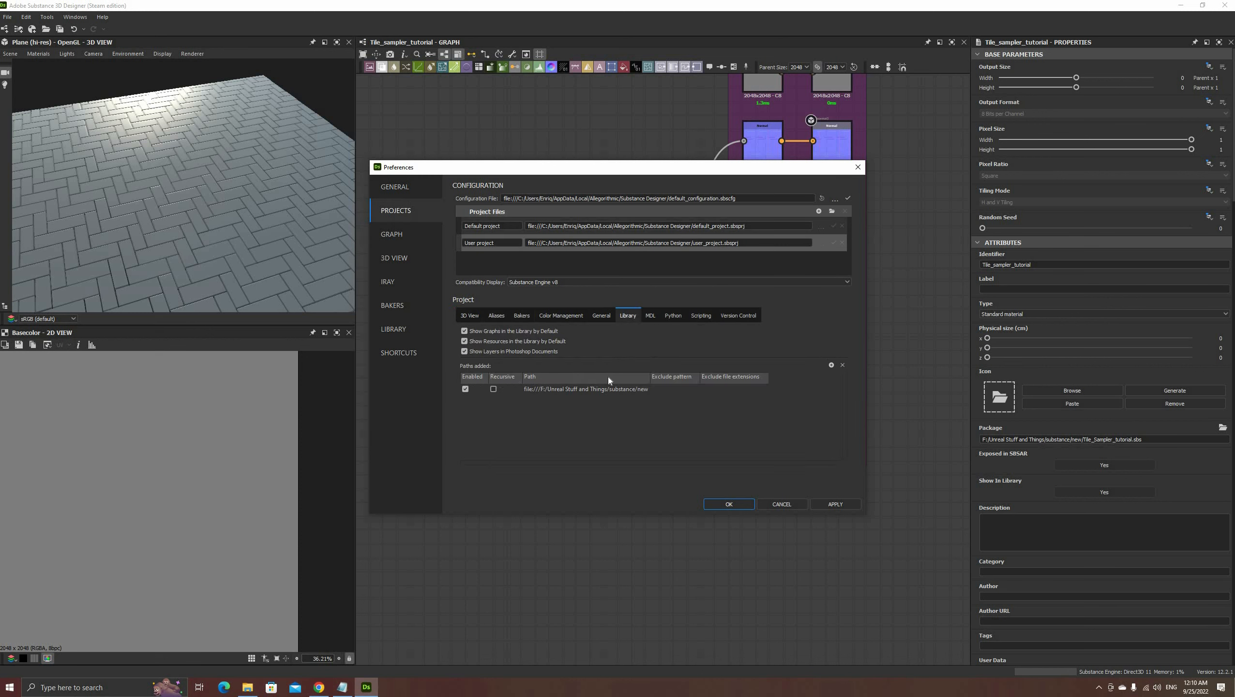
pyautogui.click(830, 366)
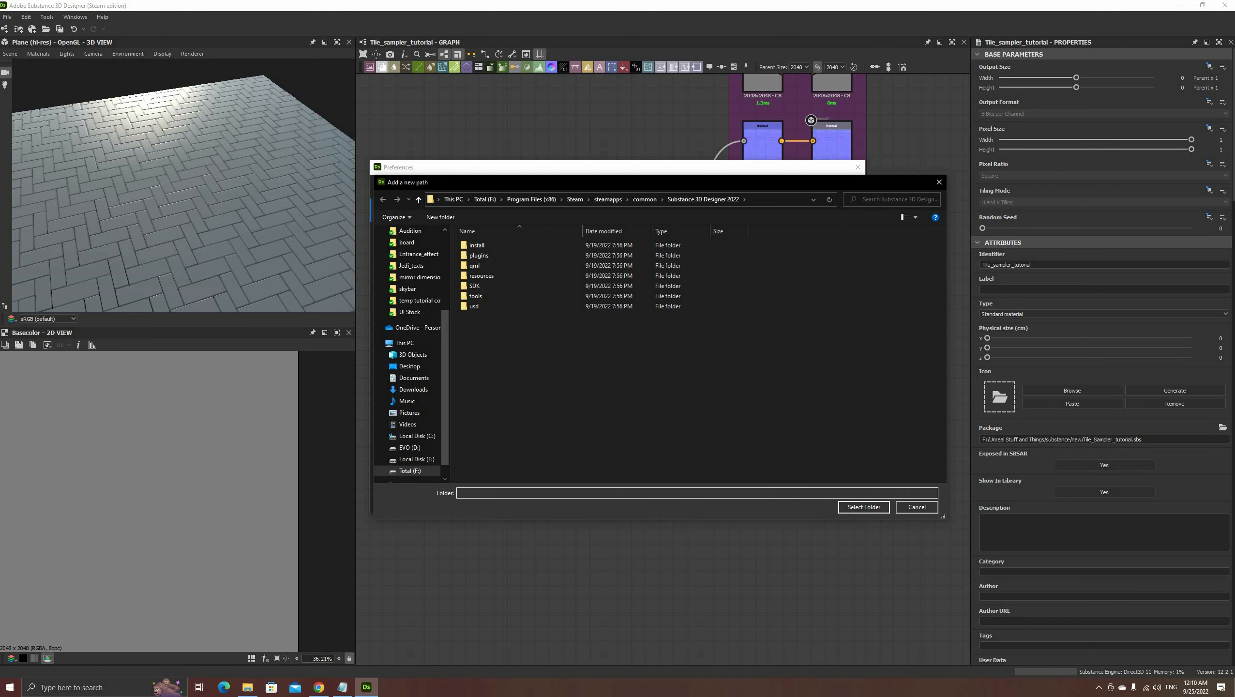
pyautogui.click(916, 508)
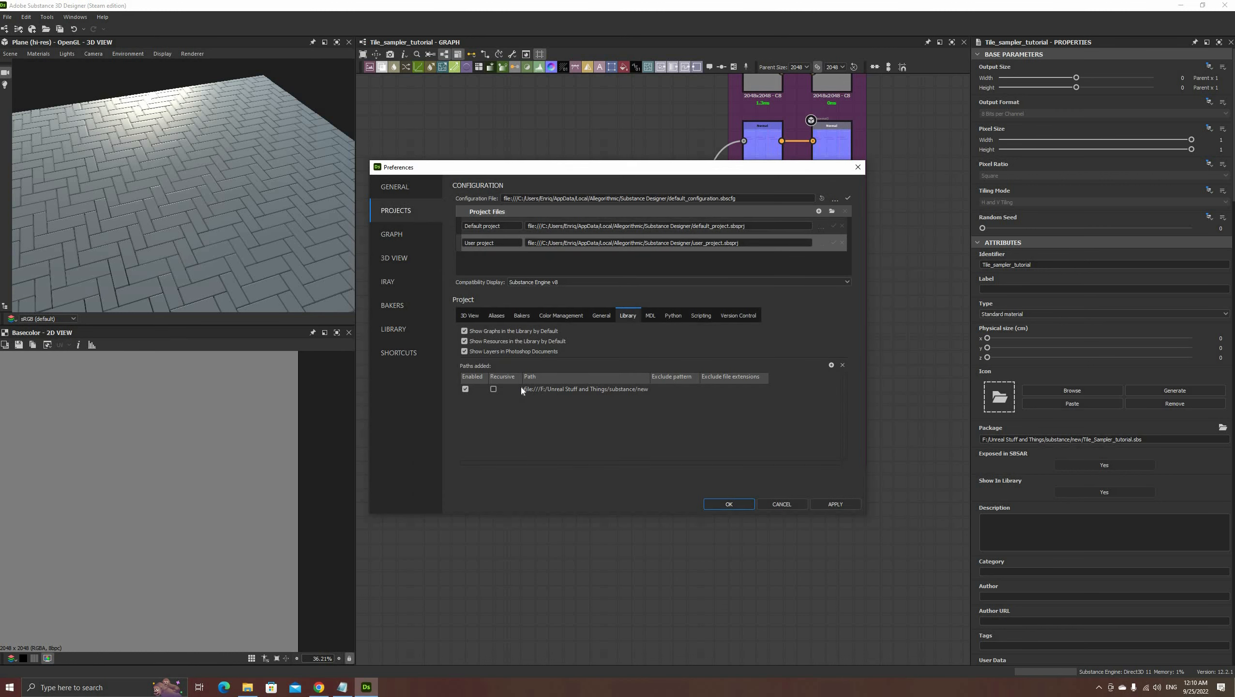
pyautogui.click(493, 389)
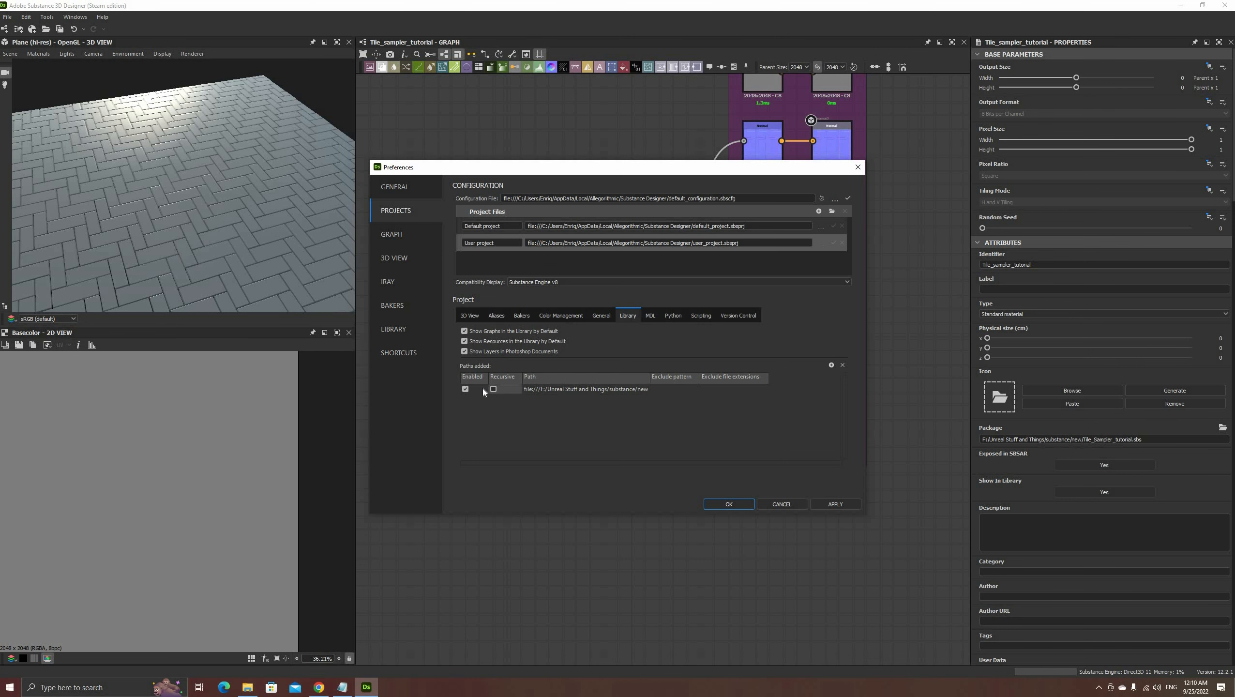
pyautogui.click(717, 506)
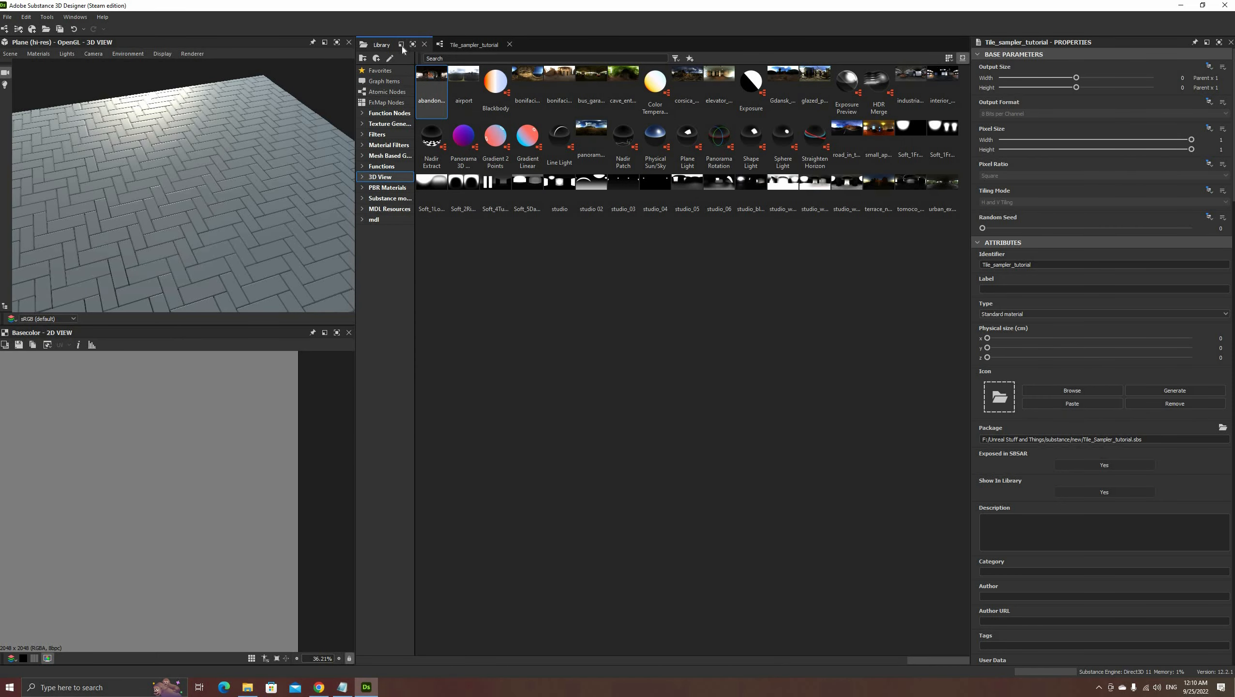
# - Detach the Library into a floating window over the graph and enlarge it
pyautogui.click(400, 45)
pyautogui.moveTo(1126, 129); pyautogui.dragTo(667, 165)
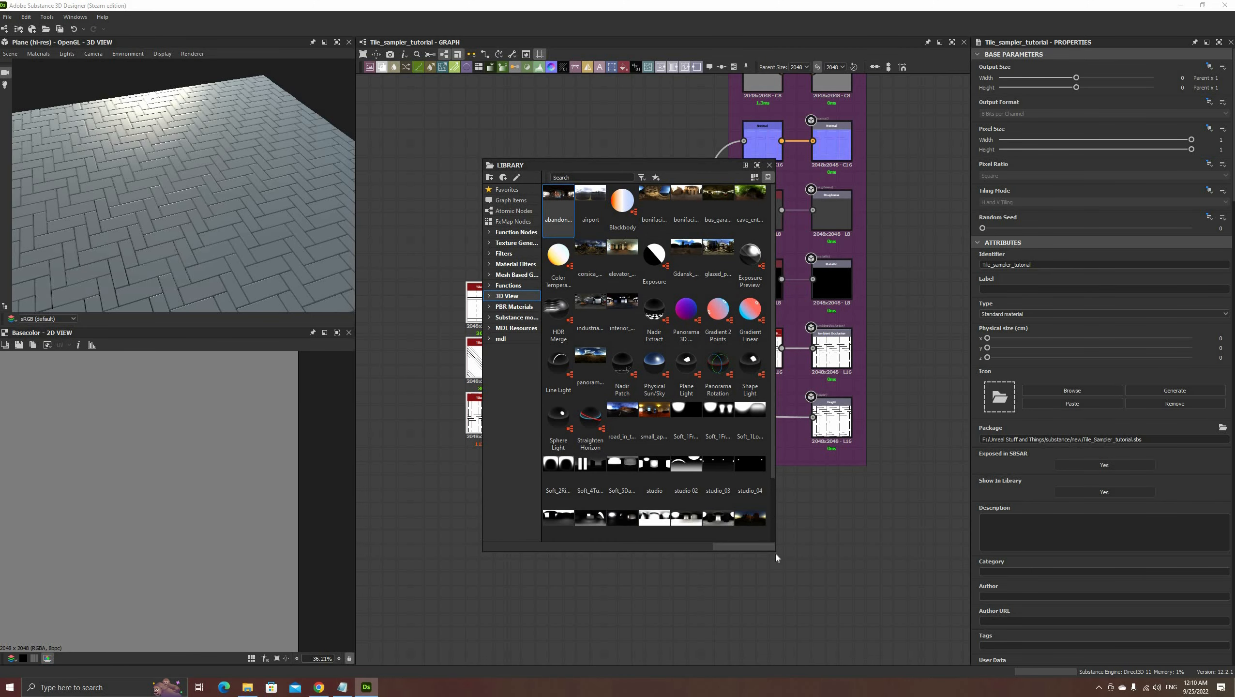
pyautogui.moveTo(775, 552); pyautogui.dragTo(913, 607)
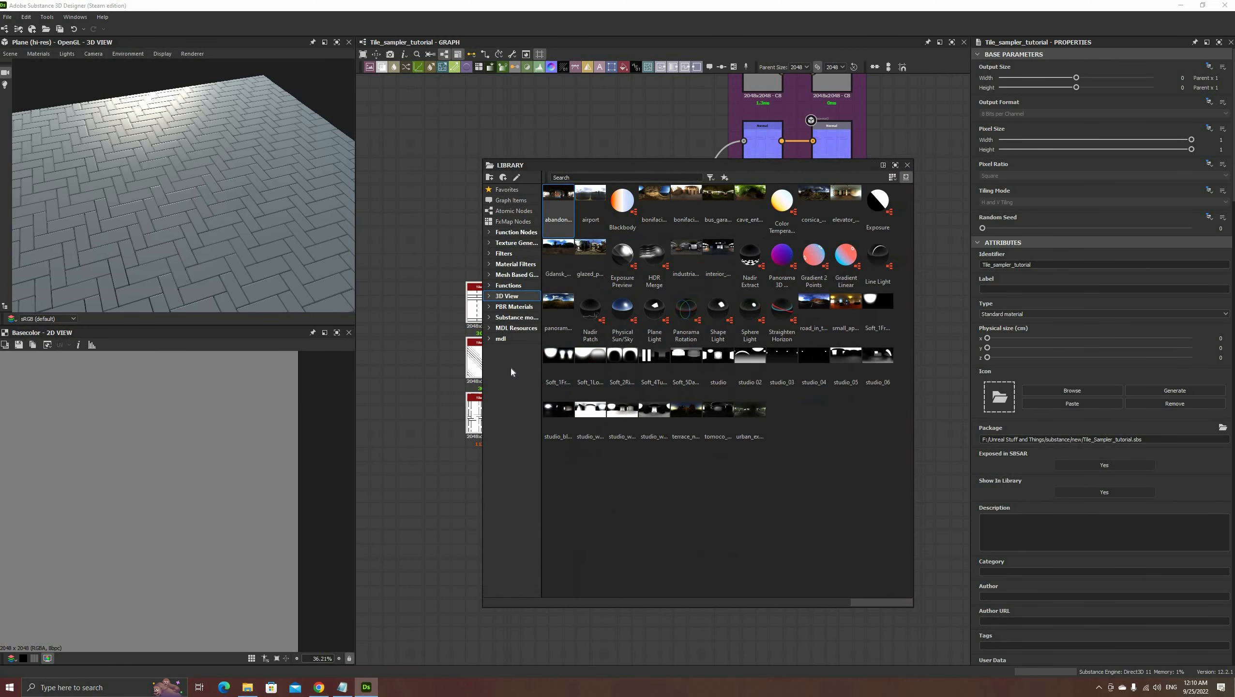
# - Add a new folder named Tile patterns to the Library and widen the category list
pyautogui.click(489, 177)
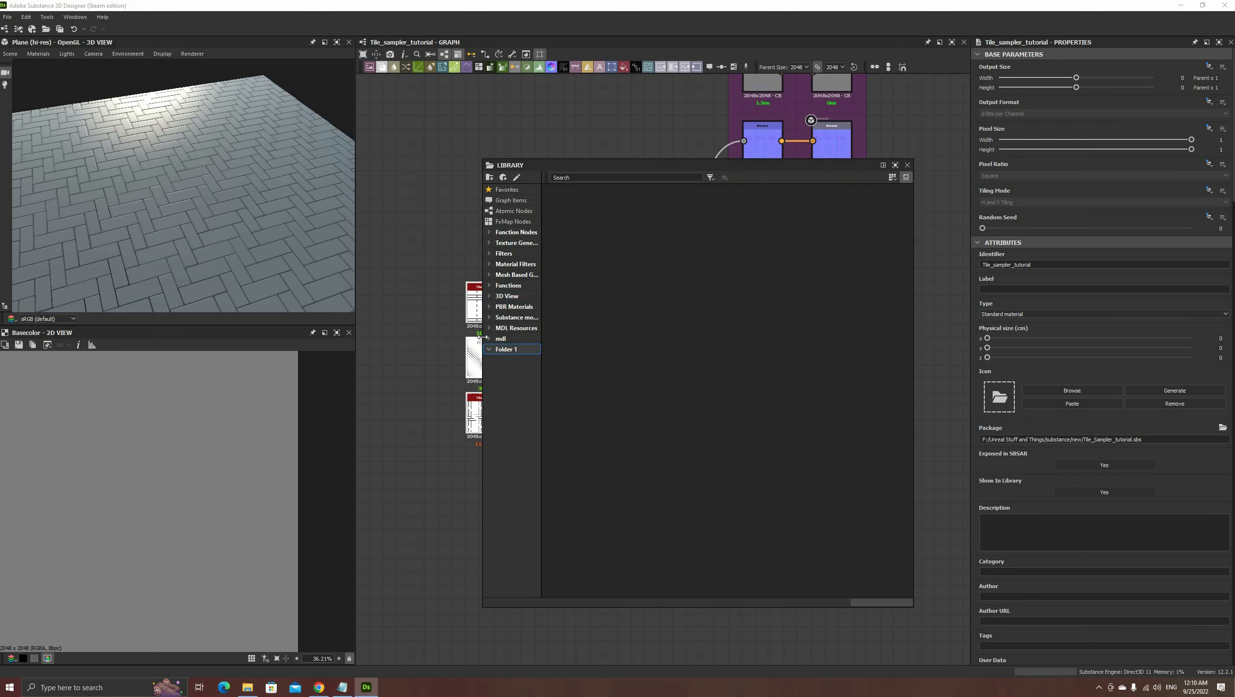
pyautogui.moveTo(461, 335); pyautogui.dragTo(410, 336)
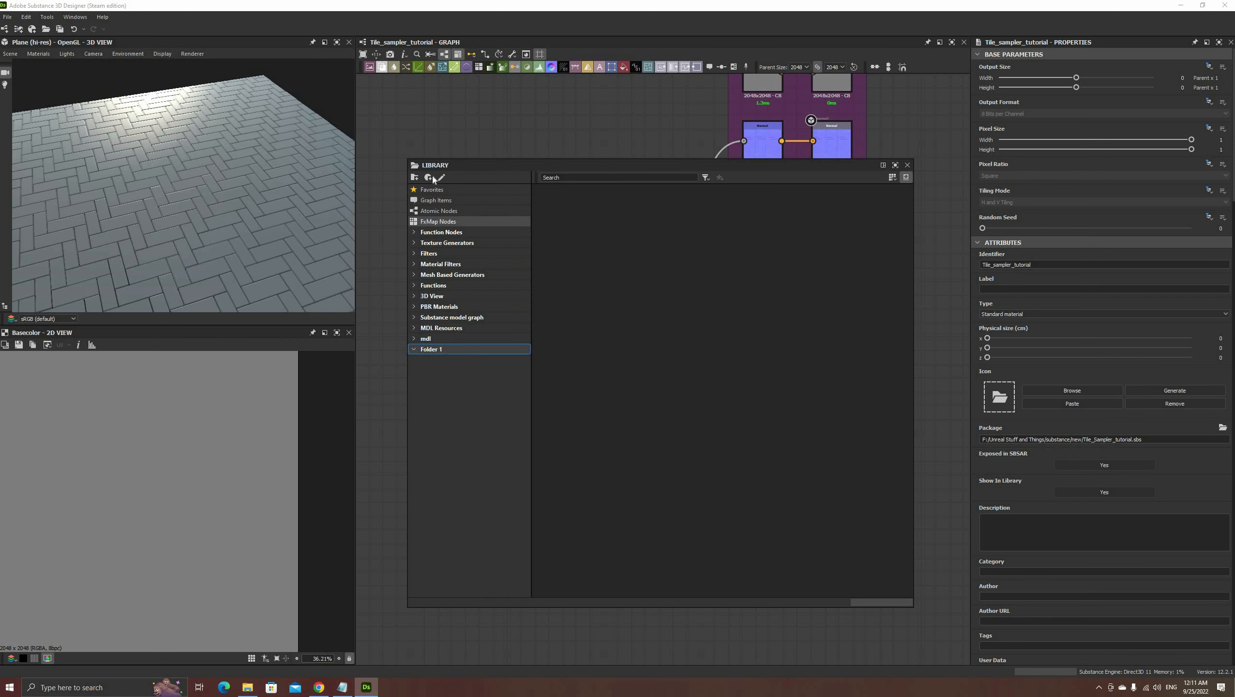
pyautogui.rightClick(431, 349)
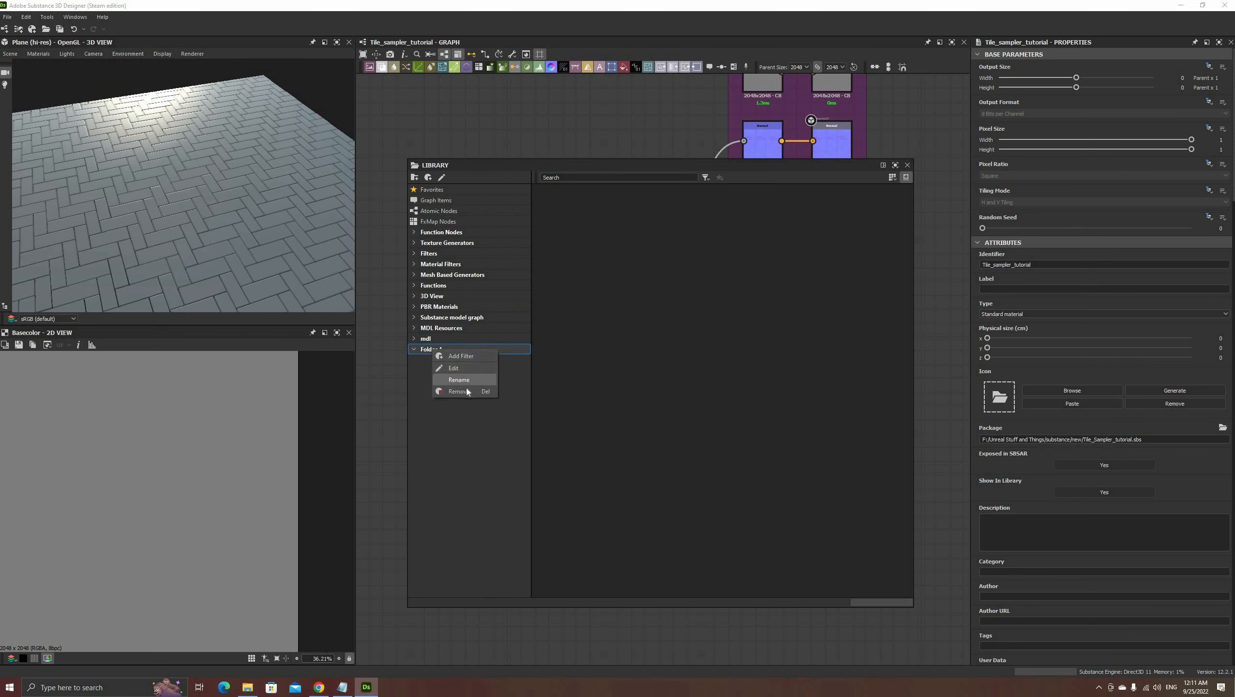
pyautogui.click(466, 388)
pyautogui.write('Tile pa')
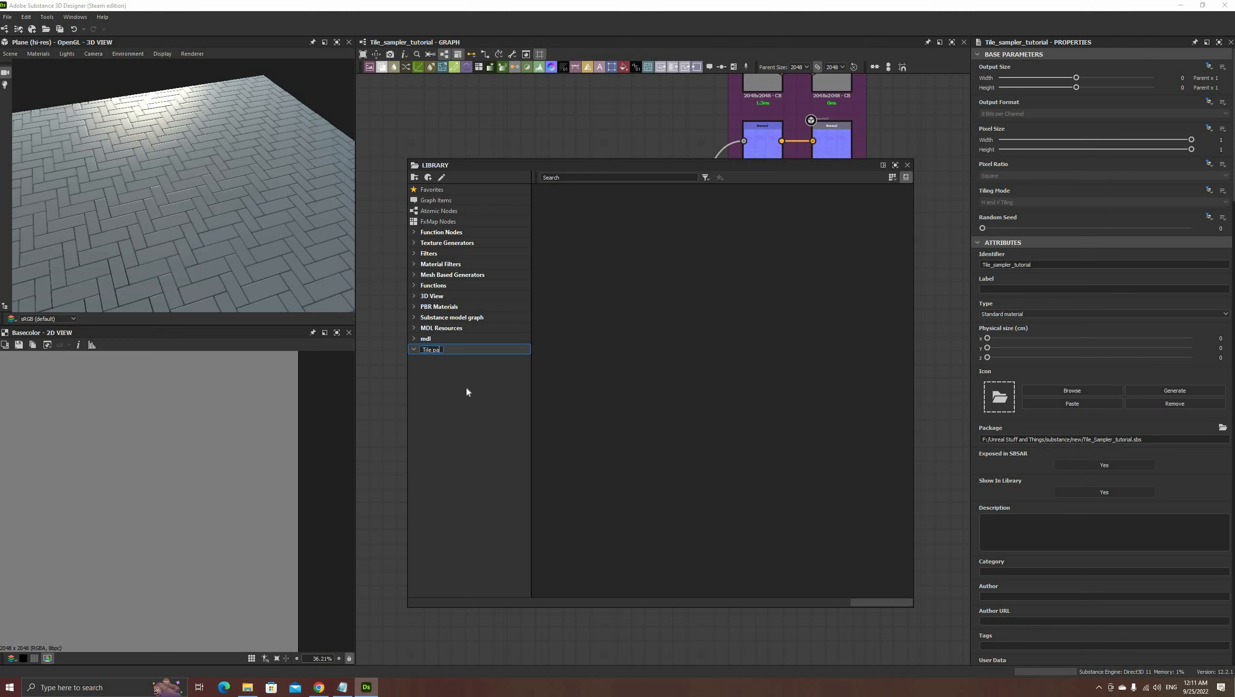
pyautogui.write('tterns')
pyautogui.press('Return')
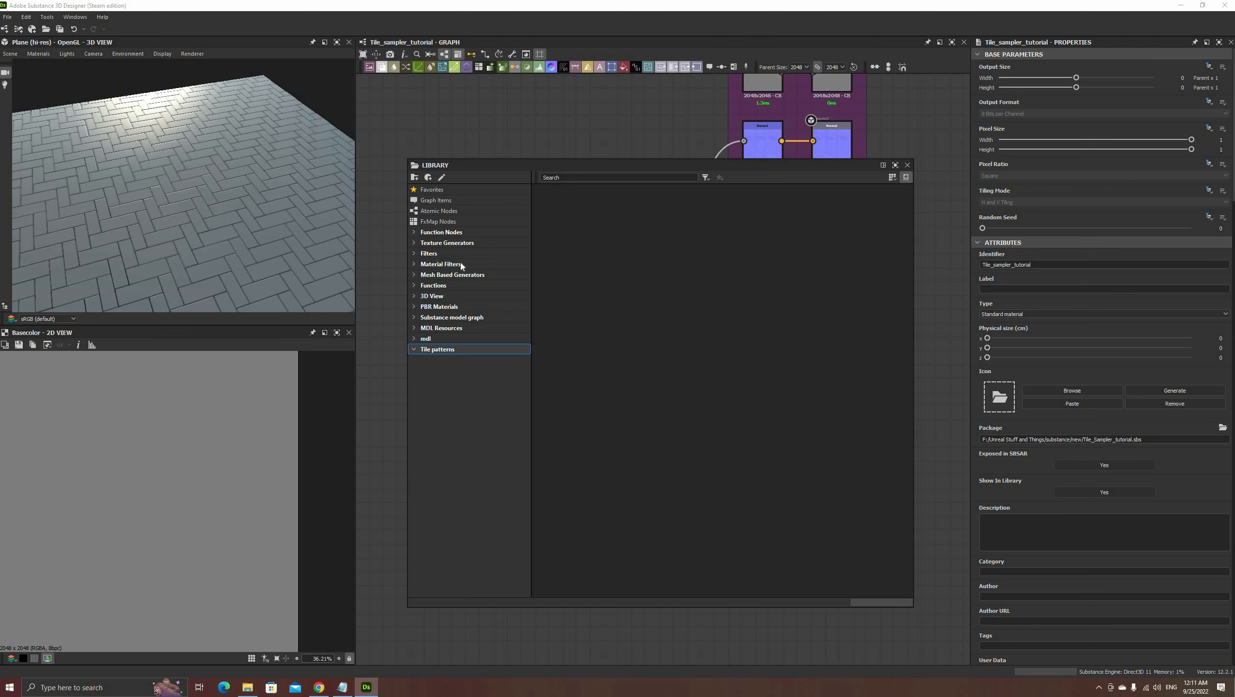
# - Add a filter named Tiles to the Tile patterns folder, matching graphs whose base name contains tile_pattern
pyautogui.click(428, 178)
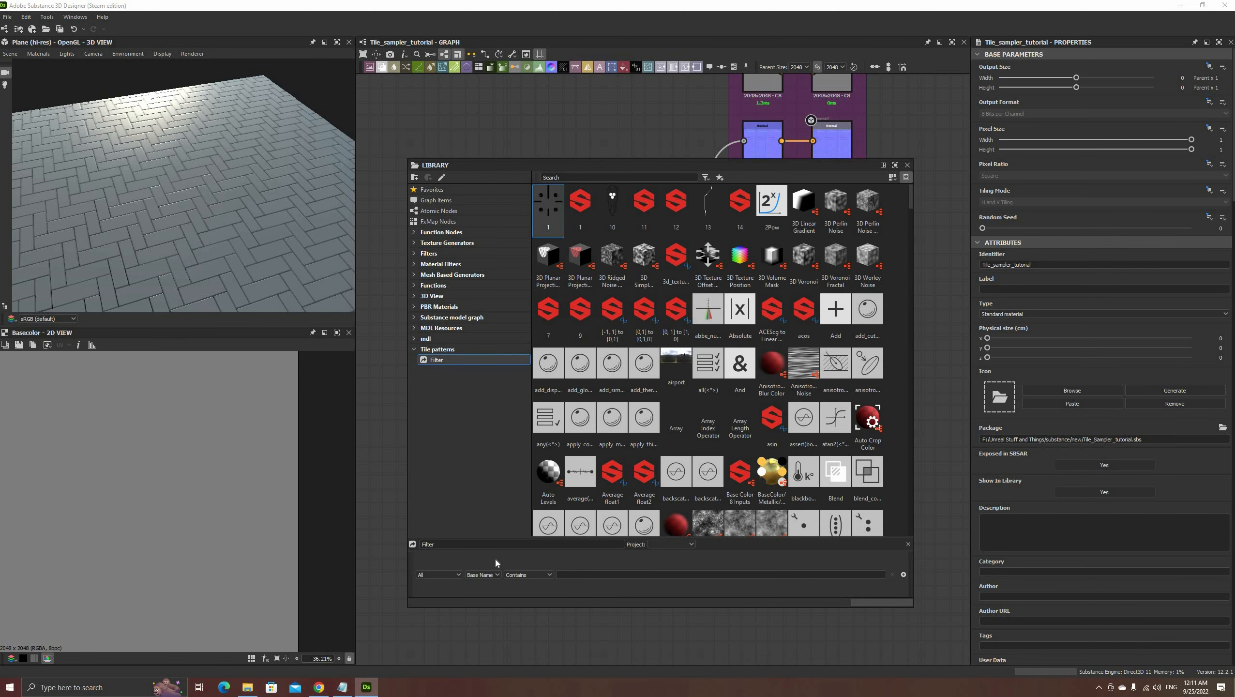
pyautogui.click(444, 574)
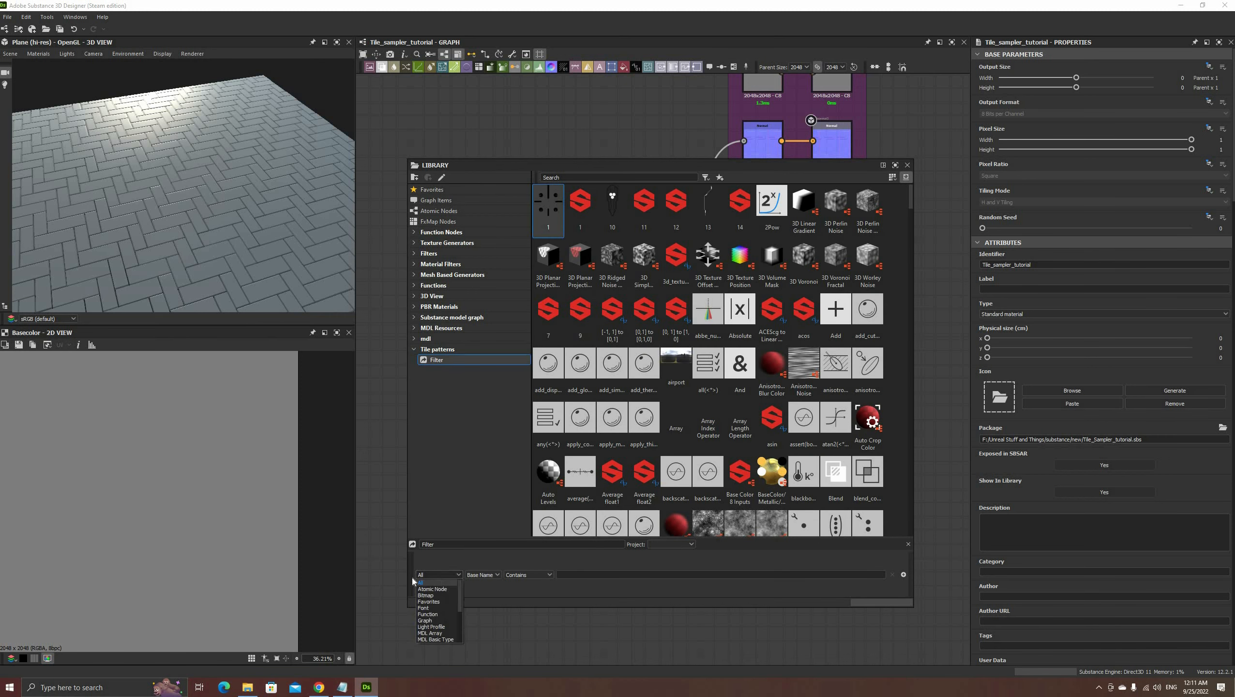
pyautogui.click(427, 621)
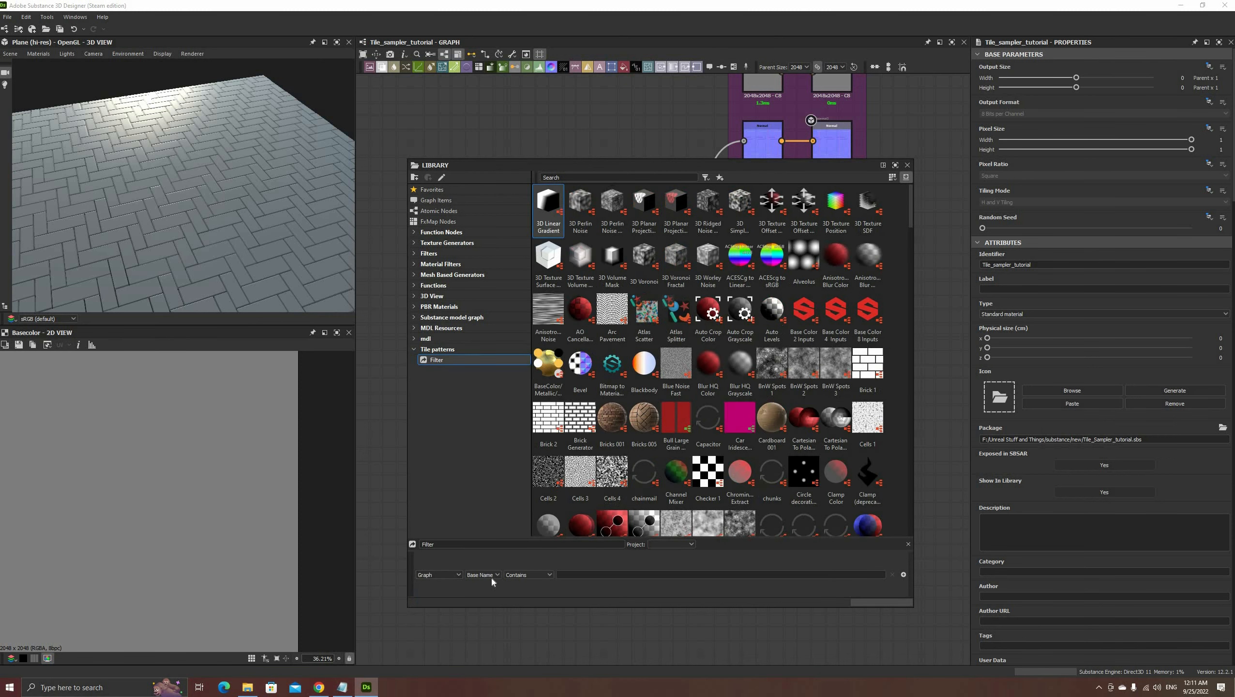
pyautogui.click(578, 575)
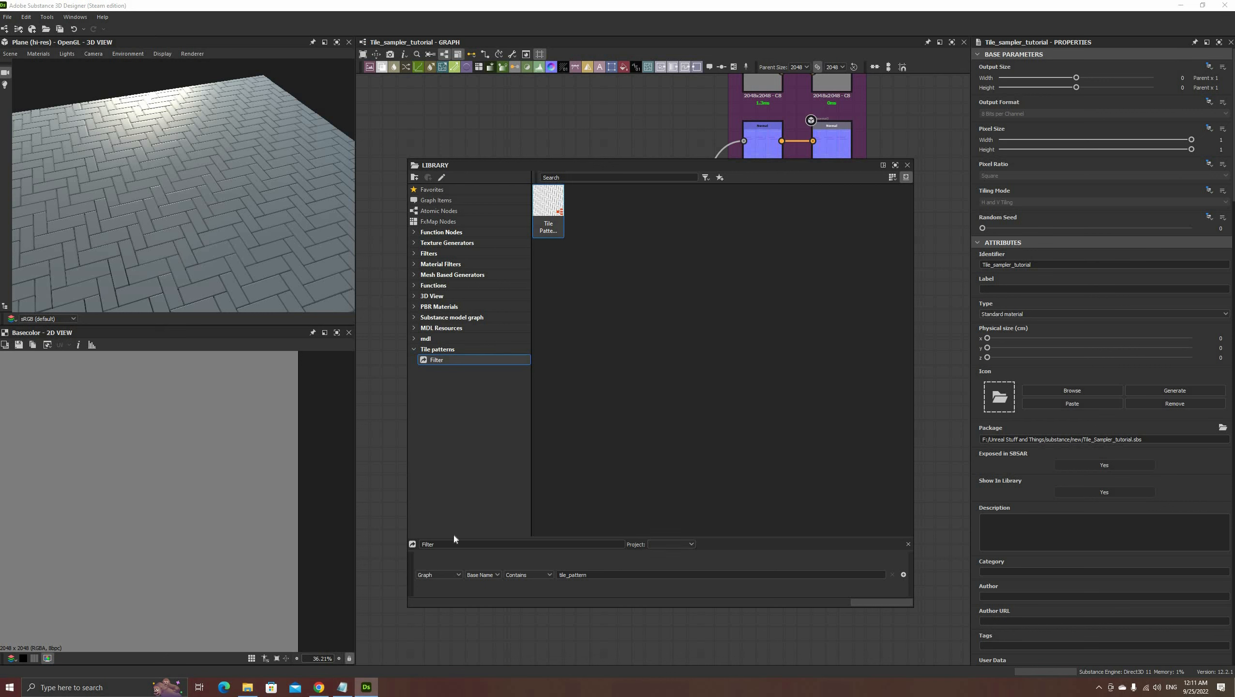
pyautogui.moveTo(451, 543); pyautogui.dragTo(380, 542)
pyautogui.write('Tiles')
pyautogui.press('Return')
# - Save the package, and clear the filter settings and the floating Library window out of the way of the graph
pyautogui.click(7, 16)
pyautogui.click(39, 78)
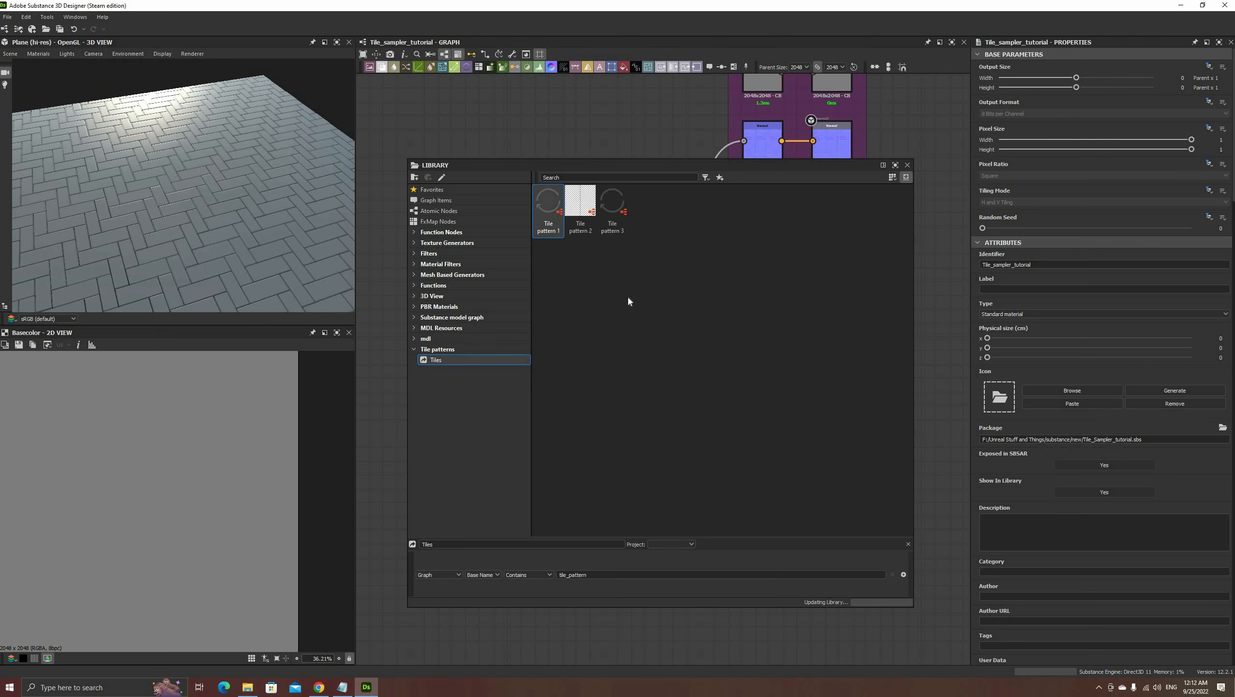
pyautogui.click(908, 544)
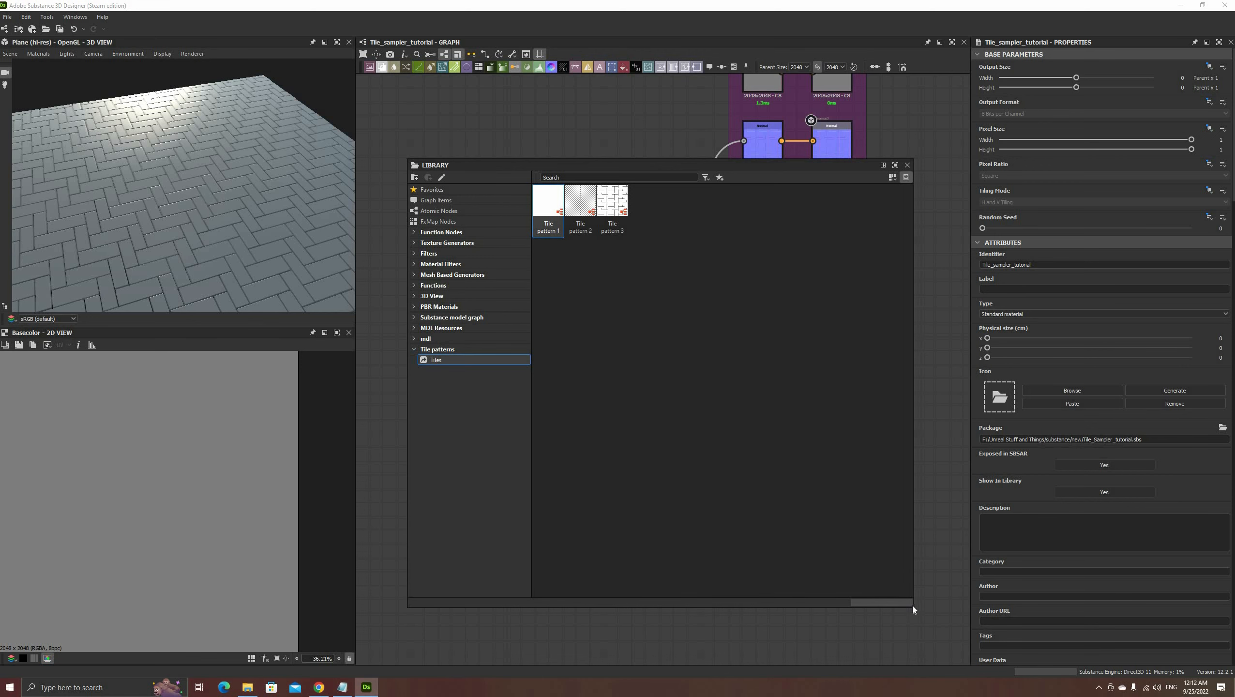
pyautogui.moveTo(794, 554); pyautogui.dragTo(747, 548)
pyautogui.moveTo(546, 162); pyautogui.dragTo(545, 1)
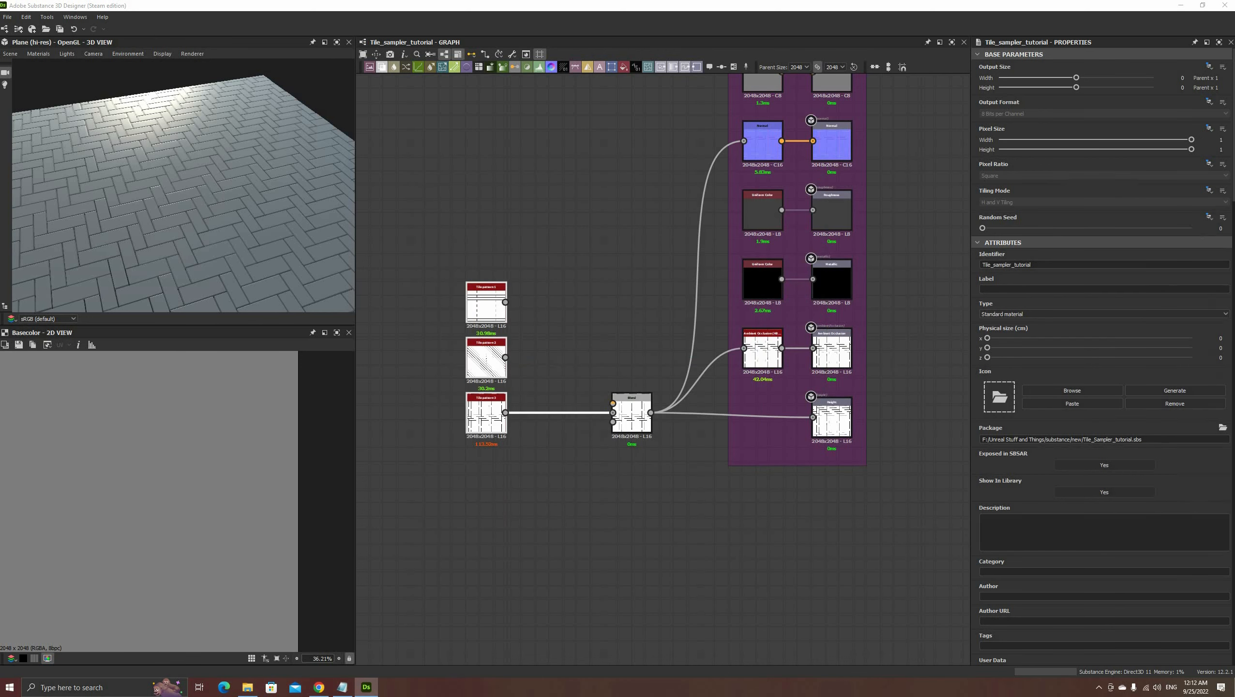
# - Search the graph's node list for tile_pa to check access to the custom tile pattern graphs
pyautogui.click(475, 514)
pyautogui.press('space')
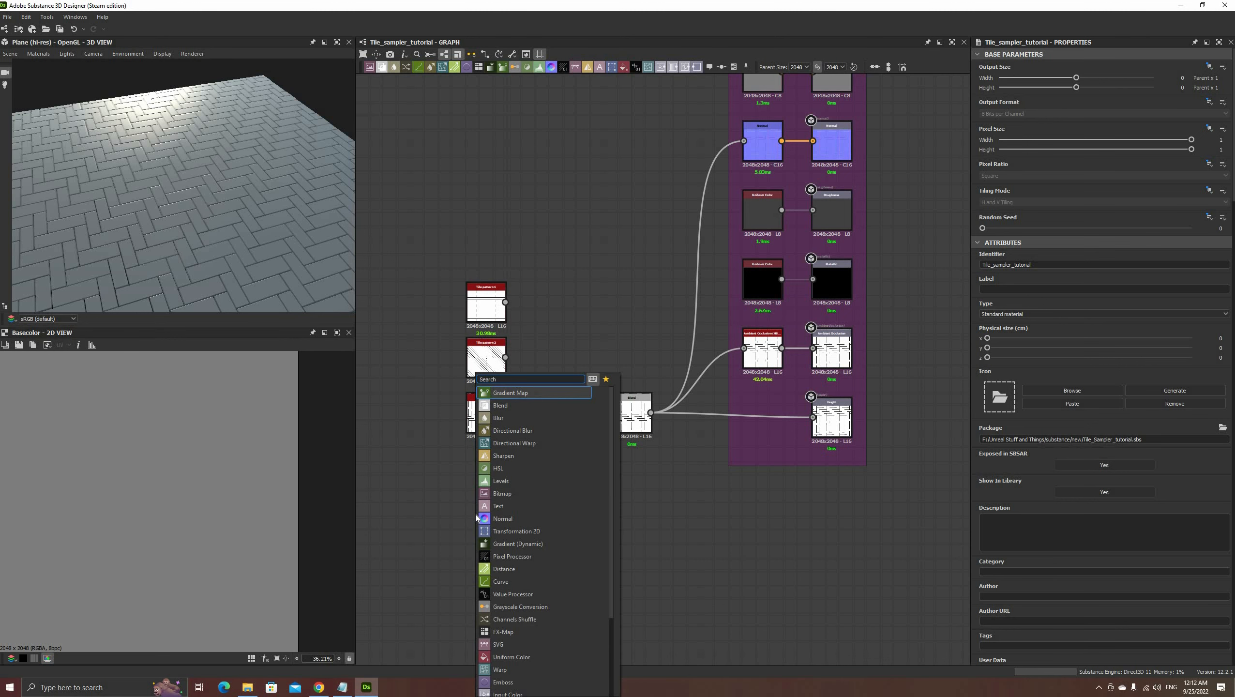
pyautogui.write('tile_pa')
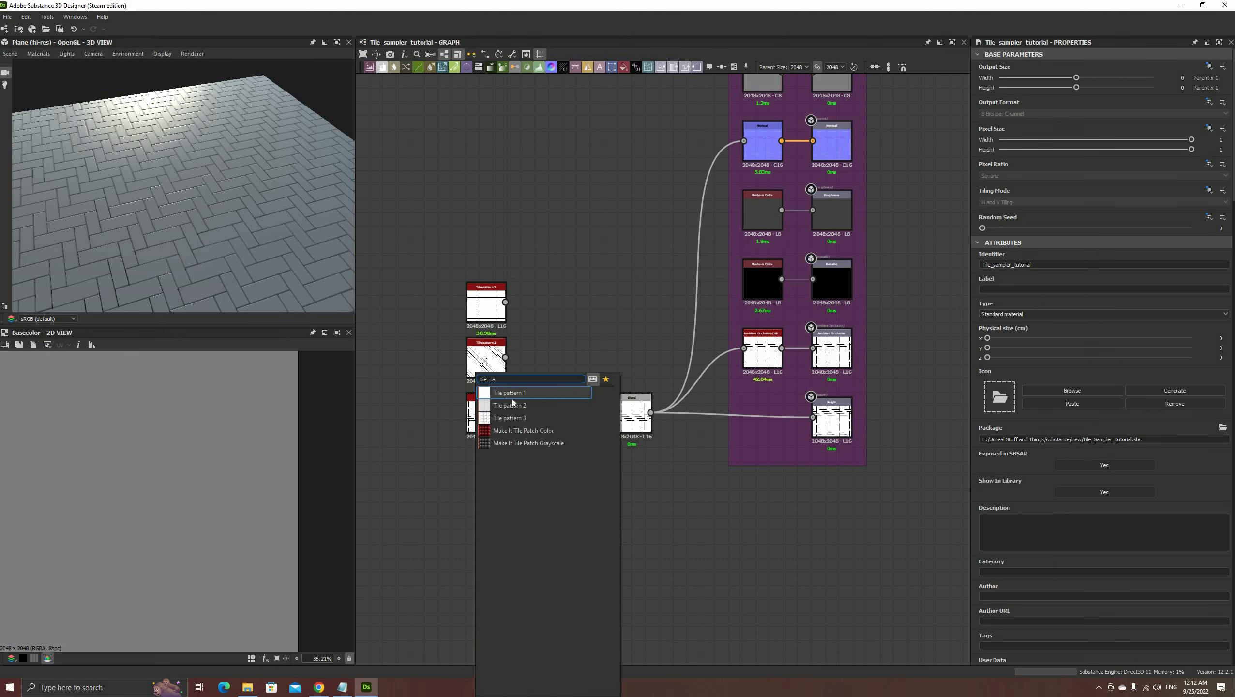
pyautogui.press('Down')
pyautogui.press('Down')
pyautogui.press('Return')
pyautogui.moveTo(533, 482); pyautogui.dragTo(533, 519, button='middle')
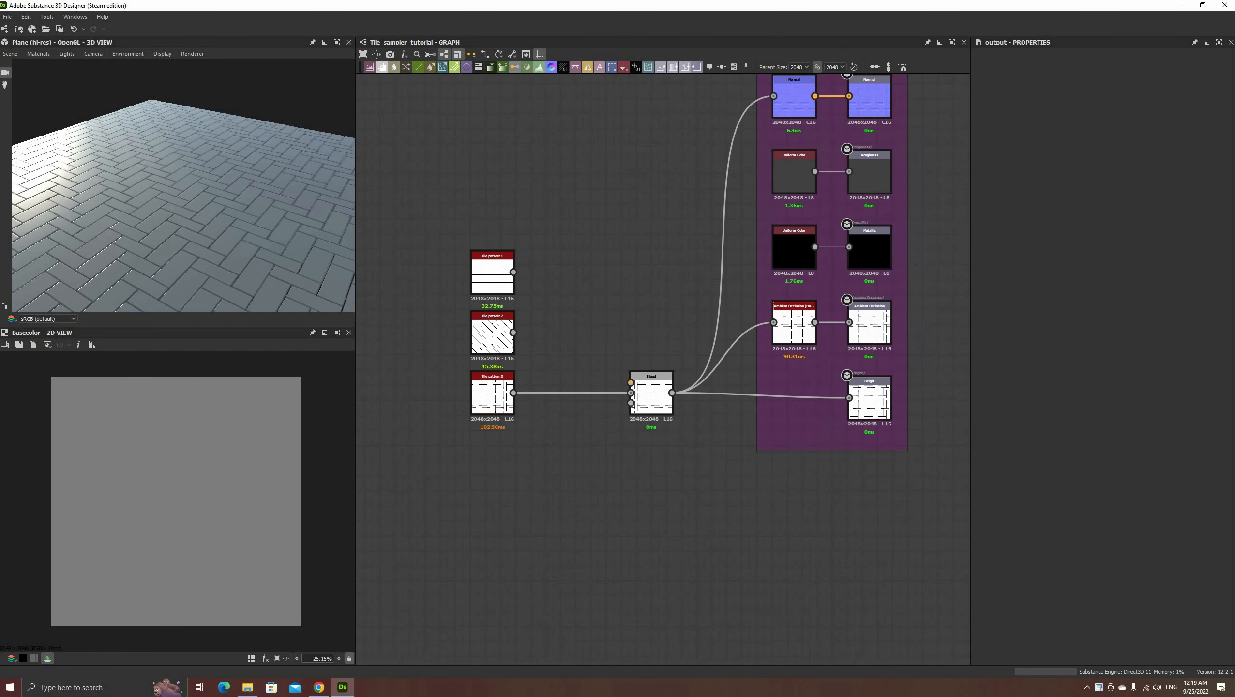
# - Copy the Tile Sampler from the Tile_pattern_2 graph into Tile_sampler_tutorial, placing it below the Tile pattern 3 node
pyautogui.doubleClick(493, 344)
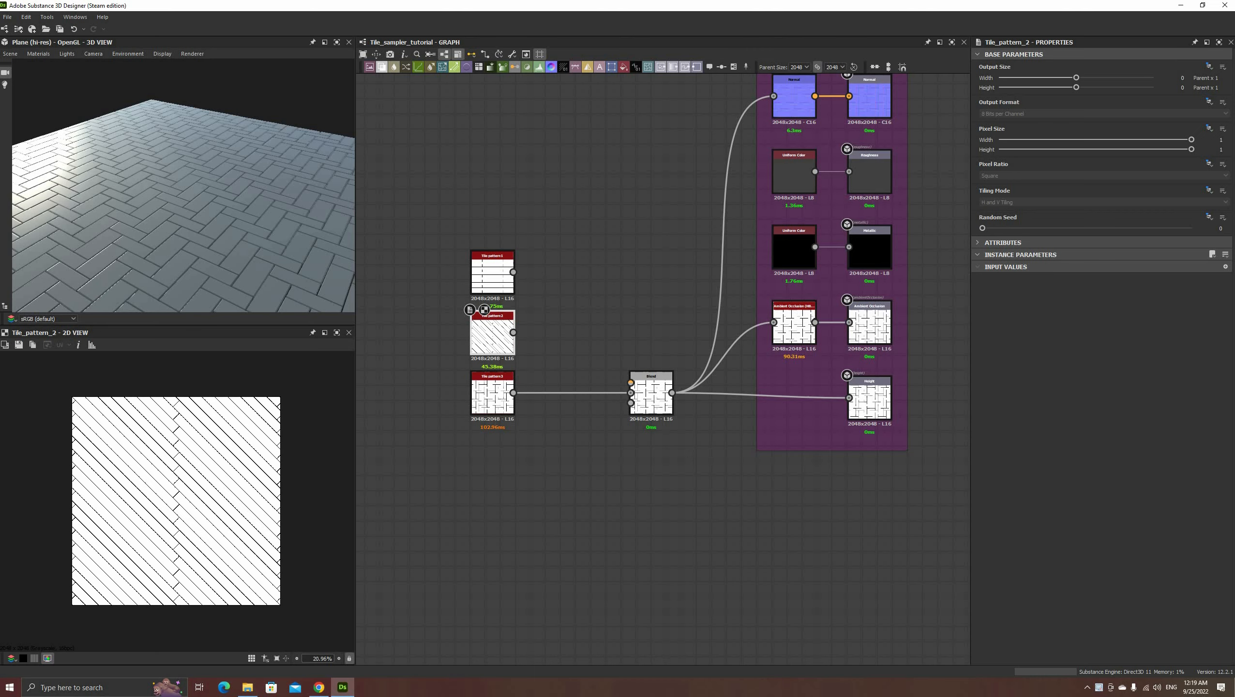
pyautogui.hotkey('ctrl', 'e')
pyautogui.click(502, 370)
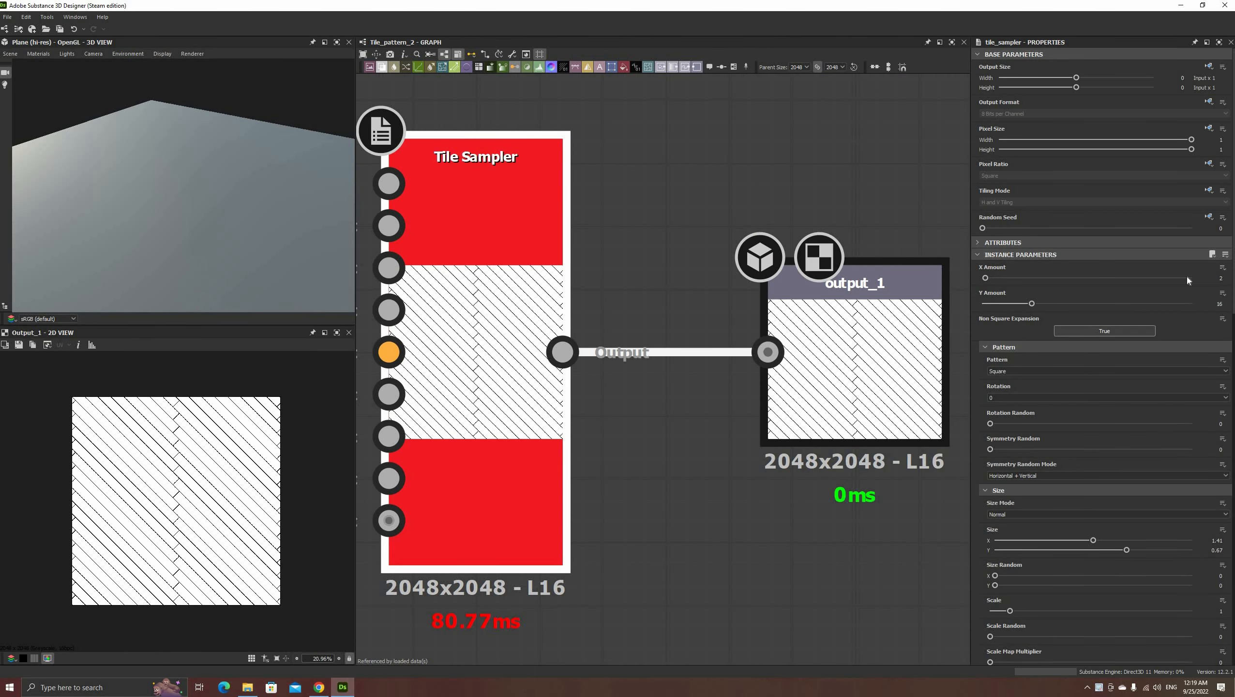
pyautogui.moveTo(573, 529); pyautogui.dragTo(698, 334, button='middle')
pyautogui.scroll(-1, 698, 335)
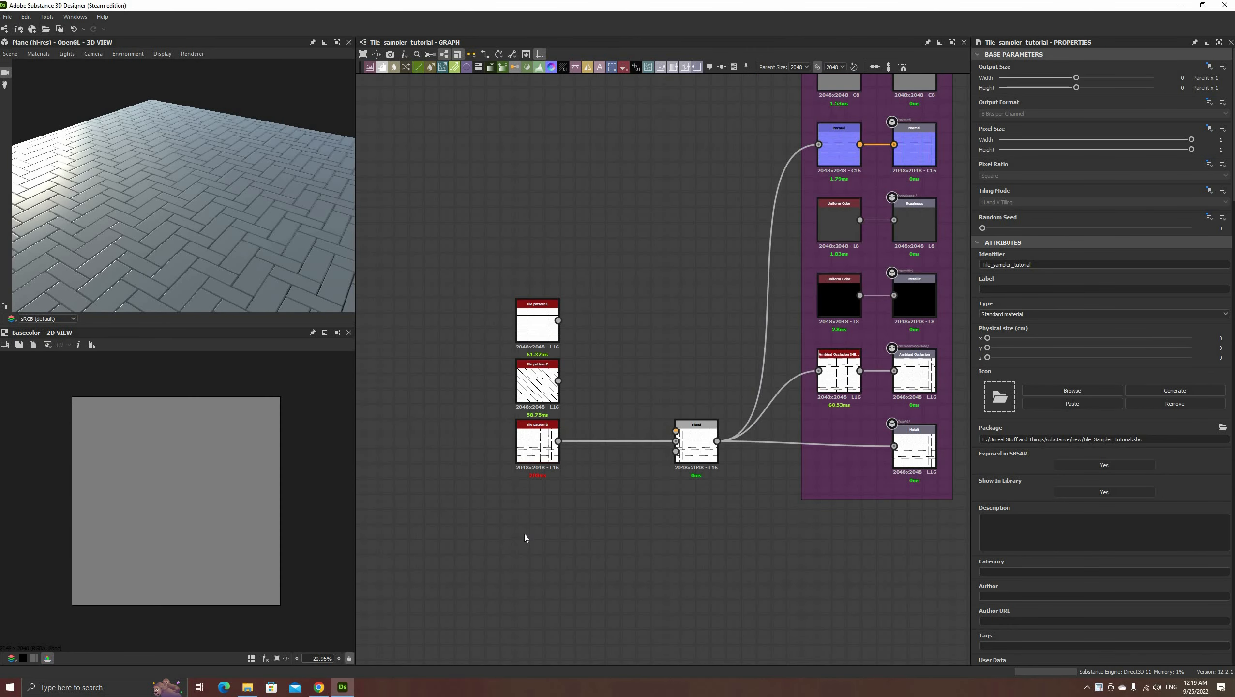
pyautogui.hotkey('ctrl', 'v')
pyautogui.moveTo(492, 288)
pyautogui.mouseDown()
pyautogui.moveTo(582, 451)
pyautogui.moveTo(495, 278)
pyautogui.mouseUp()
pyautogui.moveTo(663, 373); pyautogui.dragTo(493, 418)
pyautogui.moveTo(542, 503); pyautogui.dragTo(634, 429, button='middle')
pyautogui.scroll(2, 634, 342)
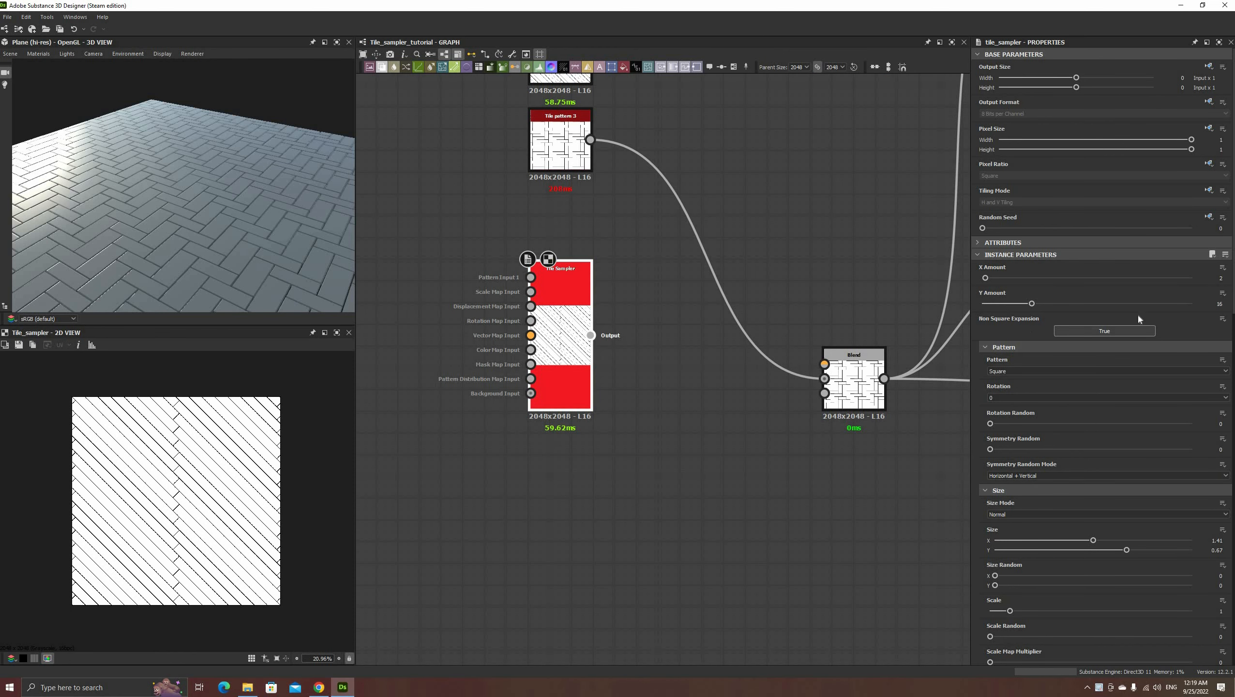
# - Set the copied Tile Sampler's X Amount to 1 and its Size X to 0.71
pyautogui.click(1220, 277)
pyautogui.write('1')
pyautogui.press('Return')
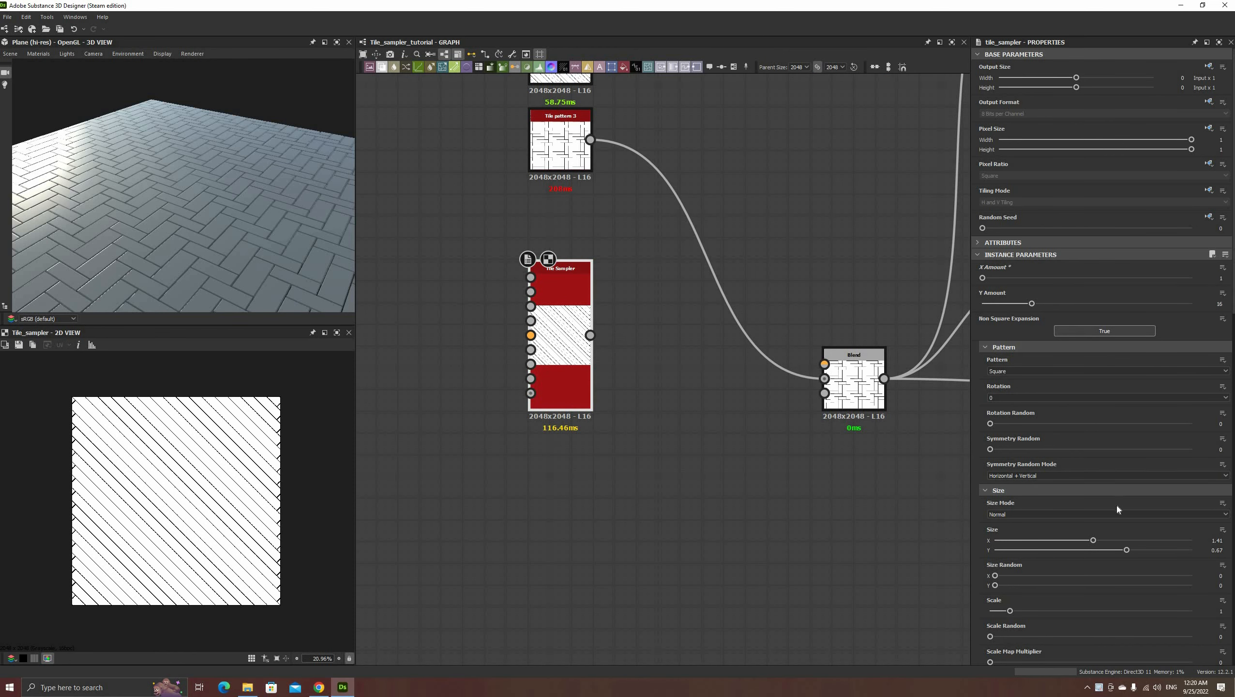
pyautogui.scroll(-3, 1098, 459)
pyautogui.moveTo(1093, 454); pyautogui.dragTo(1044, 455)
# - Duplicate the Tile Sampler directly below the first and set the copy's Rotation to 135 degrees
pyautogui.moveTo(588, 404); pyautogui.dragTo(597, 368, button='middle')
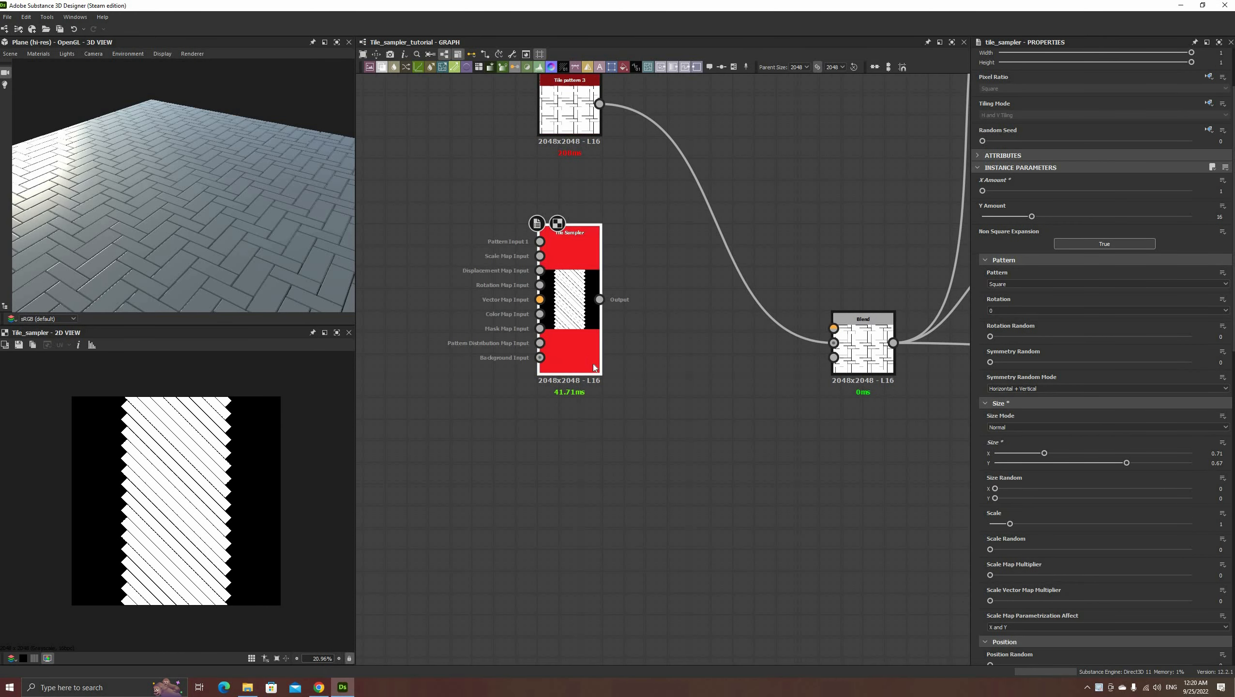
pyautogui.hotkey('ctrl', 'd')
pyautogui.moveTo(667, 365); pyautogui.dragTo(575, 473)
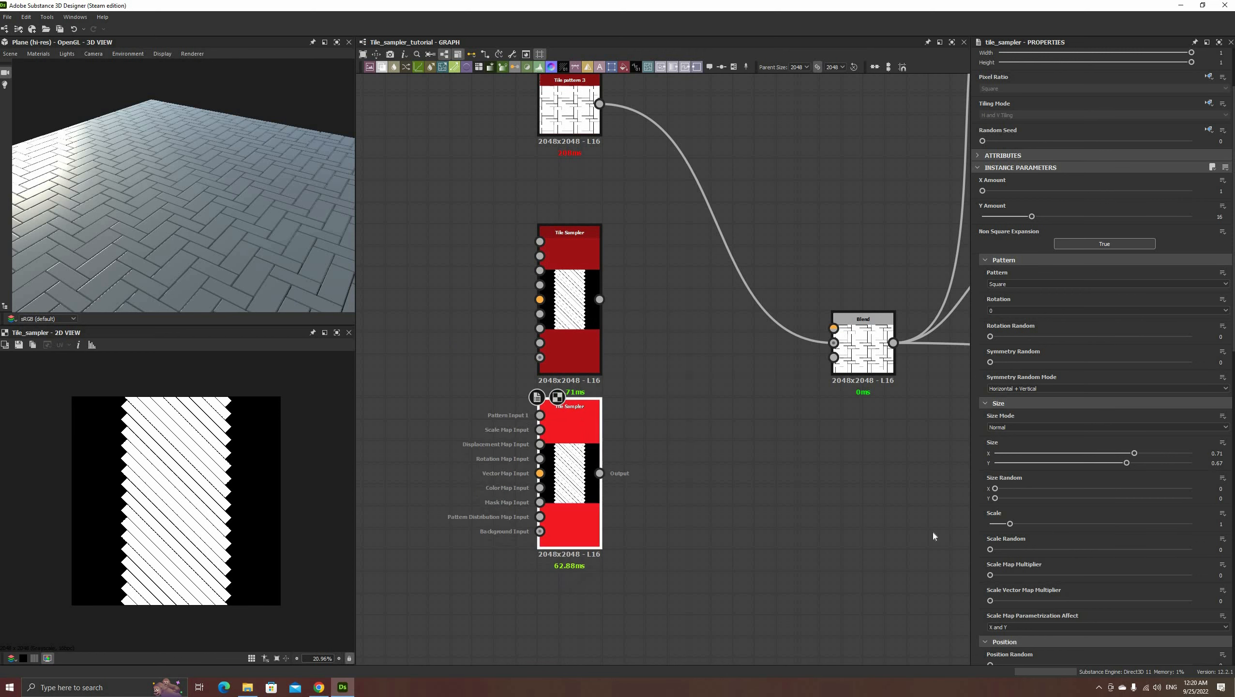
pyautogui.scroll(-1, 1056, 526)
pyautogui.scroll(-6, 1055, 523)
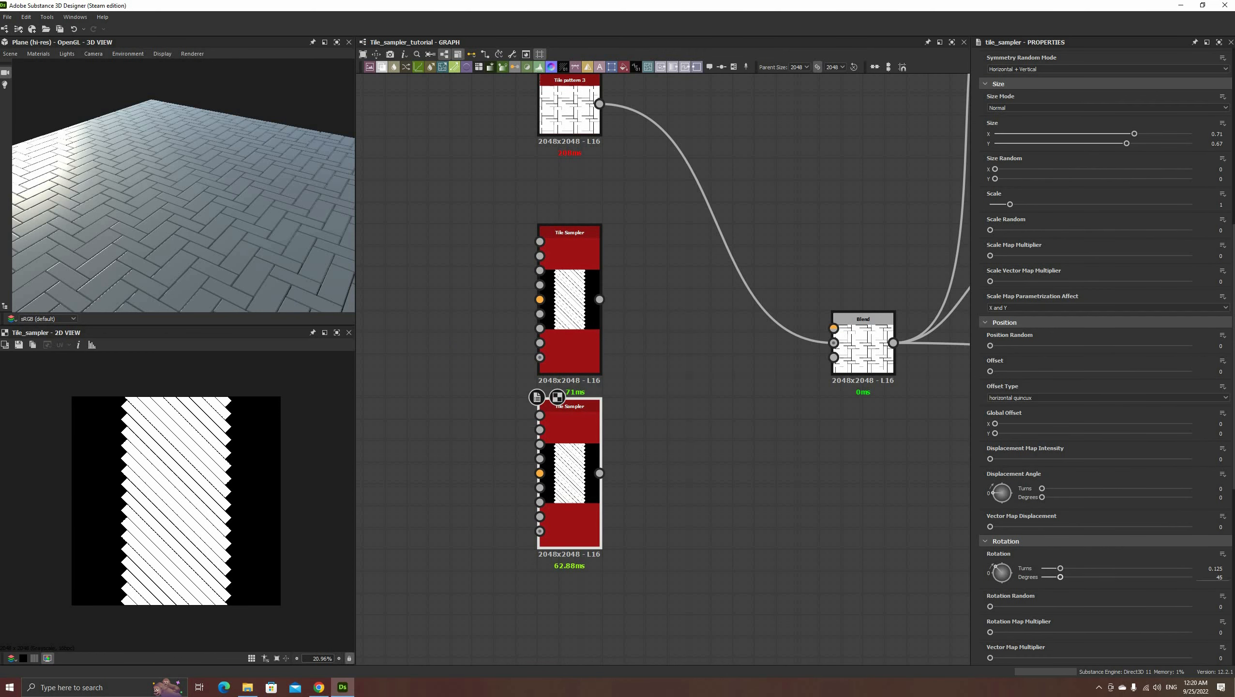
pyautogui.moveTo(1223, 577); pyautogui.dragTo(1170, 580)
pyautogui.write('13')
pyautogui.press('Return')
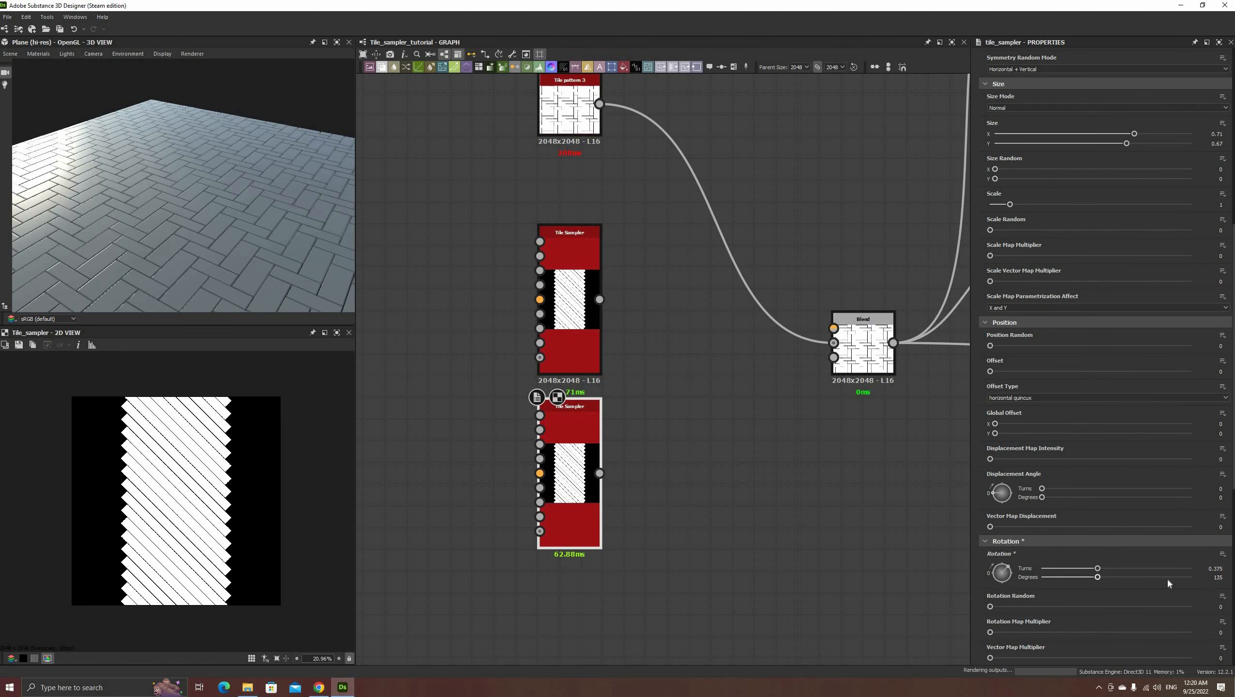
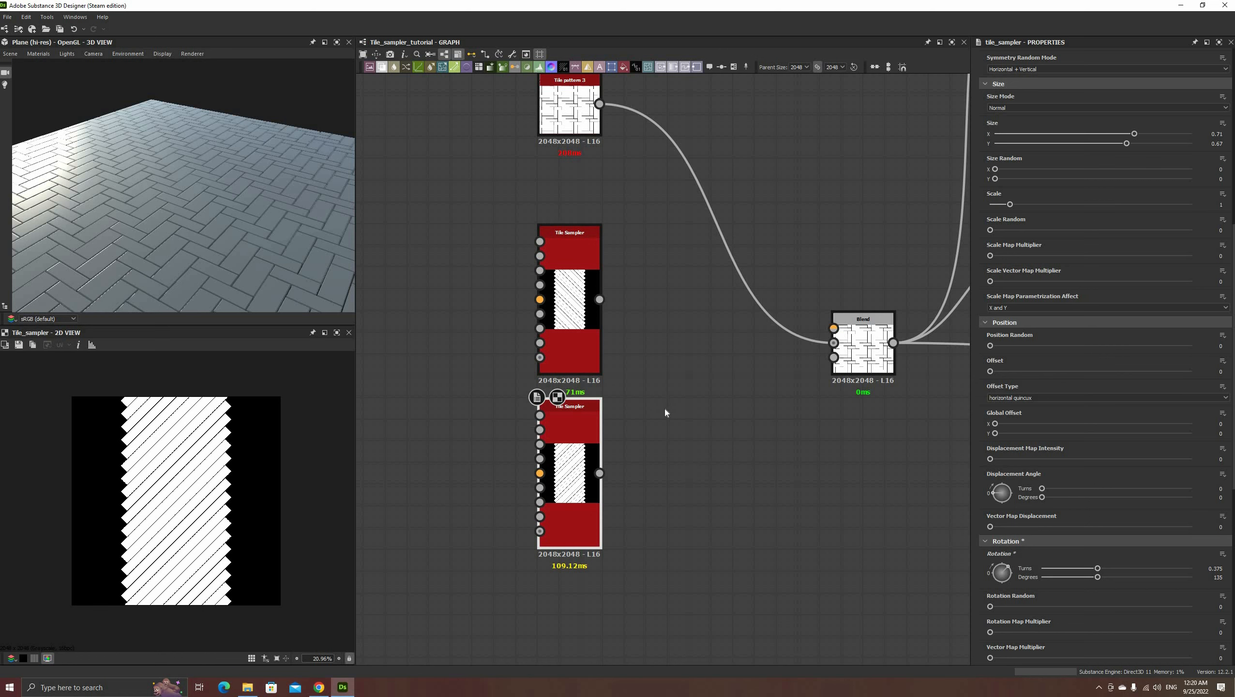
# - Combine both Tile Samplers in a new Blend node set to Add (Linear Dodge), feeding the existing Blend node
pyautogui.moveTo(599, 472); pyautogui.dragTo(658, 397)
pyautogui.click(684, 408)
pyautogui.moveTo(599, 299)
pyautogui.mouseDown()
pyautogui.moveTo(679, 390)
pyautogui.moveTo(656, 390)
pyautogui.moveTo(834, 343)
pyautogui.mouseUp()
pyautogui.click(995, 292)
pyautogui.click(995, 304)
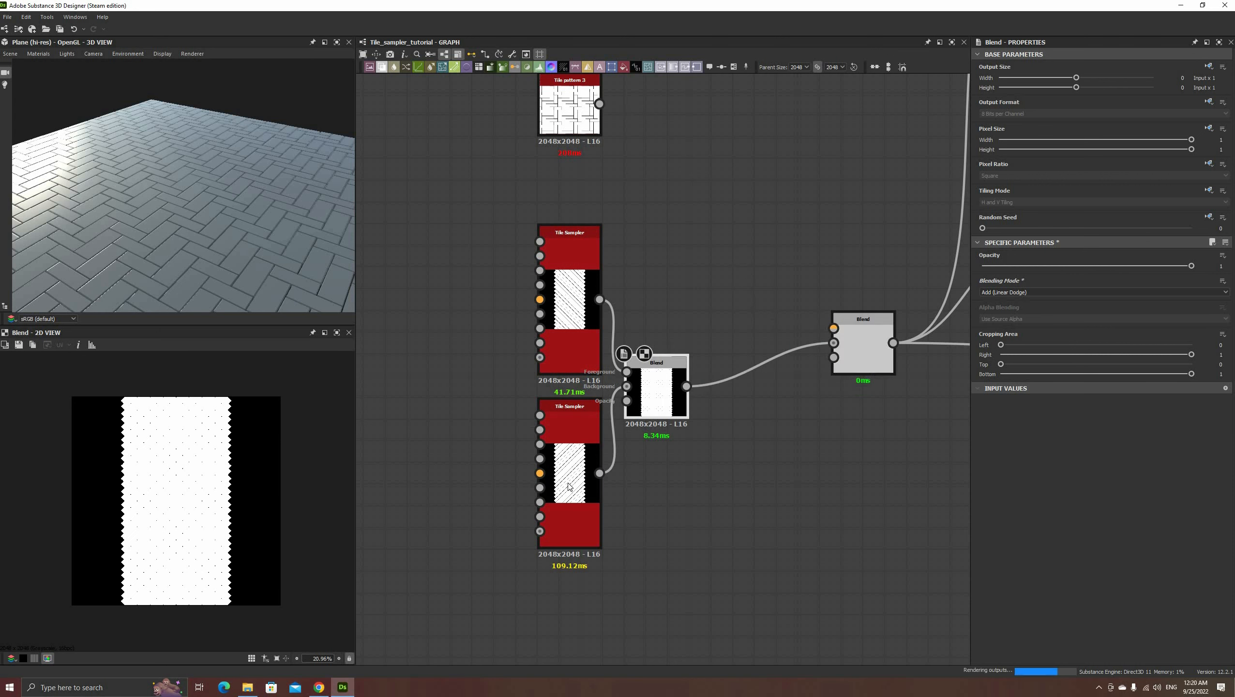
# - Try shifting the lower Tile Sampler's pattern with a position Offset of 0.5
pyautogui.click(568, 486)
pyautogui.scroll(-10, 1061, 516)
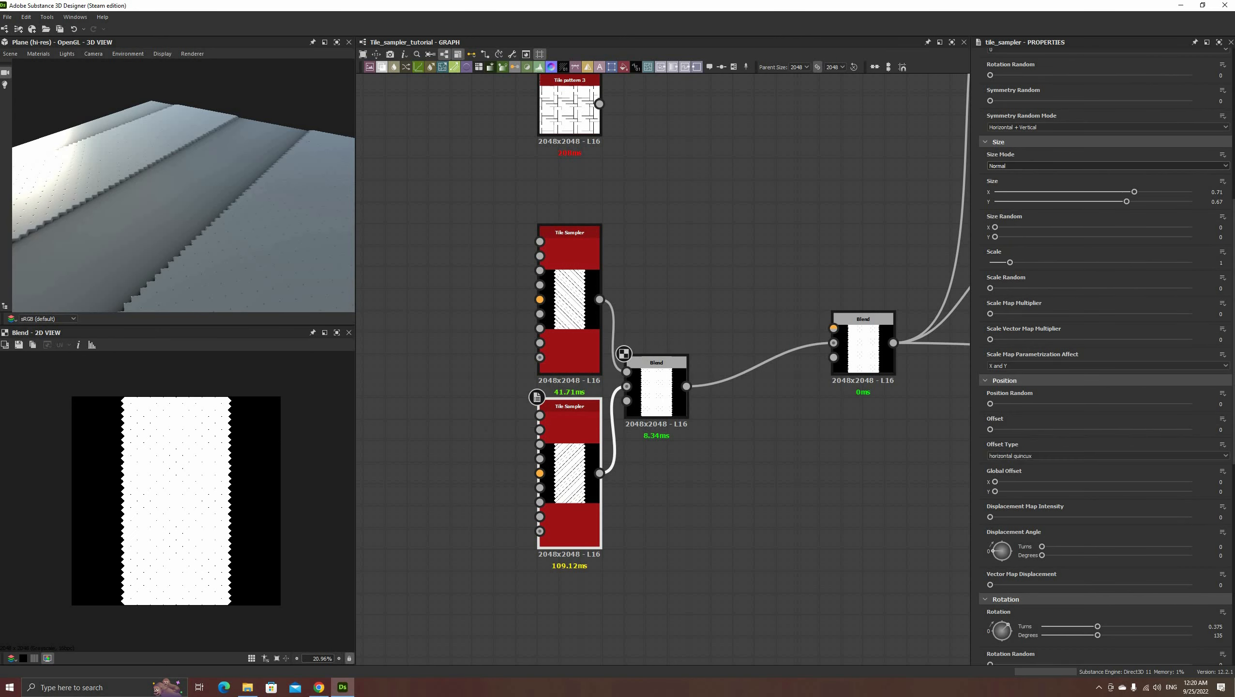
pyautogui.click(1230, 432)
pyautogui.write('0.5')
pyautogui.press('Return')
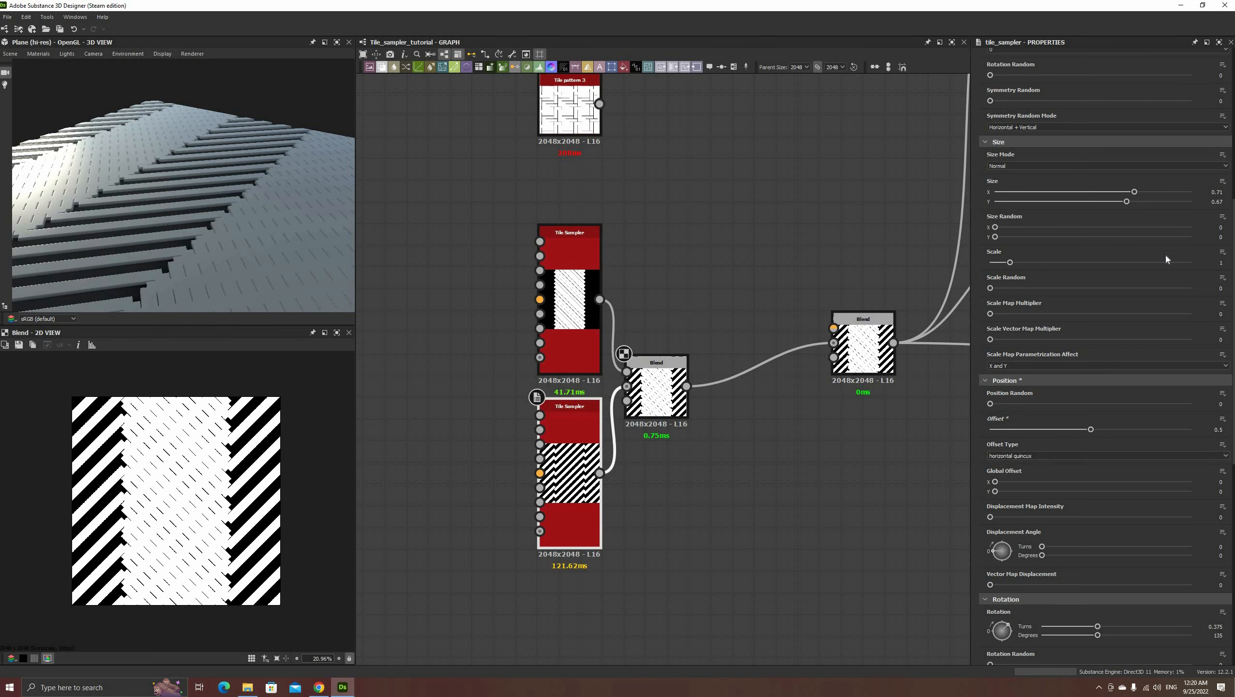
pyautogui.scroll(3, 1172, 261)
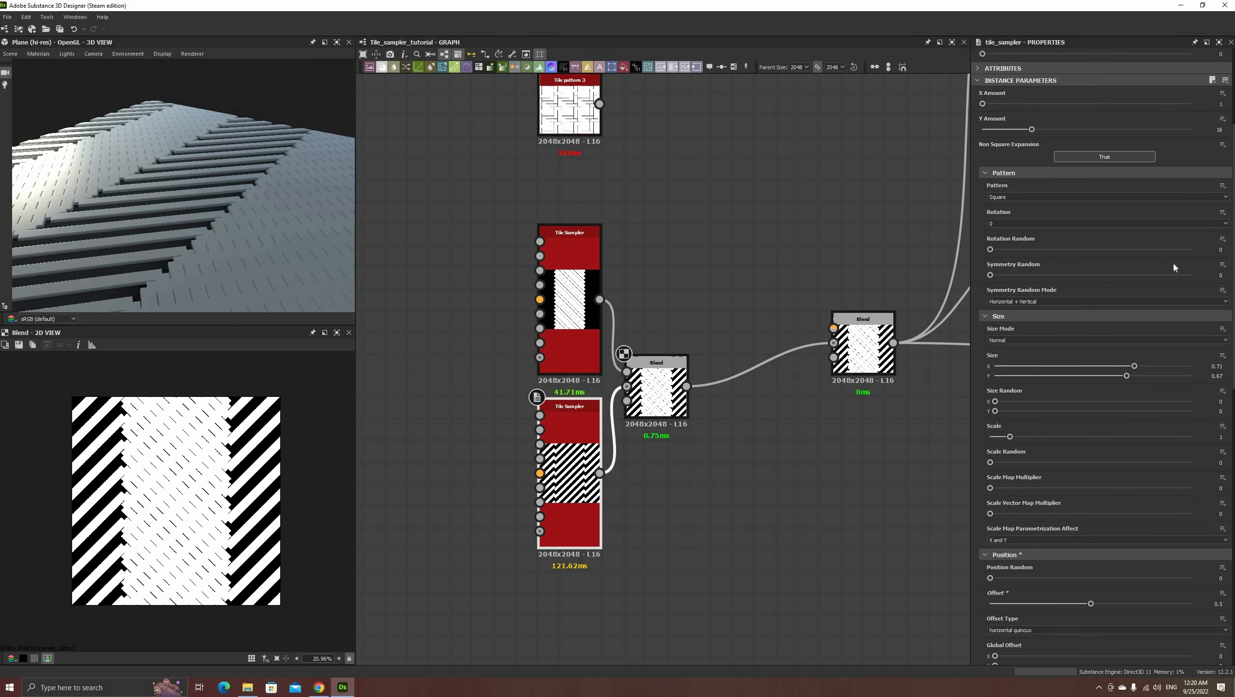
pyautogui.scroll(-1, 1173, 260)
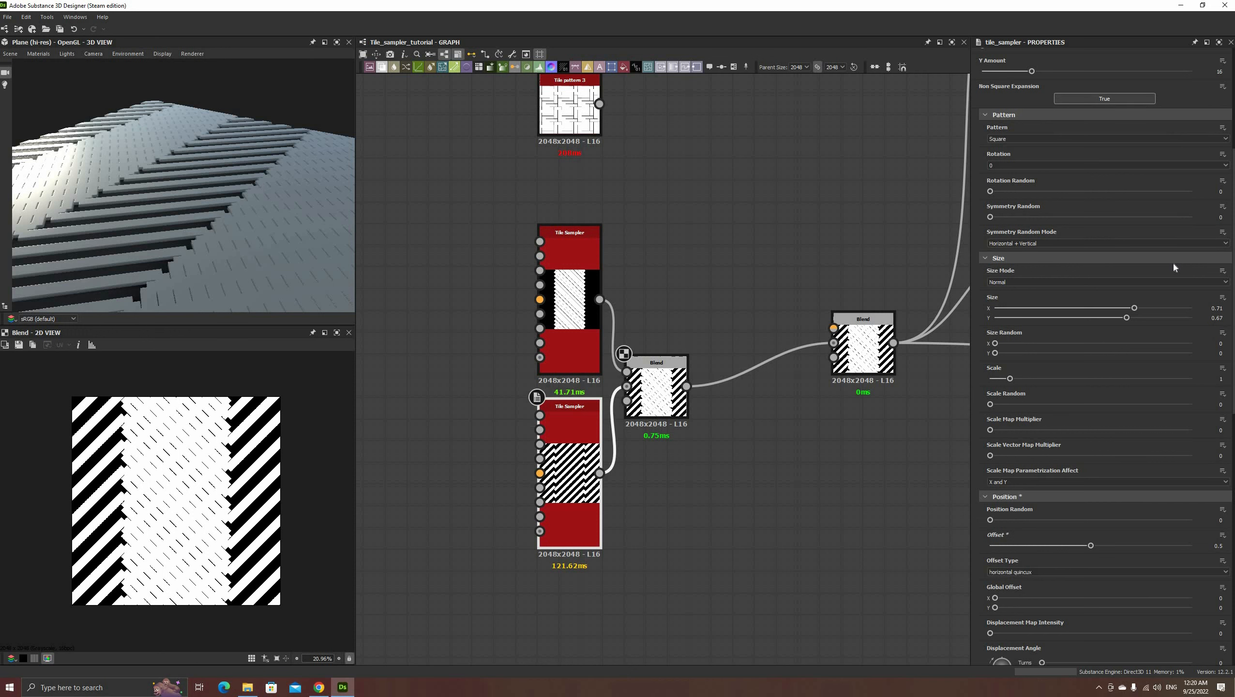
pyautogui.scroll(-1, 1210, 419)
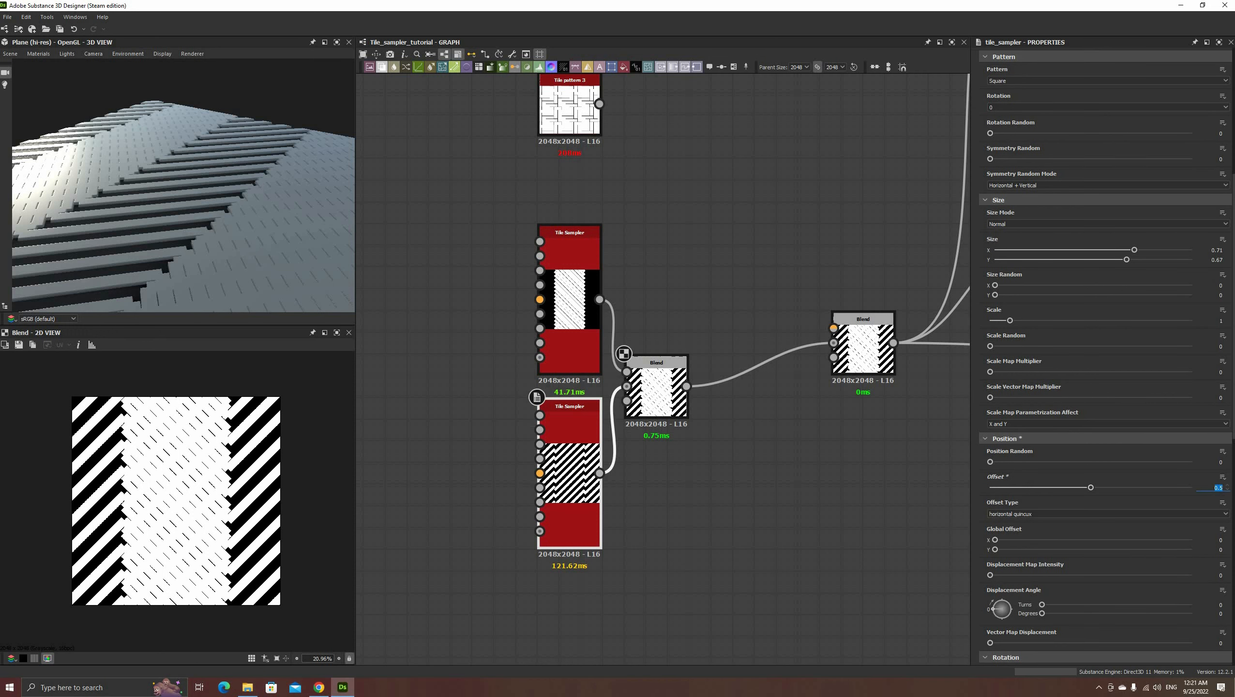
# - Reset the lower Tile Sampler's Offset to 0 and set its Global Offset X to 0.5
pyautogui.write('0')
pyautogui.press('Return')
pyautogui.write('.5')
pyautogui.press('Return')
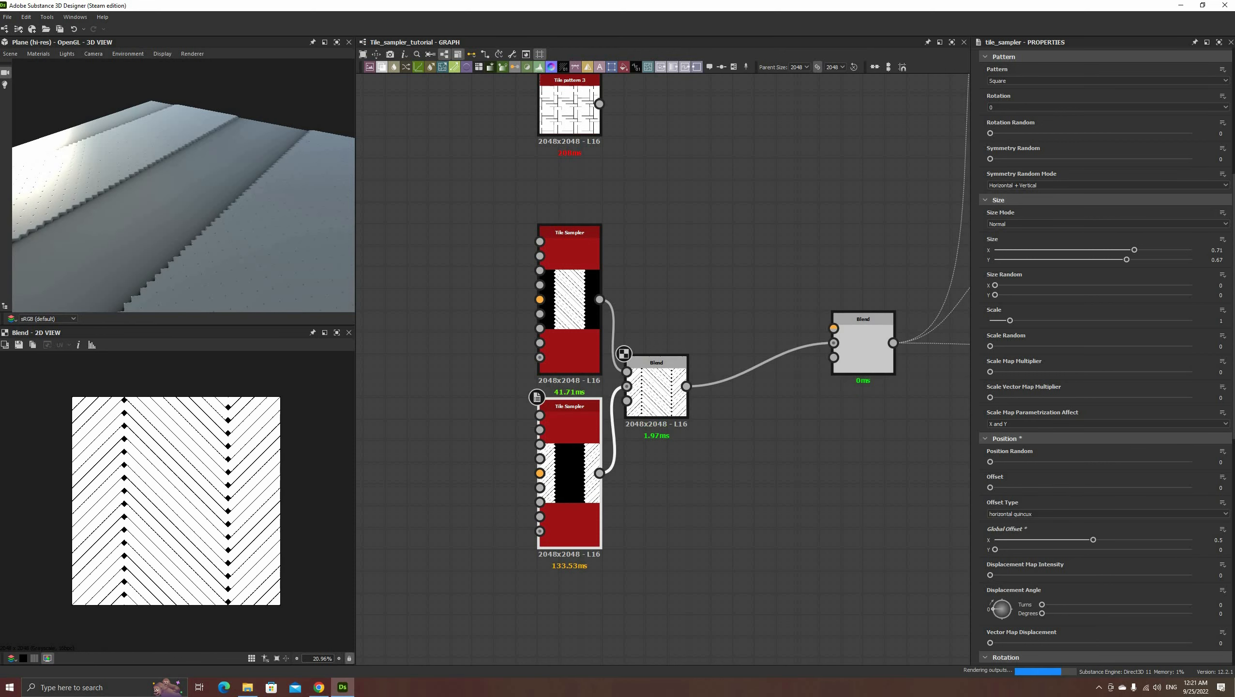
# - Reduce the lower Tile Sampler's Size X to 0.66
pyautogui.scroll(5, 236, 503)
pyautogui.moveTo(229, 508); pyautogui.dragTo(180, 508, button='middle')
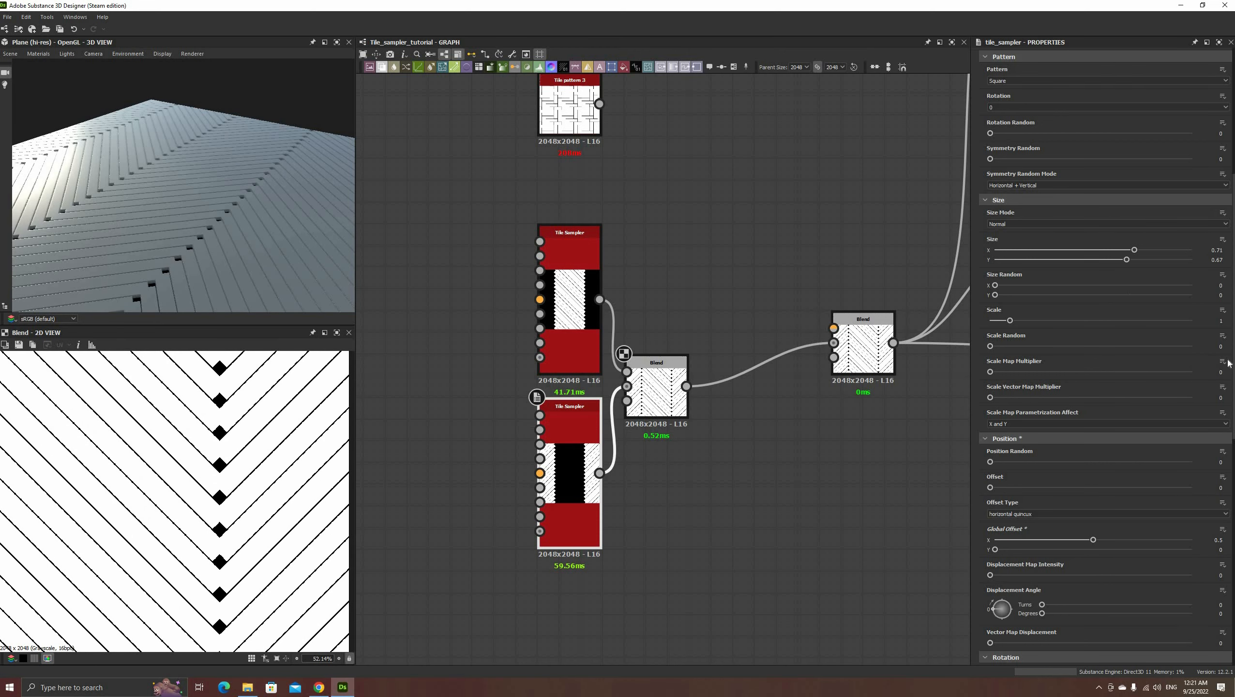
pyautogui.scroll(2, 1226, 363)
pyautogui.click(1220, 336)
pyautogui.press('BackSpace')
pyautogui.scroll(-4, 1212, 337)
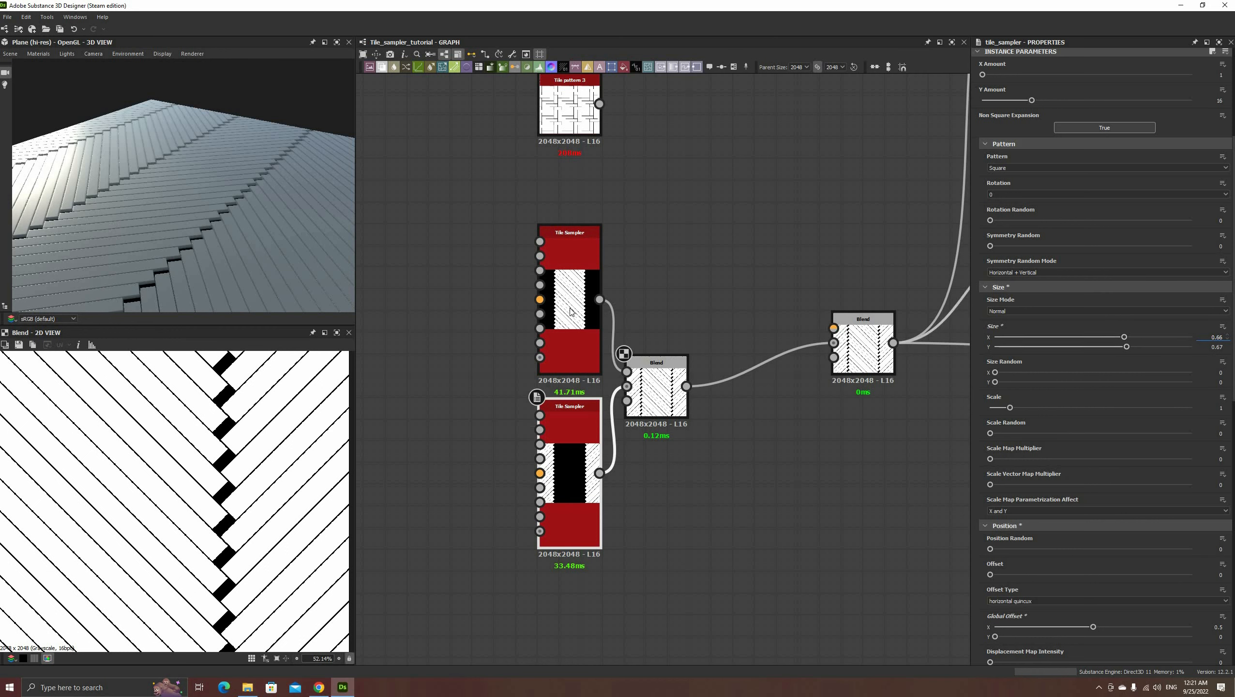
# - Increase the upper Tile Sampler's Size X to 0.75 to close the gaps along the seam
pyautogui.click(555, 316)
pyautogui.click(1212, 337)
pyautogui.scroll(2, 1212, 337)
pyautogui.scroll(2, 1212, 337)
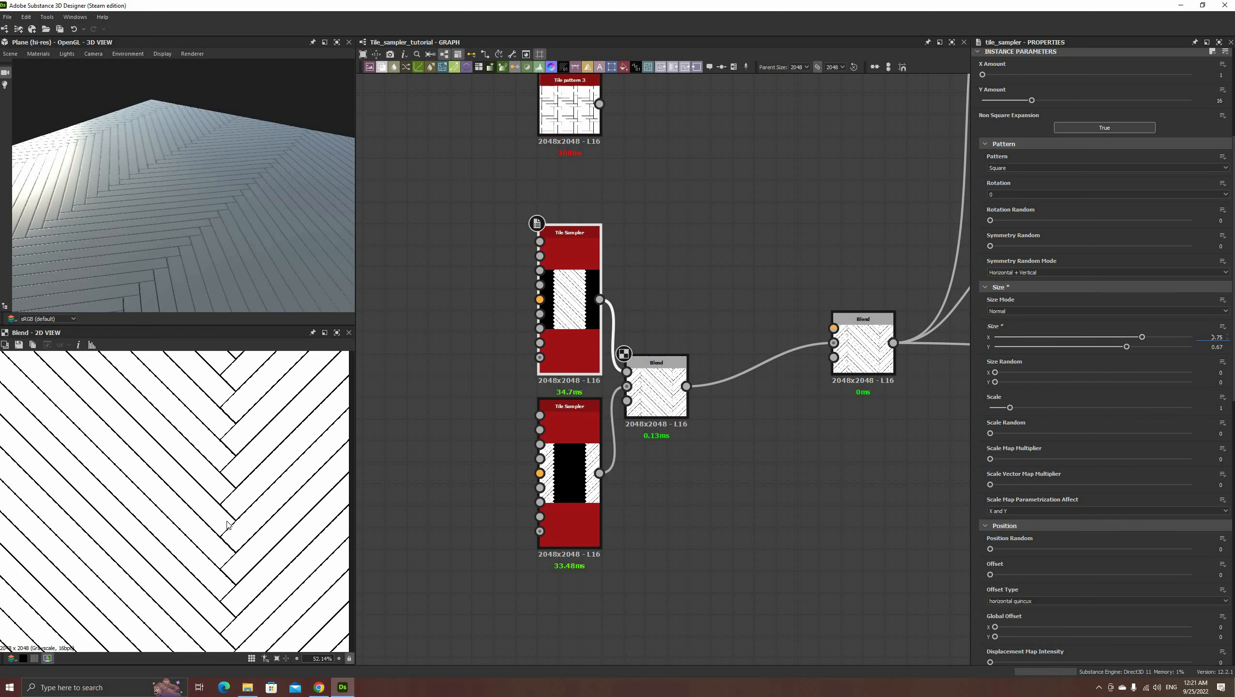
# - Fine-tune the upper Tile Sampler's Size X to 0.748 so the seam joints of the blended herringbone meet
pyautogui.scroll(13, 229, 525)
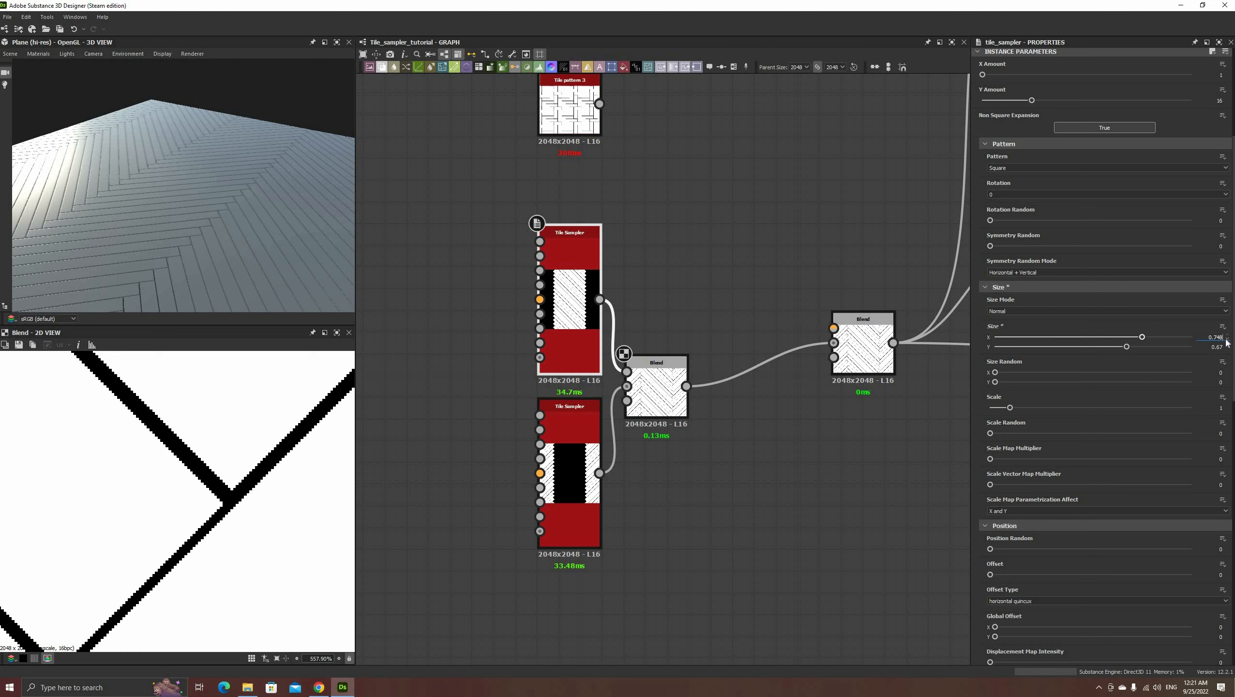
pyautogui.press('Return')
pyautogui.scroll(-12, 231, 499)
pyautogui.moveTo(146, 239); pyautogui.dragTo(259, 268)
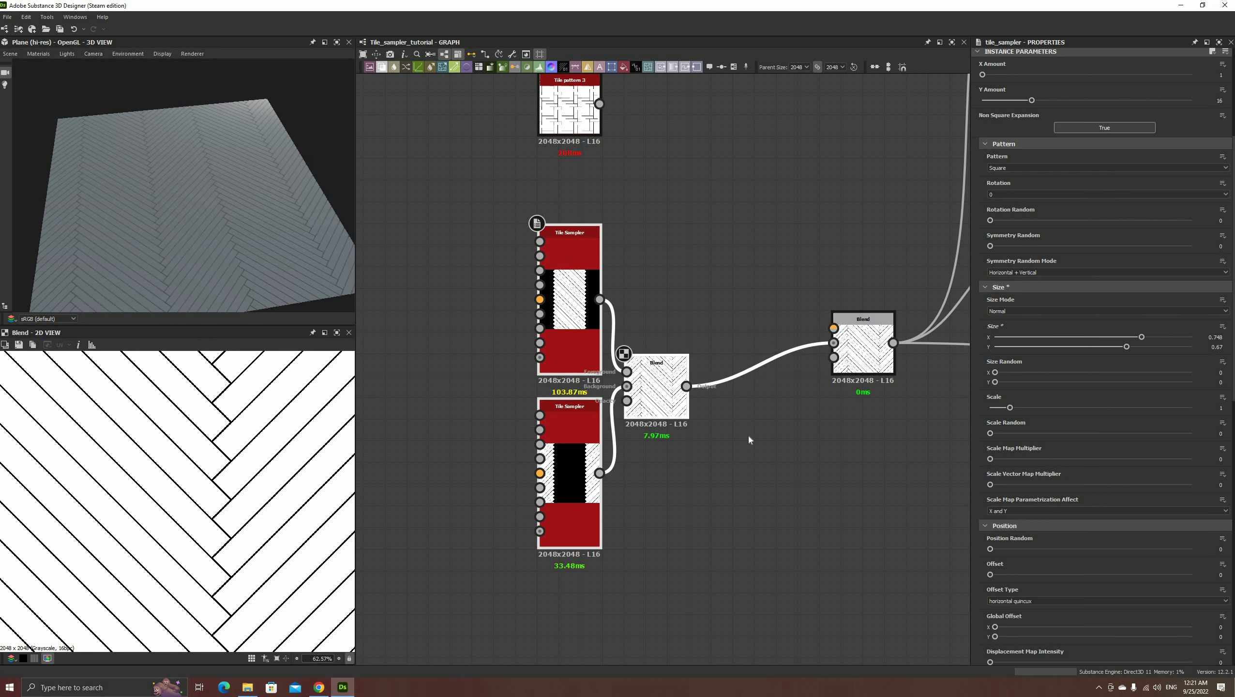
# - Add an Output node connected to the Blend that combines the two Tile Samplers
pyautogui.moveTo(686, 386); pyautogui.dragTo(753, 443)
pyautogui.write('out')
pyautogui.click(776, 395)
# - Create a new graph named Tile_pattern_4 from the two Tile Samplers, their Blend and the Output node
pyautogui.moveTo(458, 249); pyautogui.dragTo(750, 561)
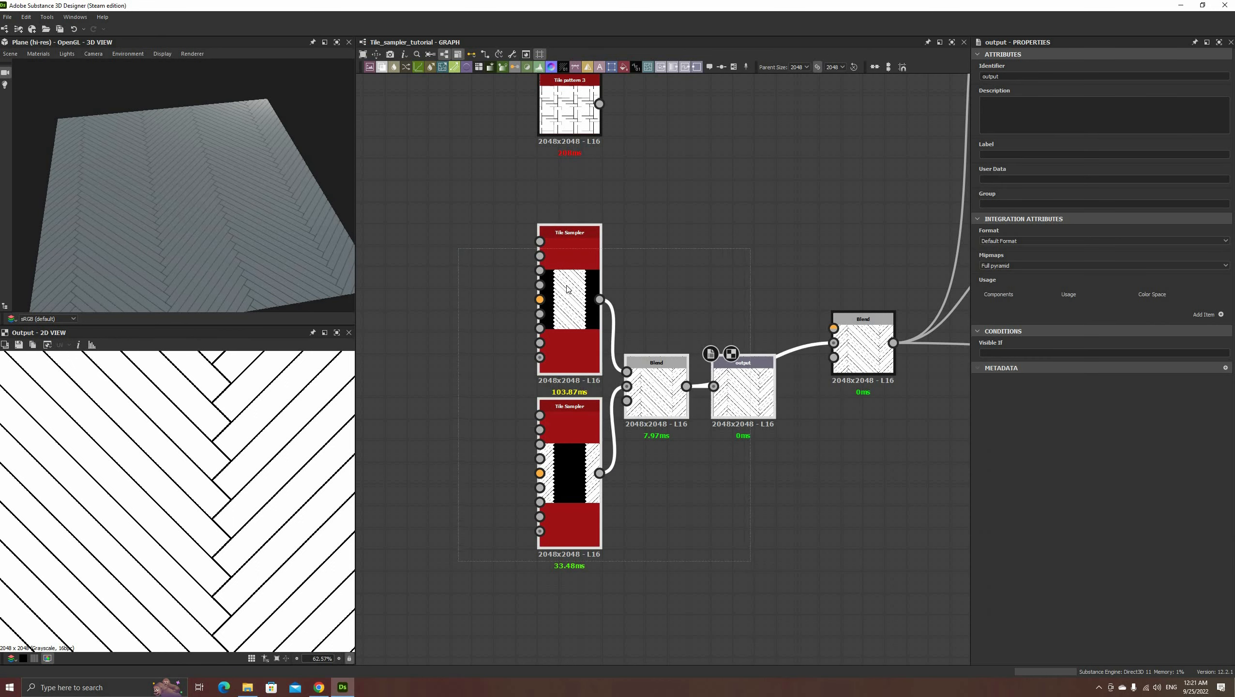
pyautogui.rightClick(567, 289)
pyautogui.click(624, 424)
pyautogui.write('tIL')
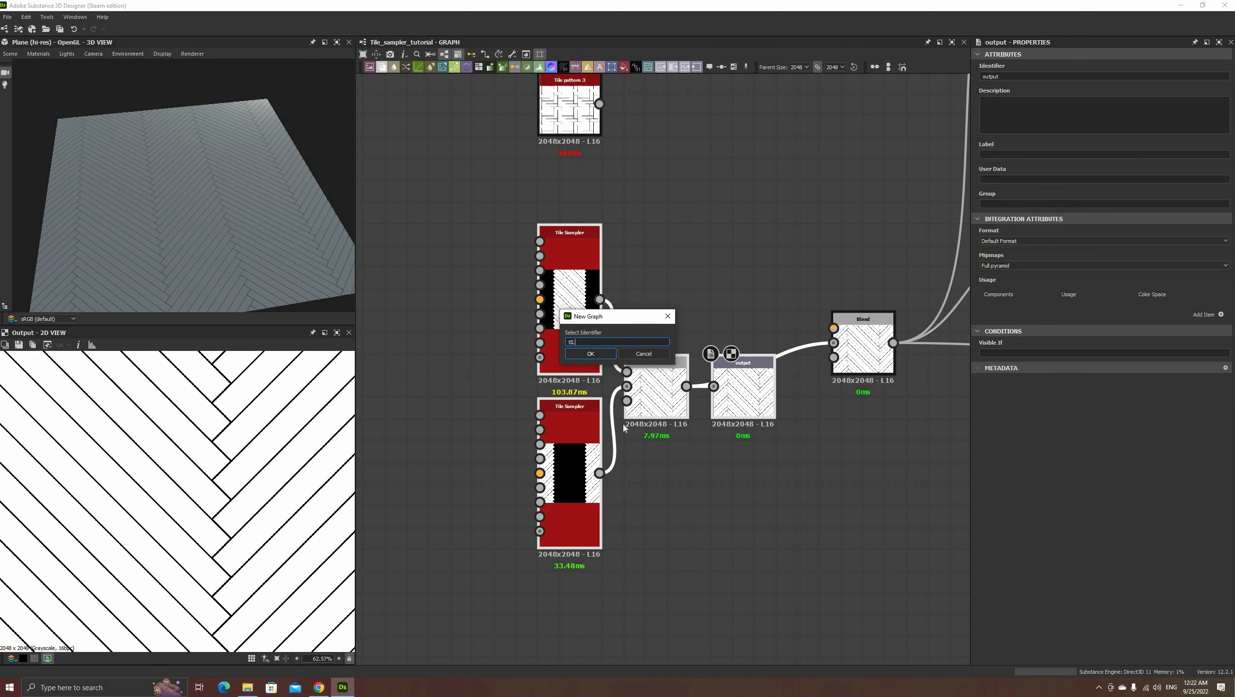
pyautogui.write('E_')
pyautogui.hotkey('ctrl', 'a')
pyautogui.write('Tile_pattern_4')
pyautogui.press('Return')
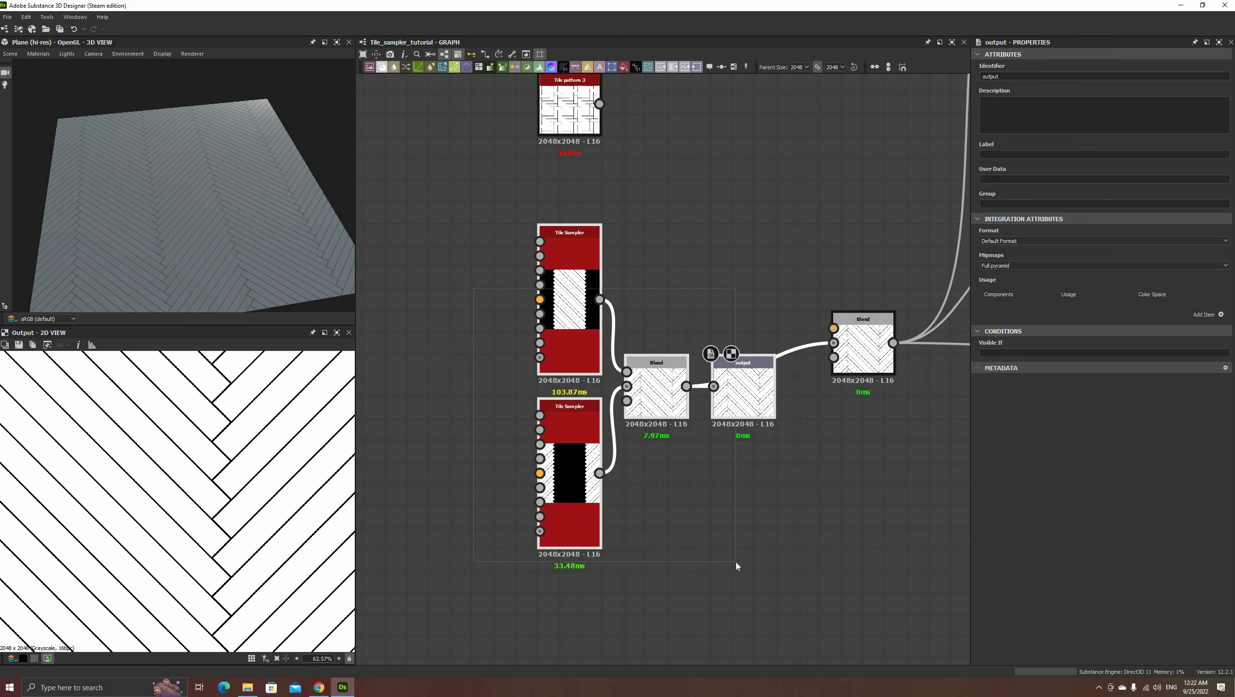
# - Replace the sampler nodes with the Tile pattern 4 node, feed it into the remaining Blend and align it beside Tile pattern 3
pyautogui.moveTo(827, 224); pyautogui.dragTo(833, 343)
pyautogui.moveTo(460, 405); pyautogui.dragTo(570, 213)
pyautogui.scroll(4, 479, 205)
pyautogui.moveTo(479, 206); pyautogui.dragTo(437, 527, button='middle')
pyautogui.moveTo(622, 107); pyautogui.dragTo(488, 243)
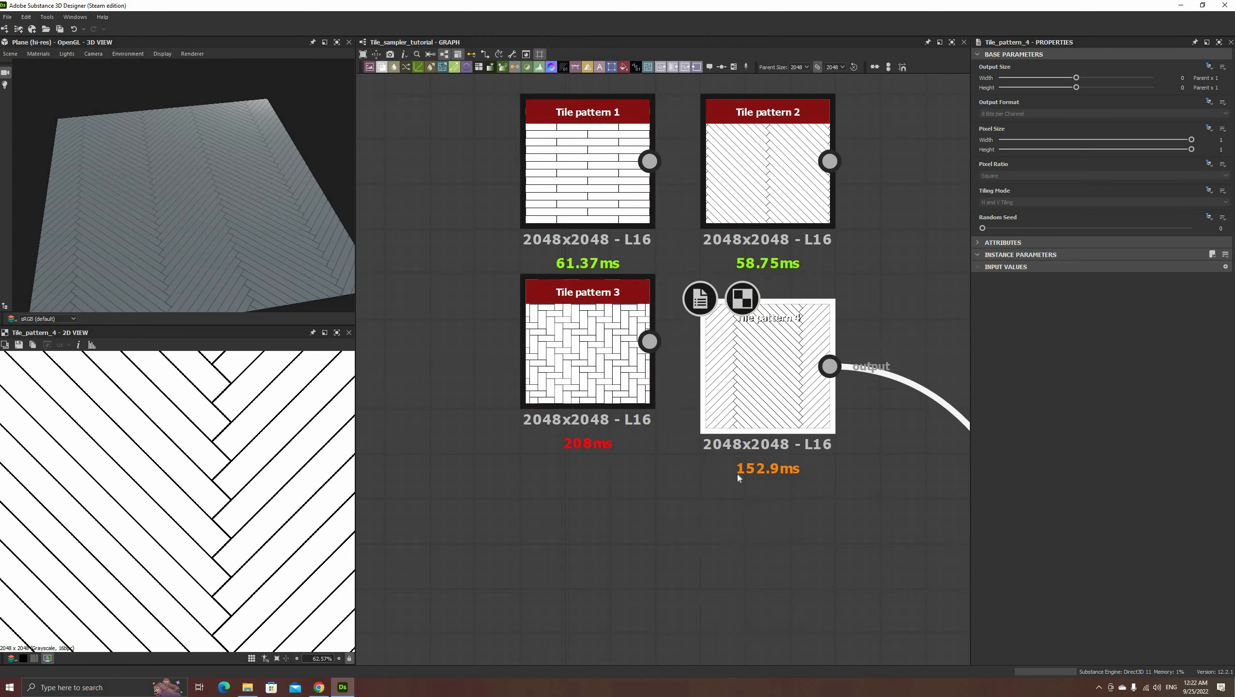
pyautogui.scroll(-5, 634, 447)
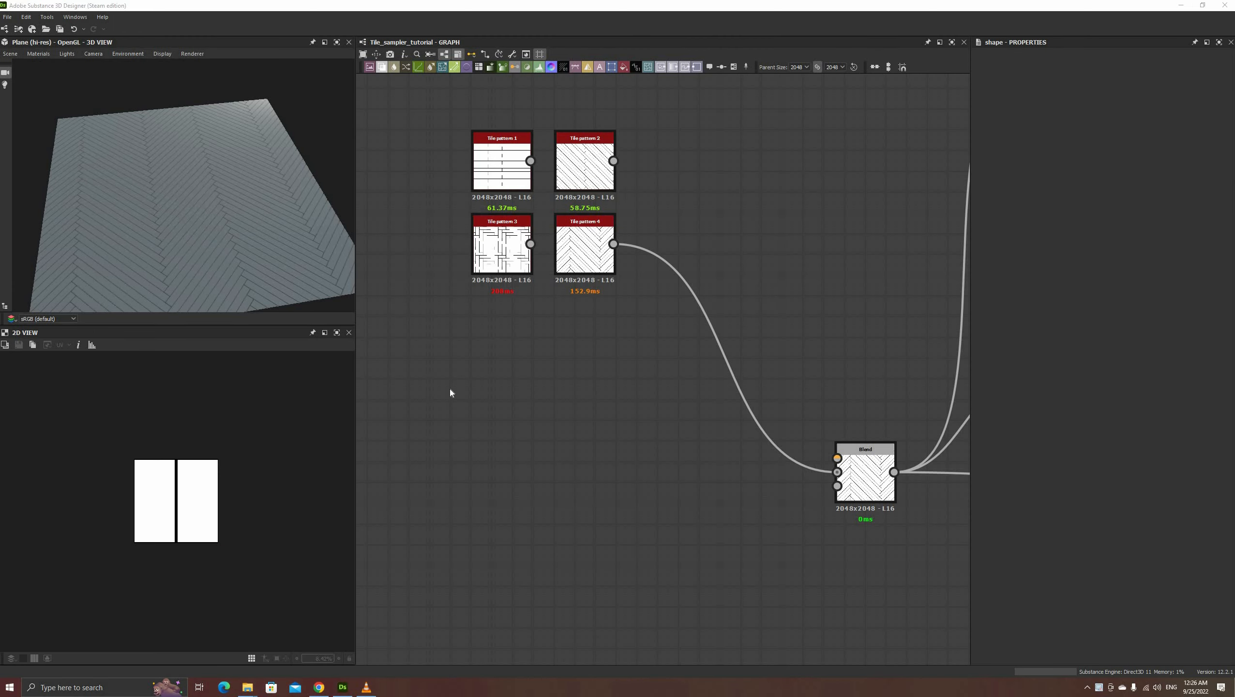
# - Add a Shape node below the tile pattern nodes and set its Size Y to 0.98
pyautogui.press('space')
pyautogui.write('shape')
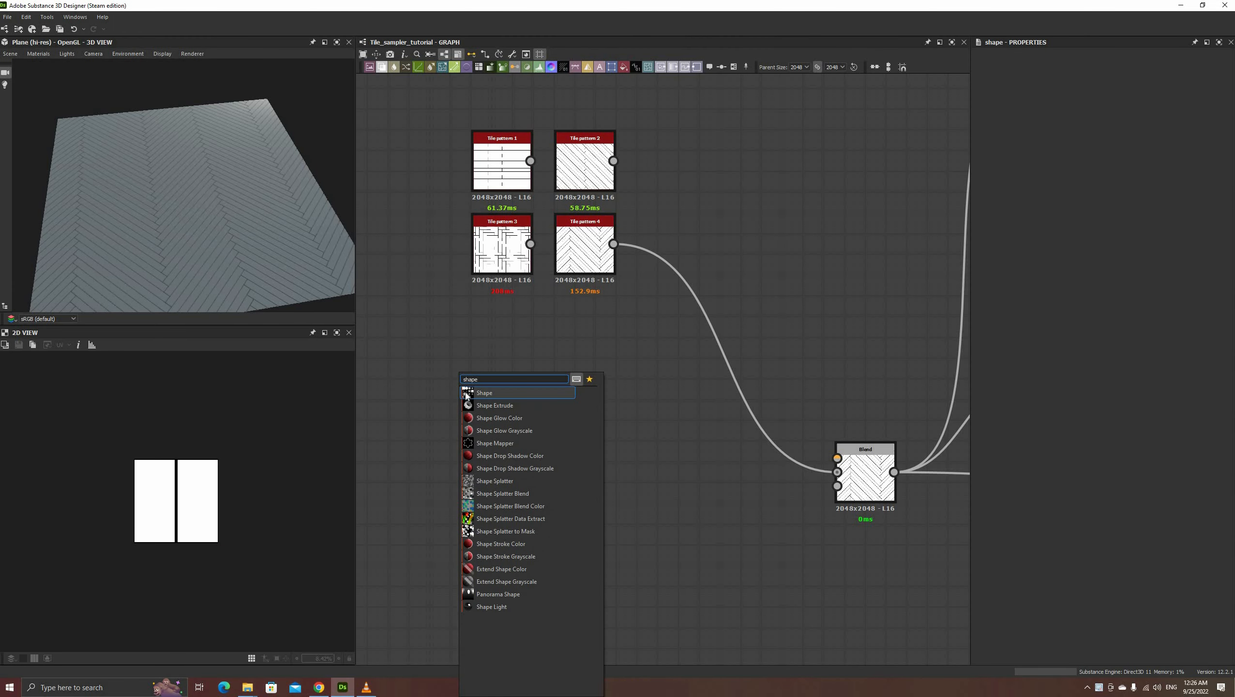
pyautogui.press('Return')
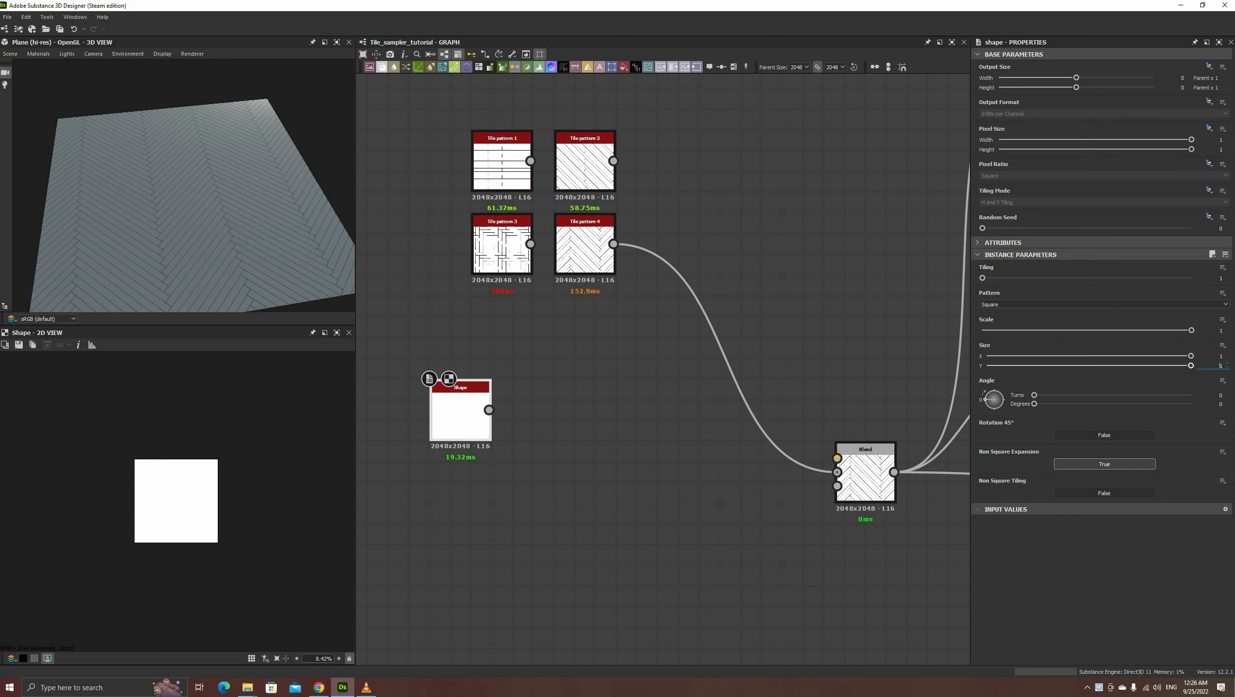
pyautogui.scroll(-3, 1213, 366)
pyautogui.moveTo(1185, 365); pyautogui.dragTo(1187, 365)
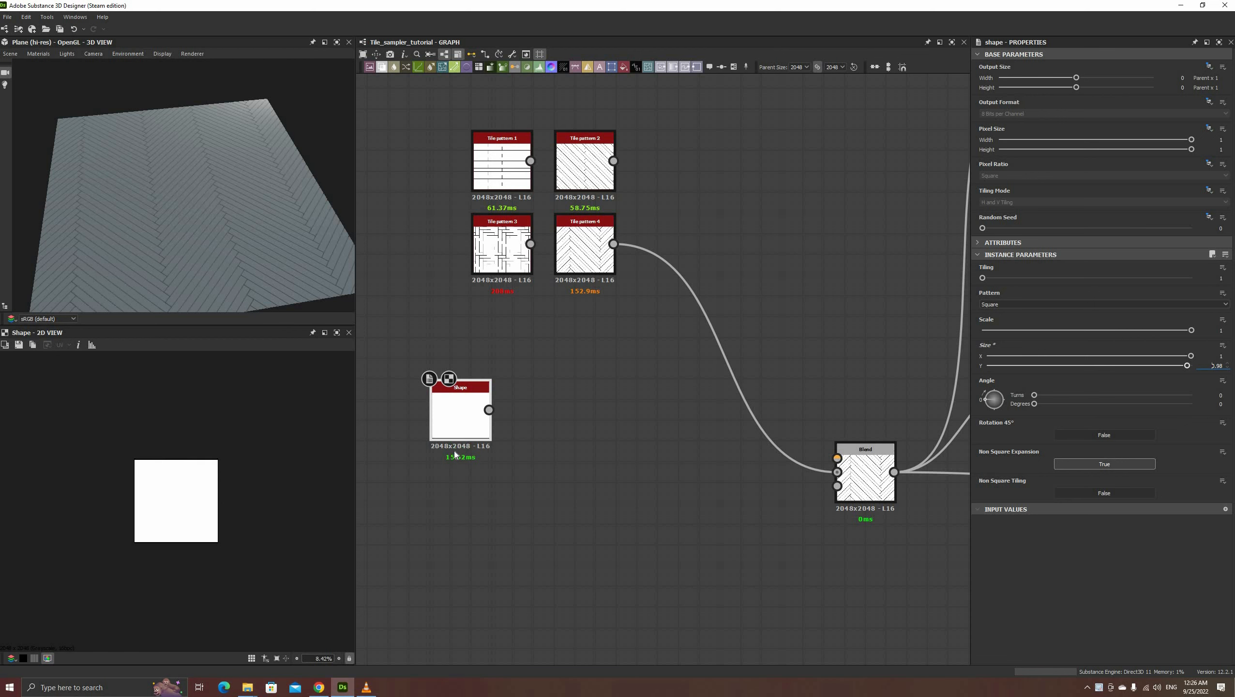
pyautogui.scroll(5, 174, 506)
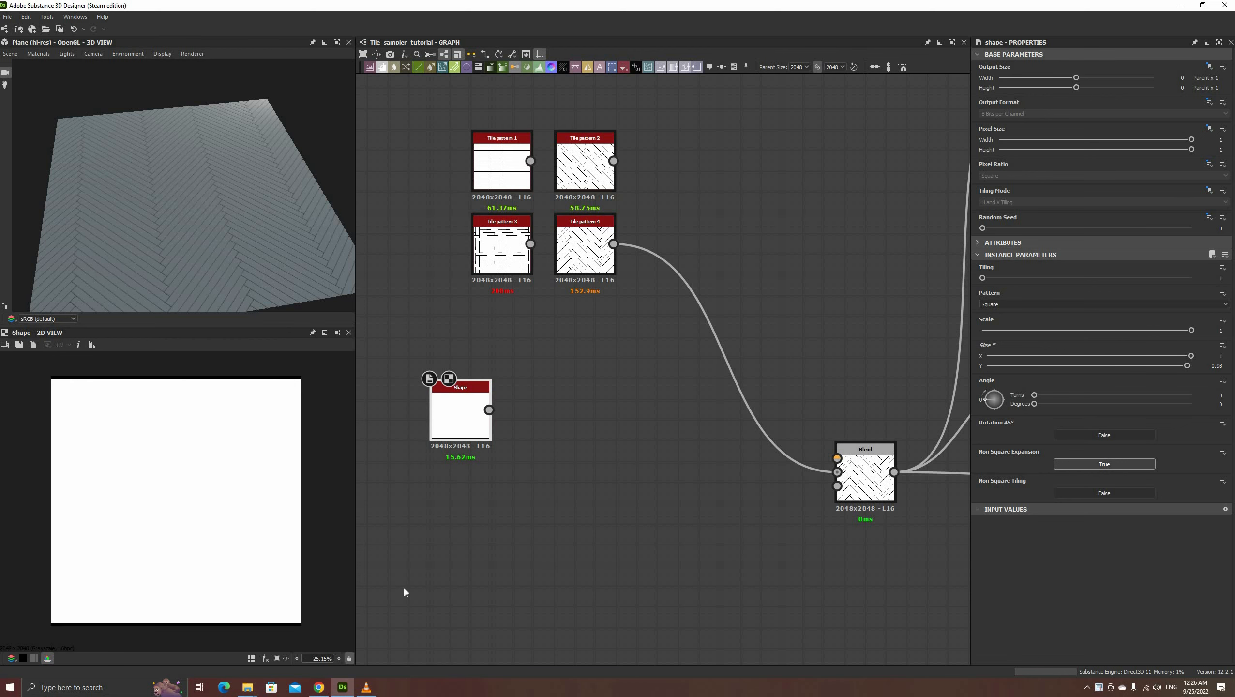
# - Connect a Transformation 2D node to the Shape and set its Offset Y to 0.5
pyautogui.moveTo(490, 410); pyautogui.dragTo(544, 415)
pyautogui.write('tr')
pyautogui.press('Return')
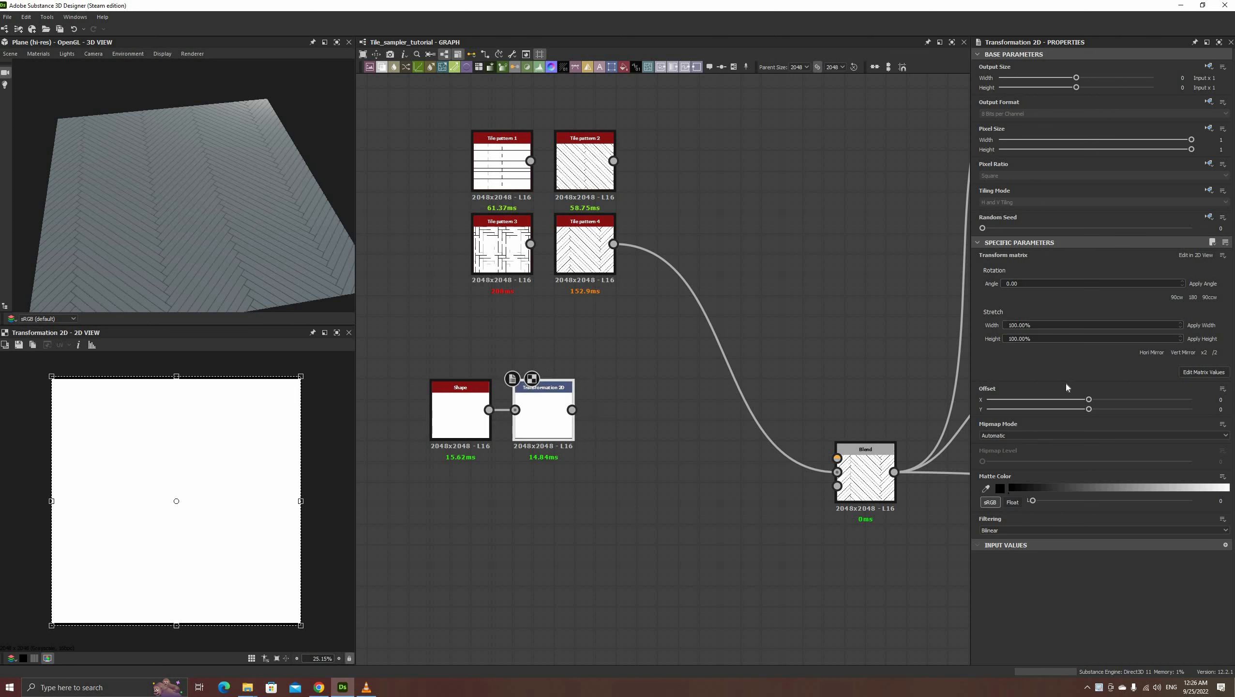
pyautogui.click(1220, 410)
pyautogui.write('0.5')
pyautogui.press('Return')
pyautogui.click(454, 432)
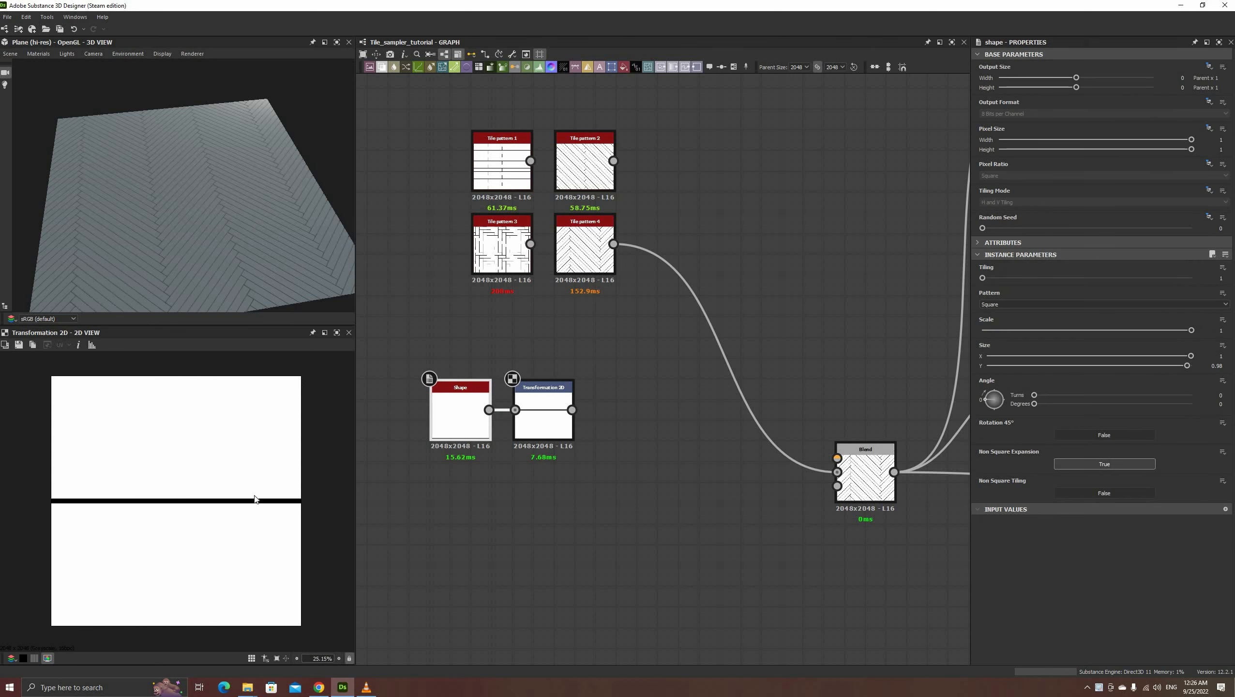
# - Add a second Transformation 2D node fed by the first and rotate it 90 degrees
pyautogui.moveTo(571, 410); pyautogui.dragTo(492, 495)
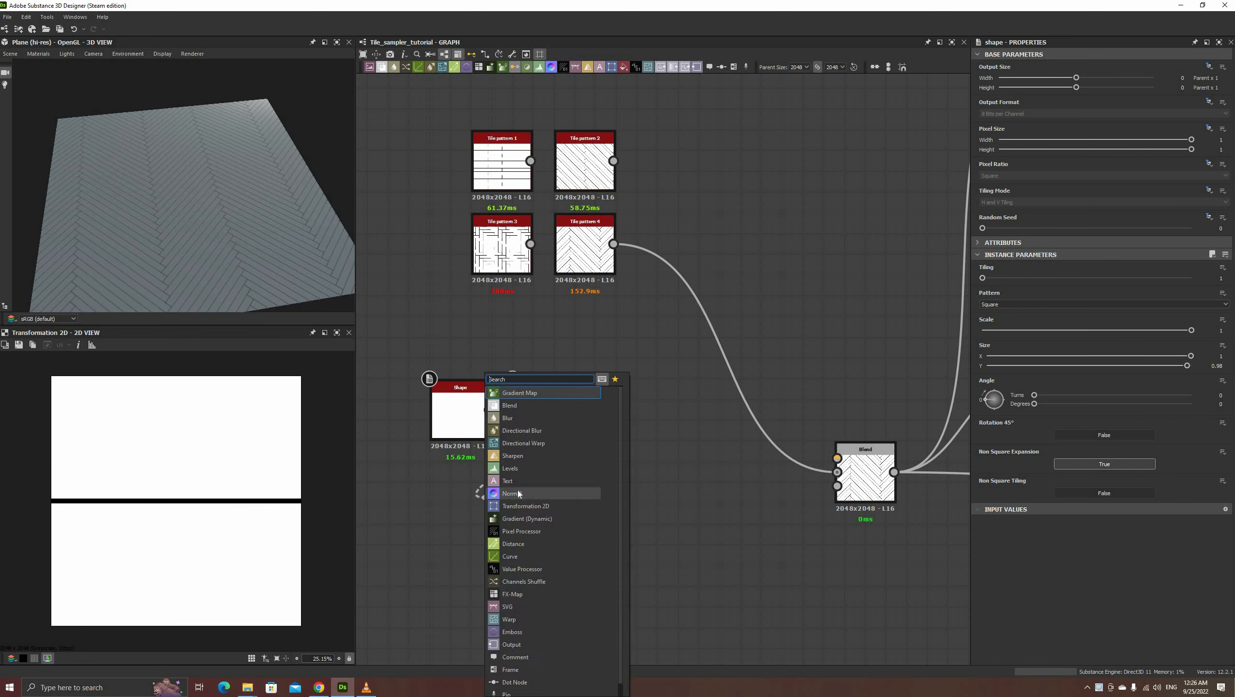
pyautogui.write('tr')
pyautogui.click(533, 393)
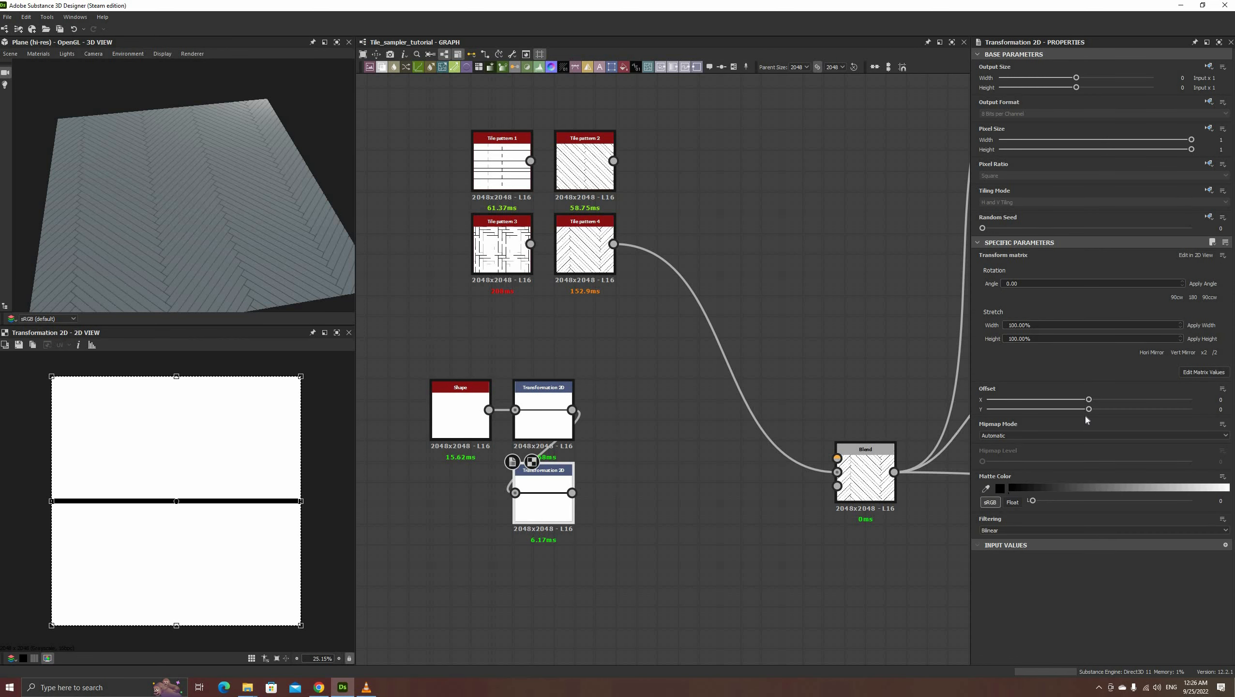
pyautogui.click(1176, 297)
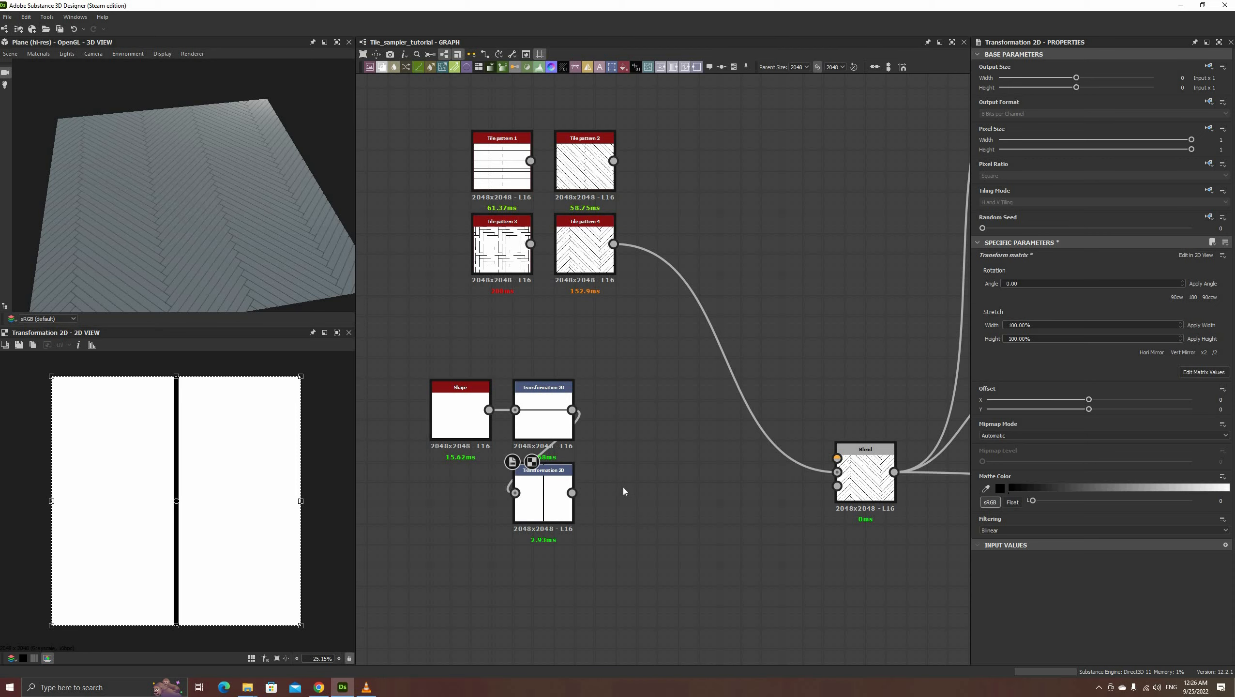
# - Shift the Shape and Transformation 2D nodes aside and open the node search in the free space beside them
pyautogui.scroll(-2, 622, 488)
pyautogui.moveTo(617, 421); pyautogui.dragTo(496, 377)
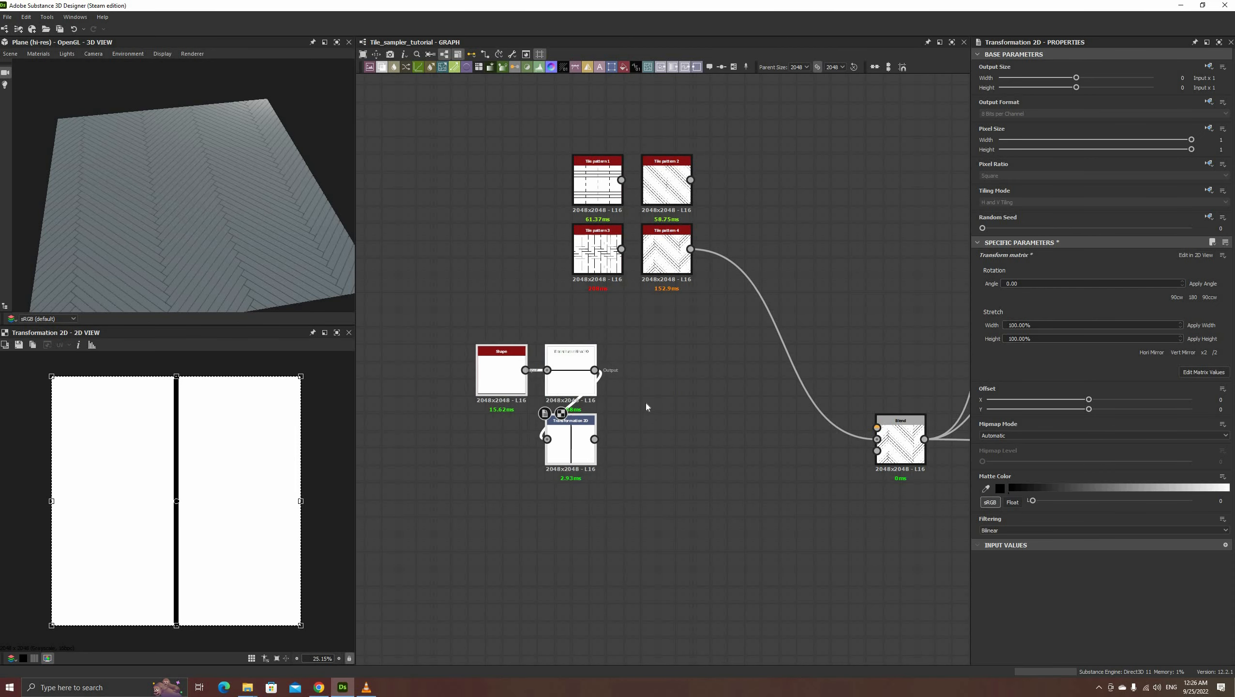
pyautogui.click(646, 406)
pyautogui.press('space')
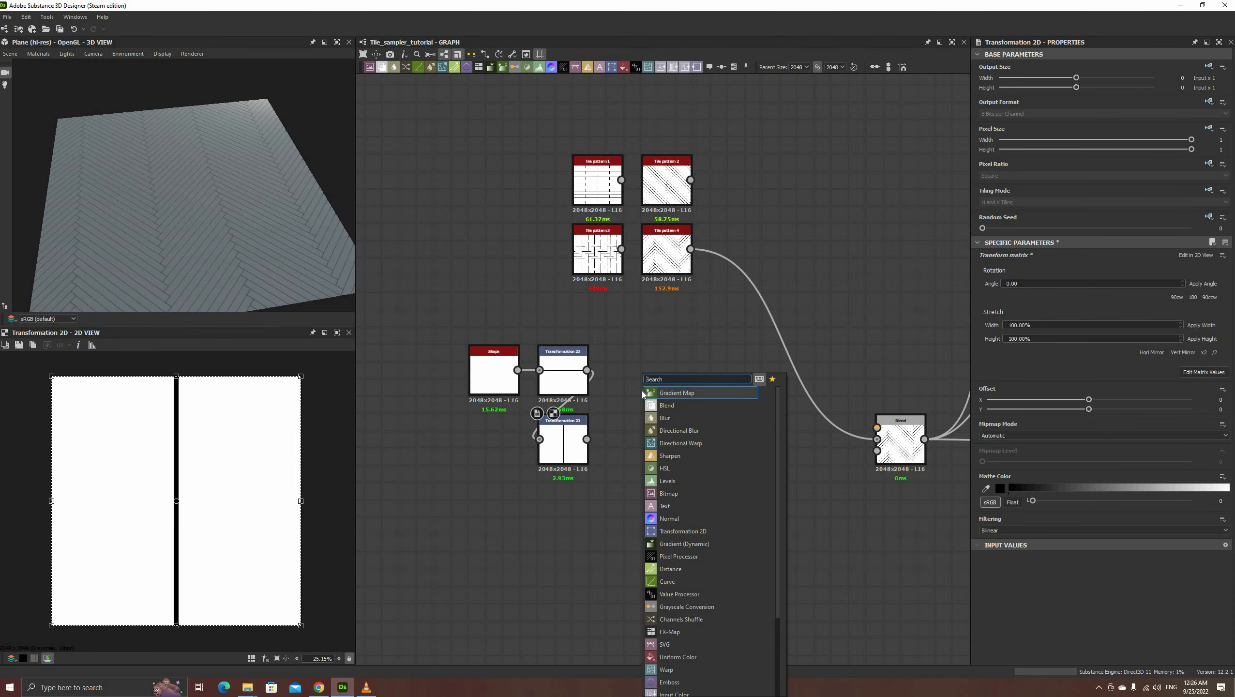
# - Add a Tile Sampler node and set its pattern to Pattern Input with a pattern input number of 2
pyautogui.write('tile sa')
pyautogui.click(669, 393)
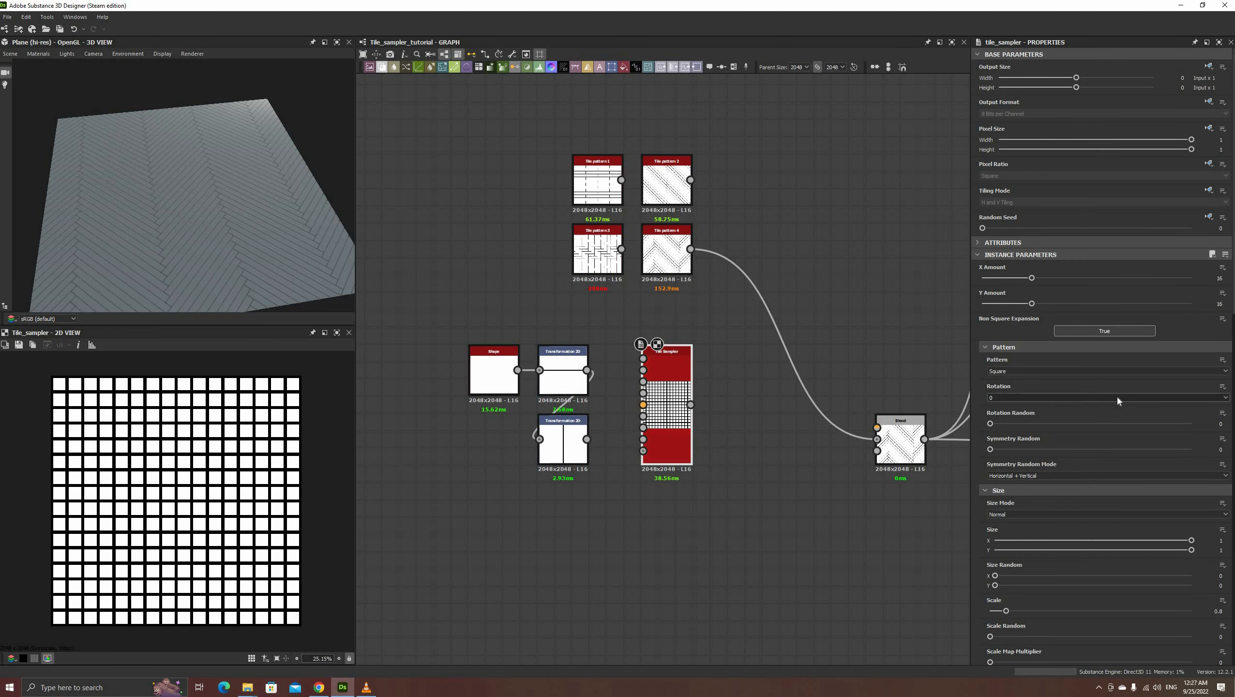
pyautogui.scroll(-1, 1085, 507)
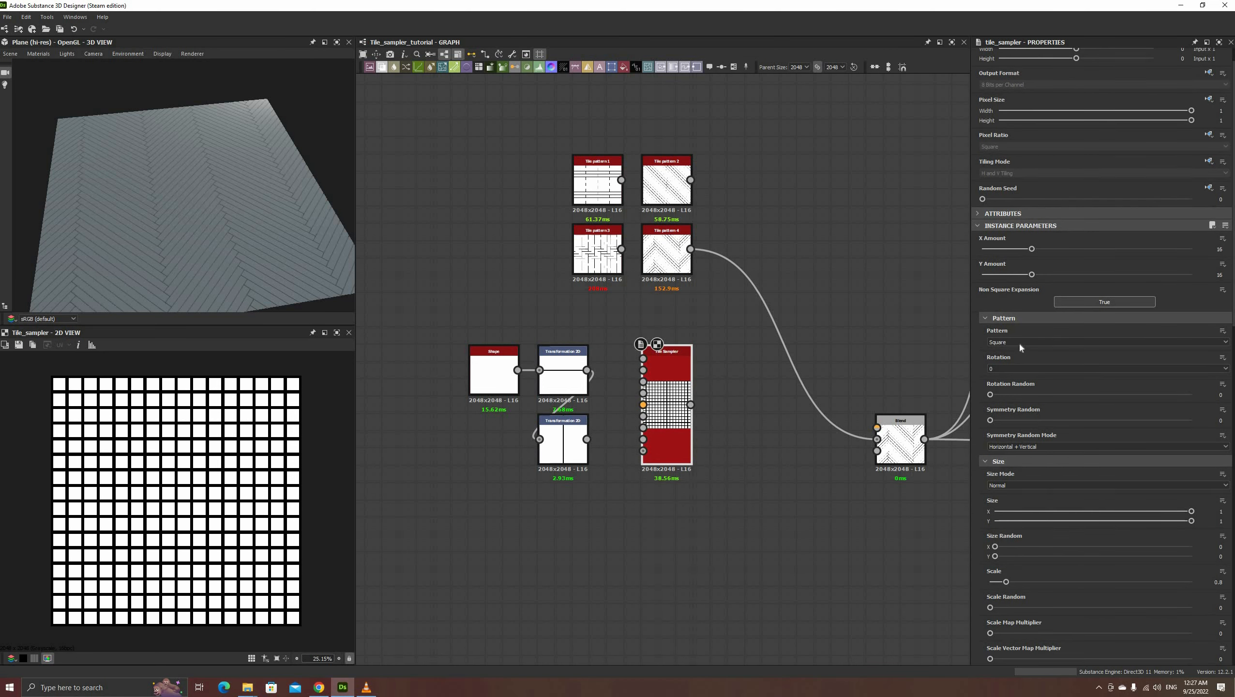
pyautogui.click(1015, 343)
pyautogui.click(1012, 350)
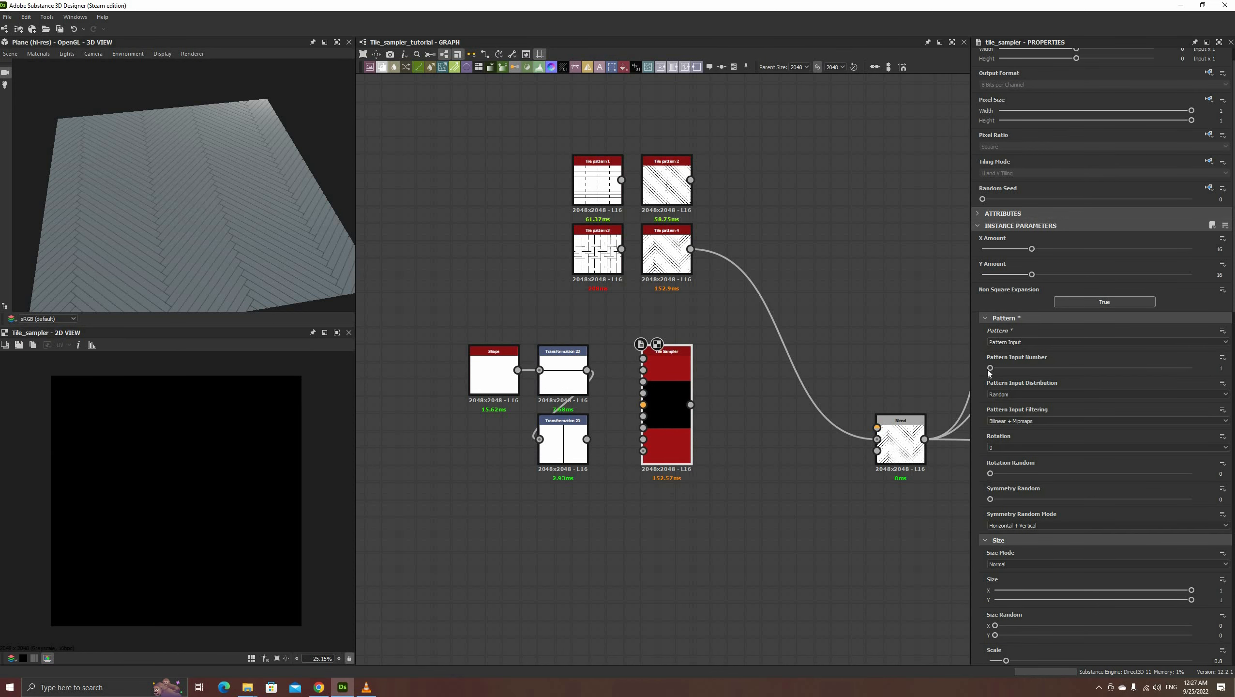
pyautogui.click(1014, 367)
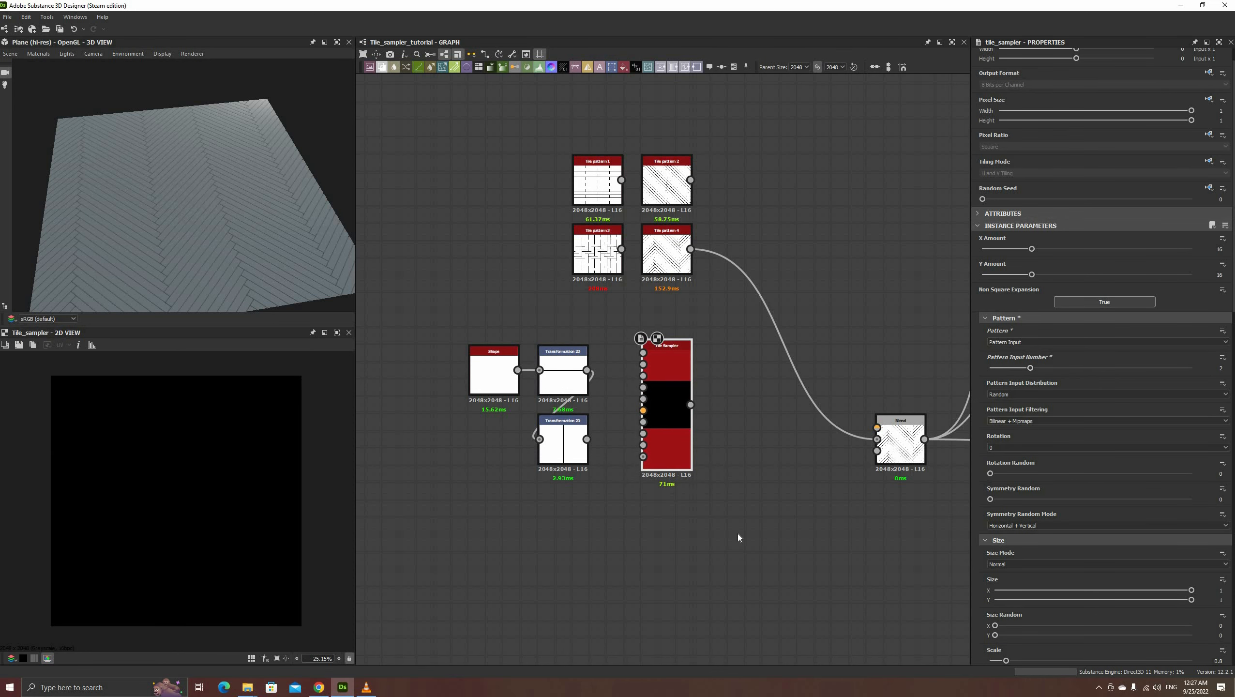
# - Connect the two Transformation 2D nodes to the first and second pattern inputs of the Tile Sampler
pyautogui.scroll(2, 599, 425)
pyautogui.moveTo(578, 329); pyautogui.dragTo(675, 299)
pyautogui.moveTo(577, 449); pyautogui.dragTo(674, 319)
pyautogui.scroll(3, 166, 471)
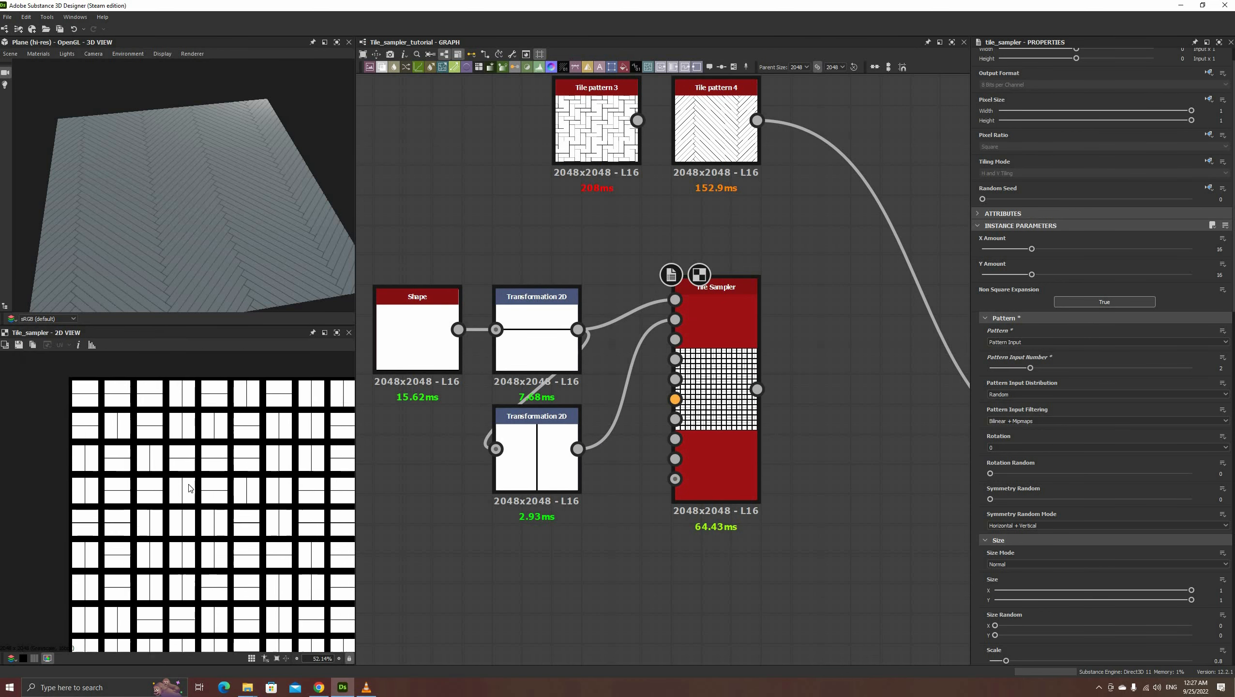
# - Set the Tile Sampler's scale to 1 and both its X and Y amounts to 8
pyautogui.scroll(-4, 1058, 475)
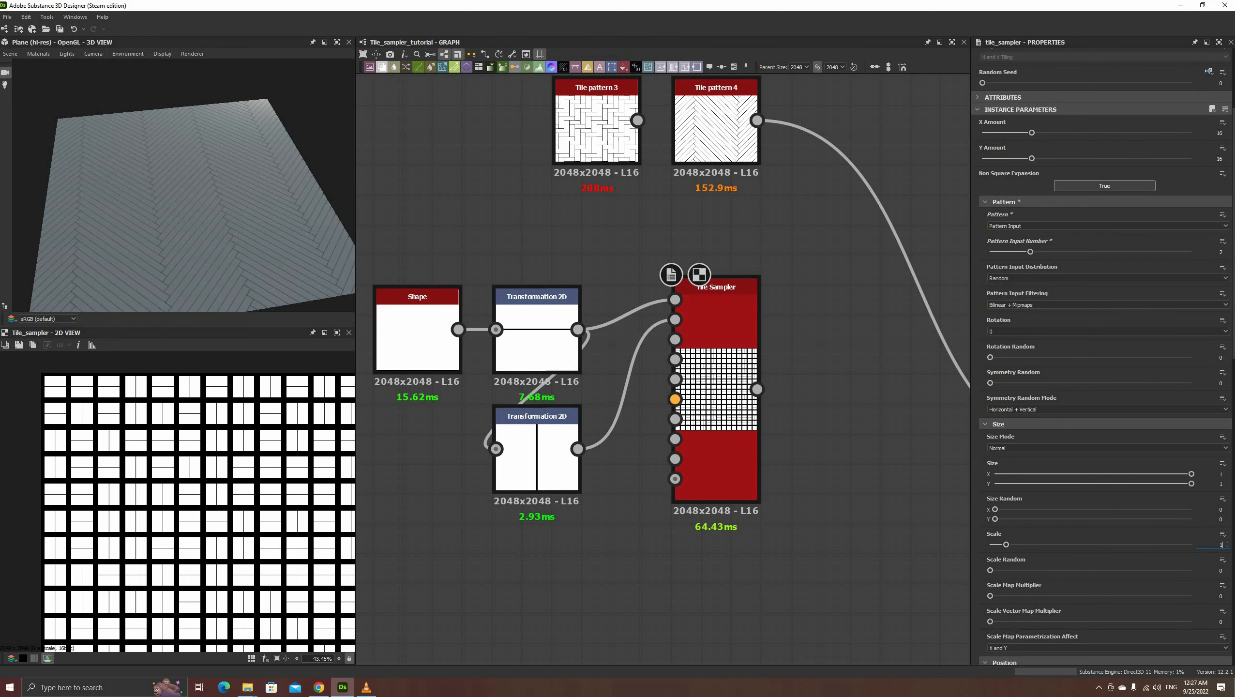
pyautogui.press('Return')
pyautogui.scroll(4, 1185, 259)
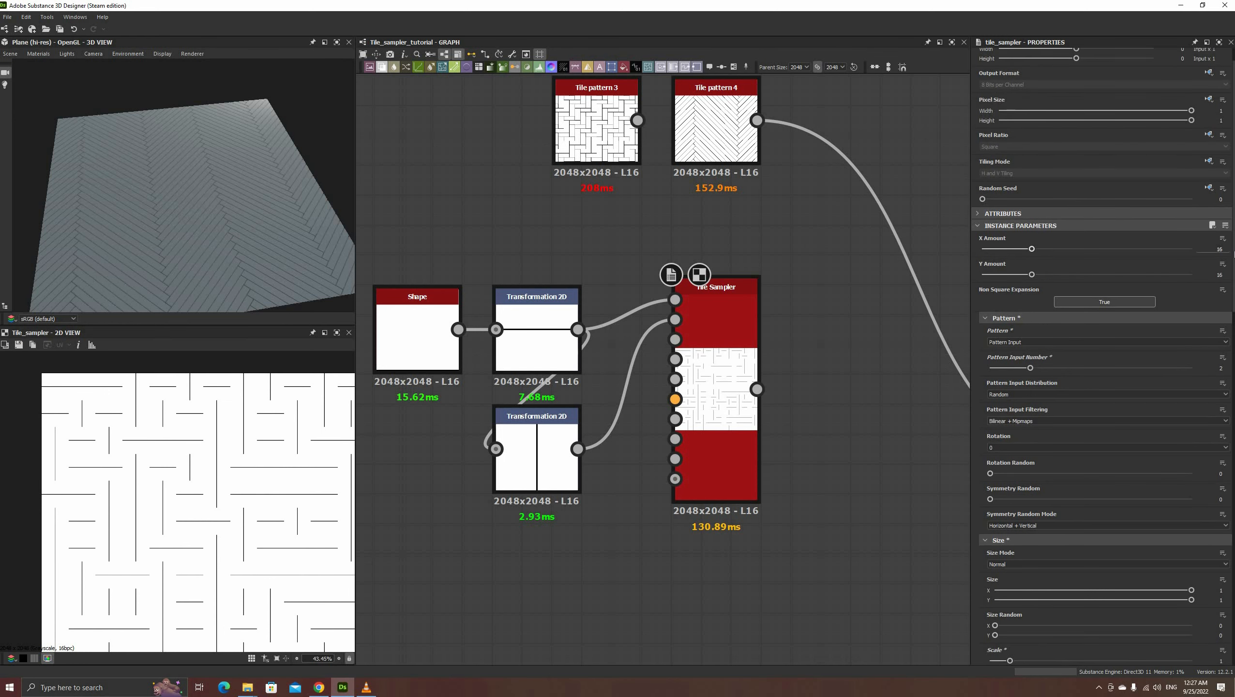
pyautogui.doubleClick(1219, 249)
pyautogui.write('8')
pyautogui.press('Tab')
pyautogui.write('8')
pyautogui.press('Return')
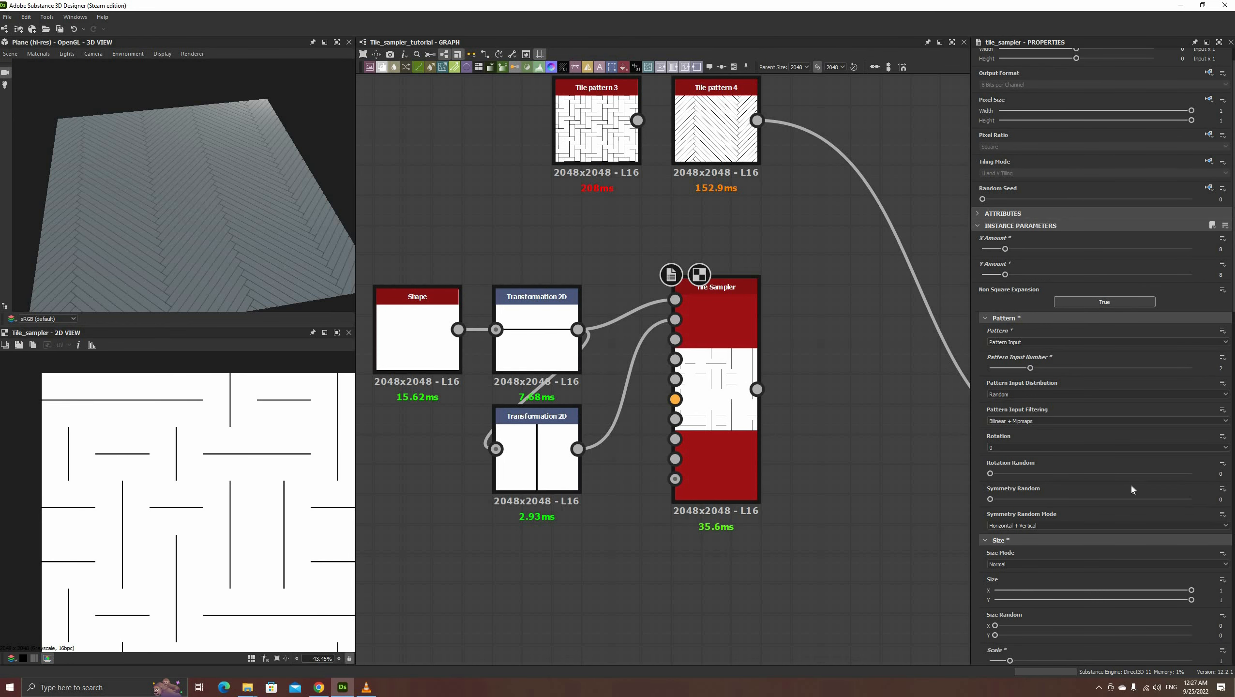
# - Set the Tile Sampler's X and Y size to 0.98
pyautogui.scroll(-4, 1216, 481)
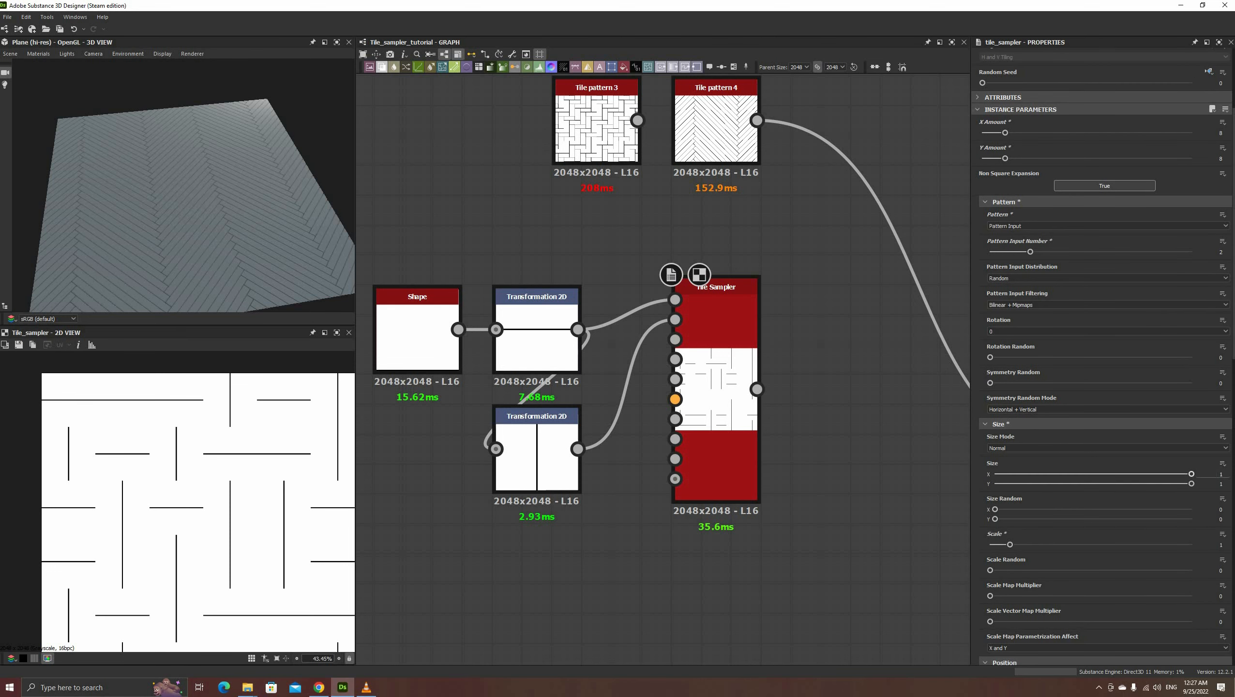
pyautogui.scroll(-3, 1219, 475)
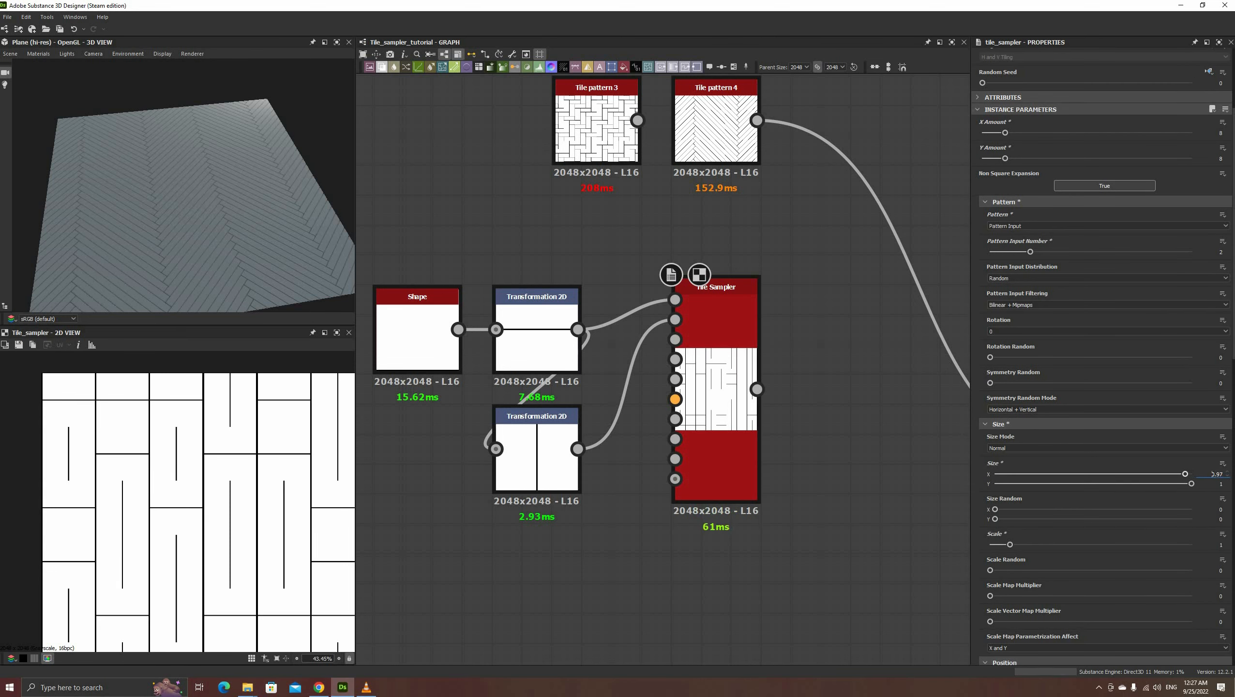
pyautogui.click(1221, 483)
pyautogui.scroll(-2, 1213, 483)
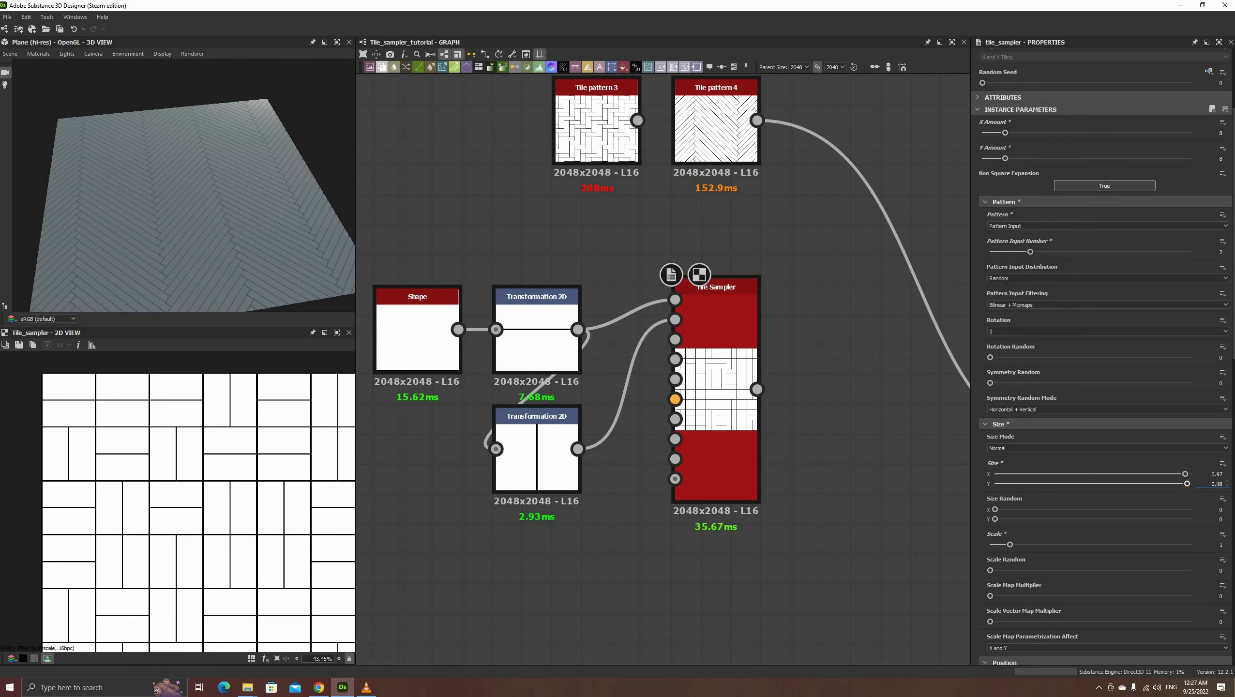
pyautogui.scroll(1, 1213, 483)
pyautogui.click(1213, 474)
pyautogui.scroll(1, 1214, 474)
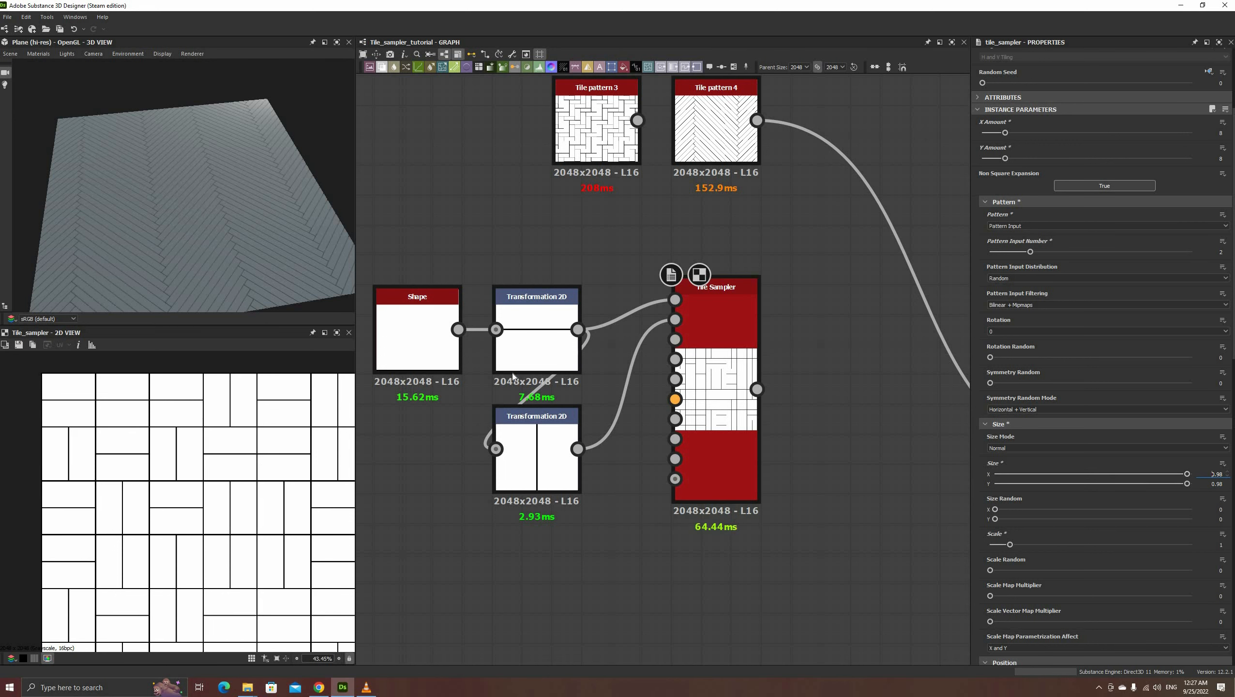
# - Set the Y size of the Shape node to 0.97
pyautogui.click(516, 361)
pyautogui.click(439, 356)
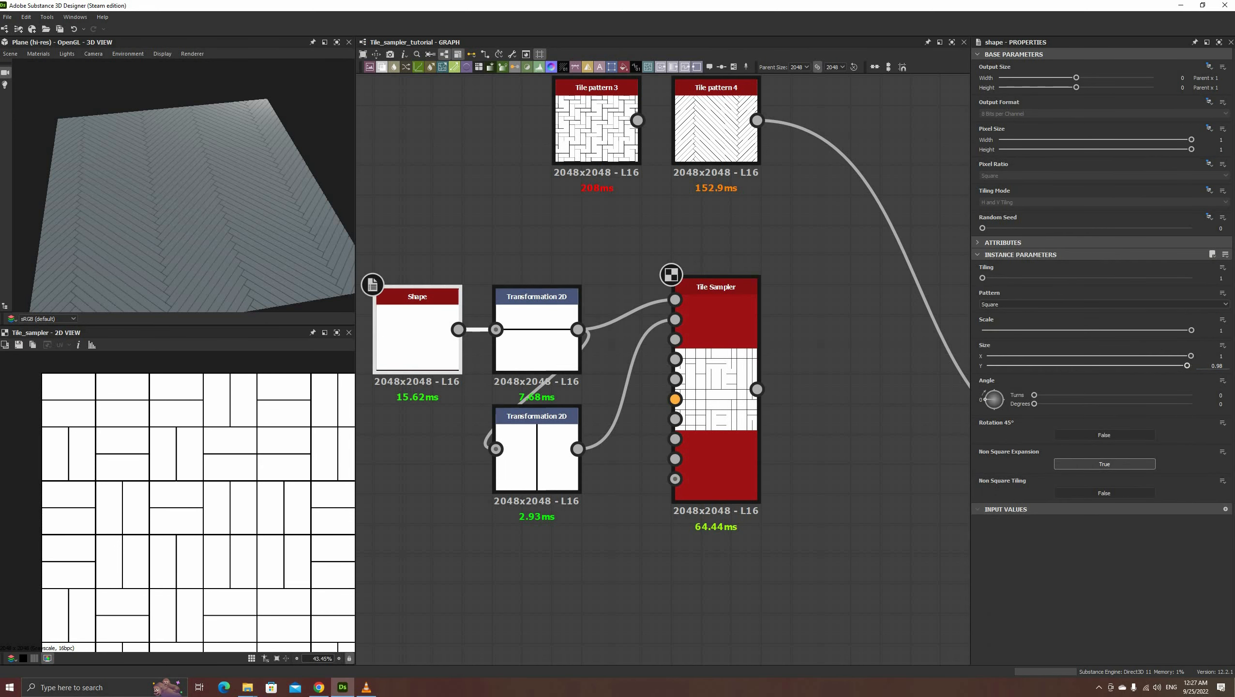
pyautogui.scroll(-1, 1215, 365)
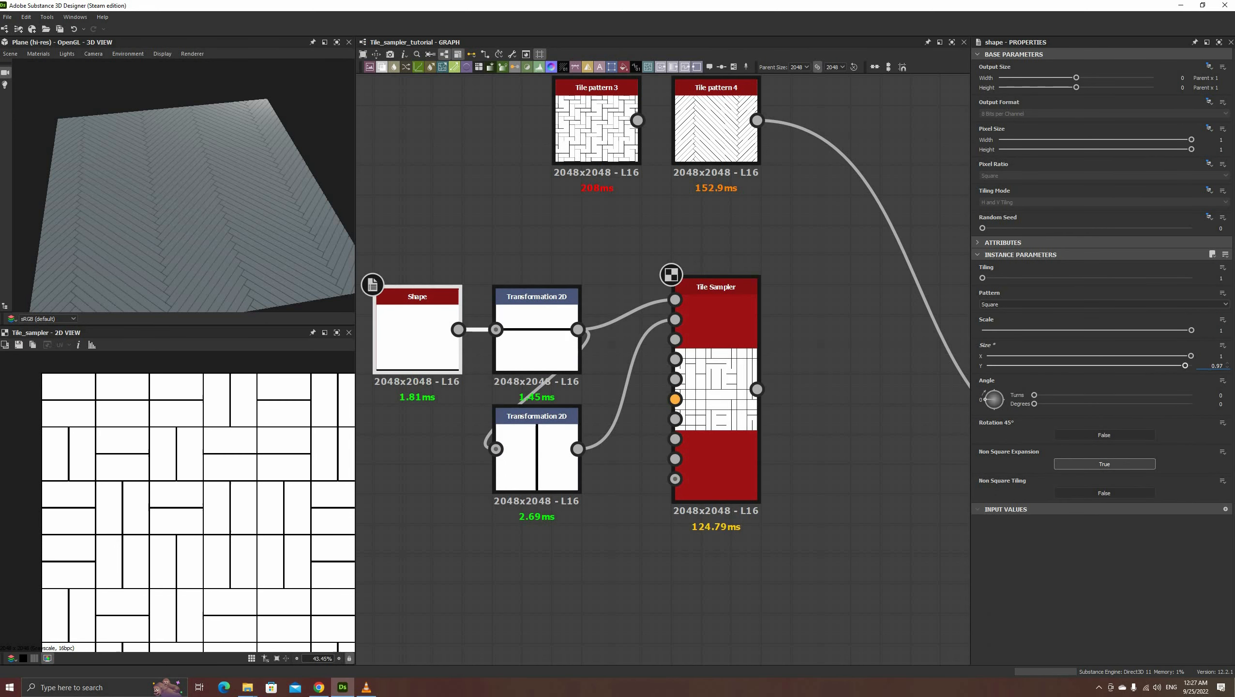
# - Set the Tile Sampler's pattern input distribution to Pattern Number and its position offset to 1
pyautogui.click(721, 398)
pyautogui.click(1010, 424)
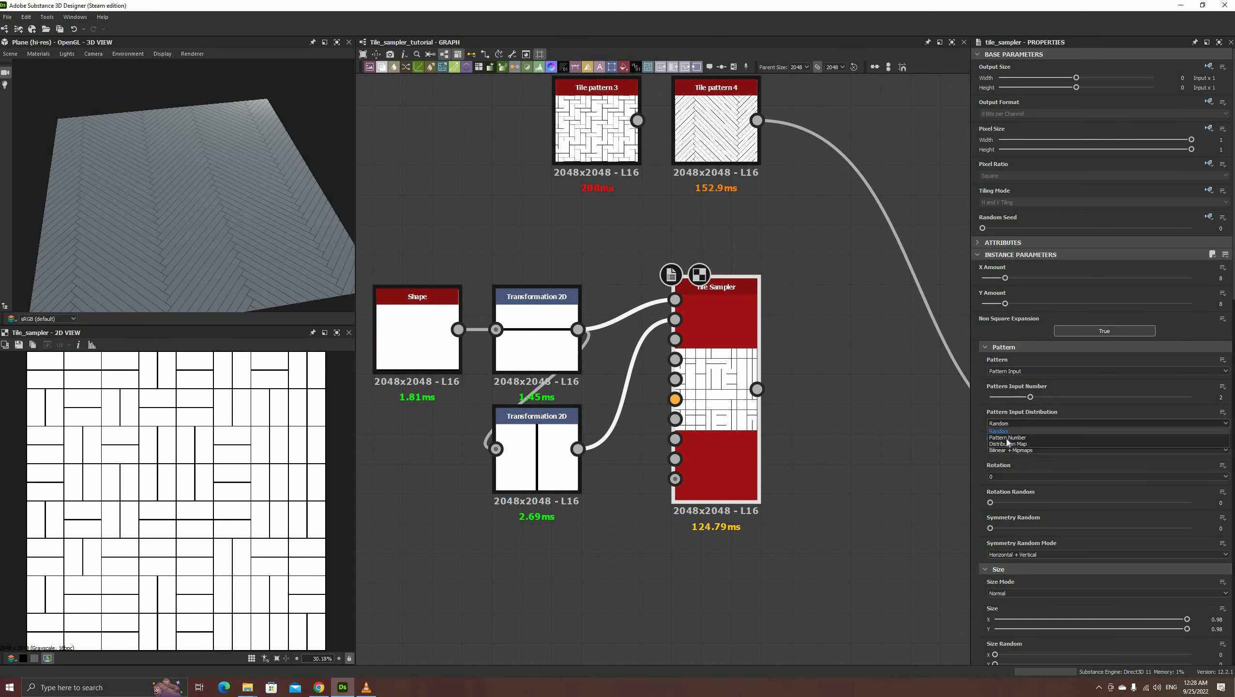
pyautogui.click(1012, 432)
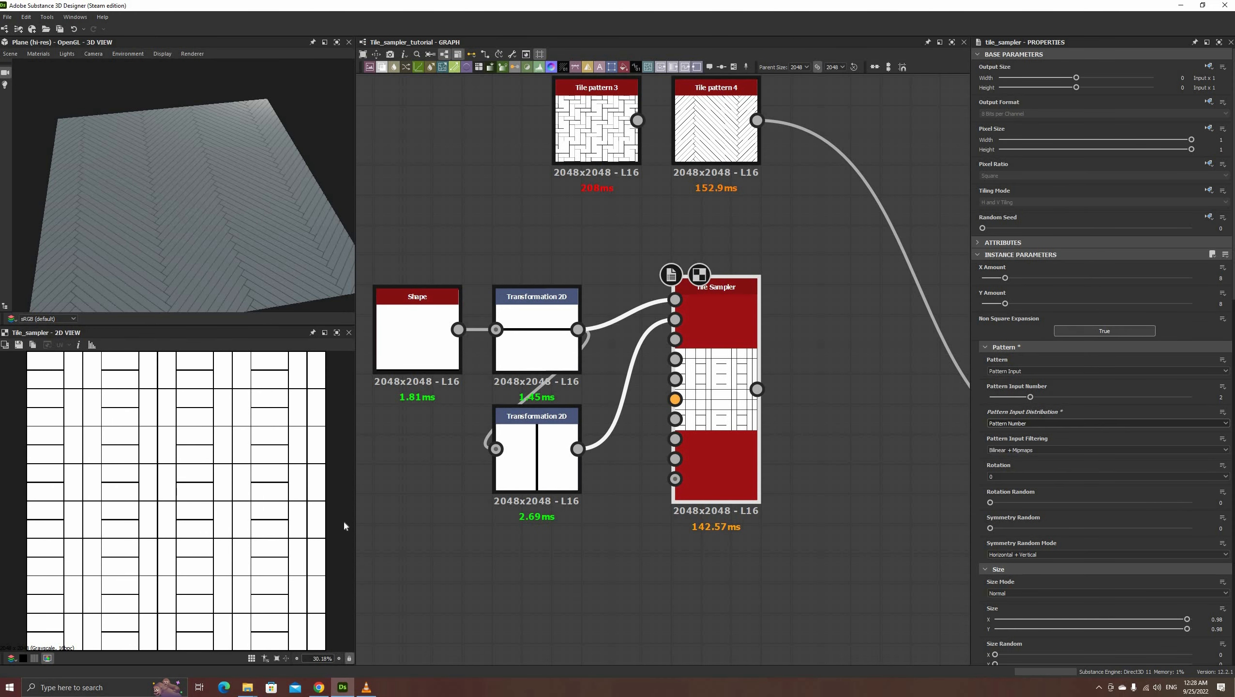
pyautogui.scroll(-1, 725, 582)
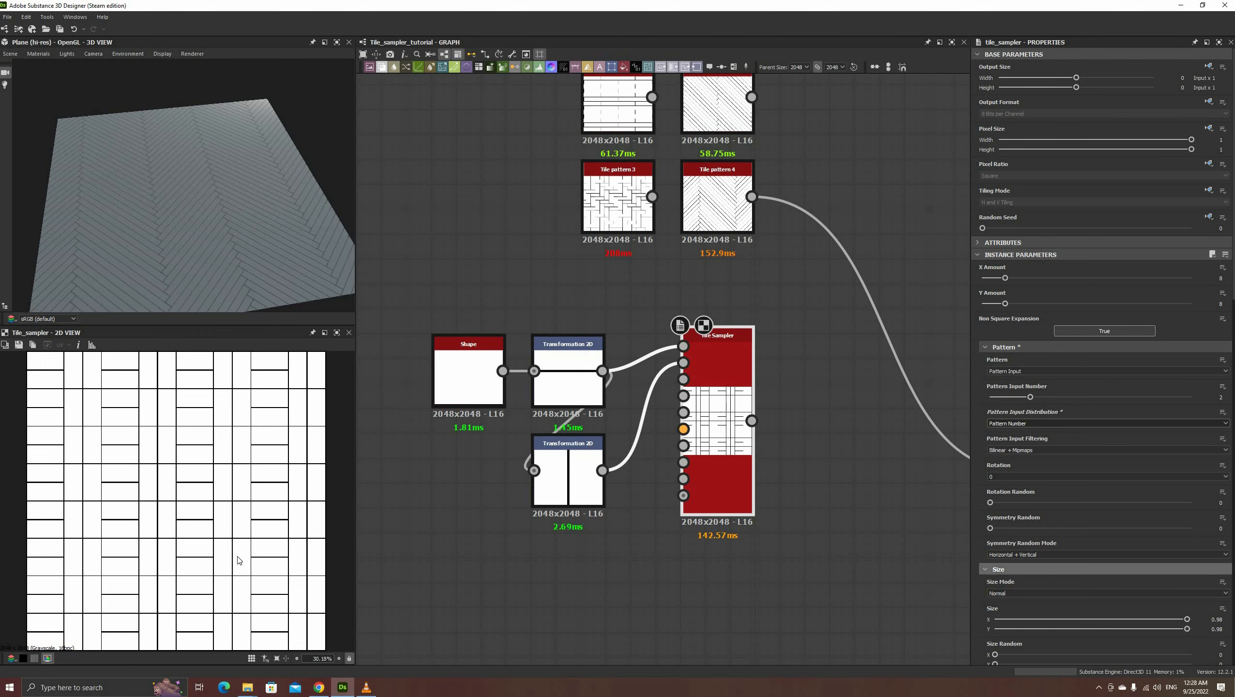
pyautogui.scroll(-6, 1084, 508)
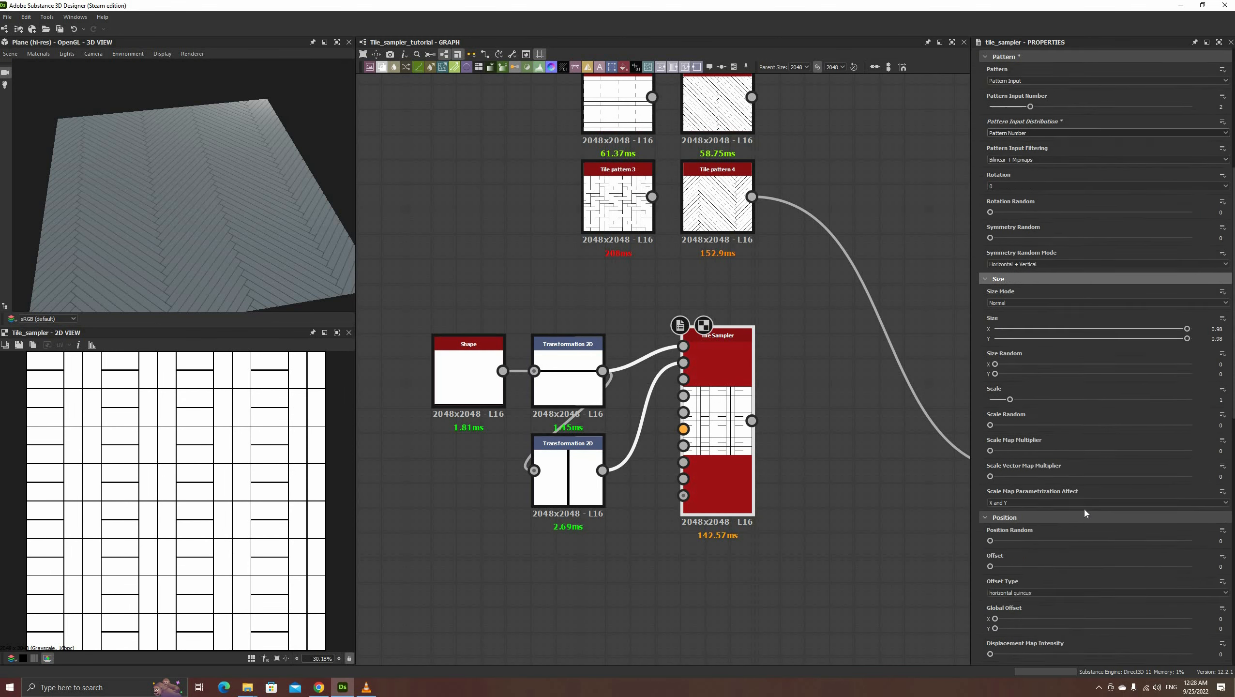
pyautogui.write('1')
pyautogui.press('Return')
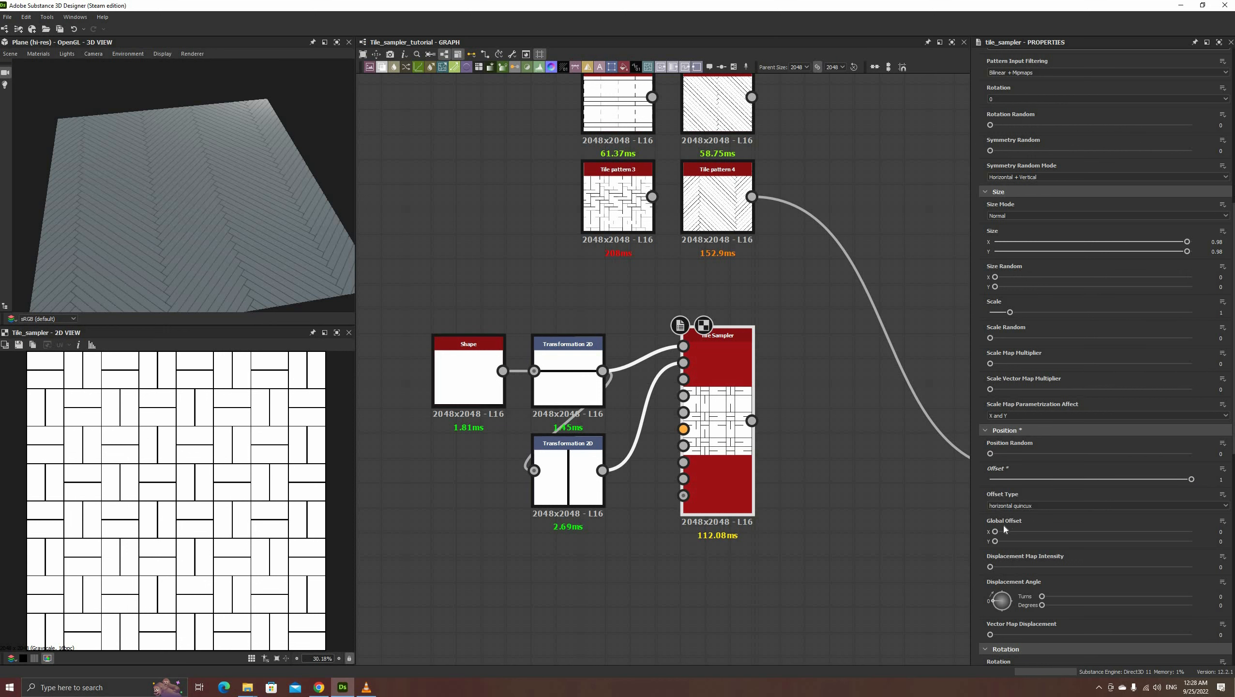
# - Check the gap widths between the tiles and set the Shape node's Y size to 0.98
pyautogui.scroll(3, 1003, 525)
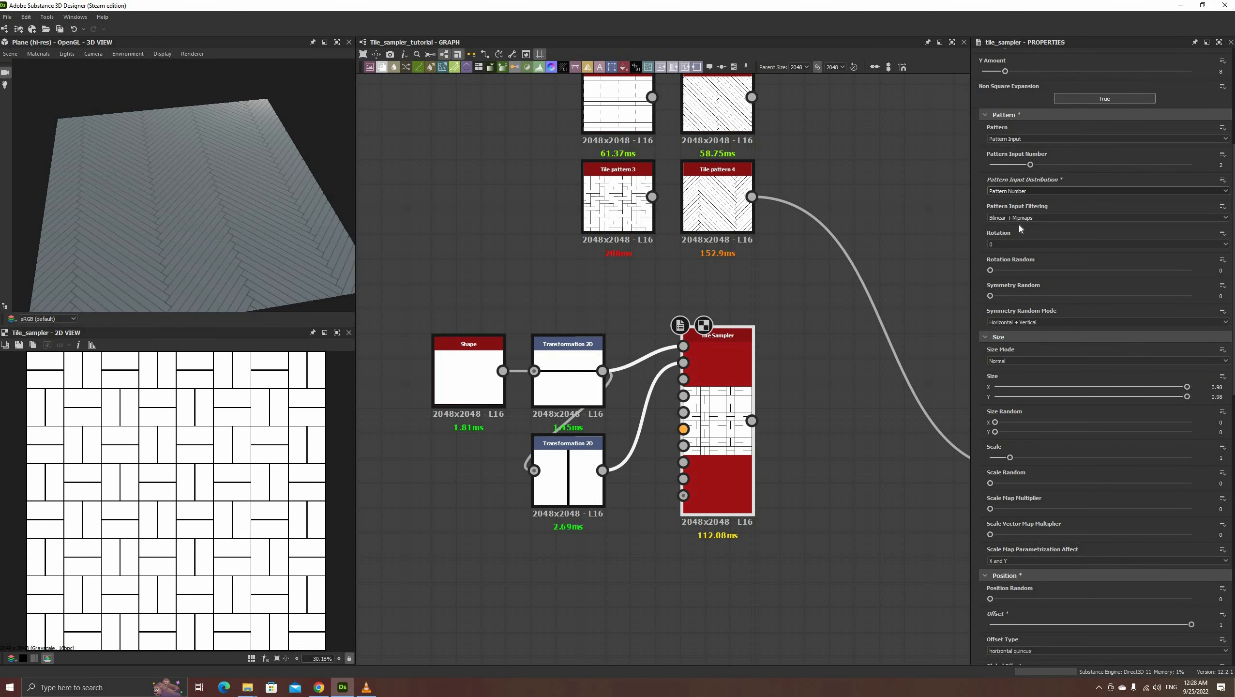
pyautogui.scroll(-2, 914, 474)
pyautogui.scroll(8, 254, 508)
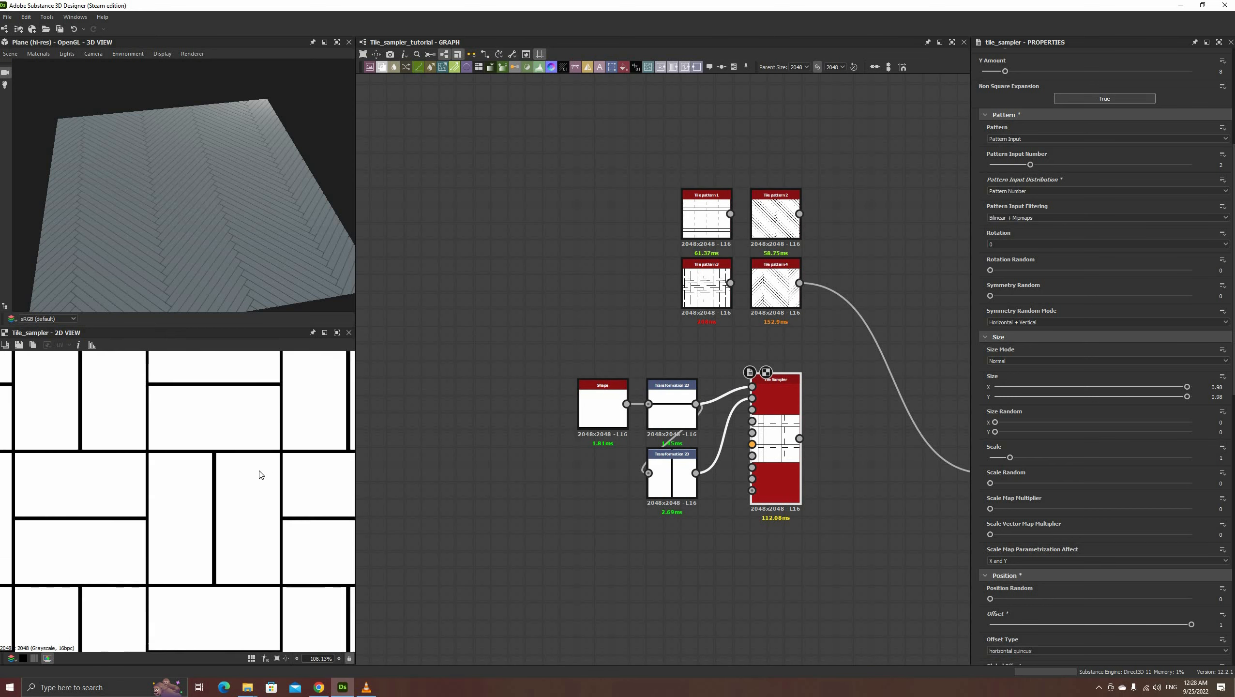
pyautogui.click(602, 405)
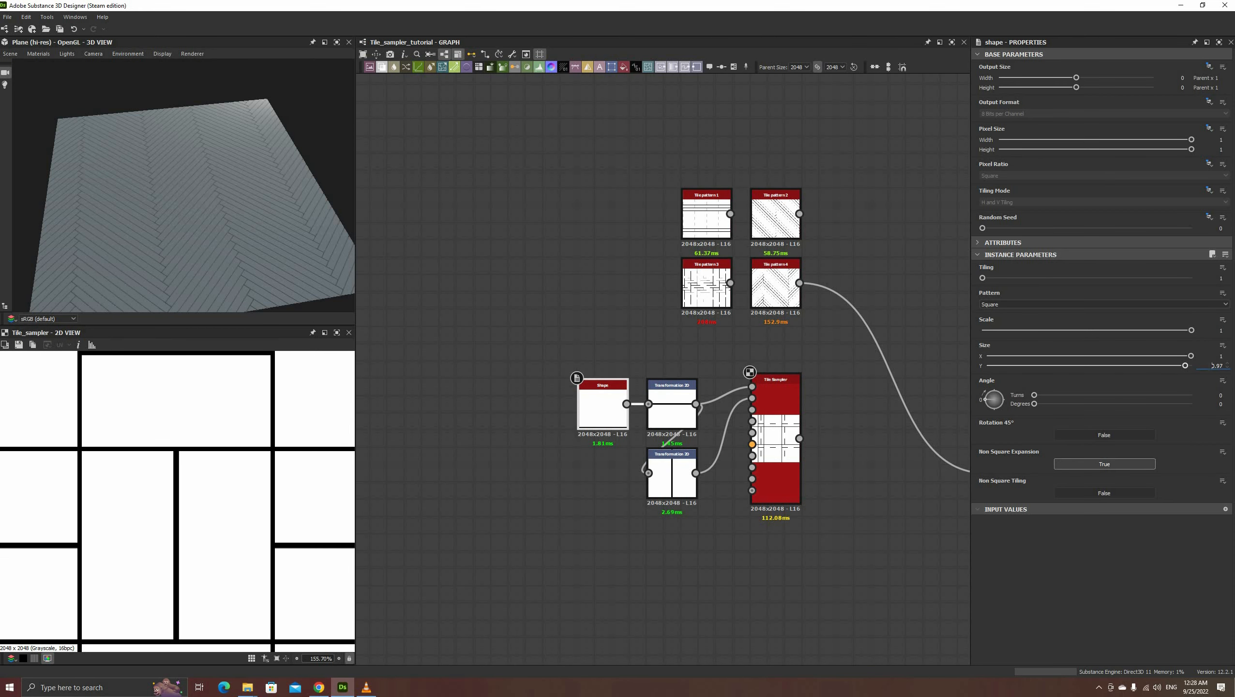
pyautogui.scroll(1, 1213, 366)
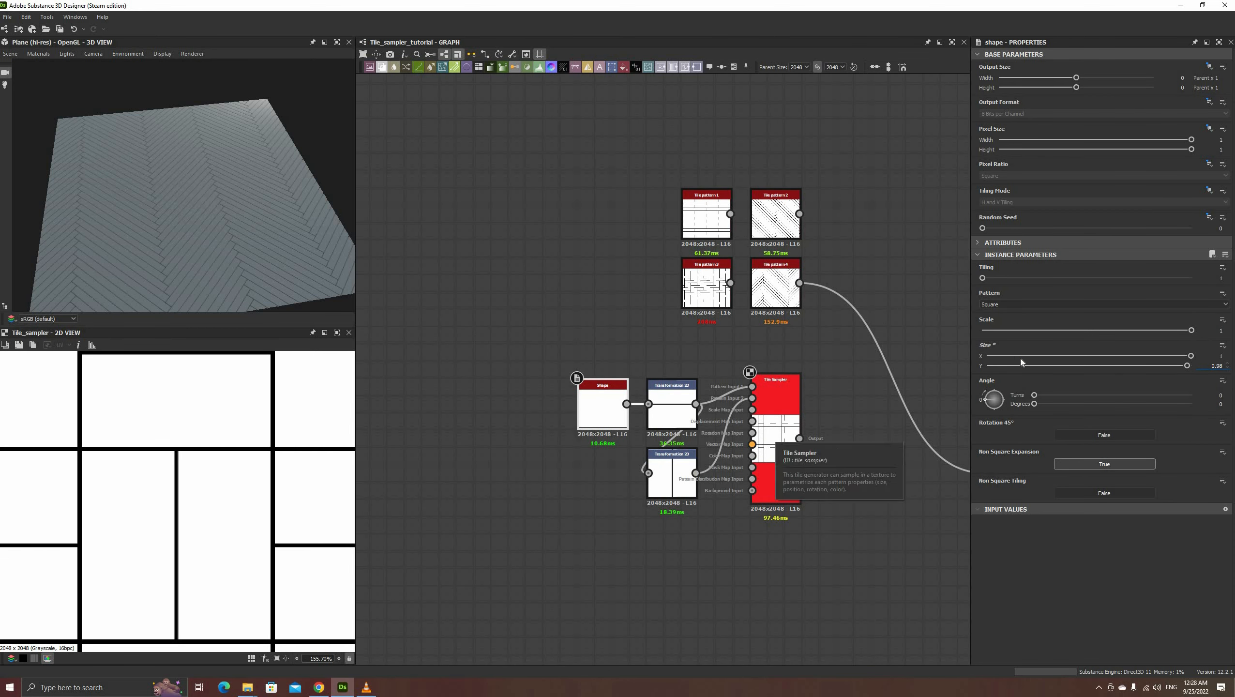
# - Change the Tile Sampler's pattern input filtering to Nearest
pyautogui.click(768, 435)
pyautogui.click(1025, 449)
pyautogui.click(1003, 465)
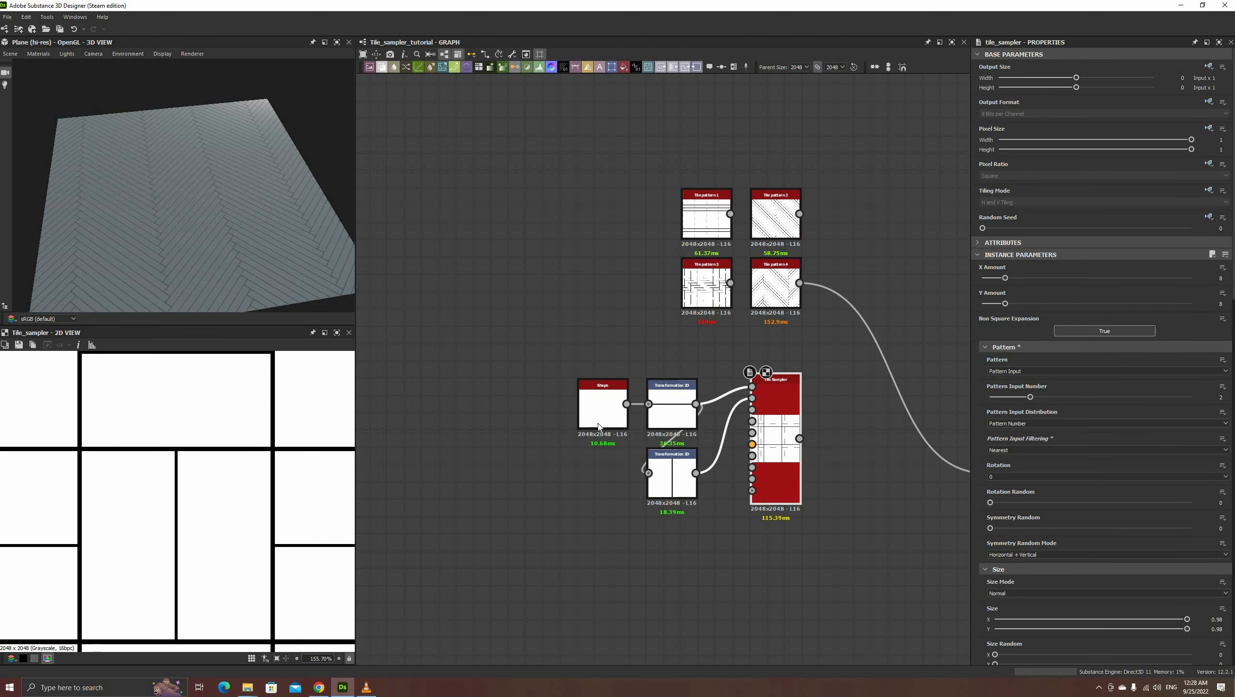
# - Set the Shape node's Y size to 0.975
pyautogui.click(604, 405)
pyautogui.moveTo(1186, 366); pyautogui.dragTo(1185, 365)
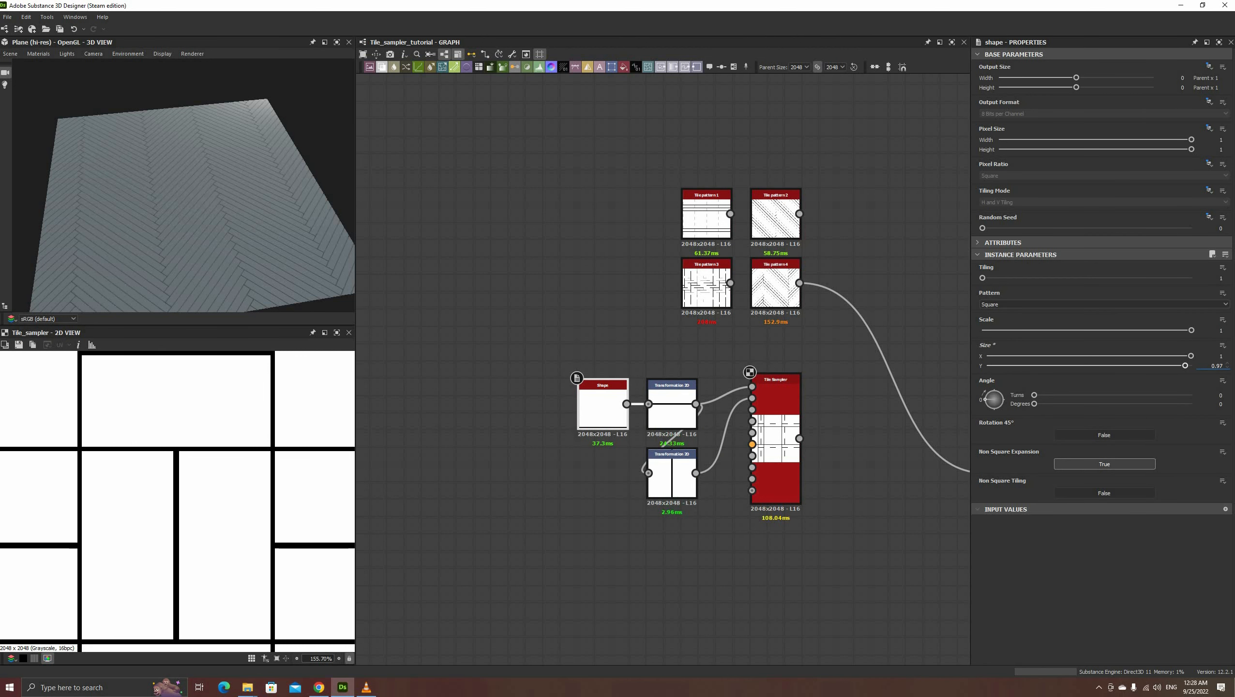
pyautogui.write('5')
pyautogui.press('Return')
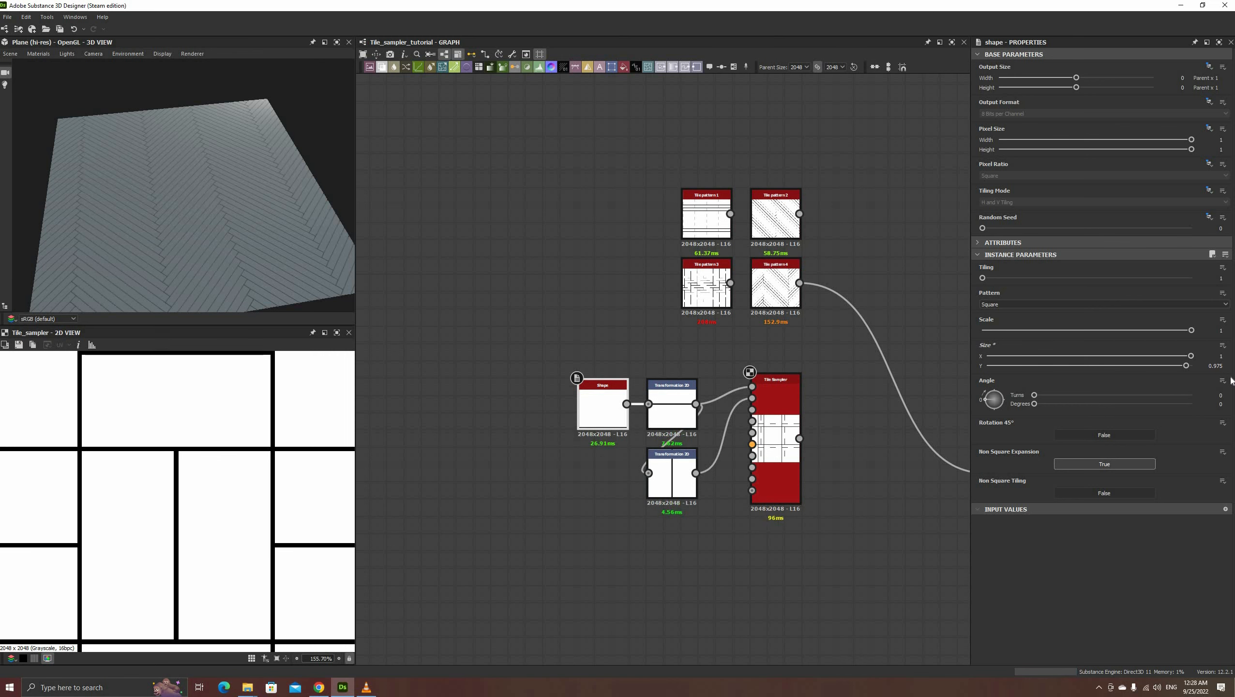
# - Connect the Tile Sampler's output to the Blend node and to a new Output node placed beside it
pyautogui.moveTo(732, 404); pyautogui.dragTo(466, 358, button='middle')
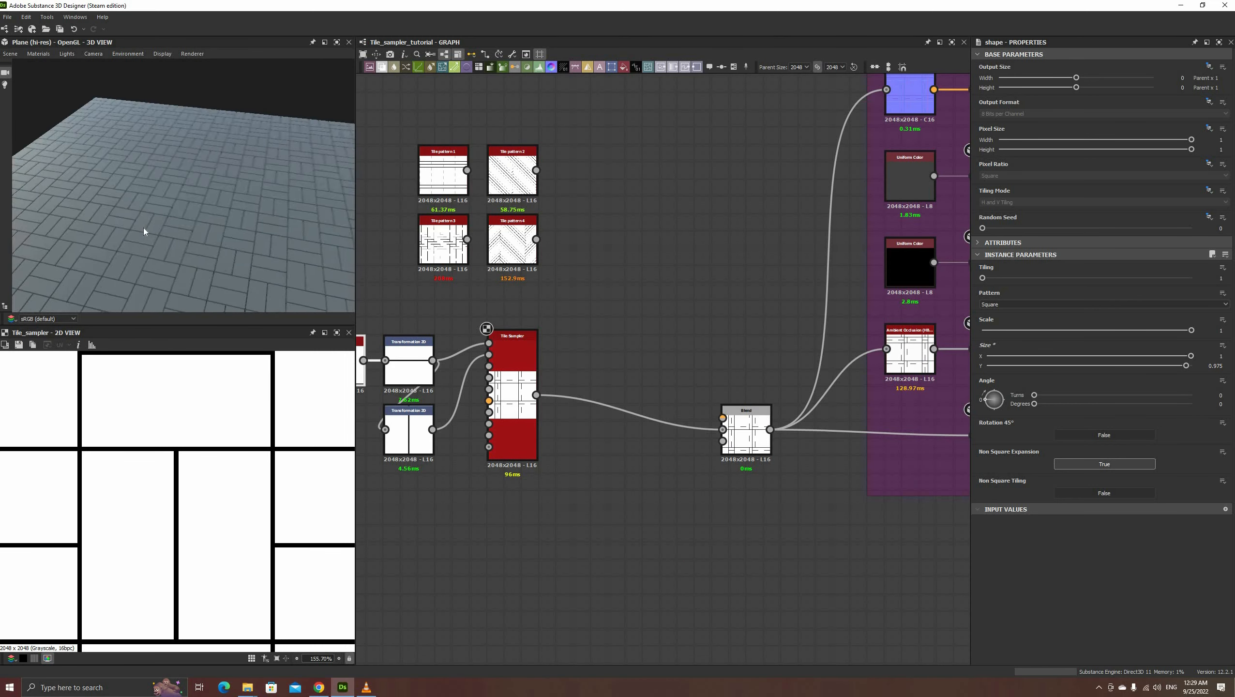
pyautogui.moveTo(603, 320); pyautogui.dragTo(730, 326, button='middle')
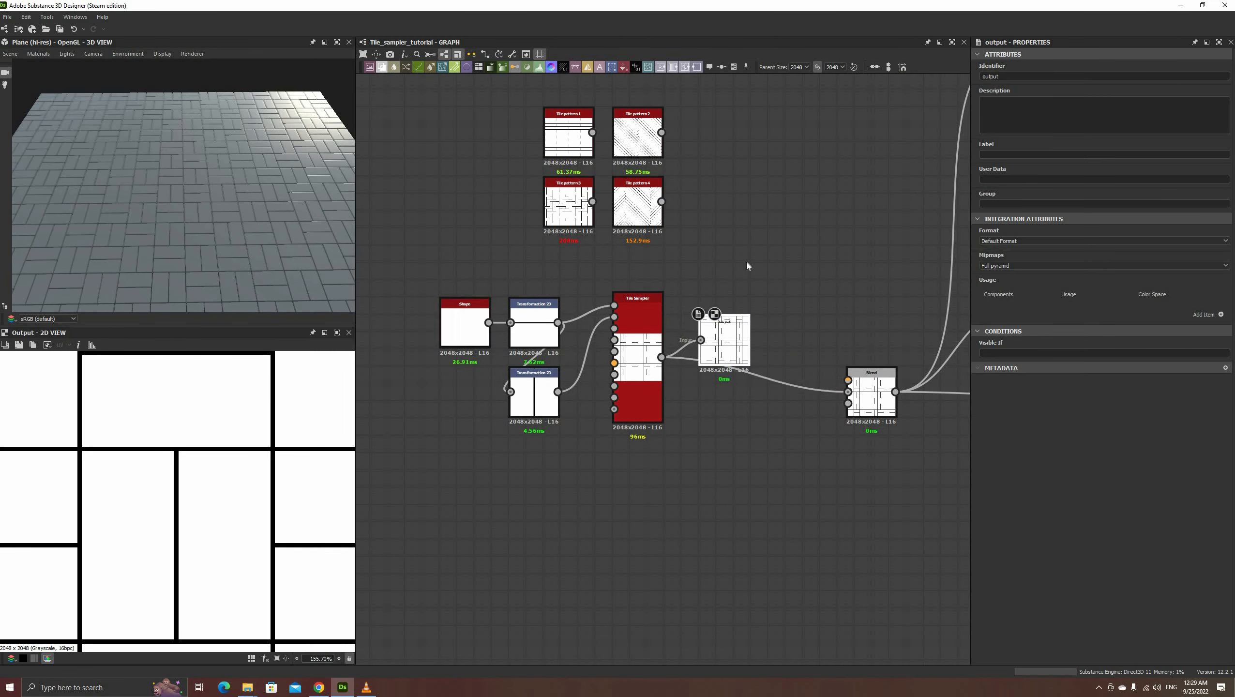
pyautogui.moveTo(724, 342); pyautogui.dragTo(707, 359)
# - Create a new graph named Tile_pattern_5 from the Shape, Transformation 2D, Tile Sampler and Output nodes
pyautogui.moveTo(761, 454); pyautogui.dragTo(429, 283)
pyautogui.rightClick(530, 326)
pyautogui.click(568, 428)
pyautogui.write('Tile_pattern_5')
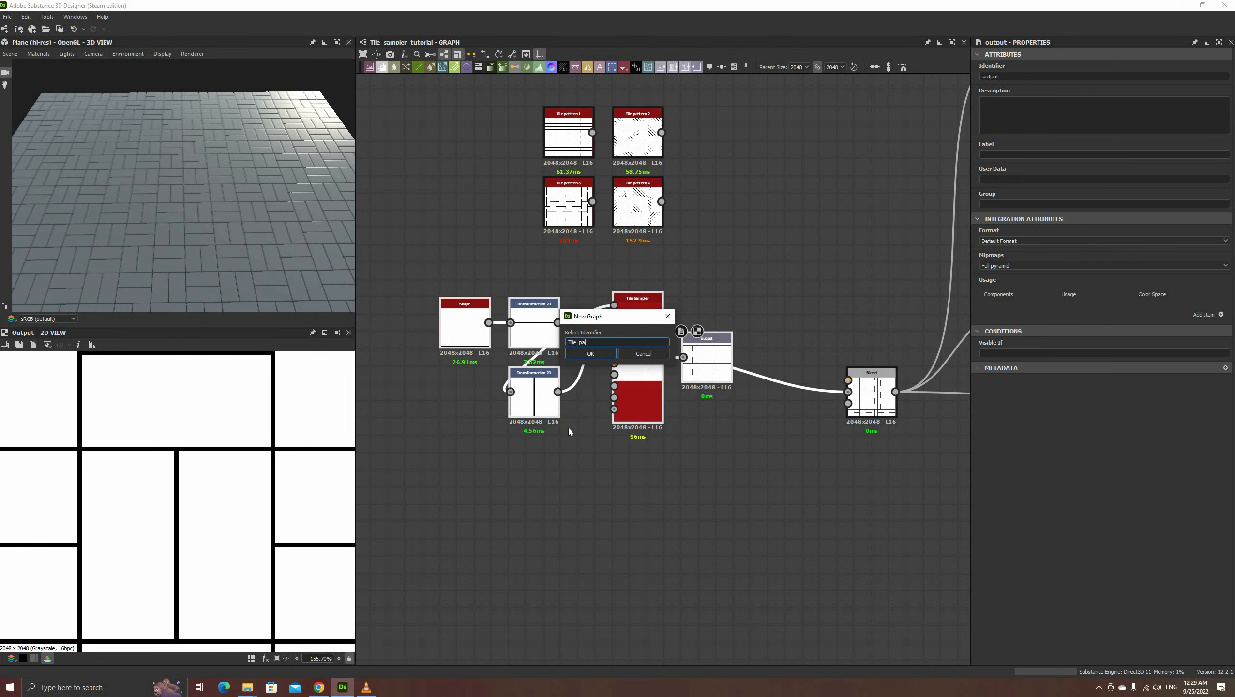
pyautogui.click(593, 353)
# - Replace the original pattern nodes with a Tile pattern 5 node connected to the Blend node
pyautogui.press('Delete')
pyautogui.press('space')
pyautogui.write('tile p')
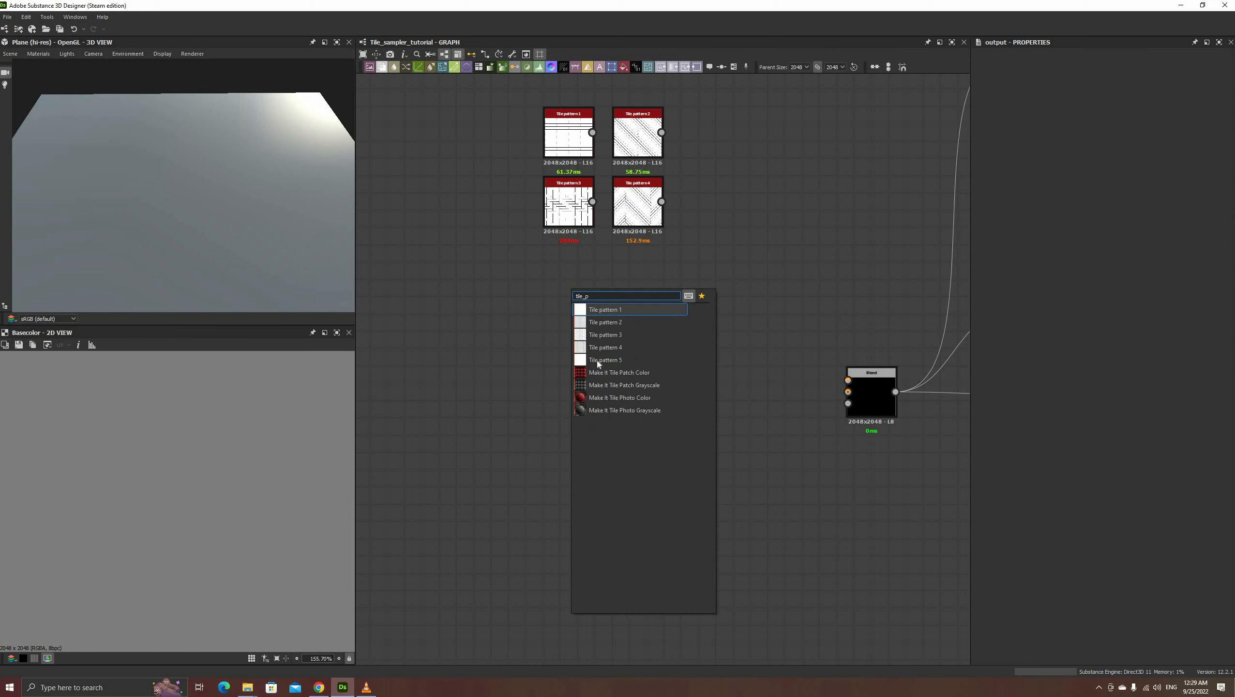
pyautogui.click(598, 360)
pyautogui.moveTo(592, 288); pyautogui.dragTo(848, 391)
pyautogui.moveTo(224, 251); pyautogui.dragTo(299, 294)
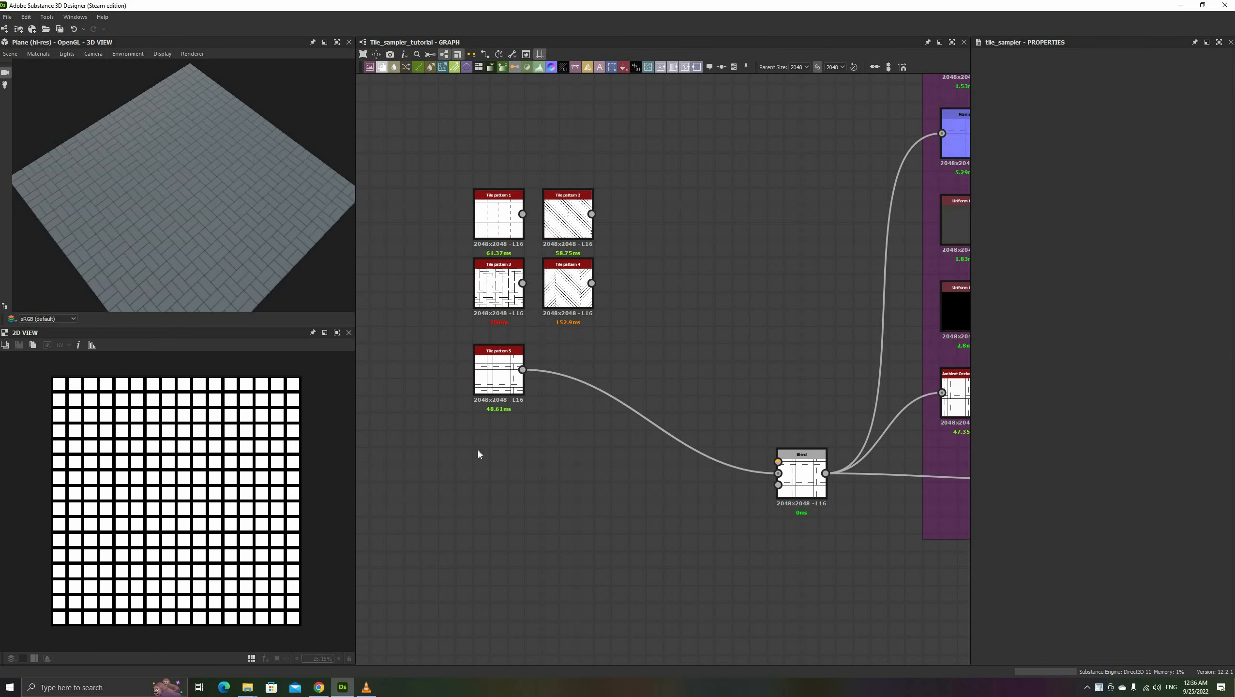
# - Add a Polygon 1 node below the Tile pattern 5 node
pyautogui.press('space')
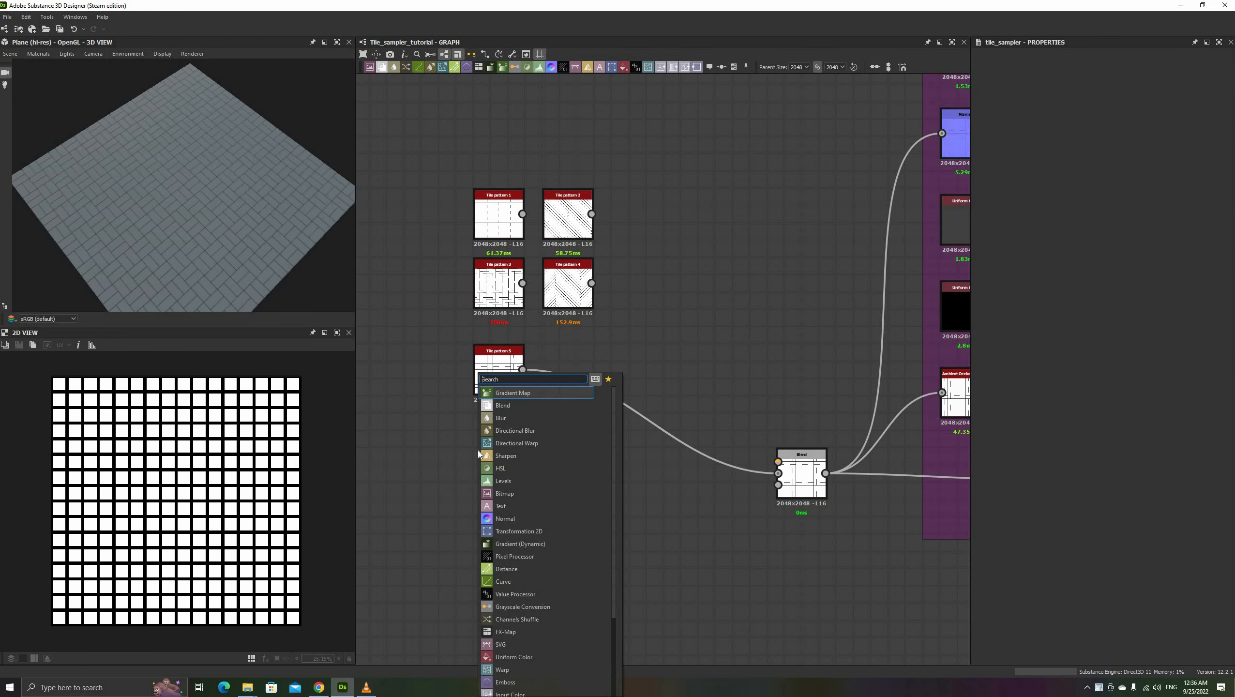
pyautogui.write('pol')
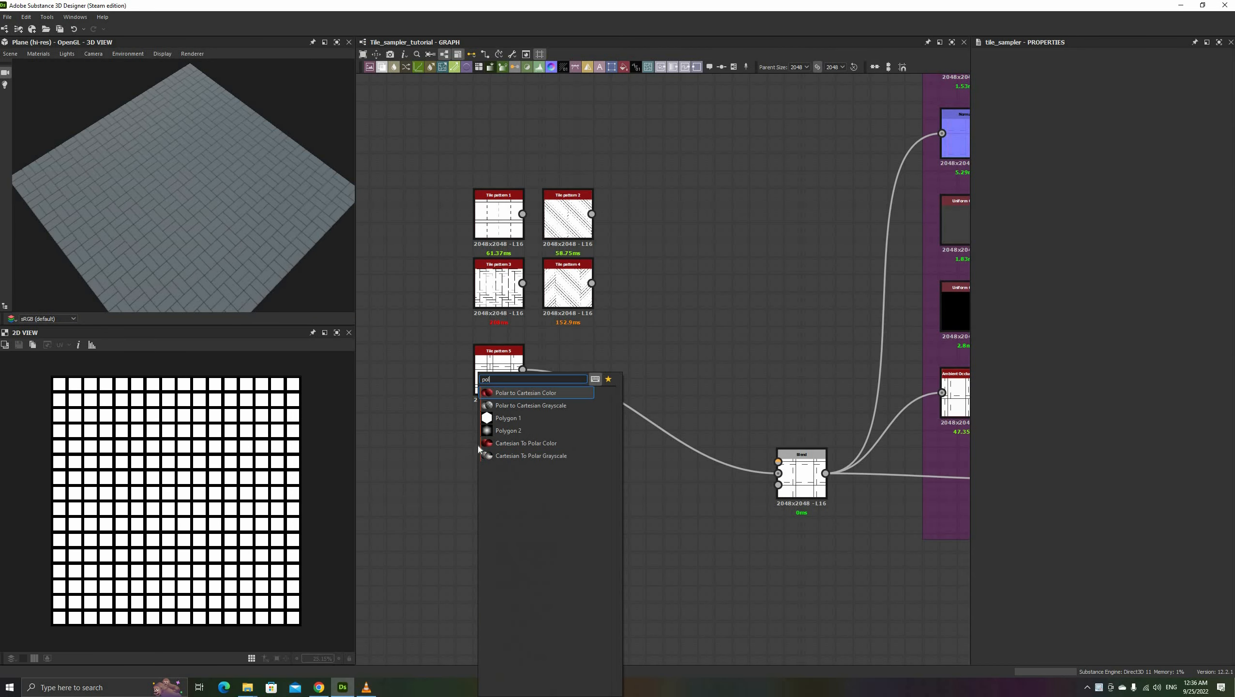
pyautogui.click(500, 419)
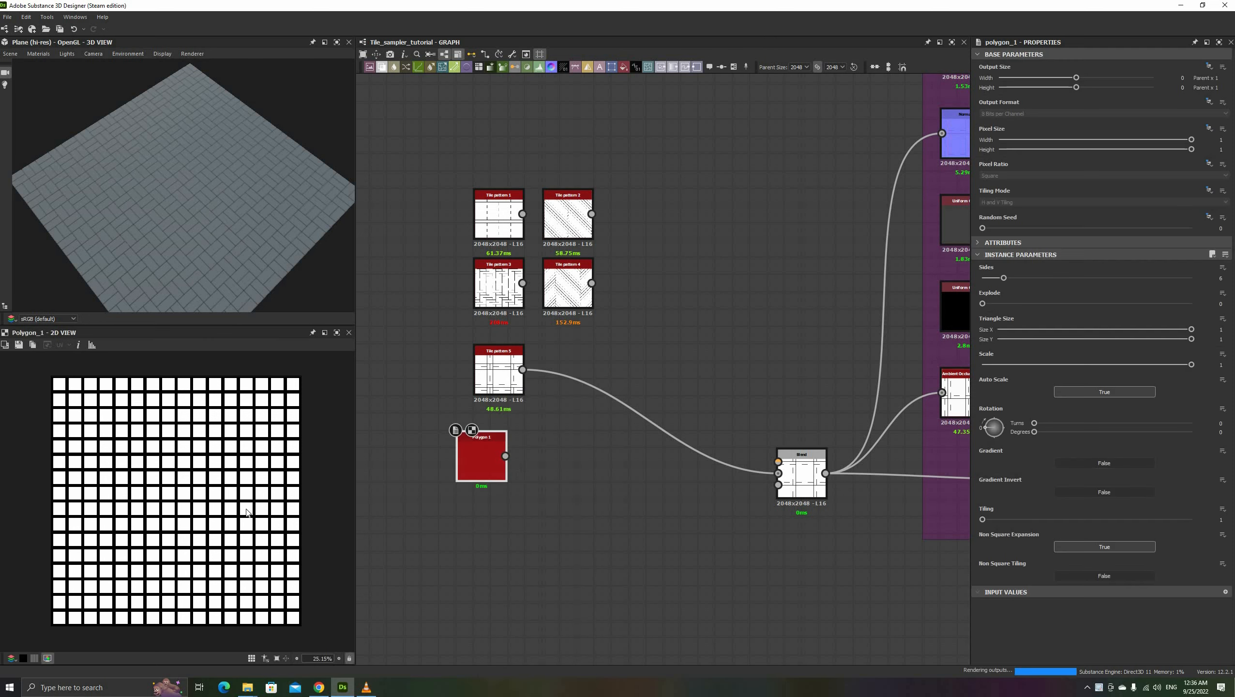
pyautogui.scroll(1, 500, 474)
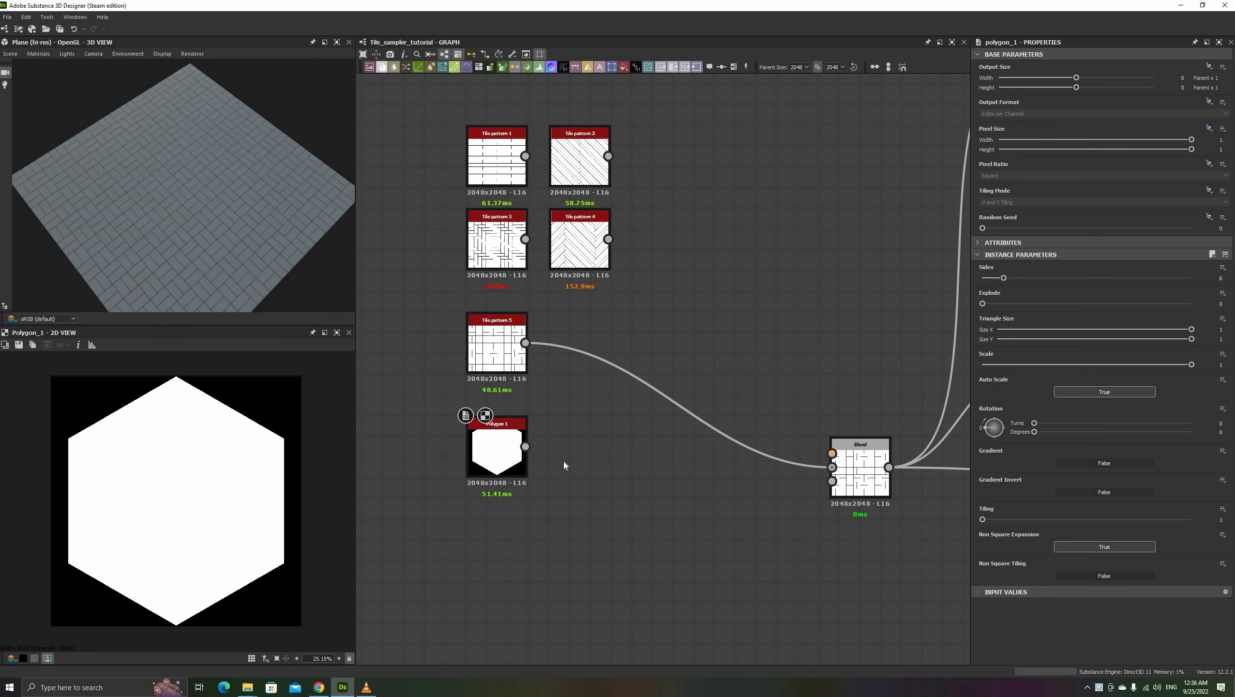
# - Add a Tile Sampler node next to Polygon 1 and feed the polygon into its first pattern input
pyautogui.scroll(1, 563, 462)
pyautogui.press('space')
pyautogui.write('tile sa')
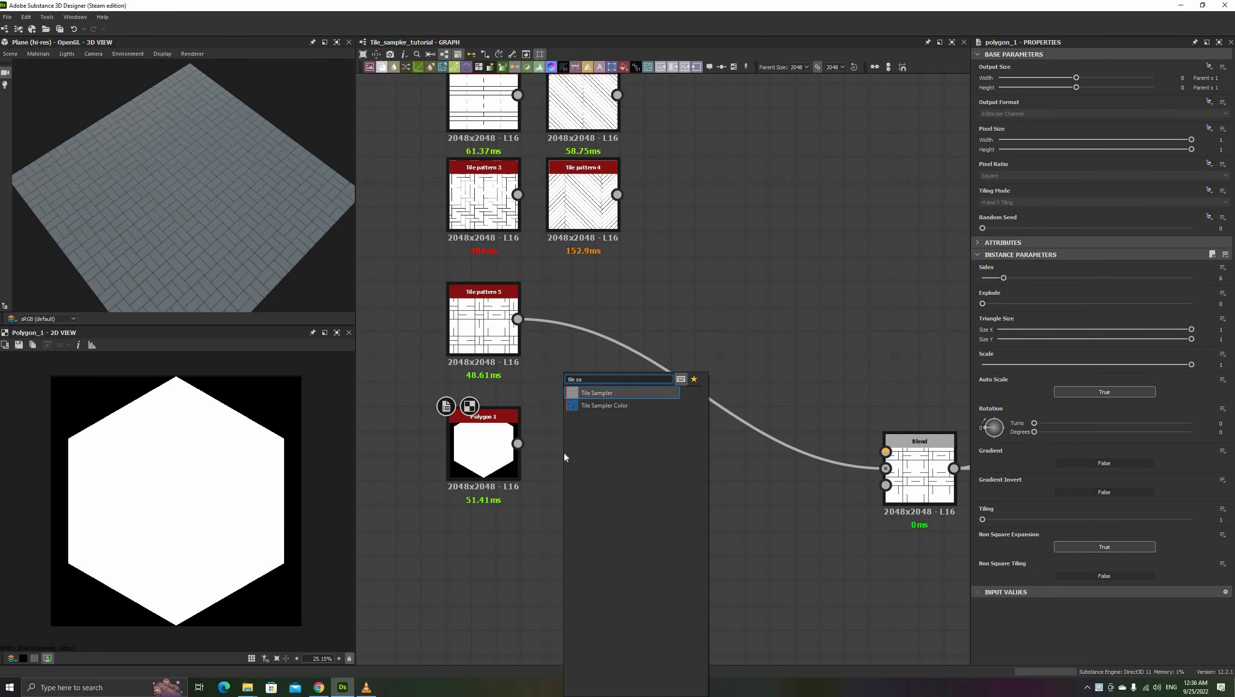
pyautogui.click(590, 392)
pyautogui.moveTo(490, 439); pyautogui.dragTo(574, 403)
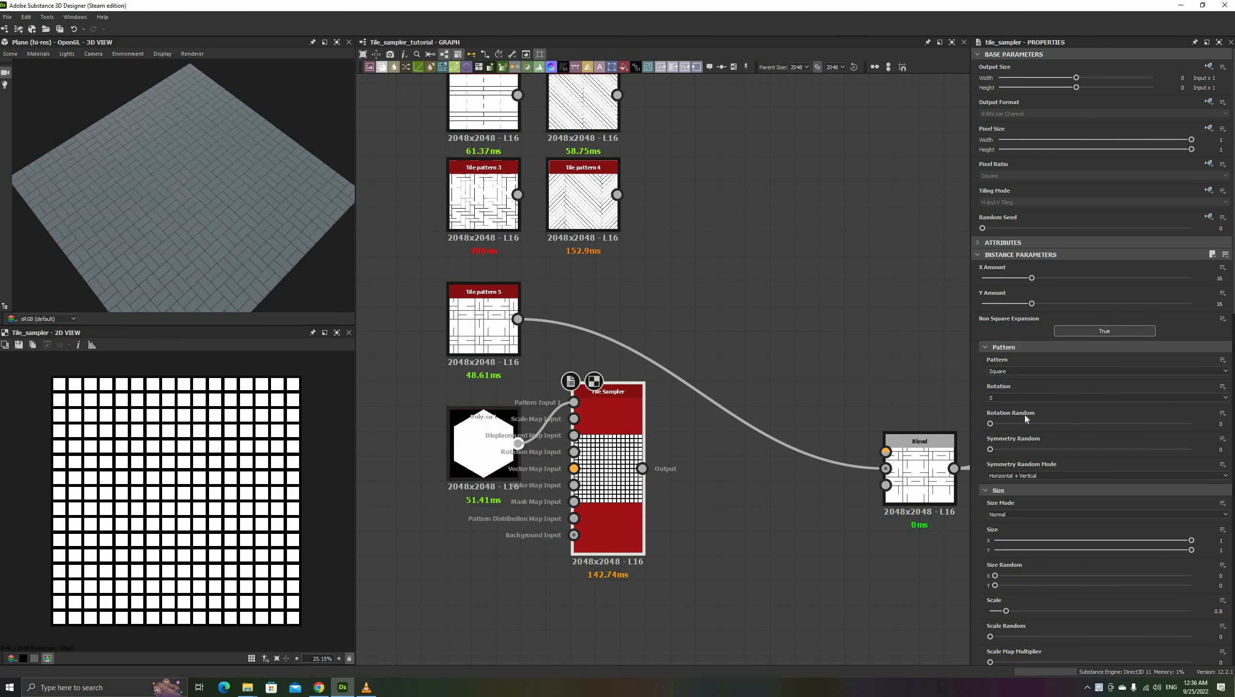
# - Set the Tile Sampler's pattern to Pattern Input and align the node beside Polygon 1
pyautogui.click(1014, 375)
pyautogui.click(1010, 383)
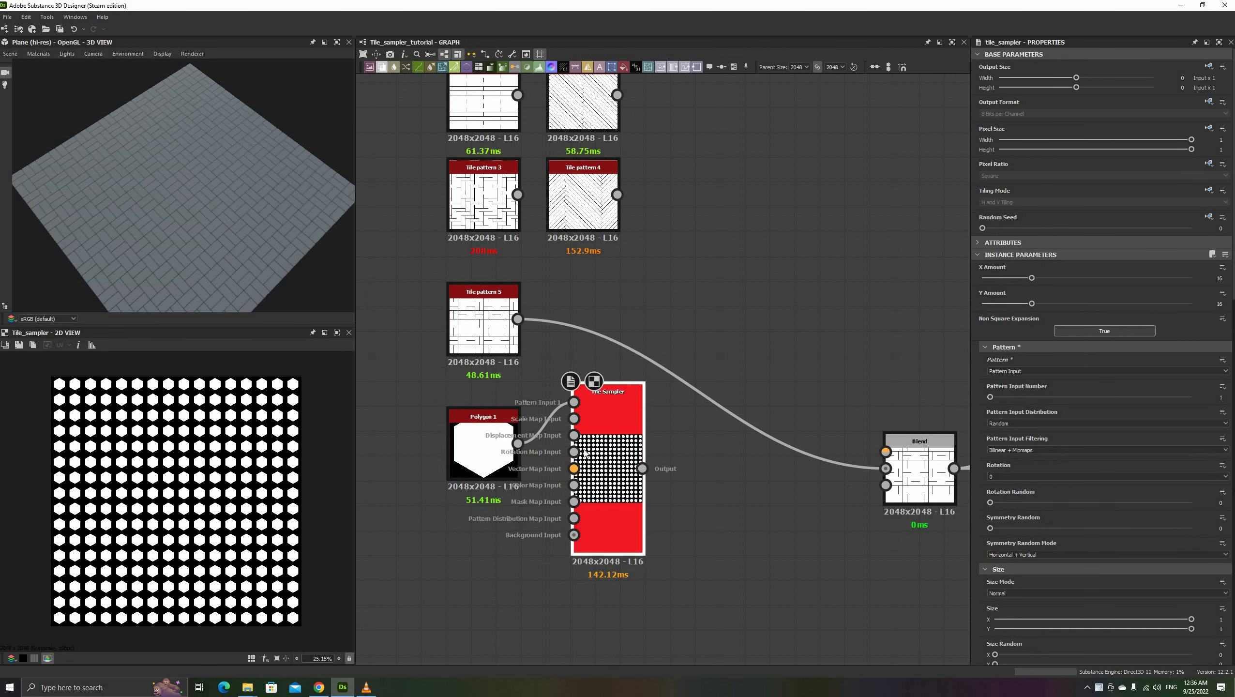
pyautogui.moveTo(585, 453); pyautogui.dragTo(561, 477)
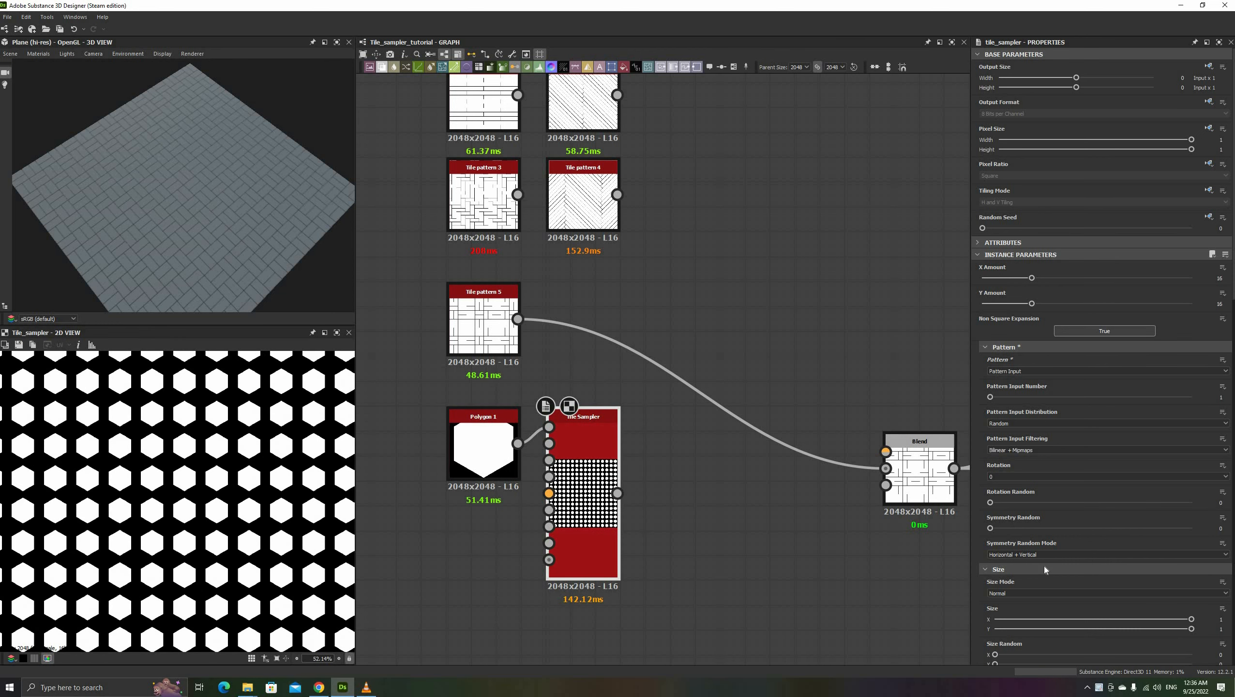
# - Set the Tile Sampler's position offset to 0.5 and its scale to 1
pyautogui.scroll(-6, 1083, 530)
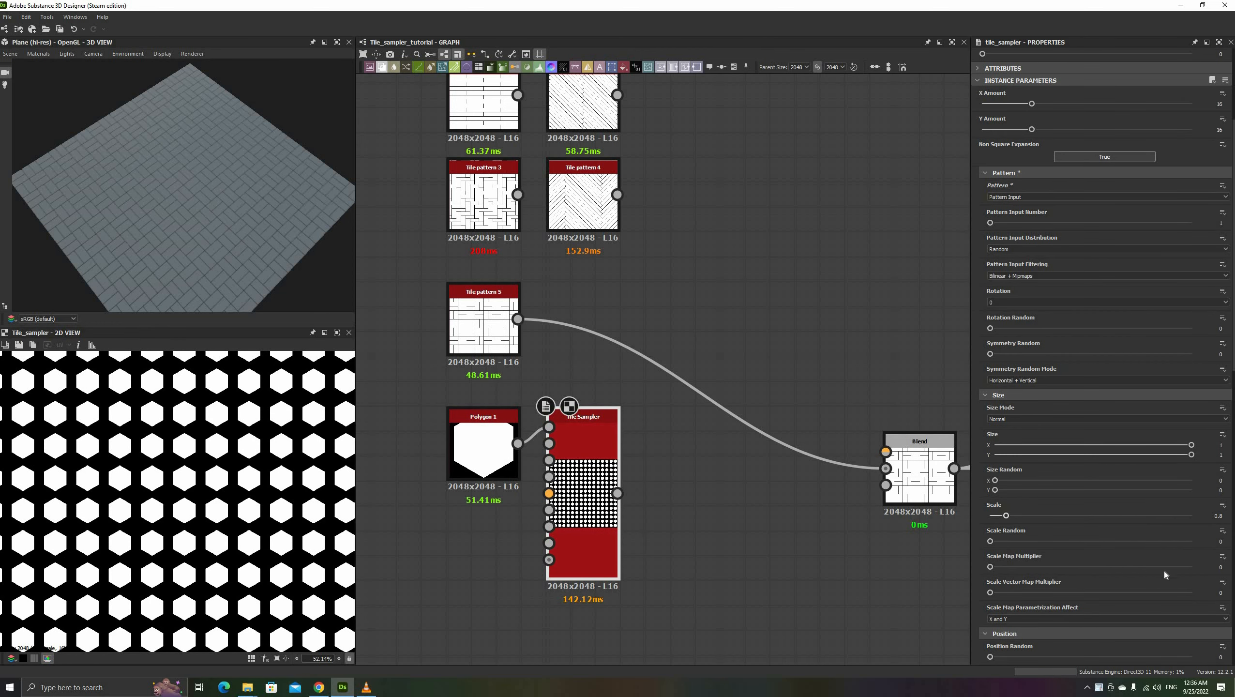
pyautogui.scroll(-4, 1165, 572)
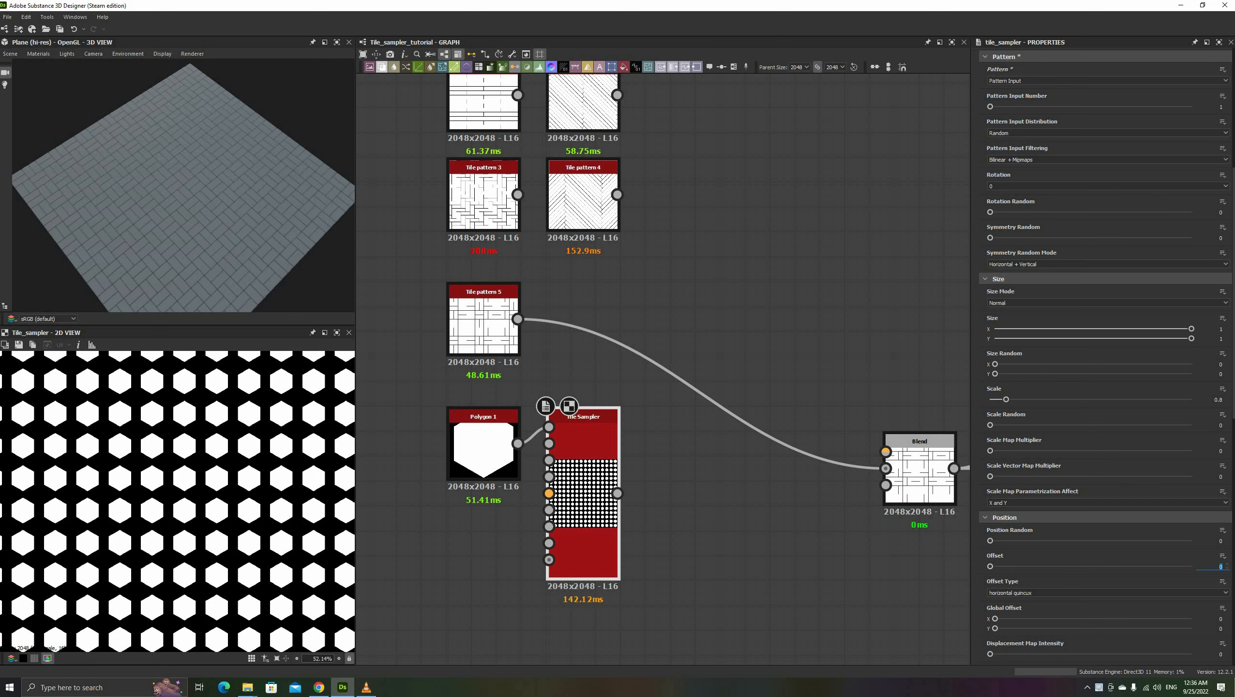
pyautogui.write('5')
pyautogui.press('Return')
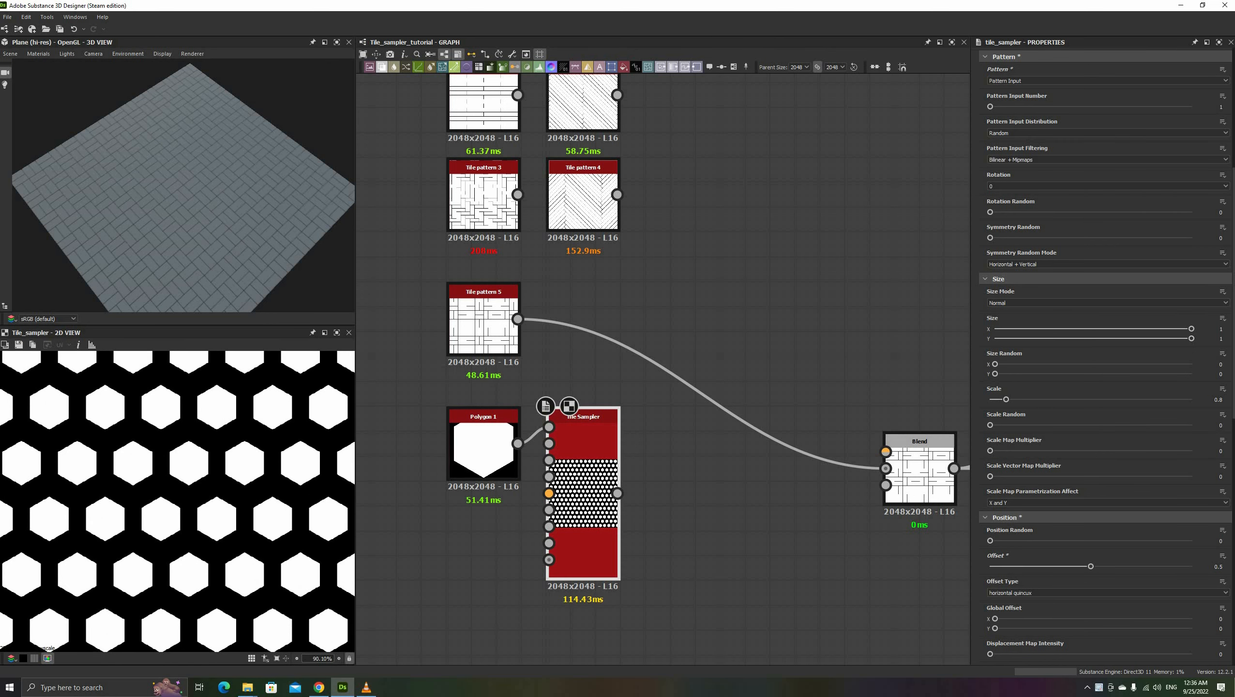
pyautogui.press('Return')
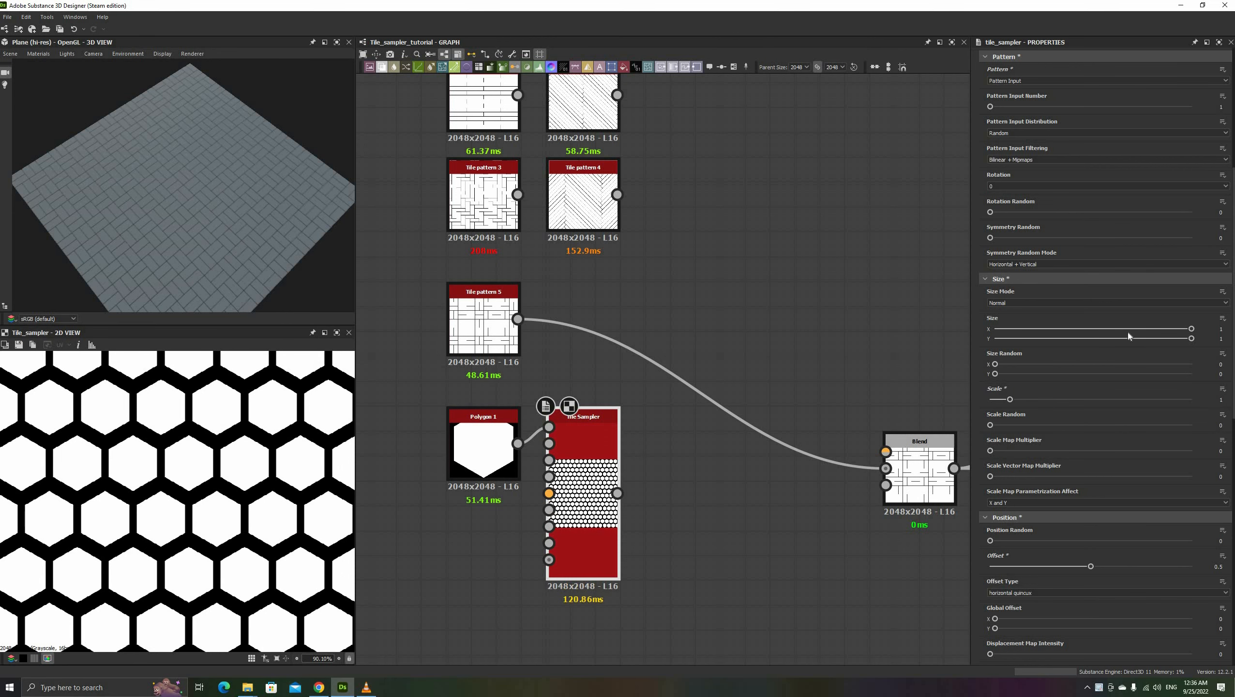
# - Set the Tile Sampler's X Amount to 8 and Y Amount to 10
pyautogui.scroll(3, 1105, 341)
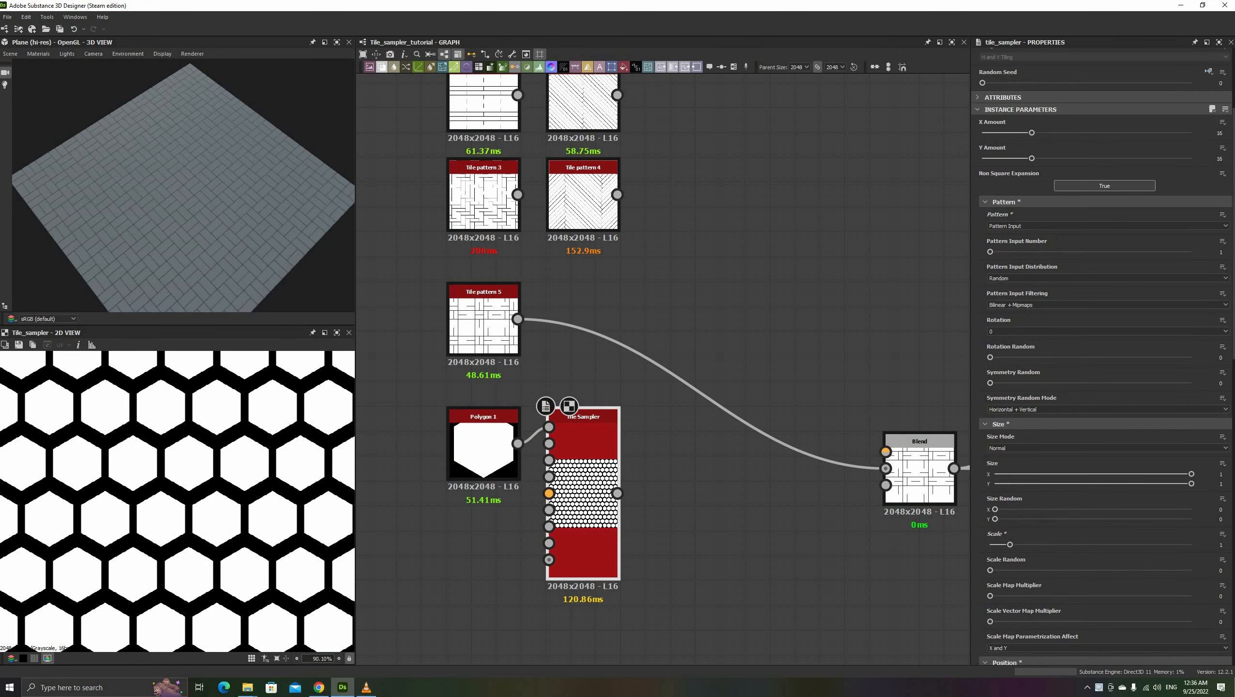
pyautogui.write('14')
pyautogui.press('Return')
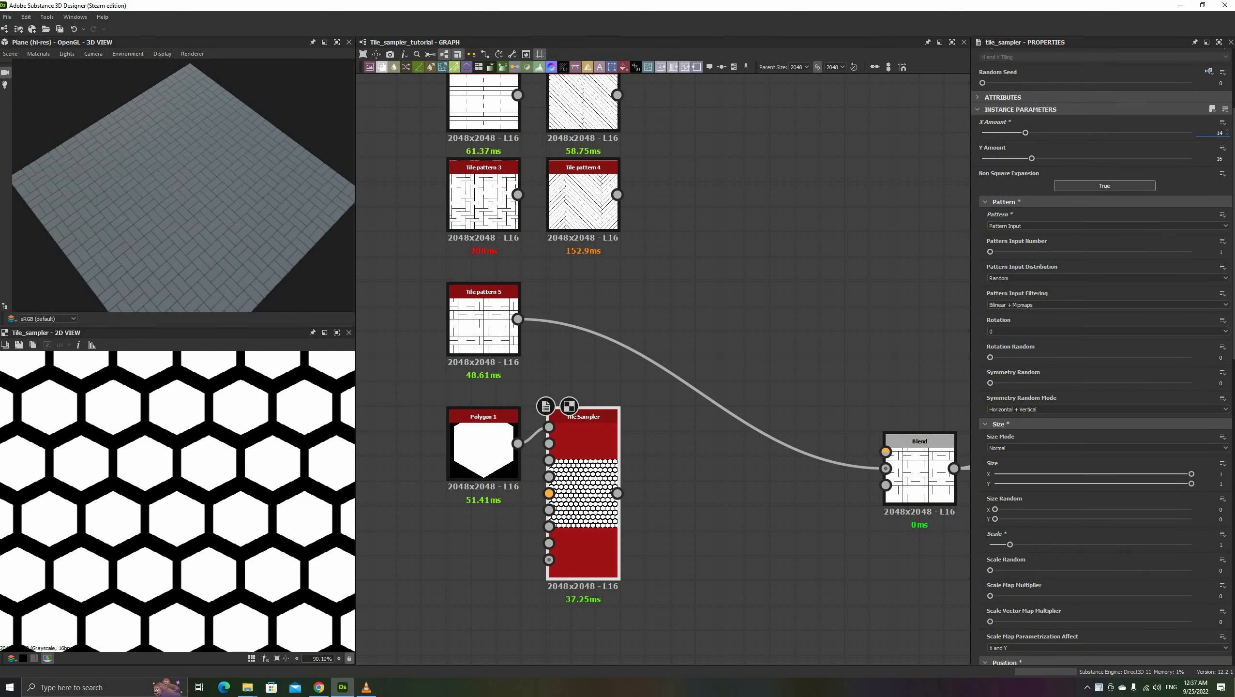
pyautogui.write('8')
pyautogui.press('Return')
pyautogui.write('10')
pyautogui.press('Return')
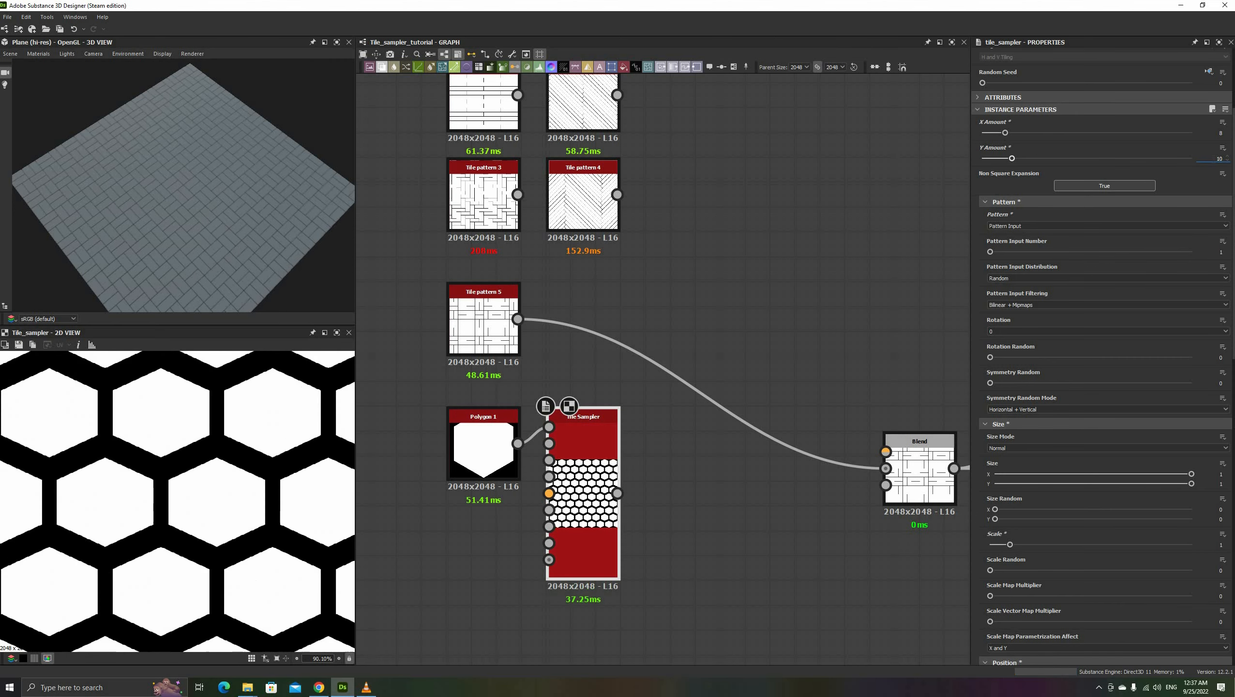
# - Enlarge the hexagons to size X 1.12 and Y 1.29 so only thin gaps separate them
pyautogui.click(1213, 483)
pyautogui.scroll(20, 1213, 484)
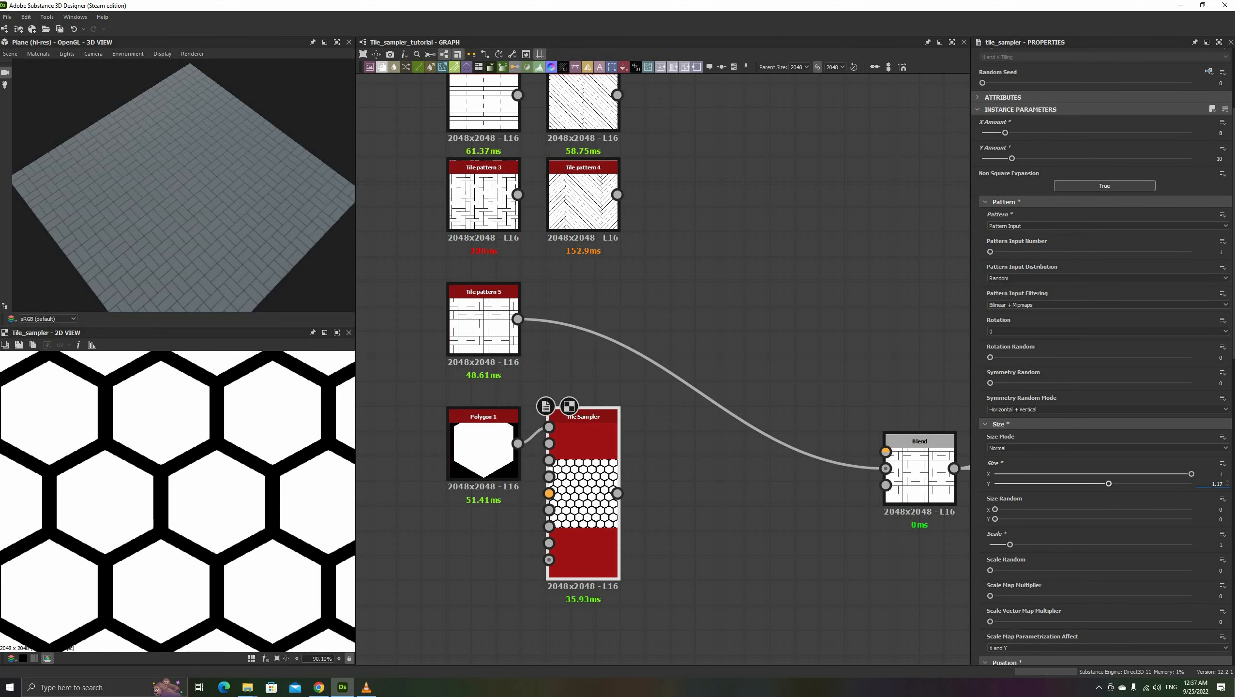
pyautogui.write('.12')
pyautogui.press('Return')
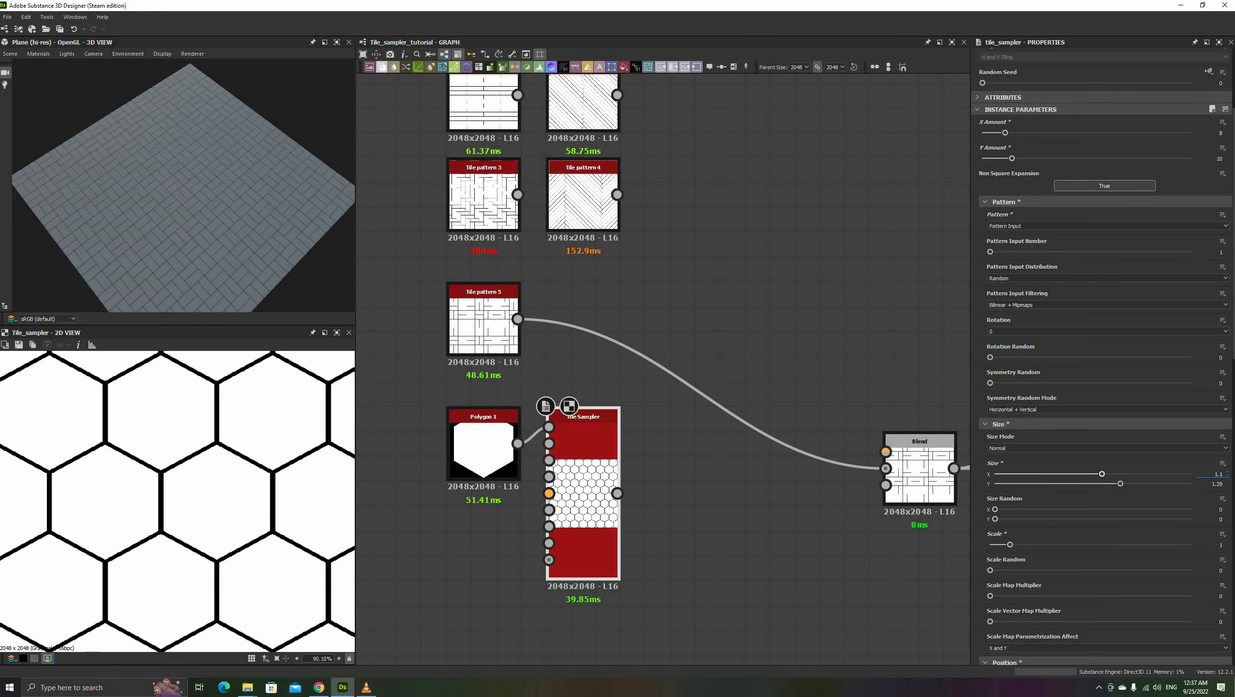
# - Set the Tile Sampler's Pattern Input Filtering to Nearest and connect its output to the Blend node
pyautogui.scroll(6, 240, 463)
pyautogui.click(1026, 304)
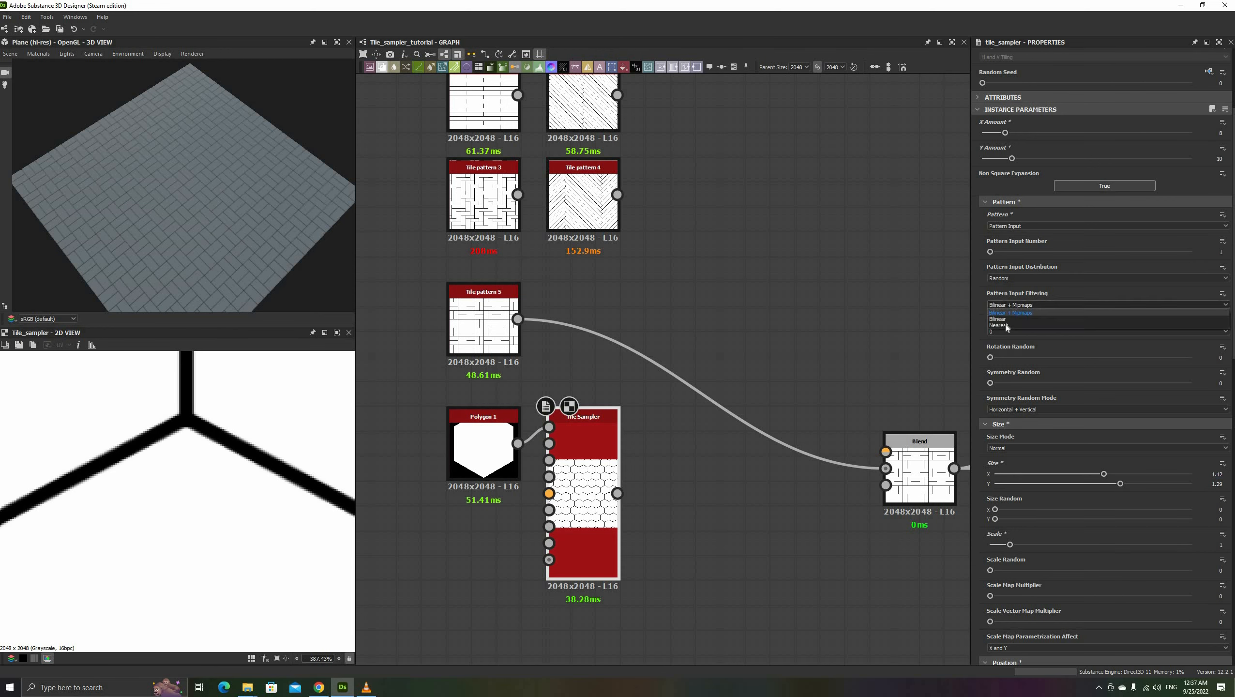
pyautogui.click(1005, 316)
pyautogui.moveTo(617, 493); pyautogui.dragTo(885, 469)
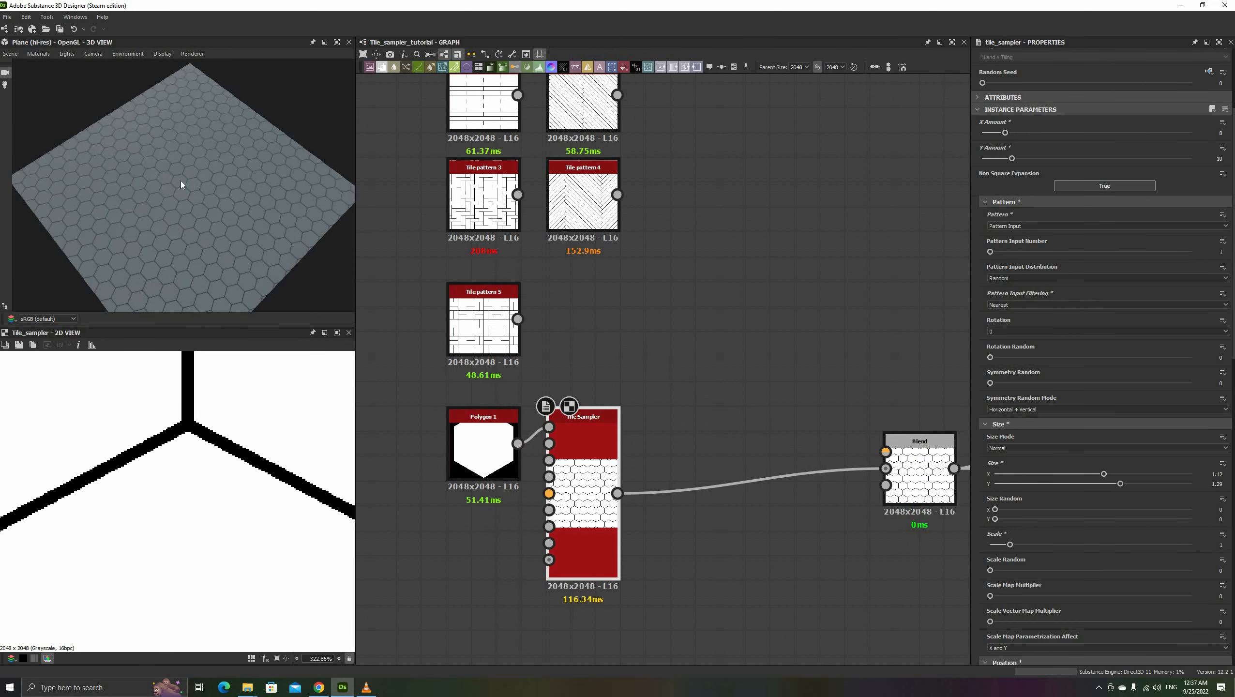
pyautogui.moveTo(180, 181); pyautogui.dragTo(156, 209)
pyautogui.keyDown('ctrl'); pyautogui.keyDown('shift'); pyautogui.moveTo(156, 213); pyautogui.dragTo(239, 258, button='right'); pyautogui.keyUp('shift'); pyautogui.keyUp('ctrl')
pyautogui.scroll(3, 239, 258)
pyautogui.moveTo(238, 258); pyautogui.dragTo(195, 264)
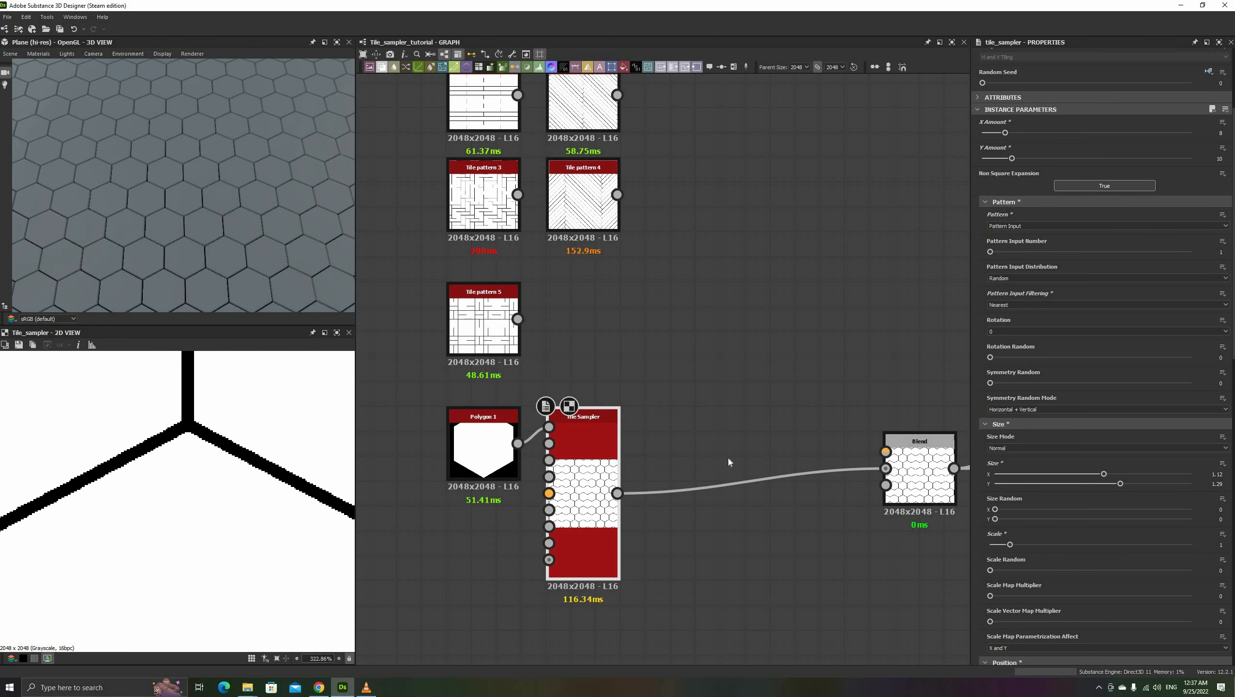
# - Add an Output node beside the Tile Sampler, connected to the sampler's output
pyautogui.moveTo(728, 464); pyautogui.dragTo(707, 365, button='middle')
pyautogui.moveTo(597, 395); pyautogui.dragTo(628, 353)
pyautogui.write('out')
pyautogui.press('Return')
# - Create a new graph named Tile_pattern_6 from the Polygon 1, Tile Sampler and Output nodes
pyautogui.moveTo(413, 313); pyautogui.dragTo(657, 370)
pyautogui.rightClick(664, 345)
pyautogui.click(730, 449)
pyautogui.write('Tile pattern 6')
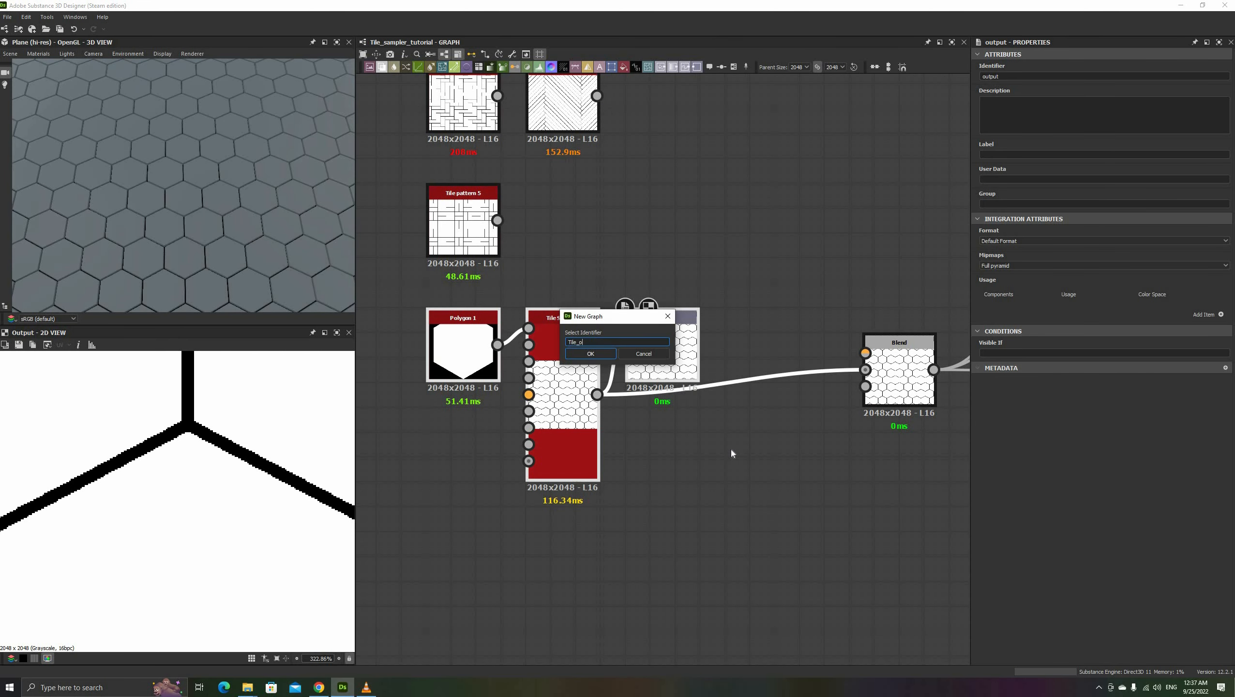
pyautogui.press('Return')
# - Replace the original polygon nodes with a Tile pattern 6 node beside Tile pattern 5, connected to the Blend node
pyautogui.press('Delete')
pyautogui.press('space')
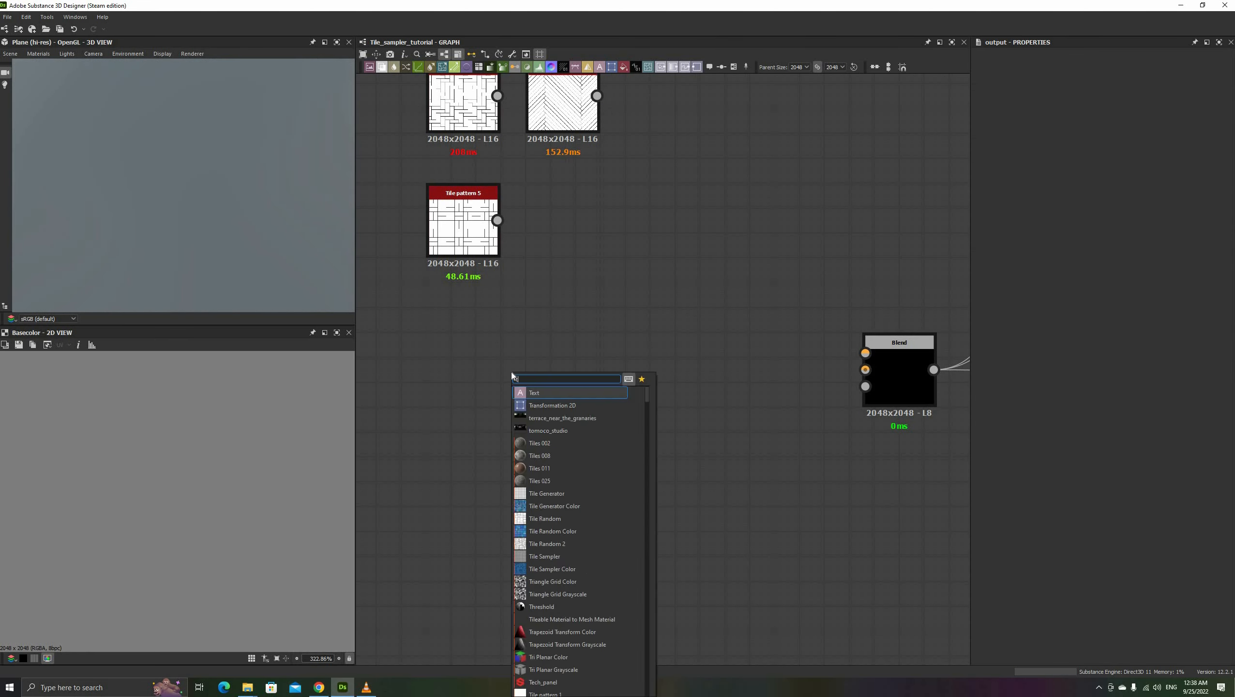
pyautogui.write('tile pattern 6')
pyautogui.press('Return')
pyautogui.moveTo(865, 369); pyautogui.dragTo(546, 369)
pyautogui.moveTo(517, 374); pyautogui.dragTo(568, 225)
pyautogui.moveTo(165, 221); pyautogui.dragTo(171, 188)
pyautogui.press('f')
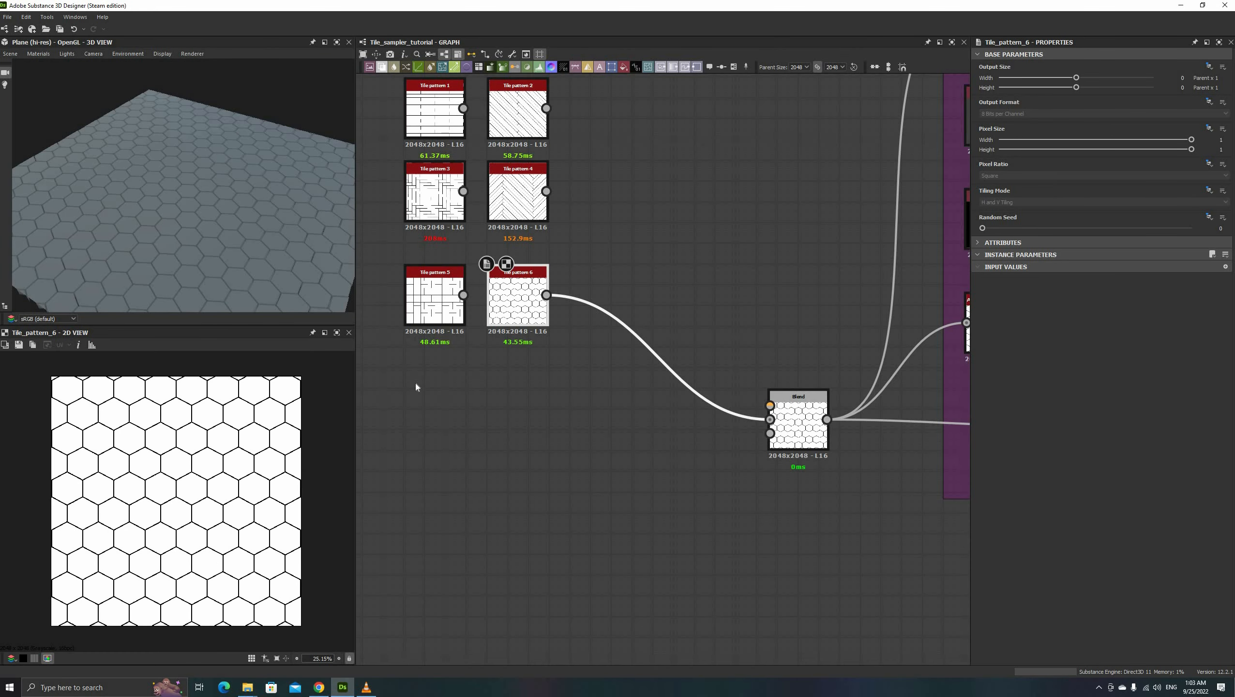
# - Add a Shape node below Tile pattern 5 and rotate its square by 45 degrees
pyautogui.press('space')
pyautogui.write('shape')
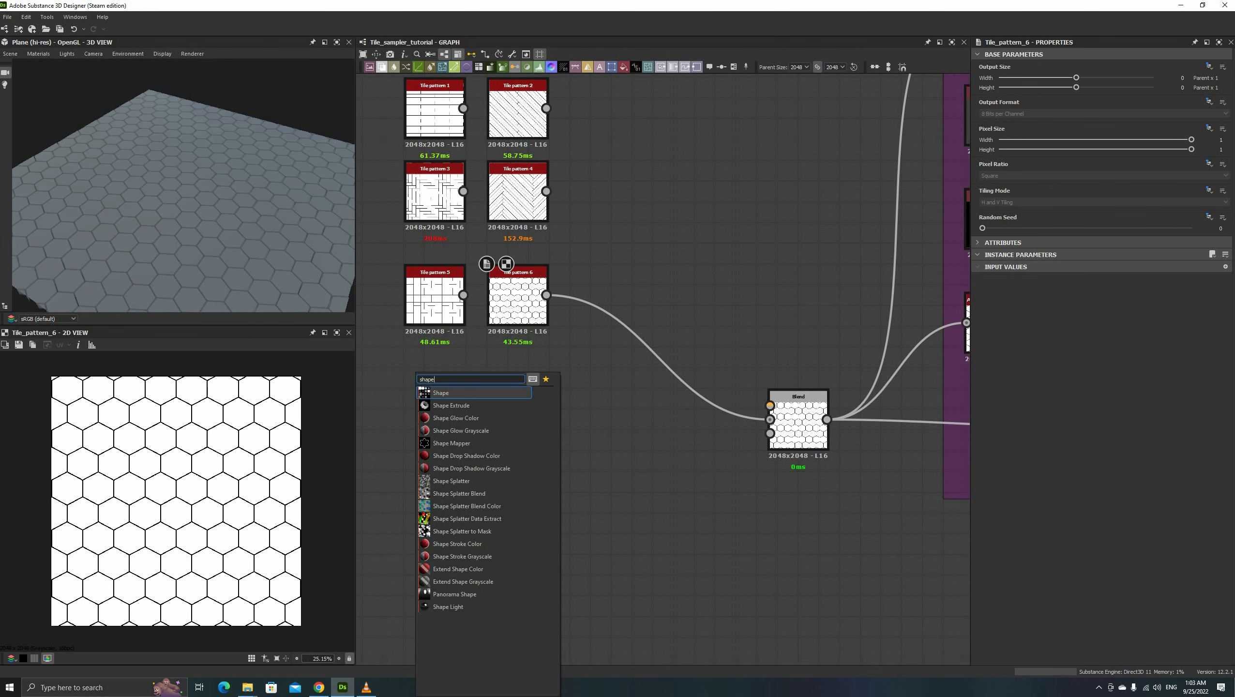
pyautogui.press('Return')
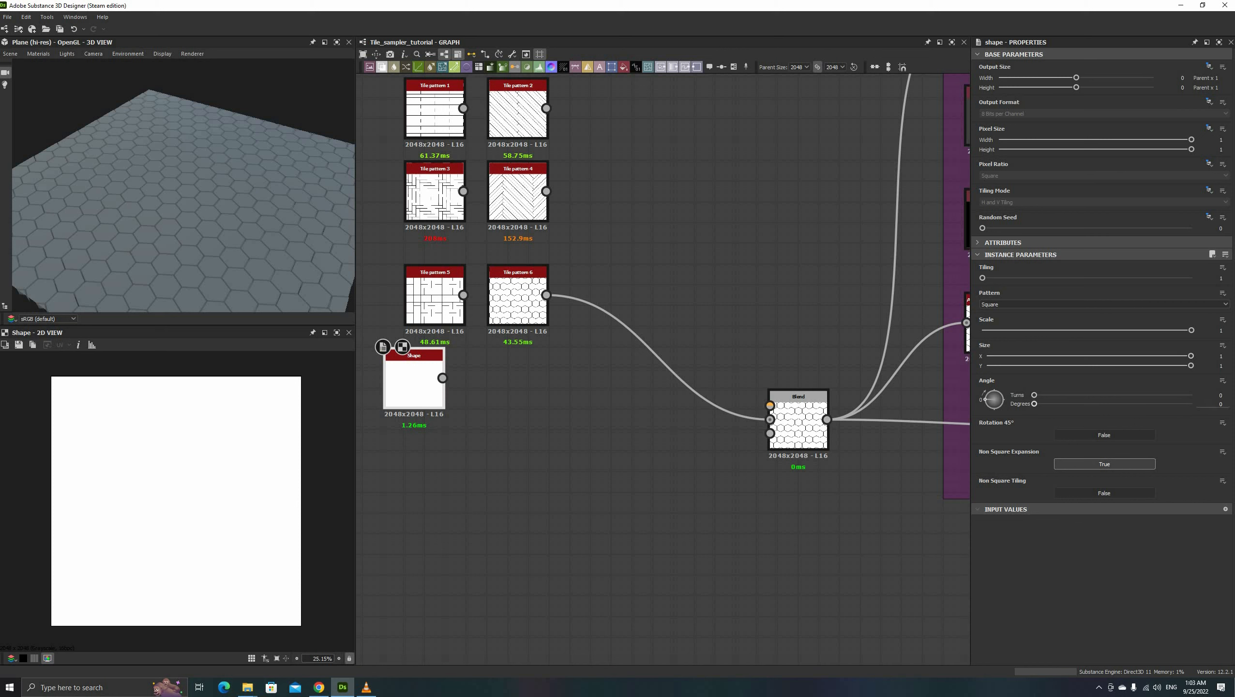
pyautogui.write('45')
pyautogui.press('Return')
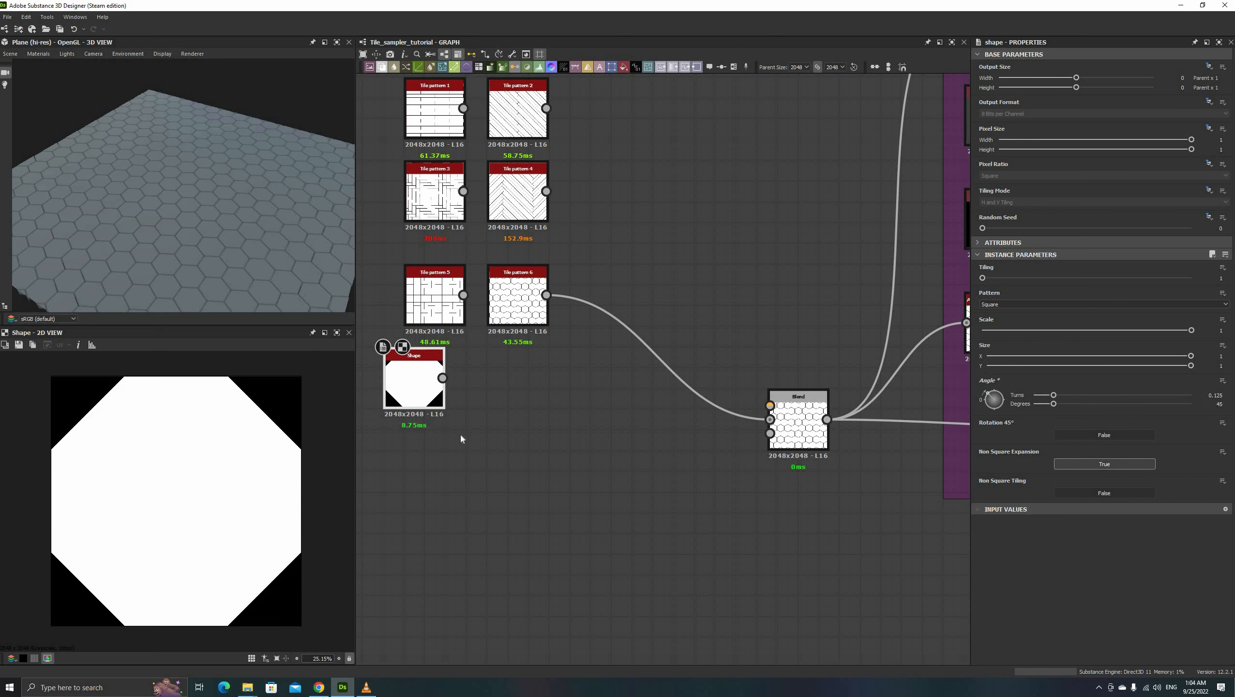
pyautogui.moveTo(415, 386); pyautogui.dragTo(436, 427)
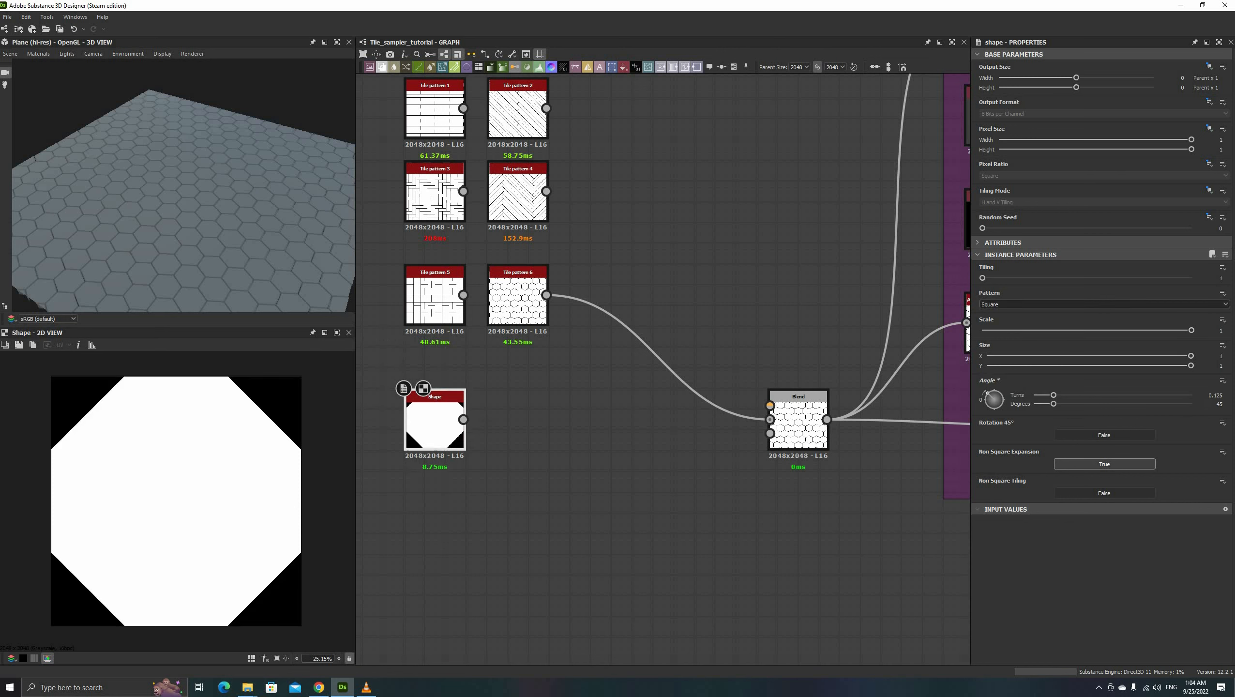
# - Set the Shape node's scale to 0.7 so the whole diamond fits inside the canvas
pyautogui.write('0.7')
pyautogui.press('Return')
pyautogui.scroll(2, 185, 442)
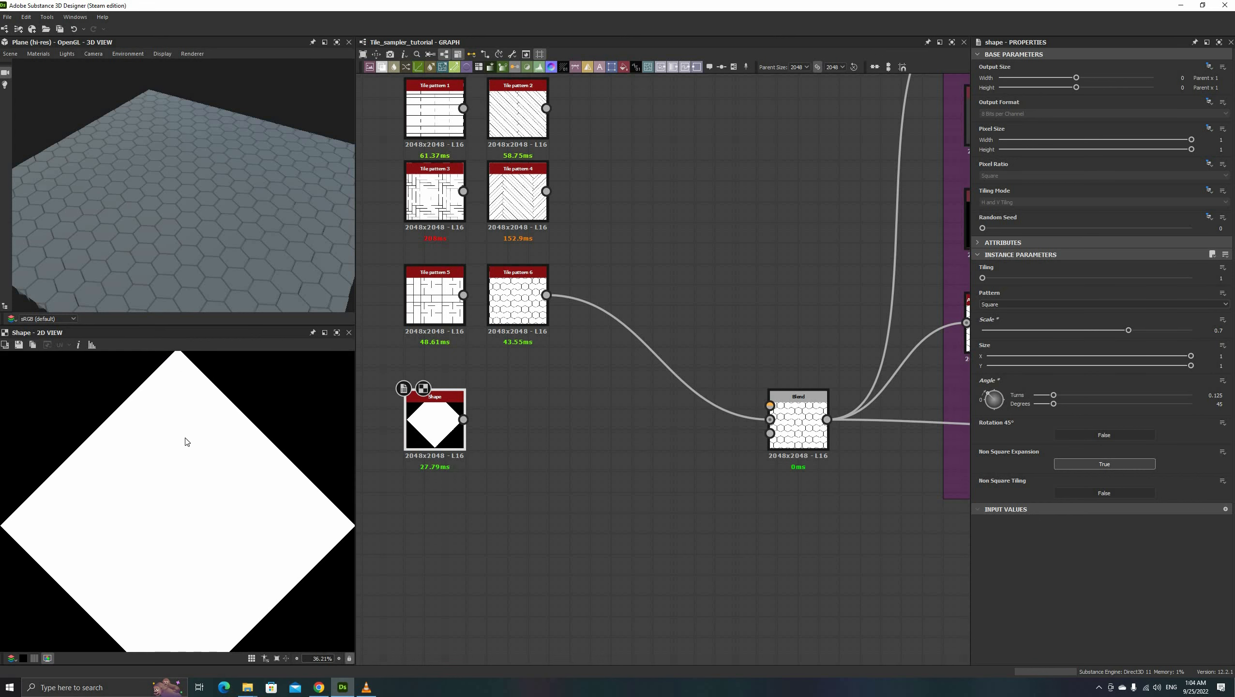
pyautogui.moveTo(180, 352); pyautogui.dragTo(190, 415, button='middle')
pyautogui.scroll(1, 195, 459)
pyautogui.scroll(-5, 212, 492)
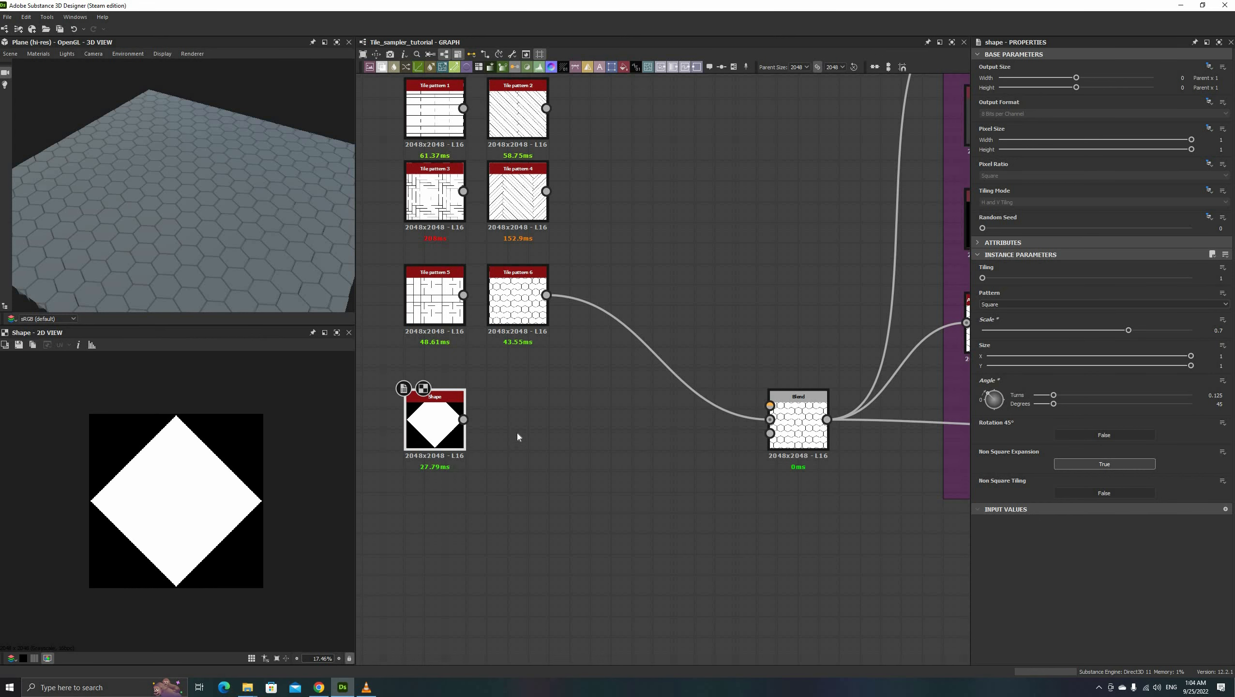
# - Add a Transformation 2D node after the Shape node, connected to its output
pyautogui.moveTo(464, 419); pyautogui.dragTo(483, 419)
pyautogui.click(447, 423)
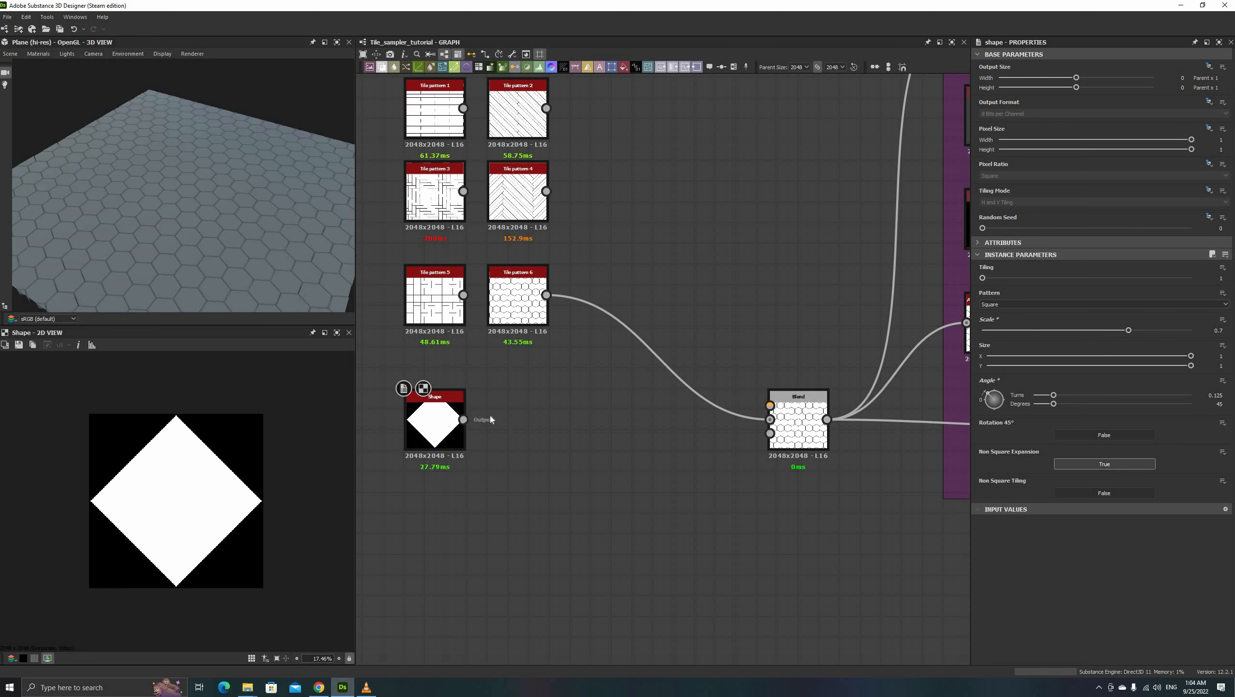
pyautogui.press('space')
pyautogui.write('tra')
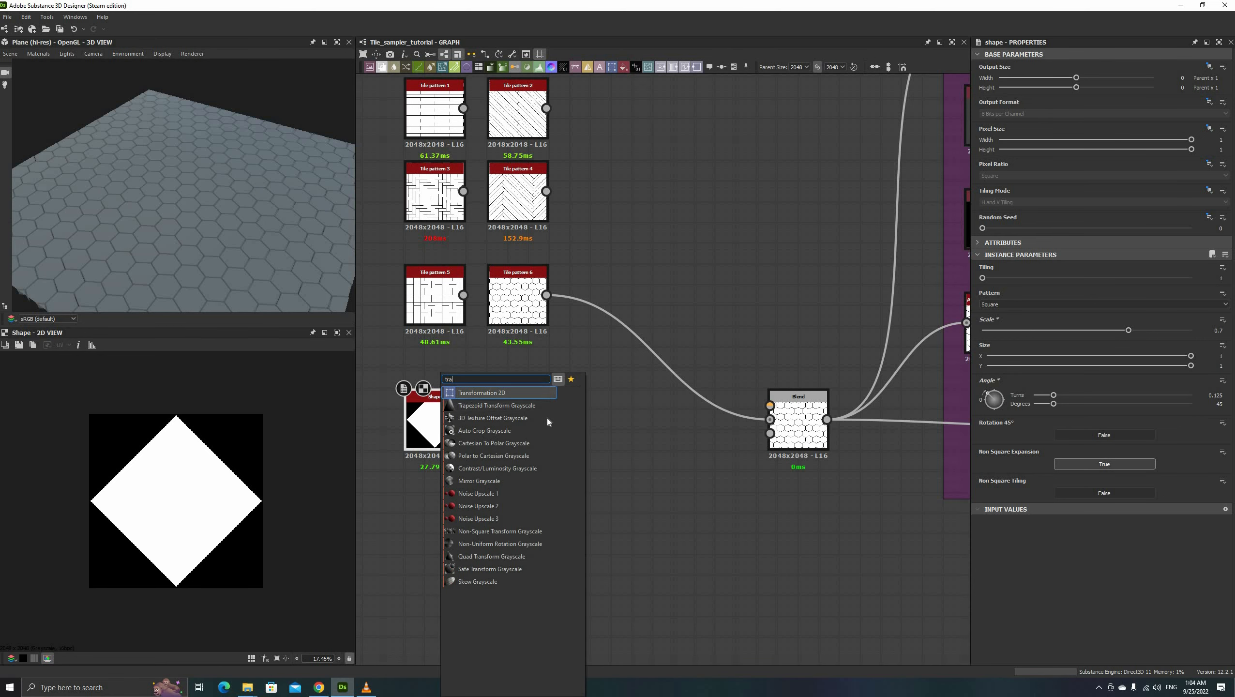
pyautogui.press('Return')
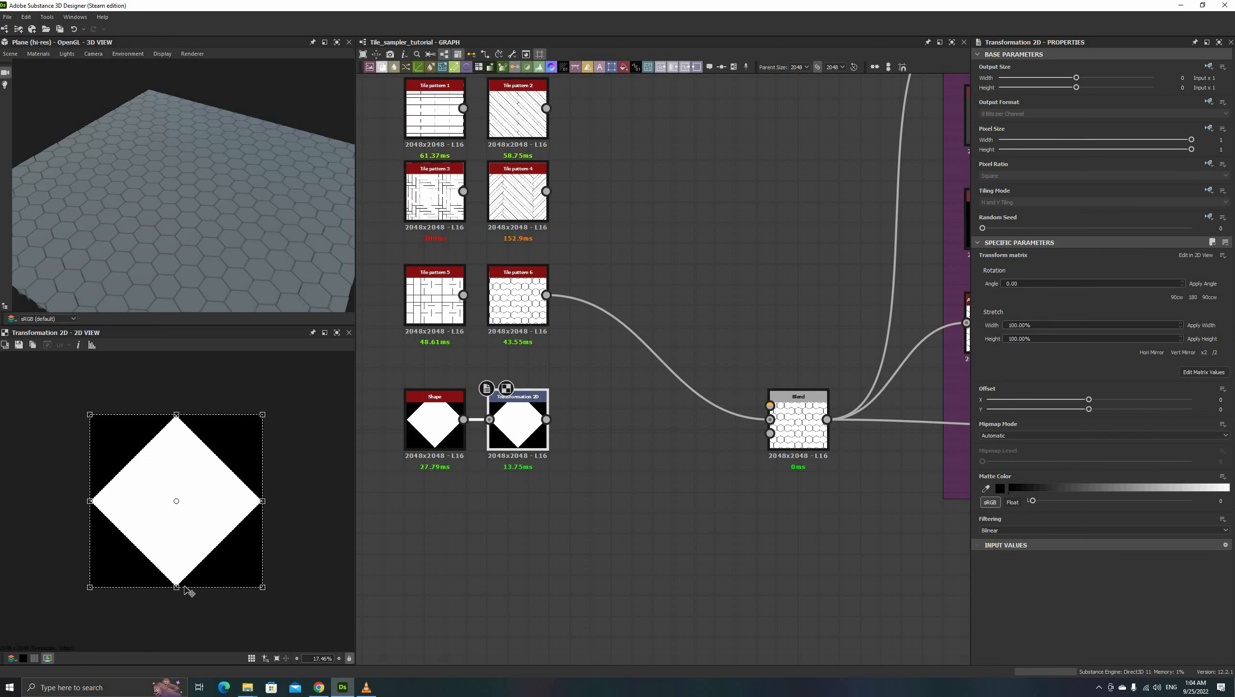
# - Squash the diamond to about half its height against the upper edge and set the Transformation 2D's Tiling Mode to Absolute, No Tiling
pyautogui.moveTo(177, 587); pyautogui.dragTo(177, 494)
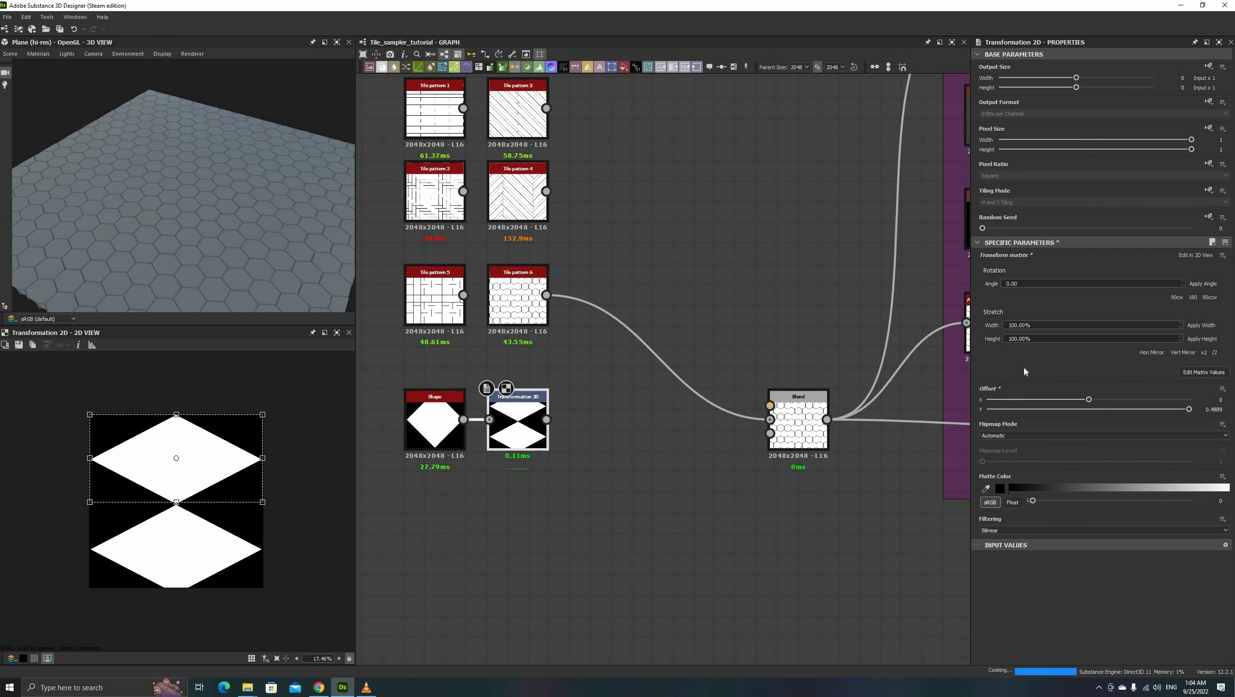
pyautogui.click(1209, 190)
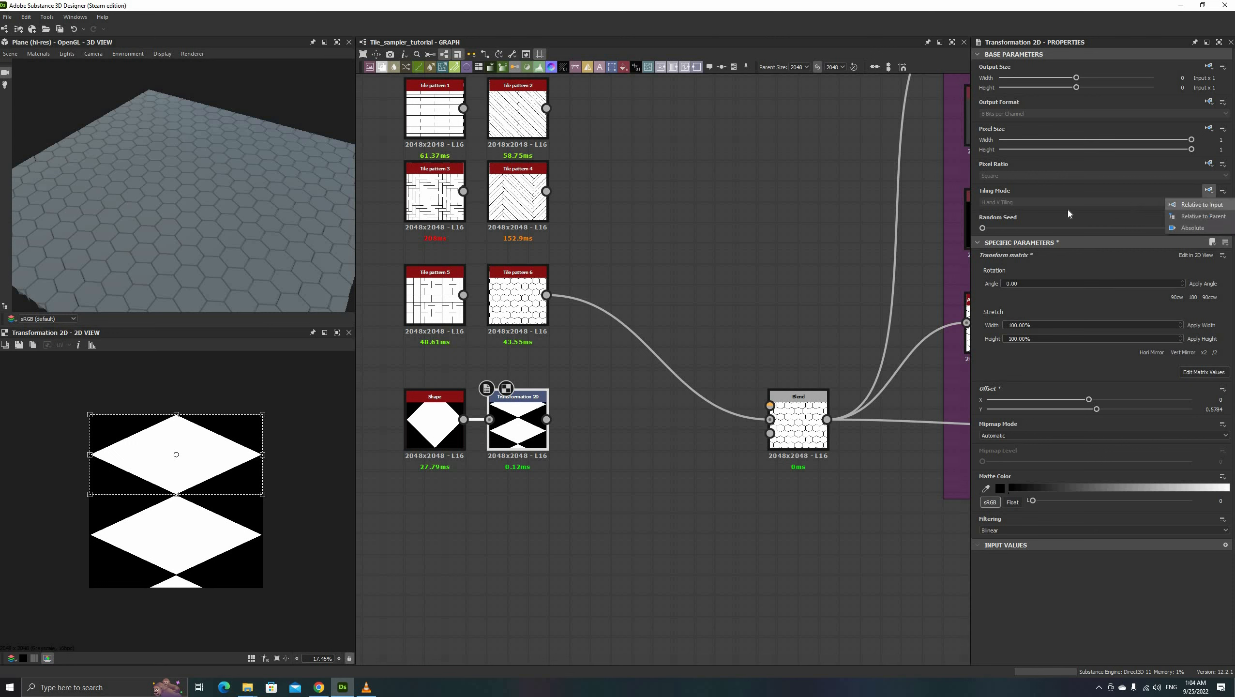
pyautogui.click(1191, 228)
pyautogui.click(1018, 202)
pyautogui.press('Return')
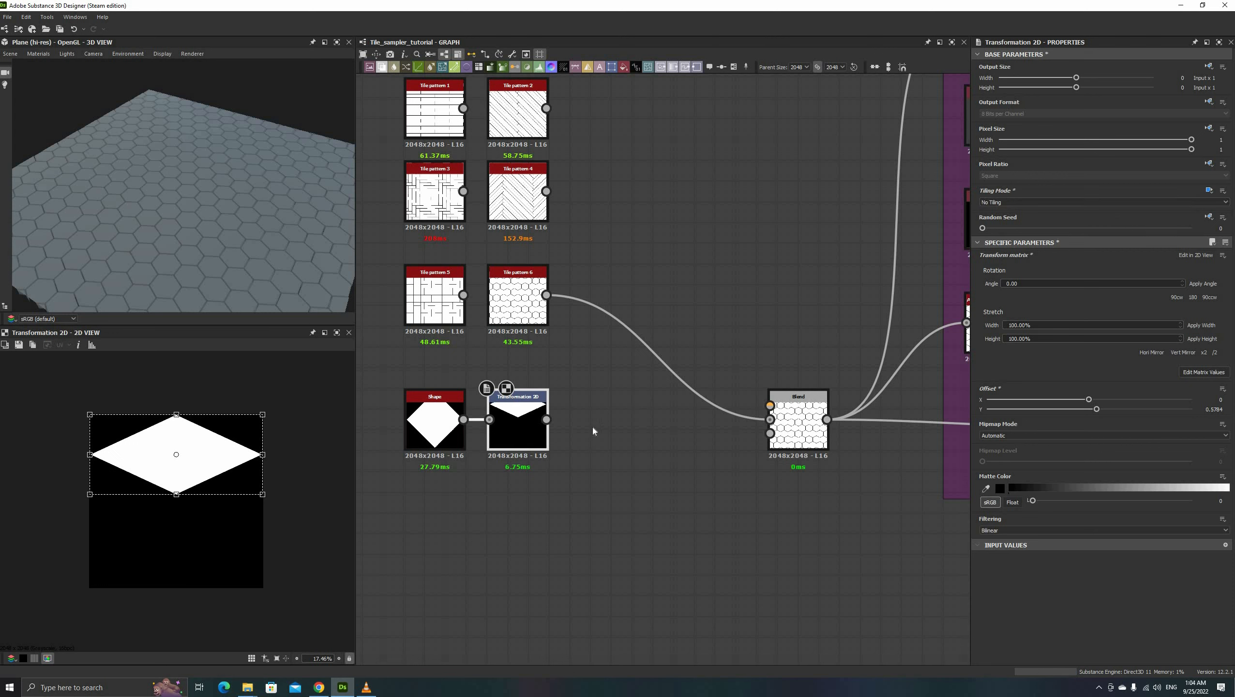
# - Add a Splatter Circular node beside the Transformation 2D node
pyautogui.press('space')
pyautogui.write('spla')
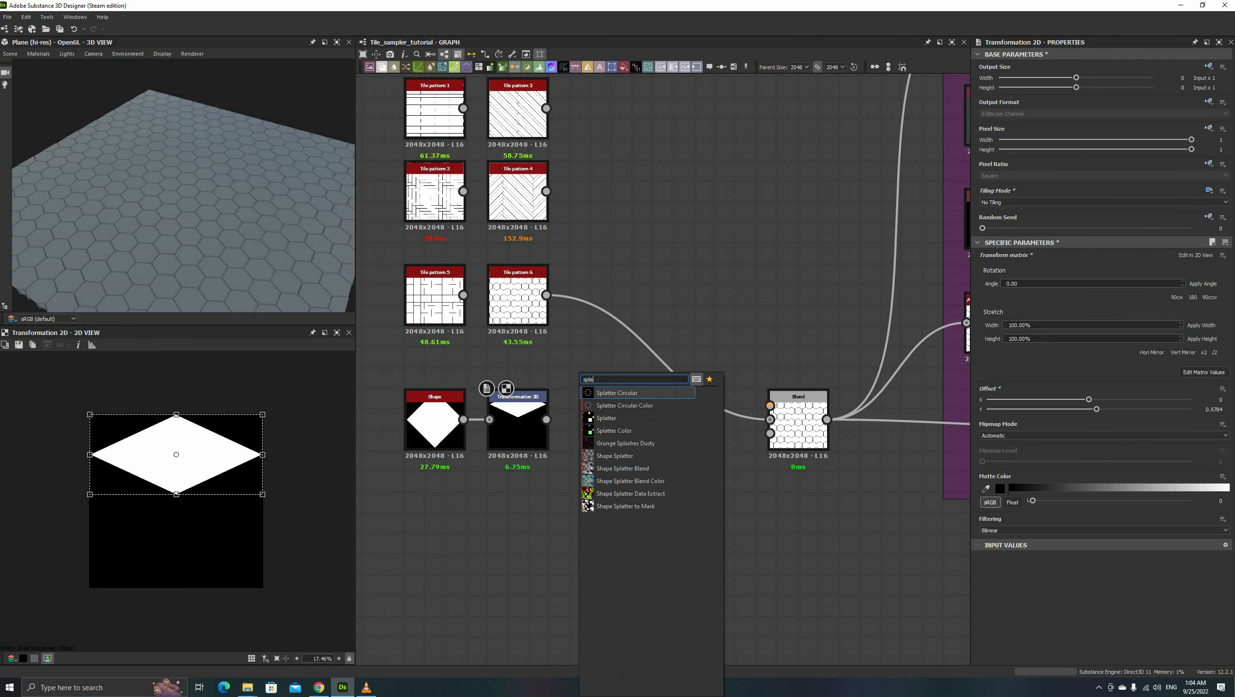
pyautogui.click(604, 393)
pyautogui.moveTo(596, 418)
pyautogui.mouseDown()
pyautogui.moveTo(627, 418)
pyautogui.moveTo(616, 417)
pyautogui.mouseUp()
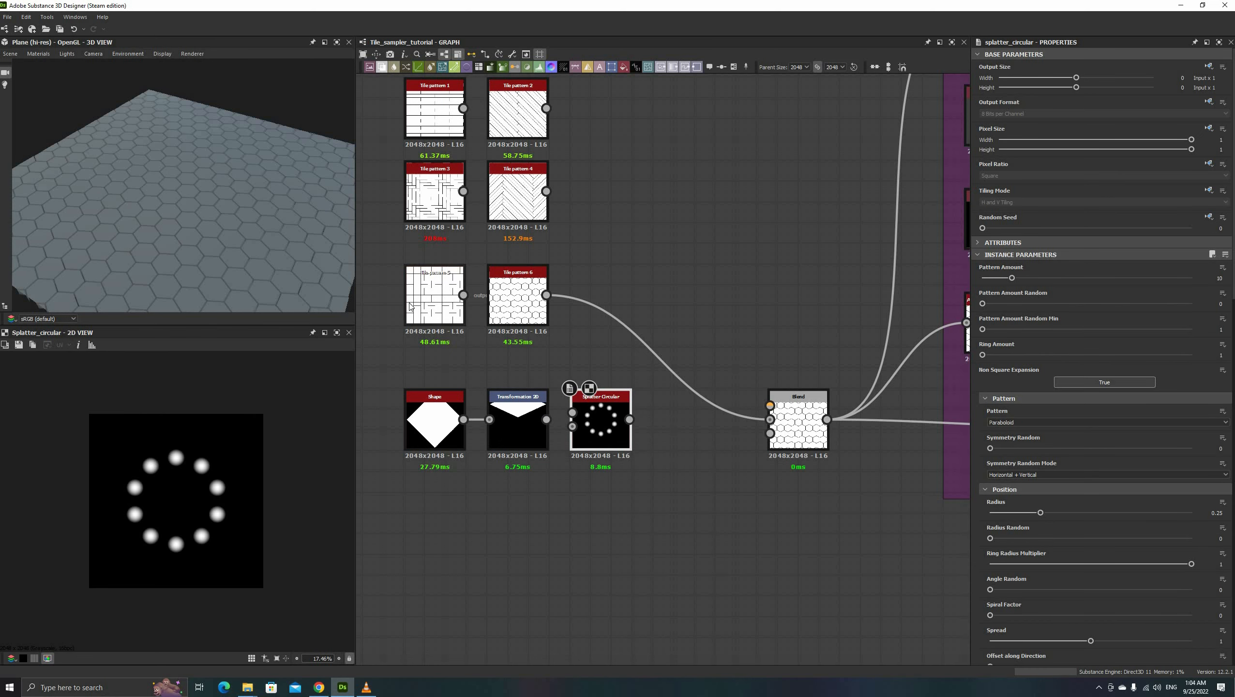
# - Connect the Transformation 2D output to the Splatter Circular's pattern input
pyautogui.scroll(4, 405, 293)
pyautogui.moveTo(787, 583); pyautogui.dragTo(682, 438, button='middle')
pyautogui.scroll(-1, 682, 438)
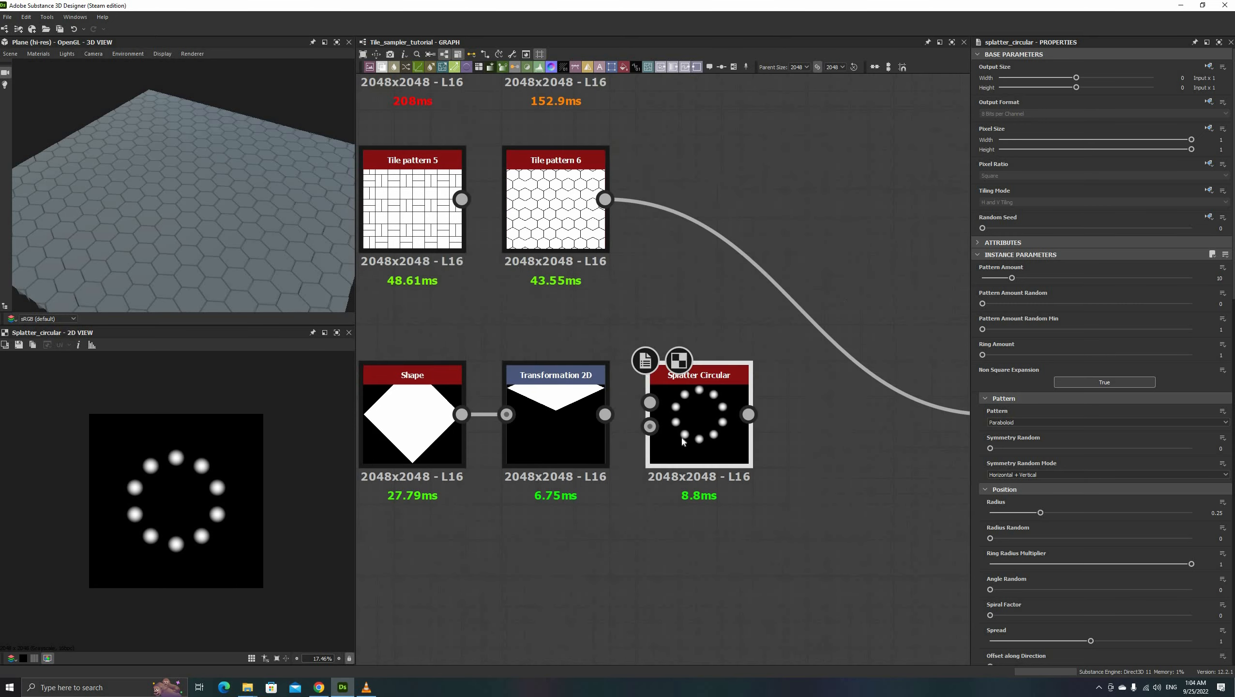
pyautogui.moveTo(606, 414); pyautogui.dragTo(652, 401)
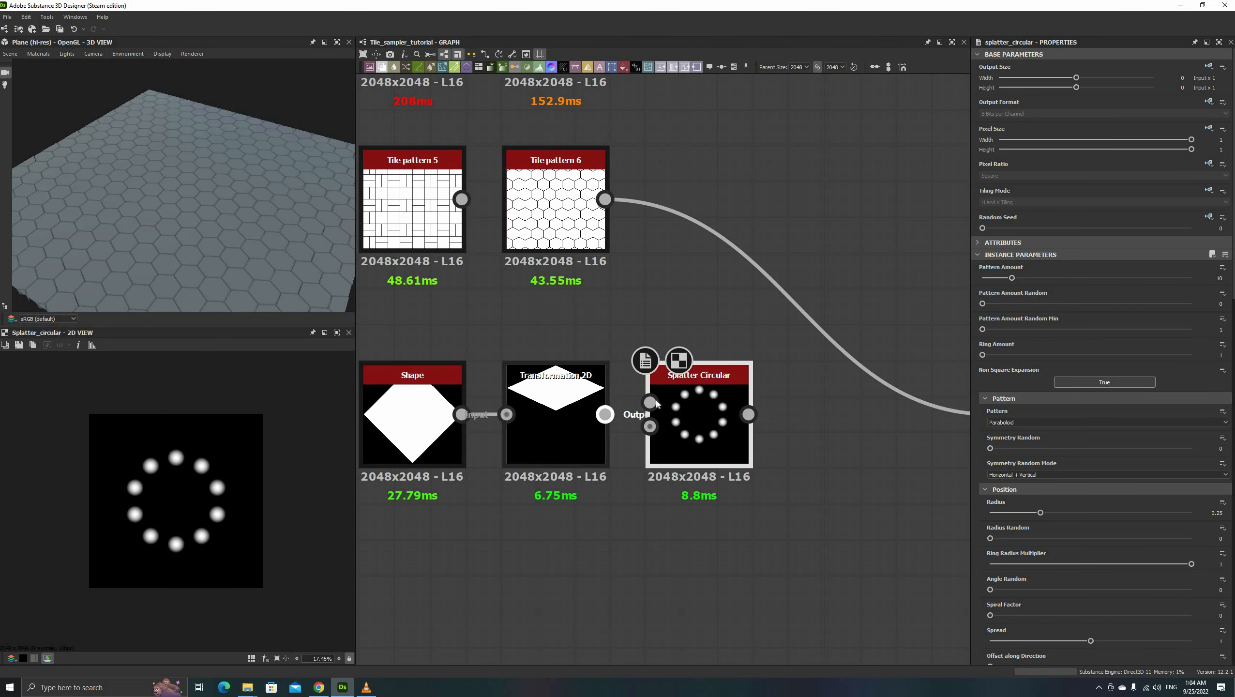
# - Set the Splatter Circular's Pattern to Image Input and its Pattern Amount to 3
pyautogui.click(1026, 422)
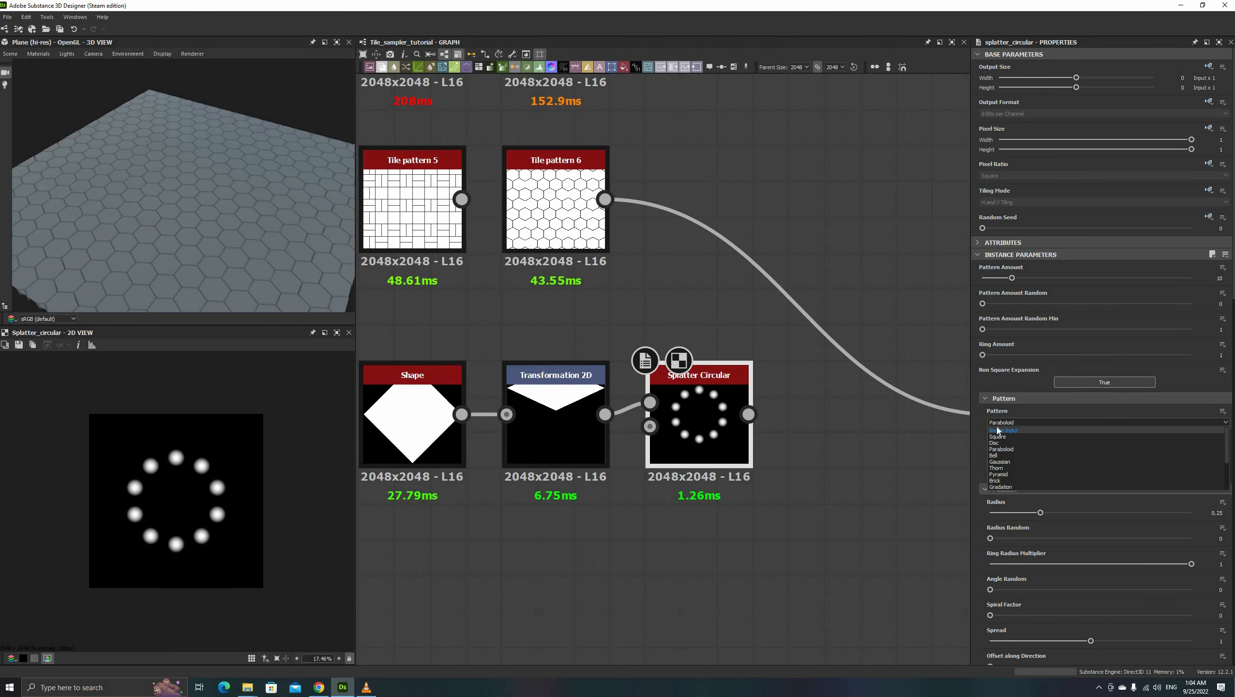
pyautogui.click(996, 428)
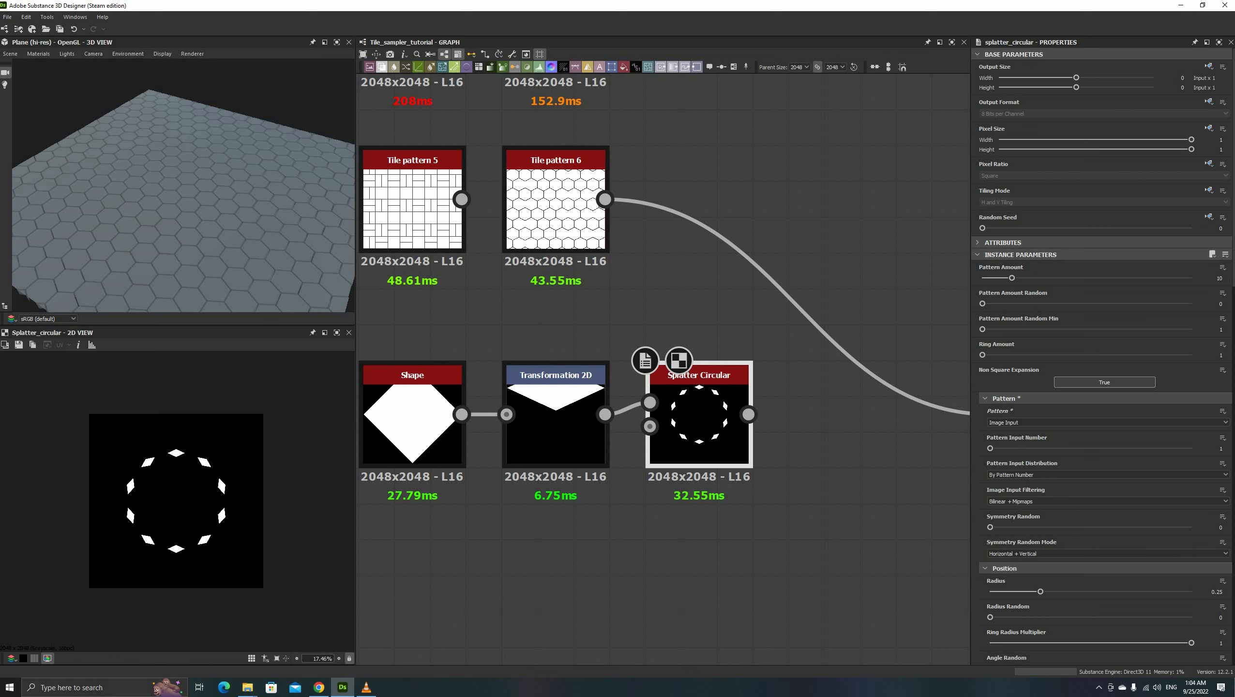
pyautogui.write('3')
pyautogui.press('Return')
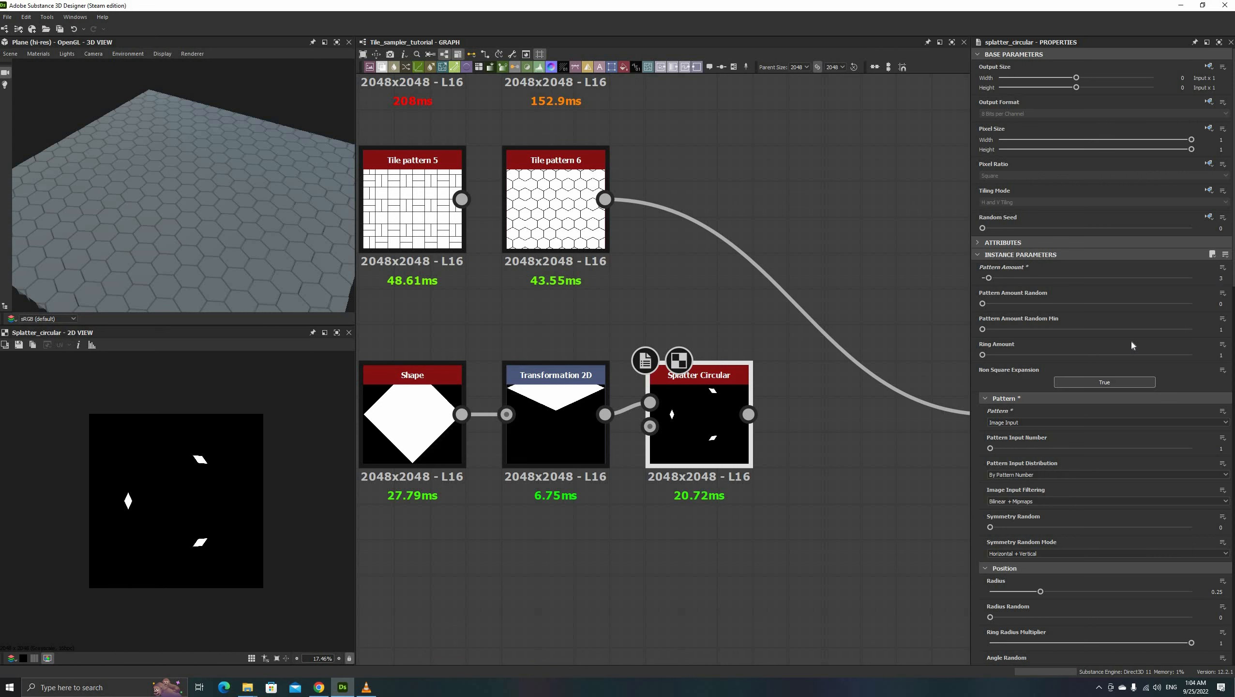
# - Set the Splatter Circular's Radius to about 0.06 and its Size X and Y to 1
pyautogui.scroll(-2, 1202, 483)
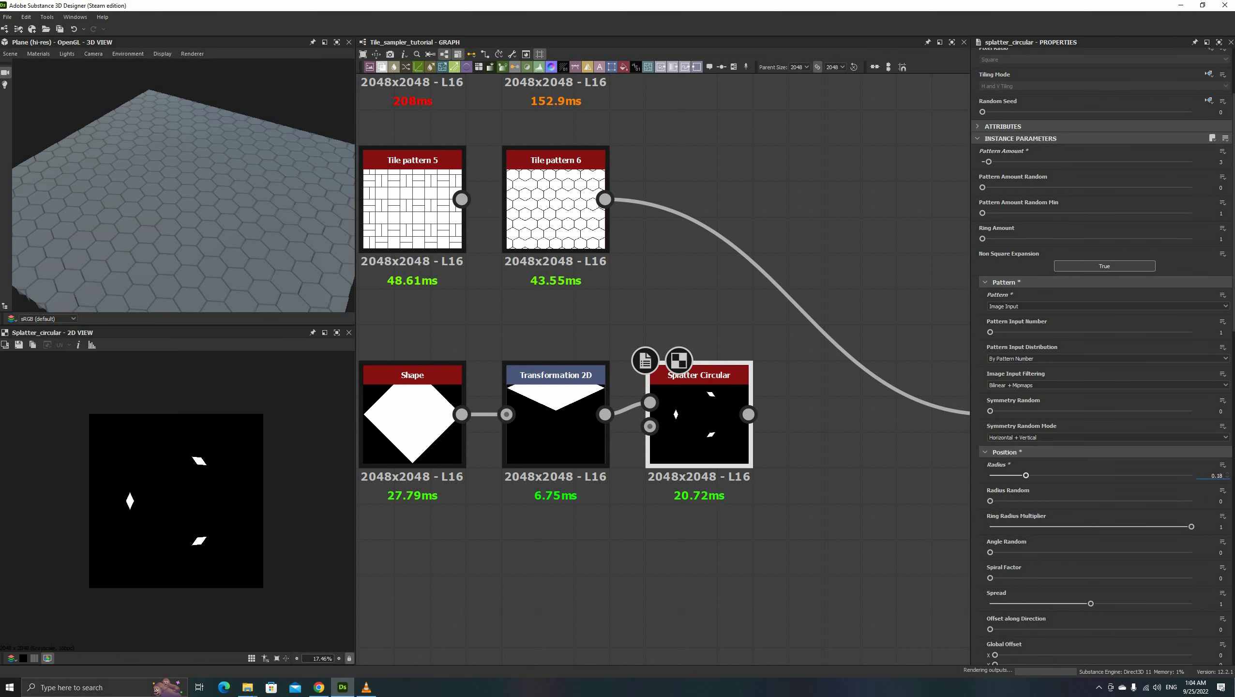
pyautogui.moveTo(1026, 475); pyautogui.dragTo(1002, 474)
pyautogui.scroll(-4, 1058, 563)
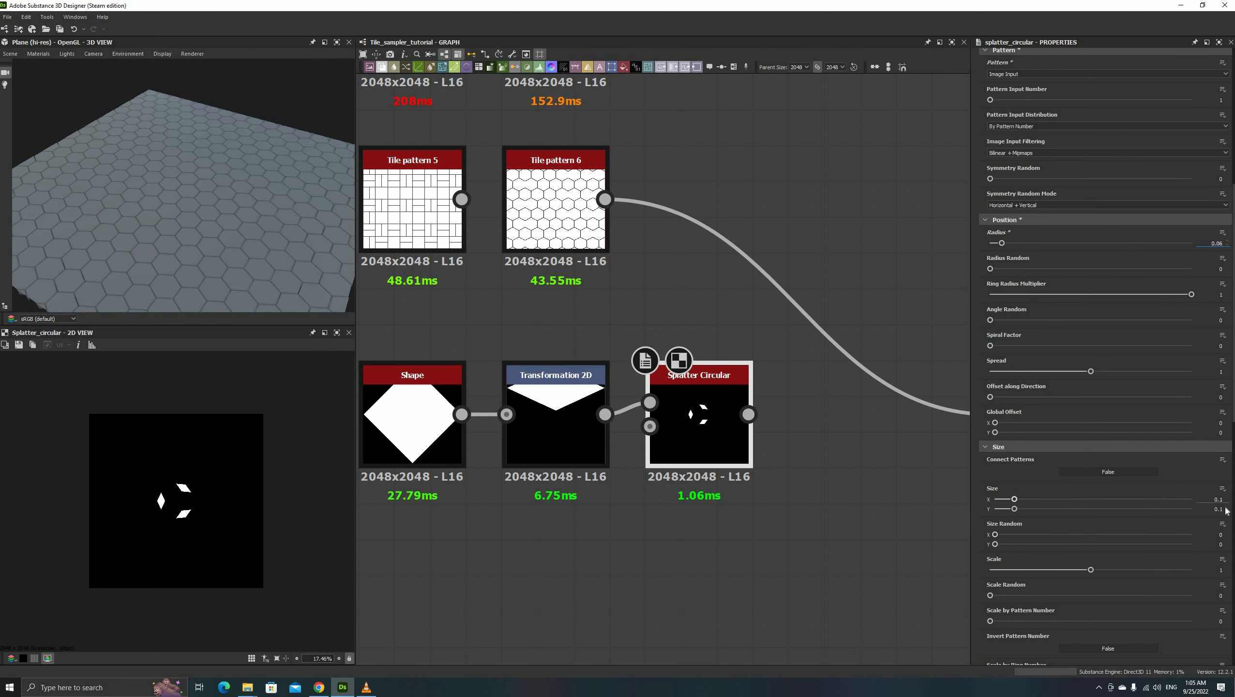
pyautogui.write('1')
pyautogui.press('Tab')
pyautogui.write('1')
# - Set the Splatter Circular's Scale to about 0.83 and stretch the diamond slightly taller in the Transformation 2D node
pyautogui.click(1213, 570)
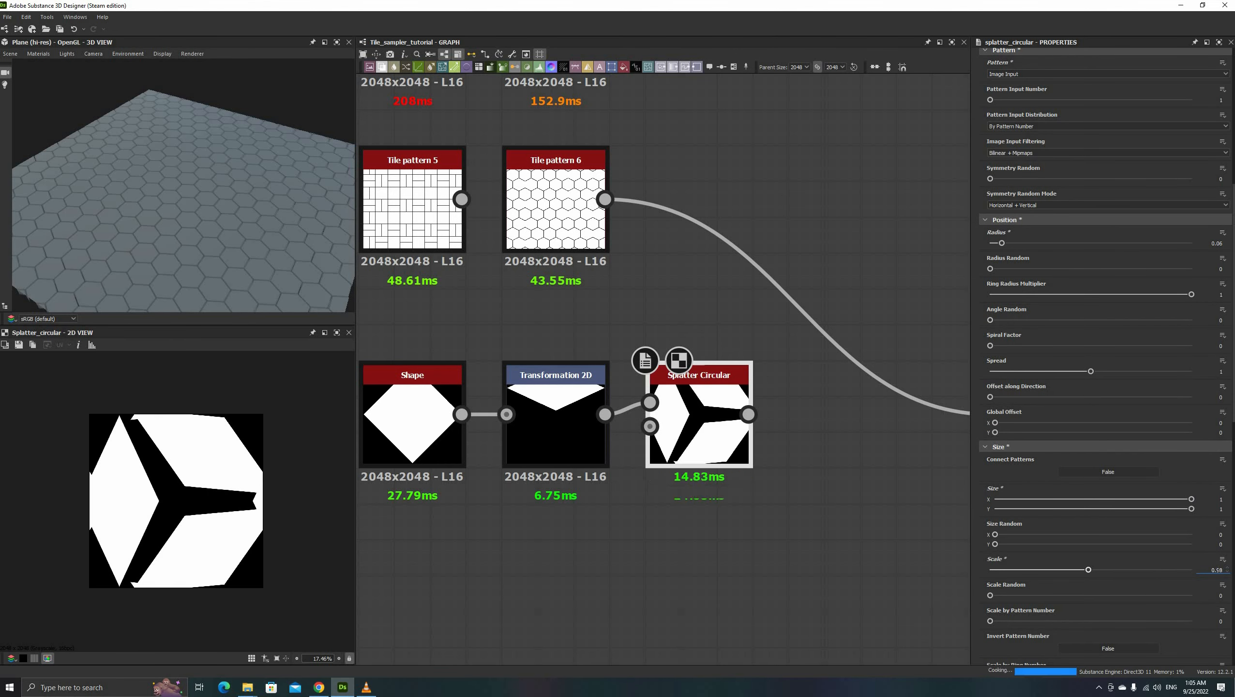
pyautogui.scroll(-10, 1212, 570)
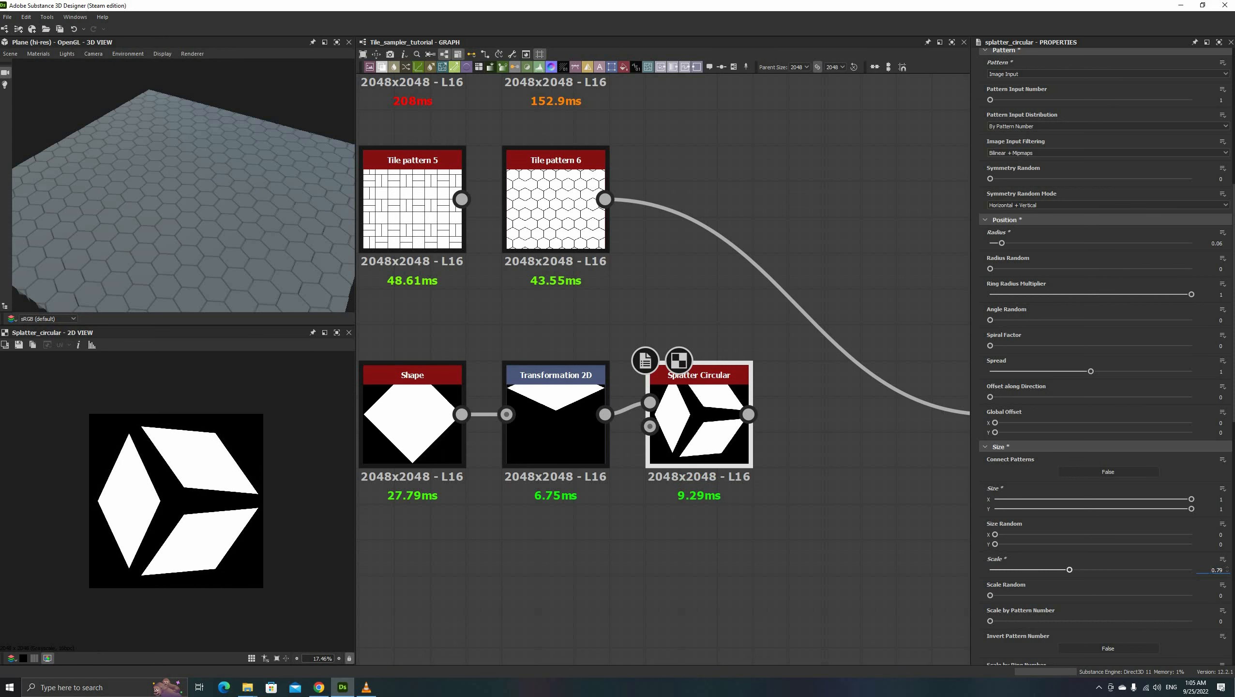
pyautogui.scroll(6, 1212, 569)
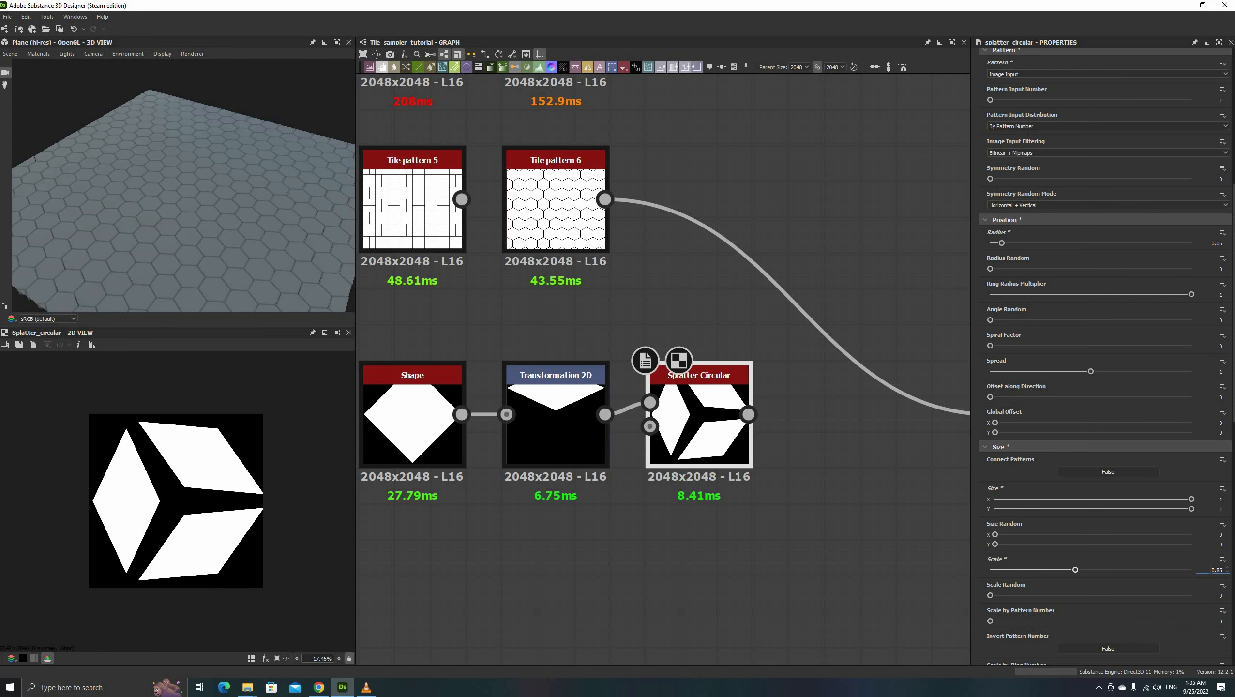
pyautogui.scroll(-2, 1213, 570)
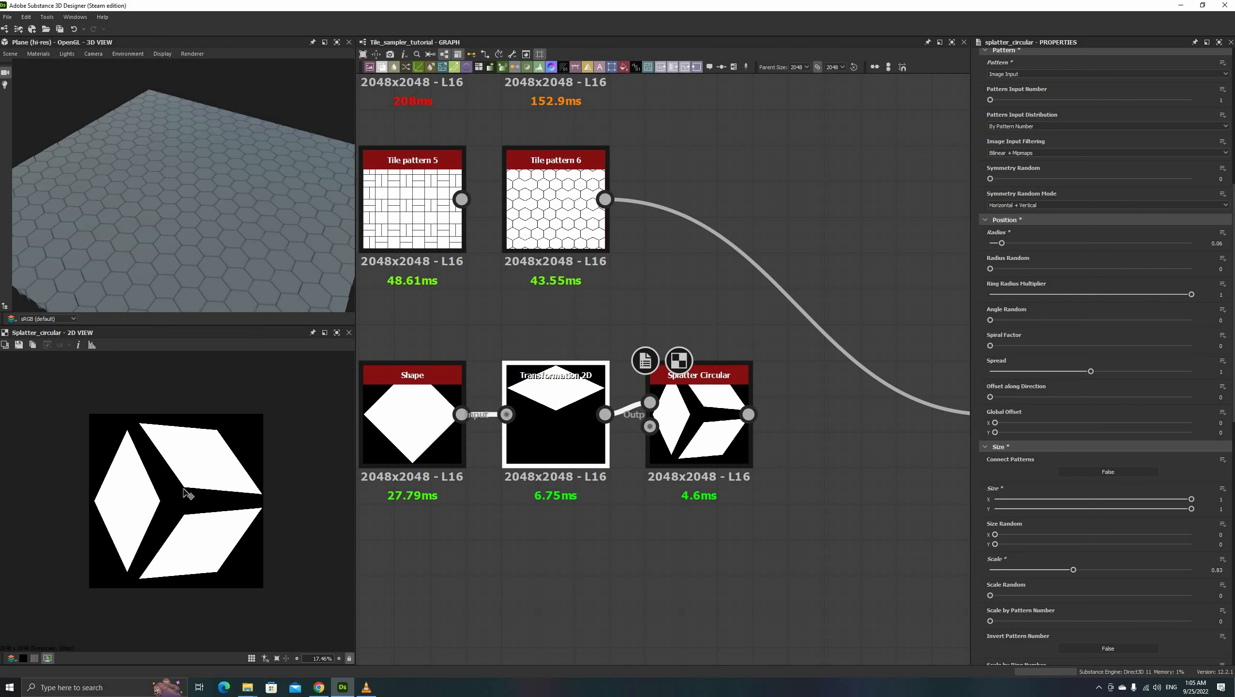
pyautogui.moveTo(177, 495); pyautogui.dragTo(176, 504)
pyautogui.hotkey('ctrl', 'z')
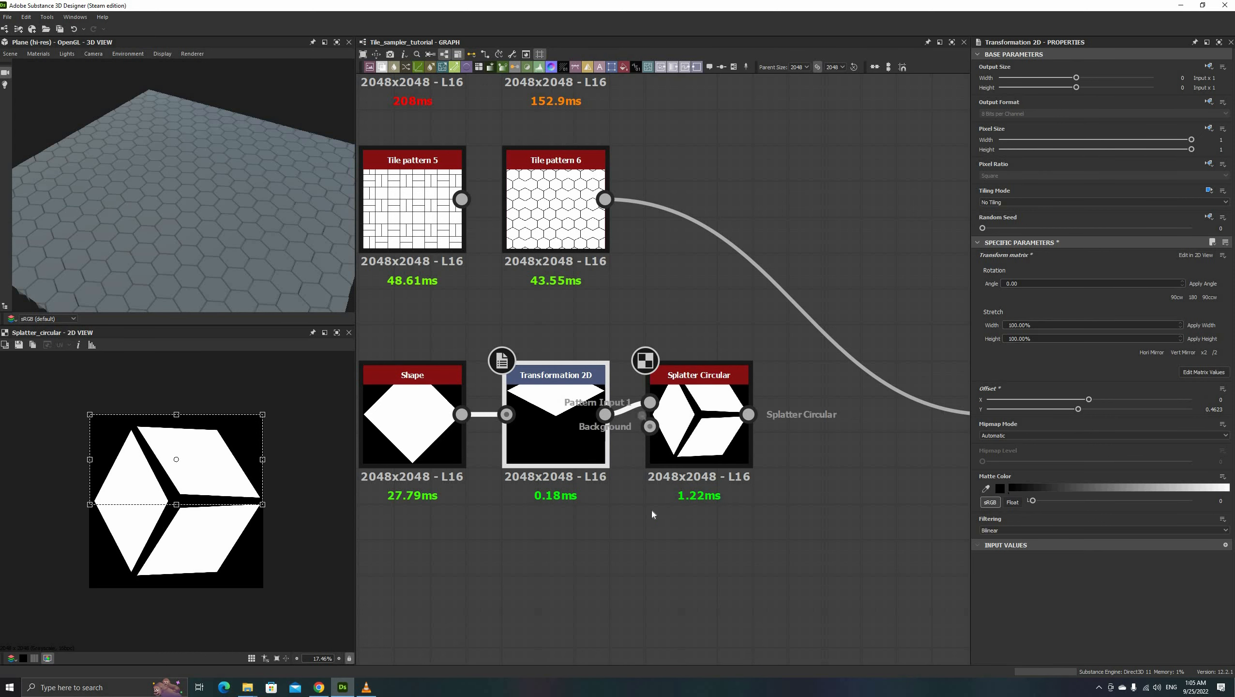
# - Rotate the Splatter Circular's ring of three diamonds by 30 degrees
pyautogui.click(694, 424)
pyautogui.scroll(-5, 1108, 556)
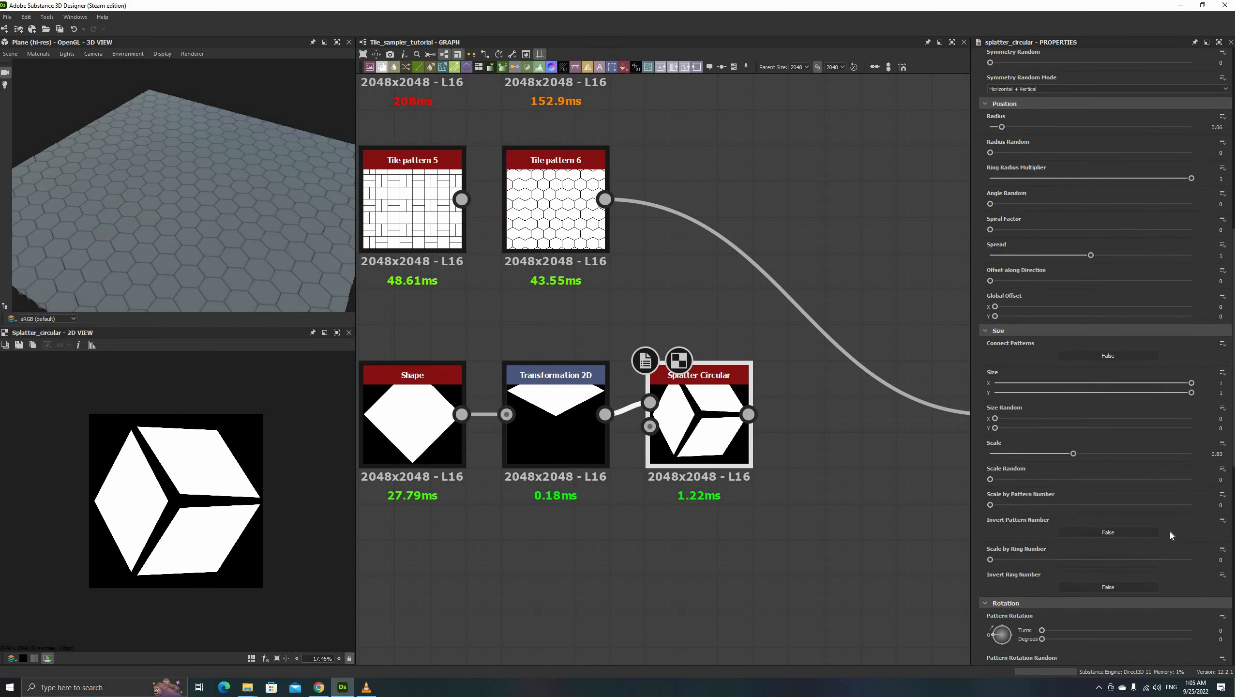
pyautogui.scroll(-5, 1185, 577)
pyautogui.click(1220, 618)
pyautogui.write('30')
pyautogui.press('Return')
# - Stretch the Transformation 2D's diamond a little taller and slightly reduce the Splatter Circular's Scale
pyautogui.click(561, 429)
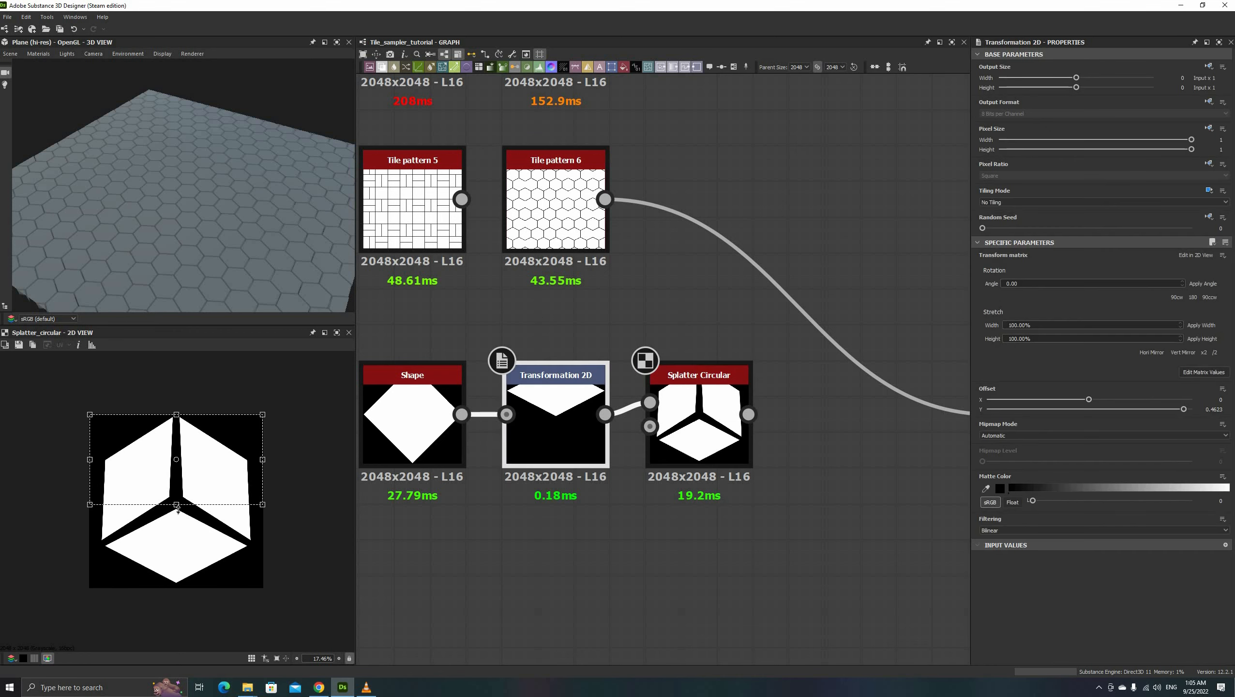
pyautogui.click(680, 425)
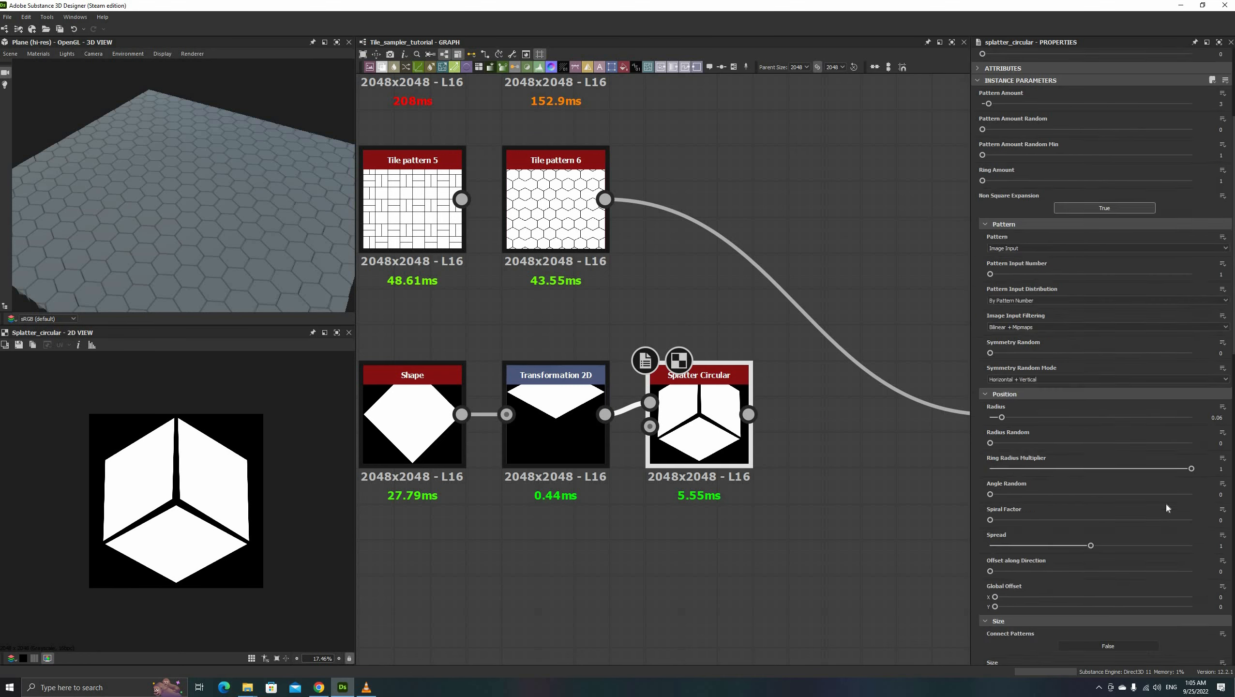
pyautogui.scroll(-4, 1166, 505)
pyautogui.moveTo(1076, 571); pyautogui.dragTo(1070, 571)
# - Stretch the diamond further until the three rhombi nearly touch and set the Splatter Circular's Scale to about 0.73
pyautogui.click(561, 424)
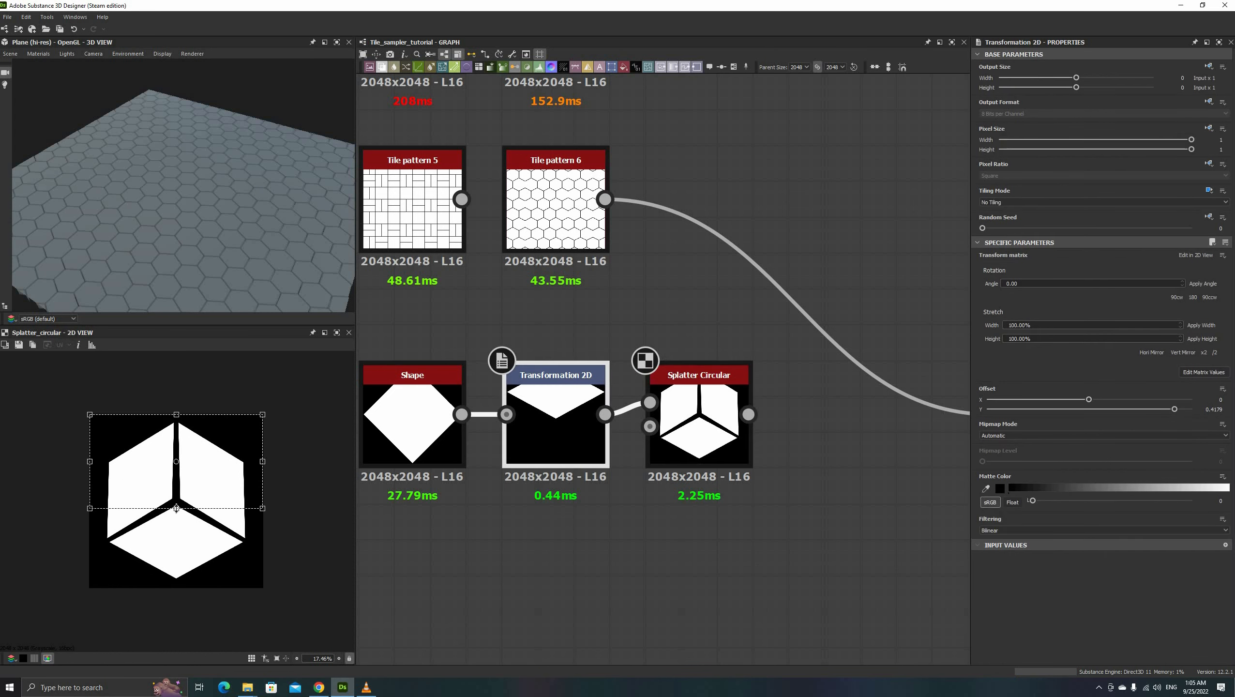
pyautogui.moveTo(176, 509); pyautogui.dragTo(176, 526)
pyautogui.scroll(4, 176, 509)
pyautogui.click(685, 429)
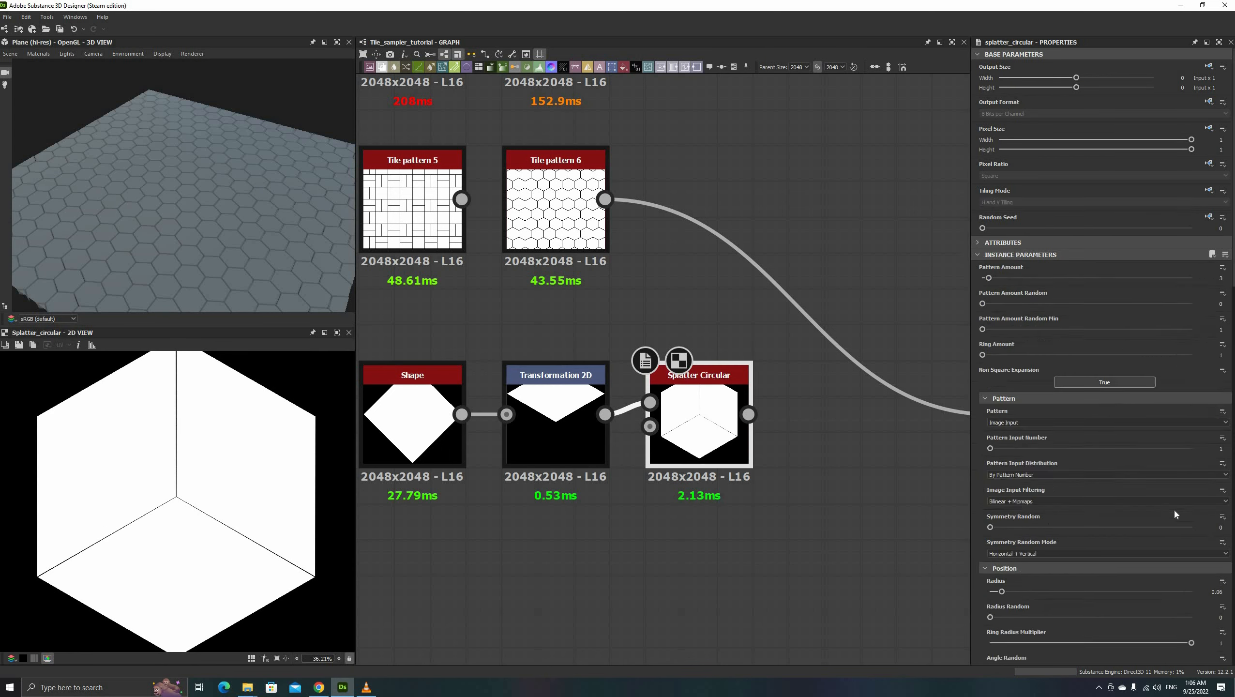
pyautogui.scroll(-5, 1174, 510)
pyautogui.moveTo(1069, 541); pyautogui.dragTo(1064, 541)
pyautogui.scroll(-3, 177, 507)
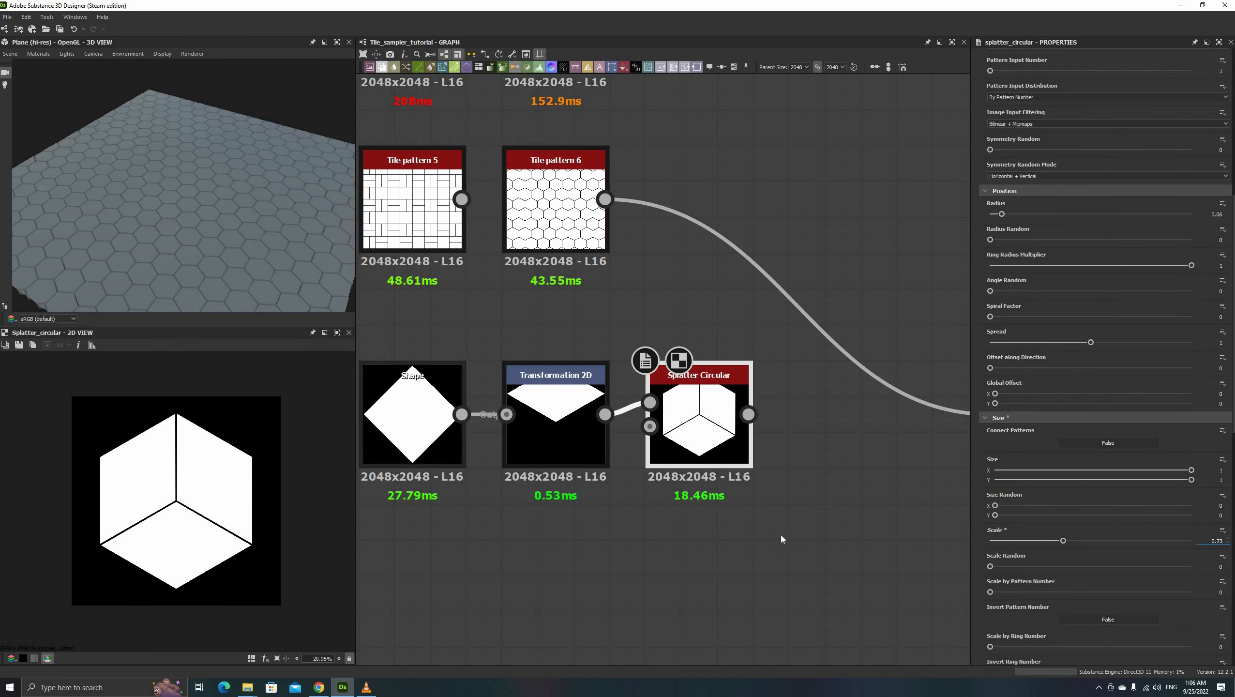
# - Move the Shape, Transformation 2D and Splatter Circular nodes together away from the Blend node to make room for another node
pyautogui.moveTo(665, 506); pyautogui.dragTo(469, 507, button='middle')
pyautogui.scroll(-2, 724, 486)
pyautogui.moveTo(724, 487); pyautogui.dragTo(818, 486, button='middle')
pyautogui.moveTo(704, 508); pyautogui.dragTo(441, 456)
pyautogui.moveTo(439, 456); pyautogui.dragTo(390, 456)
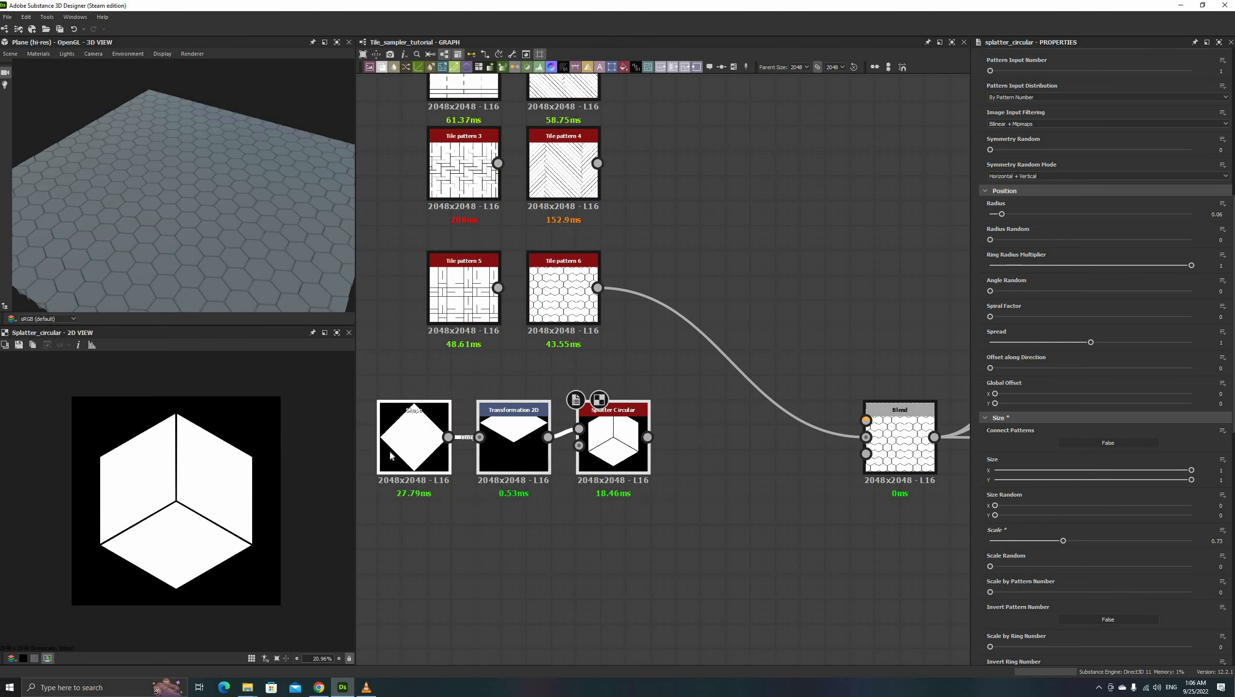
# - Add a Tile Sampler node after the Splatter Circular, connected to its output
pyautogui.press('space')
pyautogui.write('tile ')
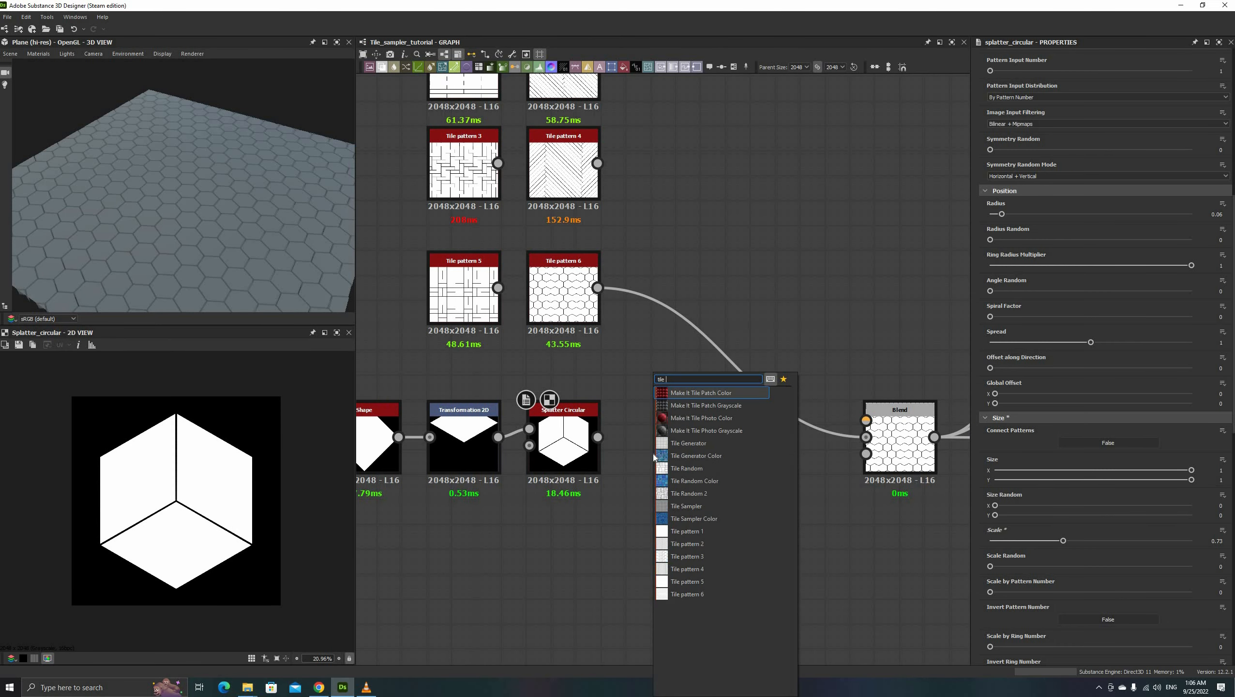
pyautogui.write('sampler')
pyautogui.click(672, 397)
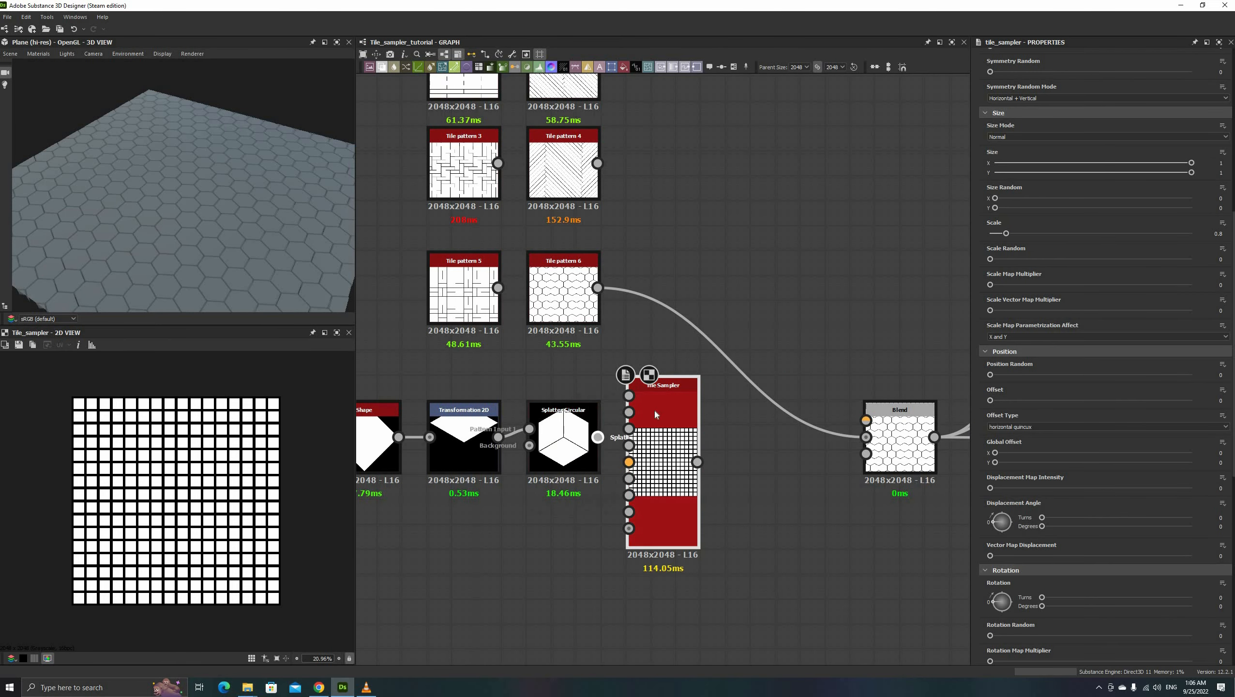
pyautogui.click(655, 439)
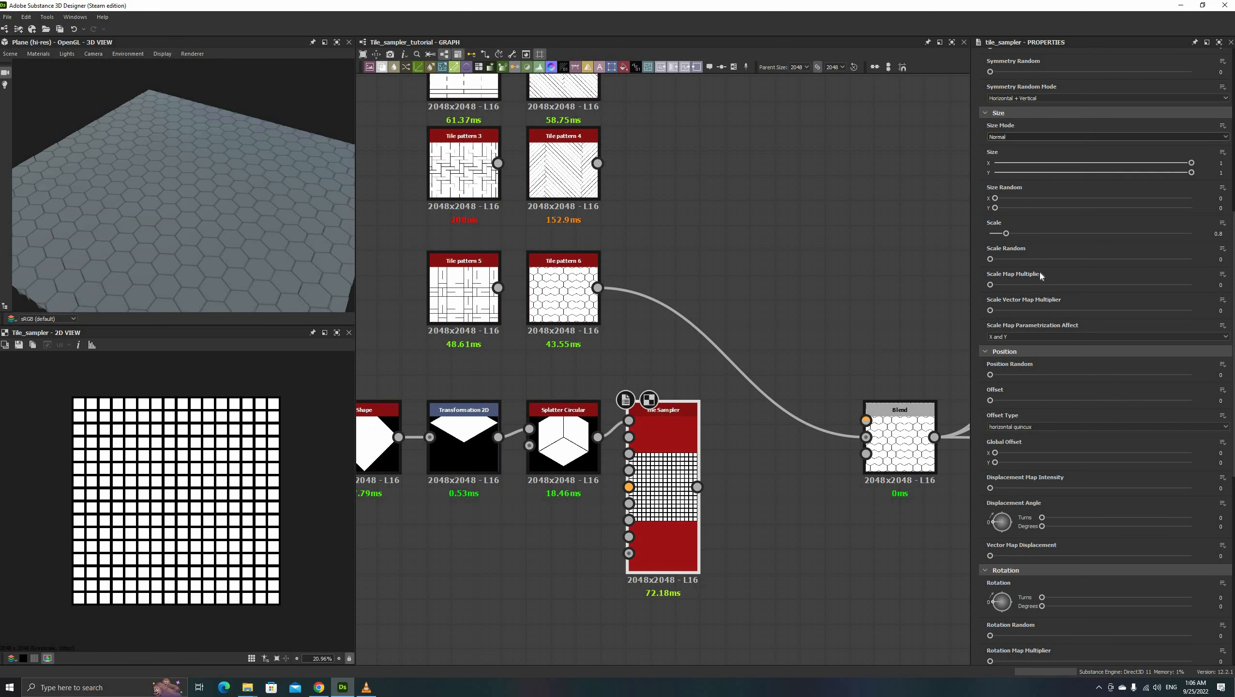
# - Set the Tile Sampler's Pattern to Pattern Input and its position Offset to 0.5
pyautogui.scroll(3, 1040, 276)
pyautogui.click(1023, 167)
pyautogui.click(1011, 176)
pyautogui.scroll(-3, 1059, 527)
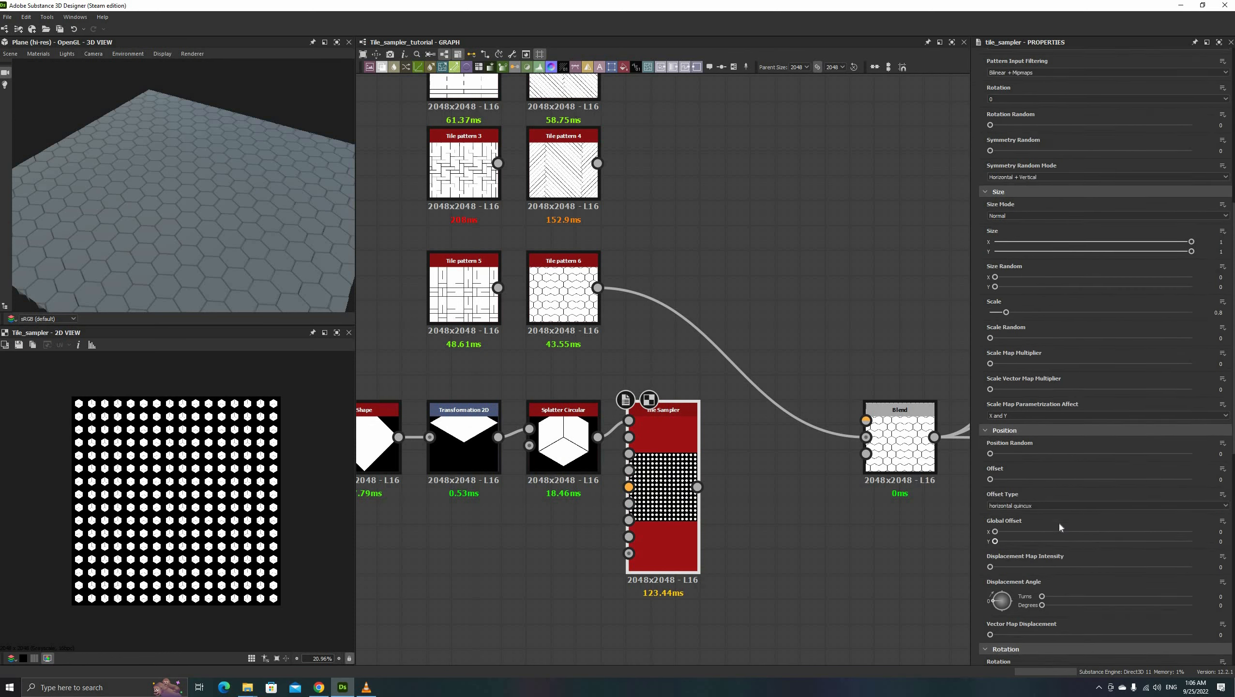
pyautogui.scroll(-5, 1060, 527)
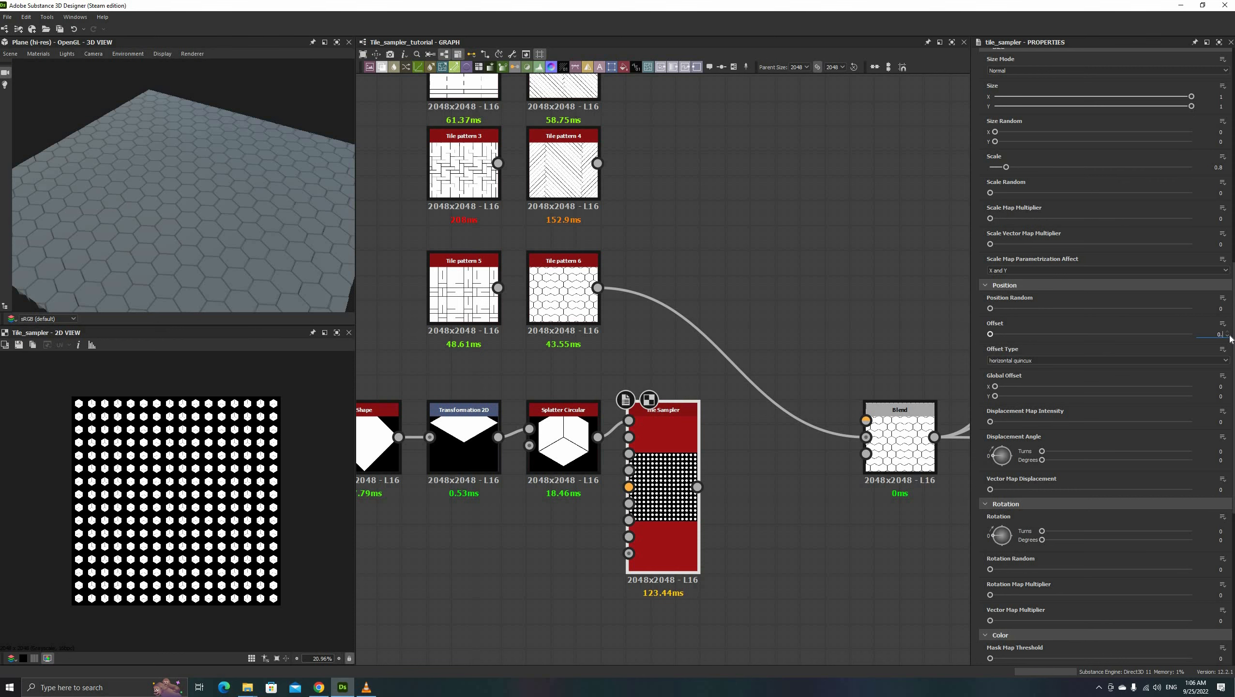
pyautogui.write('5')
pyautogui.press('Return')
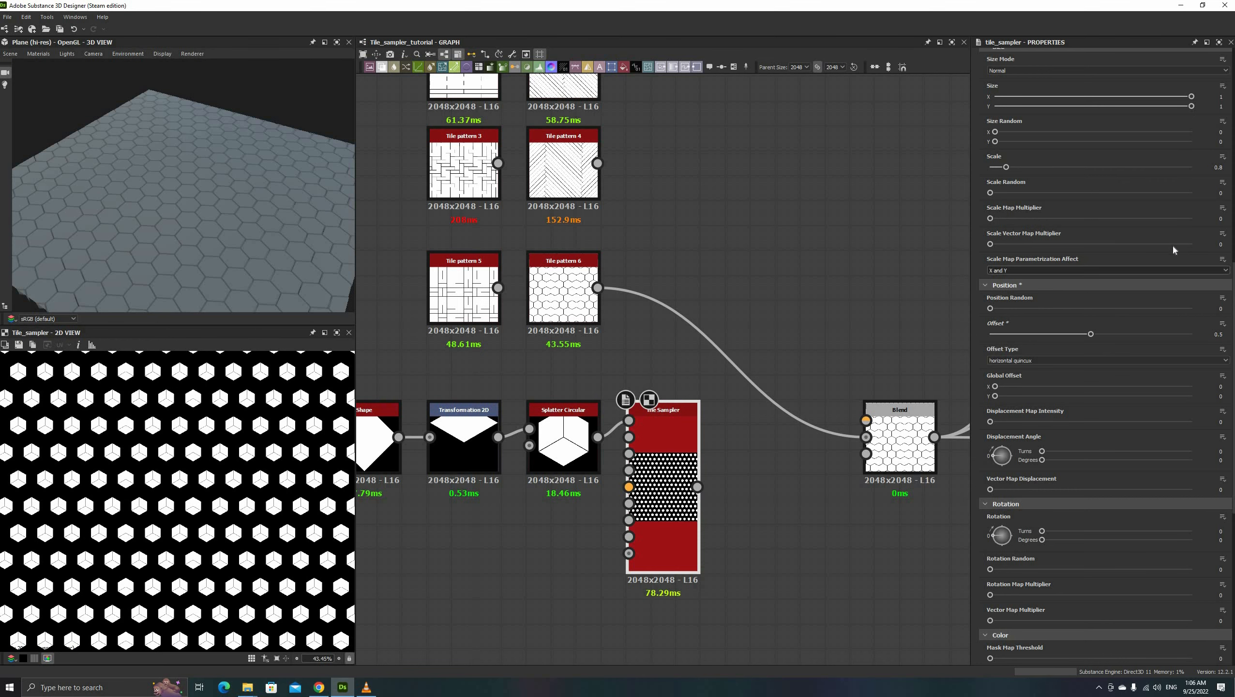
# - Set the Tile Sampler's X Amount and Y Amount to 8
pyautogui.scroll(16, 1175, 250)
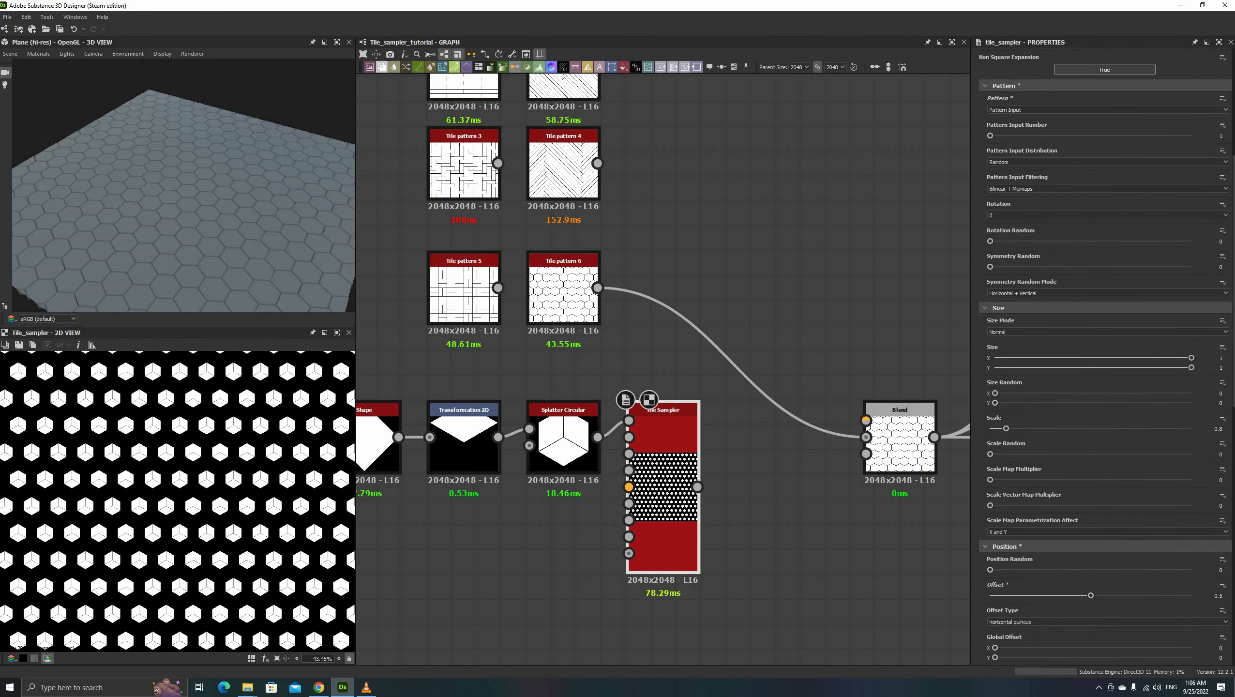
pyautogui.click(1217, 220)
pyautogui.write('8')
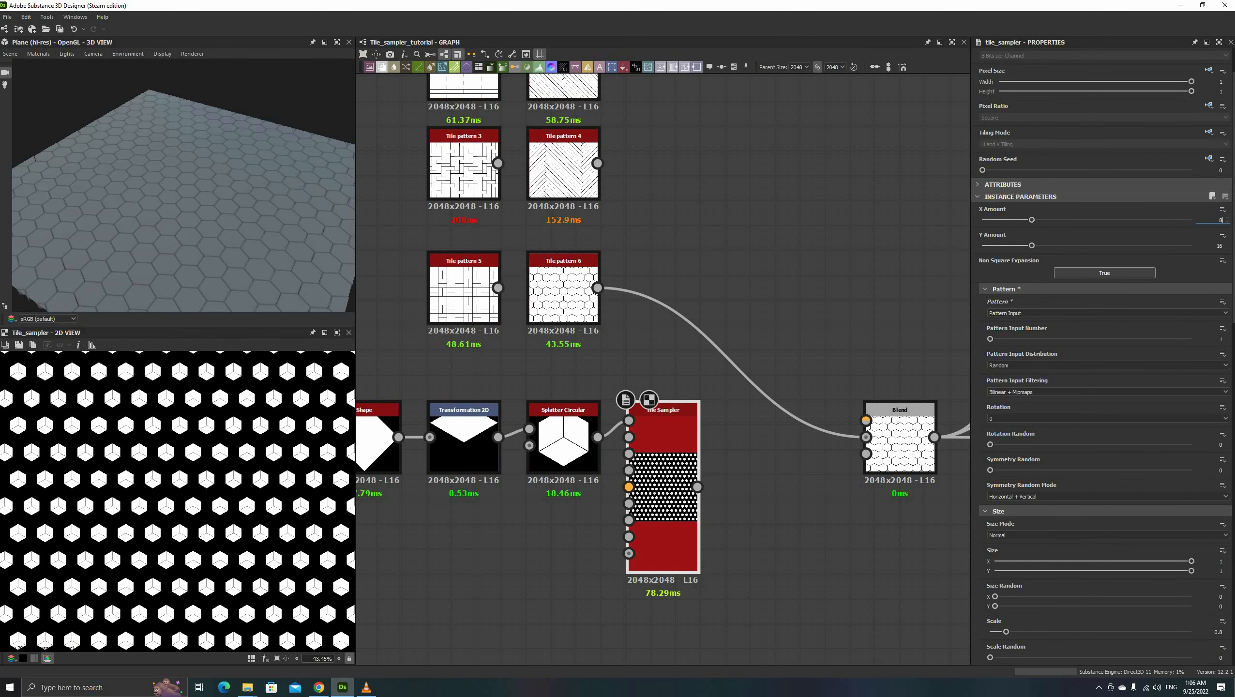
pyautogui.press('Tab')
pyautogui.write('8')
pyautogui.press('Return')
# - Fit the cubes tightly together in the Tile Sampler with Scale 1.29, Size Y 1.16 and Y Amount 9
pyautogui.scroll(-6, 91, 487)
pyautogui.scroll(-5, 1087, 532)
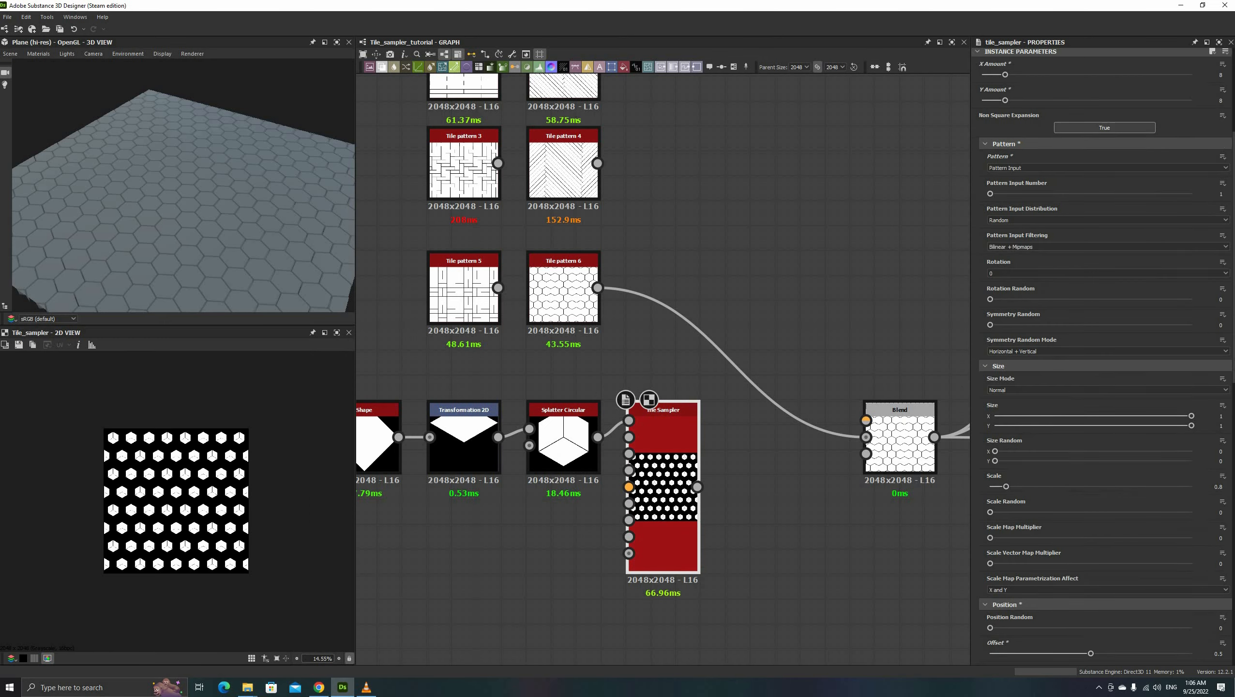
pyautogui.write('1')
pyautogui.press('Return')
pyautogui.scroll(8, 229, 459)
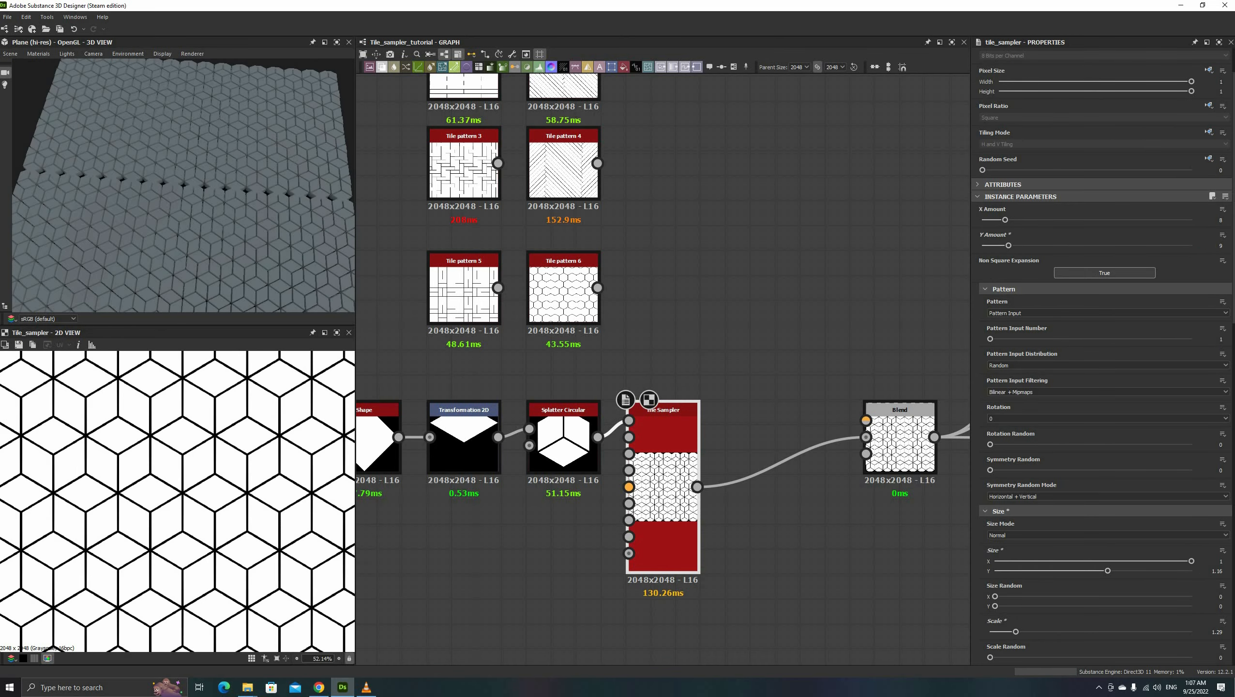
# - Add an Output node for the Tile Sampler's cube pattern
pyautogui.moveTo(684, 369); pyautogui.dragTo(706, 332)
pyautogui.write('out')
pyautogui.press('Return')
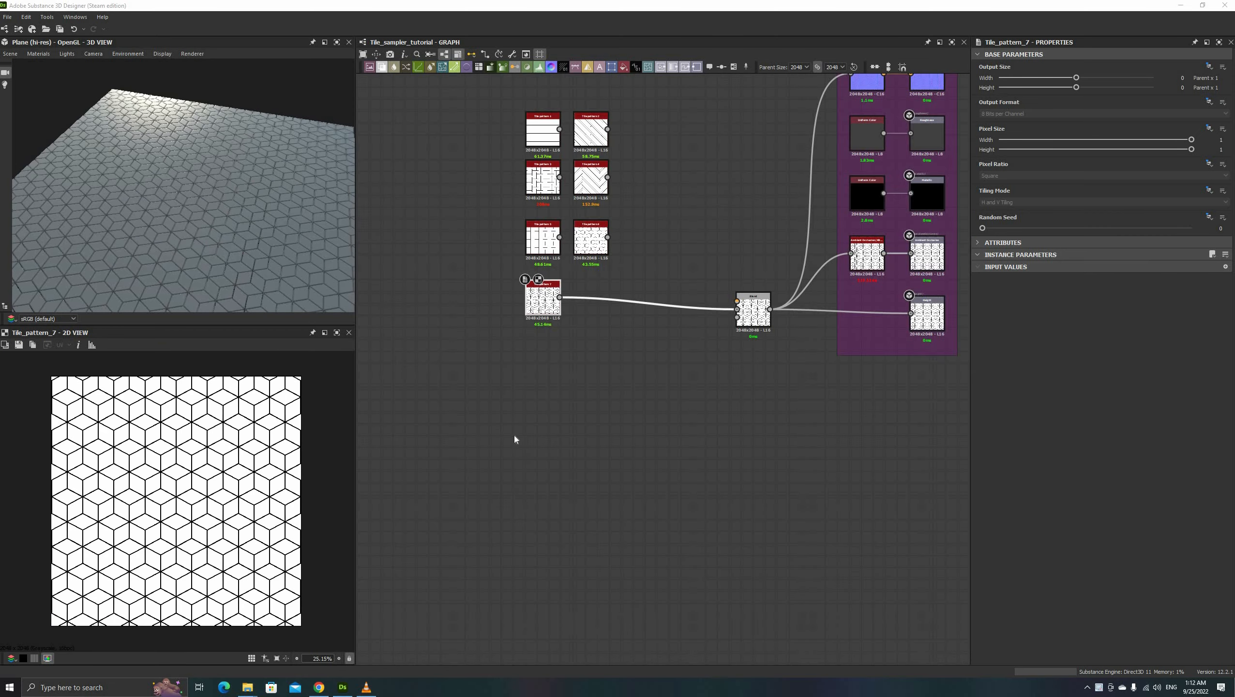
# - Add a Shape node and place it directly below the Tile pattern 7 node
pyautogui.moveTo(514, 435); pyautogui.dragTo(466, 422, button='middle')
pyautogui.scroll(2, 469, 432)
pyautogui.press('space')
pyautogui.write('SHAPE')
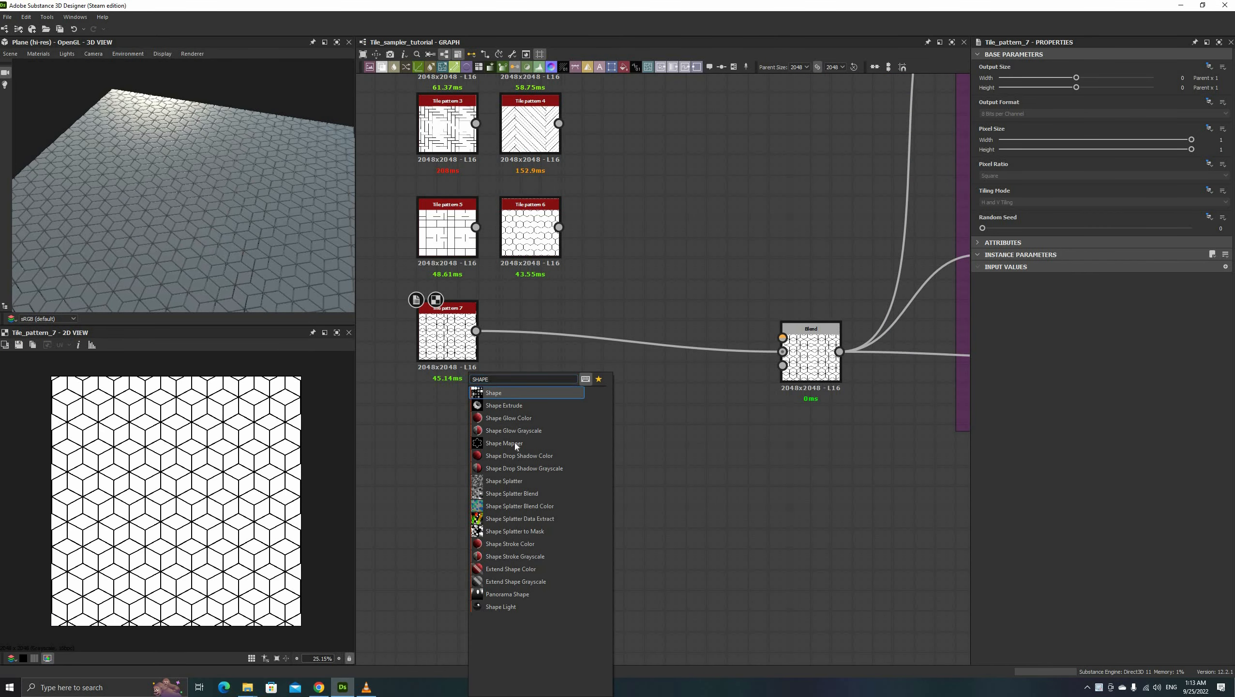
pyautogui.press('Return')
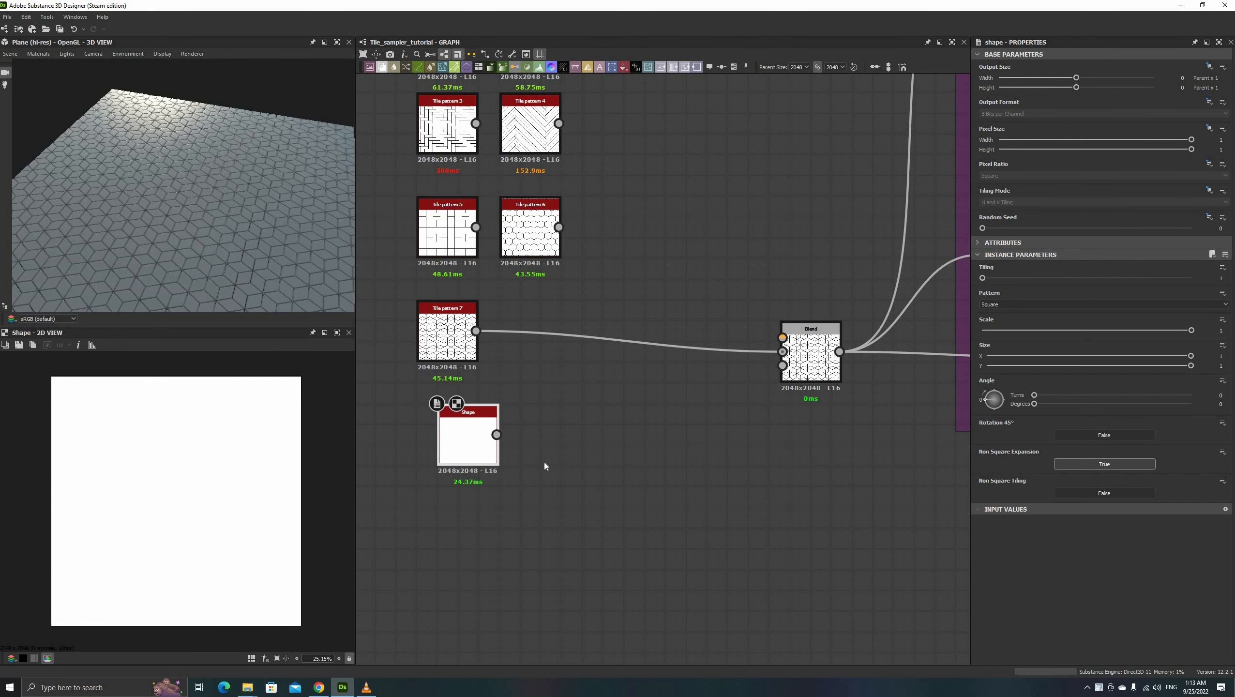
pyautogui.moveTo(529, 439); pyautogui.dragTo(575, 418, button='middle')
pyautogui.moveTo(500, 420); pyautogui.dragTo(479, 419)
# - Set the Shape's Pattern to Disc and add a Transformation 2D node below it, fed by its output
pyautogui.click(1016, 305)
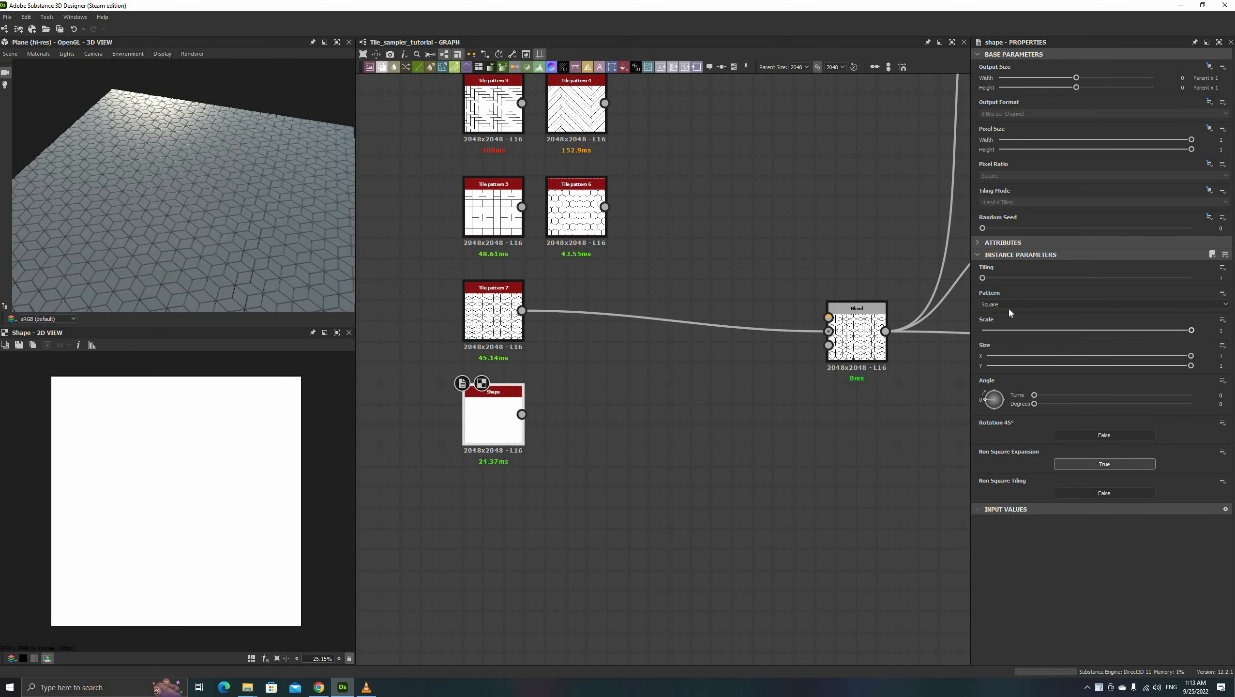
pyautogui.moveTo(522, 415); pyautogui.dragTo(493, 527)
pyautogui.write('tr')
pyautogui.click(574, 396)
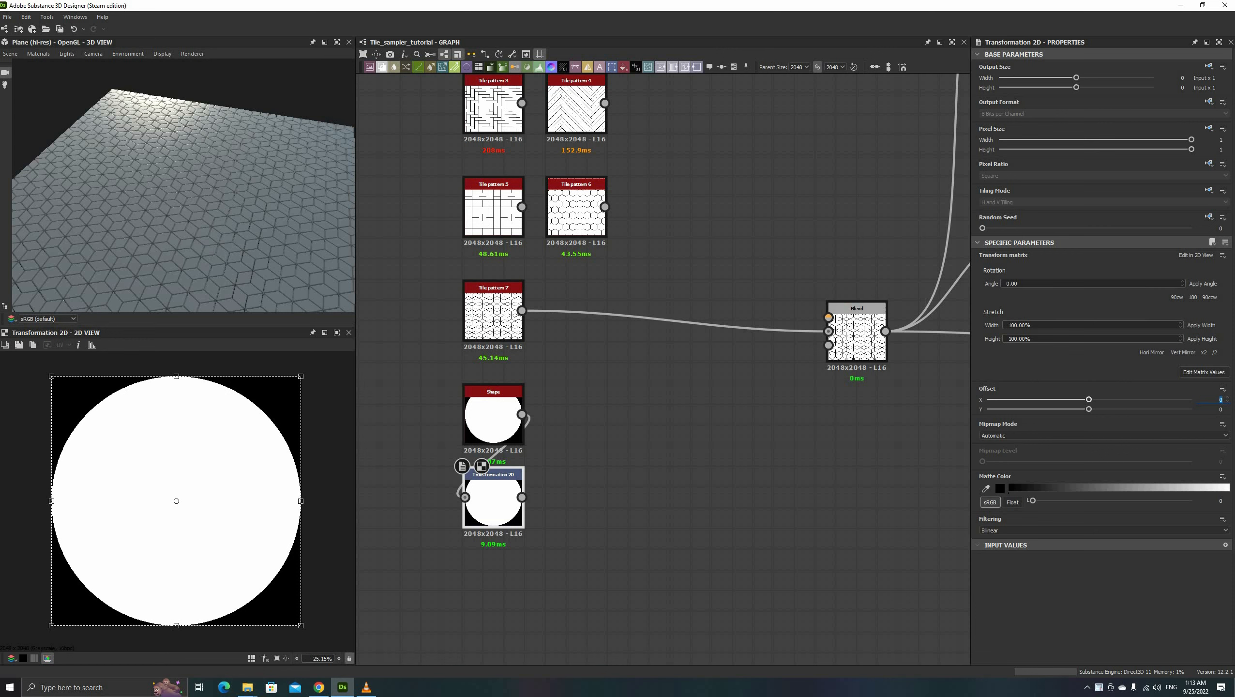
# - Set the Transformation 2D's Offset to X 0.5 and Y -0.5, and its Tiling Mode to Horizontal Tiling
pyautogui.write('0.5')
pyautogui.press('Tab')
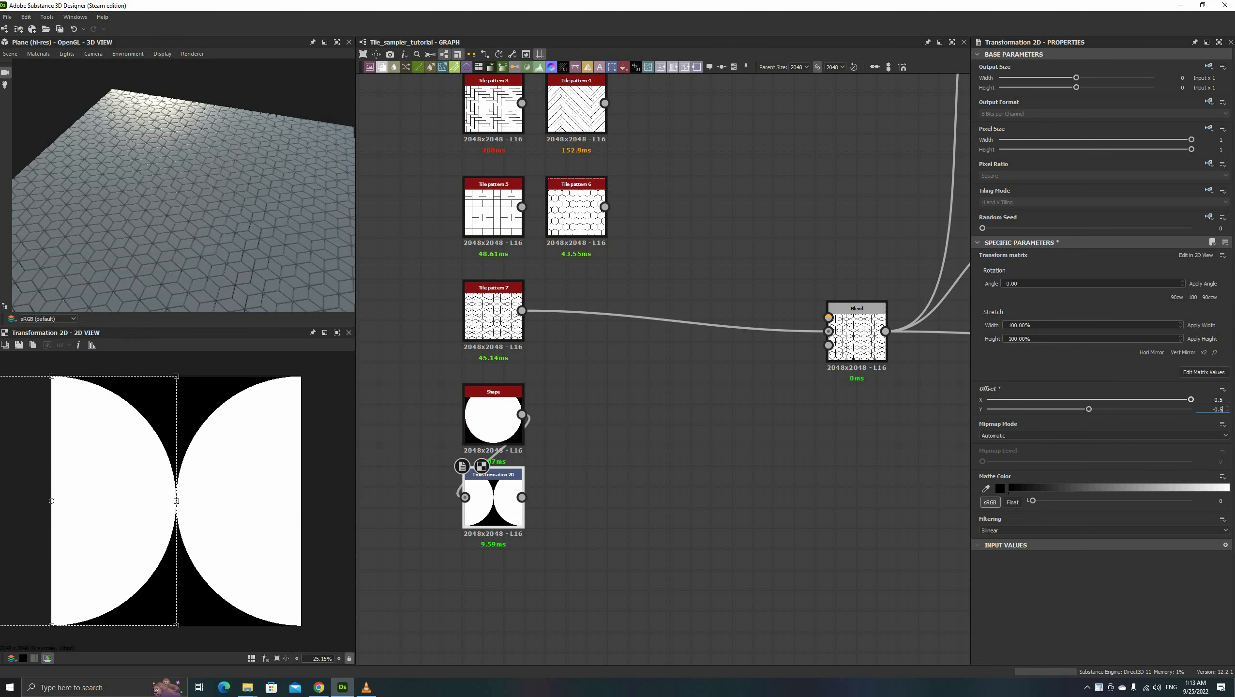
pyautogui.write('-0.5')
pyautogui.press('Return')
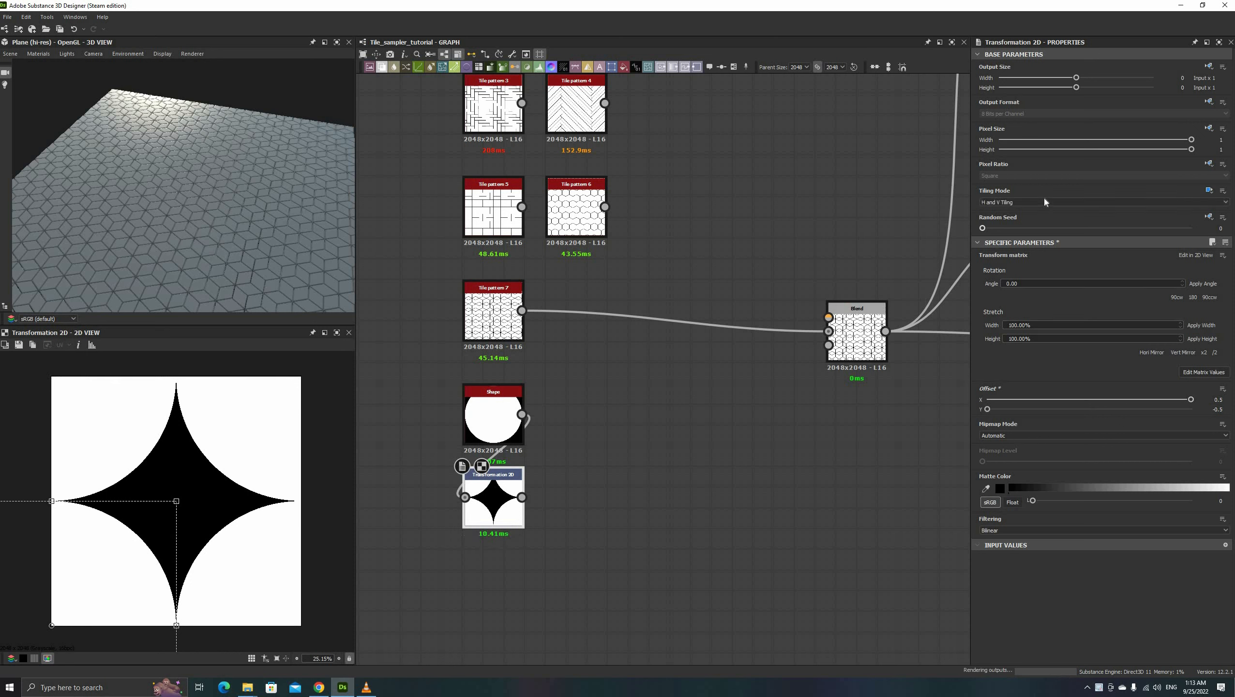
pyautogui.click(1019, 202)
pyautogui.click(1016, 216)
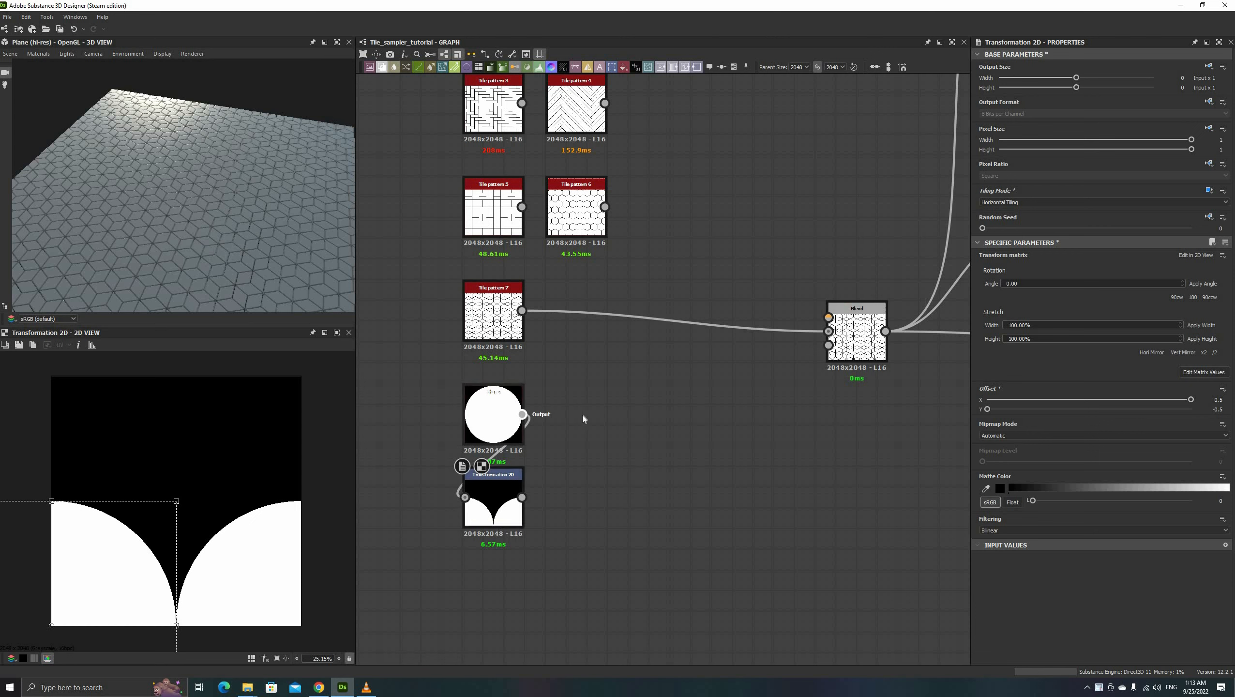
# - Subtract the Transformation 2D from the Shape's disc using a new Blend node with its Blending Mode set to Subtract
pyautogui.press('space')
pyautogui.click(613, 406)
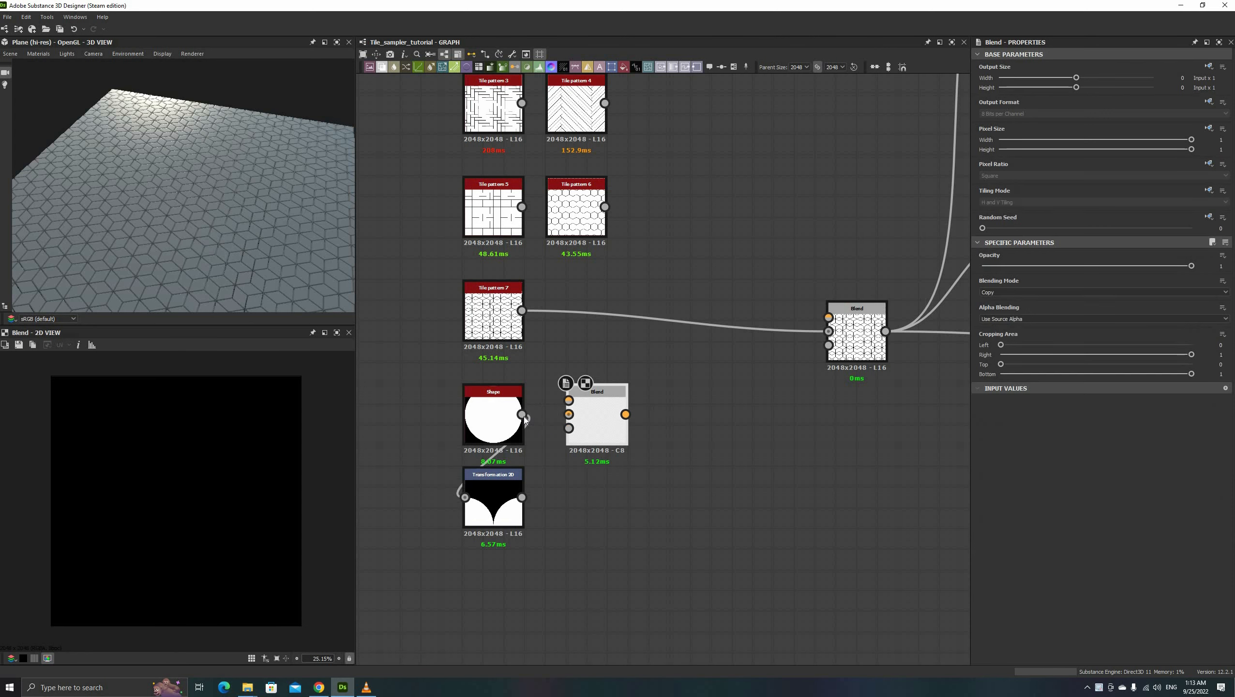
pyautogui.moveTo(522, 414); pyautogui.dragTo(569, 414)
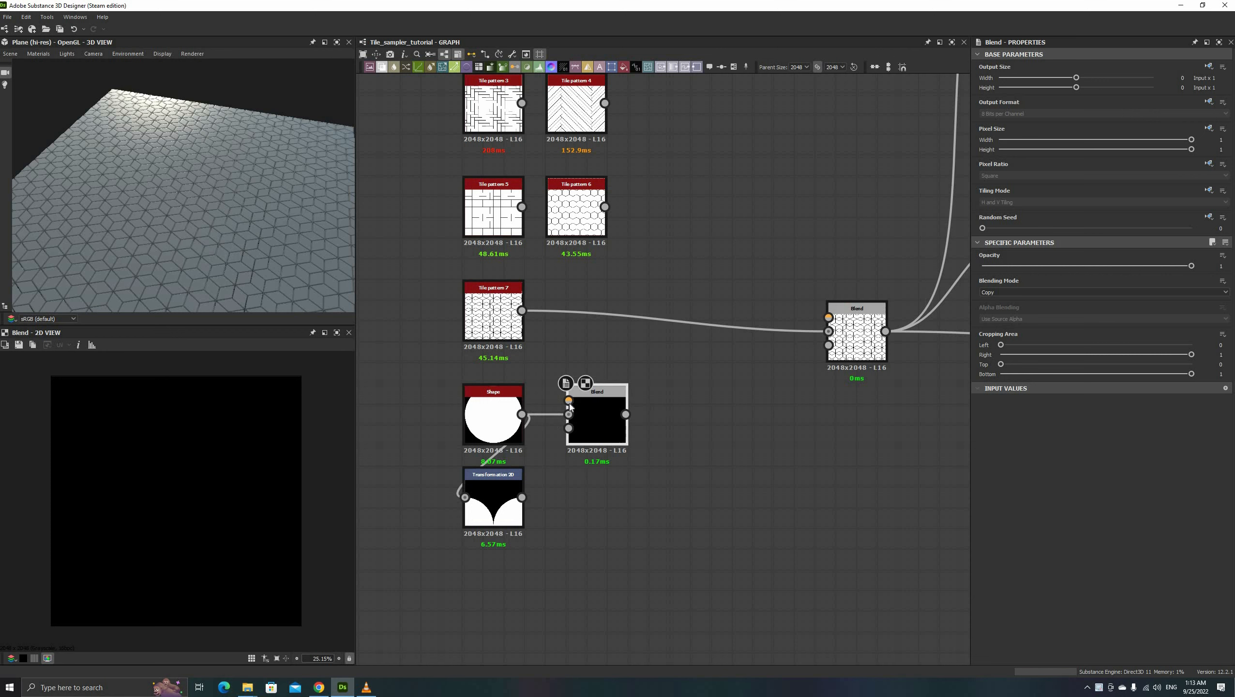
pyautogui.moveTo(521, 498); pyautogui.dragTo(603, 414)
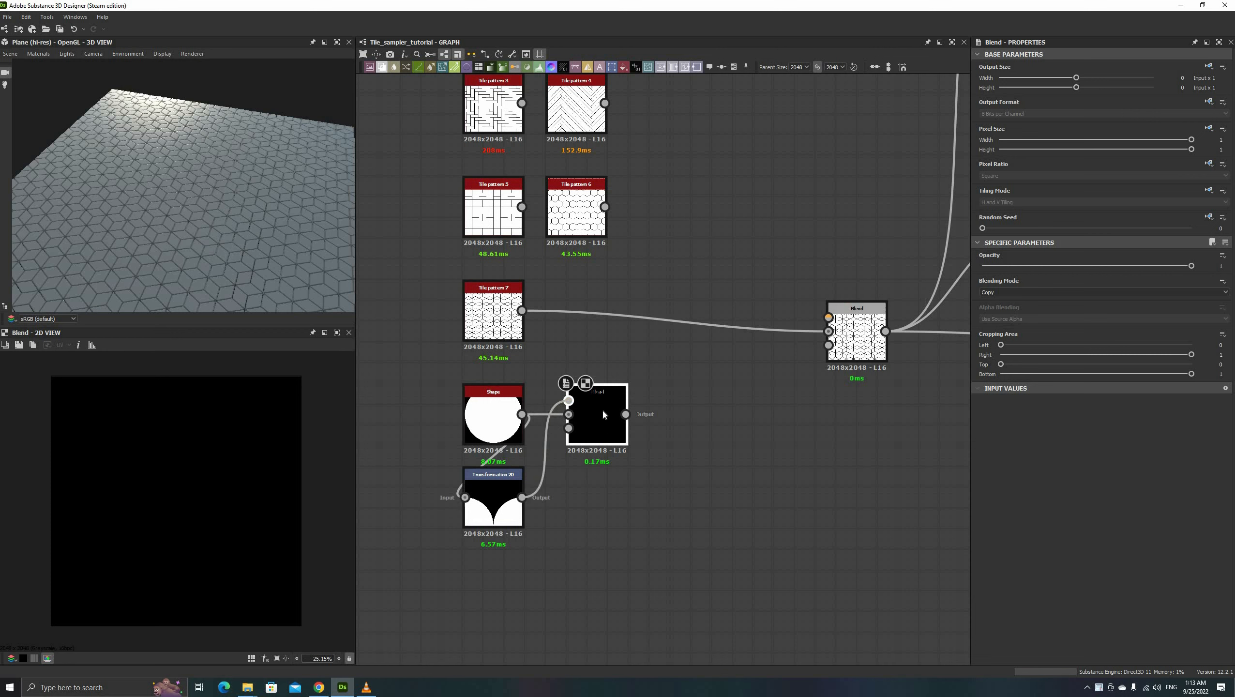
pyautogui.click(1032, 293)
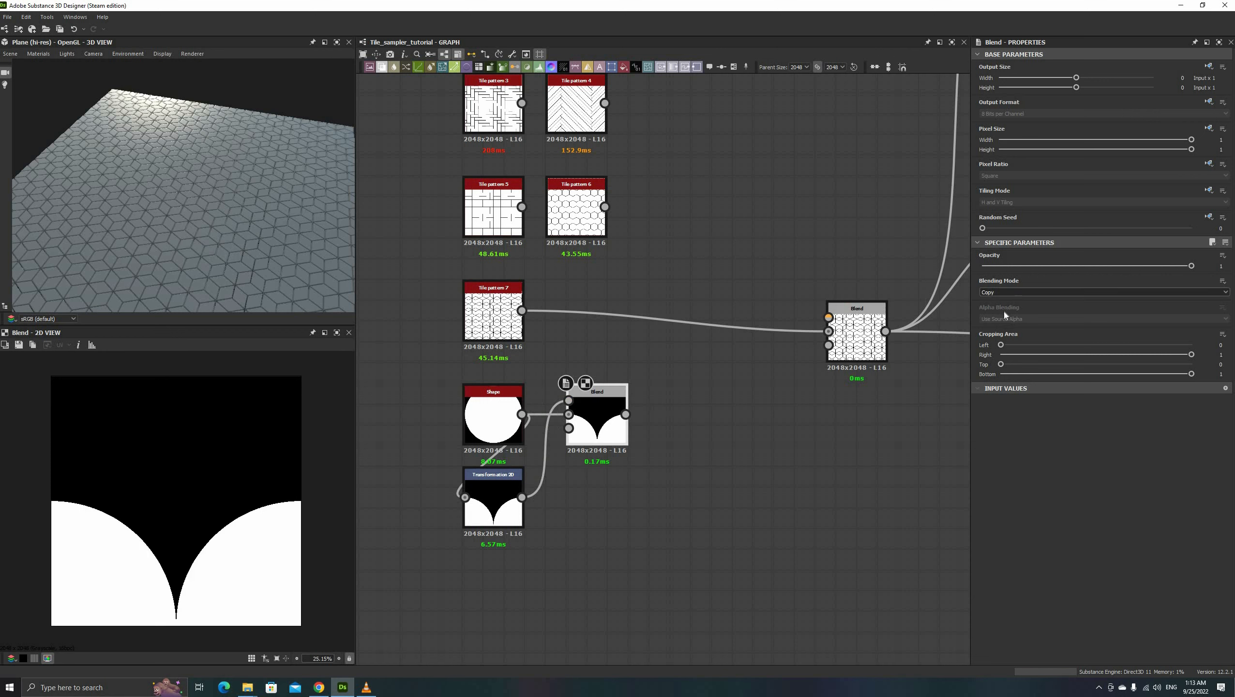
pyautogui.click(1003, 314)
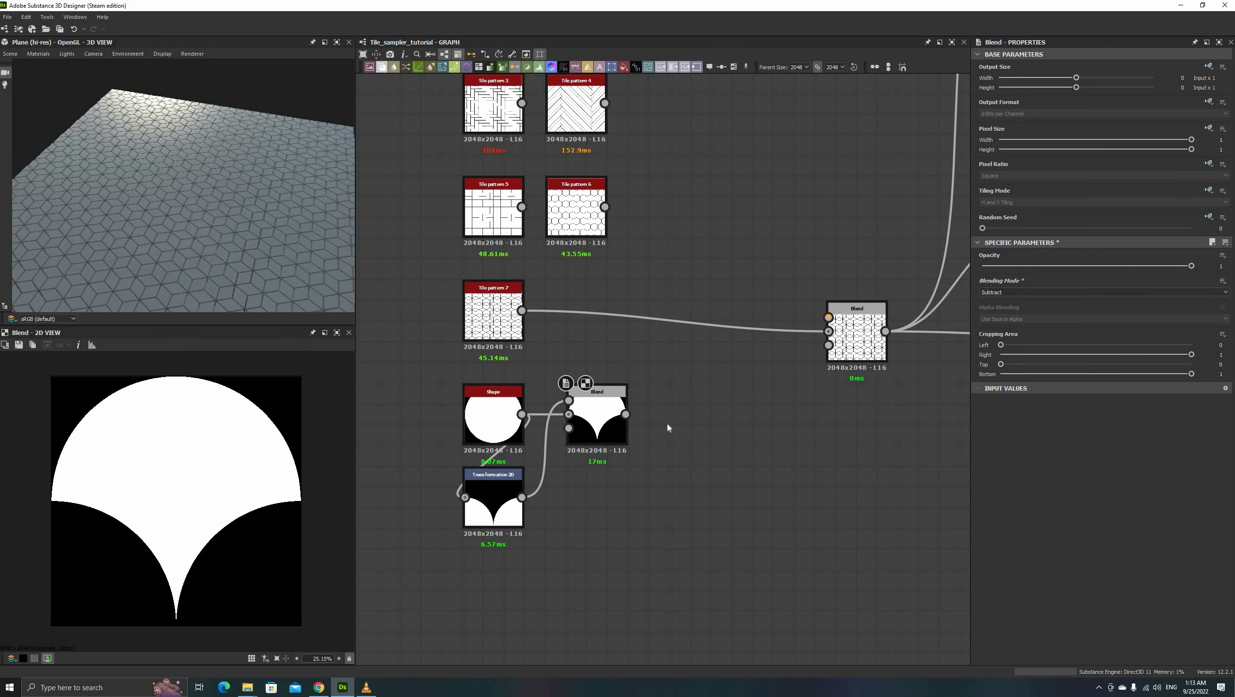
# - Add a Tile Sampler fed by the new Blend, with X Amount 8 and Pattern set to Pattern Input
pyautogui.press('space')
pyautogui.write('tile sam')
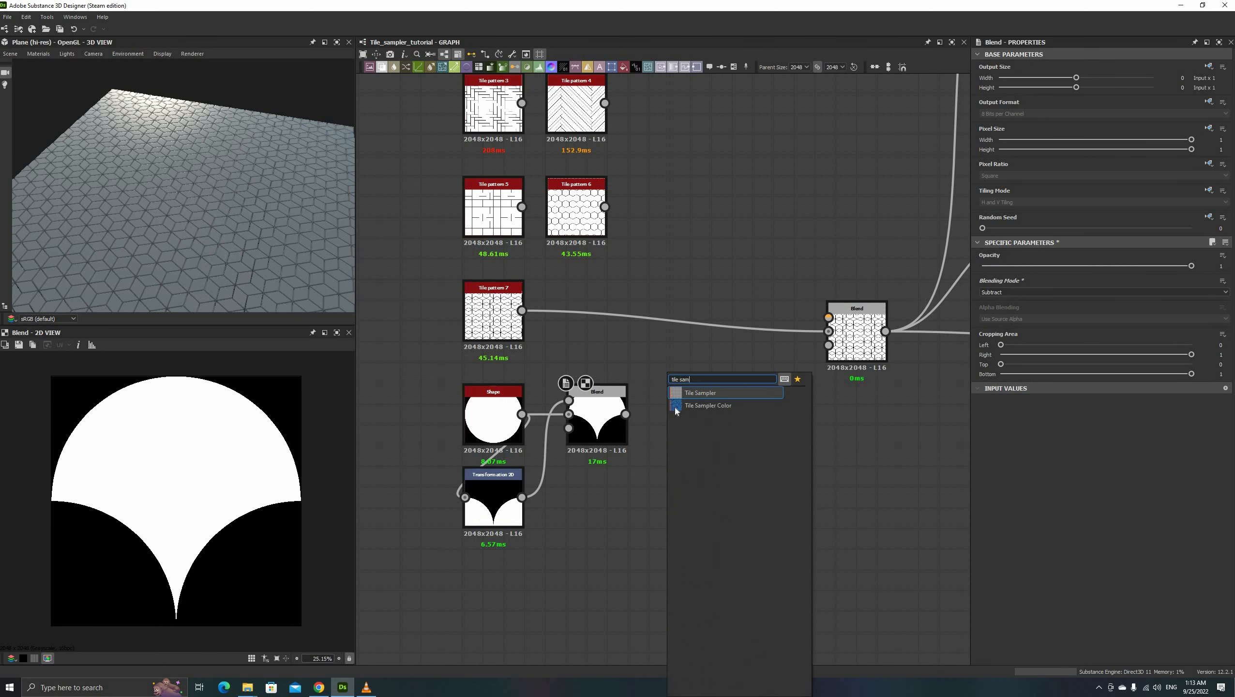
pyautogui.press('Return')
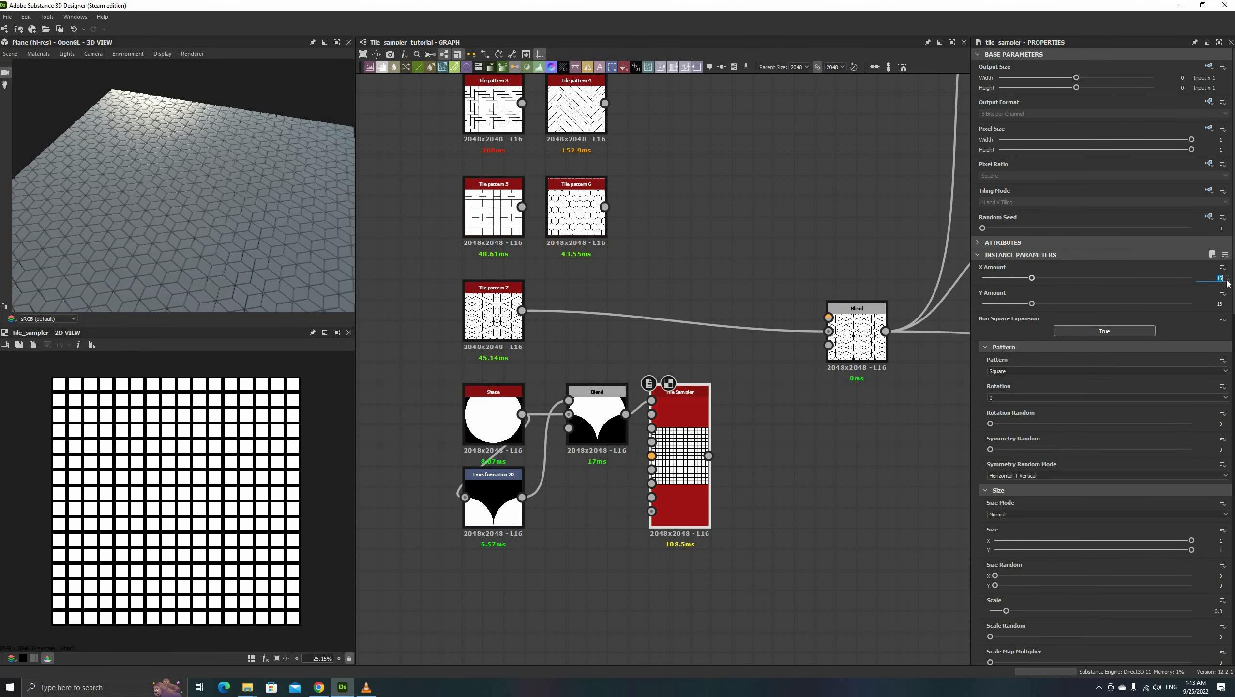
pyautogui.write('8')
pyautogui.press('Return')
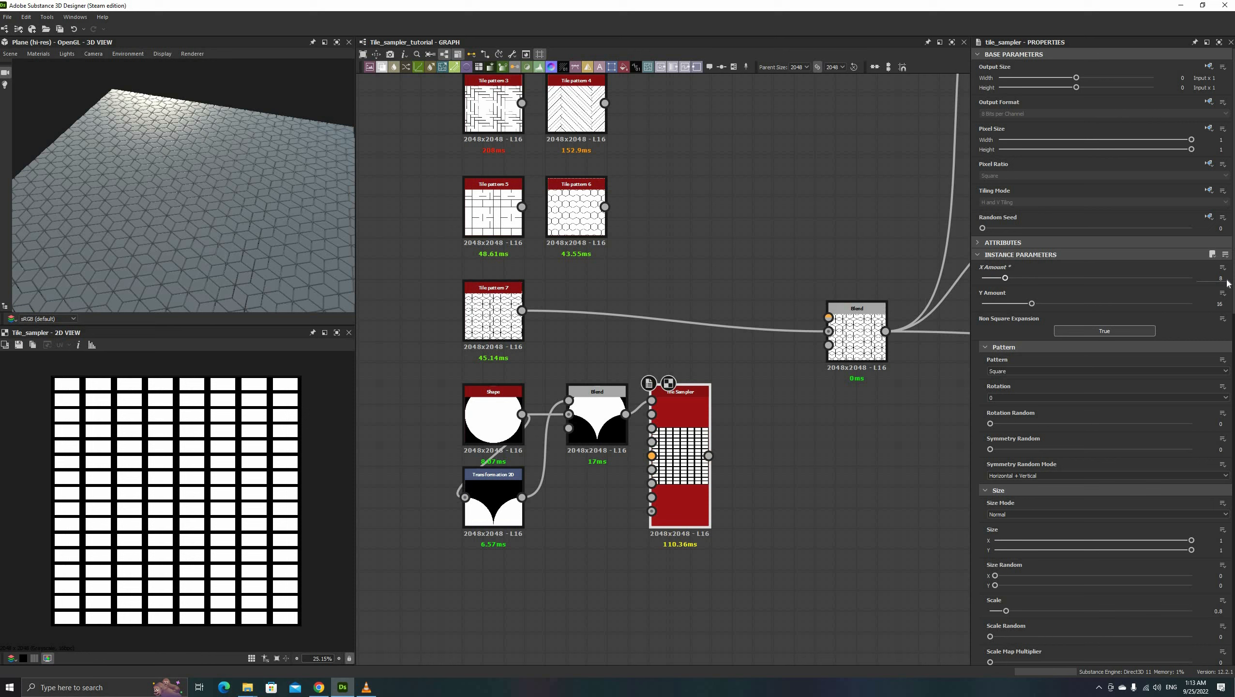
pyautogui.click(999, 372)
pyautogui.click(1017, 372)
# - Set the Tile Sampler's X Amount to 4 and Y Amount to 8
pyautogui.scroll(-7, 1086, 473)
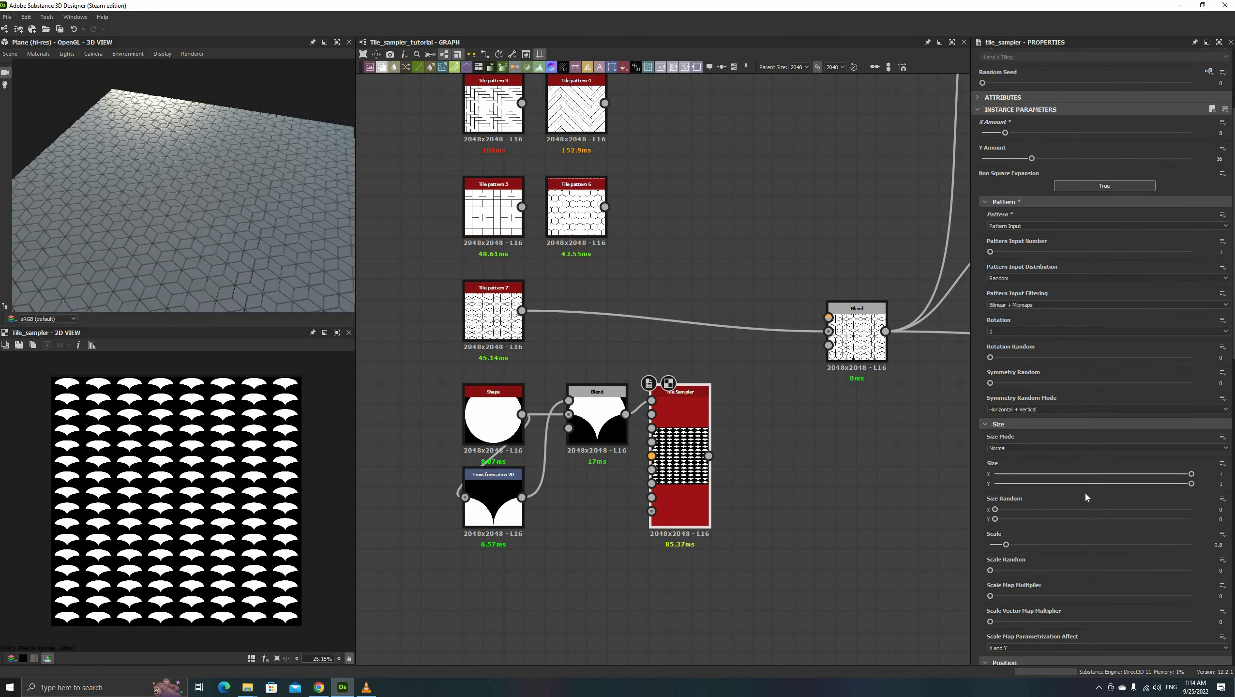
pyautogui.scroll(4, 1086, 473)
pyautogui.write('4')
pyautogui.press('Tab')
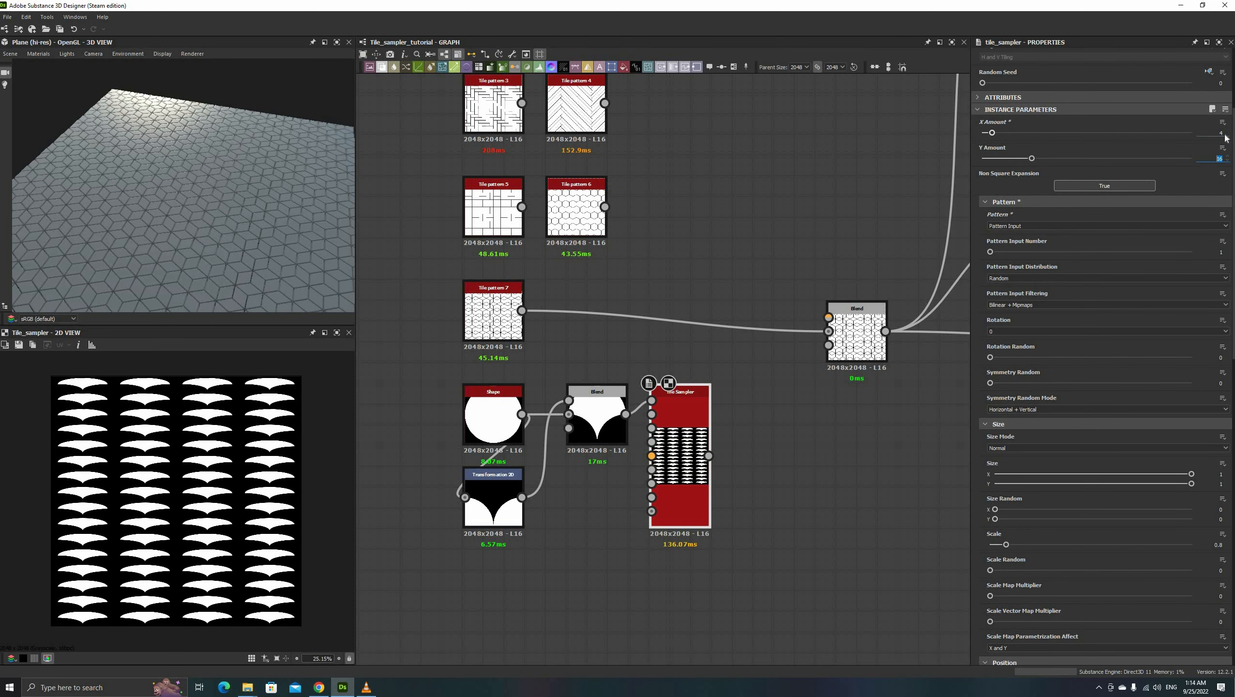
# - Set the Tile Sampler's position Offset to 0.5 and its Scale to 1
pyautogui.scroll(-7, 1049, 505)
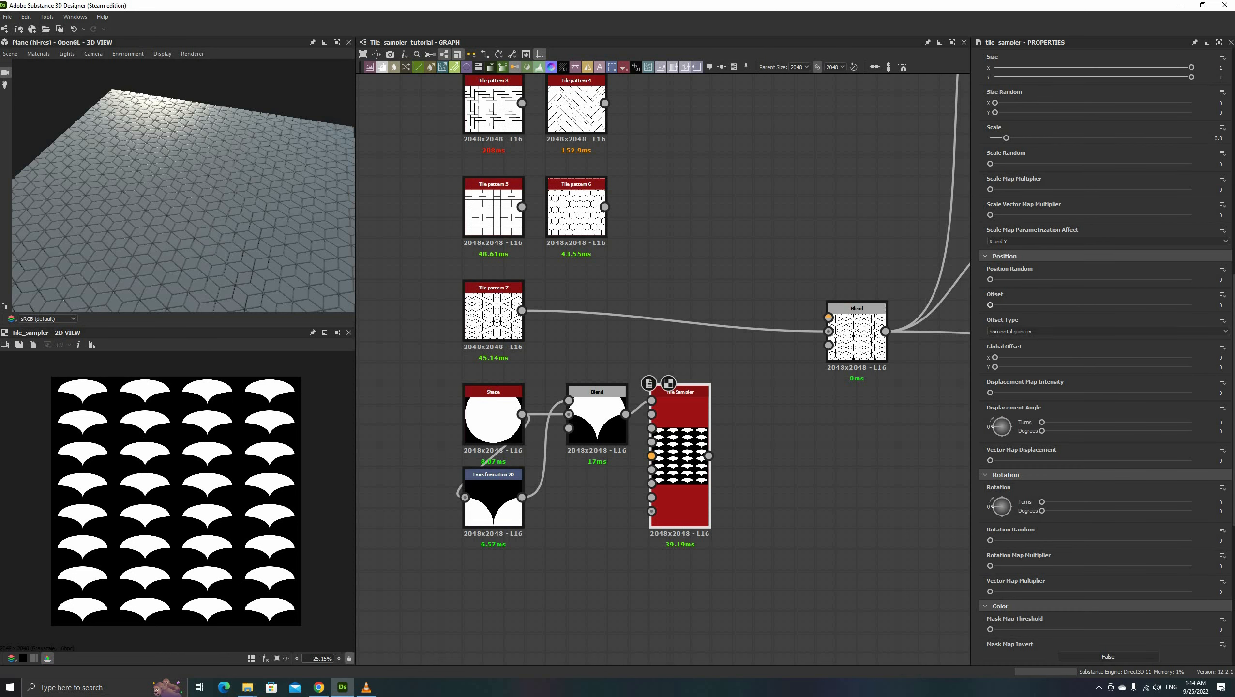
pyautogui.write('0.5')
pyautogui.press('Return')
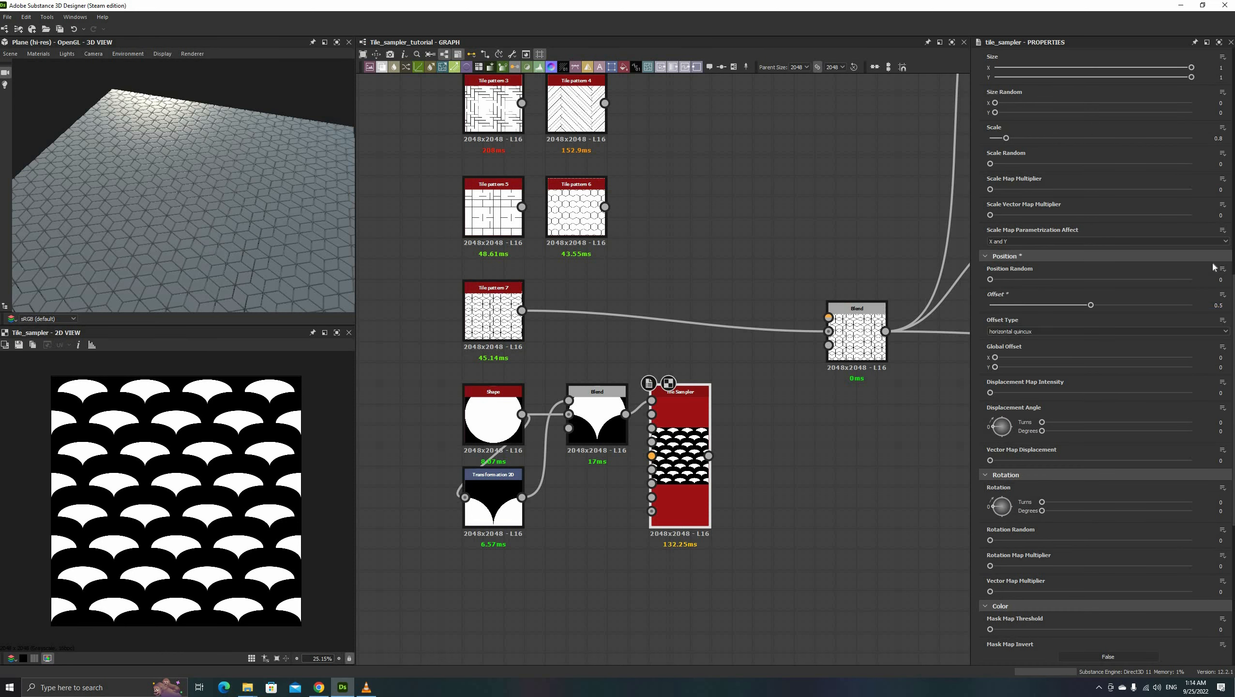
pyautogui.scroll(3, 1215, 267)
pyautogui.write('1')
pyautogui.press('Return')
# - Set the Tile Sampler's Size to X 0.99 and Y 1.98 so thin gaps separate the scales
pyautogui.scroll(6, 179, 480)
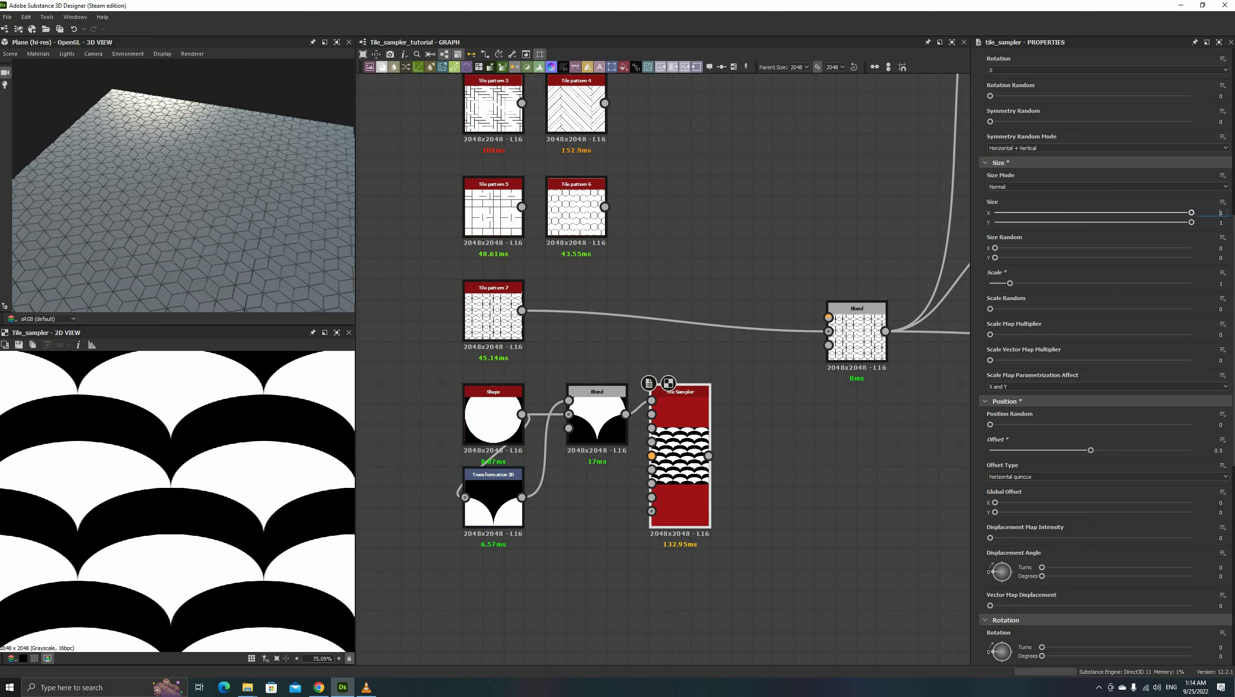
pyautogui.scroll(-1, 1220, 213)
pyautogui.scroll(20, 1220, 223)
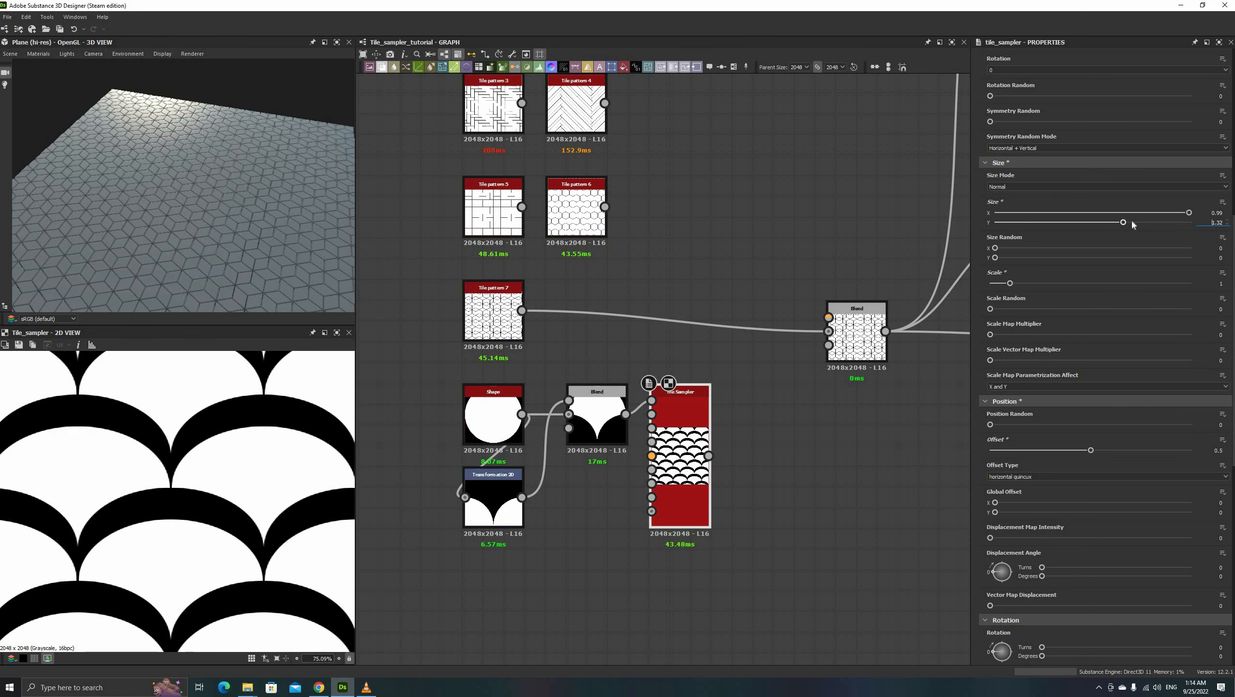
pyautogui.moveTo(1130, 222); pyautogui.dragTo(1185, 222)
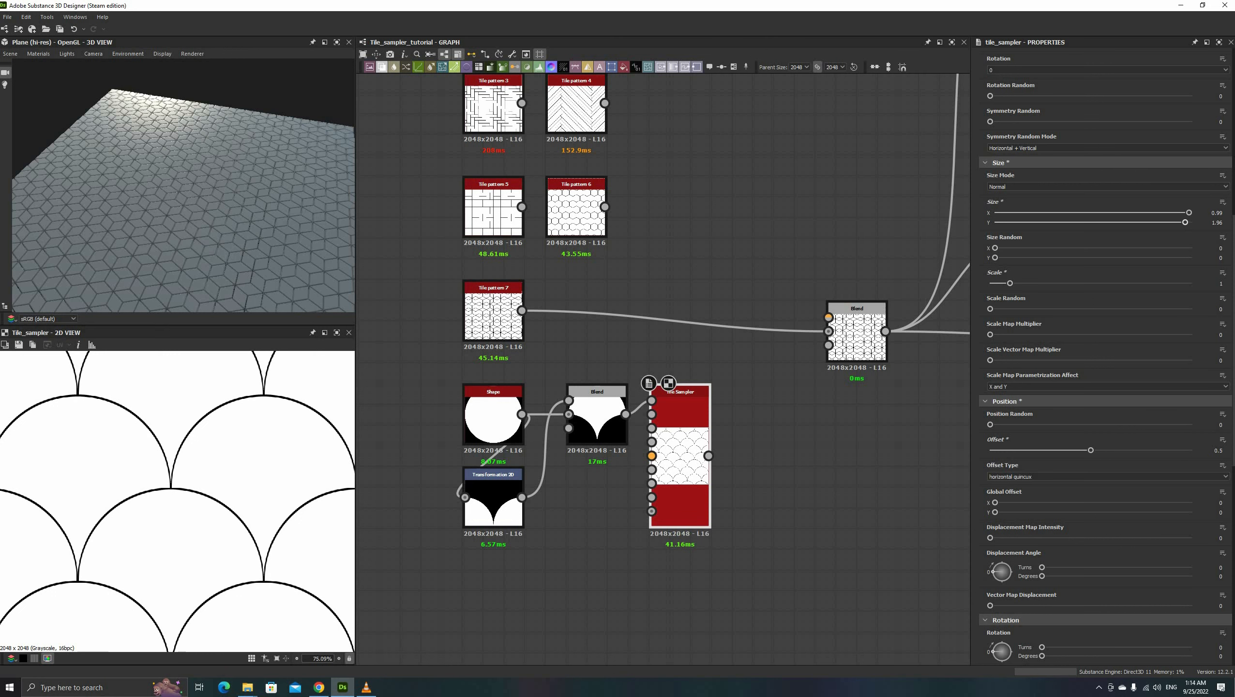
pyautogui.scroll(2, 1213, 223)
pyautogui.scroll(-1, 1214, 214)
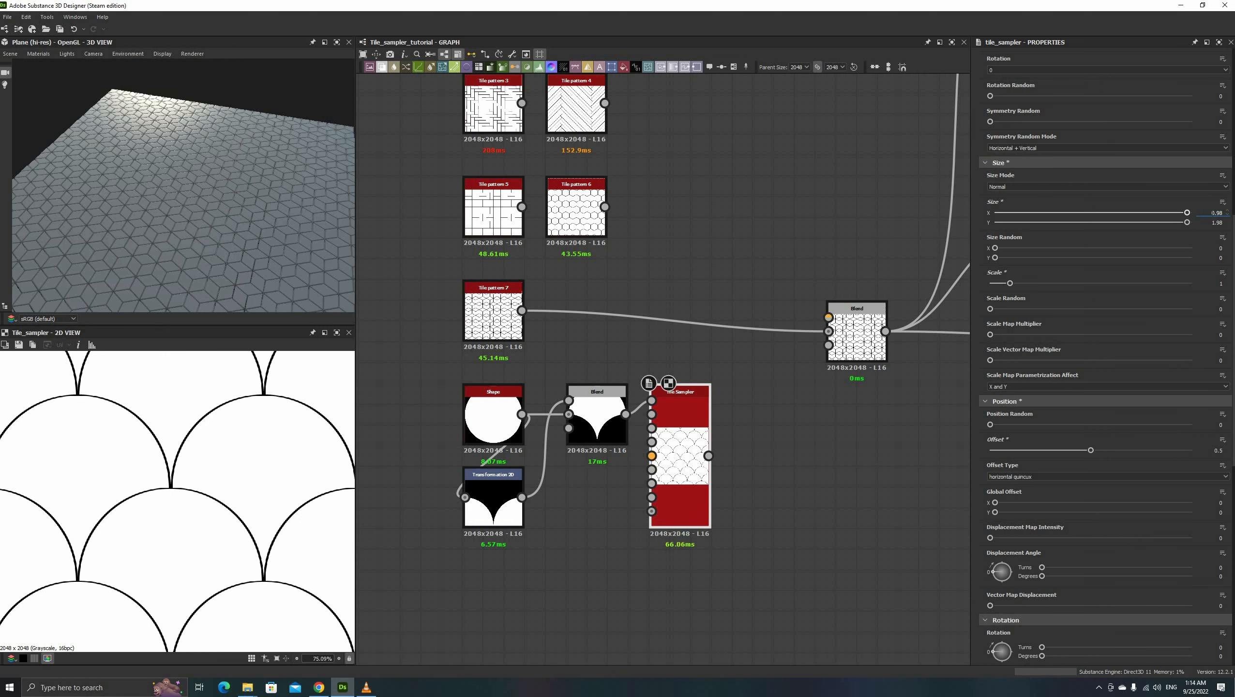
pyautogui.scroll(1, 1215, 214)
# - Feed the Tile Sampler into the Blend that drives the outputs, and set its Pattern Input Filtering to Nearest
pyautogui.moveTo(708, 456); pyautogui.dragTo(828, 331)
pyautogui.moveTo(187, 237); pyautogui.dragTo(288, 415)
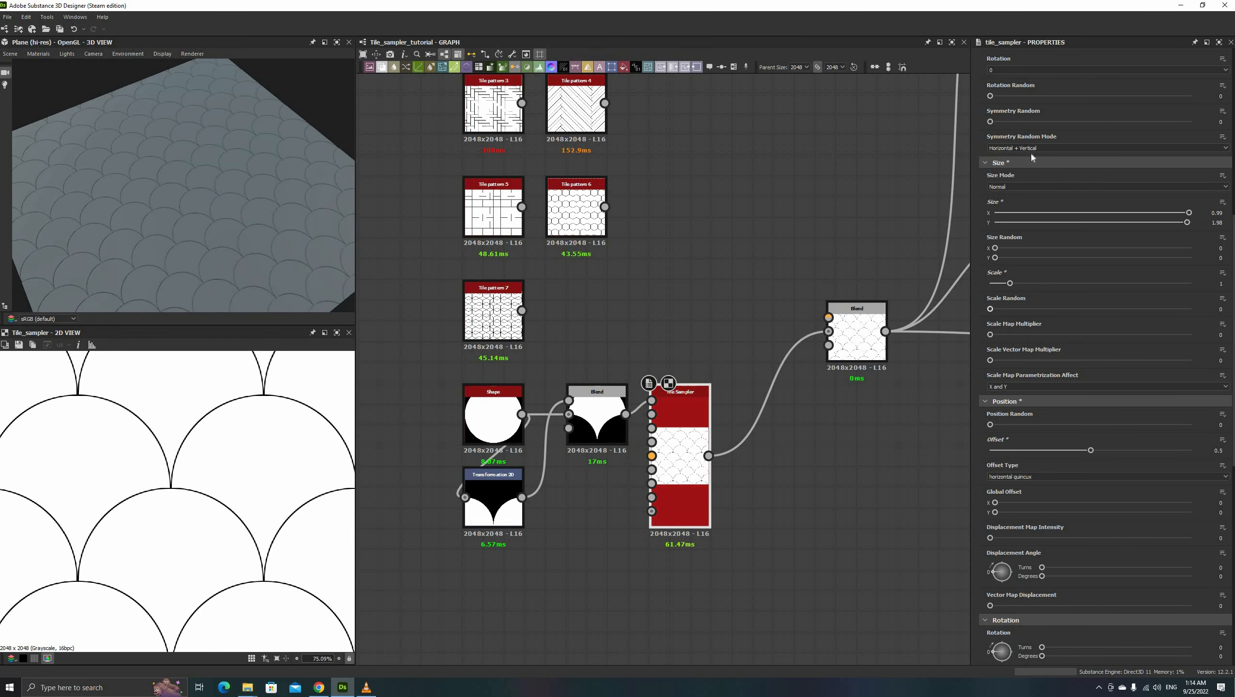
pyautogui.scroll(3, 1025, 218)
pyautogui.click(1025, 219)
pyautogui.click(1022, 242)
pyautogui.moveTo(215, 298); pyautogui.dragTo(200, 210)
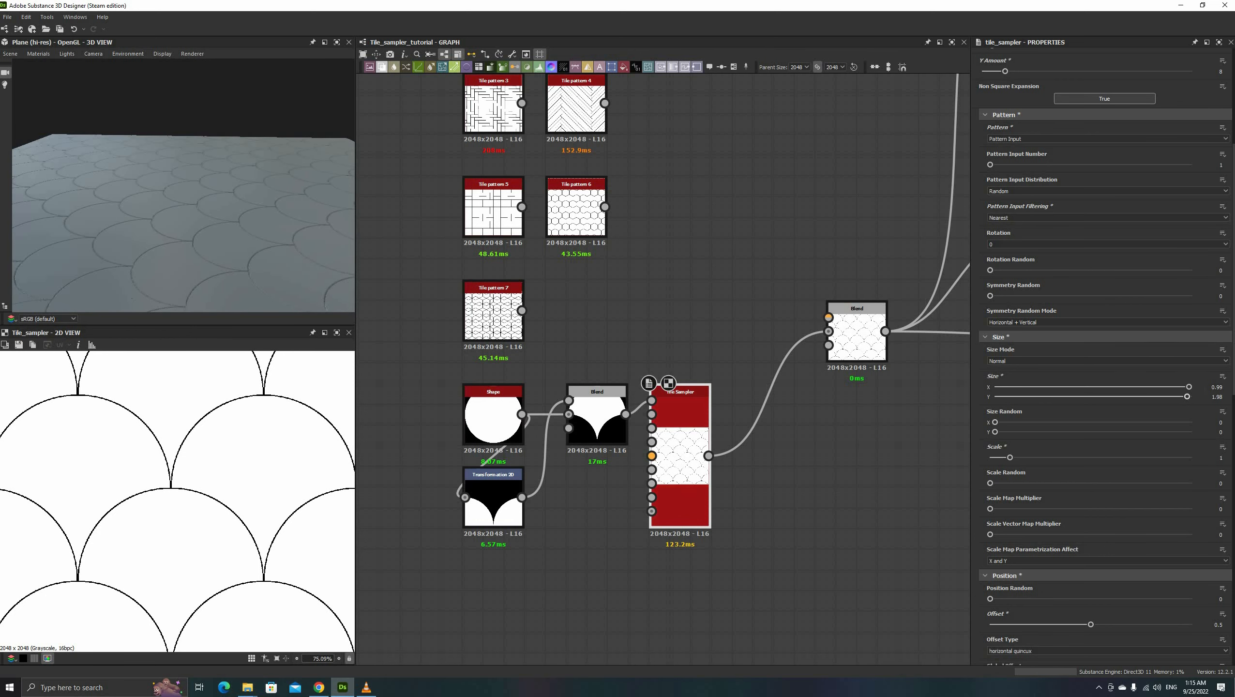
pyautogui.scroll(-1, 1213, 387)
pyautogui.scroll(-1, 1212, 397)
pyautogui.moveTo(157, 296); pyautogui.dragTo(177, 221)
# - Add an Output node connected to the Tile Sampler's scale pattern
pyautogui.moveTo(708, 456); pyautogui.dragTo(729, 418)
pyautogui.write('out')
pyautogui.click(761, 394)
# - Create a new graph from the scale pattern's nodes with the identifier Tile_pattern_8
pyautogui.moveTo(458, 412); pyautogui.dragTo(763, 483)
pyautogui.rightClick(759, 432)
pyautogui.click(804, 536)
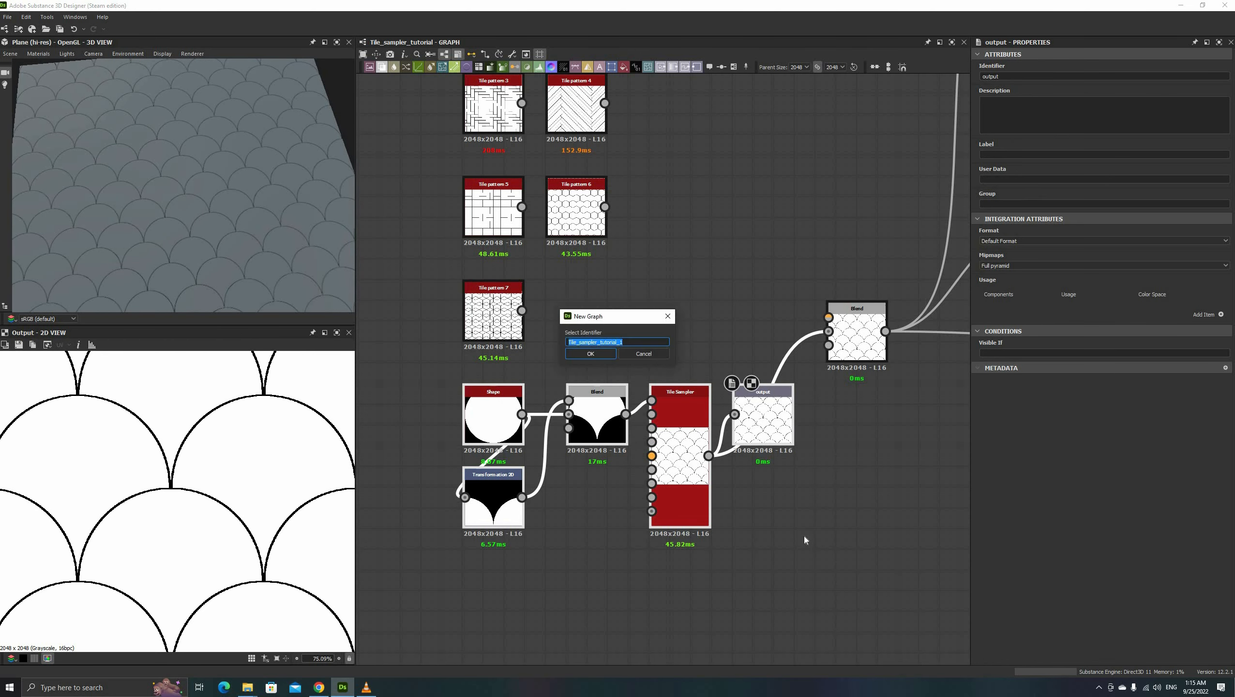
pyautogui.write('Tile_')
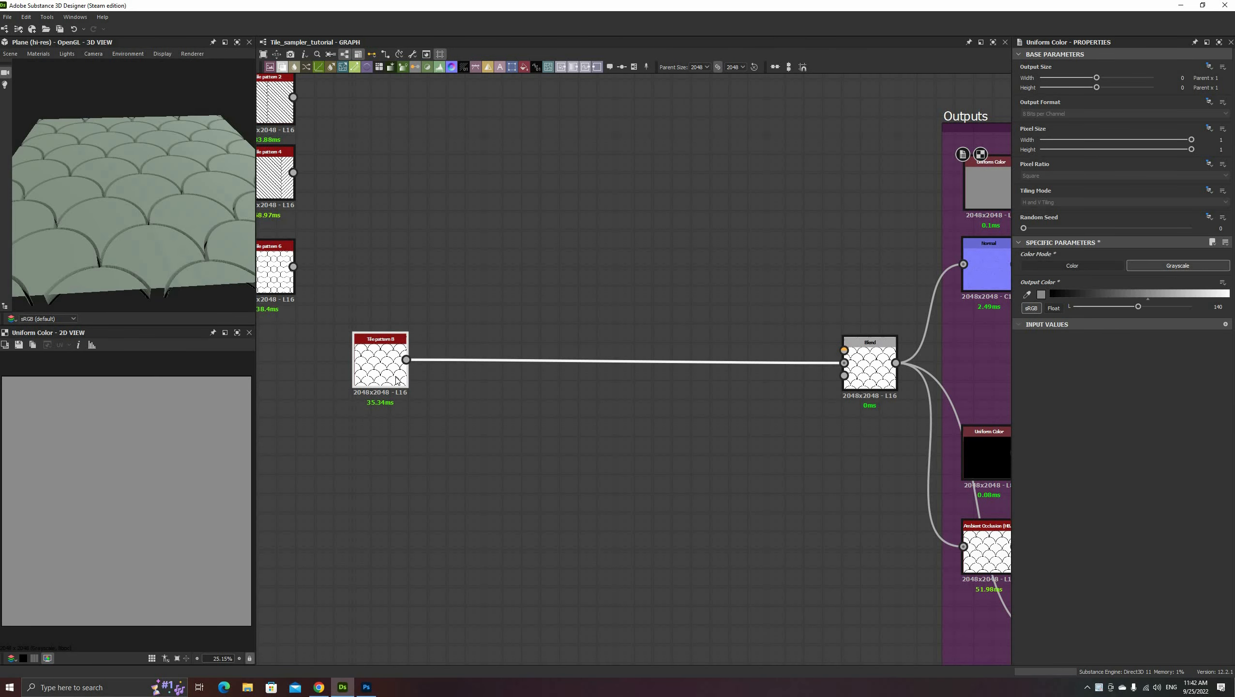
# - Insert a Bevel node after Tile pattern 8 and set its Distance to 0.01
pyautogui.click(397, 380)
pyautogui.press('space')
pyautogui.write('bevel')
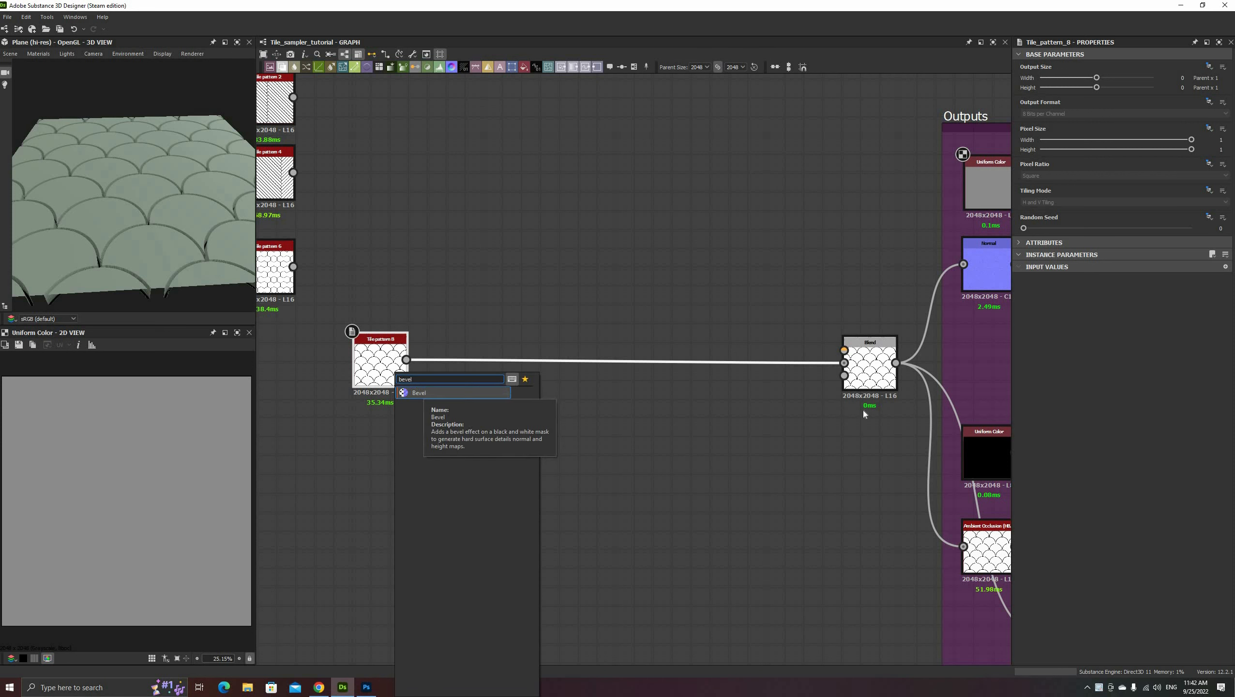
pyautogui.press('Return')
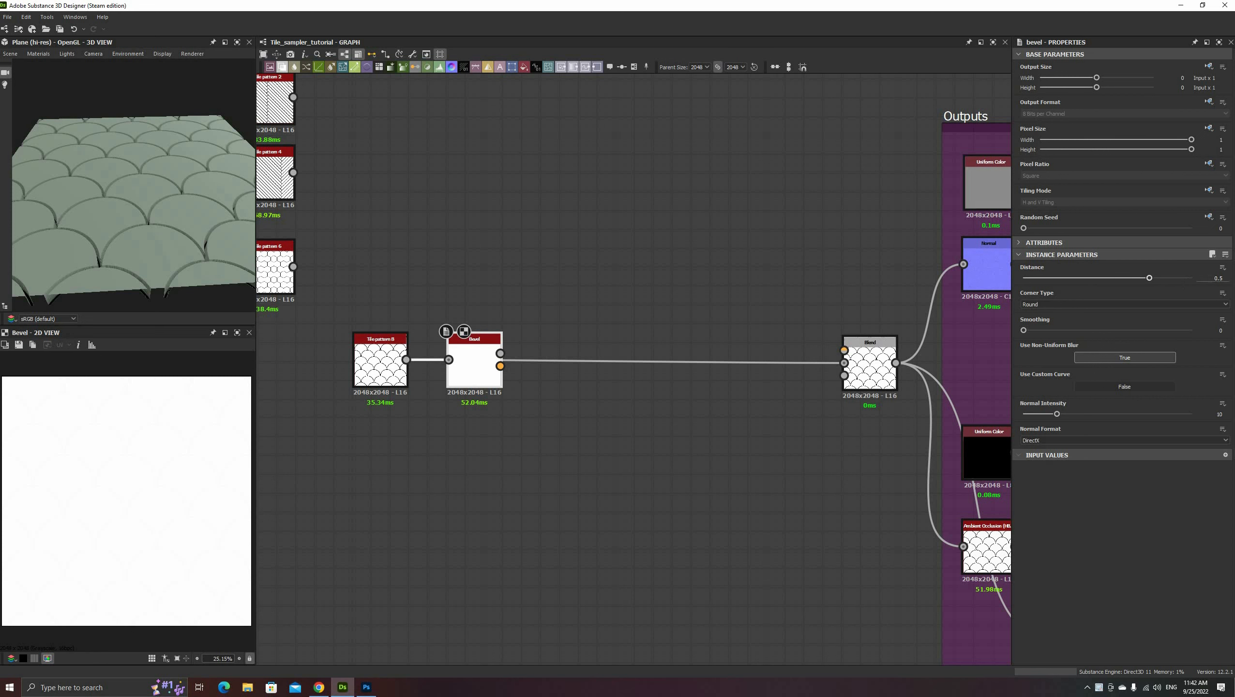
pyautogui.scroll(-13, 1214, 278)
pyautogui.press('Return')
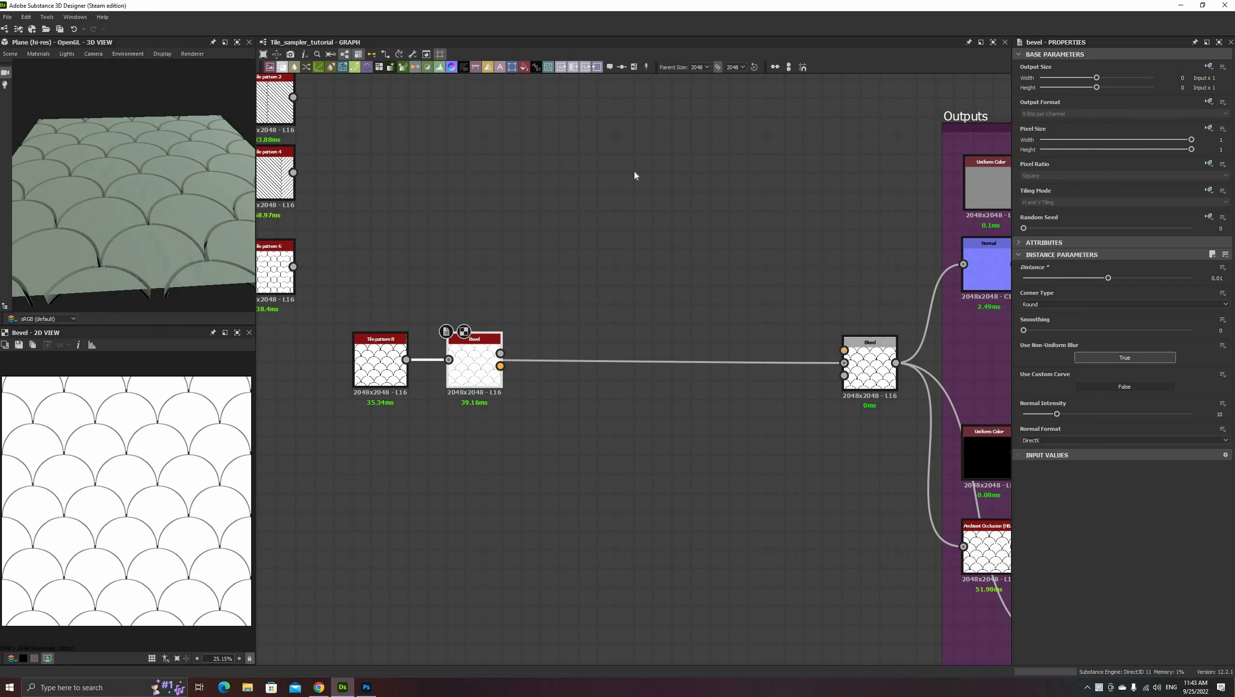
# - Feed the Bevel's height output into the Blend and inspect the tile edges up close in the 3D view
pyautogui.scroll(5, 173, 249)
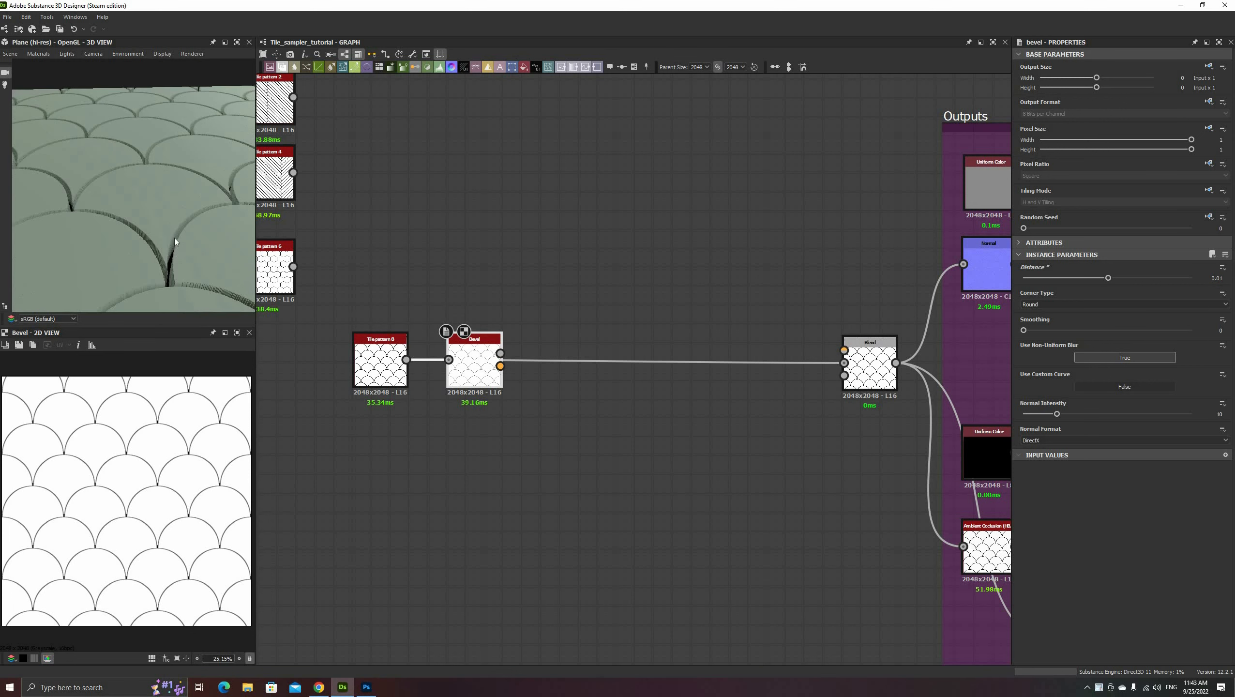
pyautogui.moveTo(132, 215); pyautogui.dragTo(130, 182)
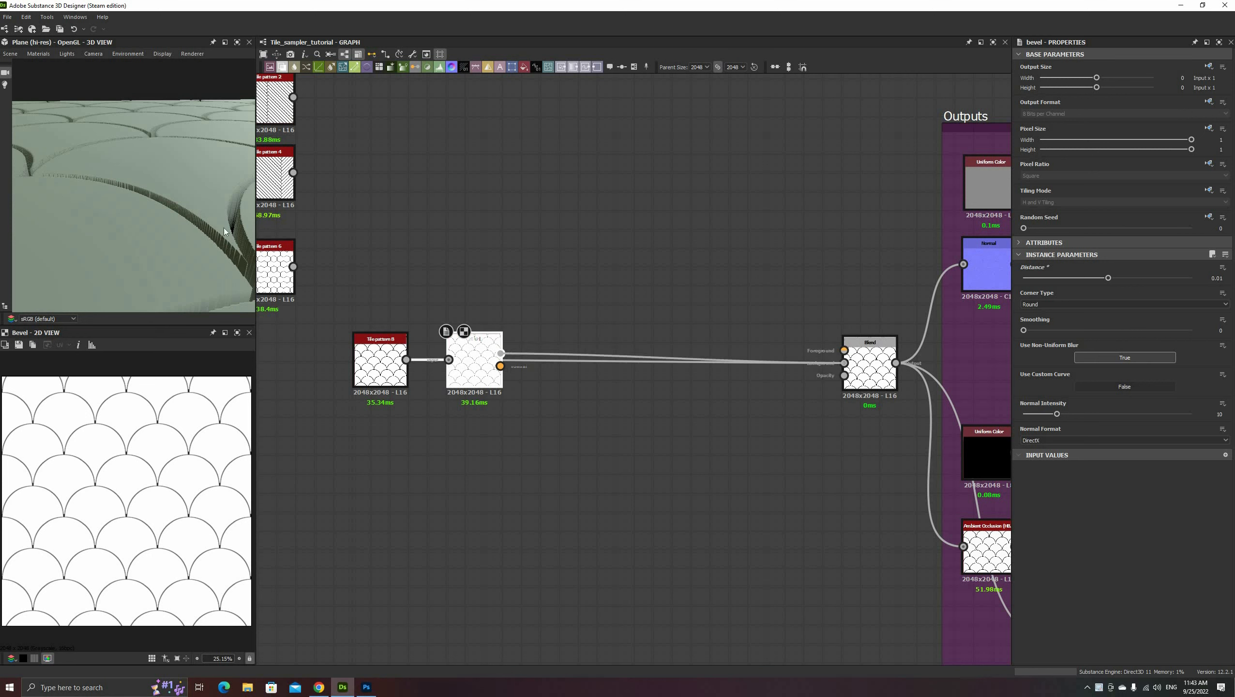
pyautogui.moveTo(205, 226); pyautogui.dragTo(172, 233)
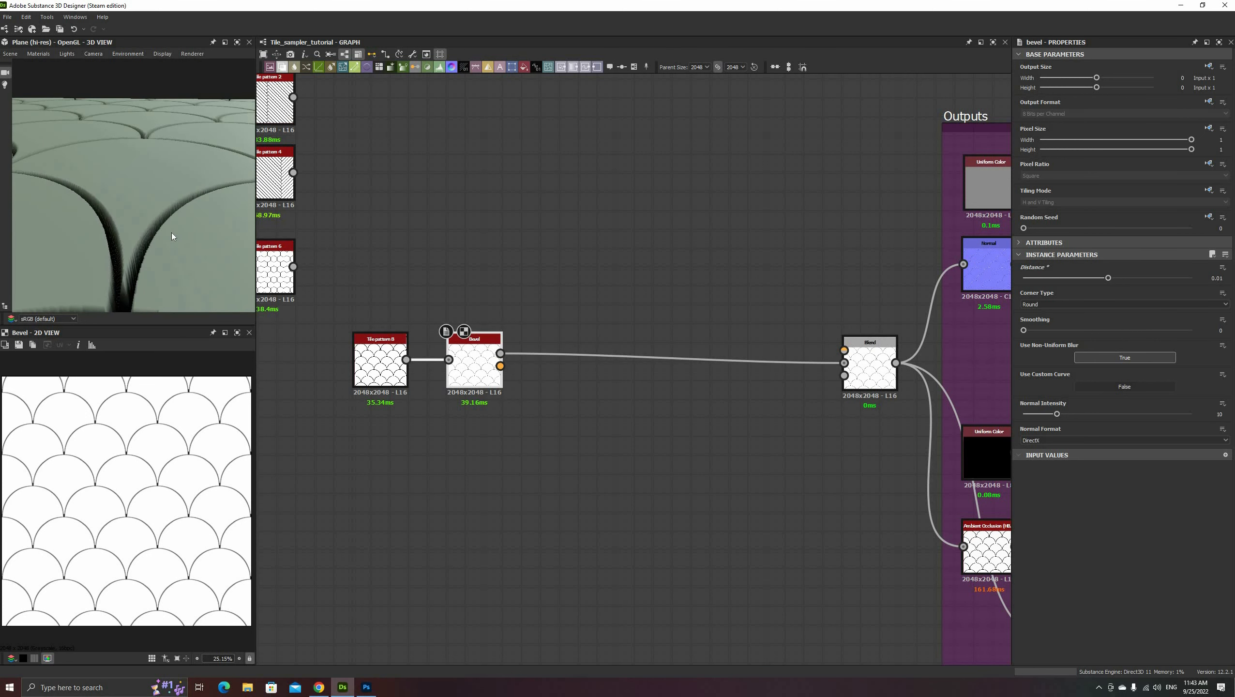
# - Open the properties of the 3D view's Default material
pyautogui.click(38, 53)
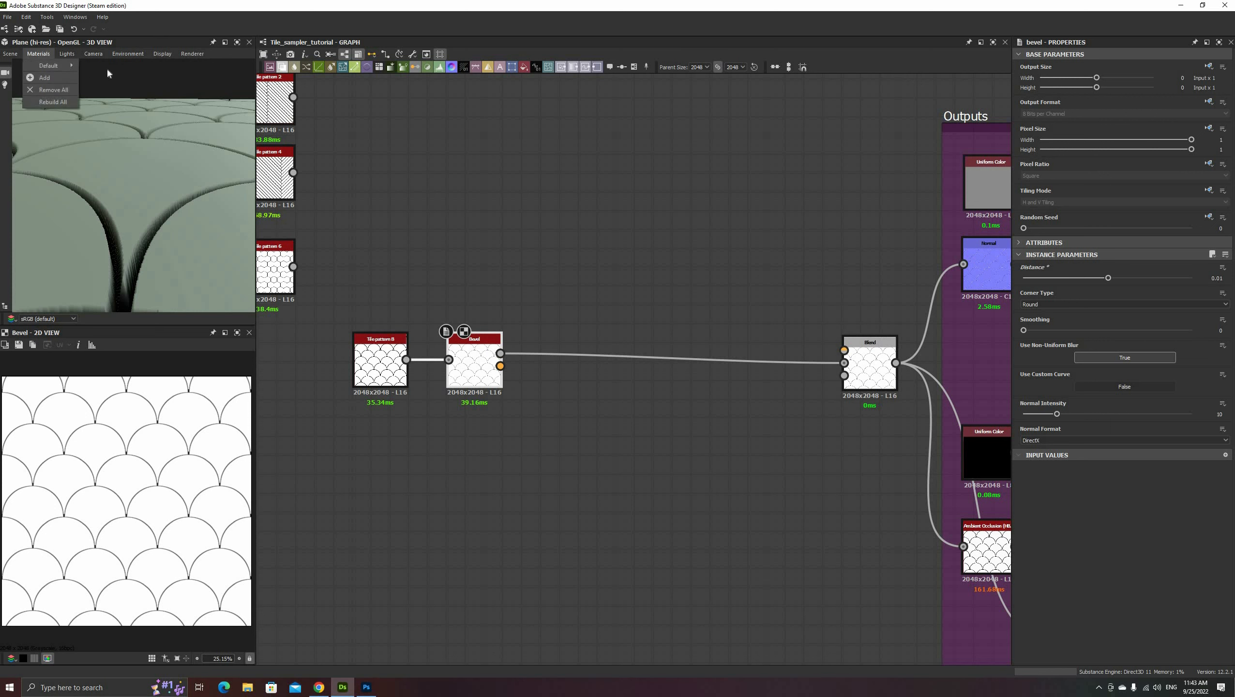
pyautogui.moveTo(49, 65)
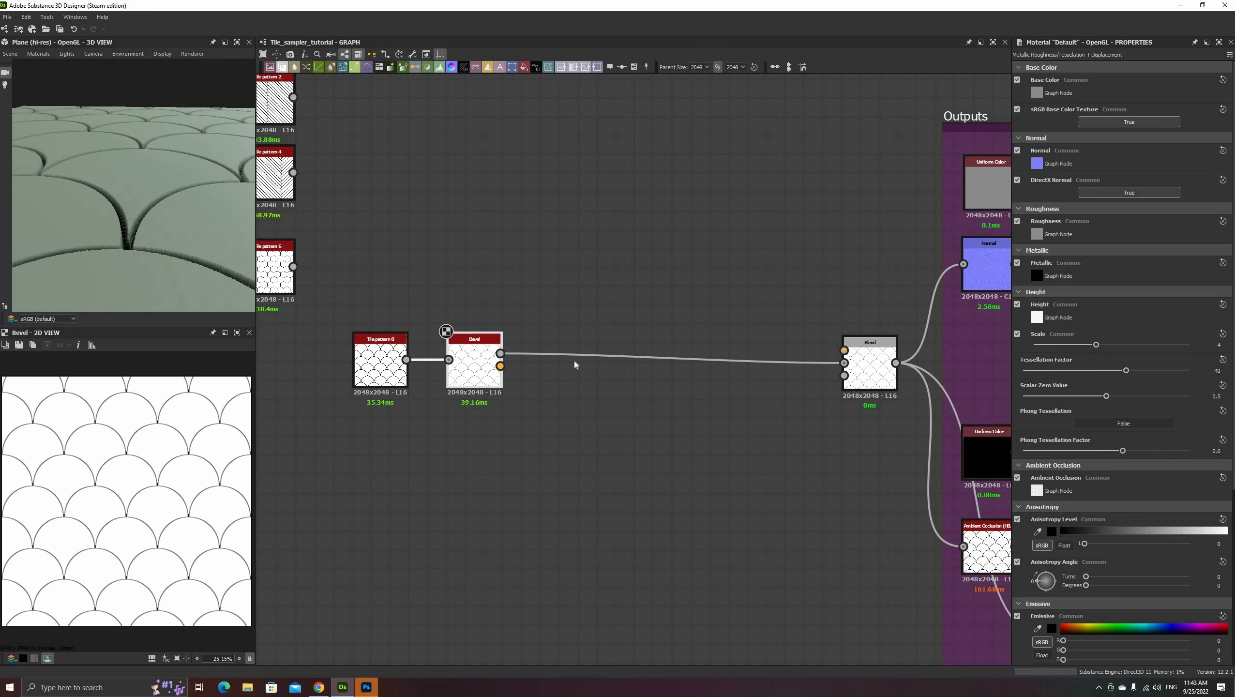
# - Try a Distance of 0.02 on the Bevel node, return it to 0.01 and check the tiles in 3D
pyautogui.click(466, 345)
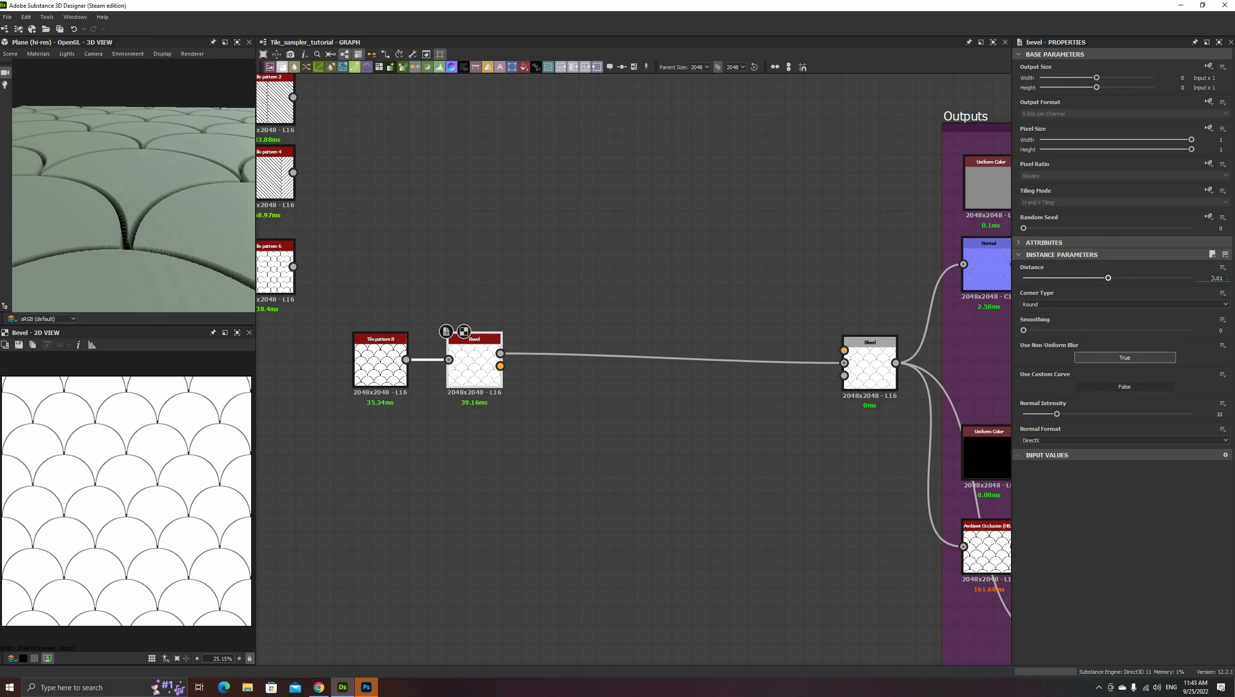
pyautogui.scroll(1, 1213, 278)
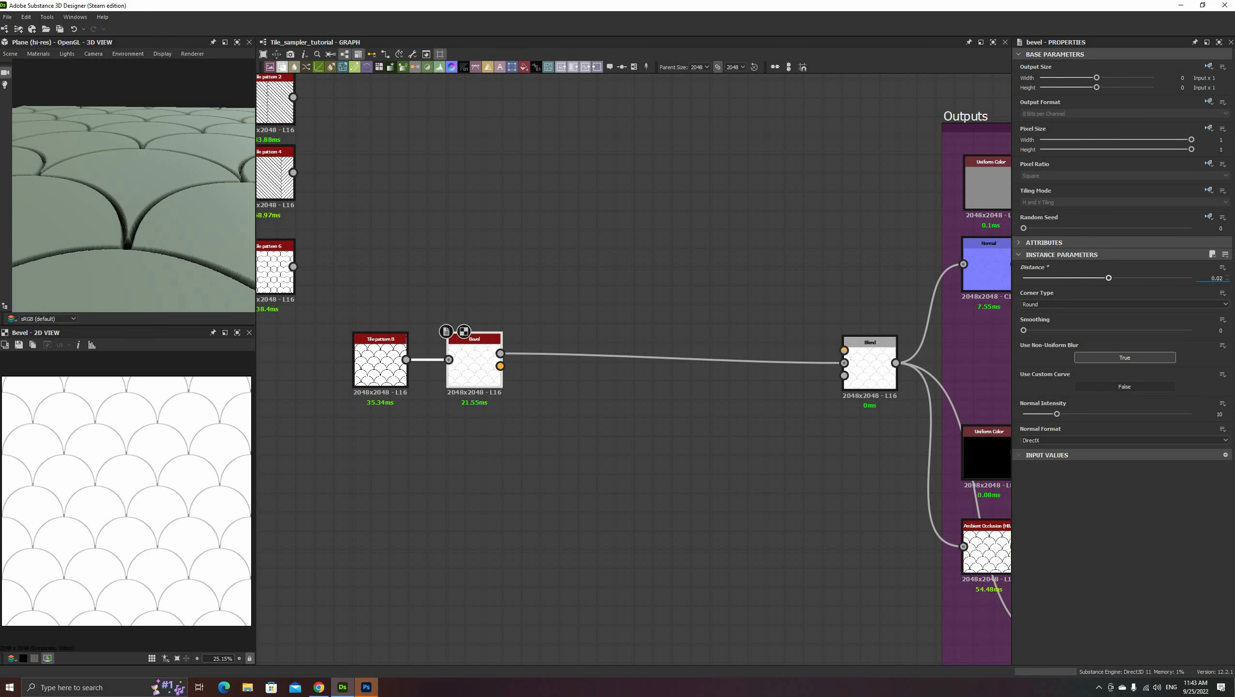
pyautogui.scroll(-1, 1212, 278)
pyautogui.moveTo(131, 226); pyautogui.dragTo(195, 234)
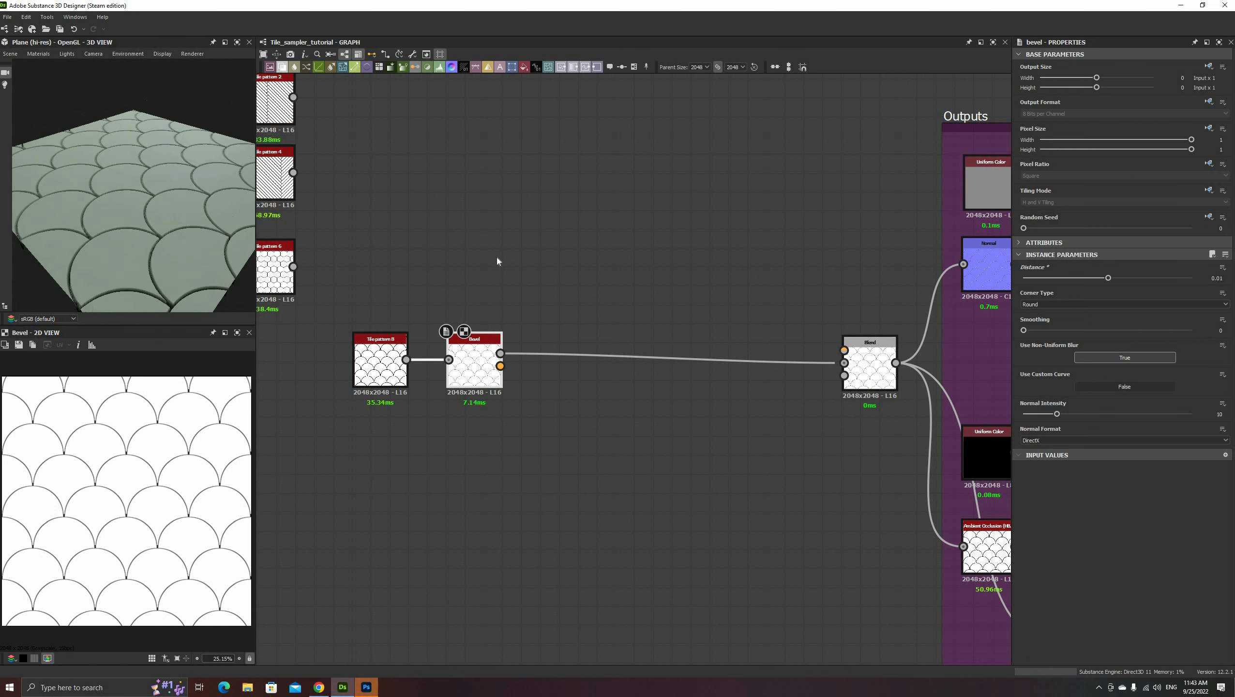
# - Add a Clouds 2 node directly below the Tile pattern 8 node
pyautogui.moveTo(555, 276); pyautogui.dragTo(616, 264, button='middle')
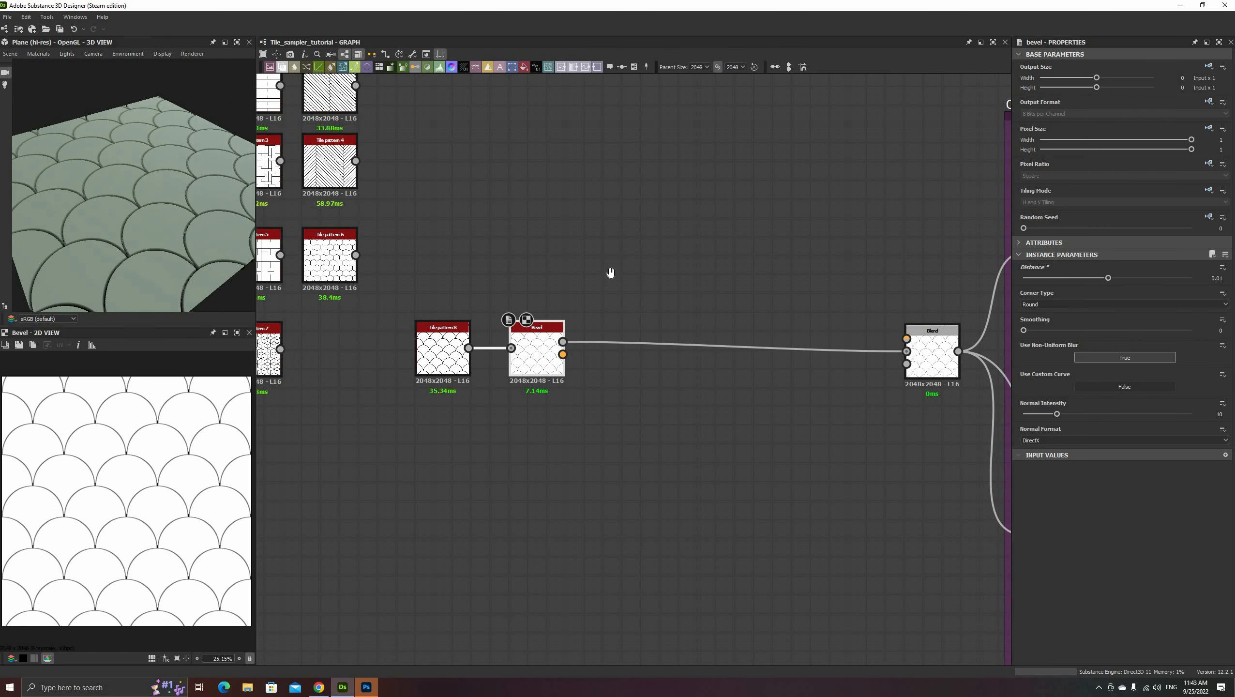
pyautogui.click(654, 286)
pyautogui.moveTo(369, 539); pyautogui.dragTo(428, 522, button='middle')
pyautogui.scroll(2, 428, 476)
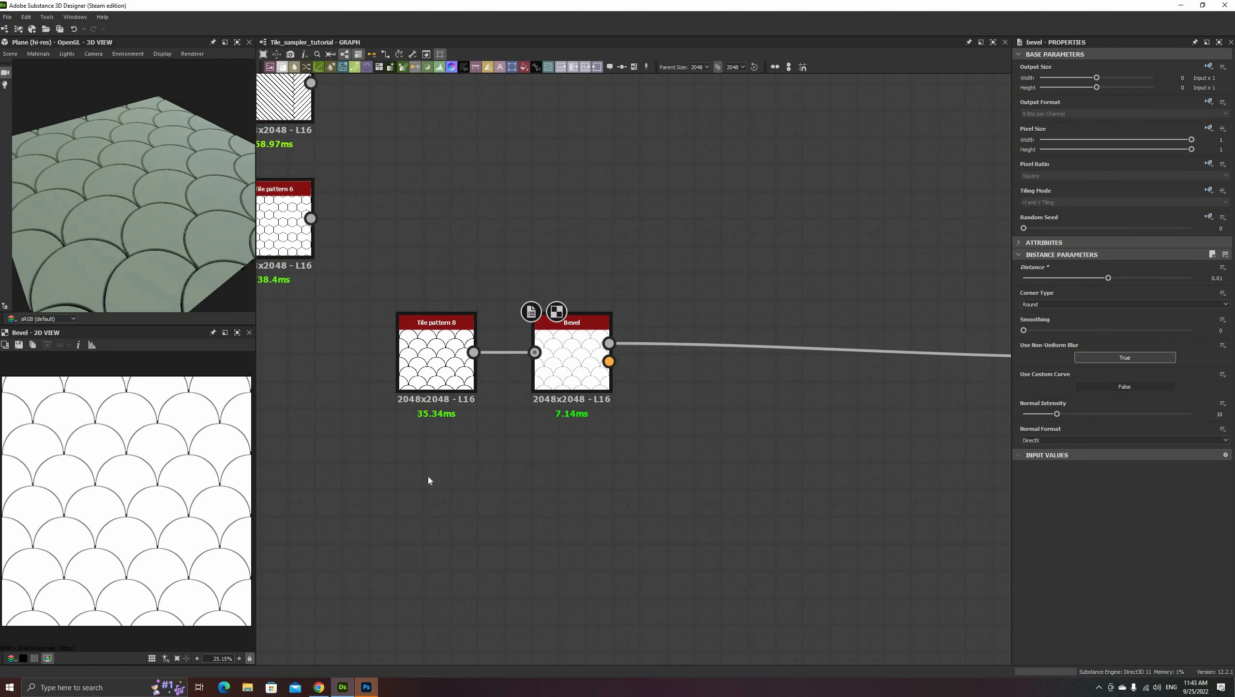
pyautogui.press('space')
pyautogui.write('cloud')
pyautogui.click(457, 405)
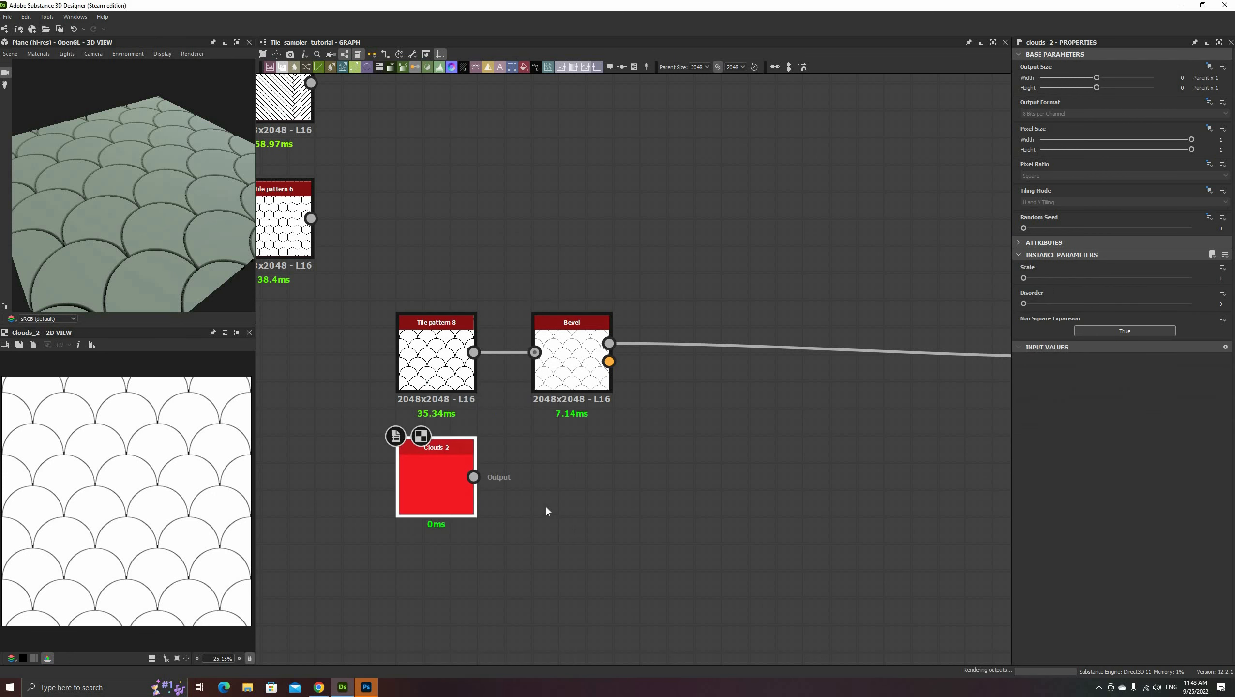
# - Add a Slope Blur Grayscale node below the Bevel node
pyautogui.press('space')
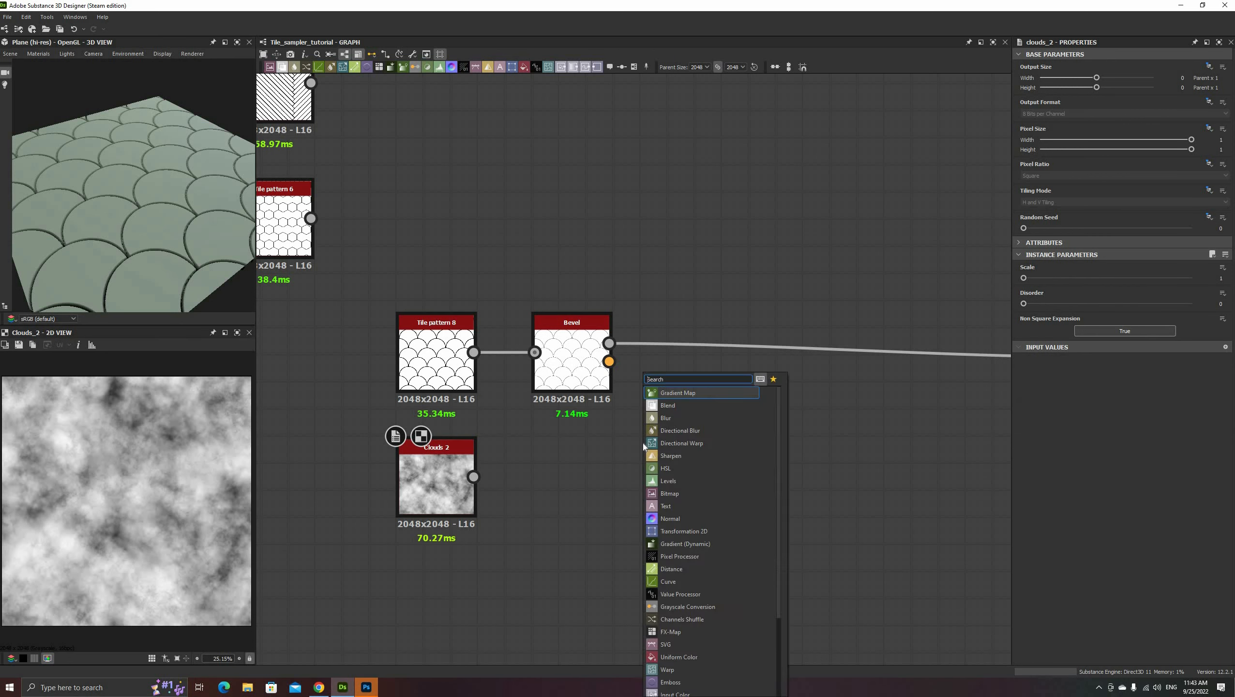
pyautogui.write('slope')
pyautogui.click(668, 405)
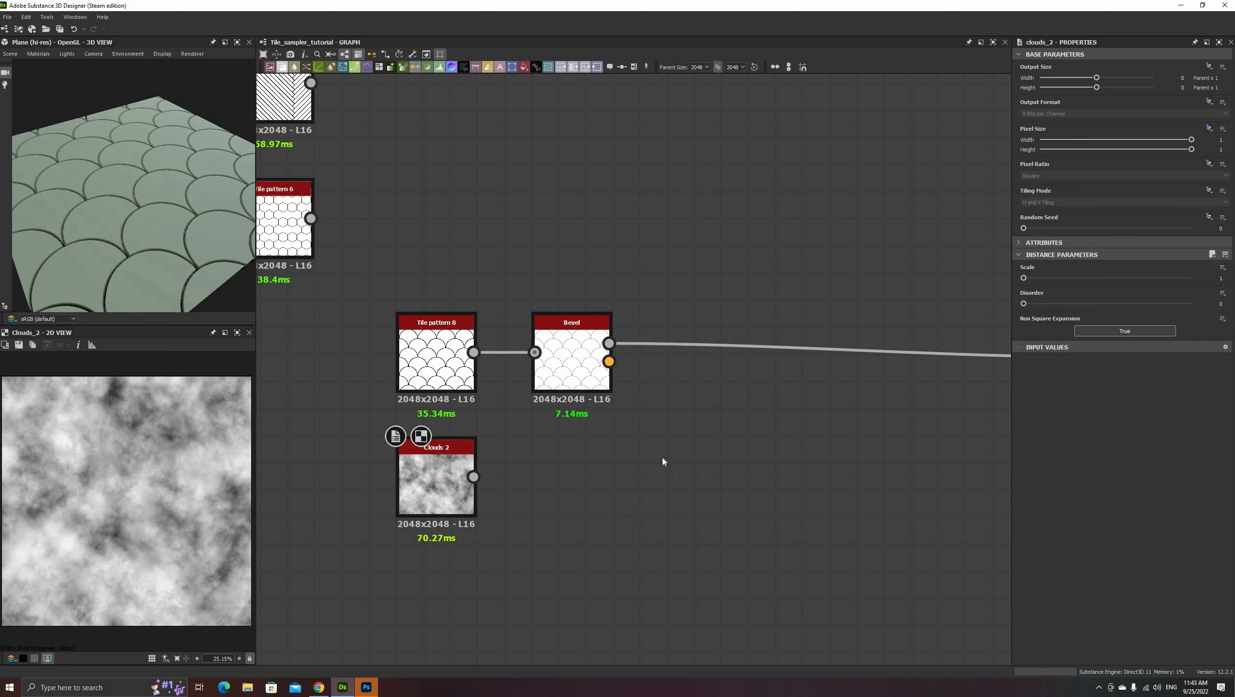
pyautogui.moveTo(678, 459); pyautogui.dragTo(717, 430)
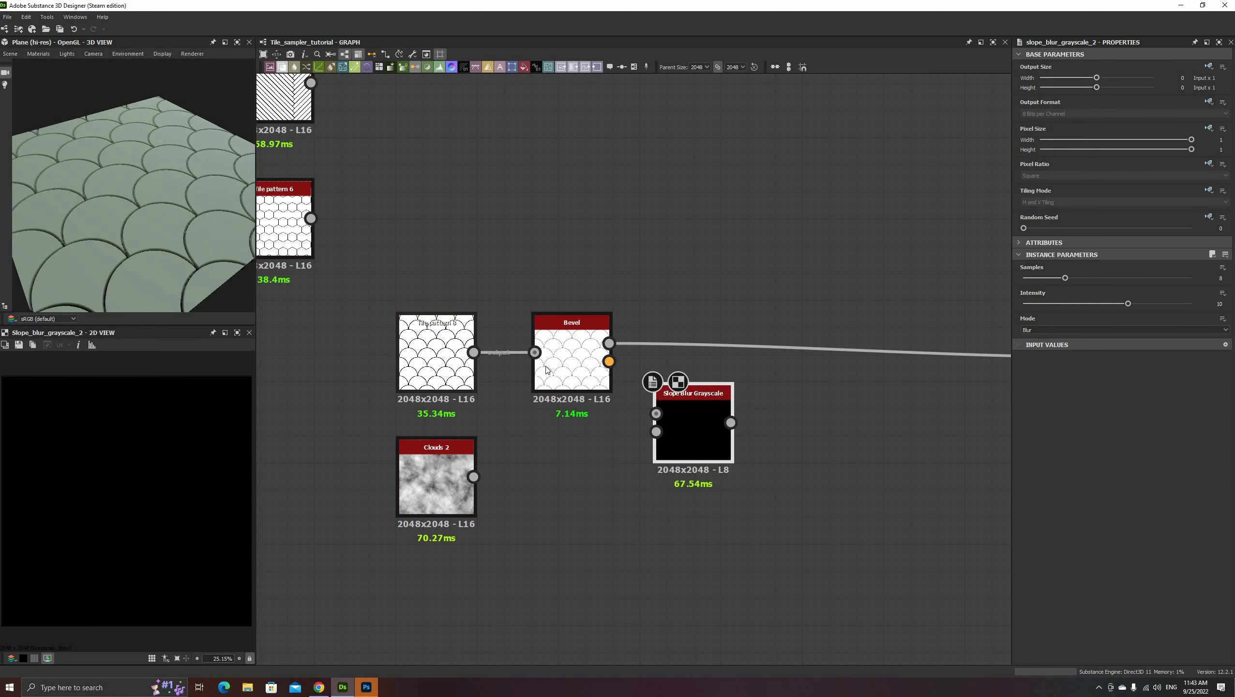
# - Try a Blur HQ Grayscale node on the Bevel's height output with Quality 1 and Intensity 0.69, and delete it
pyautogui.doubleClick(436, 361)
pyautogui.doubleClick(572, 359)
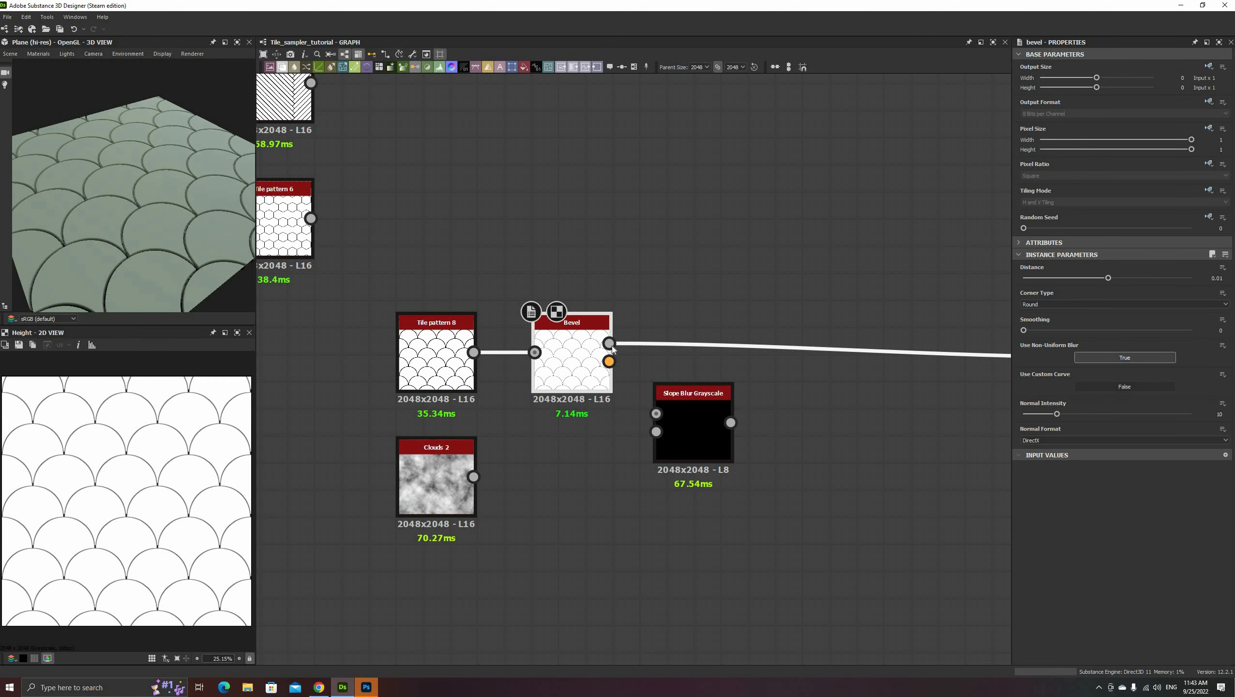
pyautogui.press('space')
pyautogui.write('bl')
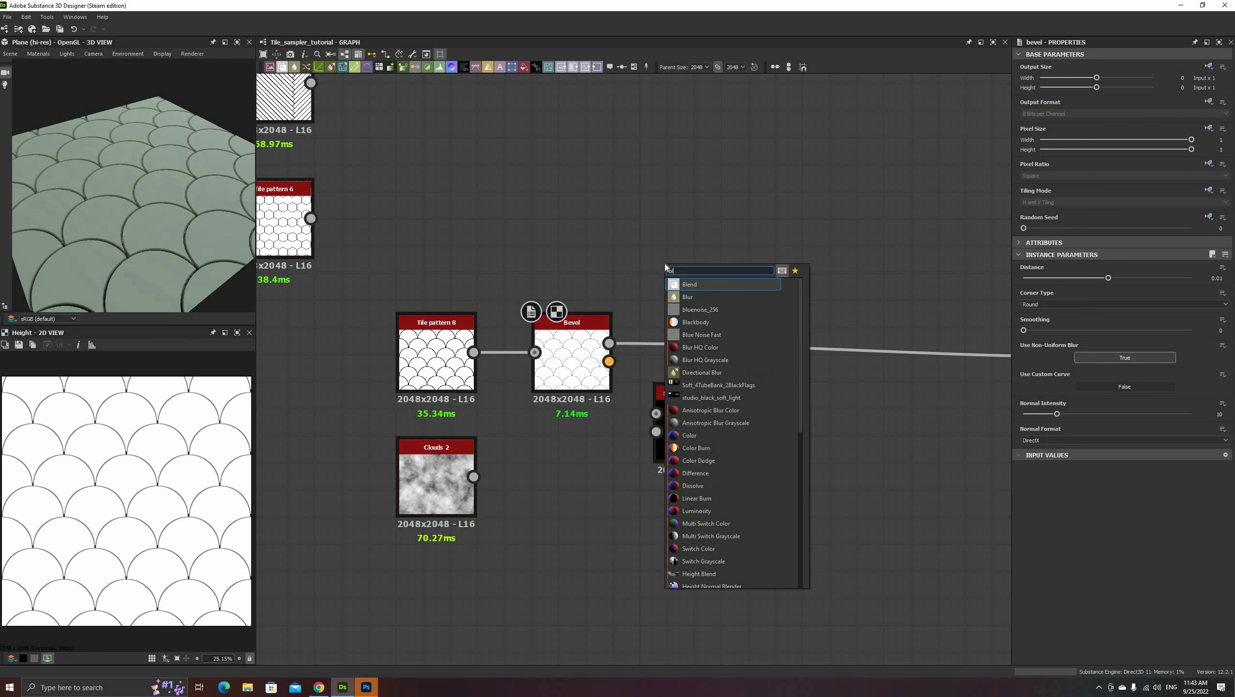
pyautogui.write('u')
pyautogui.click(692, 335)
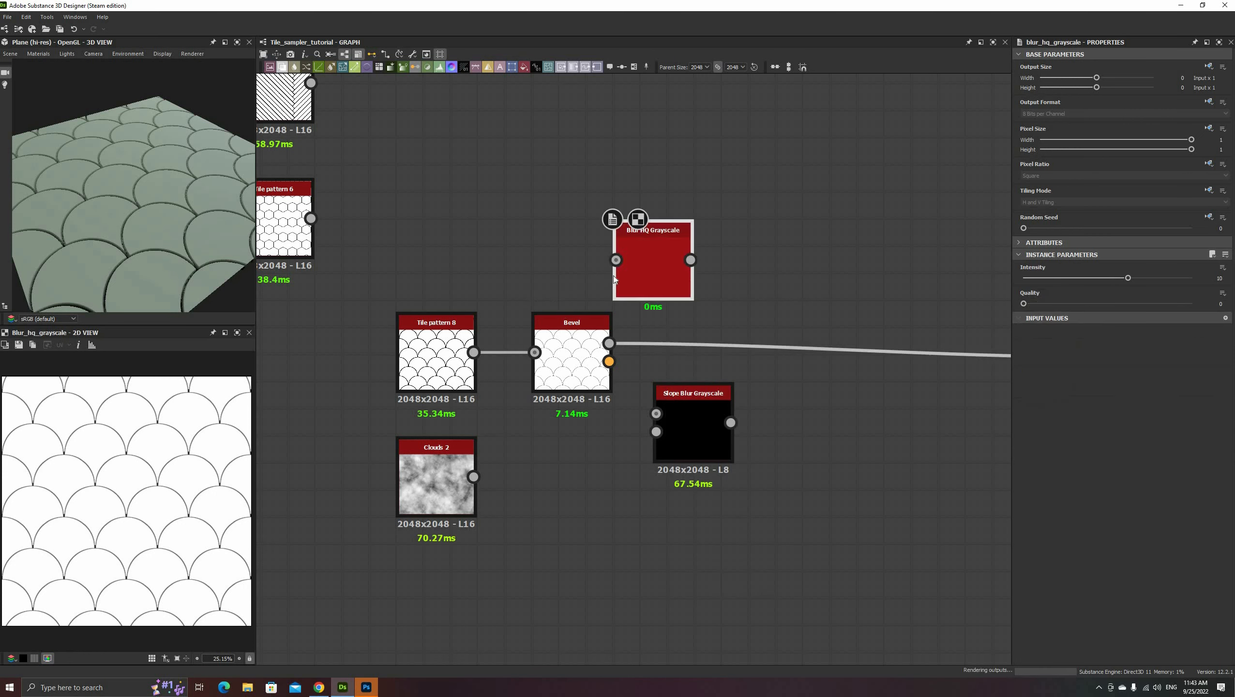
pyautogui.moveTo(609, 344); pyautogui.dragTo(732, 278)
pyautogui.click(1184, 304)
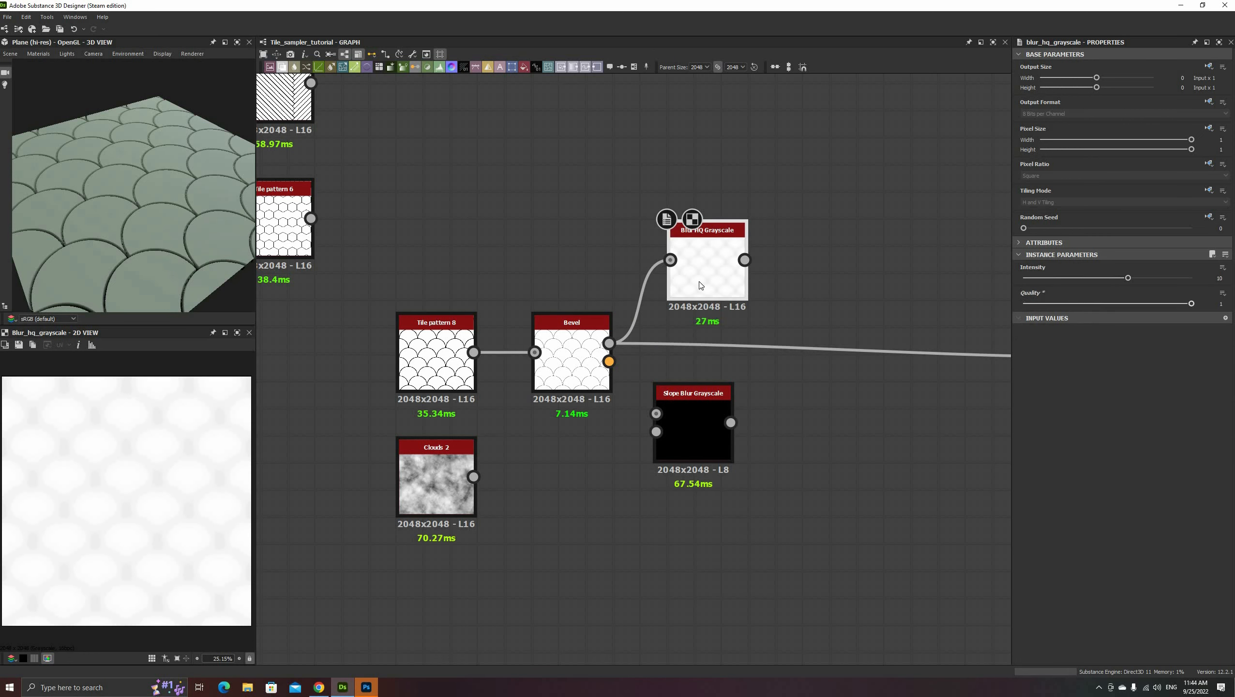
pyautogui.moveTo(1041, 279)
pyautogui.mouseDown()
pyautogui.moveTo(1081, 271)
pyautogui.moveTo(1040, 264)
pyautogui.mouseUp()
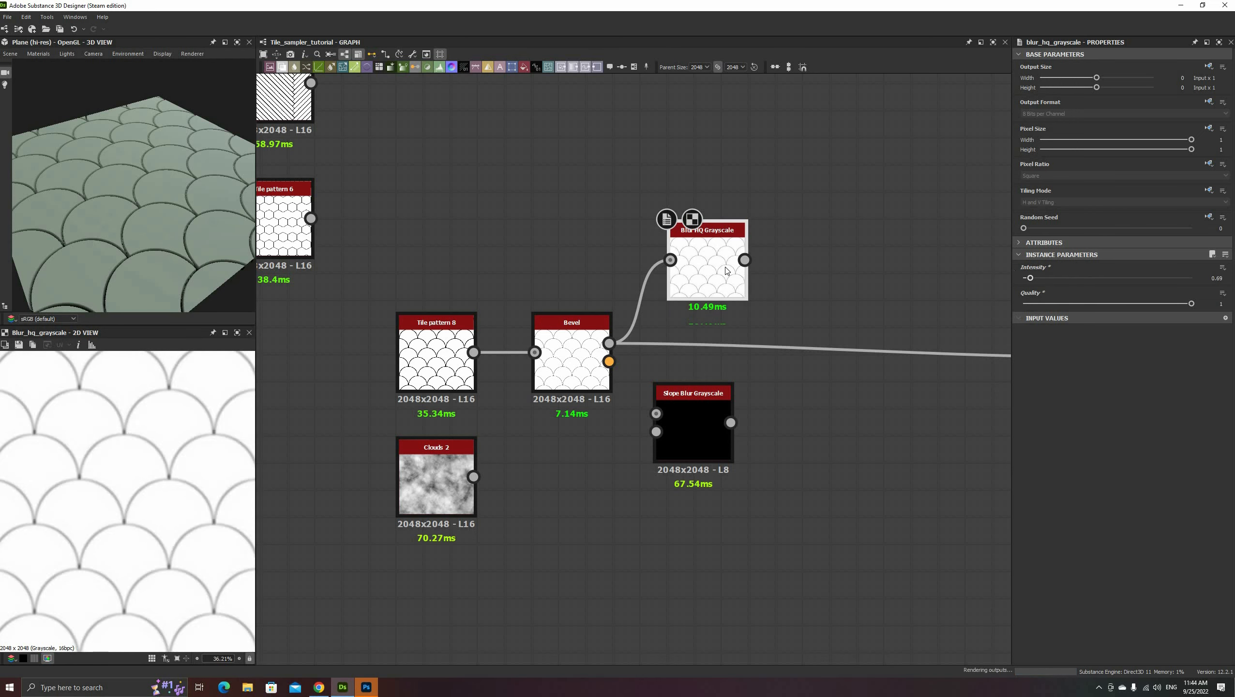
pyautogui.press('Delete')
# - Connect the Bevel's height output to the Slope Blur's Grayscale input and Clouds 2 to its Slope input, and preview it
pyautogui.moveTo(610, 343); pyautogui.dragTo(656, 413)
pyautogui.moveTo(474, 476); pyautogui.dragTo(690, 432)
pyautogui.doubleClick(692, 432)
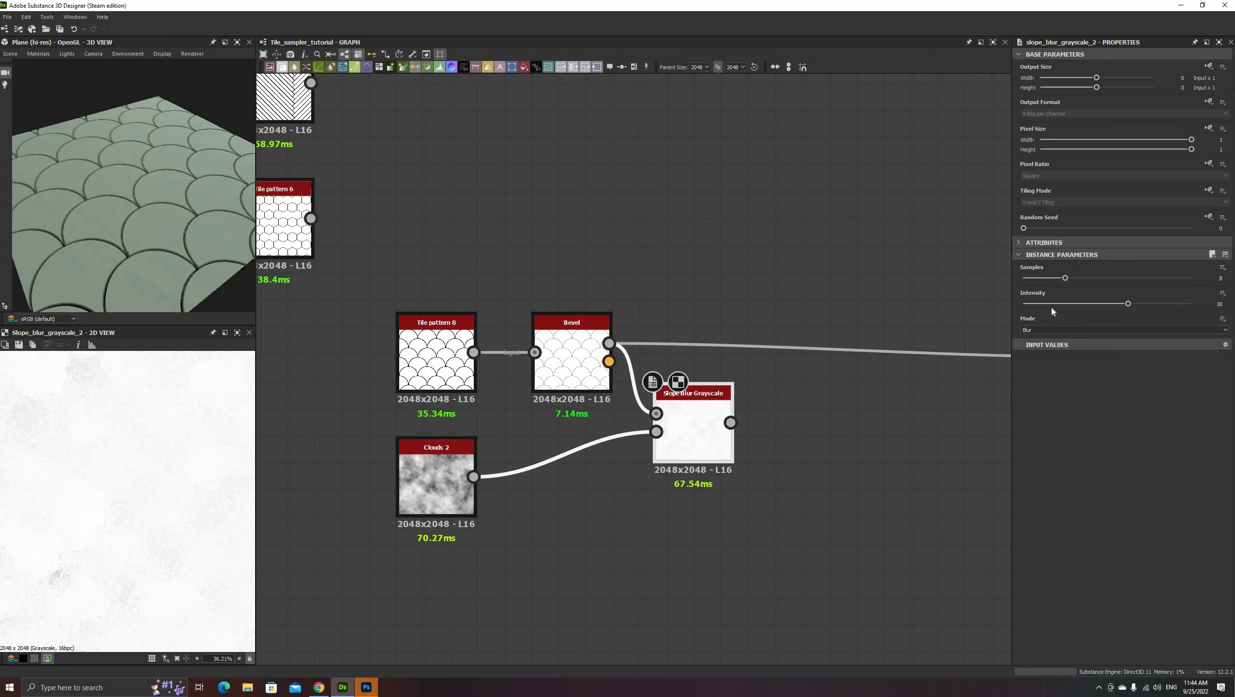
# - Set the Slope Blur Grayscale to 32 Samples and Intensity 0.51, and inspect the tile edges up close
pyautogui.moveTo(1064, 278); pyautogui.dragTo(1225, 279)
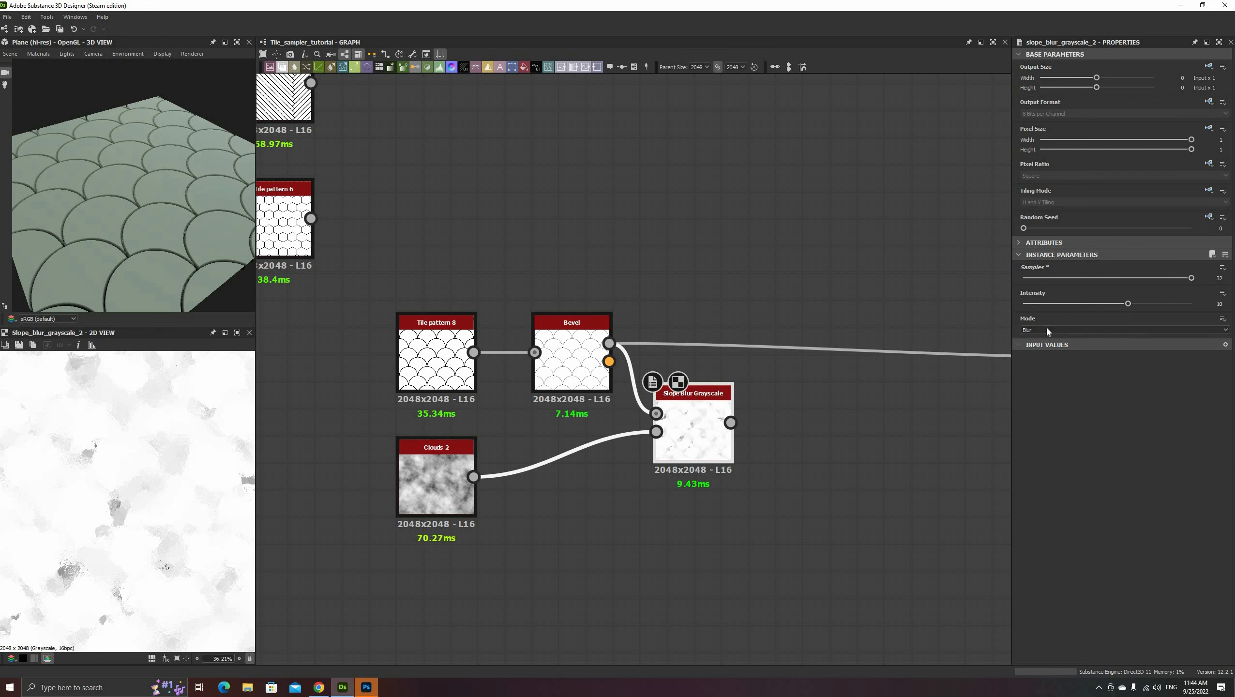
pyautogui.click(1031, 303)
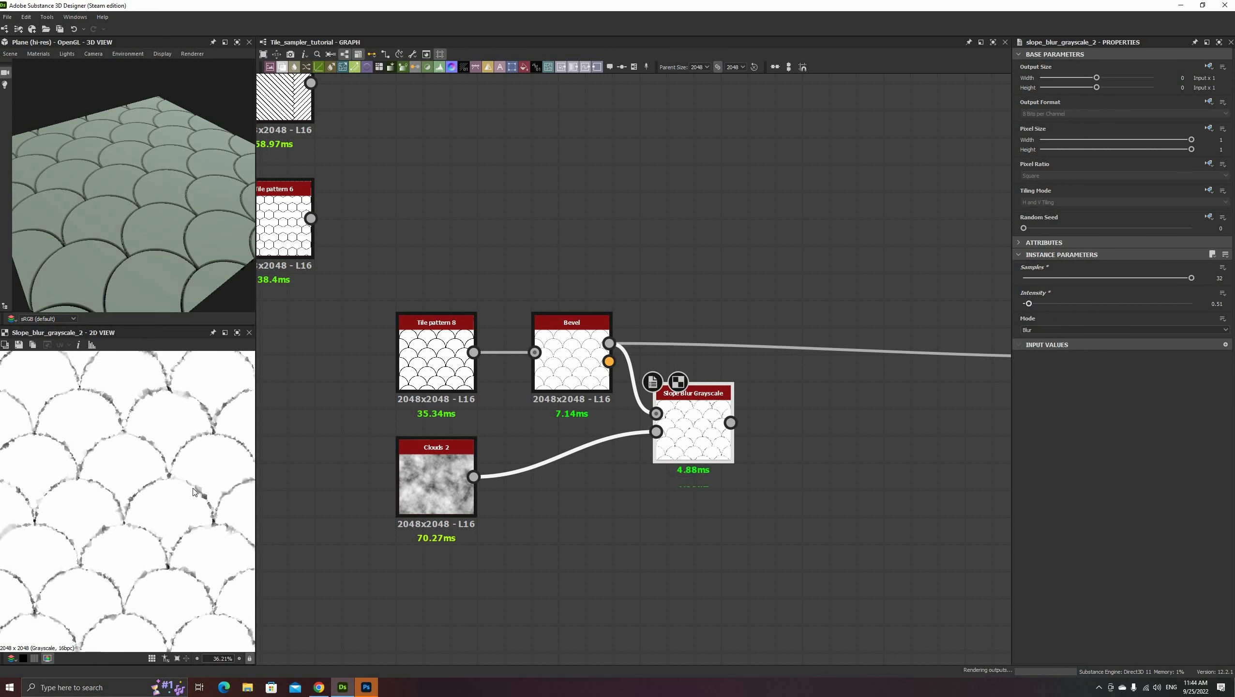
pyautogui.scroll(3, 131, 459)
pyautogui.scroll(3, 131, 459)
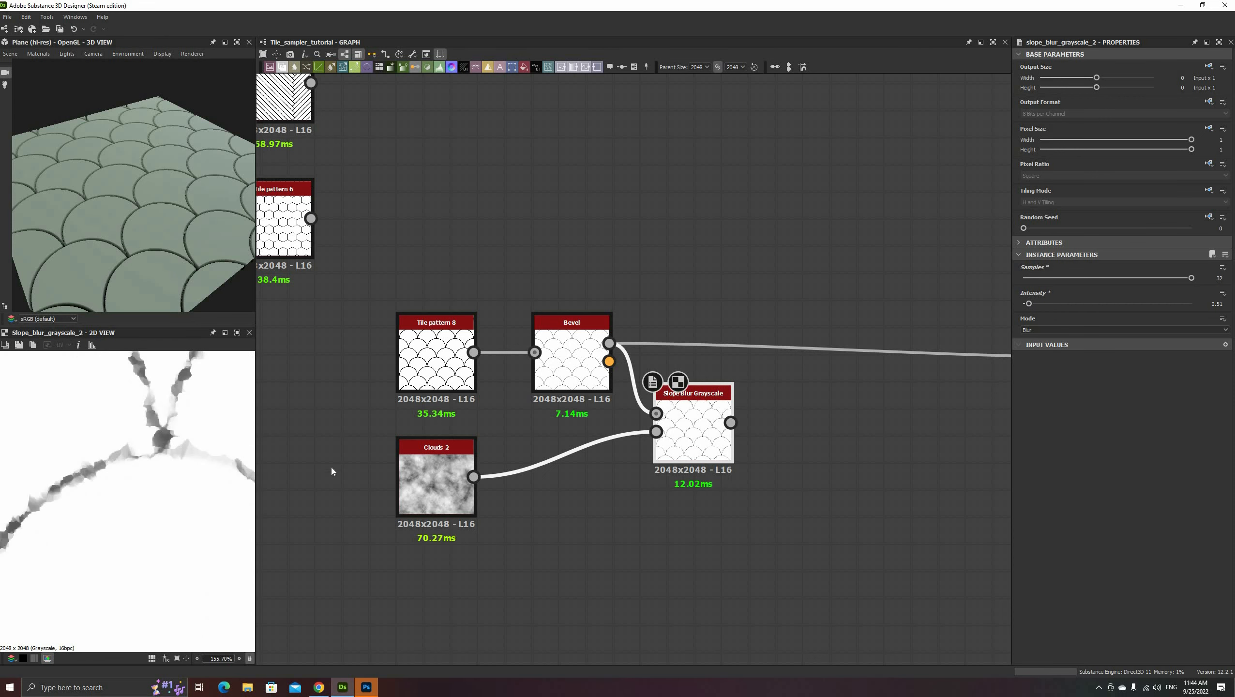
# - Check the Clouds 2 noise, then set the Slope Blur Grayscale's Mode to Min and its Intensity to 0.35
pyautogui.doubleClick(421, 484)
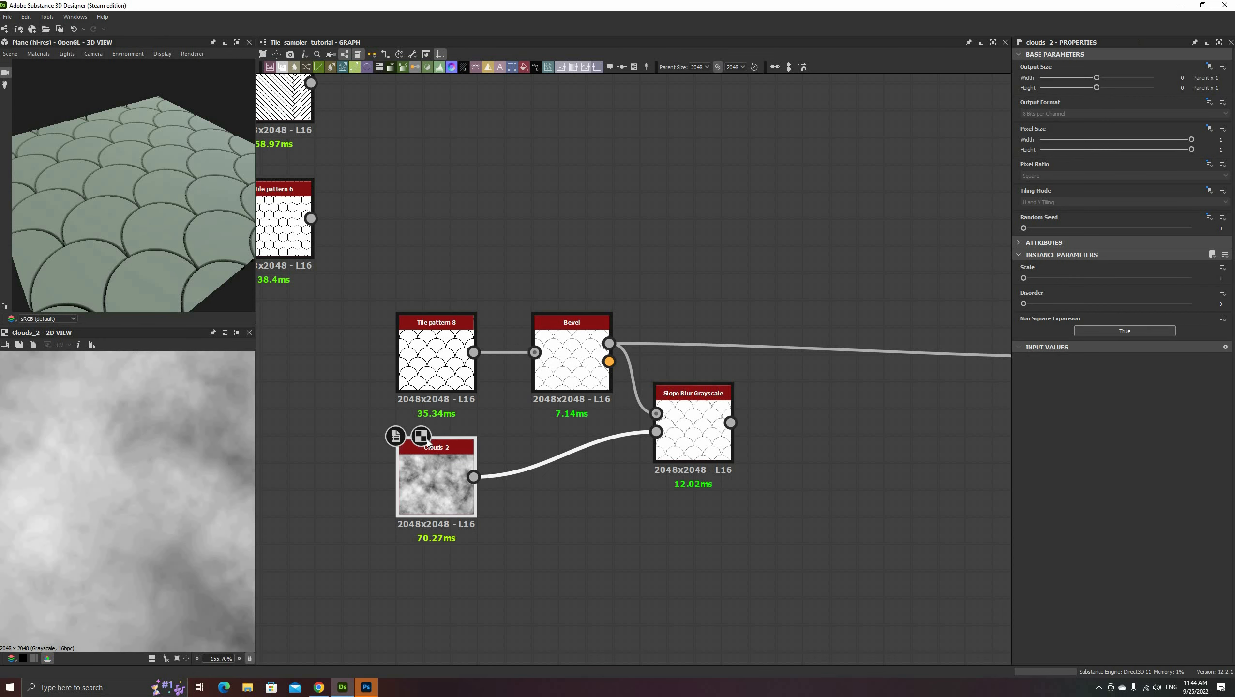
pyautogui.doubleClick(693, 437)
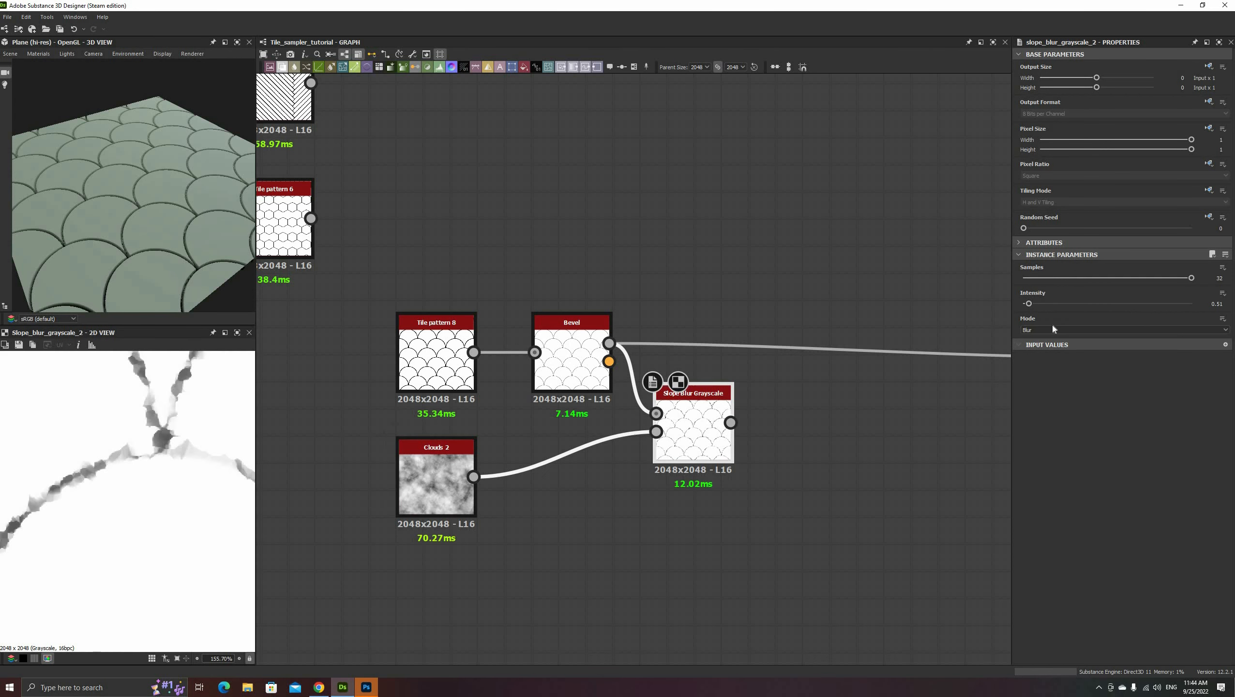
pyautogui.click(1045, 331)
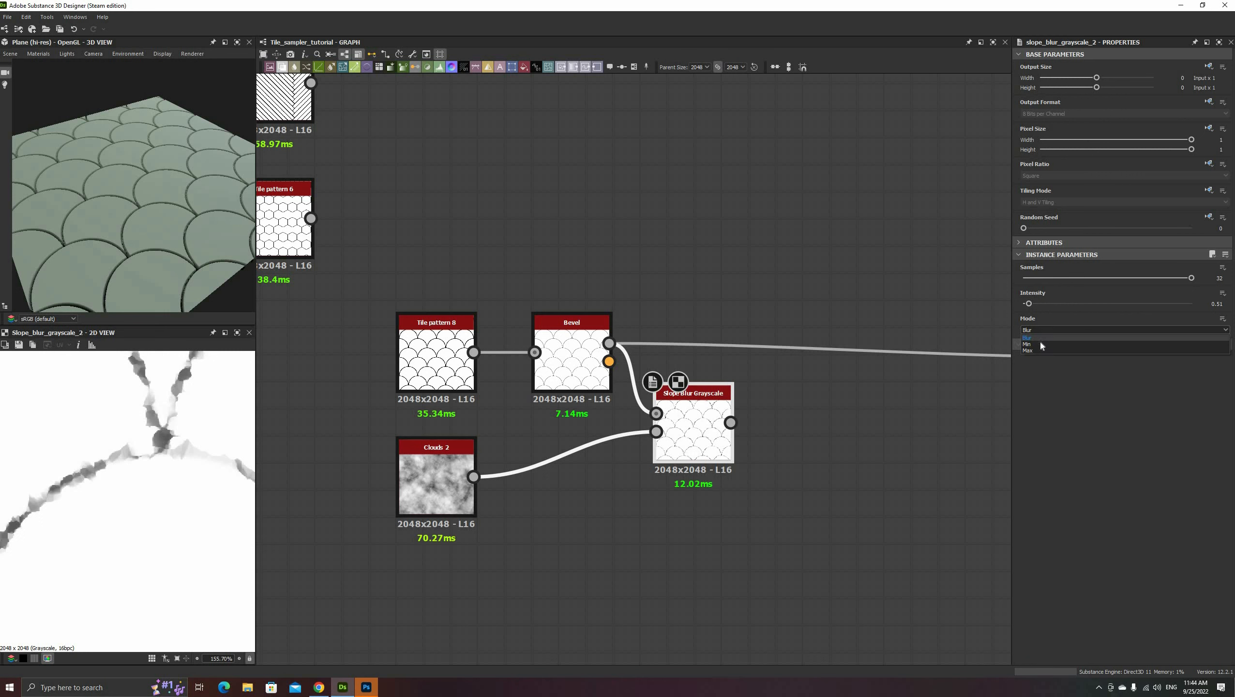
pyautogui.click(1039, 345)
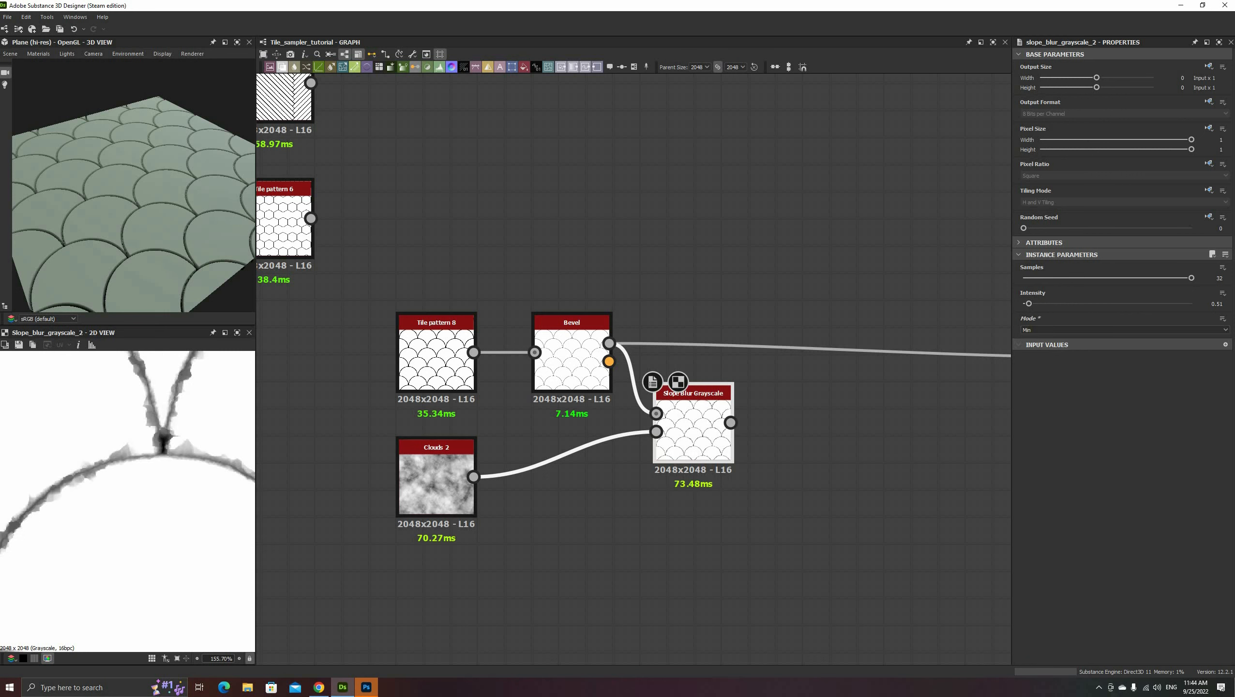
pyautogui.scroll(-11, 1213, 303)
pyautogui.scroll(-5, 1215, 302)
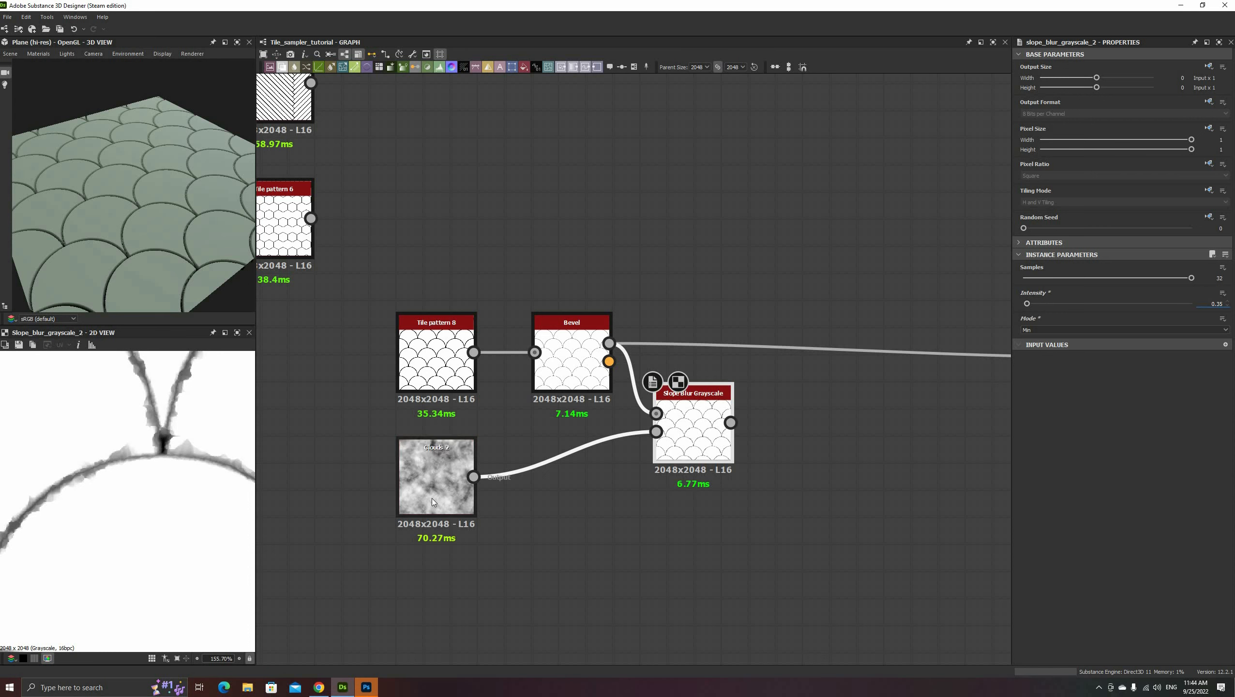
# - Reduce the Clouds 2 node's output width and height to -2 (Parent / 4) and check the blurred edges
pyautogui.click(398, 496)
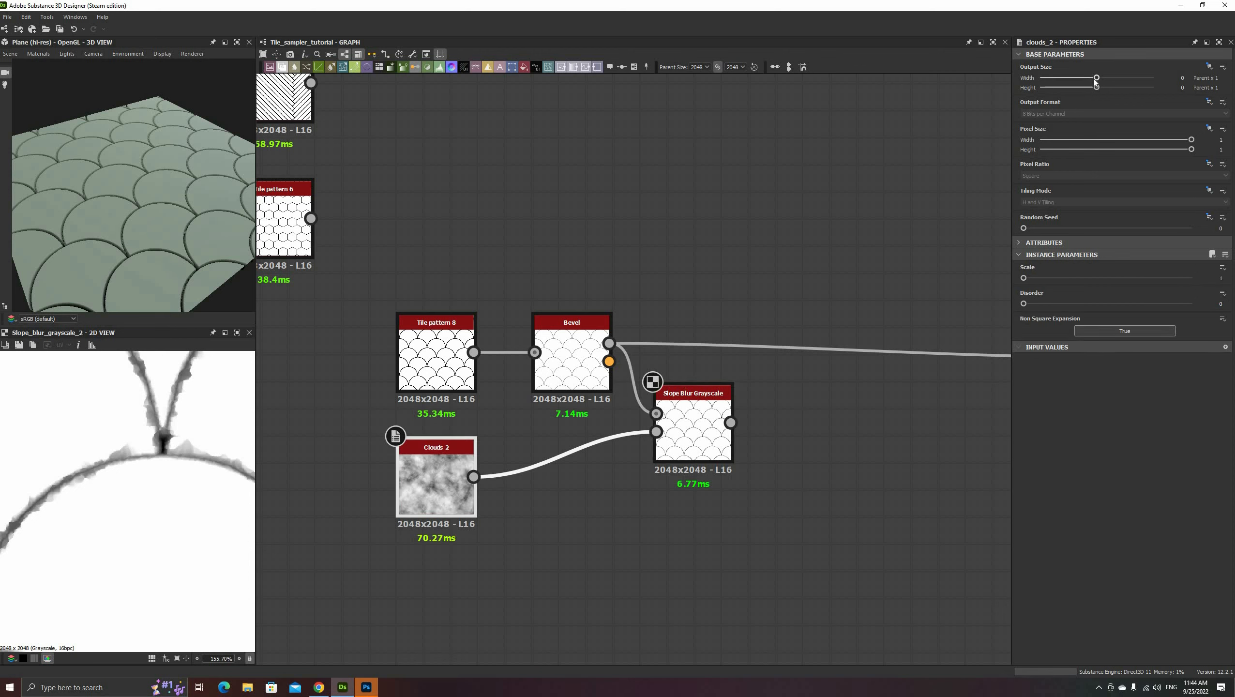
pyautogui.moveTo(1093, 78); pyautogui.dragTo(1088, 88)
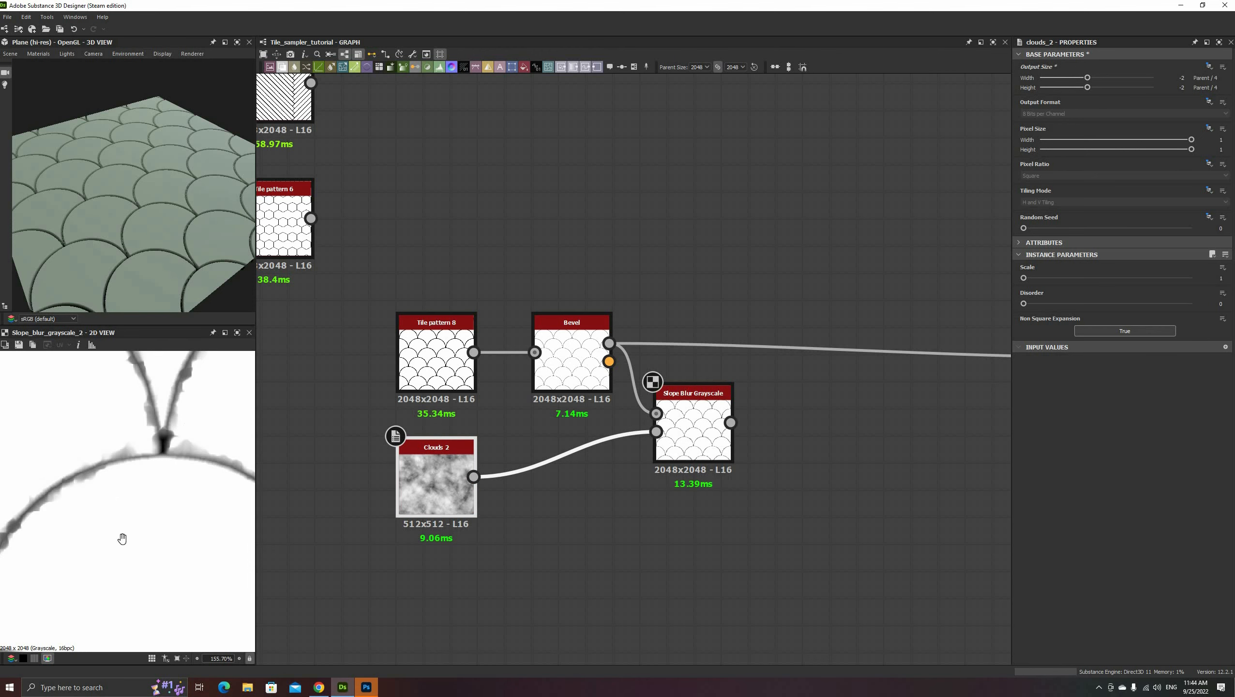
pyautogui.scroll(-4, 122, 537)
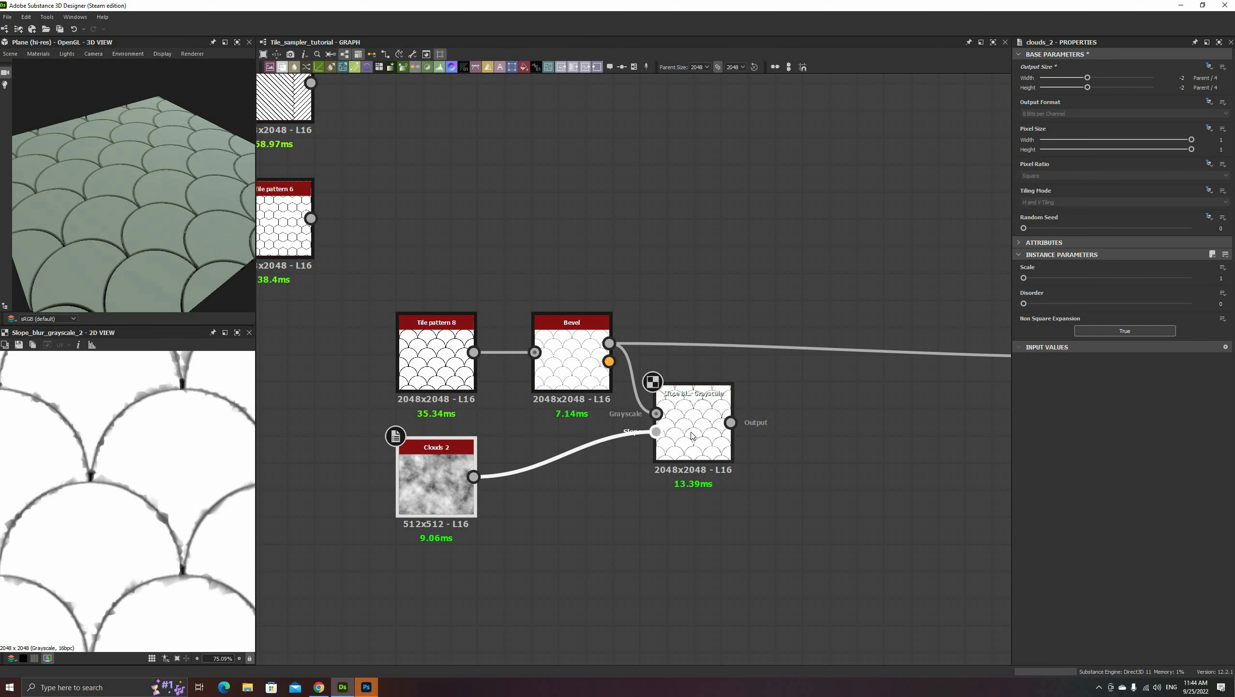
# - Feed the Slope Blur Grayscale output into the Blend before the Outputs frame and inspect the tile edges in 3D
pyautogui.moveTo(724, 430); pyautogui.dragTo(638, 424, button='middle')
pyautogui.scroll(-1, 638, 423)
pyautogui.moveTo(643, 418); pyautogui.dragTo(954, 363)
pyautogui.scroll(4, 131, 265)
pyautogui.moveTo(138, 263); pyautogui.dragTo(154, 241)
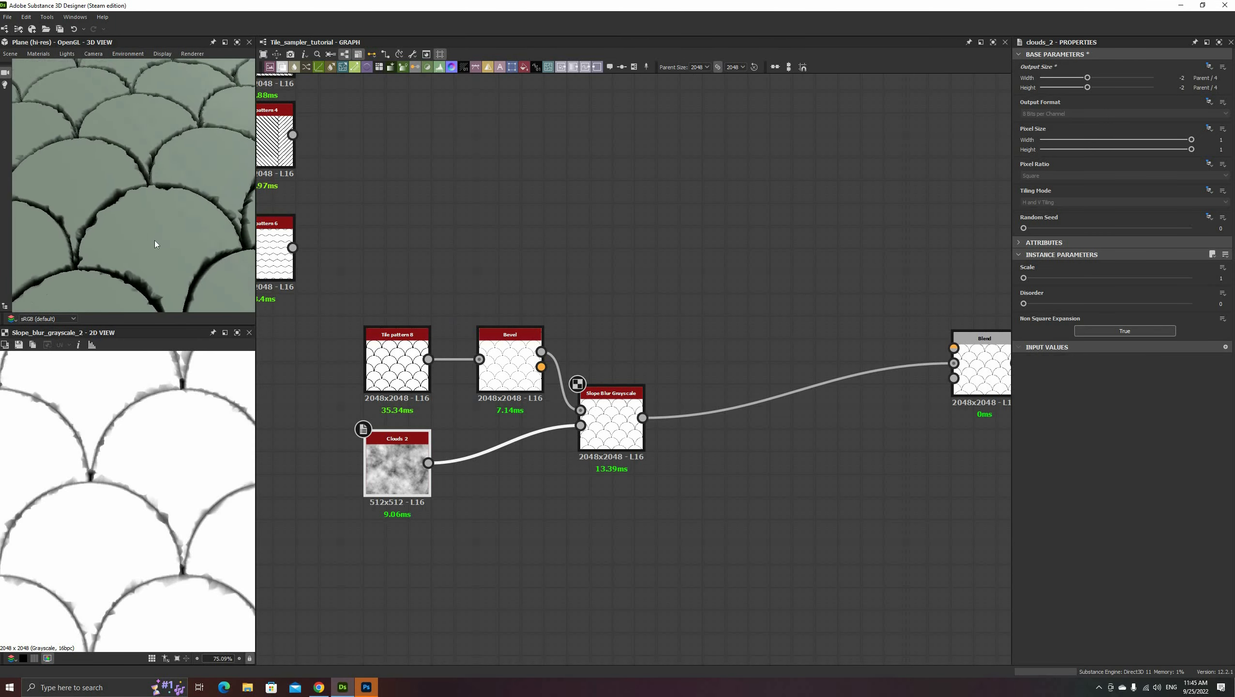
# - Insert a Blend node after the Slope Blur Grayscale and also connect the slope blur to its foreground input
pyautogui.moveTo(632, 415); pyautogui.dragTo(623, 473)
pyautogui.click(703, 435)
pyautogui.click(670, 459)
pyautogui.press('space')
pyautogui.click(732, 406)
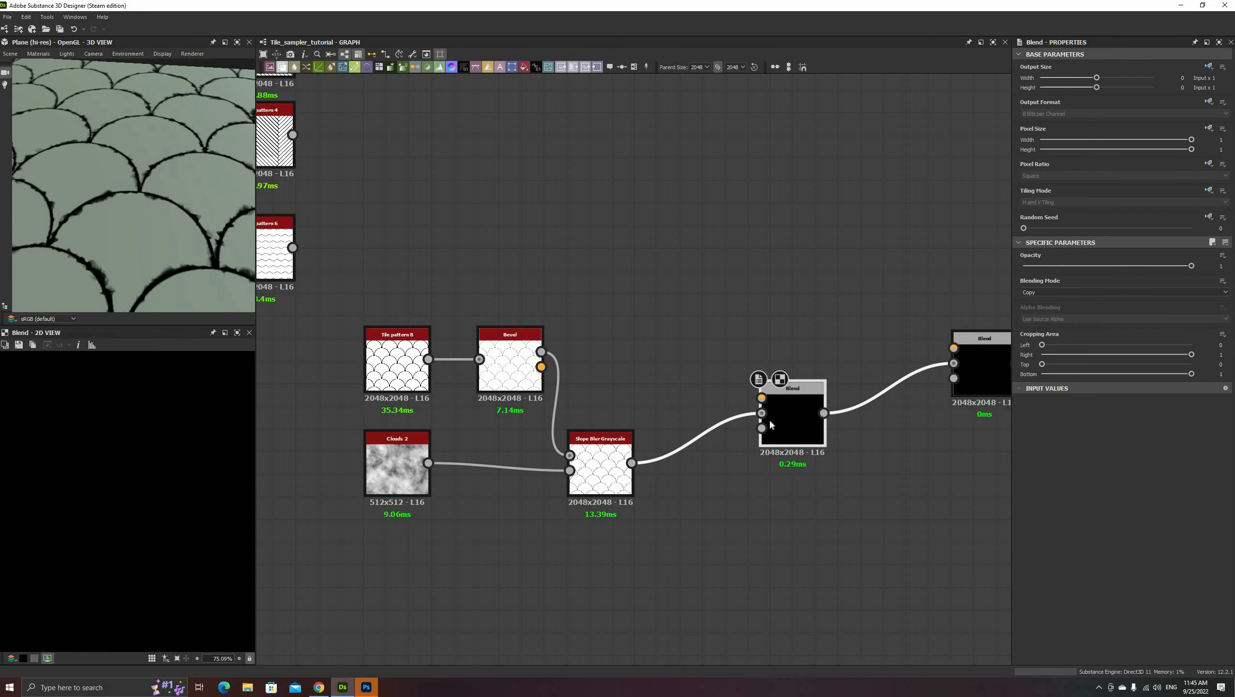
pyautogui.moveTo(631, 463); pyautogui.dragTo(761, 397)
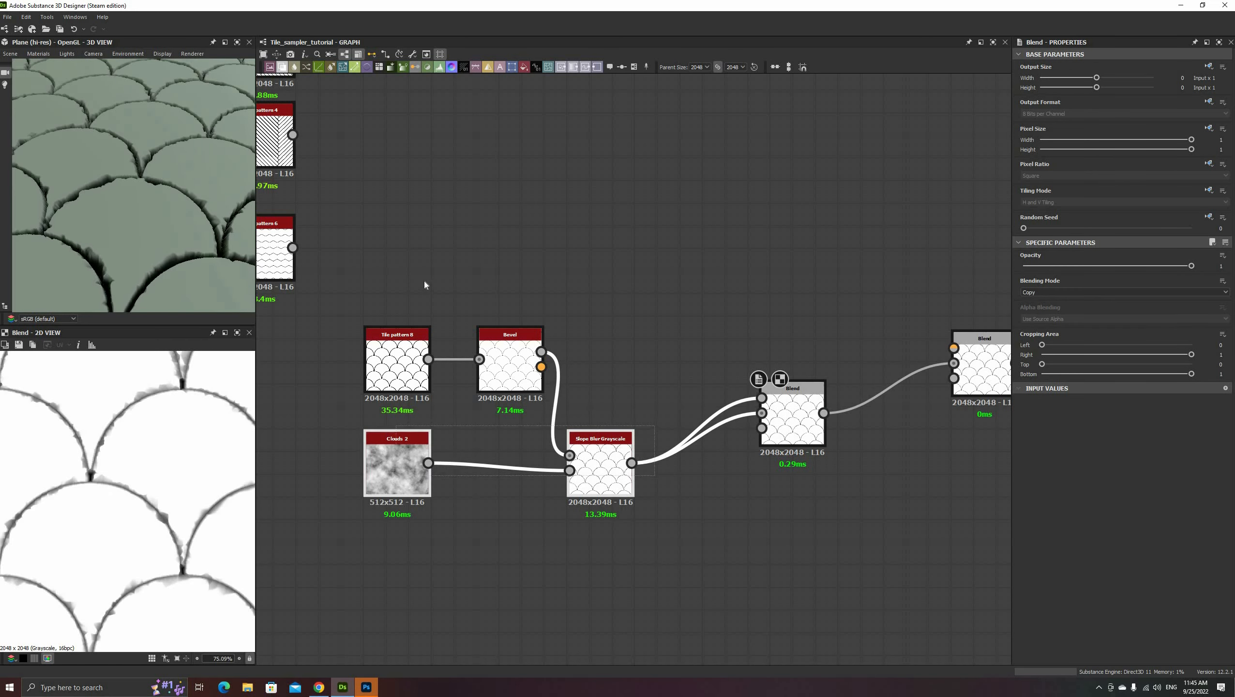
# - Move Clouds 2 and Slope Blur Grayscale above the tile nodes and connect the Bevel's height to the new Blend's background
pyautogui.moveTo(396, 464); pyautogui.dragTo(396, 285)
pyautogui.click(651, 347)
pyautogui.moveTo(597, 273); pyautogui.dragTo(573, 273)
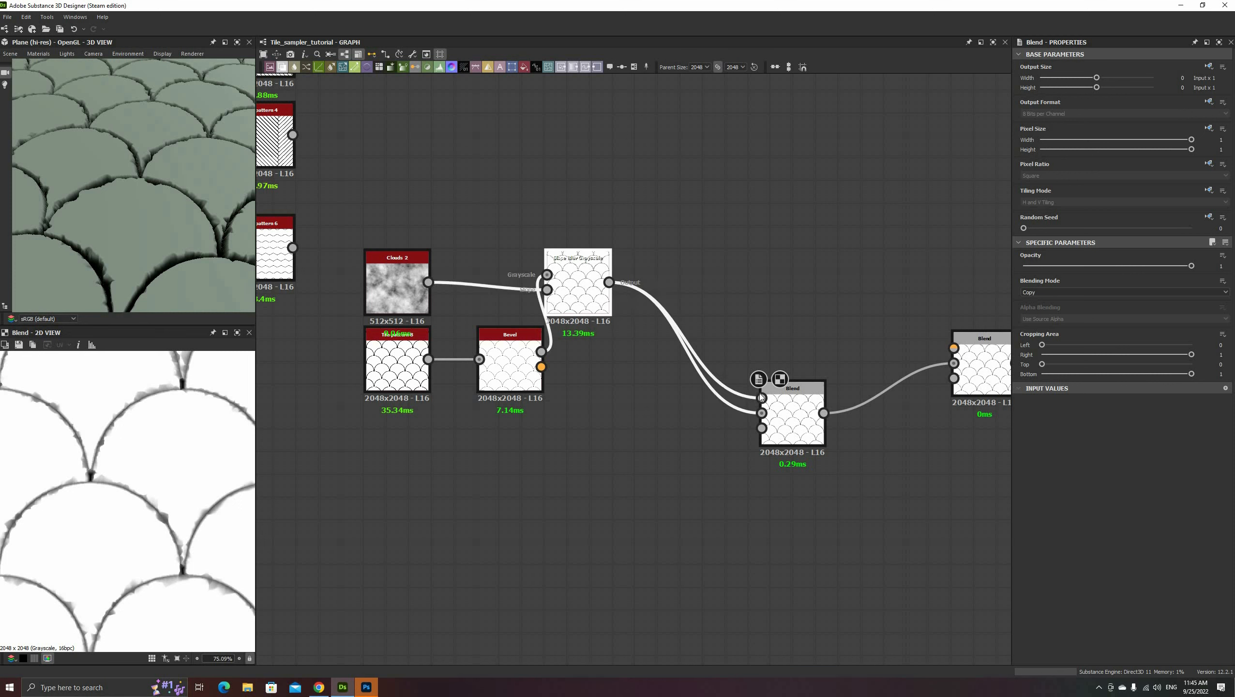
pyautogui.moveTo(542, 352); pyautogui.dragTo(761, 413)
# - Tidy the layout by aligning Tile pattern 8, Bevel and the new Blend in a row with Clouds 2 and Slope Blur above
pyautogui.moveTo(767, 403); pyautogui.dragTo(638, 335)
pyautogui.moveTo(491, 368); pyautogui.dragTo(465, 358)
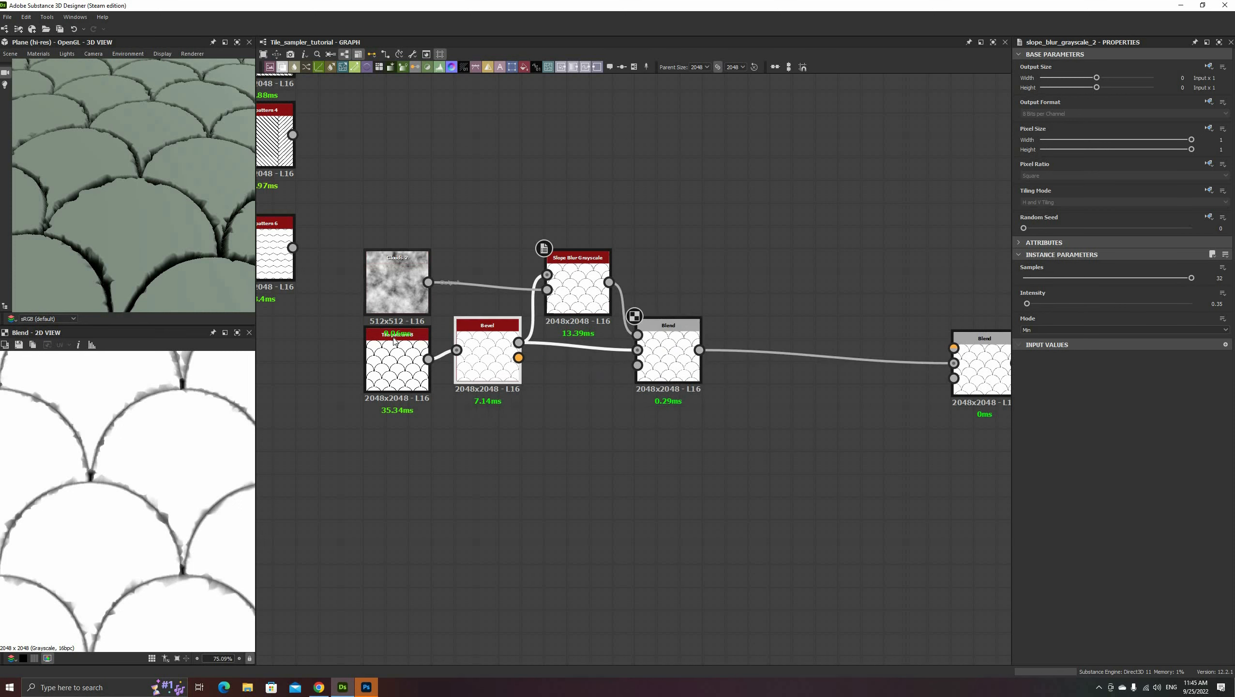
pyautogui.moveTo(396, 293); pyautogui.dragTo(396, 270)
pyautogui.moveTo(576, 306); pyautogui.dragTo(575, 284)
pyautogui.moveTo(409, 385); pyautogui.dragTo(409, 375)
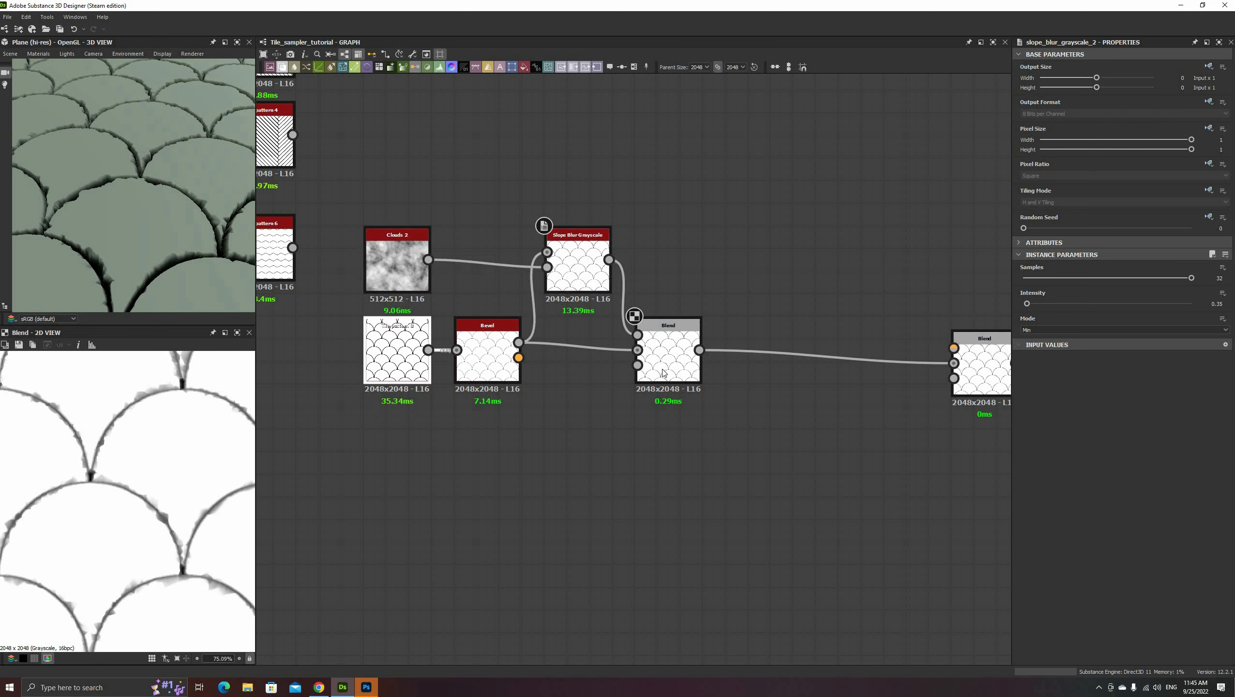
# - Set the new Blend's Opacity to 0.27 and check the softened edge damage in the 3D view
pyautogui.click(662, 373)
pyautogui.moveTo(1100, 267); pyautogui.dragTo(1088, 268)
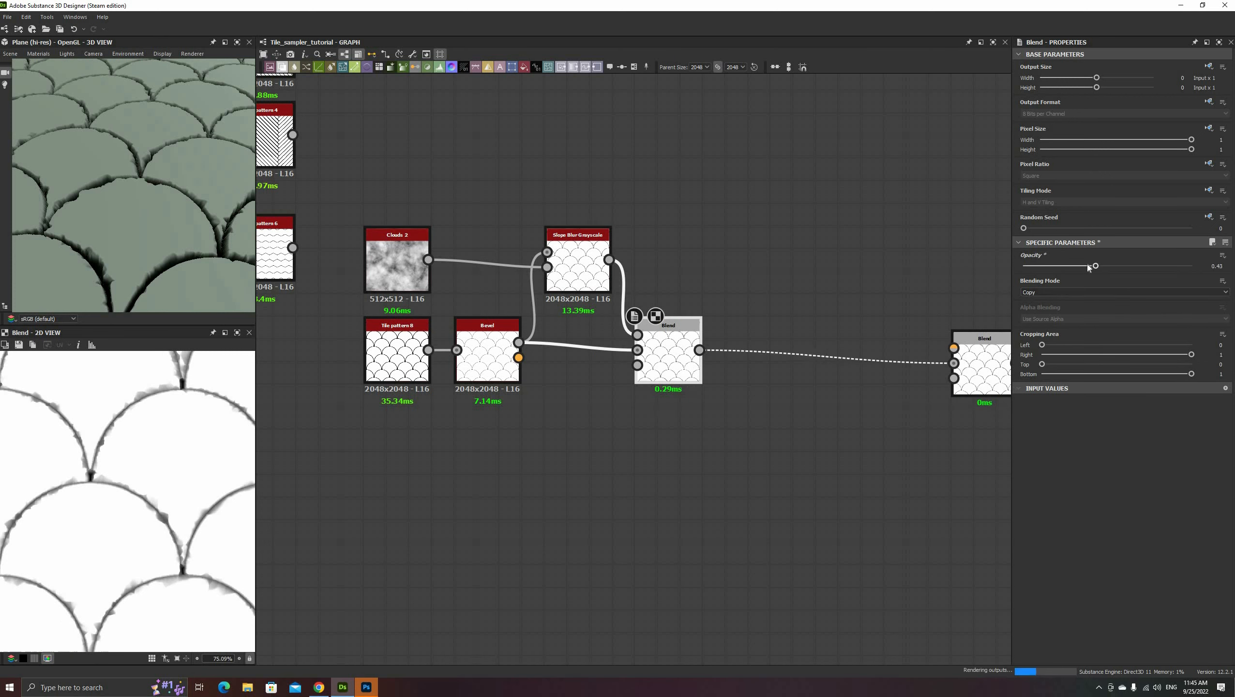
pyautogui.moveTo(205, 229); pyautogui.dragTo(146, 235)
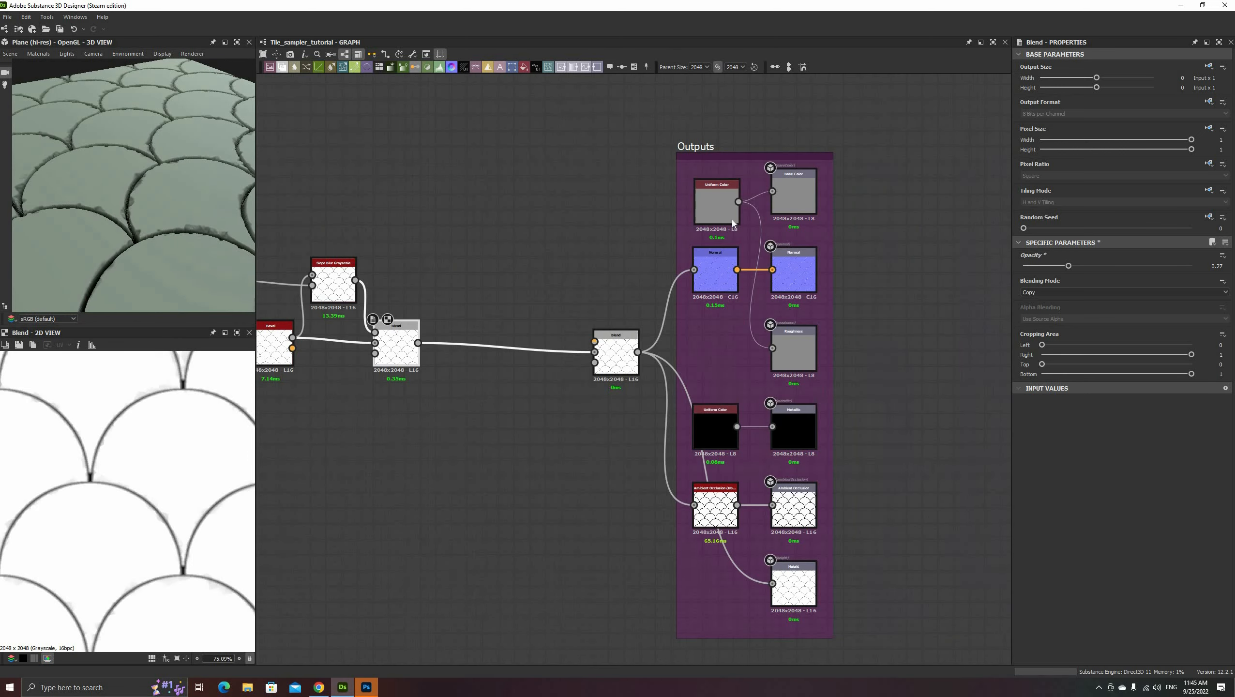
# - Darken the Uniform Color feeding Base Color and Roughness to a grayscale value of 73 and inspect the tiles in 3D
pyautogui.click(731, 219)
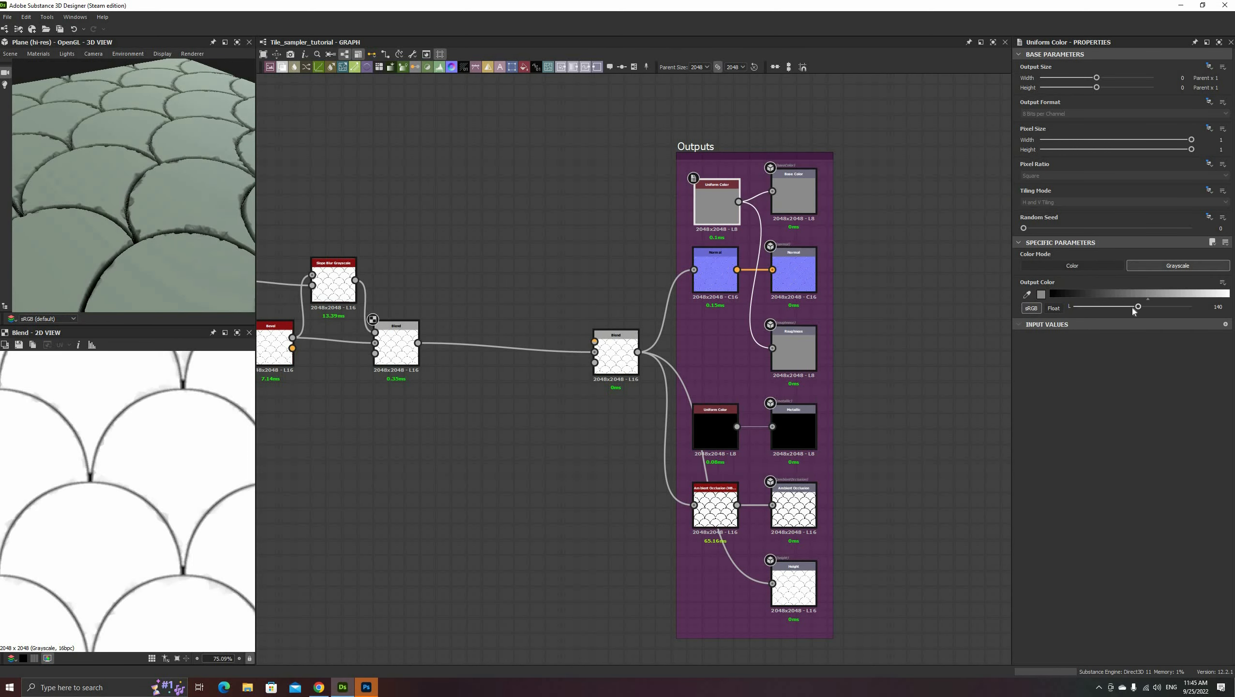
pyautogui.moveTo(1130, 307); pyautogui.dragTo(1104, 308)
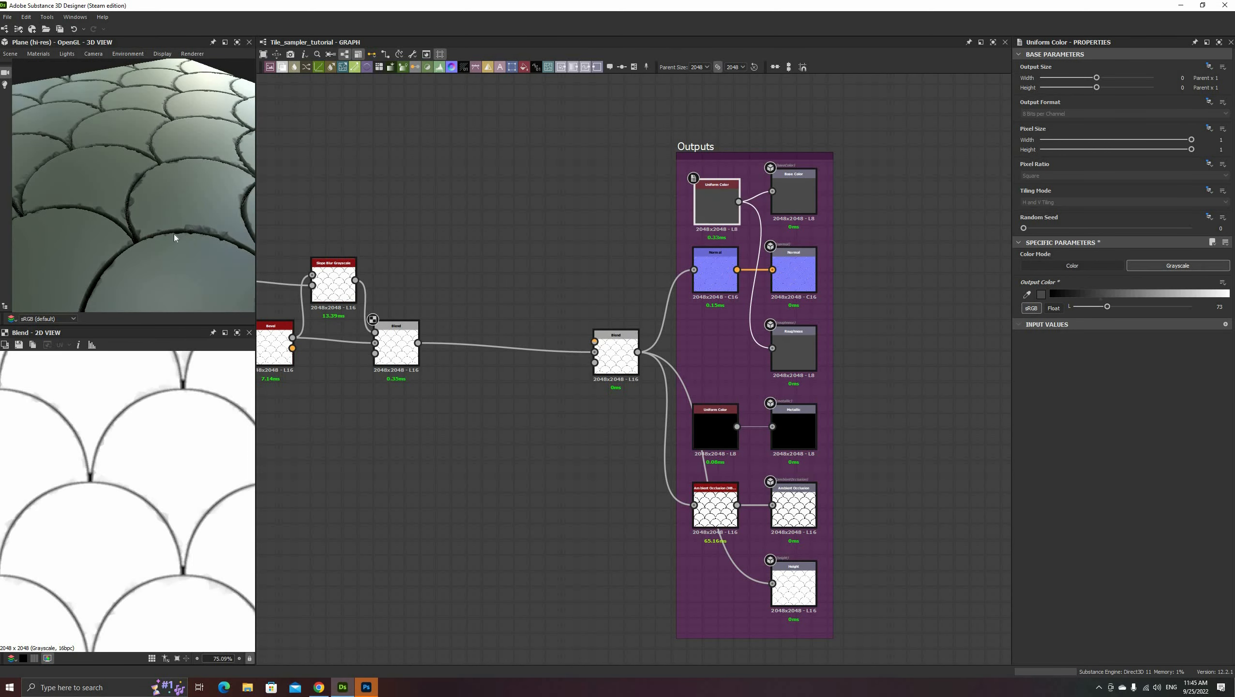
pyautogui.moveTo(174, 234)
pyautogui.mouseDown()
pyautogui.moveTo(207, 238)
pyautogui.moveTo(185, 231)
pyautogui.mouseUp()
pyautogui.moveTo(217, 263); pyautogui.dragTo(151, 254)
# - Move the Tile pattern 1 to 7 nodes further away from the network and pull Tile pattern 8 away from the Bevel
pyautogui.moveTo(670, 249); pyautogui.dragTo(699, 275, button='middle')
pyautogui.scroll(-1, 908, 246)
pyautogui.scroll(3, 625, 253)
pyautogui.scroll(-1, 565, 280)
pyautogui.moveTo(569, 363); pyautogui.dragTo(761, 310, button='middle')
pyautogui.scroll(-1, 565, 280)
pyautogui.moveTo(643, 100); pyautogui.dragTo(507, 361)
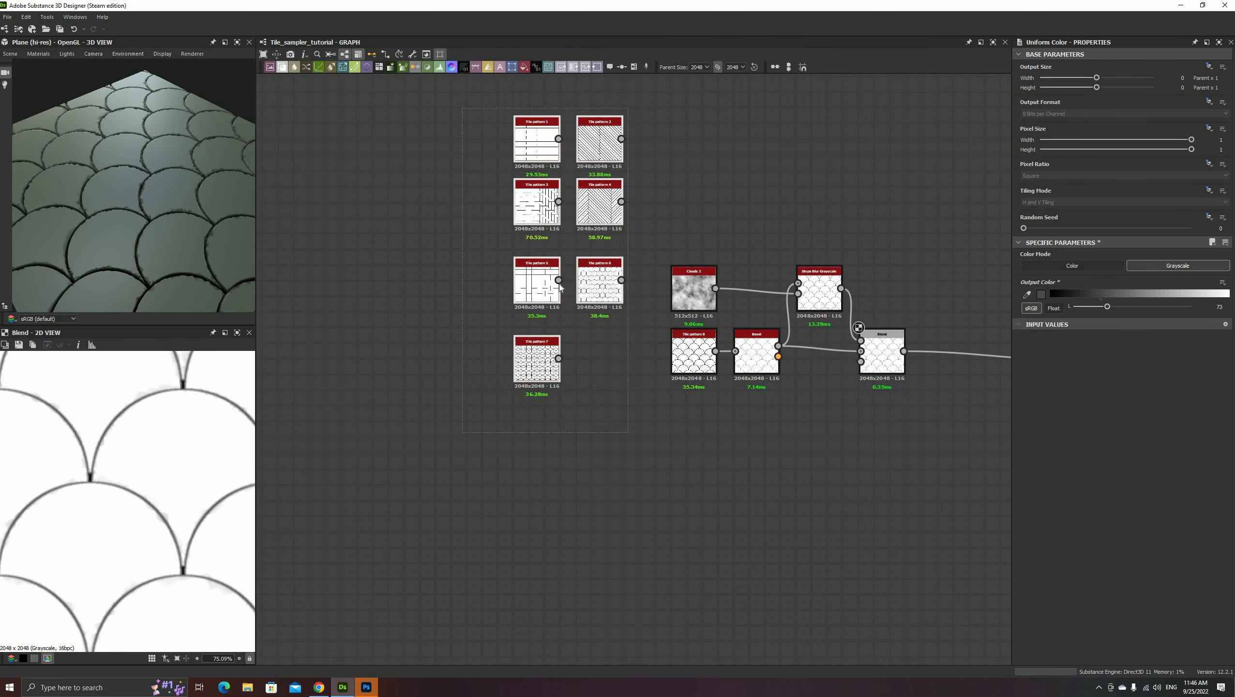
pyautogui.moveTo(596, 289); pyautogui.dragTo(518, 283)
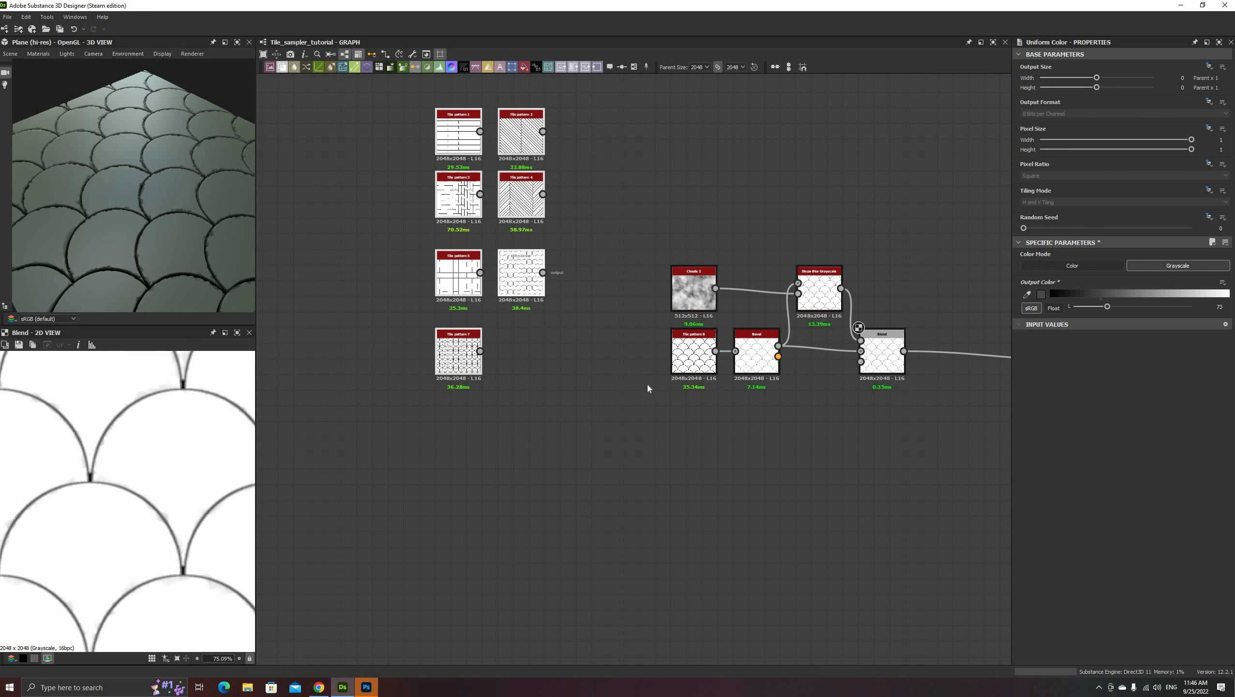
pyautogui.moveTo(693, 344); pyautogui.dragTo(615, 344)
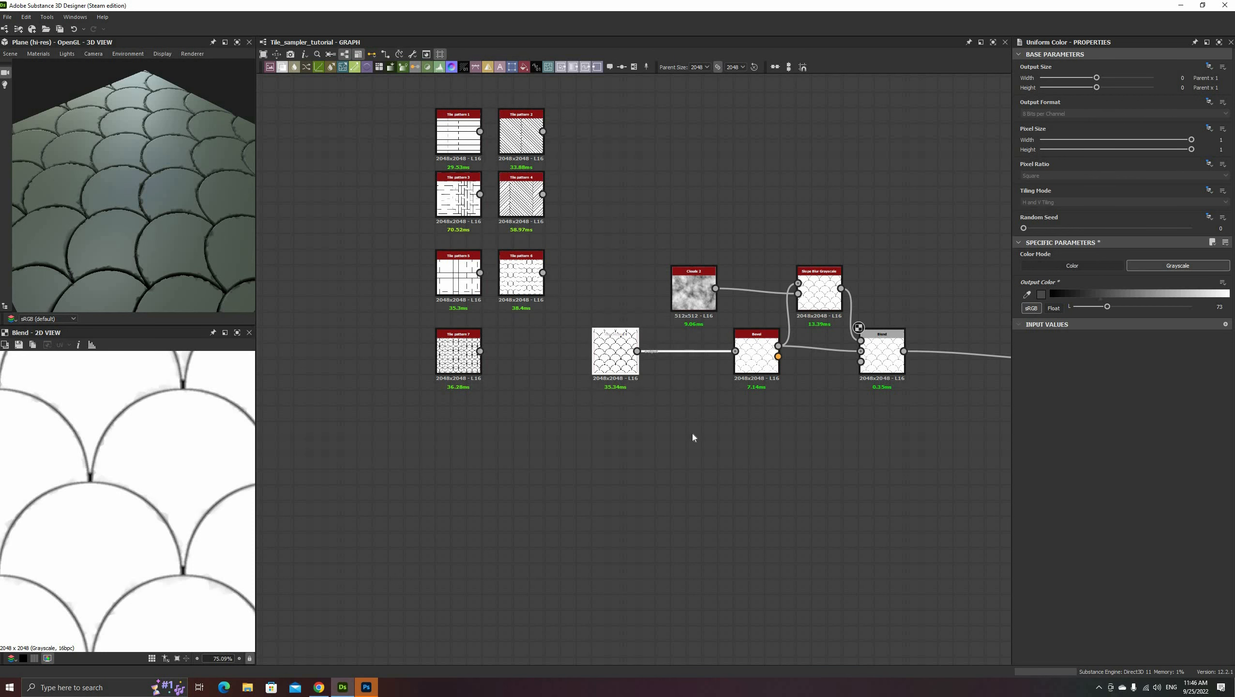
# - Branch a Flood Fill node off the output of Tile pattern 8, below the Bevel
pyautogui.moveTo(598, 330); pyautogui.dragTo(434, 220, button='middle')
pyautogui.scroll(2, 472, 245)
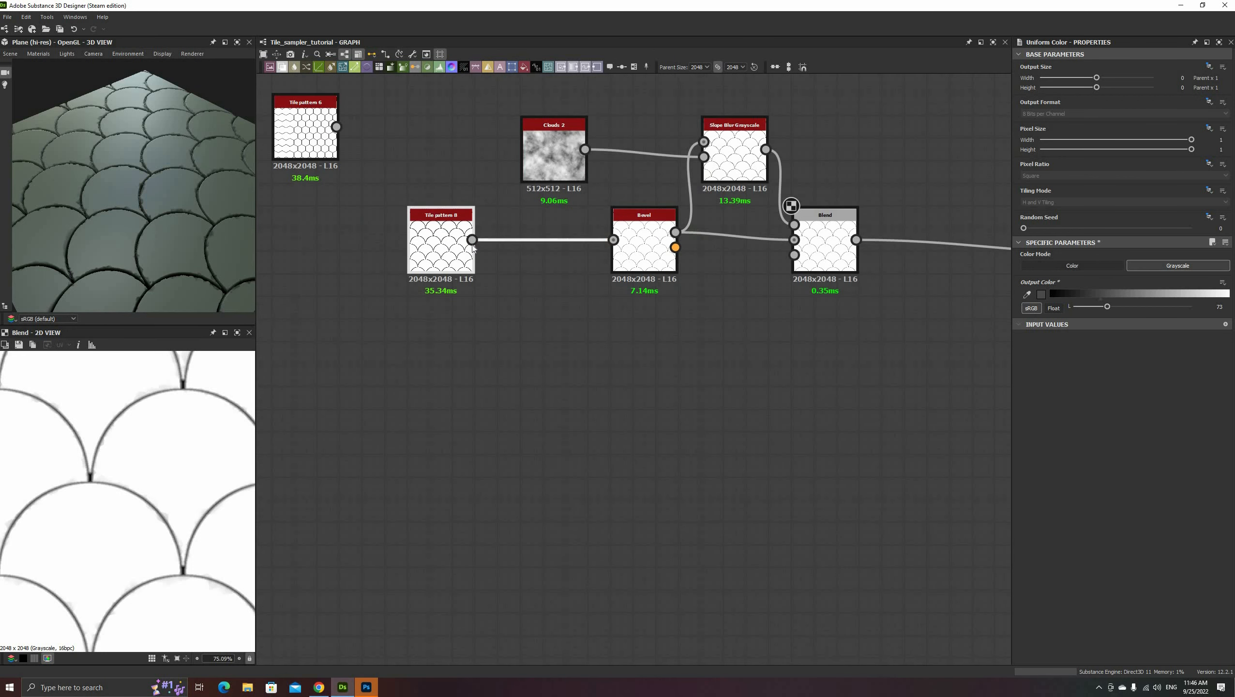
pyautogui.moveTo(472, 242); pyautogui.dragTo(527, 370)
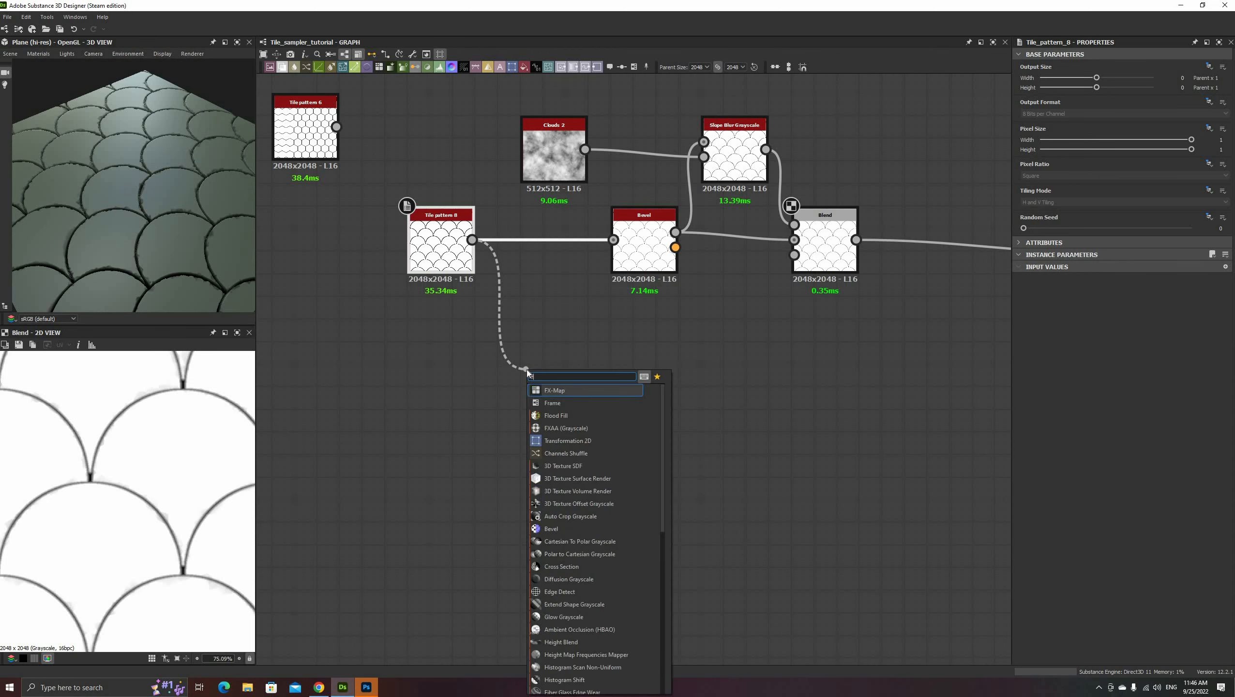
pyautogui.write('flood')
pyautogui.click(545, 390)
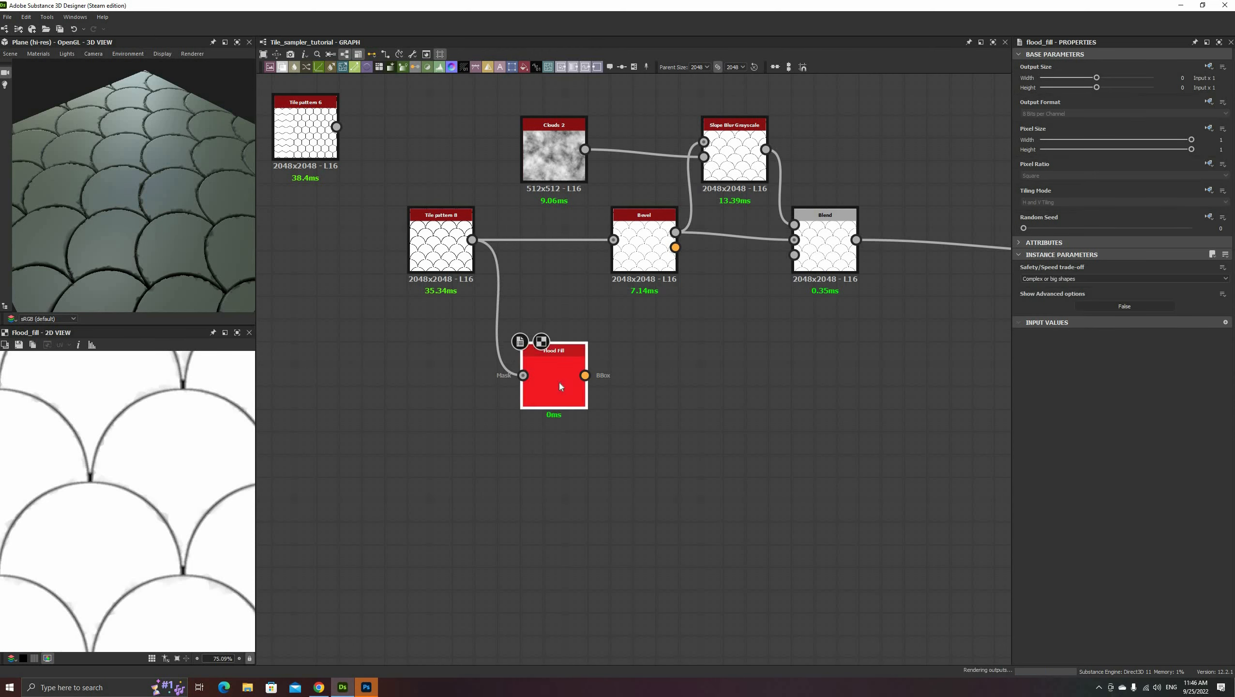
# - Compare Tile pattern 8 with the Flood Fill output in the 2D view, examining the gradient inside each scale
pyautogui.doubleClick(441, 243)
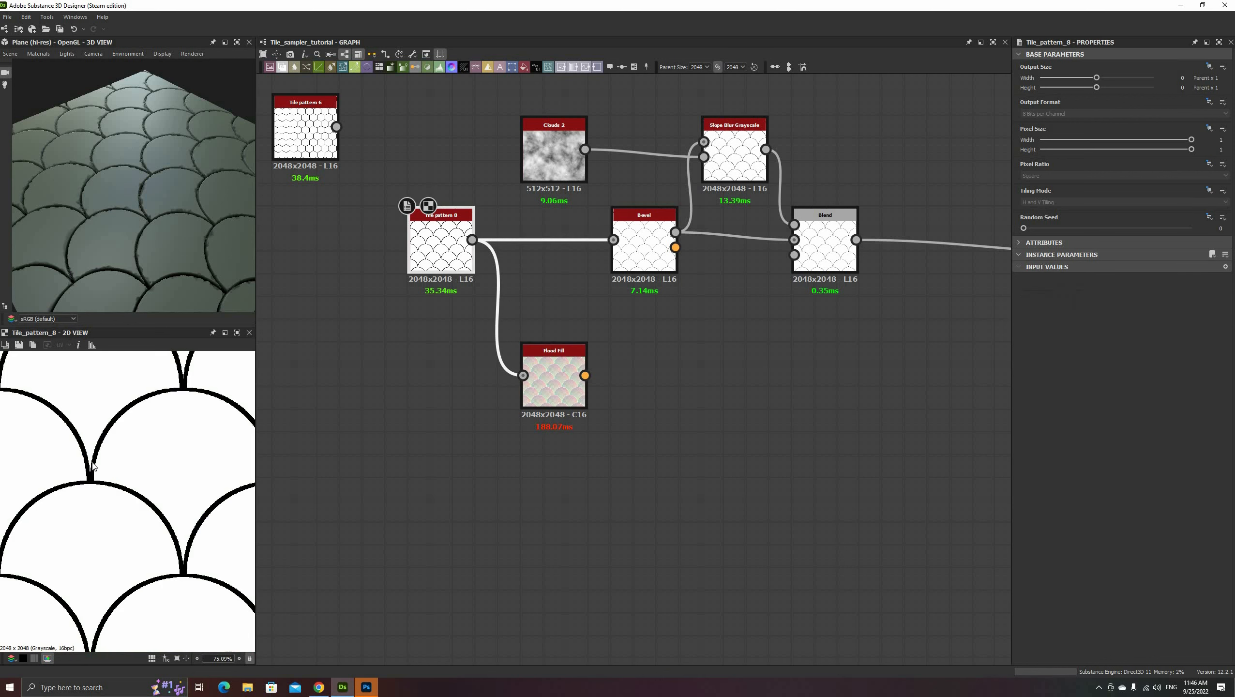
pyautogui.doubleClick(545, 390)
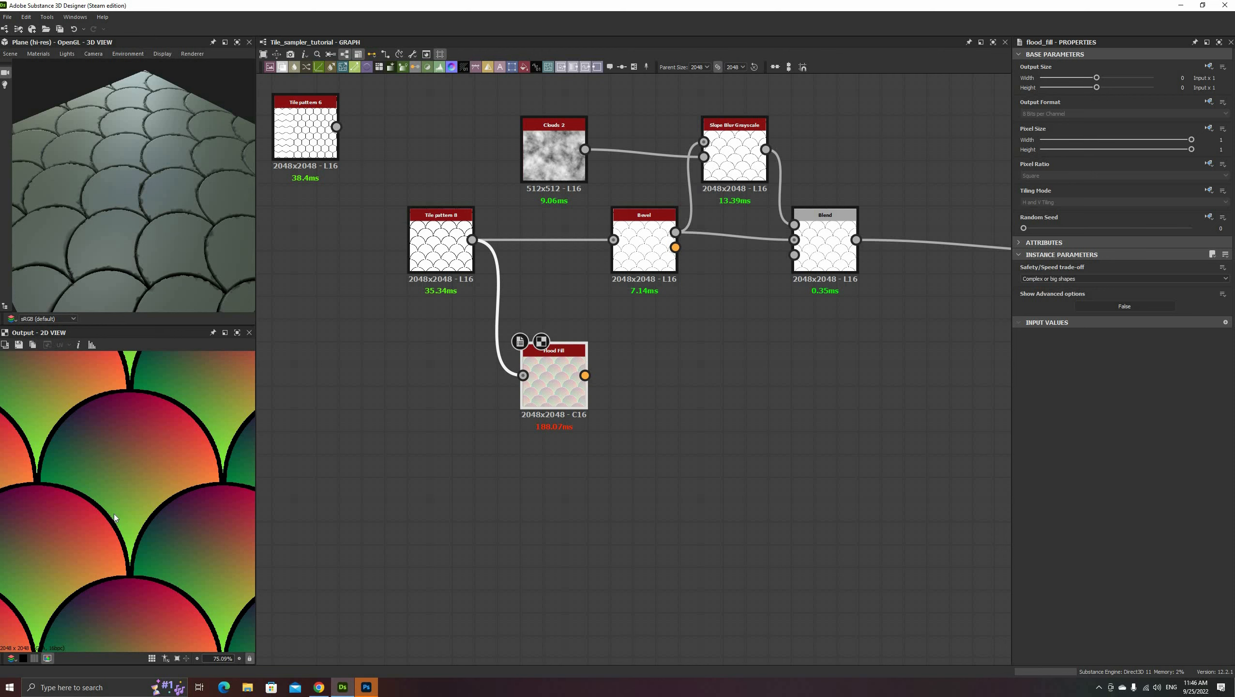
pyautogui.scroll(-4, 114, 514)
pyautogui.moveTo(88, 630); pyautogui.dragTo(21, 654, button='middle')
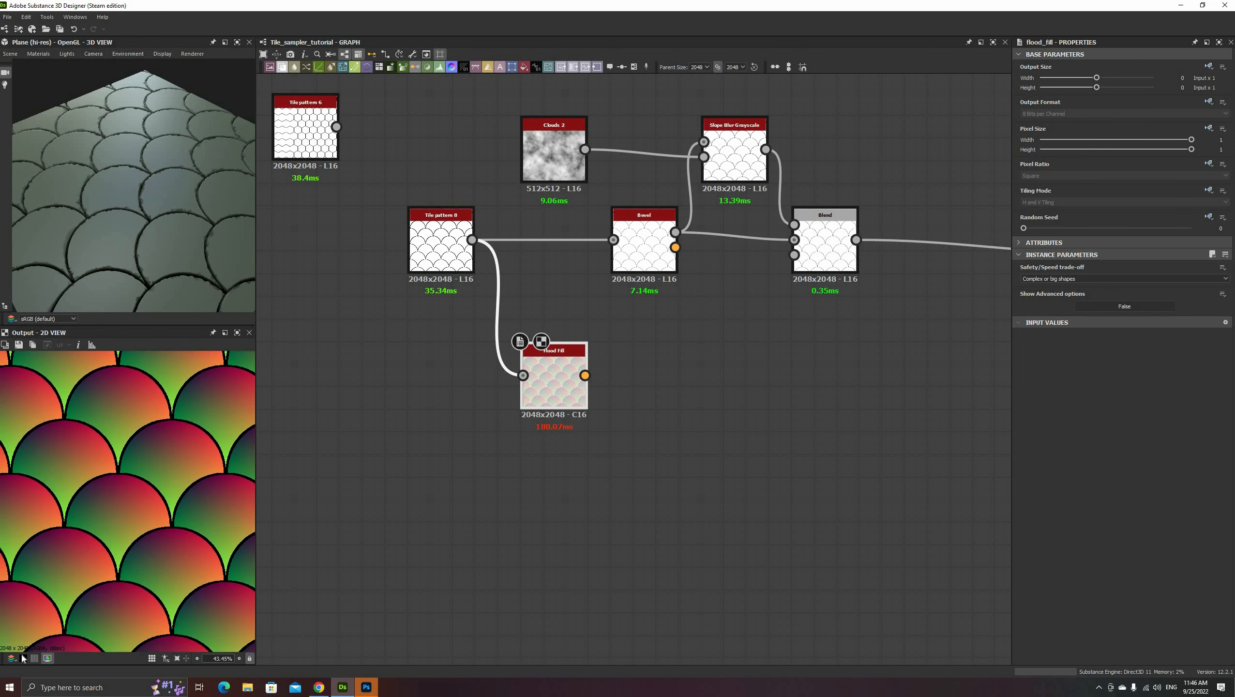
pyautogui.moveTo(145, 544); pyautogui.dragTo(260, 529, button='middle')
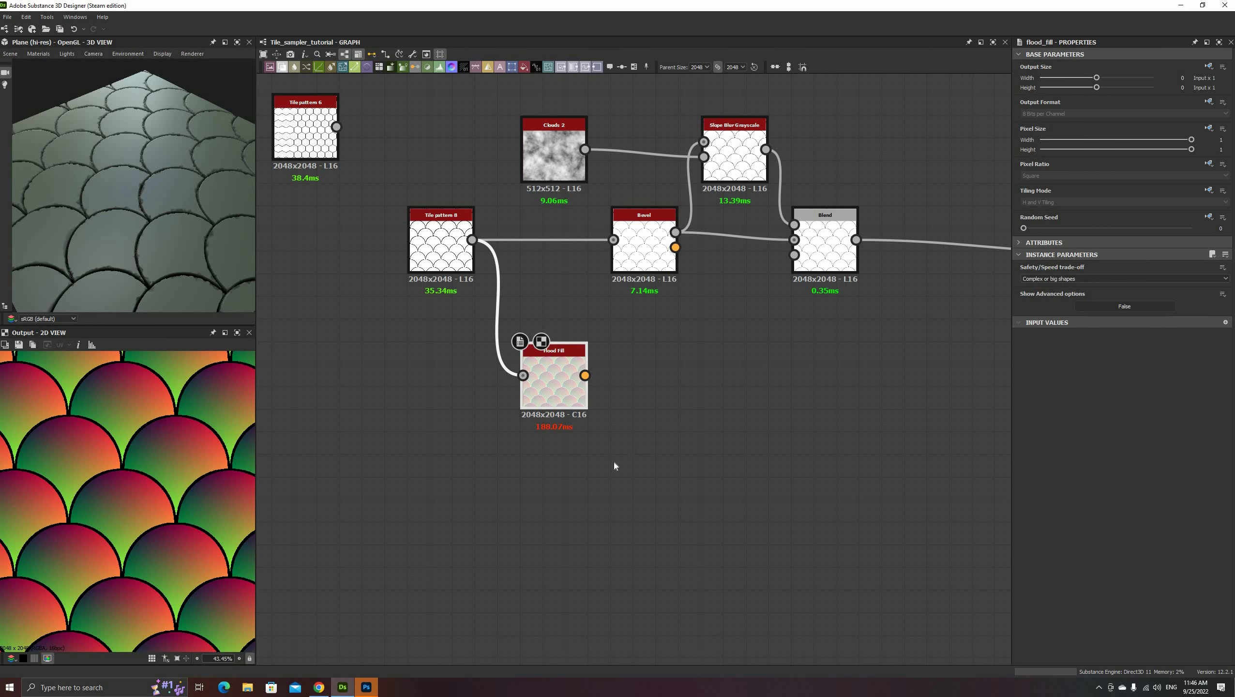
pyautogui.moveTo(613, 461); pyautogui.dragTo(583, 492, button='middle')
pyautogui.scroll(-4, 116, 478)
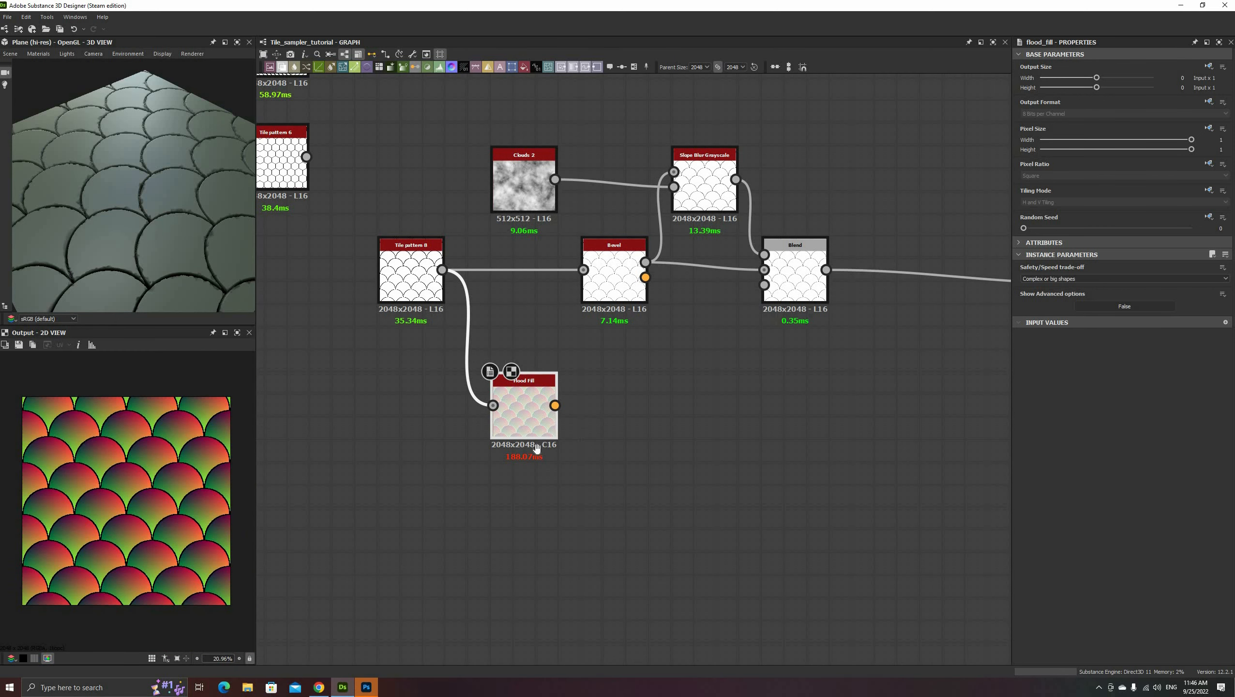
# - Add a Flood Fill to Gradient node fed by the Flood Fill and place it beside it
pyautogui.moveTo(604, 435); pyautogui.dragTo(504, 441, button='middle')
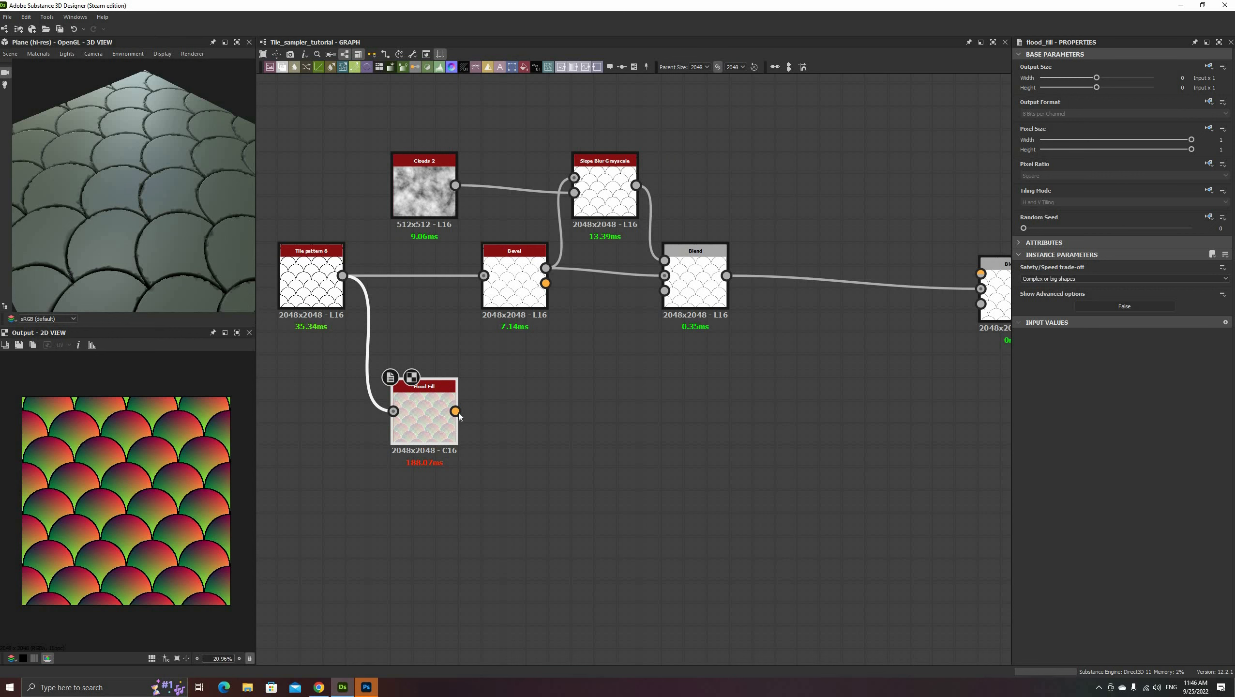
pyautogui.moveTo(506, 411); pyautogui.dragTo(505, 412)
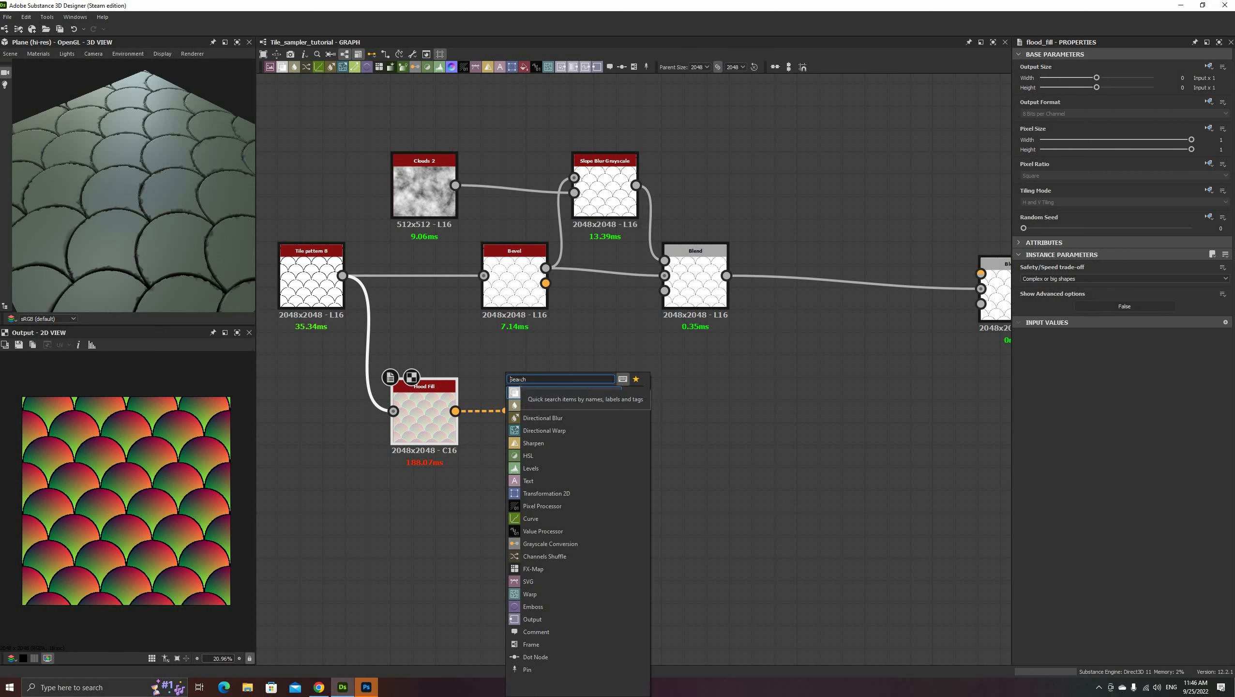
pyautogui.write('flood')
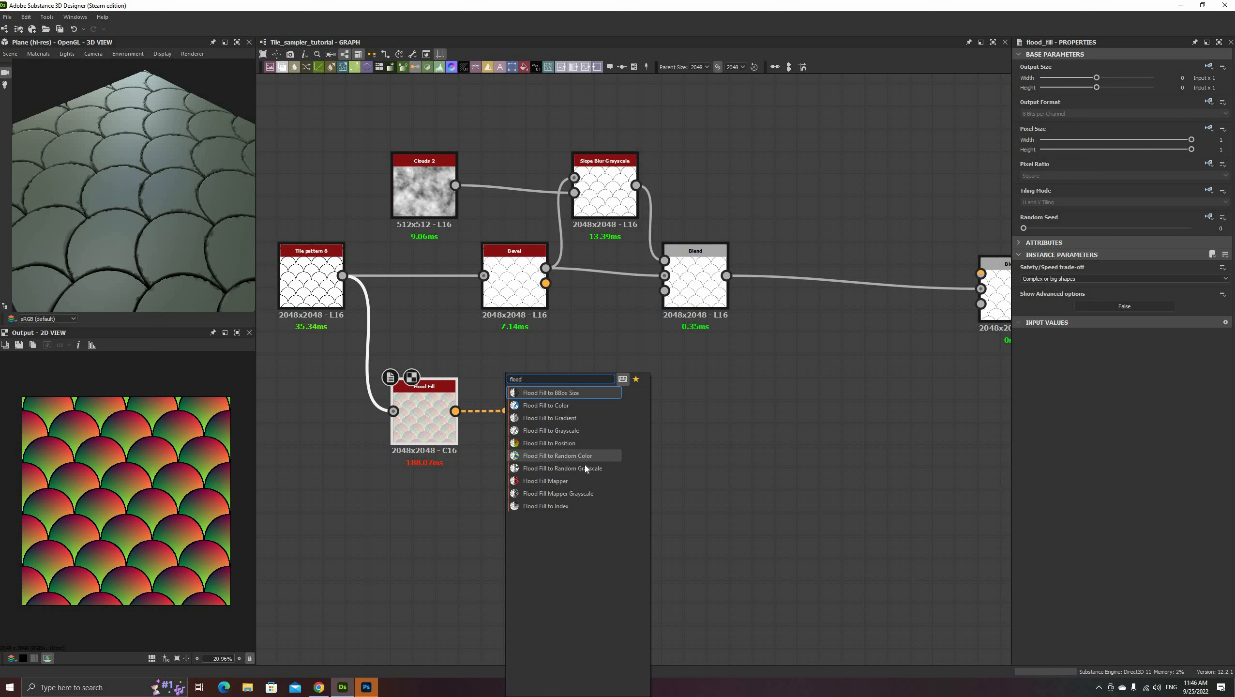
pyautogui.click(526, 419)
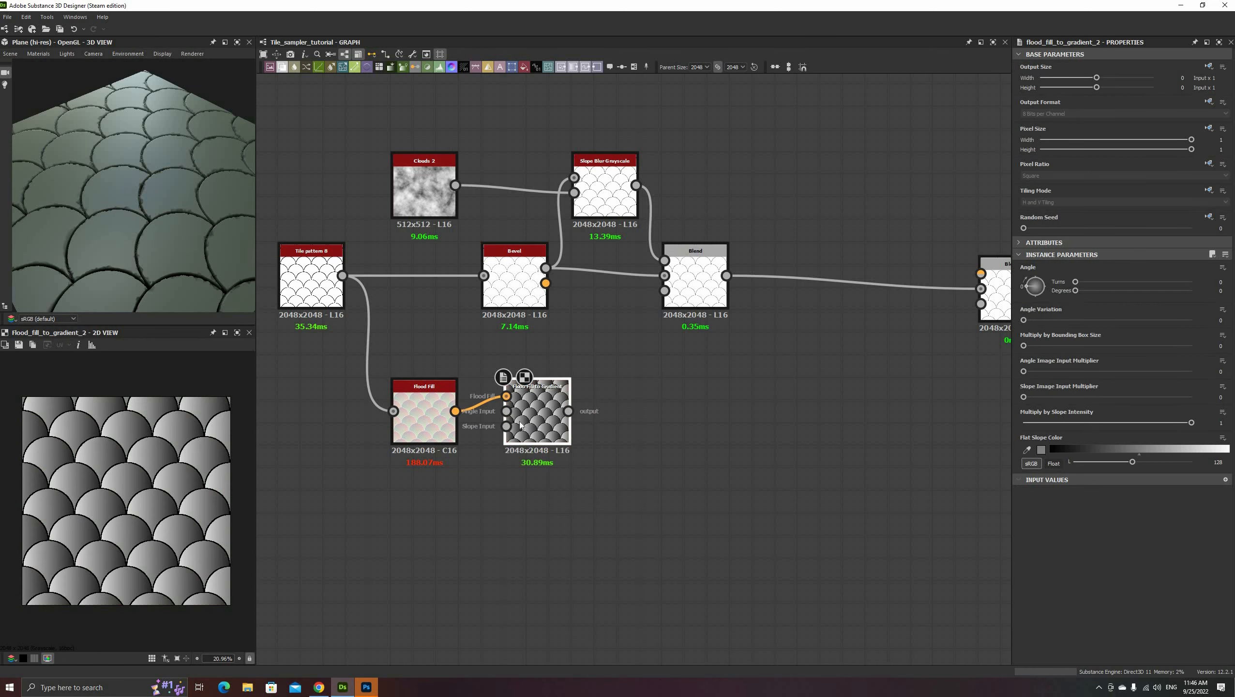
pyautogui.moveTo(530, 419); pyautogui.dragTo(507, 418)
# - Set the Flood Fill to Gradient's Angle Variation to 1 and check the randomized tile slopes in 2D
pyautogui.scroll(4, 173, 500)
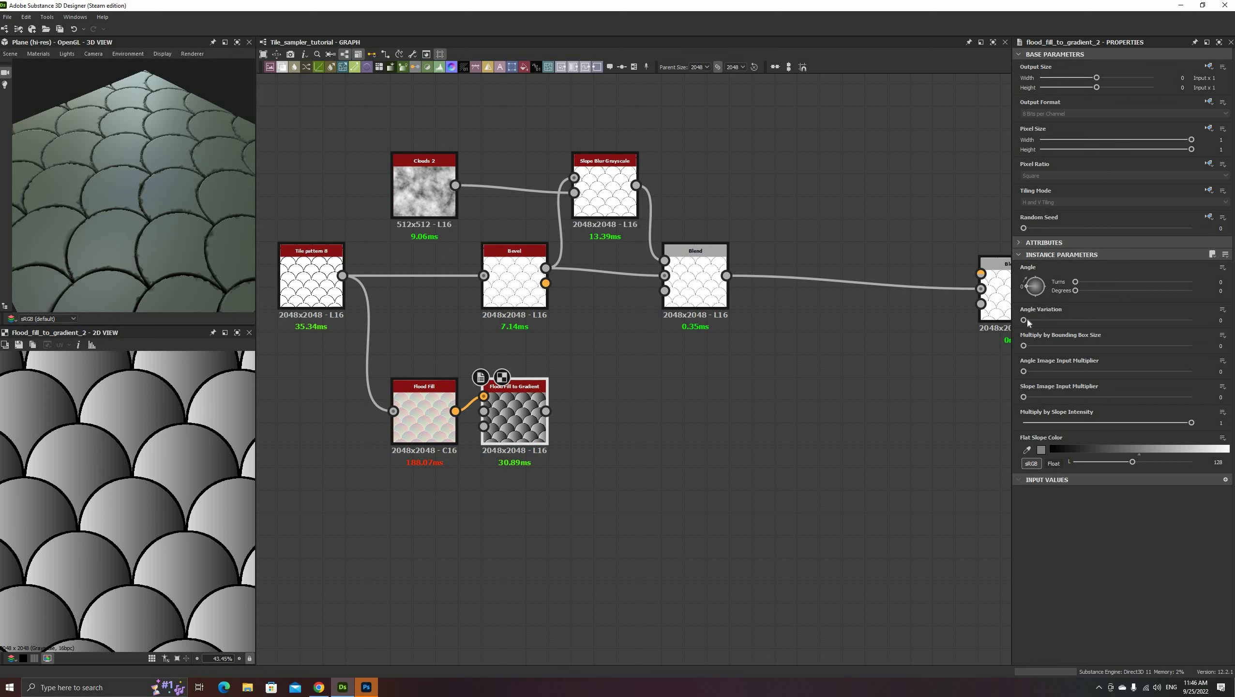
pyautogui.moveTo(1094, 320); pyautogui.dragTo(1195, 320)
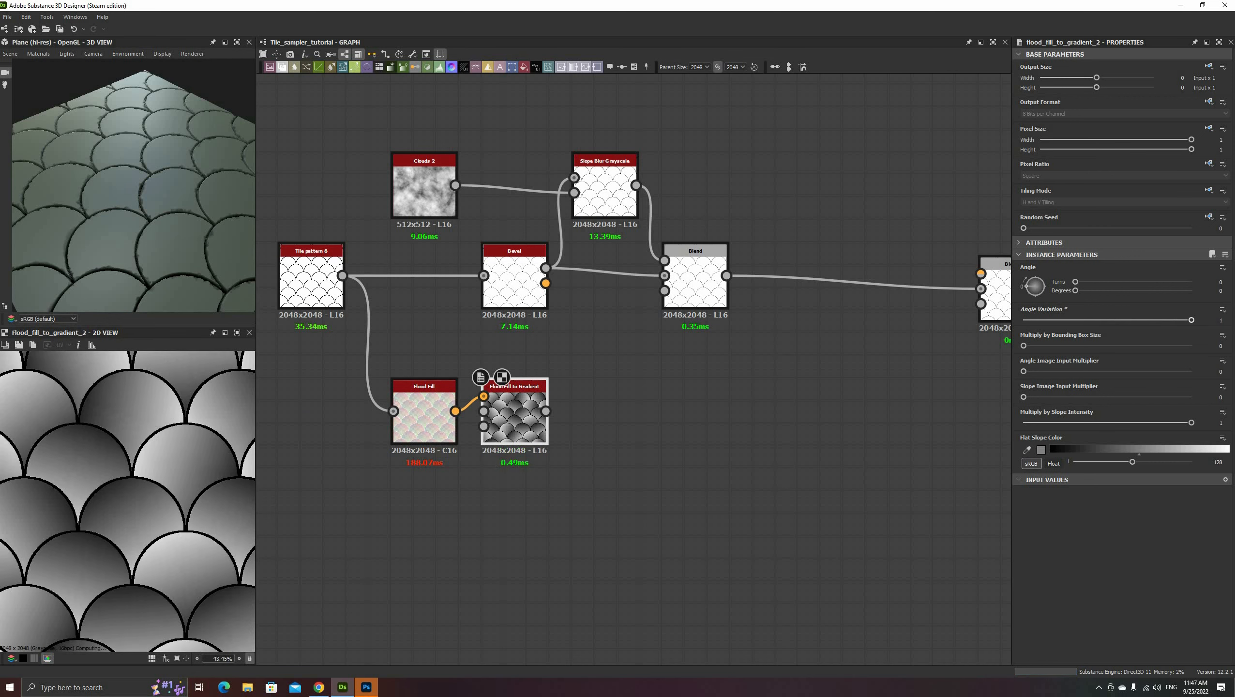
pyautogui.scroll(-4, 185, 510)
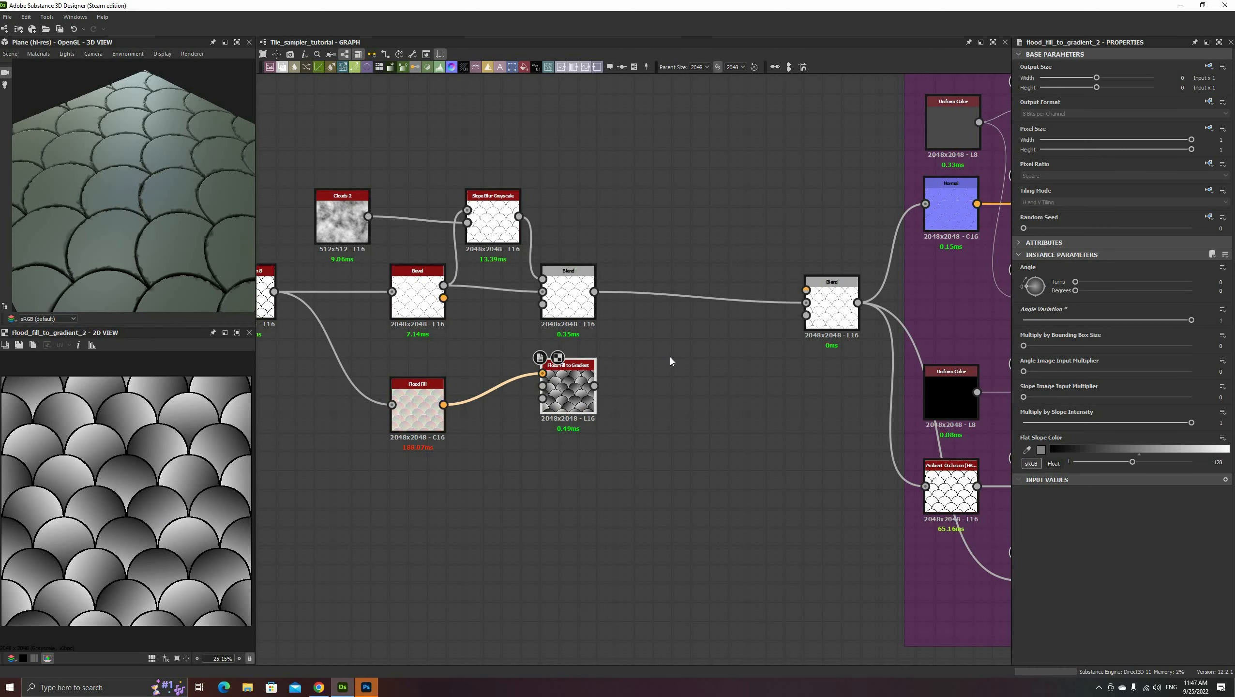
# - Insert a Blend node before the final Blend and connect the Flood Fill to Gradient output to its Foreground
pyautogui.scroll(1, 670, 357)
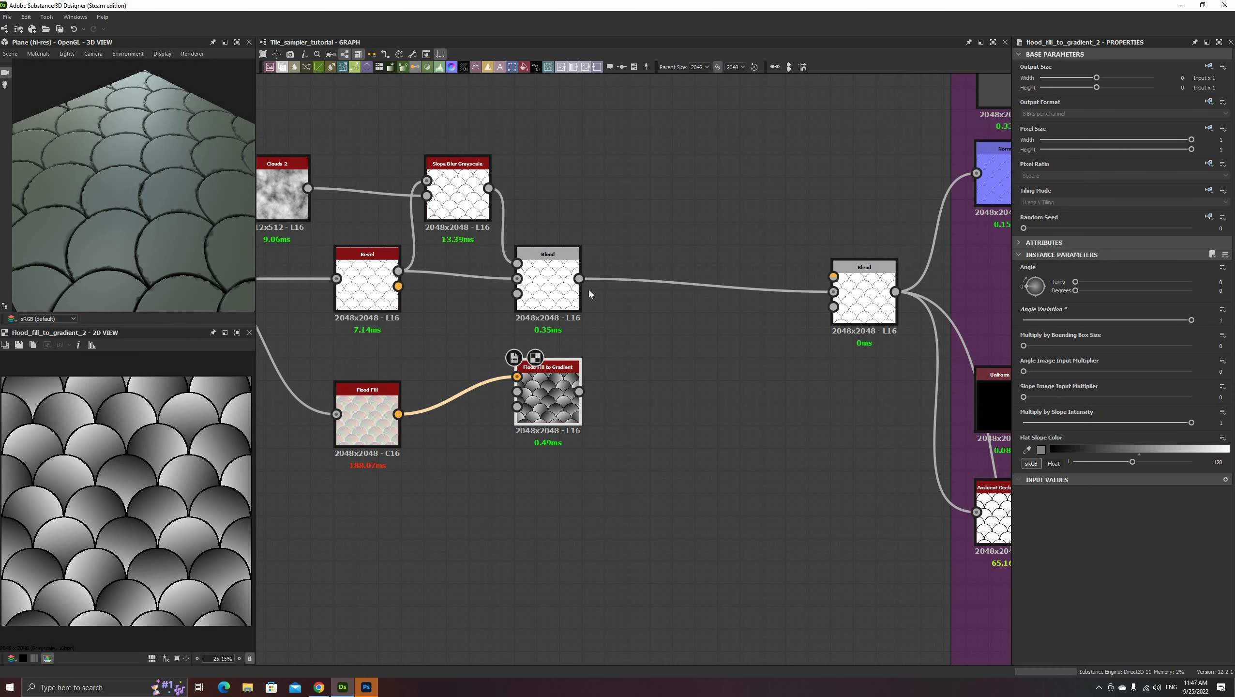
pyautogui.click(618, 290)
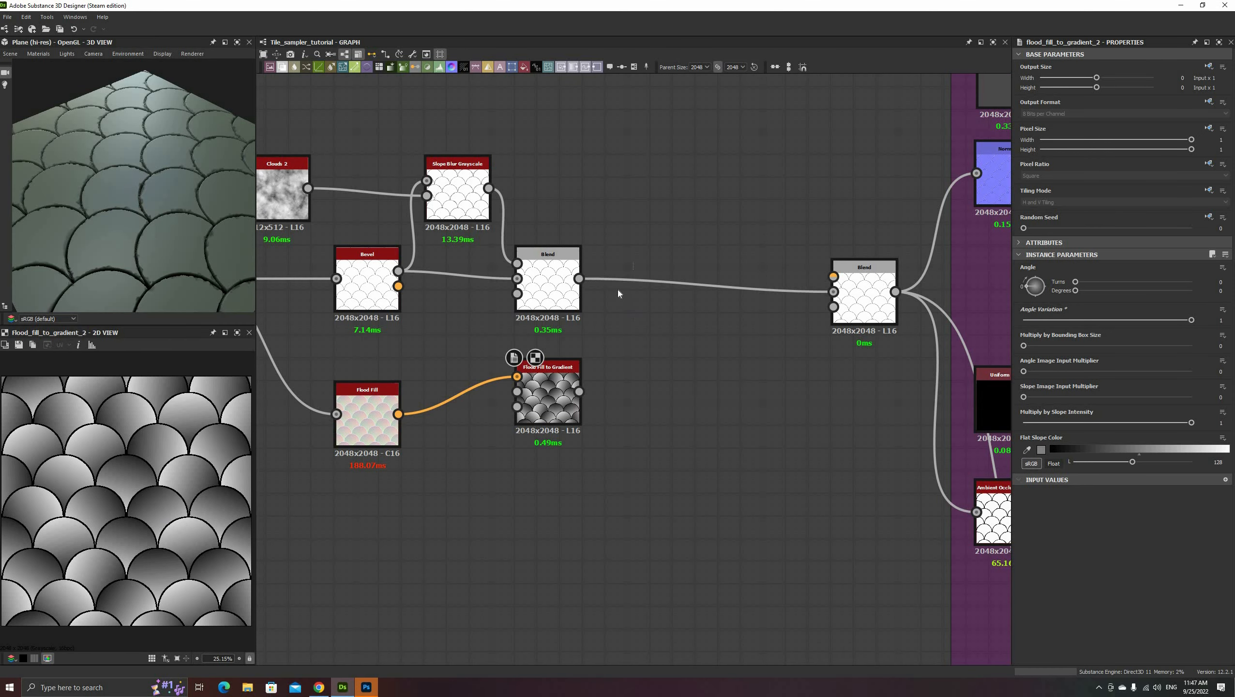
pyautogui.press('space')
pyautogui.click(644, 323)
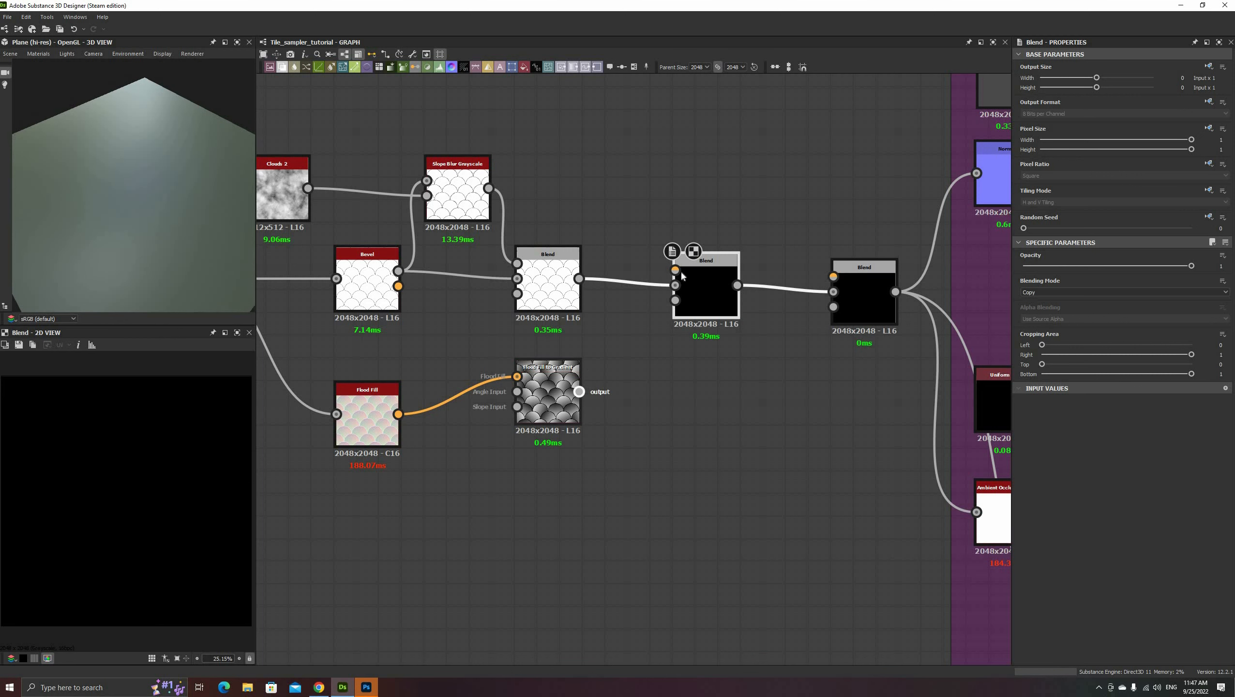
pyautogui.moveTo(579, 392); pyautogui.dragTo(664, 281)
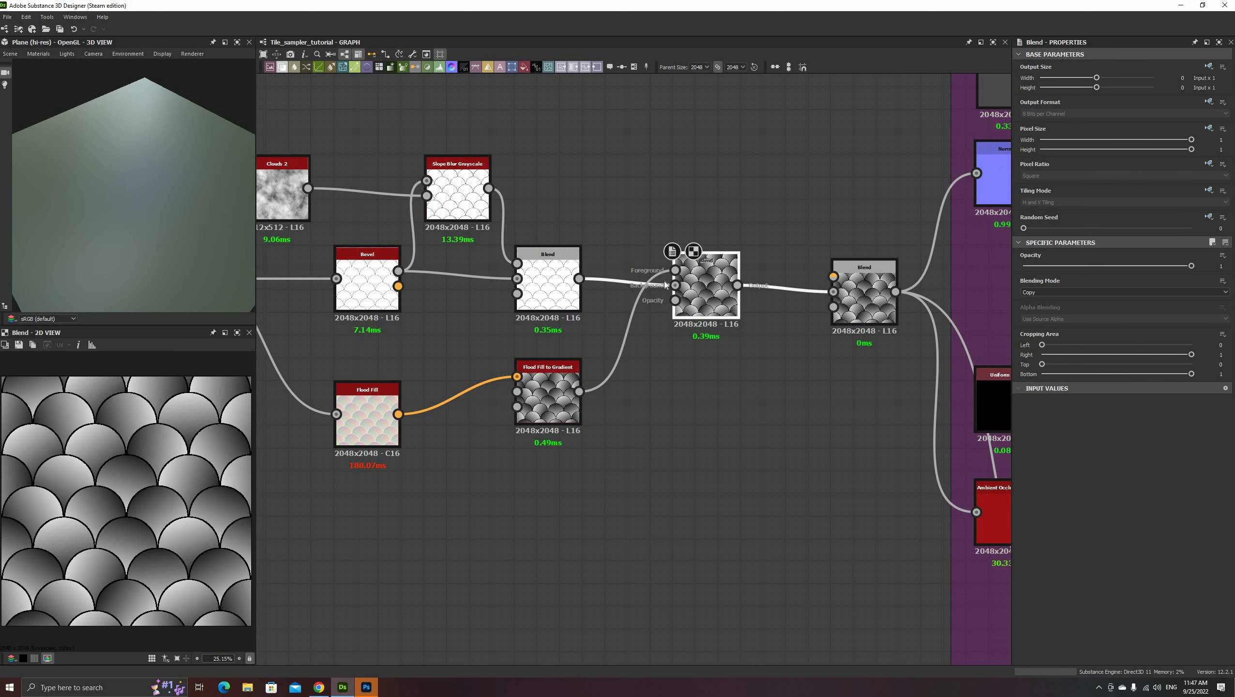
# - Set the inserted Blend's Blending Mode to Min (Darken) and inspect the tilted tiles in 3D
pyautogui.click(1052, 292)
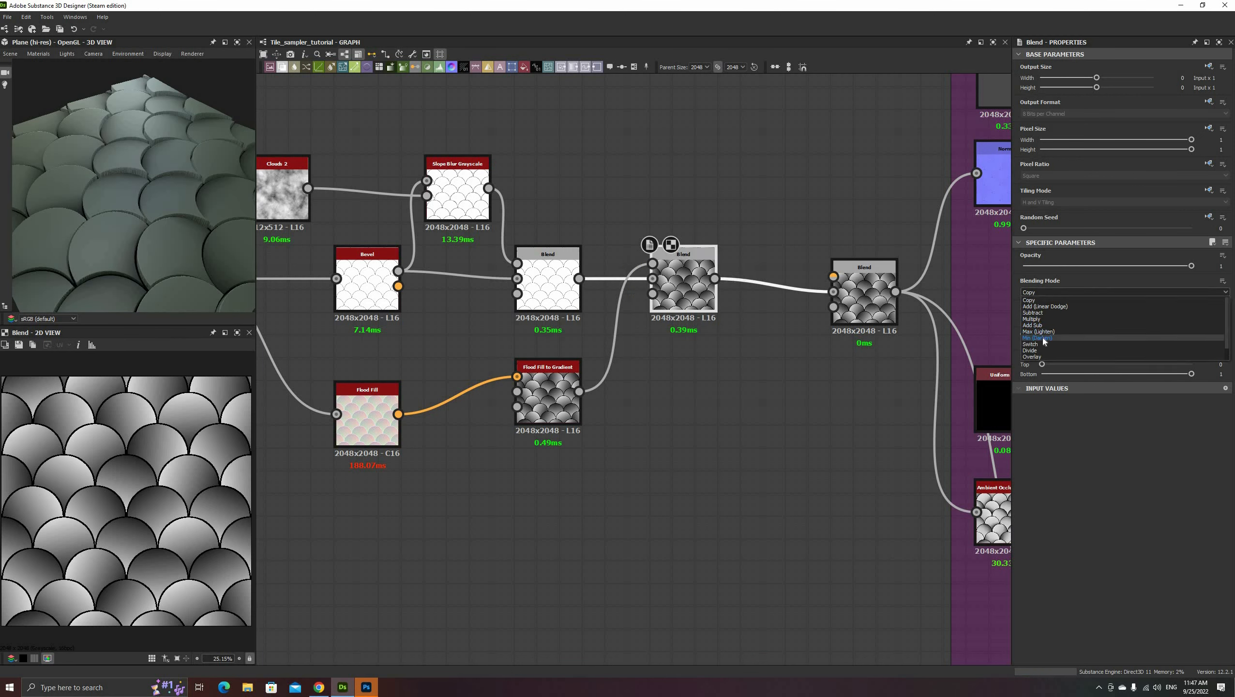
pyautogui.click(1054, 337)
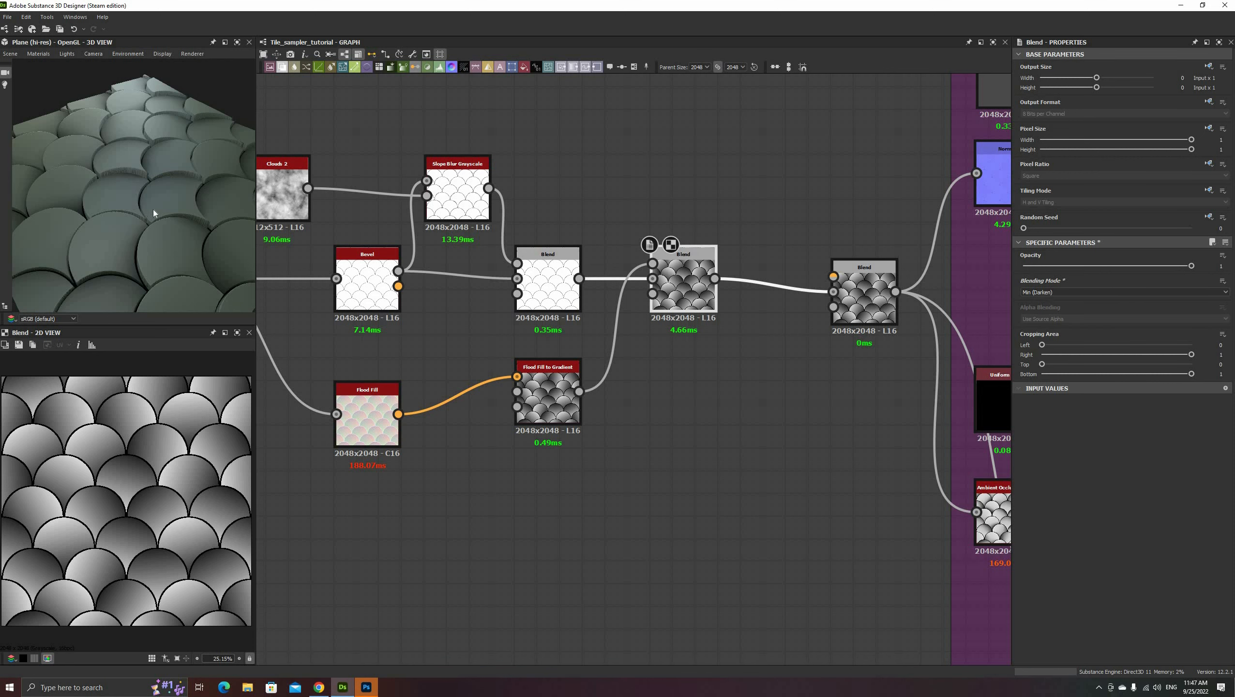
pyautogui.moveTo(152, 210); pyautogui.dragTo(139, 176)
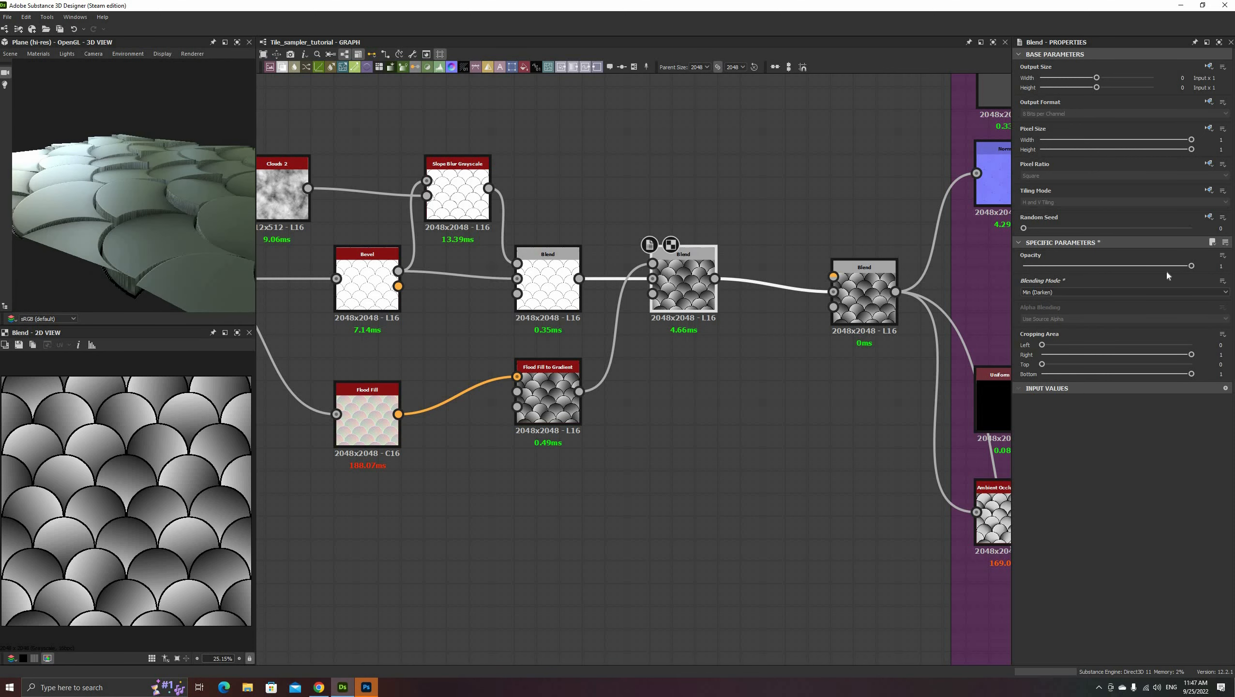
# - Lower the Min (Darken) Blend's Opacity to 0.35 while checking the tile tilt in 3D
pyautogui.moveTo(1190, 268); pyautogui.dragTo(1073, 266)
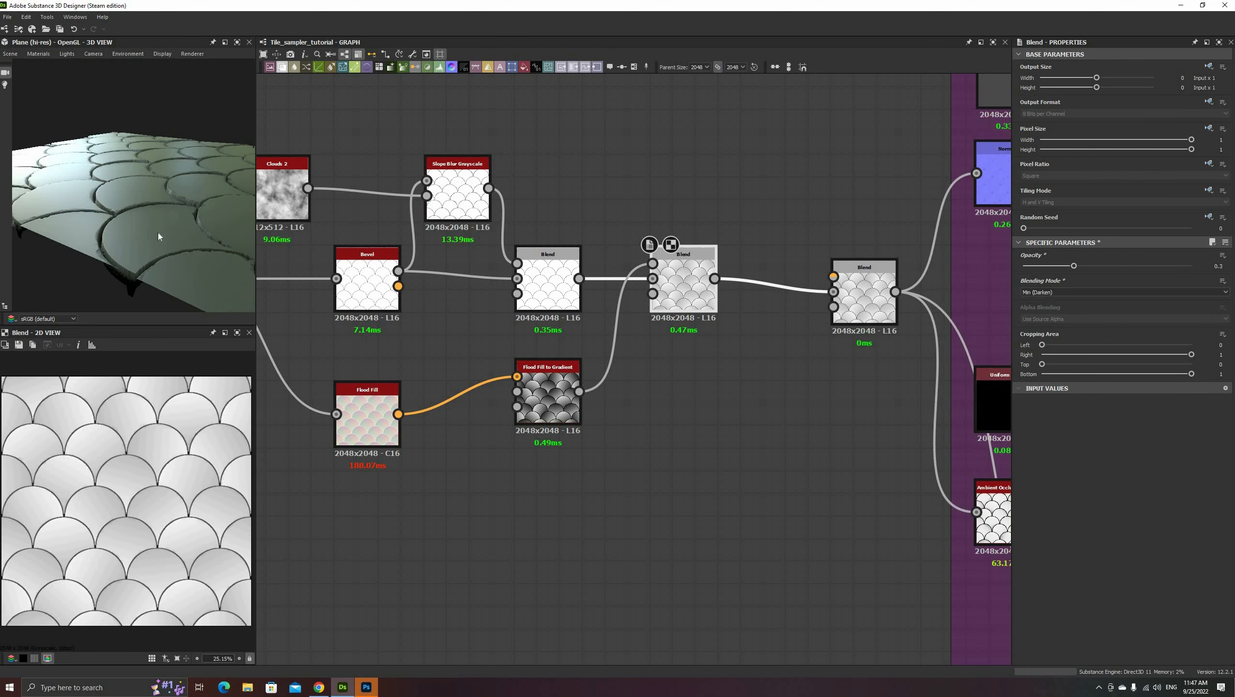
pyautogui.moveTo(159, 233); pyautogui.dragTo(119, 248)
pyautogui.moveTo(1073, 267); pyautogui.dragTo(1079, 266)
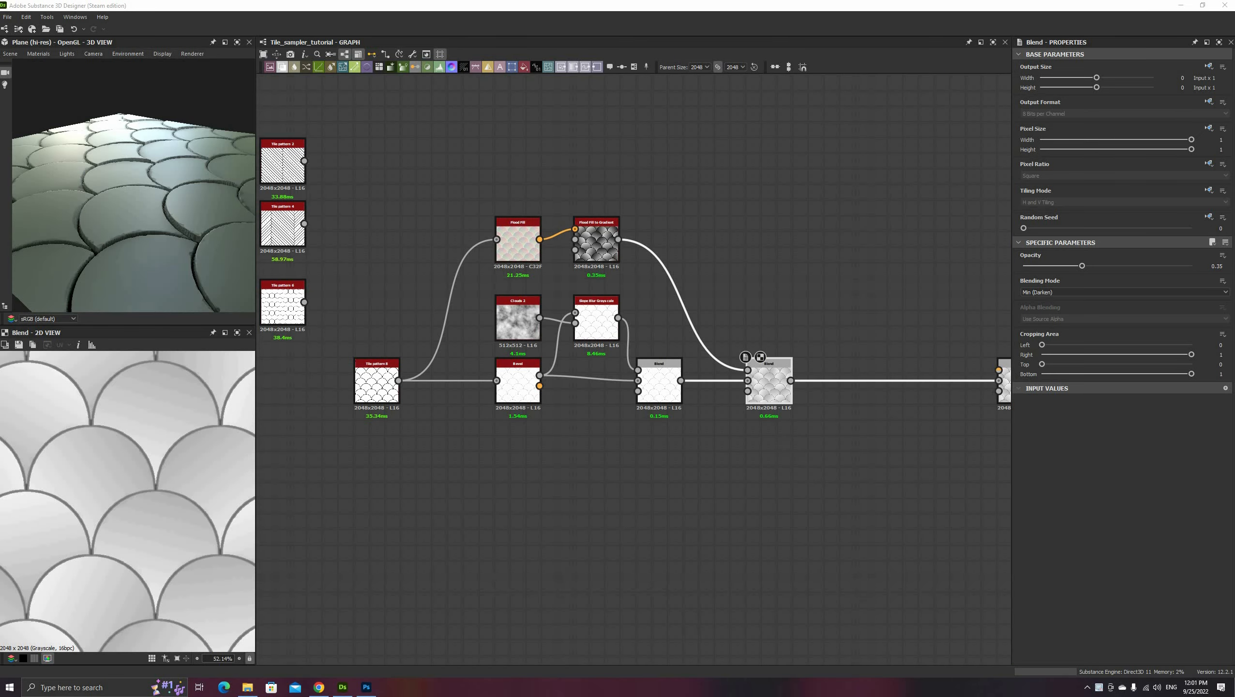
# - Move Tile pattern 8 back beside Tile pattern 7, away from the Bevel
pyautogui.moveTo(583, 532); pyautogui.dragTo(623, 533, button='middle')
pyautogui.moveTo(388, 395); pyautogui.dragTo(294, 397)
pyautogui.scroll(3, 561, 293)
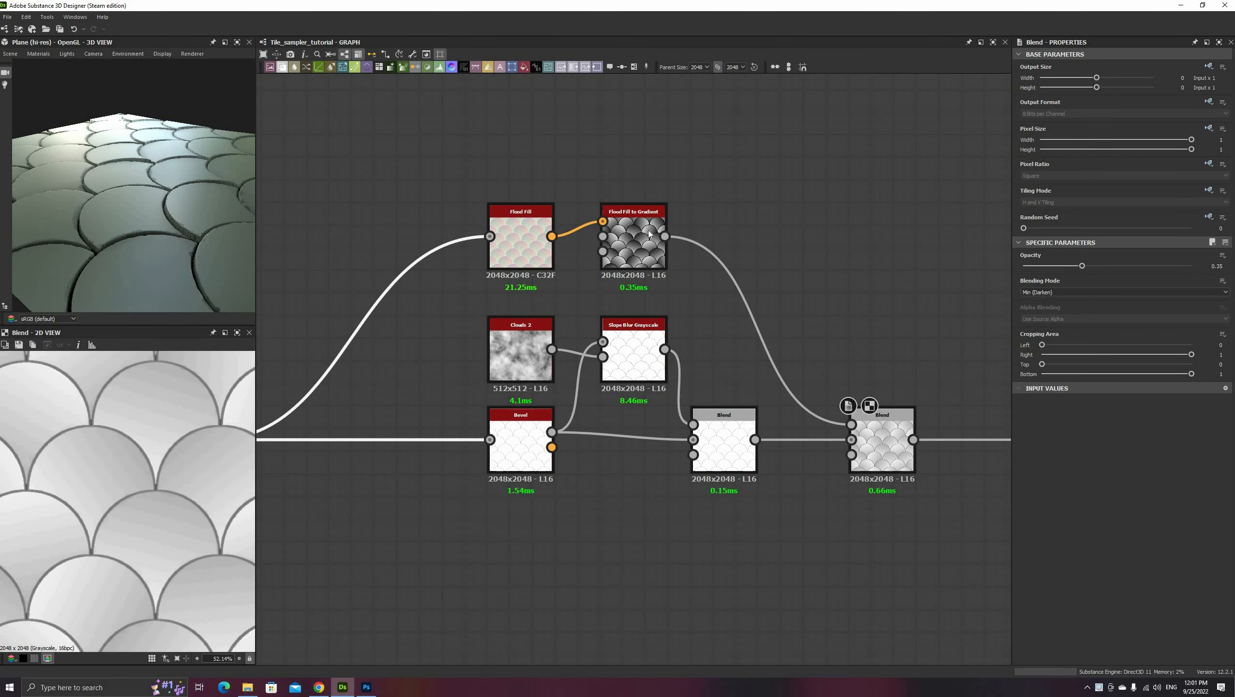
# - Compare the gap thickness of the Flood Fill to Gradient and the Bevel up close in the 2D view
pyautogui.scroll(6, 160, 489)
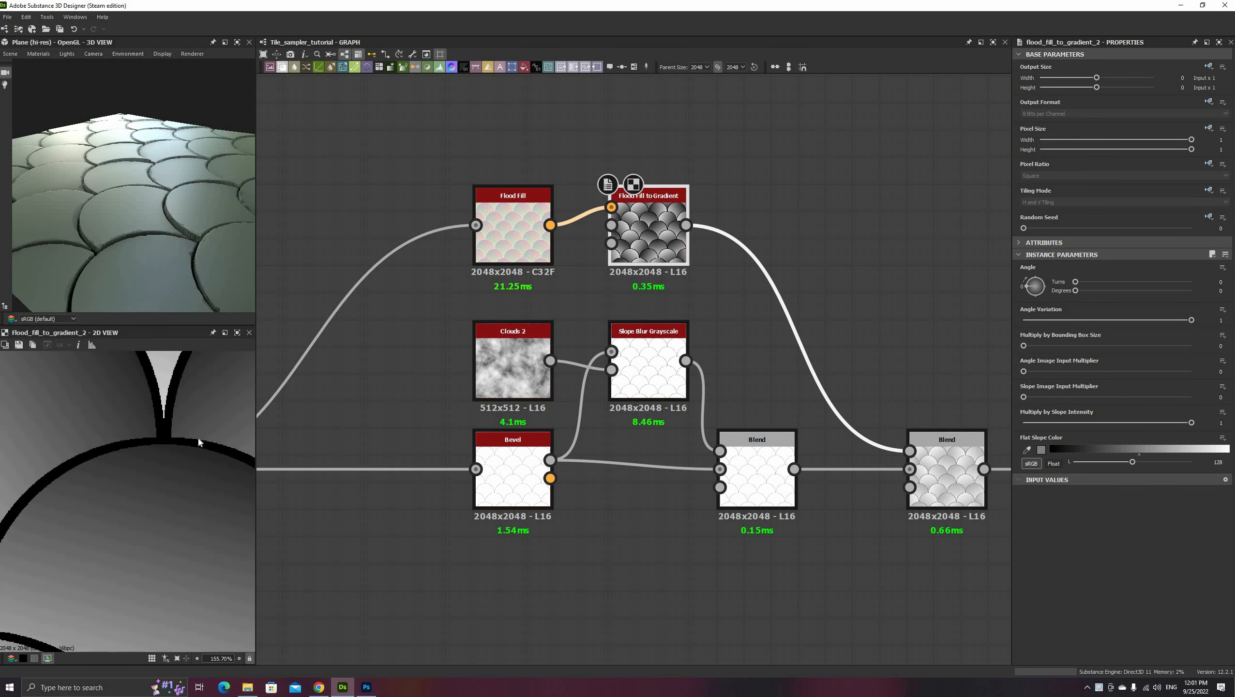
pyautogui.doubleClick(511, 471)
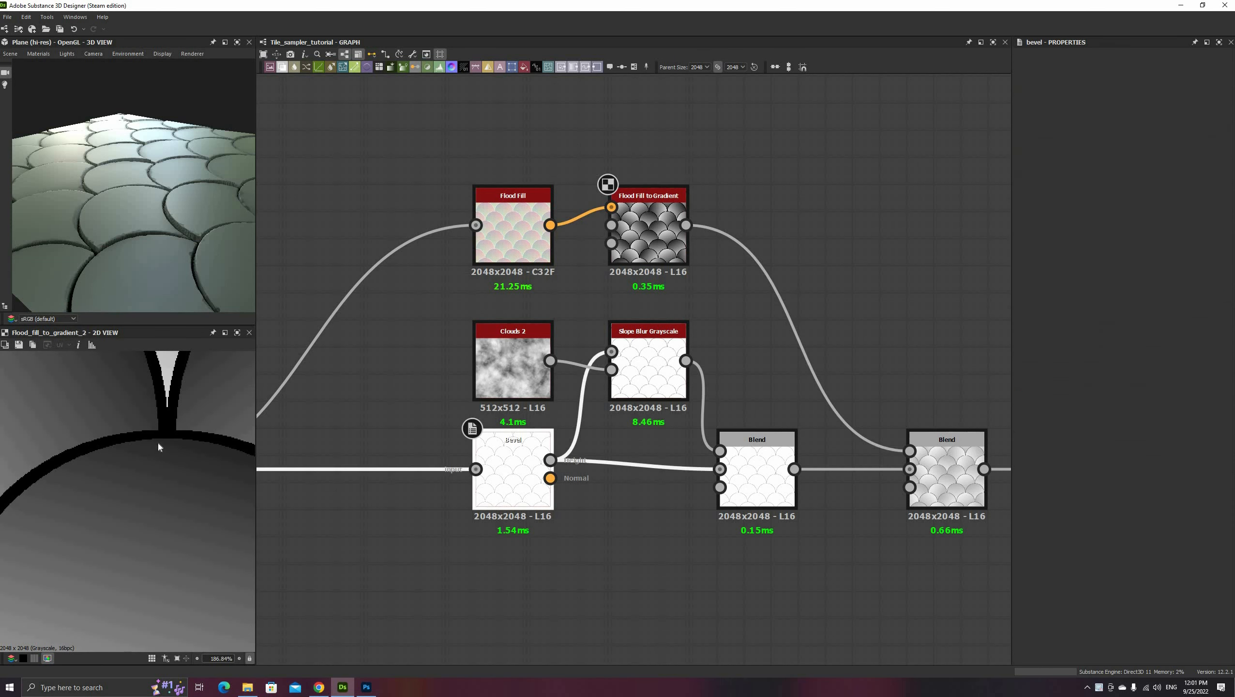
pyautogui.scroll(-3, 173, 432)
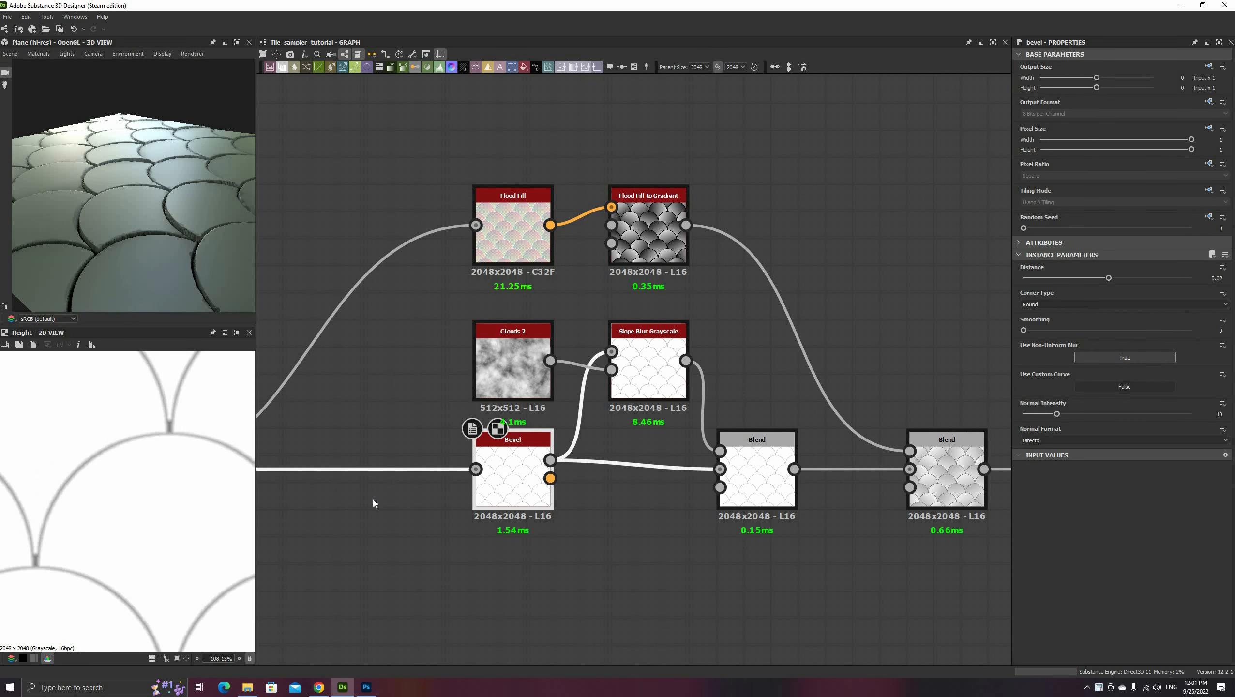
pyautogui.scroll(-2, 373, 500)
# - Move the Bevel closer to Tile pattern 8 and branch a Histogram Scan node off its height output
pyautogui.moveTo(453, 498); pyautogui.dragTo(535, 443, button='middle')
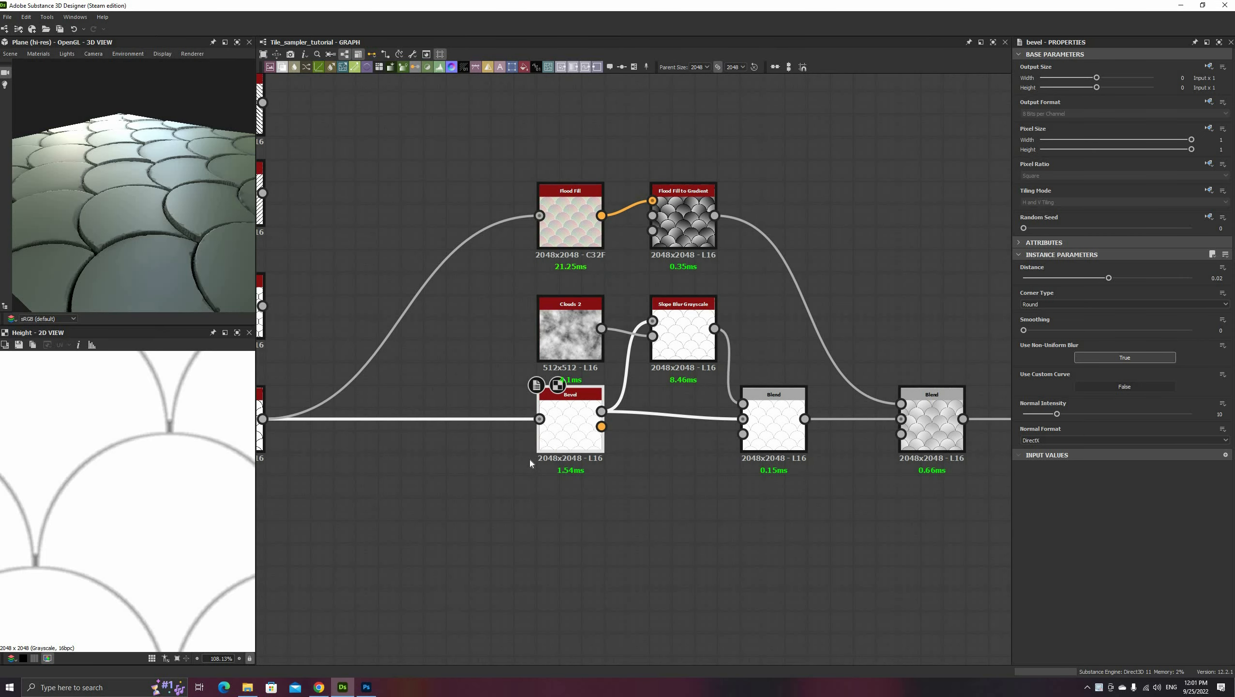
pyautogui.scroll(-2, 611, 442)
pyautogui.moveTo(641, 435); pyautogui.dragTo(722, 417, button='middle')
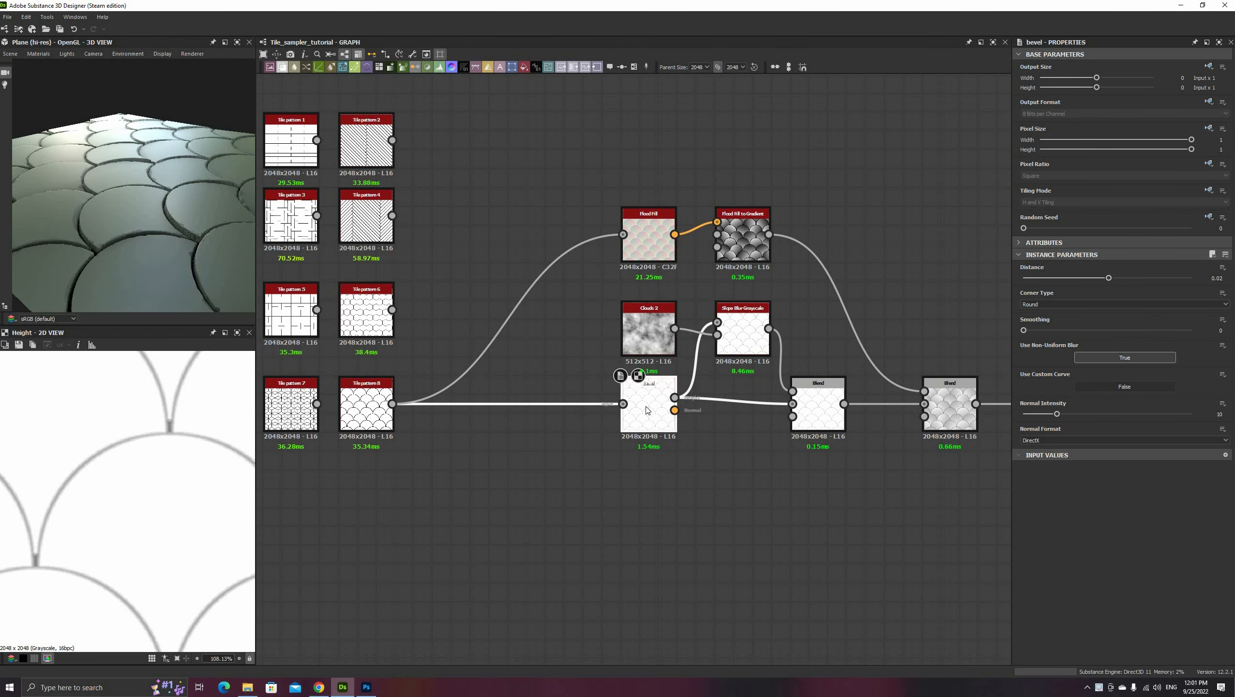
pyautogui.moveTo(585, 408); pyautogui.dragTo(550, 326)
pyautogui.click(599, 473)
pyautogui.write('his')
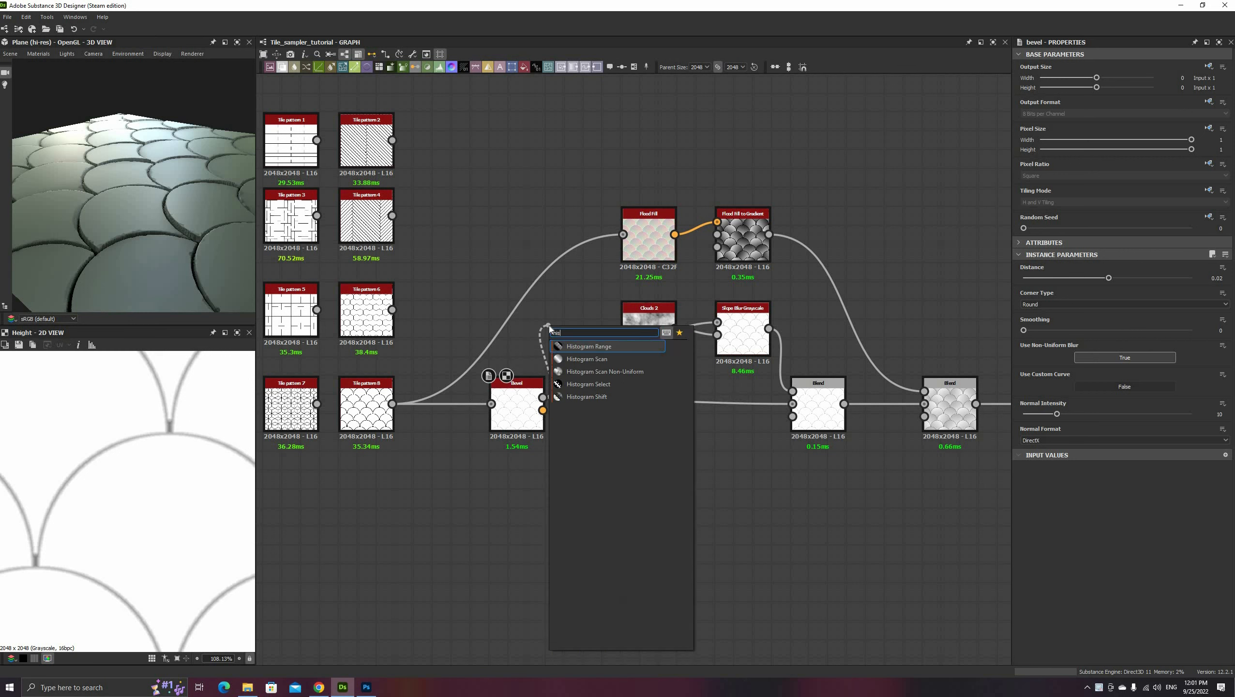
pyautogui.click(588, 360)
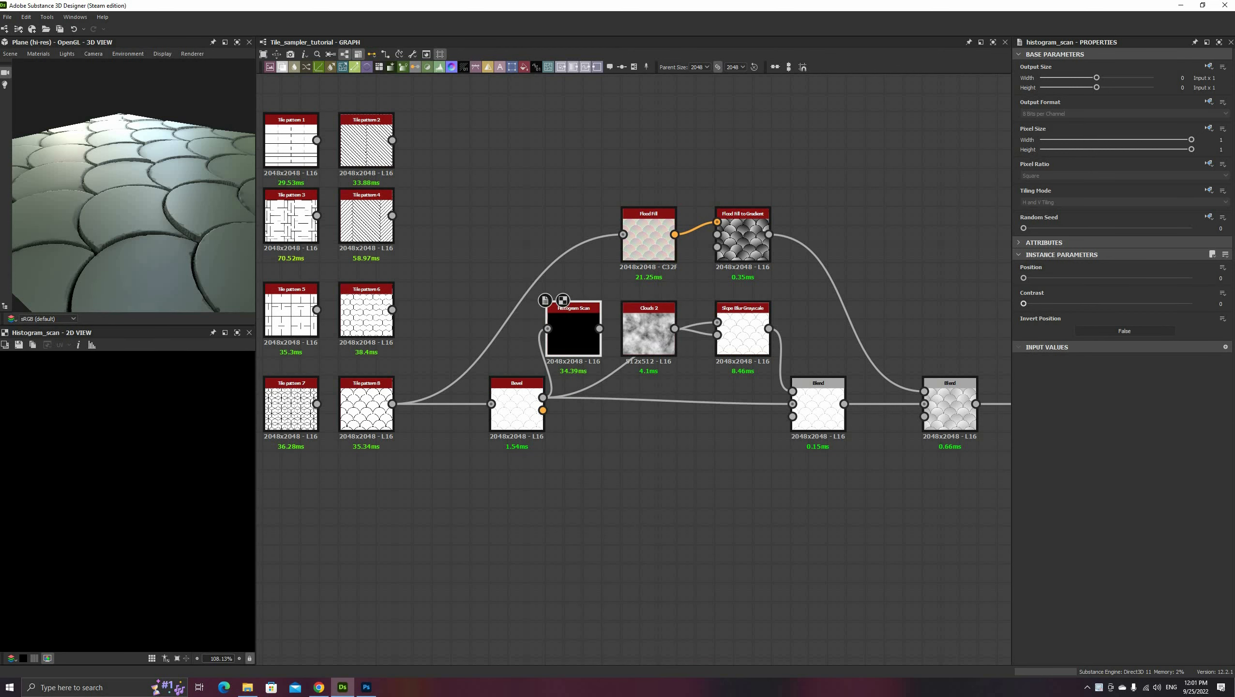
# - Set the Histogram Scan's Contrast to 1 and Position to 0.23, and connect it as the Flood Fill's mask in place of Tile pattern 8
pyautogui.moveTo(1023, 303); pyautogui.dragTo(1191, 304)
pyautogui.moveTo(1075, 279); pyautogui.dragTo(1061, 278)
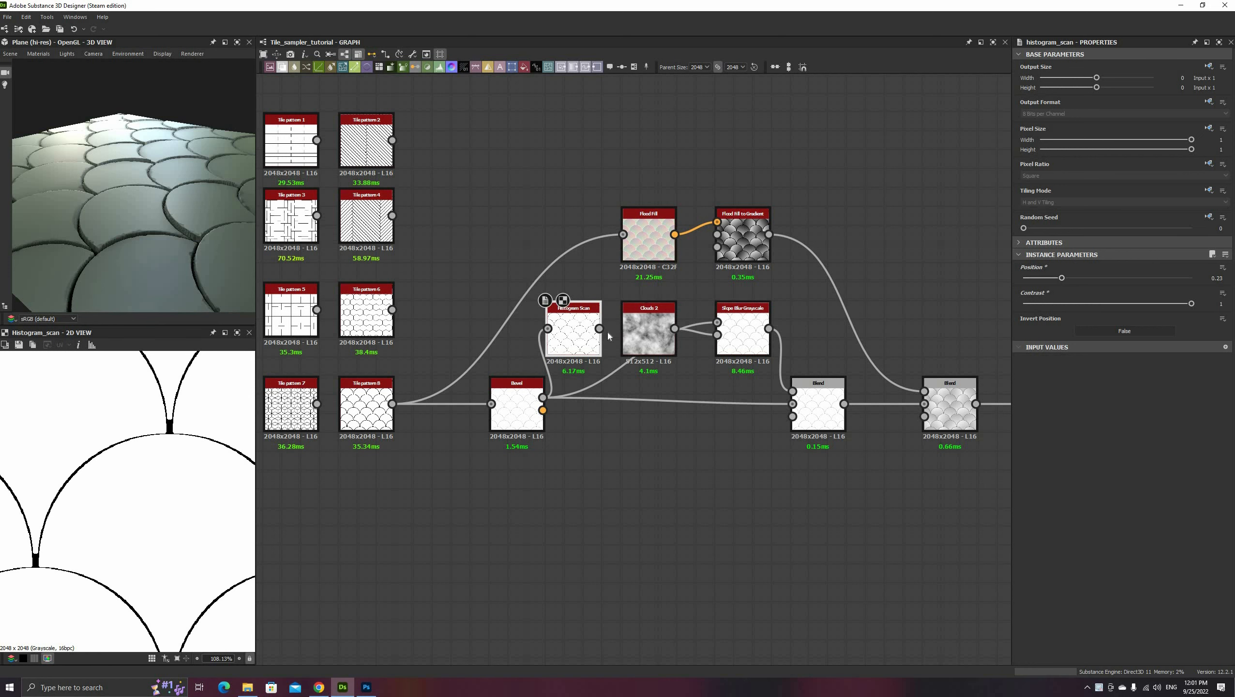
pyautogui.moveTo(600, 329); pyautogui.dragTo(644, 245)
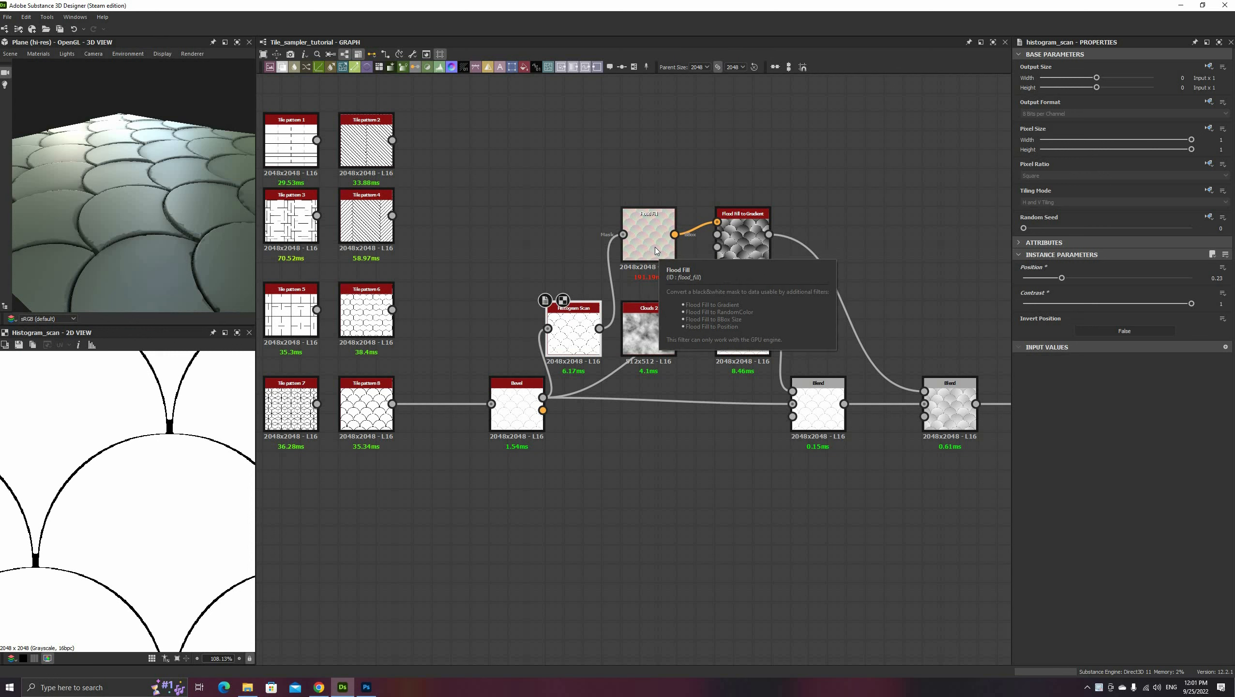
pyautogui.doubleClick(656, 247)
pyautogui.scroll(-5, 208, 471)
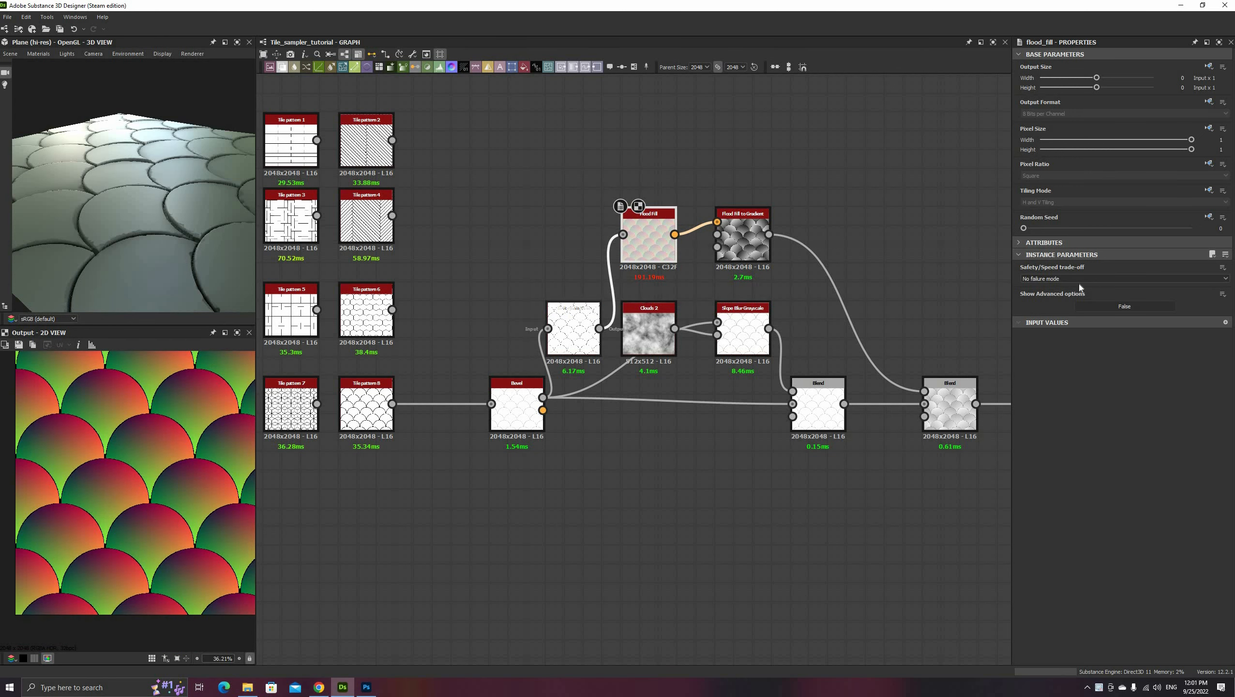
# - Set the Histogram Scan's Position to 0.24 and check the Flood Fill's safety/speed trade-off options
pyautogui.click(571, 337)
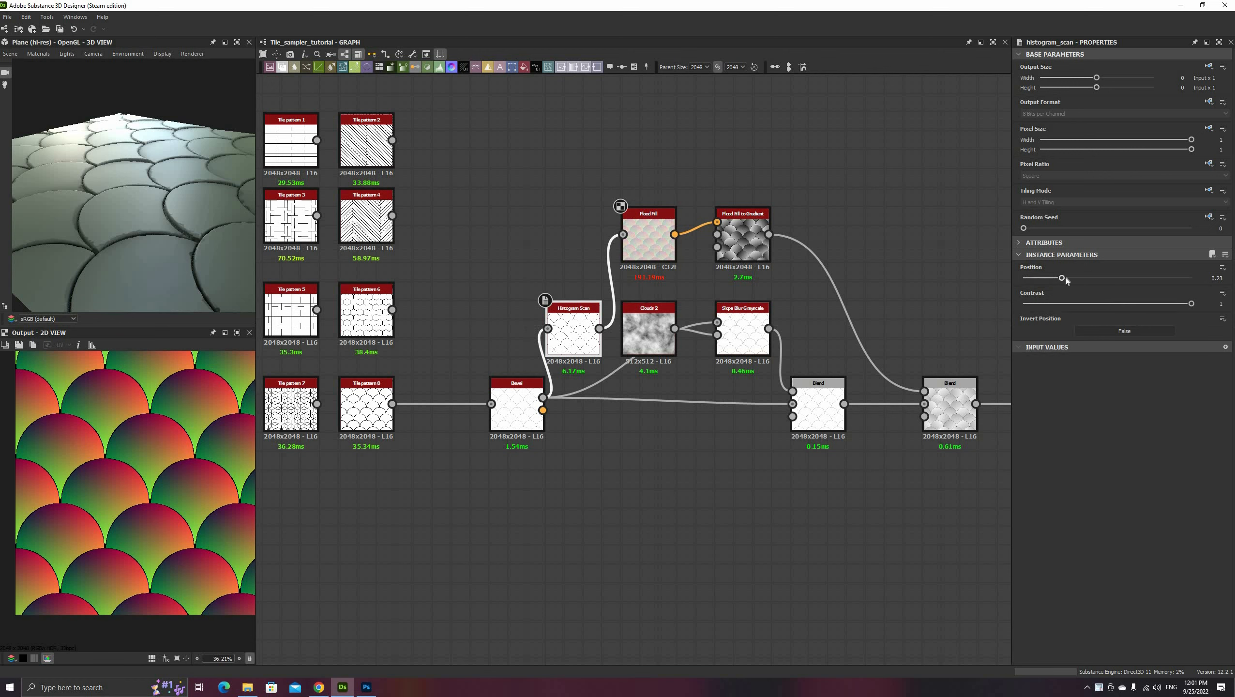
pyautogui.click(1066, 277)
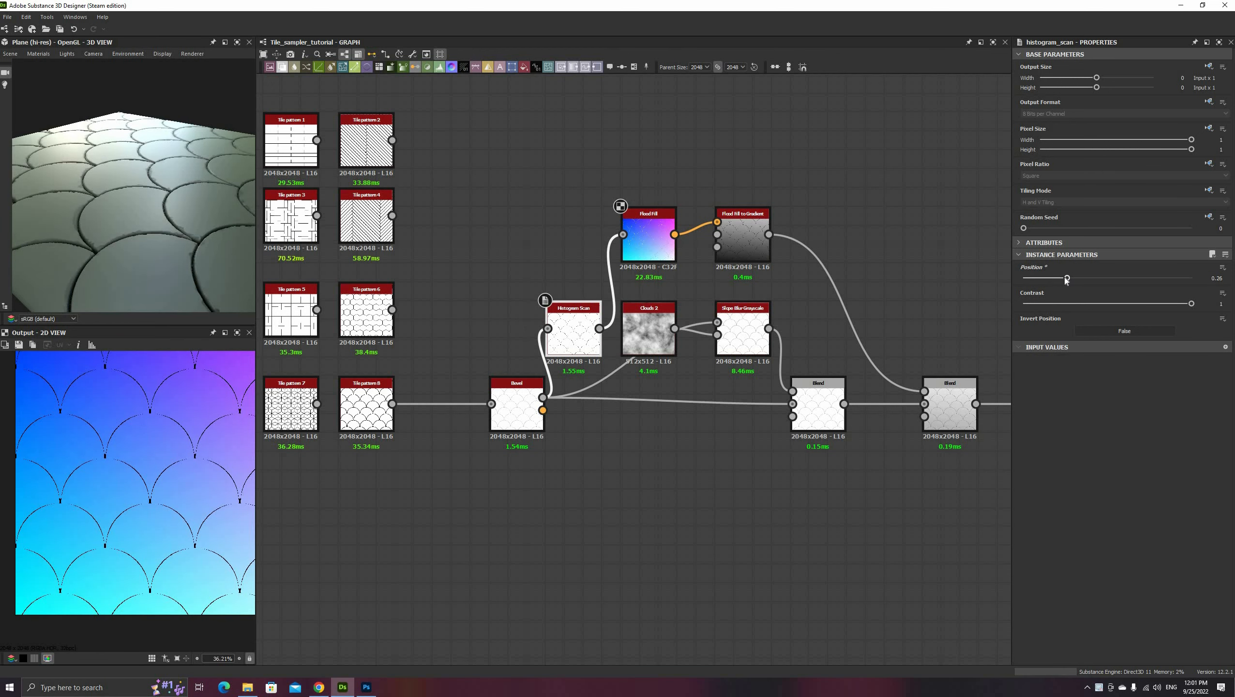
pyautogui.moveTo(1066, 278); pyautogui.dragTo(1063, 278)
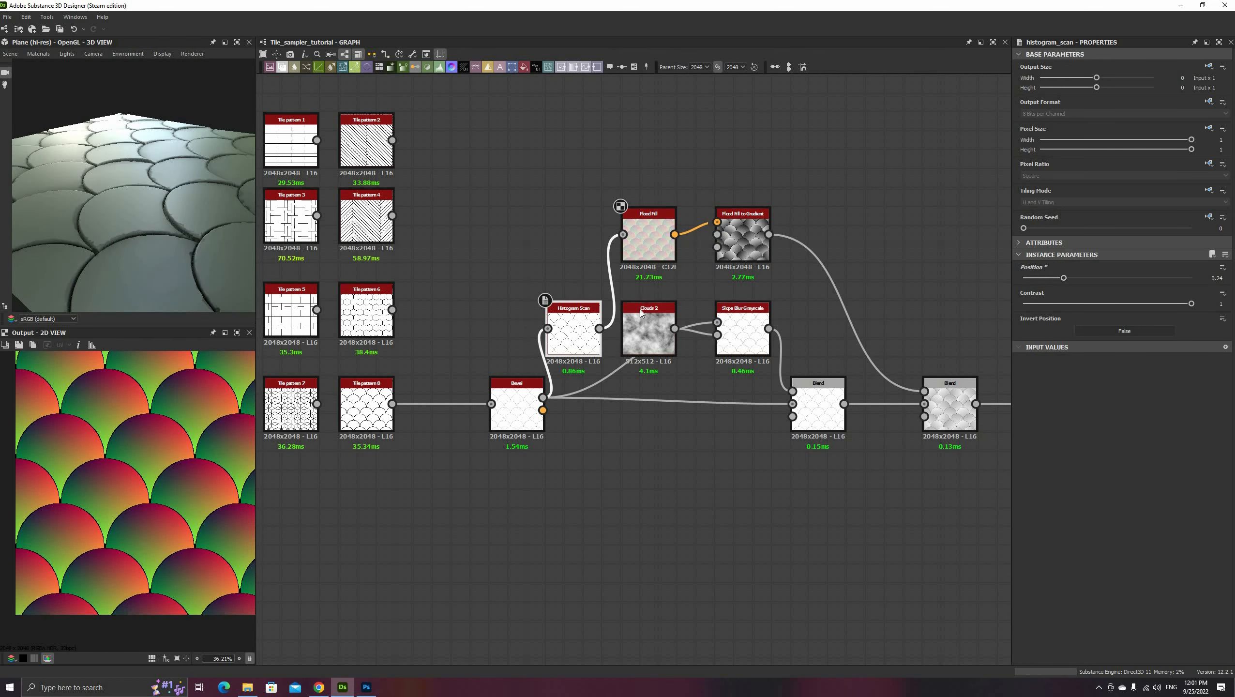
pyautogui.click(640, 238)
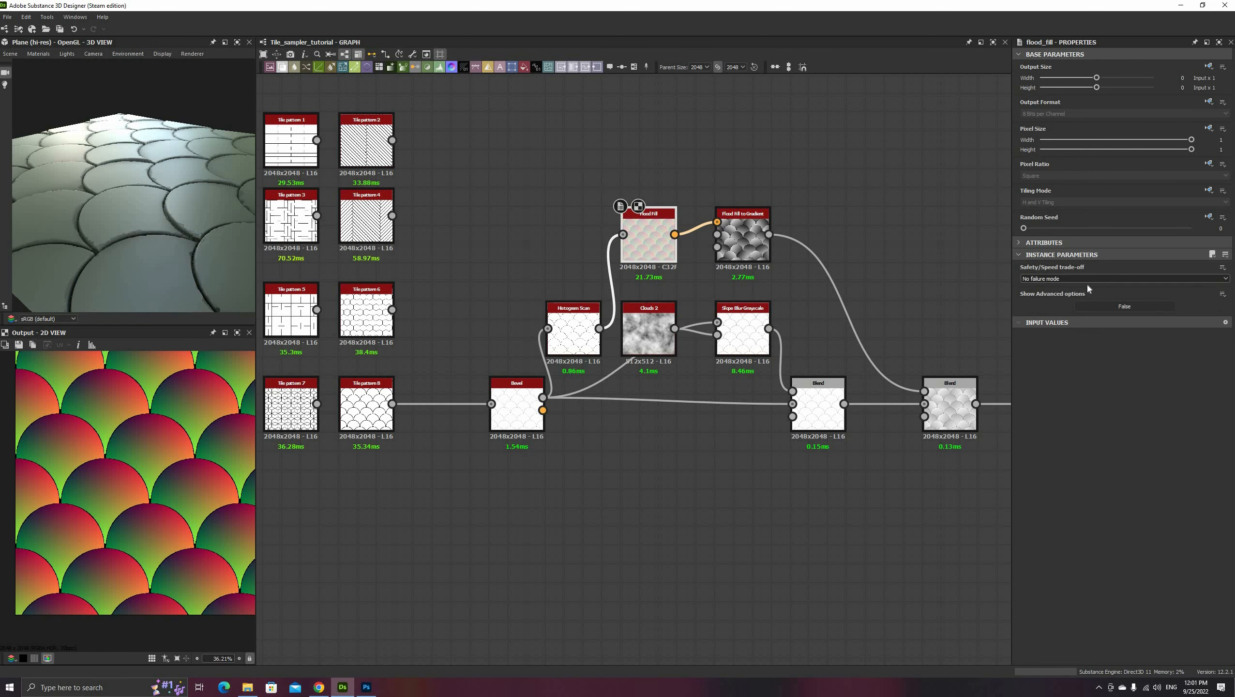
pyautogui.click(1086, 278)
pyautogui.click(1047, 300)
# - Branch a Flood Fill to Random Grayscale node off the Flood Fill and show it in the 2D view
pyautogui.click(576, 341)
pyautogui.moveTo(575, 342); pyautogui.dragTo(308, 397, button='middle')
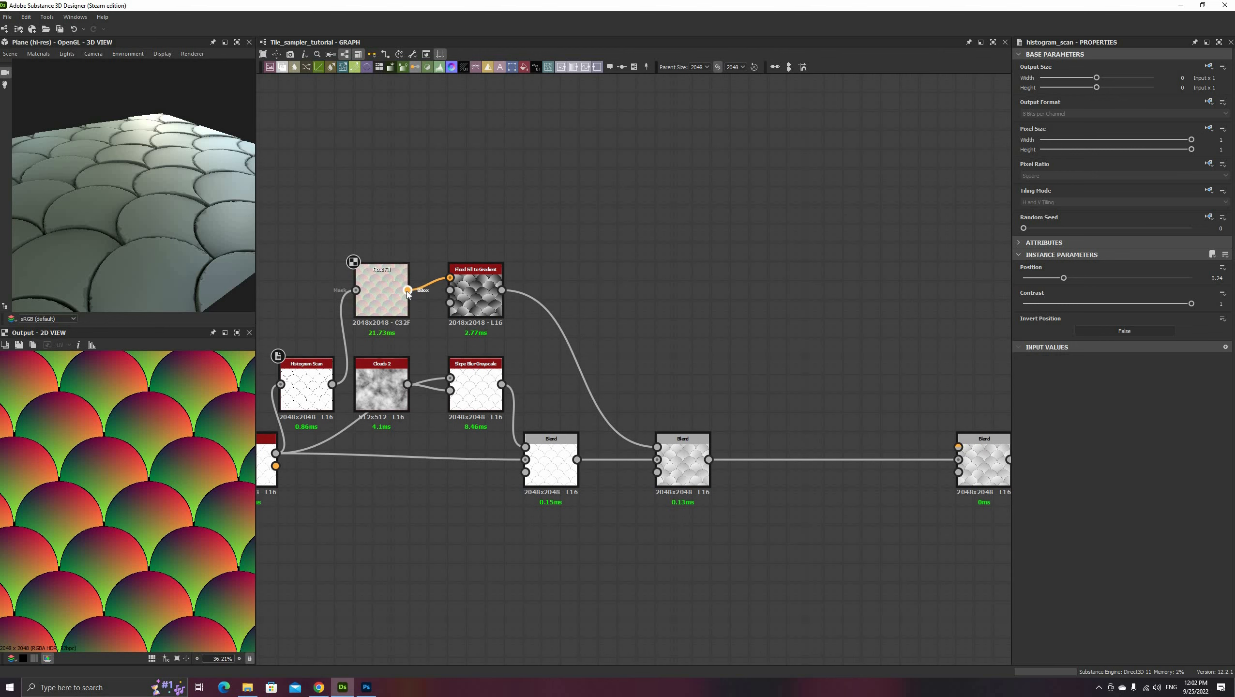
pyautogui.moveTo(407, 289); pyautogui.dragTo(444, 216)
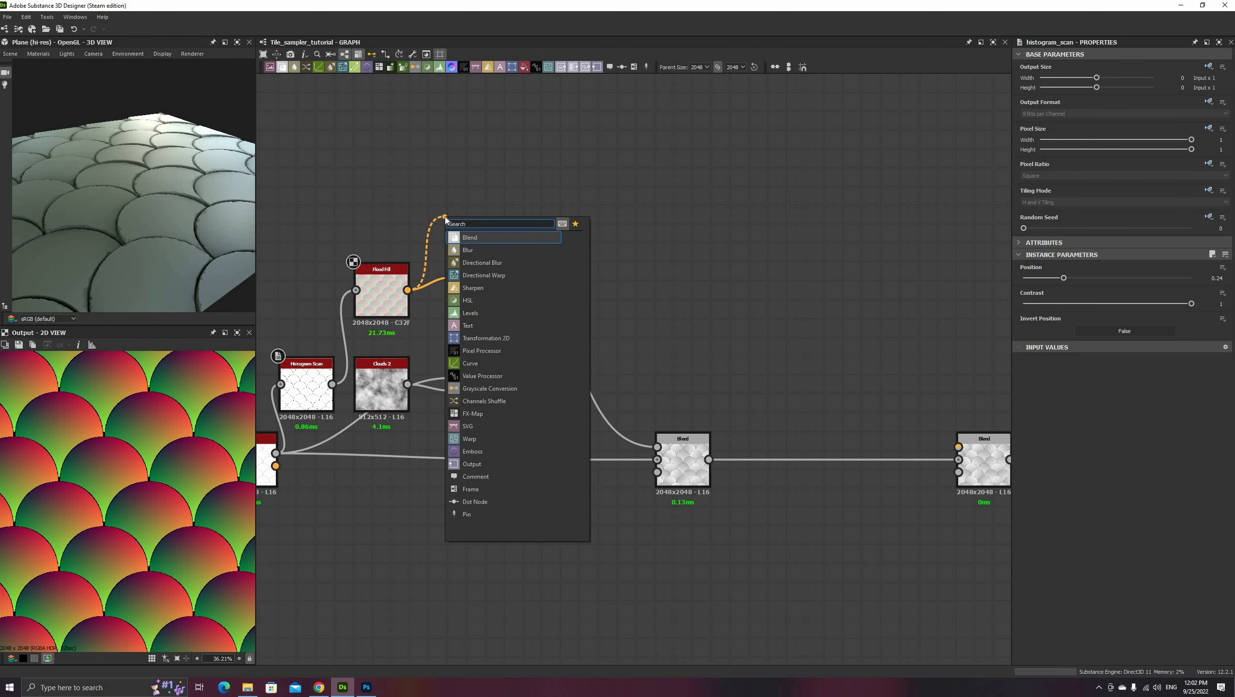
pyautogui.write('flo')
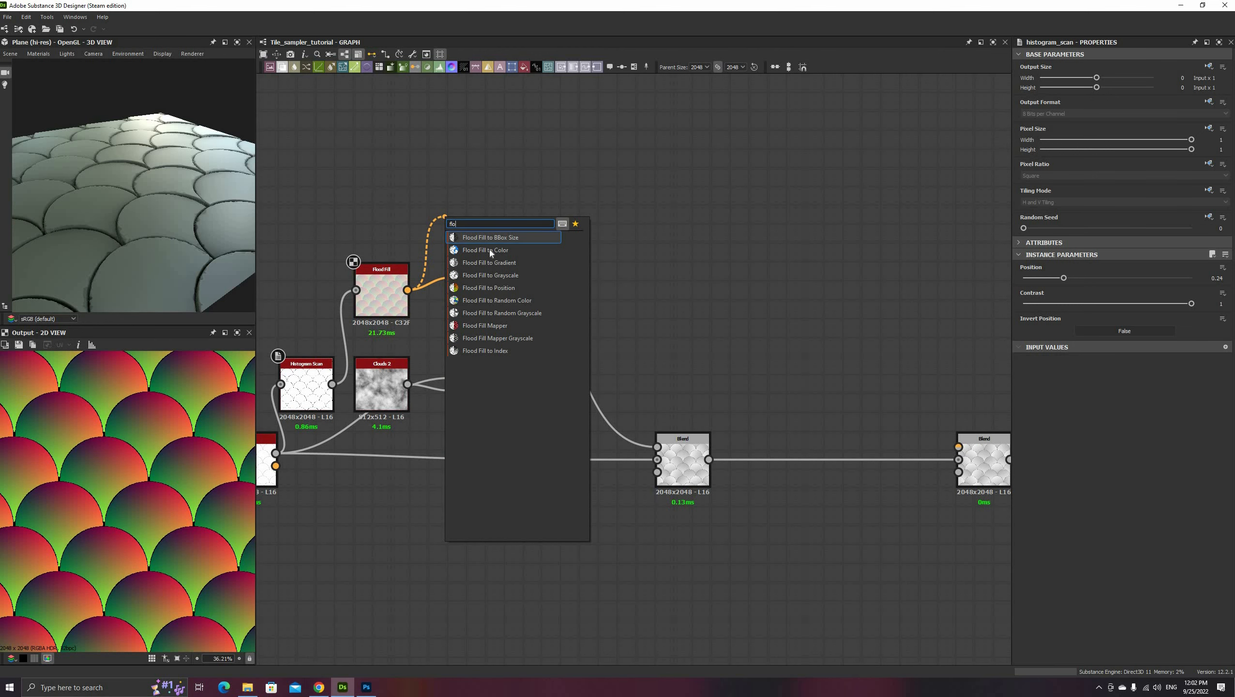
pyautogui.click(505, 312)
pyautogui.doubleClick(469, 222)
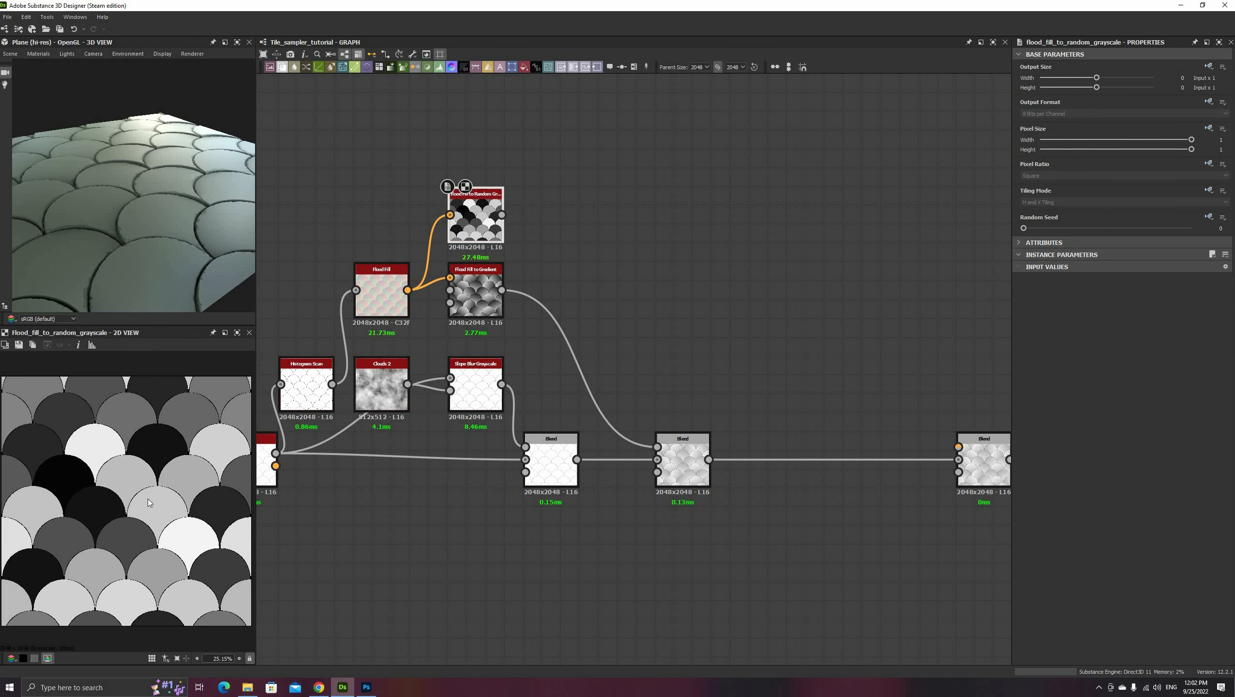
# - Set the Random Seed of the Flood Fill to Random Grayscale to 6
pyautogui.scroll(2, 110, 501)
pyautogui.scroll(-3, 67, 537)
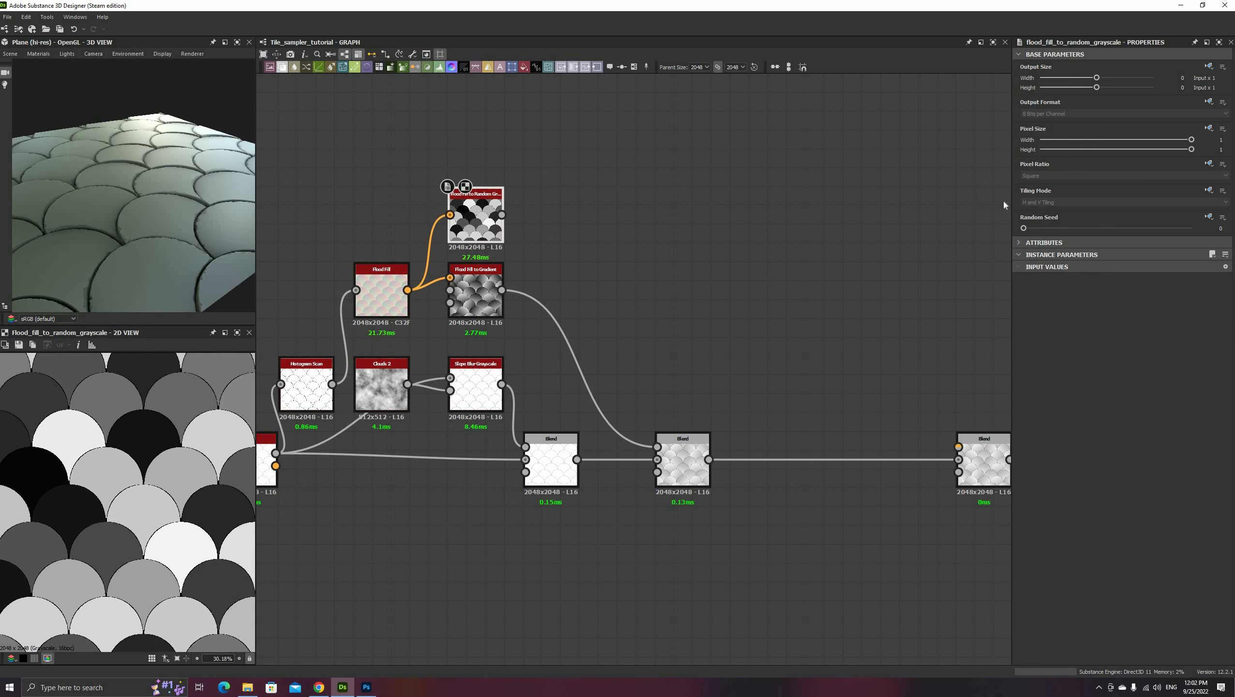
pyautogui.click(1102, 228)
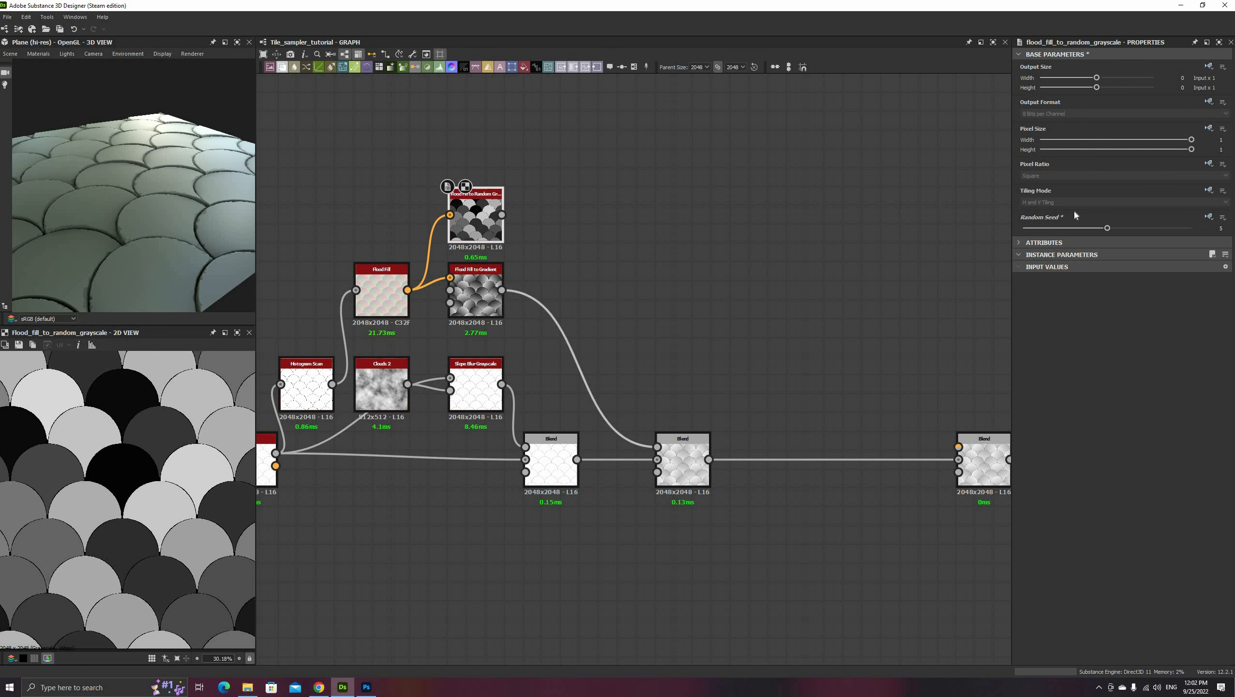
pyautogui.click(1140, 228)
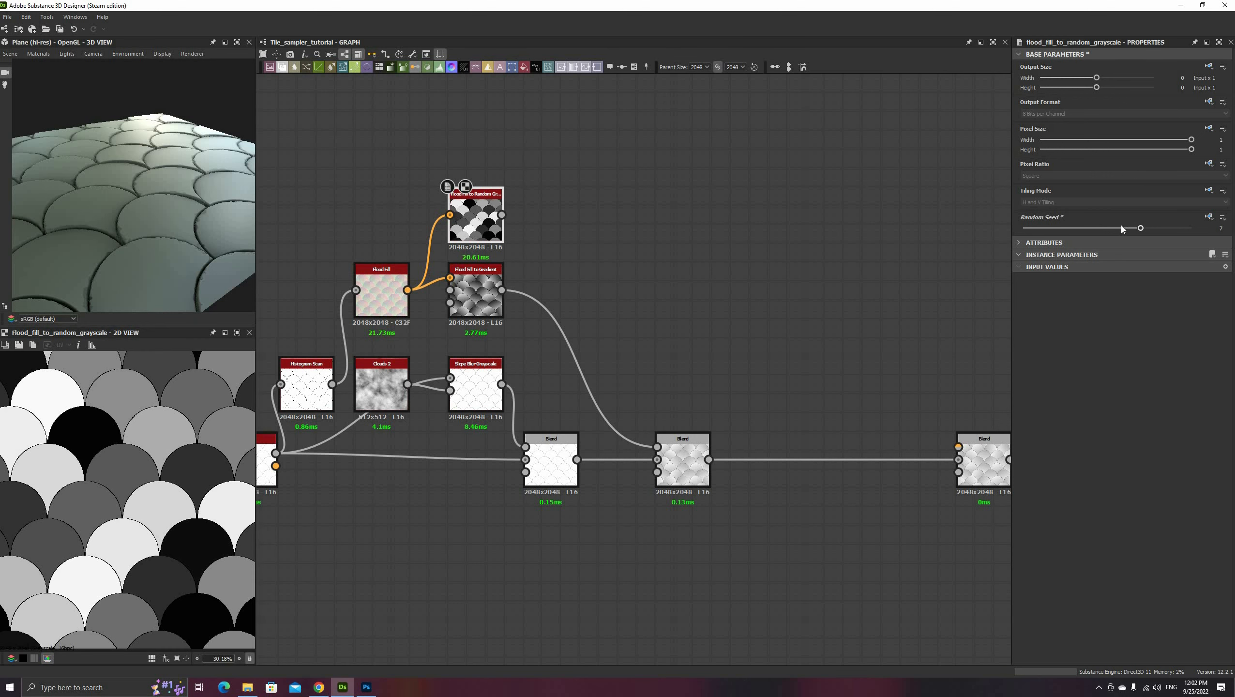
pyautogui.click(1121, 229)
pyautogui.scroll(-2, 138, 498)
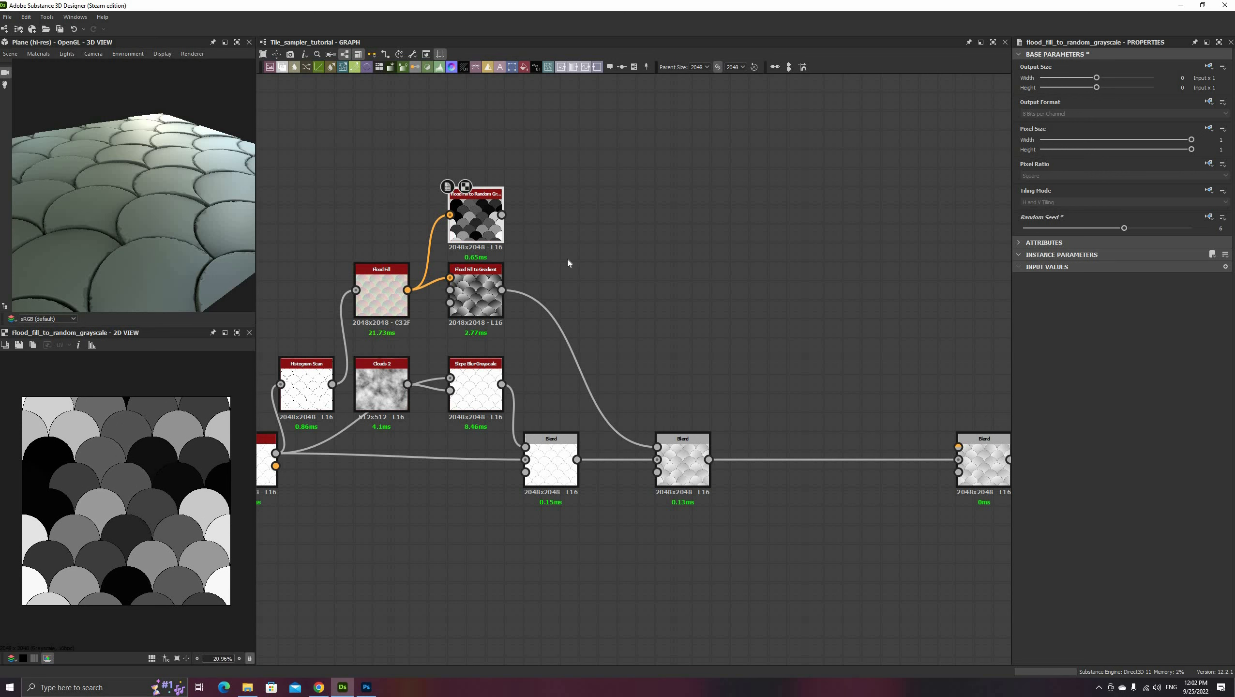
# - Add a Directional Warp node with Clouds 2 as its input and Flood Fill to Random Grayscale as its intensity input
pyautogui.scroll(1, 562, 265)
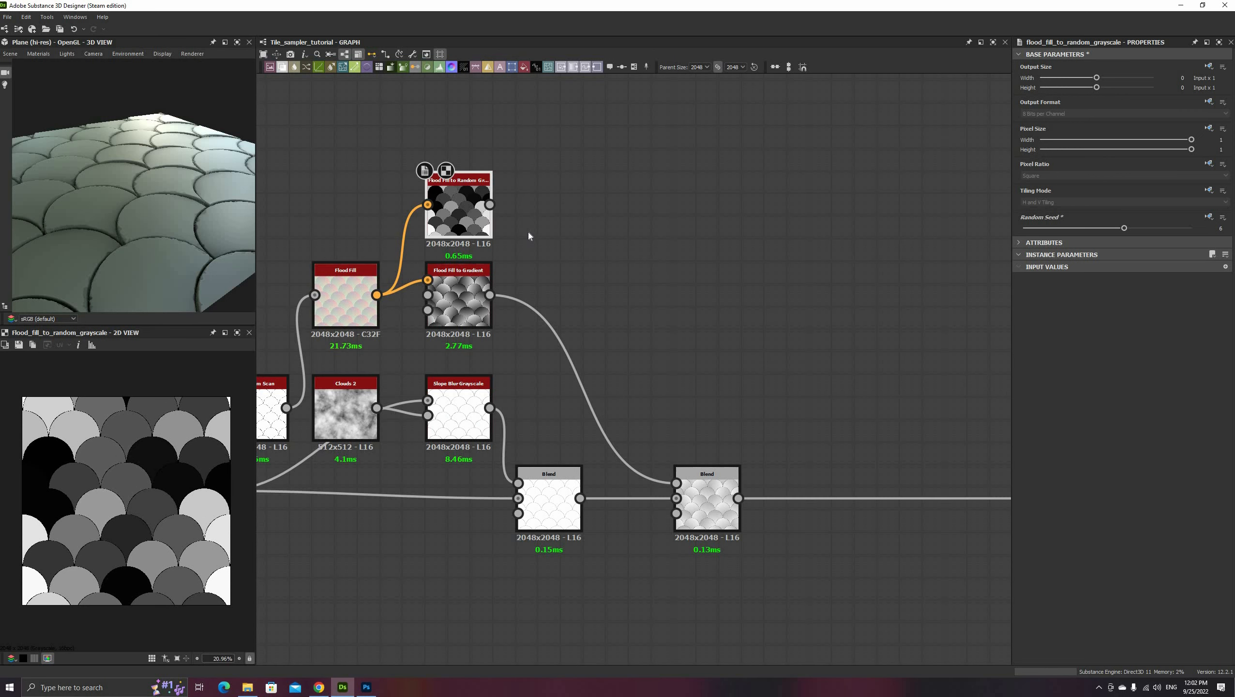
pyautogui.moveTo(587, 227); pyautogui.dragTo(692, 234, button='middle')
pyautogui.press('space')
pyautogui.write('dire')
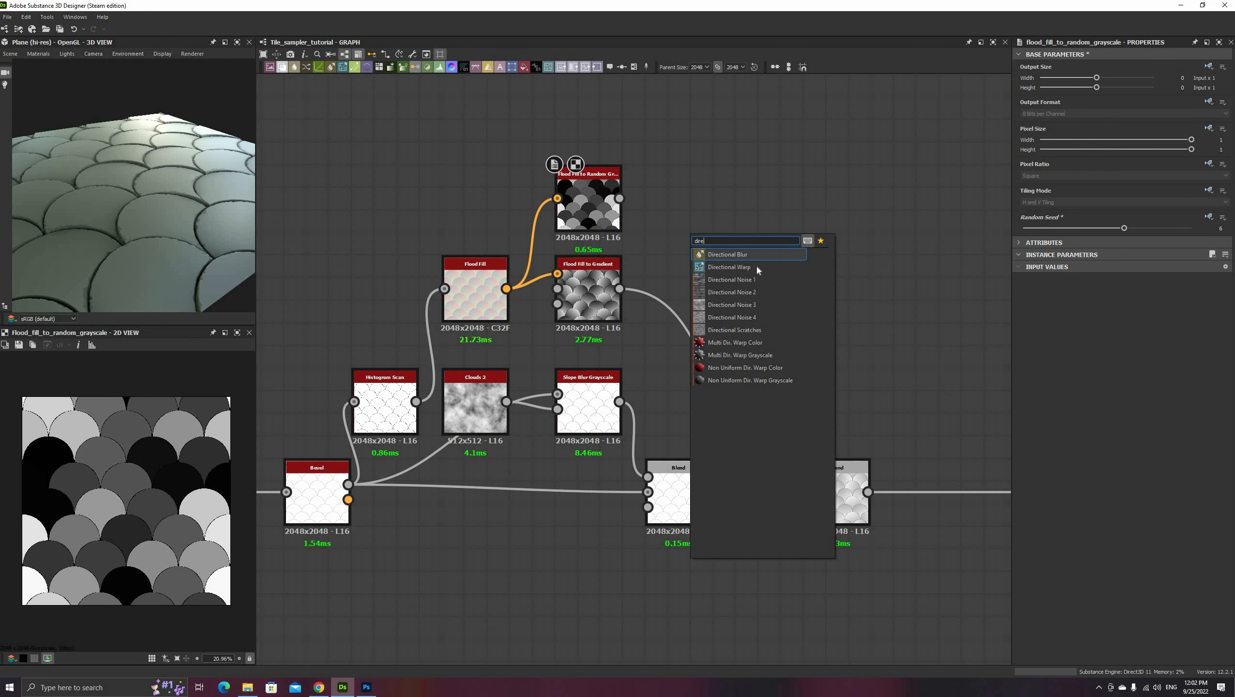
pyautogui.click(709, 271)
pyautogui.moveTo(679, 244); pyautogui.dragTo(725, 198)
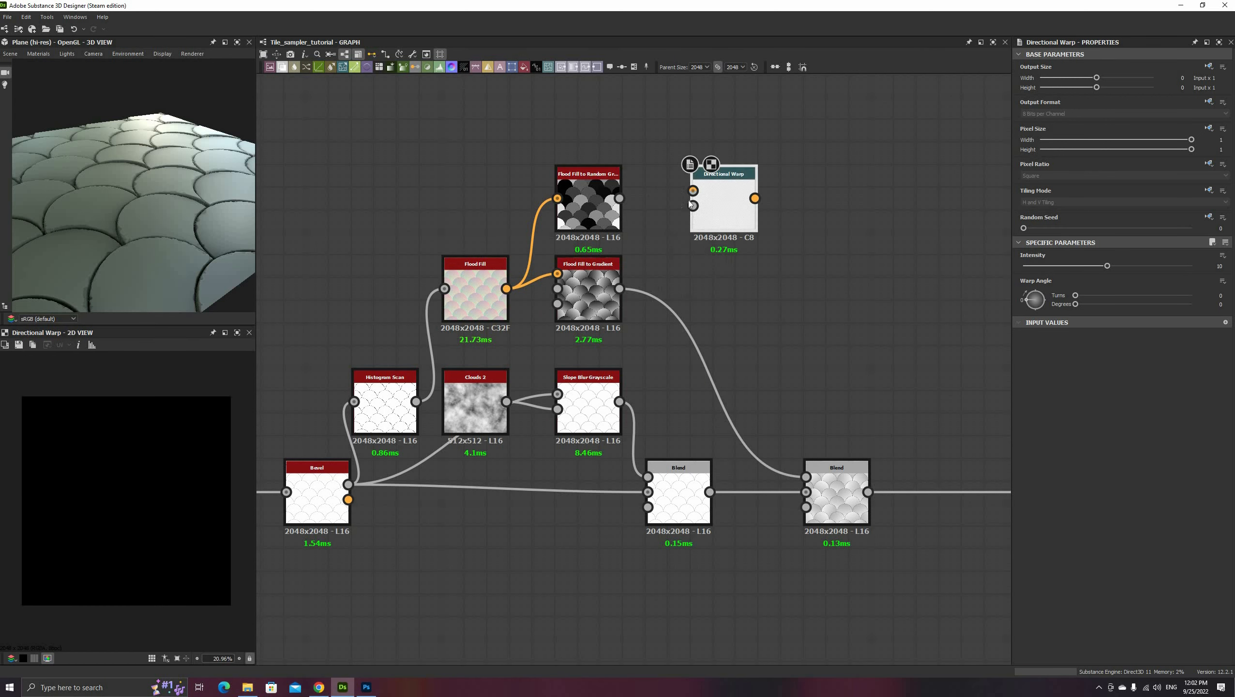
pyautogui.moveTo(539, 362); pyautogui.dragTo(507, 407)
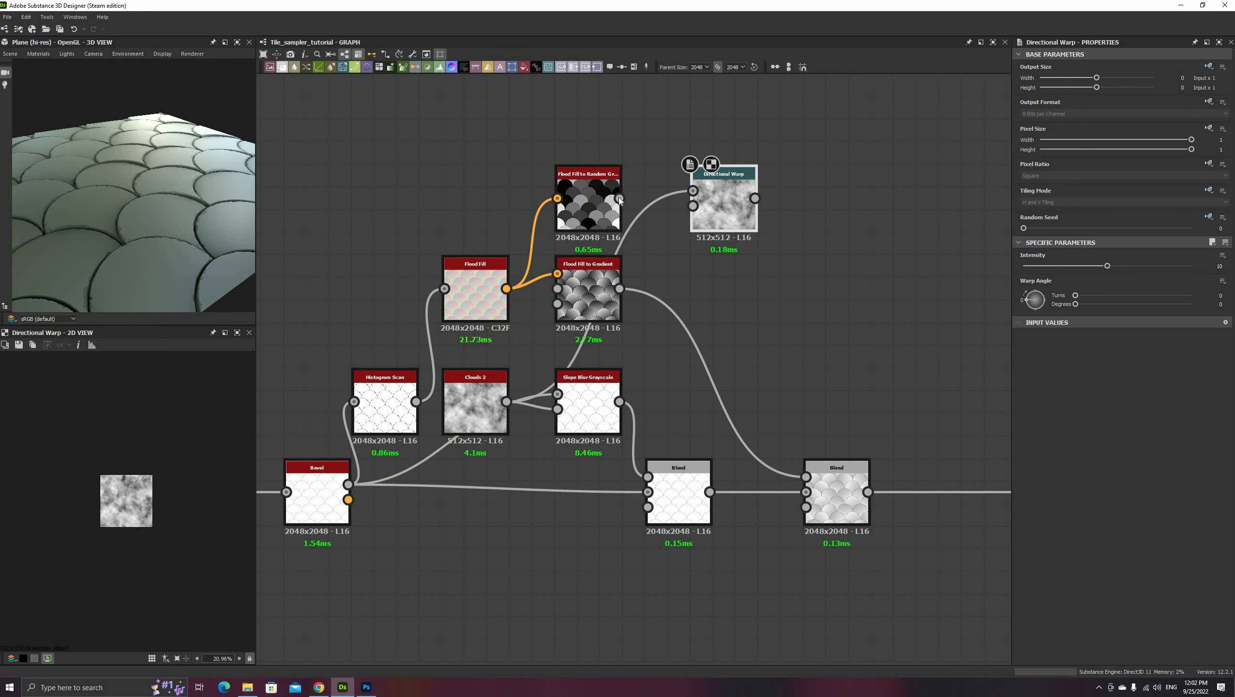
pyautogui.moveTo(619, 198); pyautogui.dragTo(692, 205)
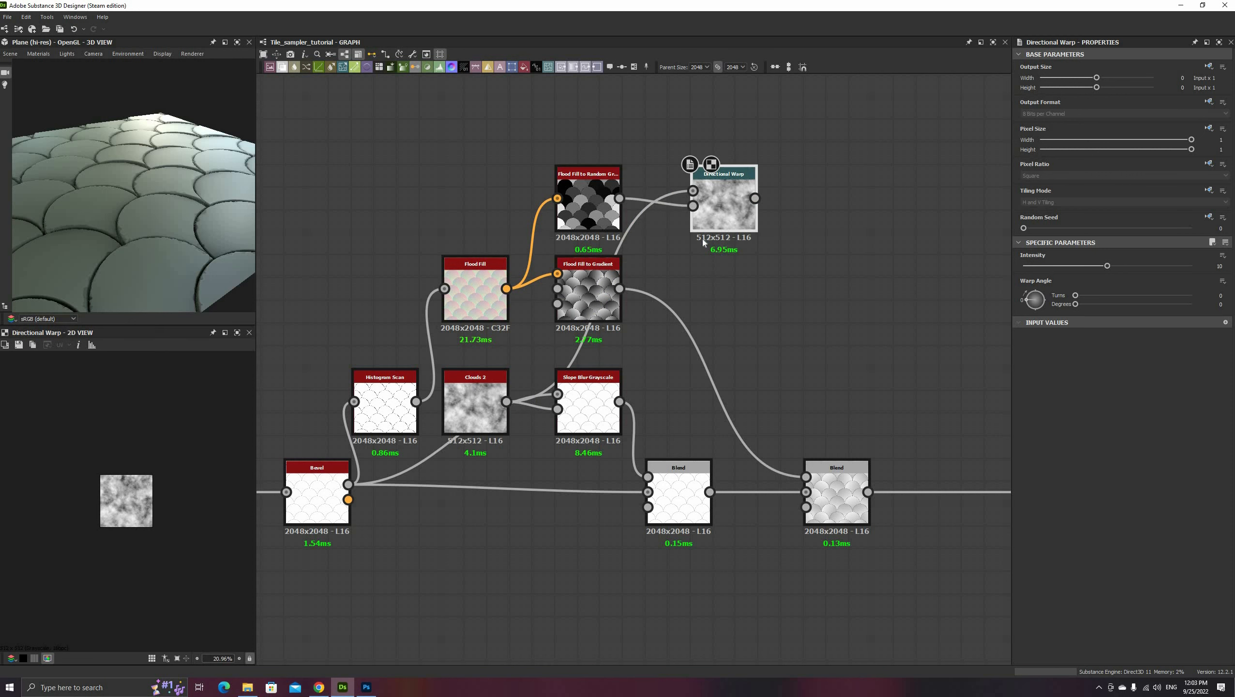
# - Set the Directional Warp's output Width and Height both to 2 (Input x 4)
pyautogui.click(1107, 77)
pyautogui.click(1105, 87)
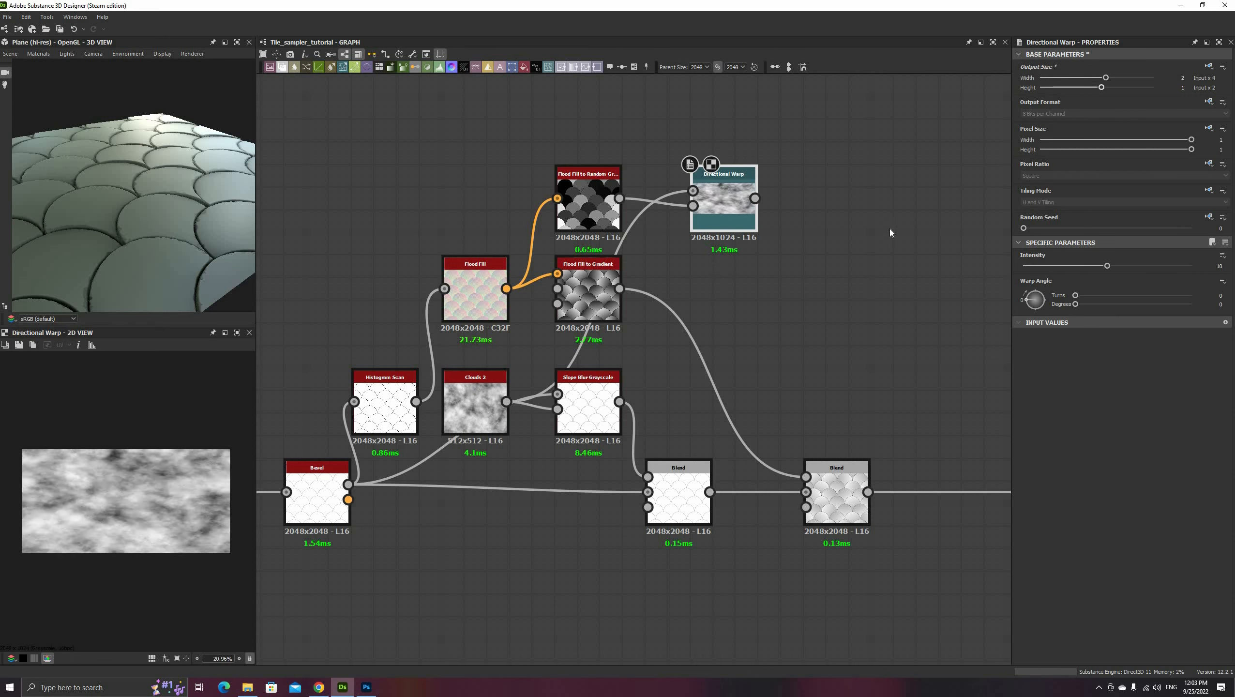
pyautogui.scroll(2, 190, 527)
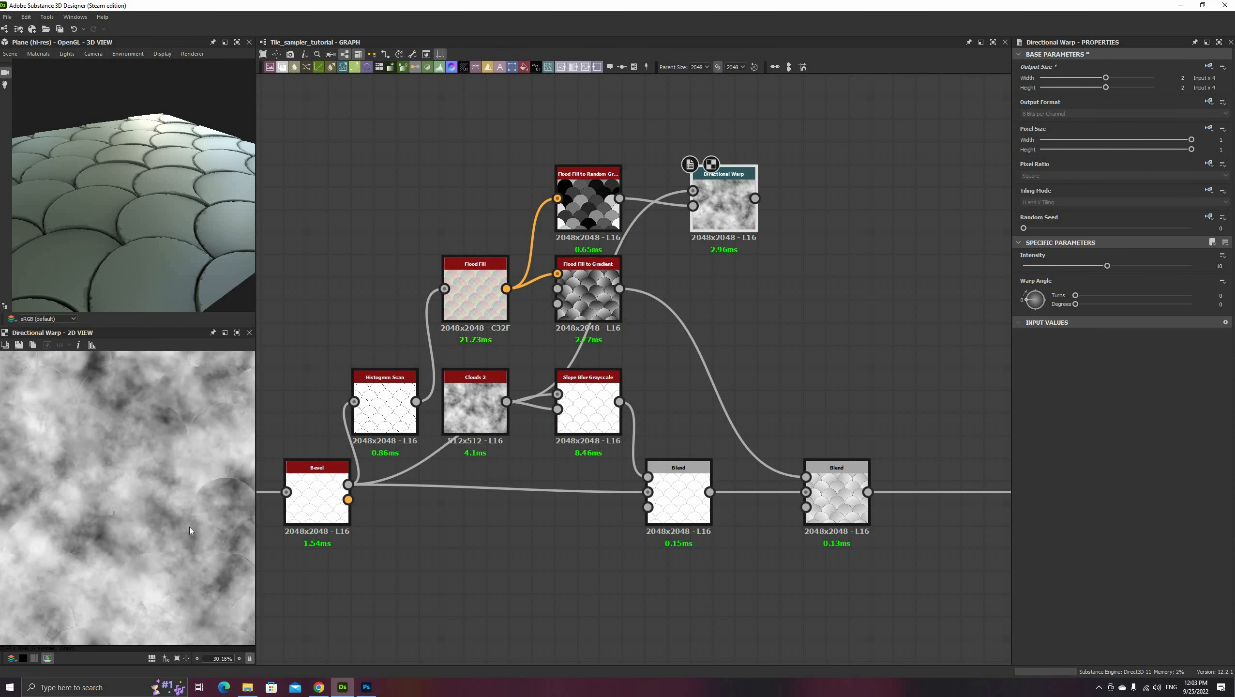
# - Set the Directional Warp's Intensity to about 397.07 and its Warp Angle to about 190.86 degrees
pyautogui.click(598, 210)
pyautogui.click(726, 215)
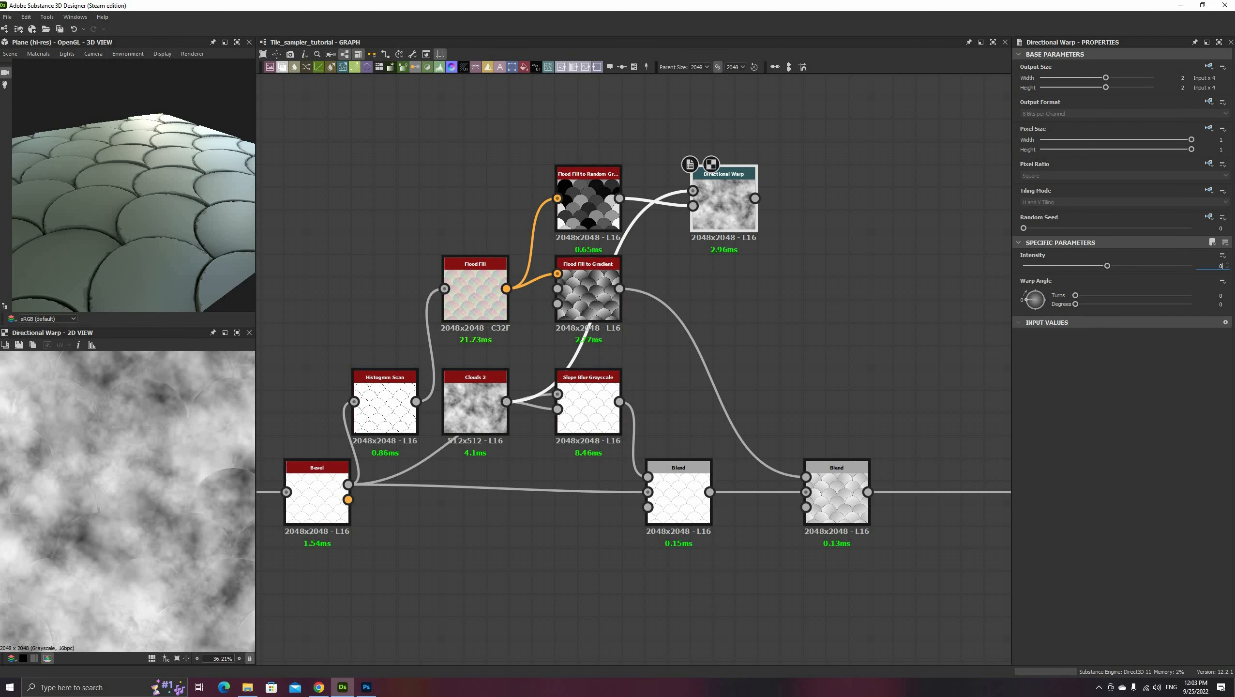
pyautogui.press('Return')
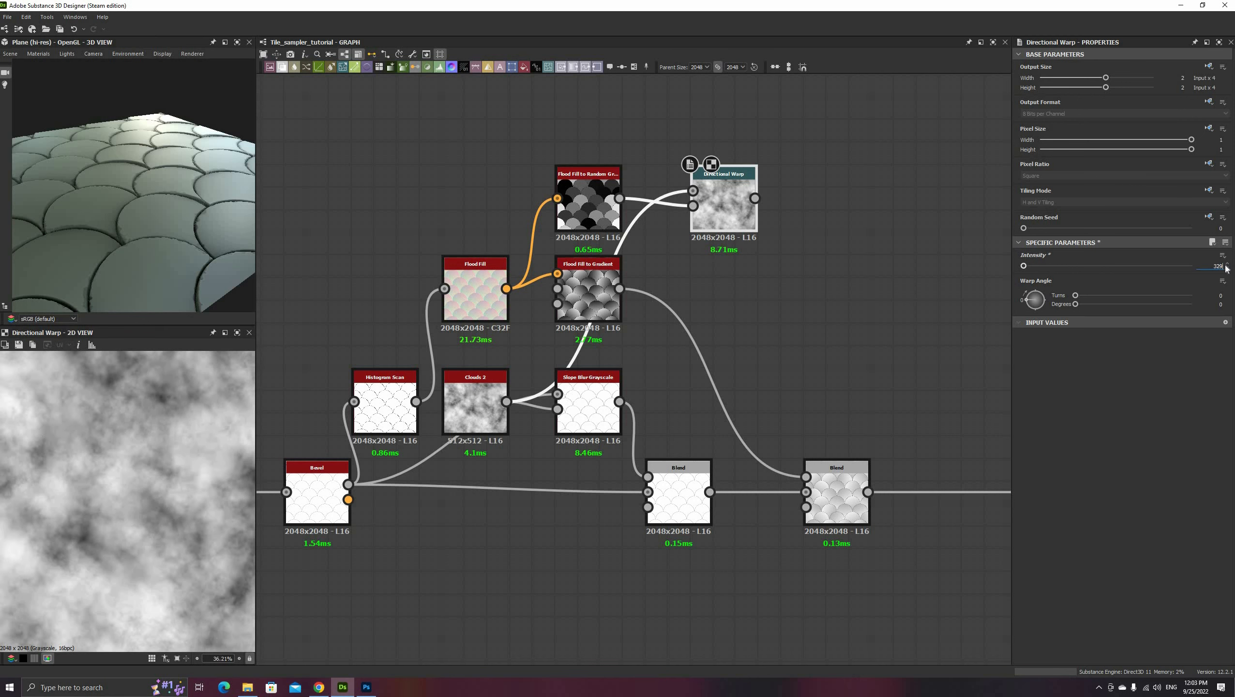
pyautogui.press('Return')
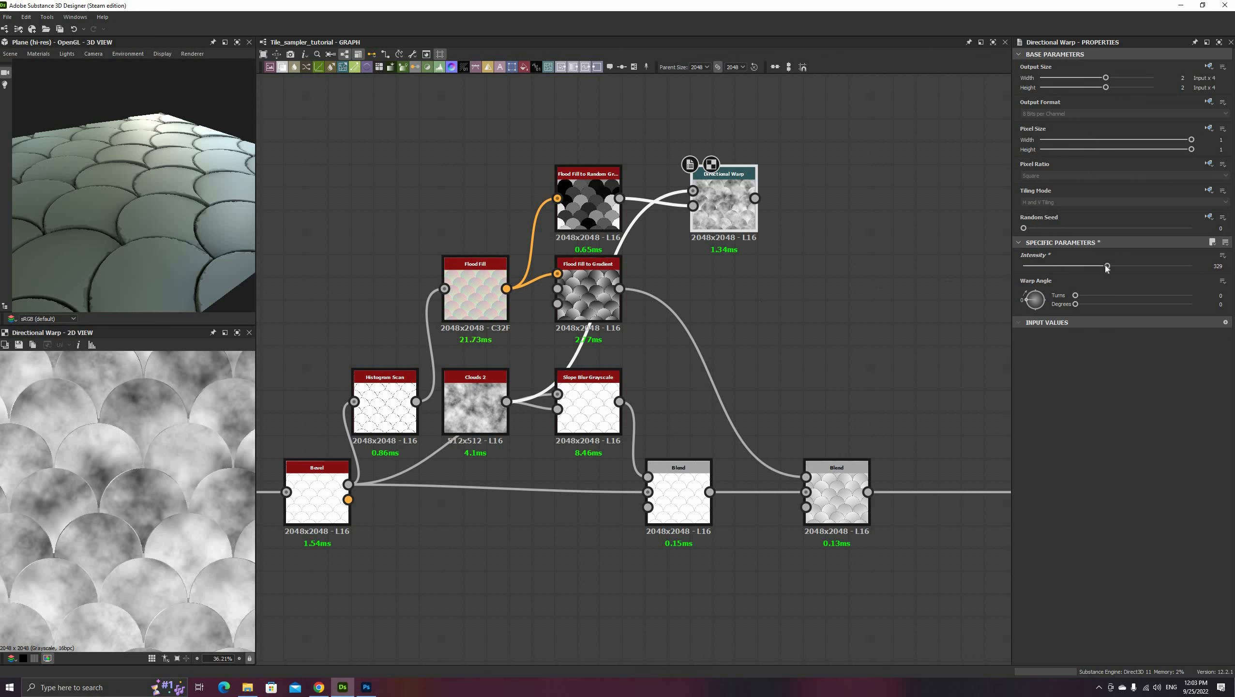
pyautogui.moveTo(1105, 265)
pyautogui.mouseDown()
pyautogui.moveTo(1025, 266)
pyautogui.moveTo(1130, 268)
pyautogui.mouseUp()
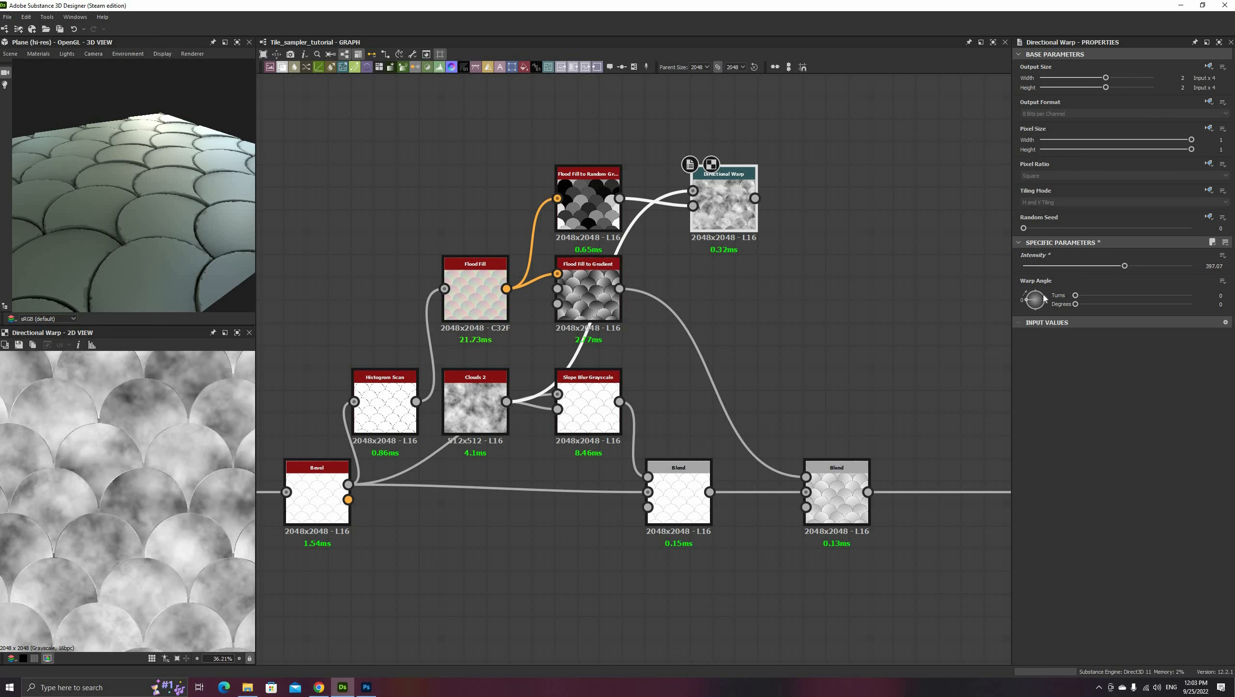
pyautogui.moveTo(1044, 298); pyautogui.dragTo(1047, 307)
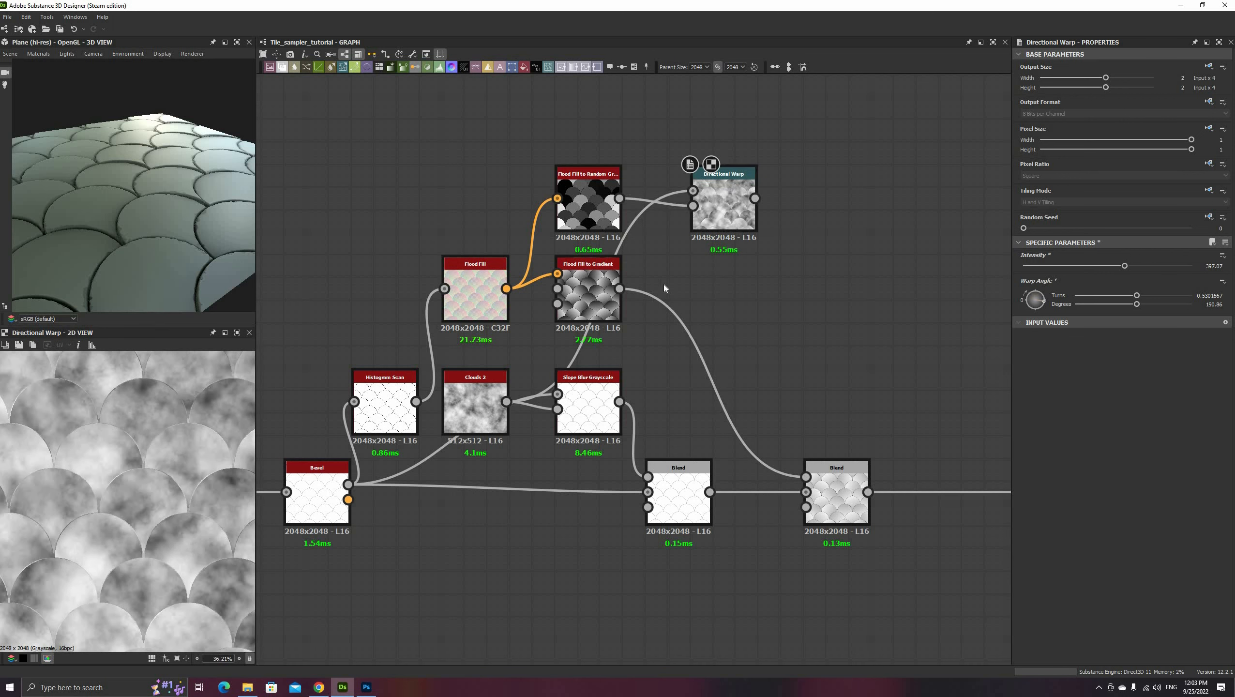
# - Branch an Invert Grayscale node off the Flood Fill to Gradient output
pyautogui.moveTo(619, 289); pyautogui.dragTo(686, 288)
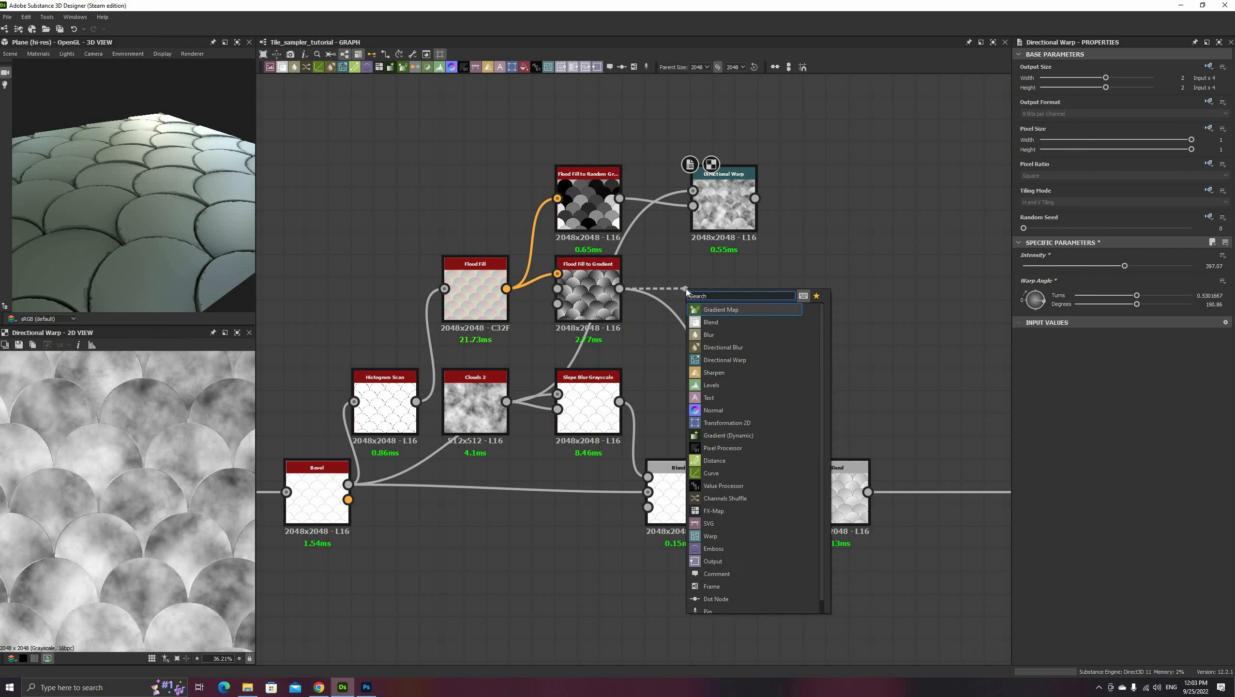
pyautogui.write('invert')
pyautogui.click(722, 306)
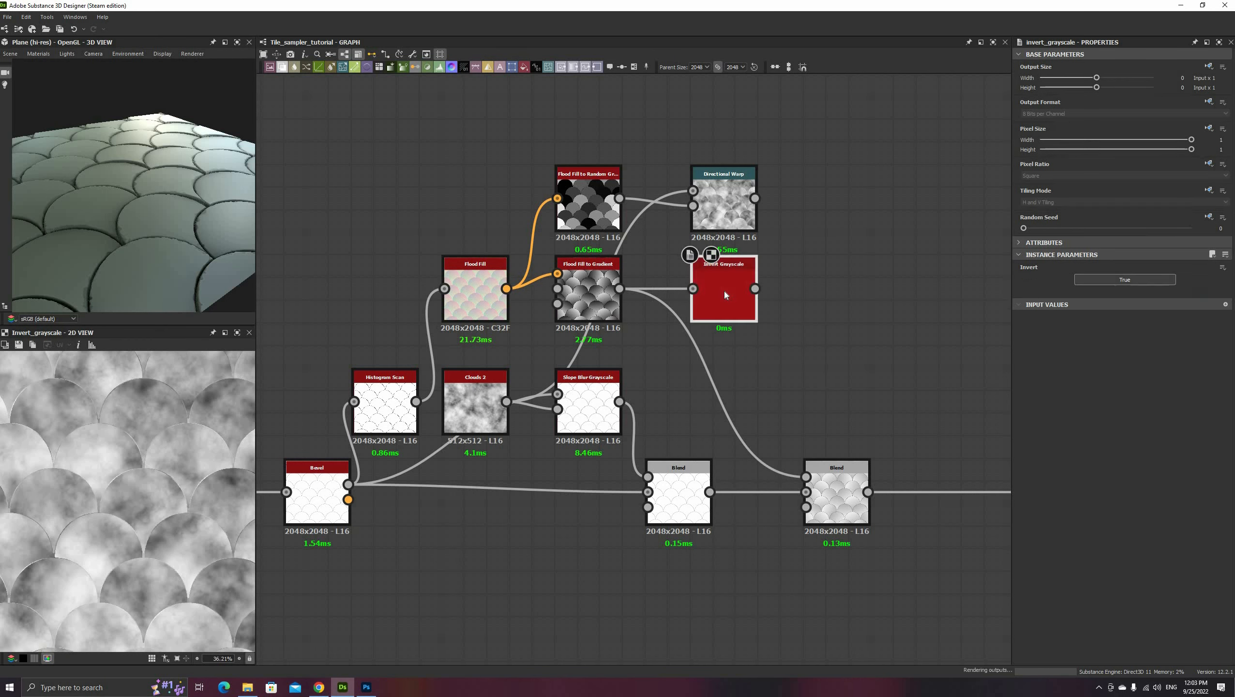
# - Blend the Directional Warp as foreground over the Invert Grayscale in a new Blend node set to Overlay
pyautogui.moveTo(755, 289); pyautogui.dragTo(666, 298, button='middle')
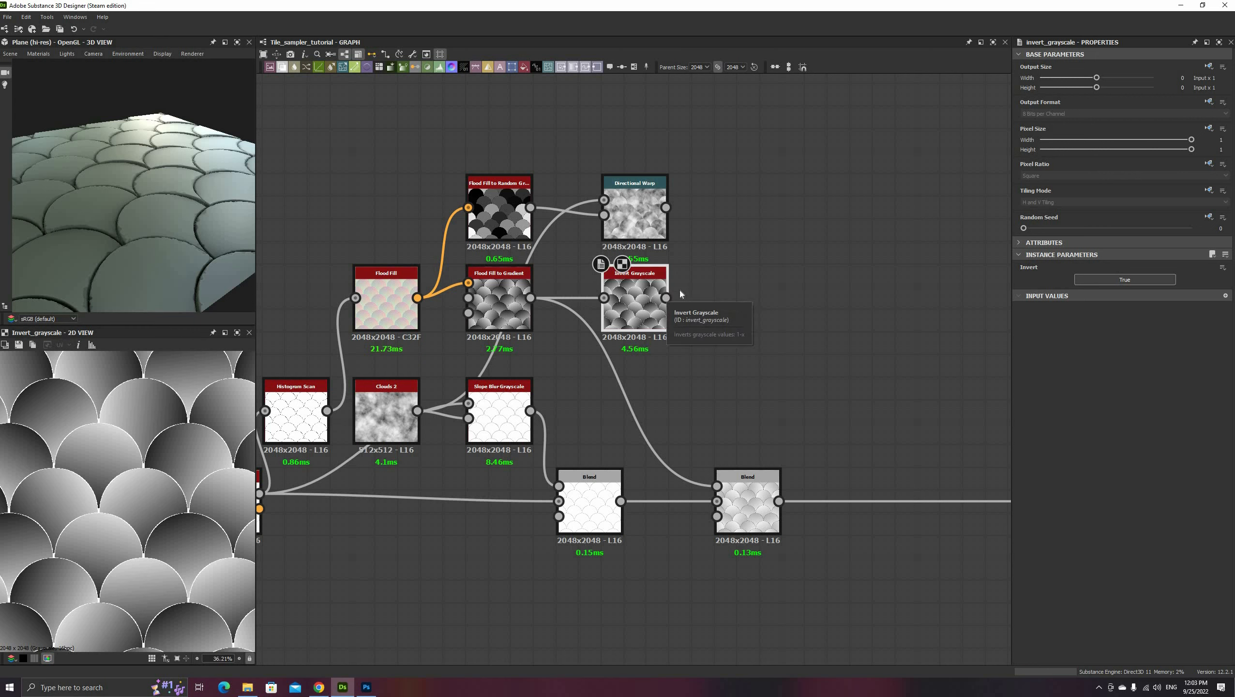
pyautogui.moveTo(725, 298); pyautogui.dragTo(726, 299)
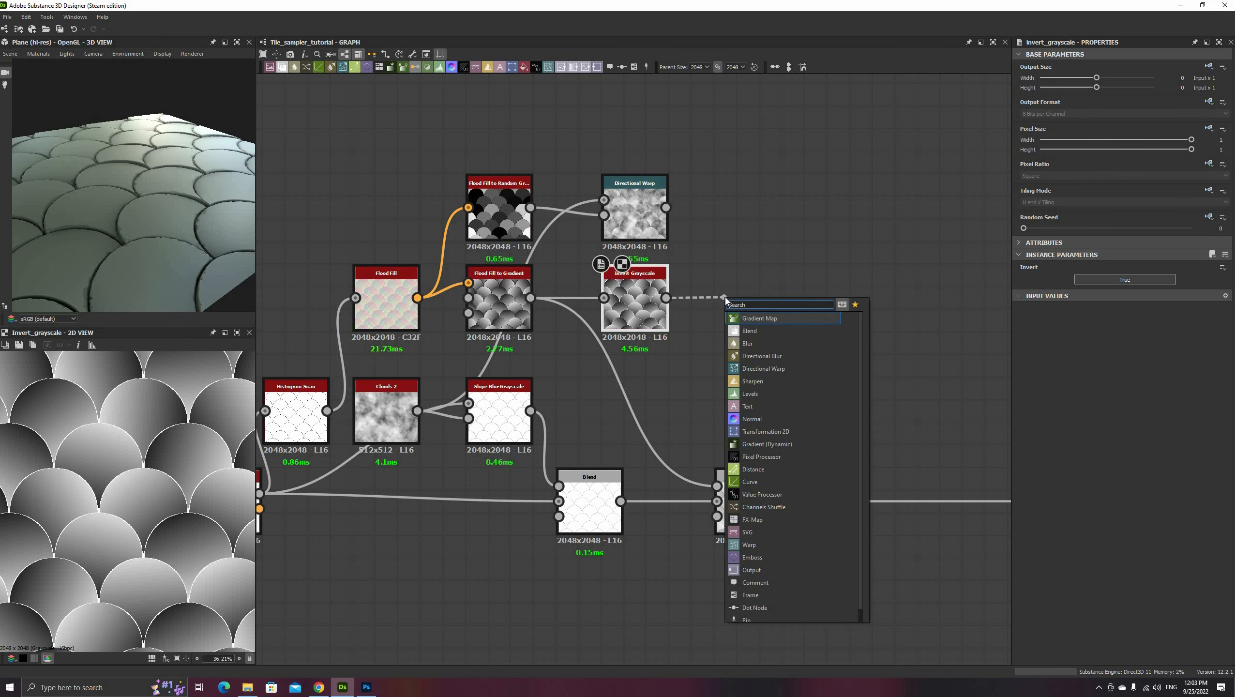
pyautogui.write('bl')
pyautogui.click(749, 318)
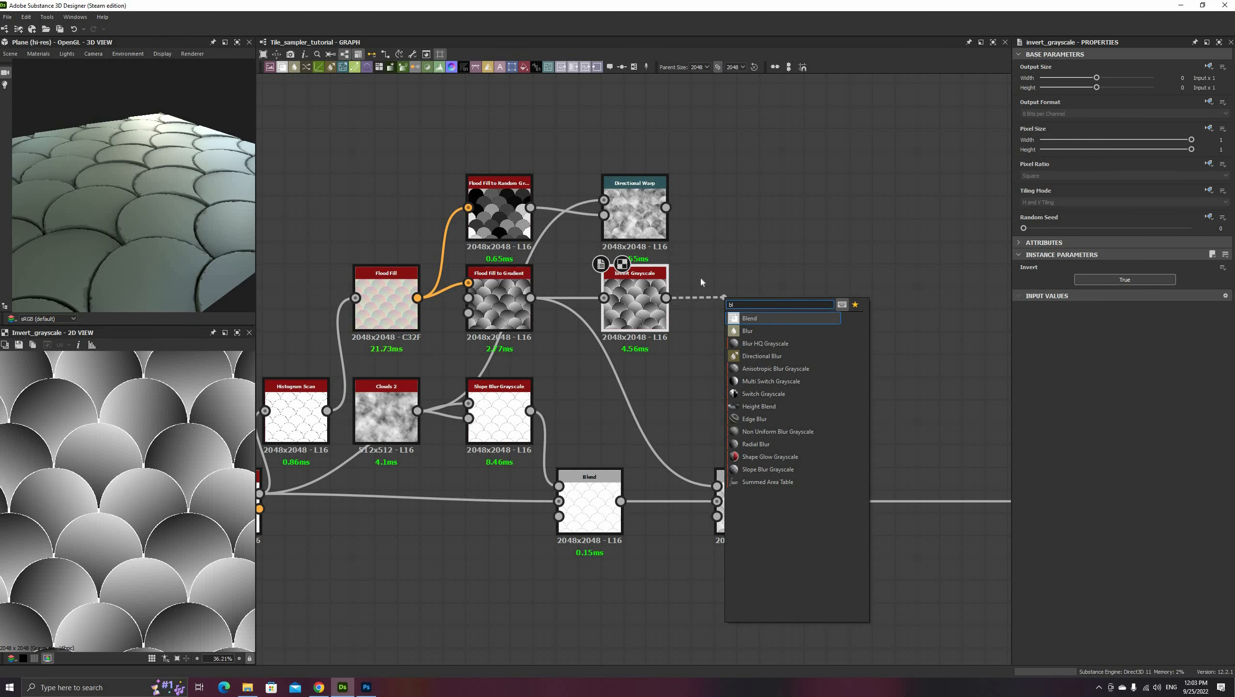
pyautogui.moveTo(668, 209); pyautogui.dragTo(717, 282)
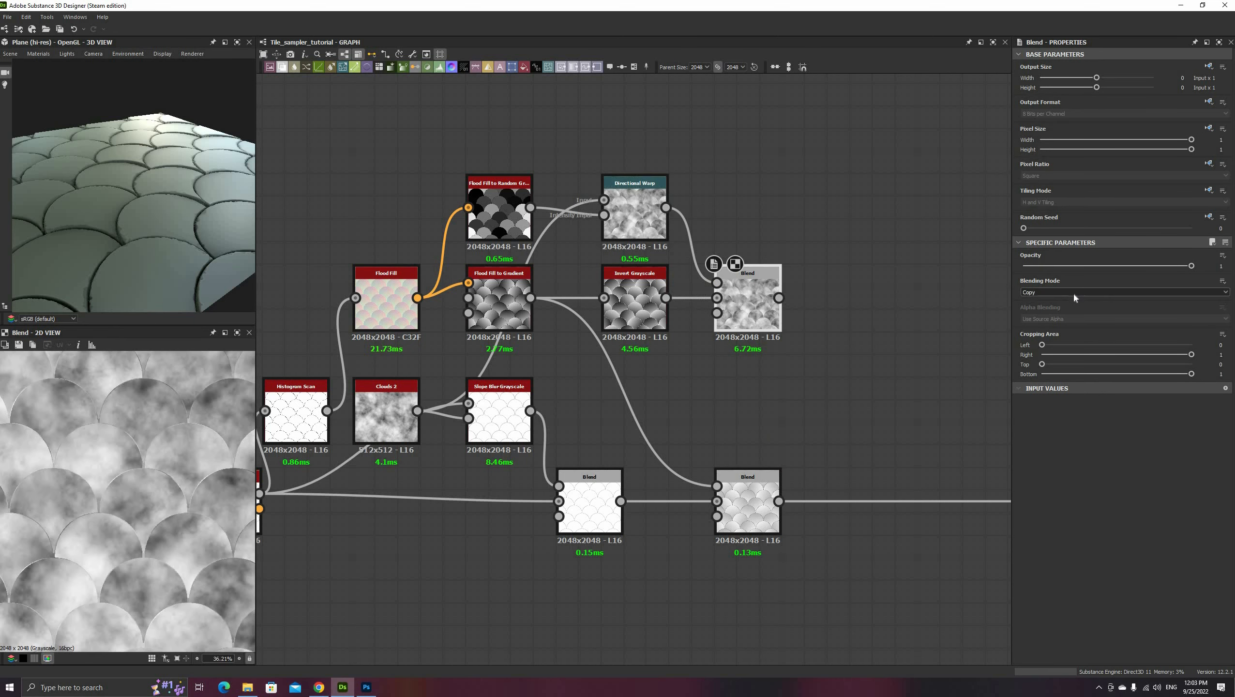
pyautogui.click(1073, 292)
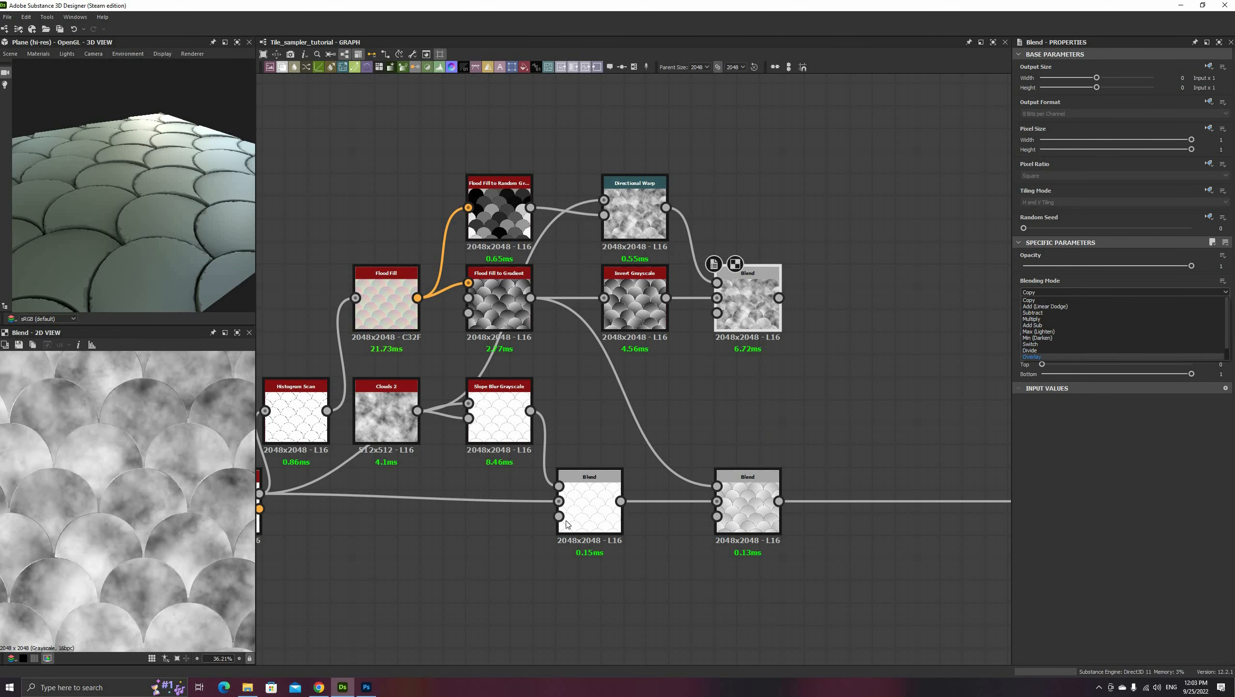
pyautogui.click(1044, 355)
pyautogui.scroll(-2, 151, 544)
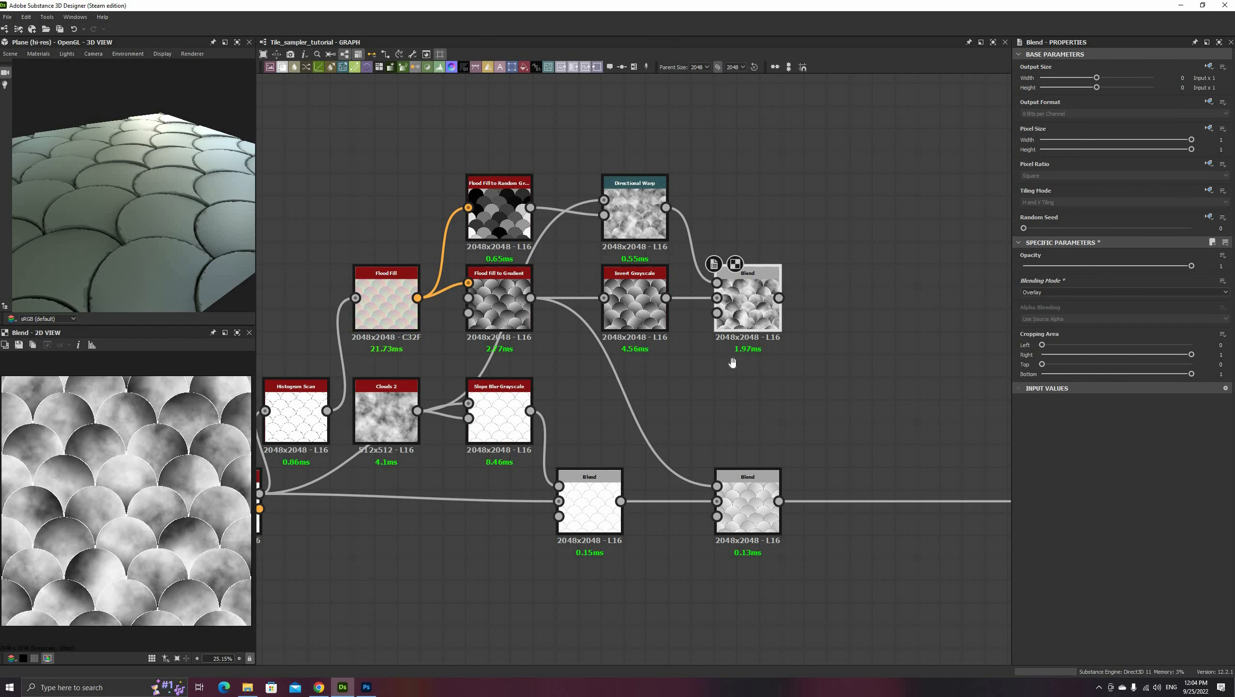
# - Add a Levels node after the new Overlay Blend
pyautogui.moveTo(723, 315); pyautogui.dragTo(672, 307, button='middle')
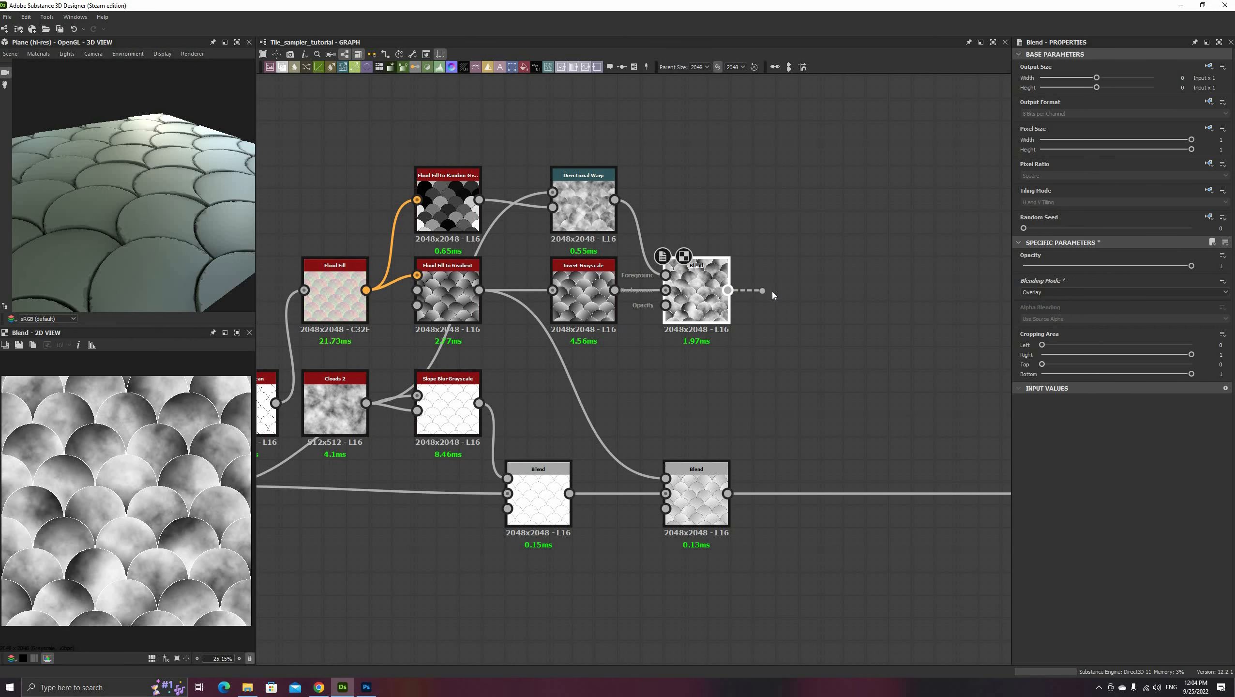
pyautogui.moveTo(773, 294); pyautogui.dragTo(771, 291)
pyautogui.write('leve')
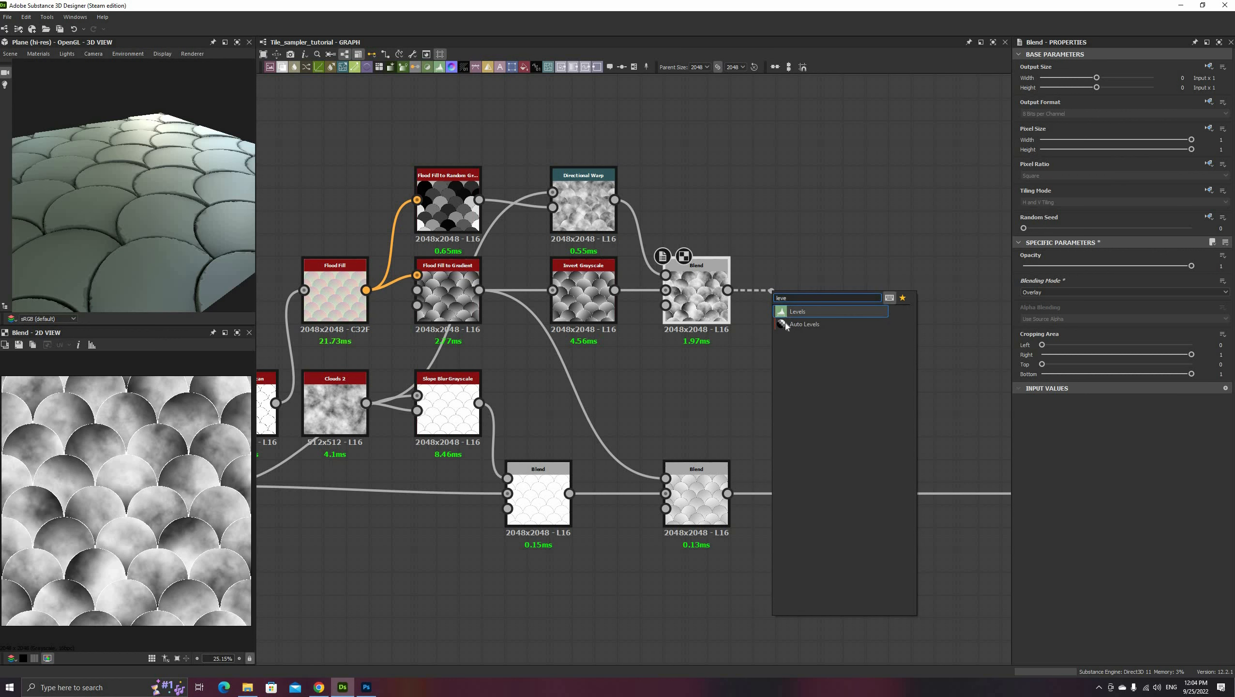
pyautogui.press('Return')
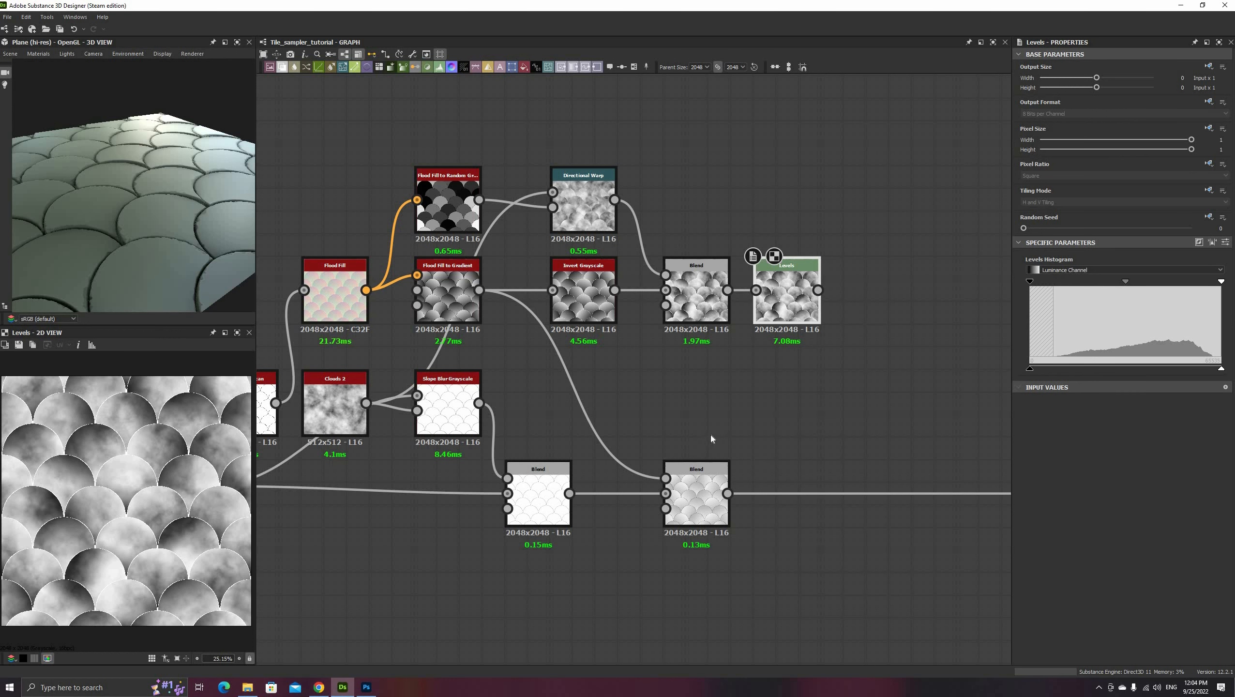
# - Insert a Blend node into the main chain with the Levels output as foreground and set it to Min (Darken)
pyautogui.moveTo(710, 434); pyautogui.dragTo(623, 434, button='middle')
pyautogui.click(777, 492)
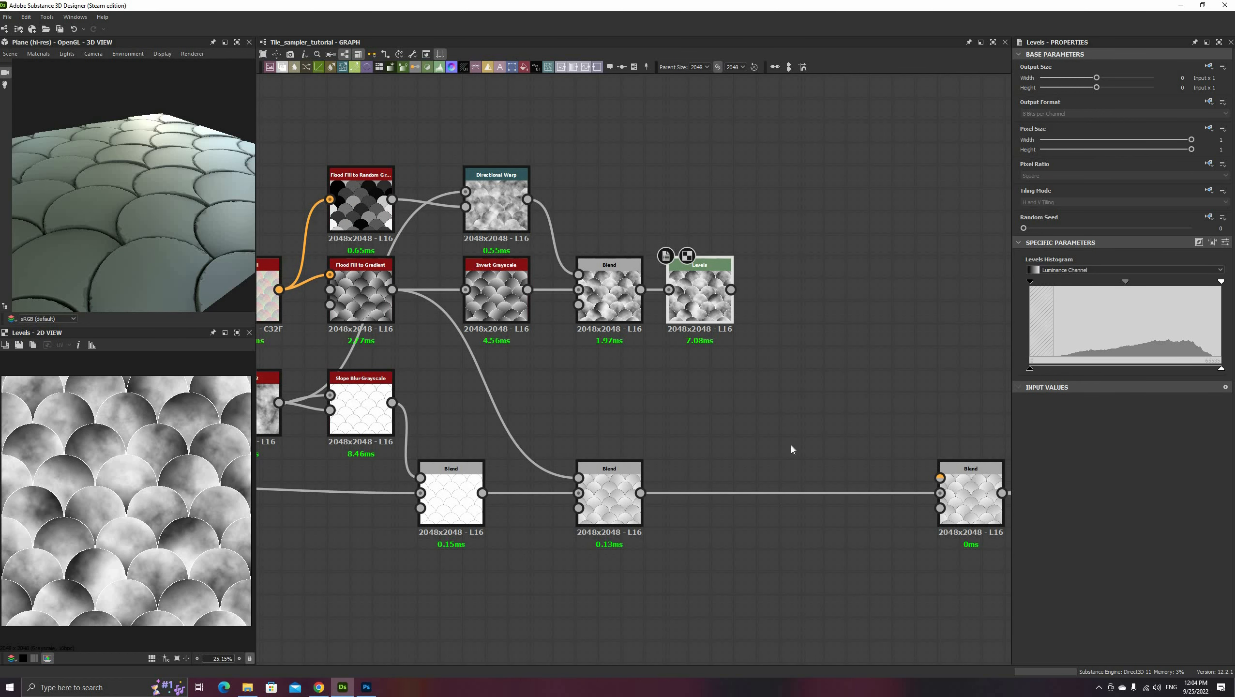
pyautogui.press('space')
pyautogui.click(812, 405)
pyautogui.moveTo(731, 289); pyautogui.dragTo(779, 484)
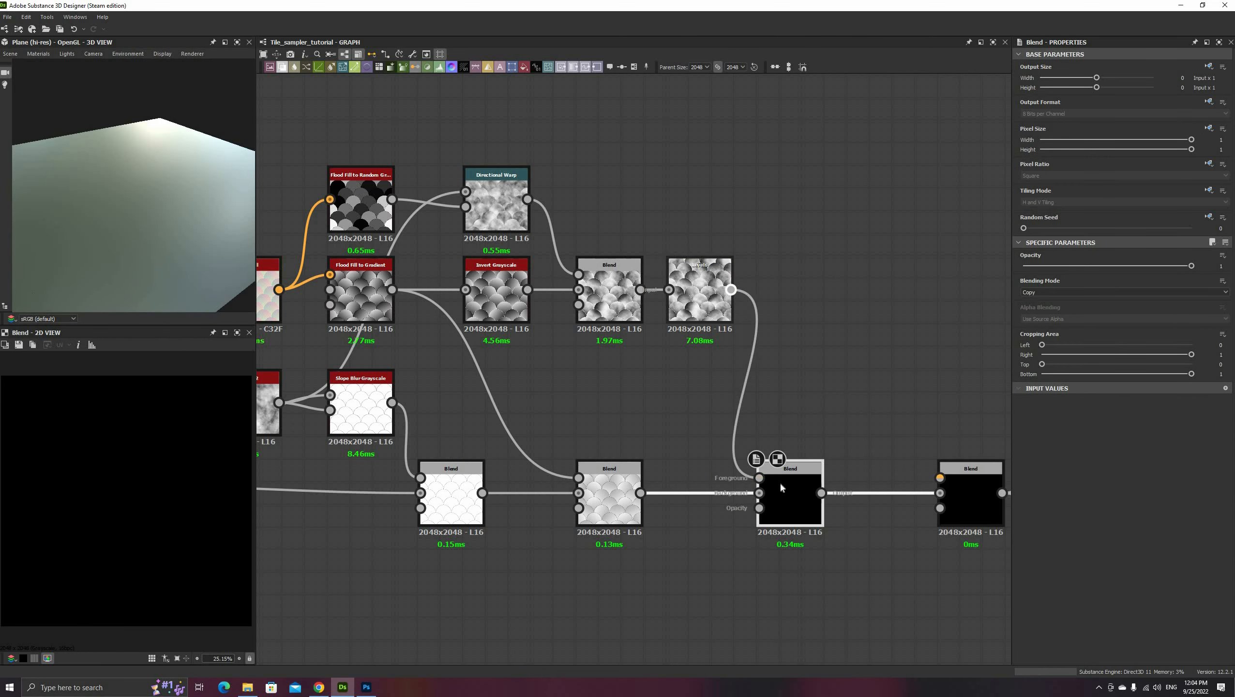
pyautogui.click(1066, 291)
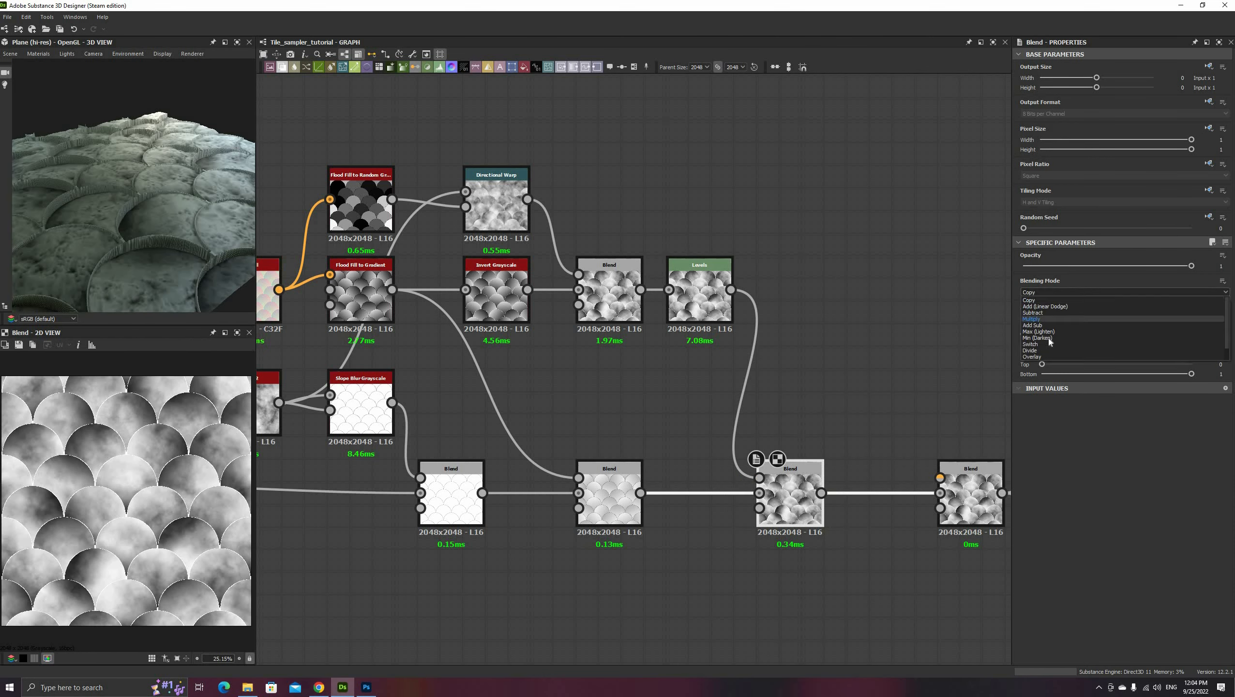
pyautogui.click(1048, 338)
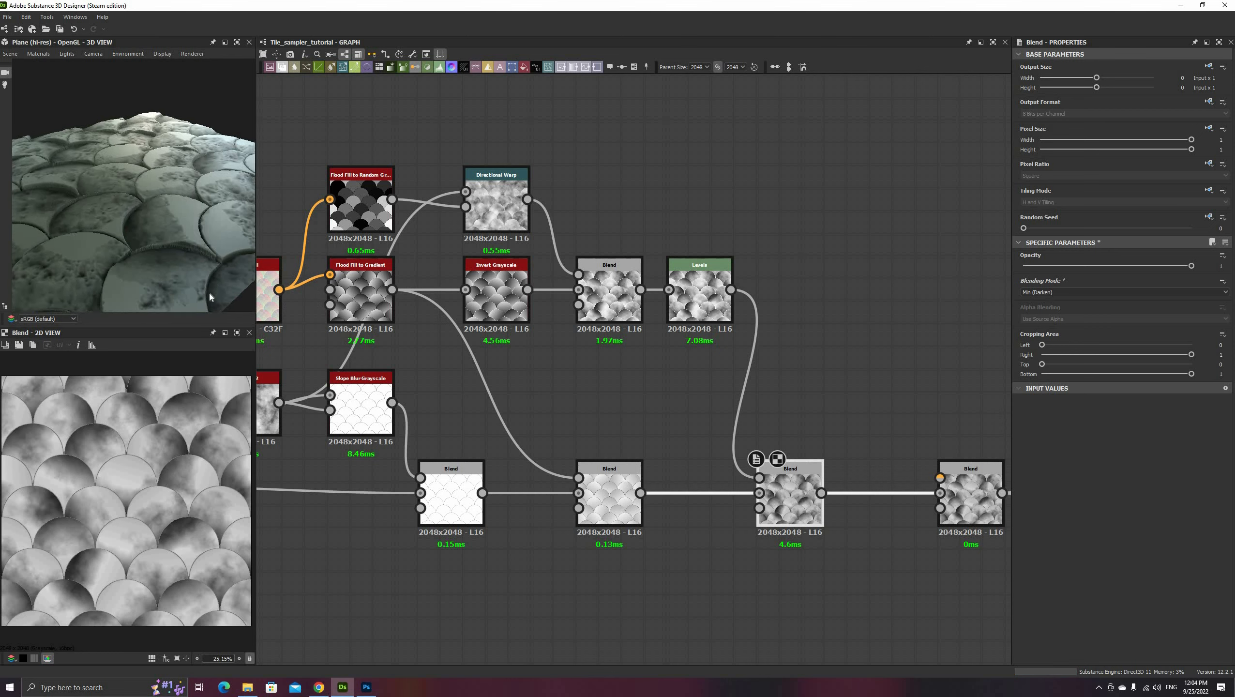
# - Narrow the input range of the Levels node to sharpen the cloud mask, and set the Bevel node's Distance to 0.01
pyautogui.moveTo(210, 295); pyautogui.dragTo(84, 271)
pyautogui.click(699, 293)
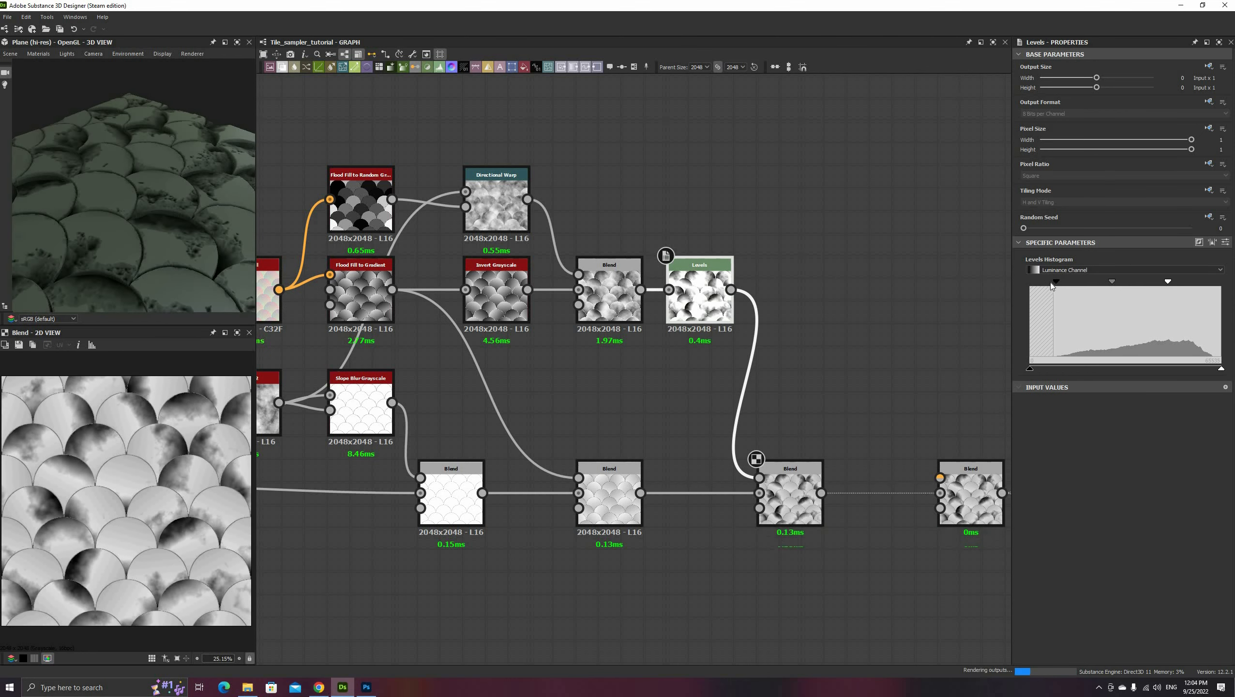
pyautogui.moveTo(1051, 283); pyautogui.dragTo(1052, 283)
pyautogui.moveTo(1168, 283); pyautogui.dragTo(1112, 283)
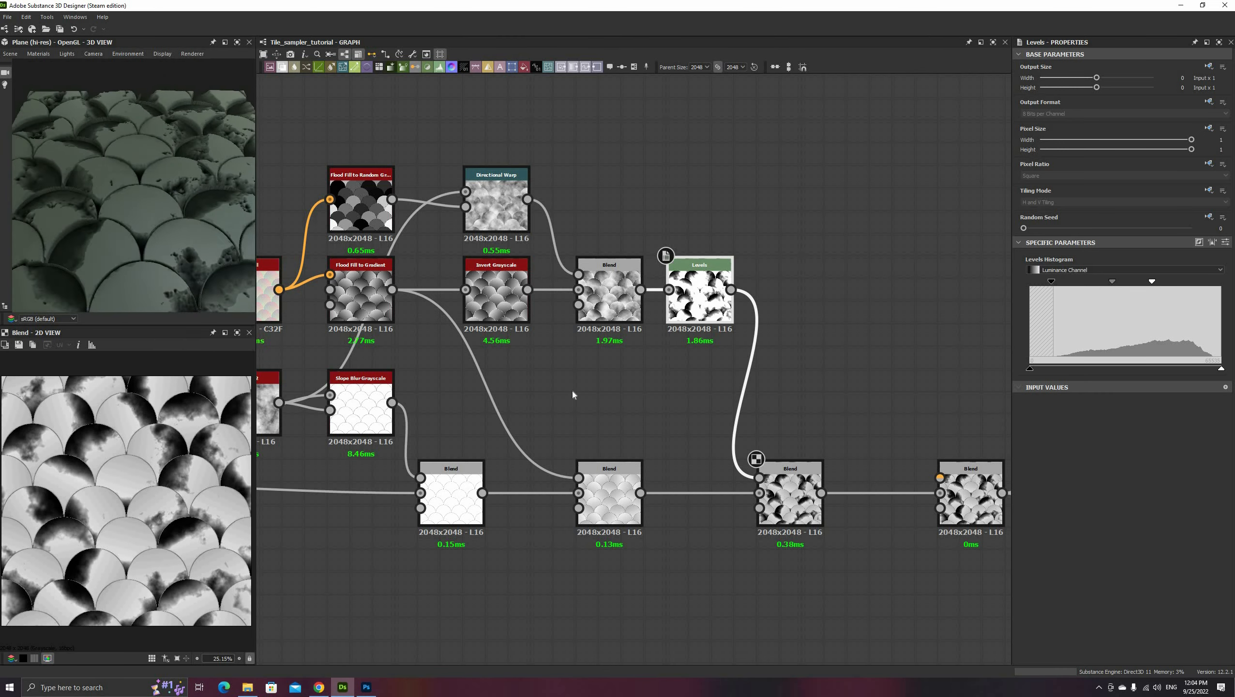
pyautogui.scroll(-2, 732, 396)
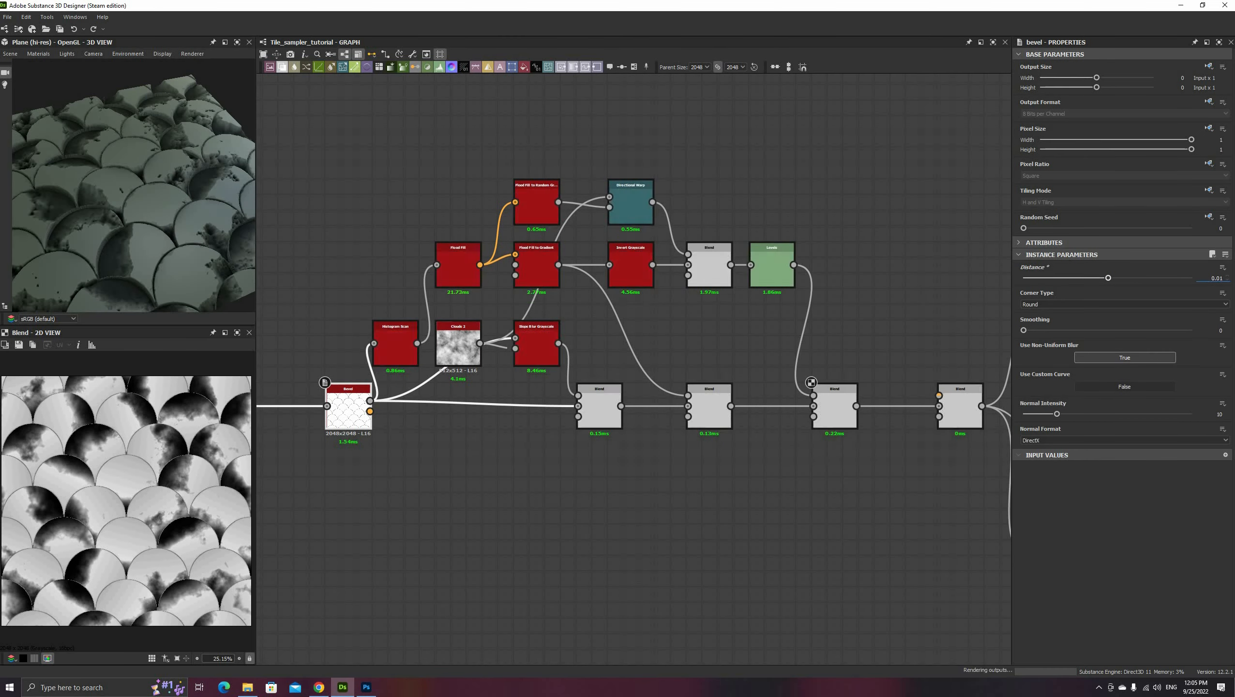
pyautogui.moveTo(243, 219); pyautogui.dragTo(237, 207)
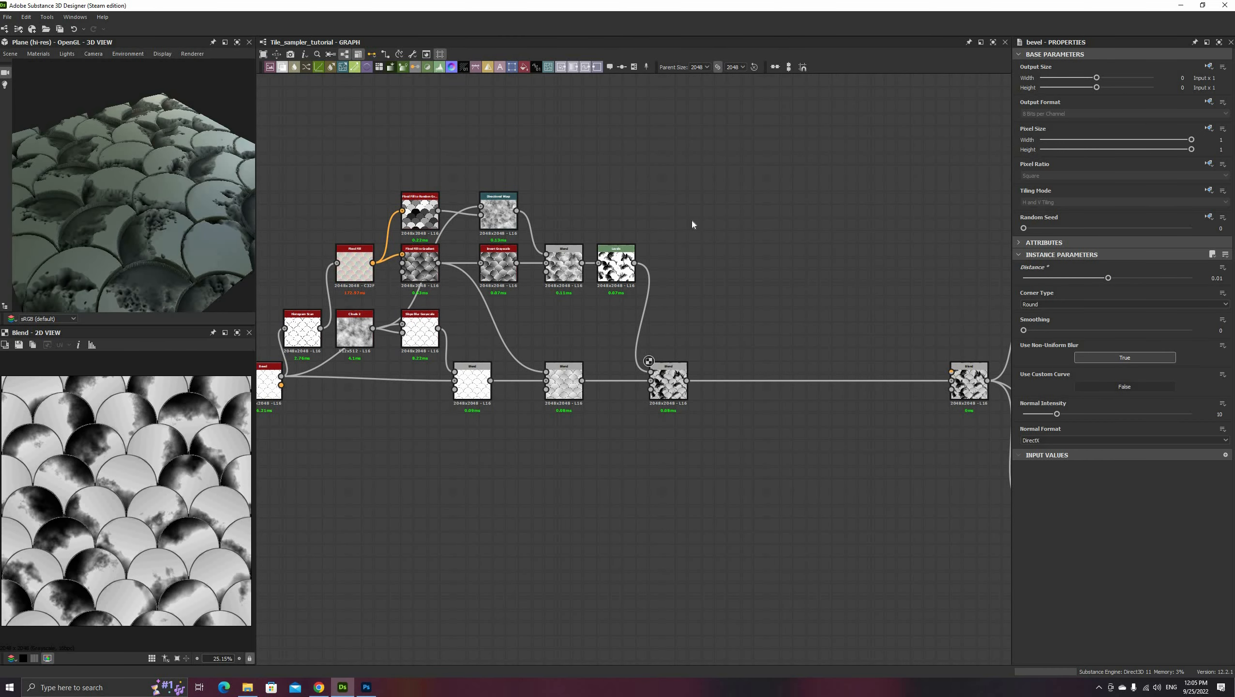
# - Add a Clouds 1 node and a Dirt 4 node in the empty area beside the Levels node
pyautogui.press('space')
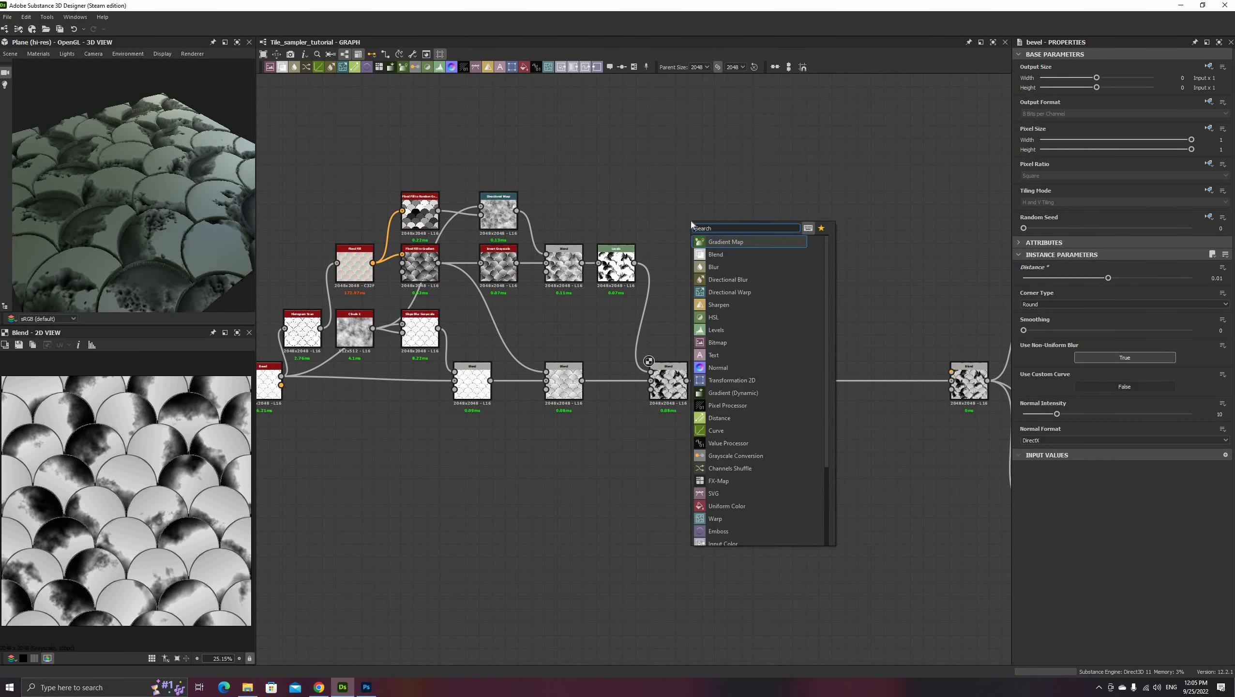
pyautogui.write('clouds')
pyautogui.click(743, 243)
pyautogui.press('space')
pyautogui.write('dir')
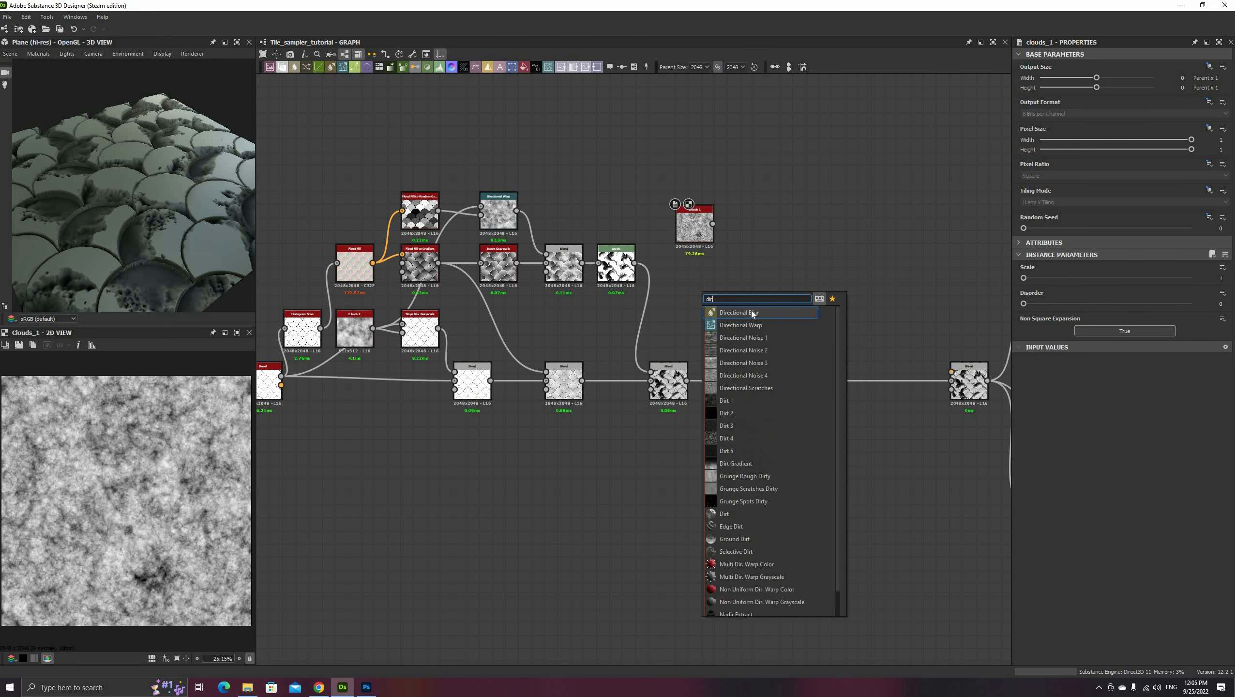
pyautogui.write('t')
pyautogui.click(732, 350)
# - Blend Clouds 1 as foreground over Dirt 4 in a new Blend node with Opacity 0.44
pyautogui.moveTo(705, 299); pyautogui.dragTo(712, 224)
pyautogui.press('space')
pyautogui.click(743, 305)
pyautogui.click(1097, 265)
# - Add a Histogram Range node after the Clouds and Dirt Blend and set its Range to about 0.29
pyautogui.moveTo(779, 276); pyautogui.dragTo(801, 275)
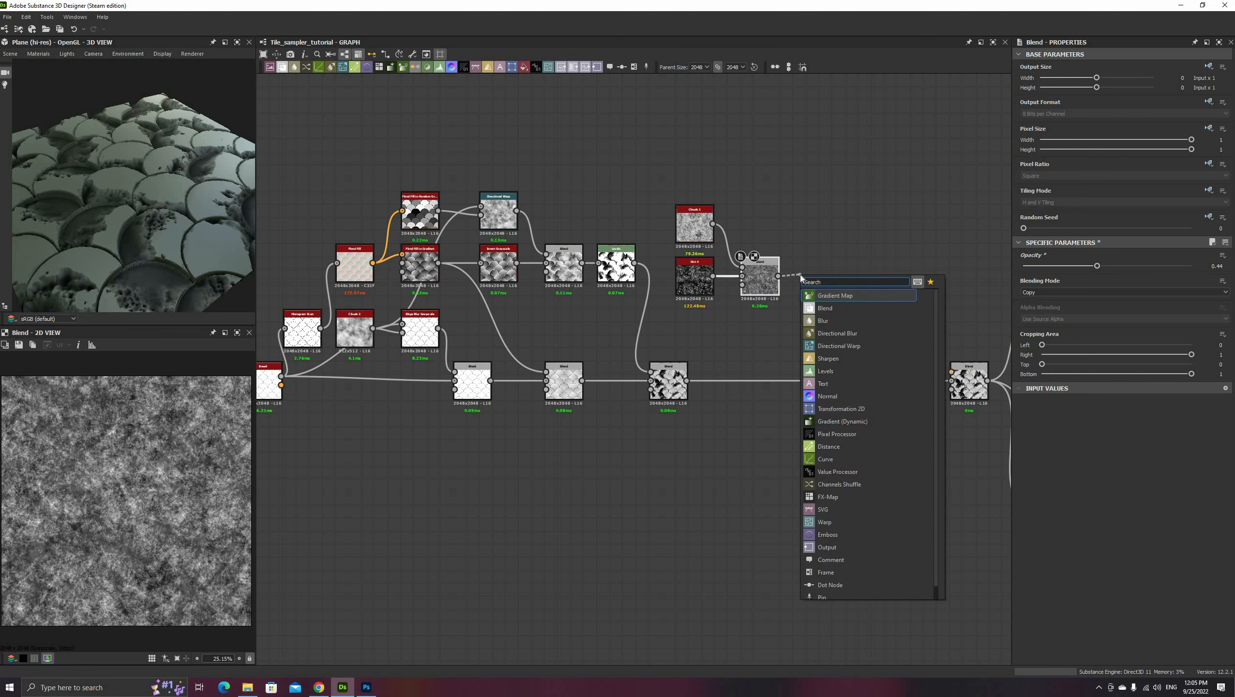
pyautogui.write('hist')
pyautogui.press('Return')
pyautogui.moveTo(1083, 278); pyautogui.dragTo(1072, 277)
# - Move the downstream nodes further along and insert a Height Blend node after the Min (Darken) Blend in the main chain
pyautogui.moveTo(888, 299); pyautogui.dragTo(733, 264, button='middle')
pyautogui.moveTo(781, 156); pyautogui.dragTo(1034, 592)
pyautogui.moveTo(888, 353); pyautogui.dragTo(970, 353)
pyautogui.scroll(3, 651, 393)
pyautogui.press('space')
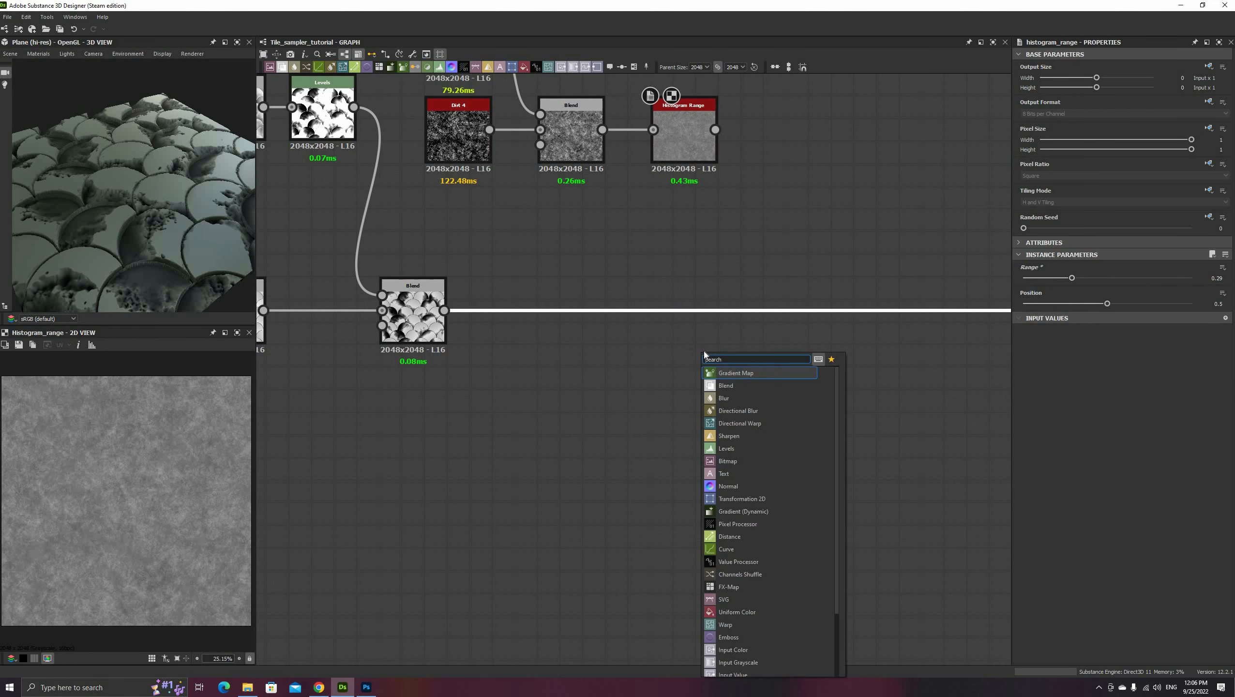
pyautogui.write('heig')
pyautogui.click(722, 373)
# - Connect the Histogram Range output to the Height Blend's first input and set its Contrast to 1
pyautogui.moveTo(752, 412); pyautogui.dragTo(808, 462, button='middle')
pyautogui.moveTo(771, 179); pyautogui.dragTo(765, 344)
pyautogui.moveTo(1175, 304); pyautogui.dragTo(1192, 303)
# - Set the Clouds and Dirt Blend's Opacity to about 0.59 and the Height Blend's Height Offset to 0.55
pyautogui.moveTo(187, 258); pyautogui.dragTo(409, 244)
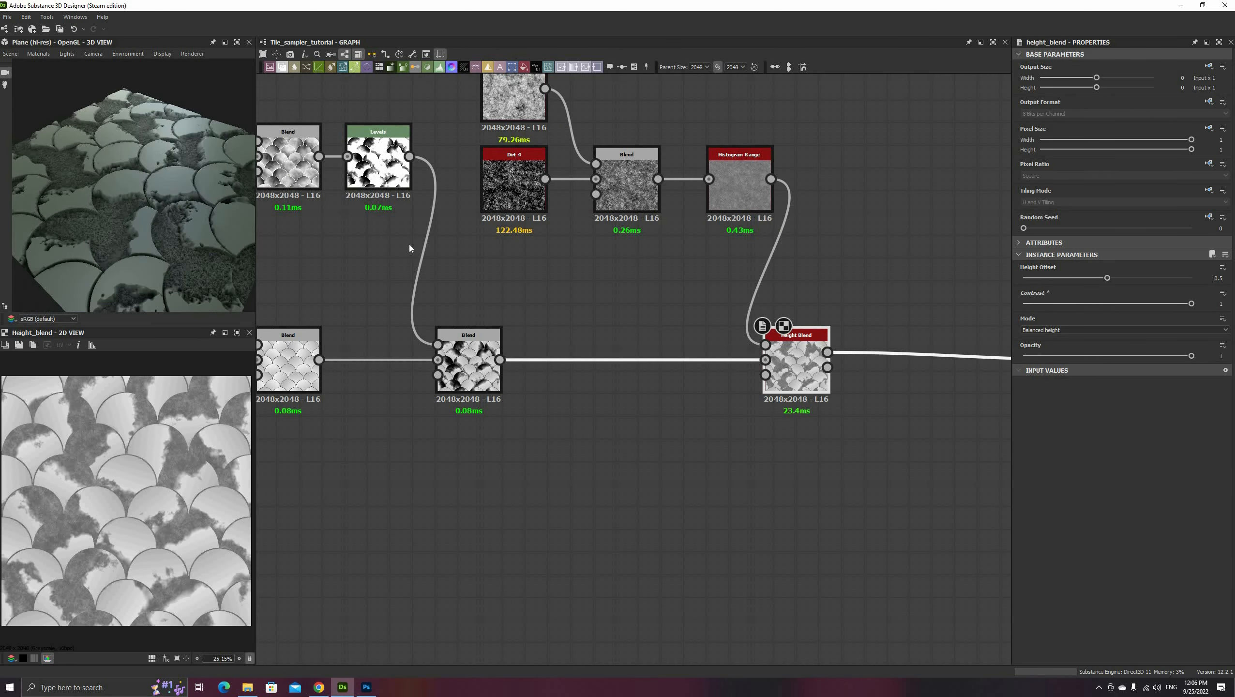
pyautogui.moveTo(1107, 278); pyautogui.dragTo(1132, 265)
pyautogui.click(739, 188)
pyautogui.click(620, 178)
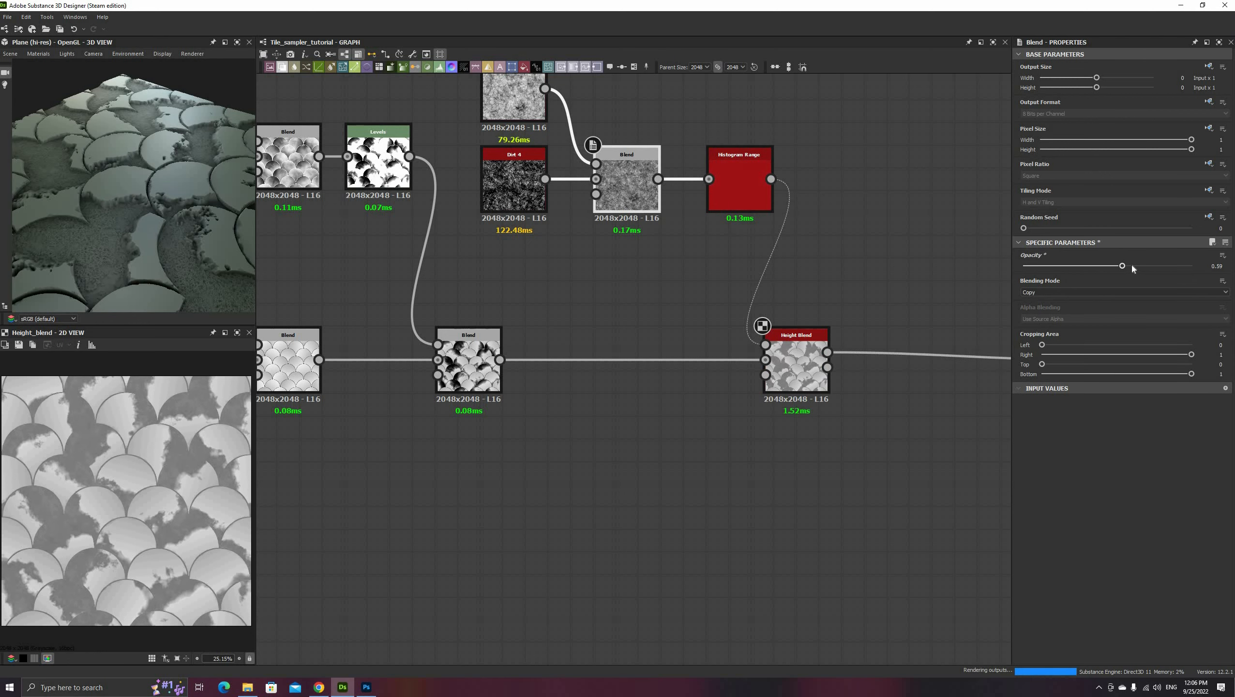
pyautogui.click(715, 154)
pyautogui.click(776, 335)
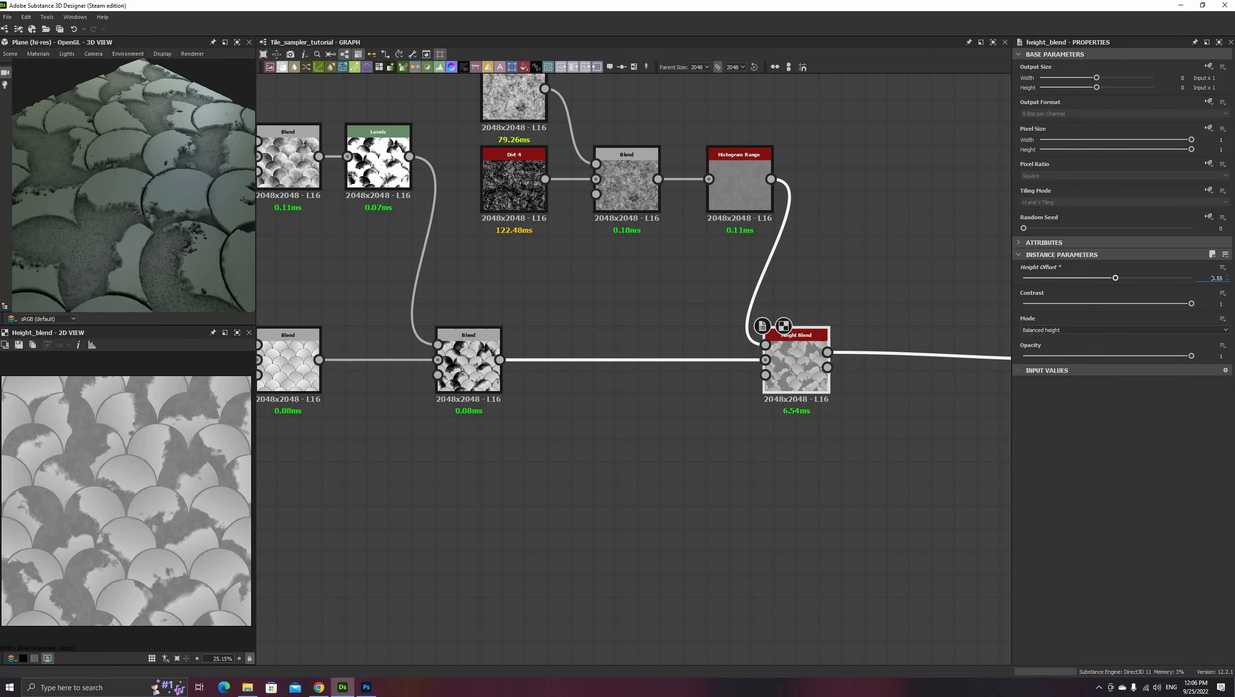